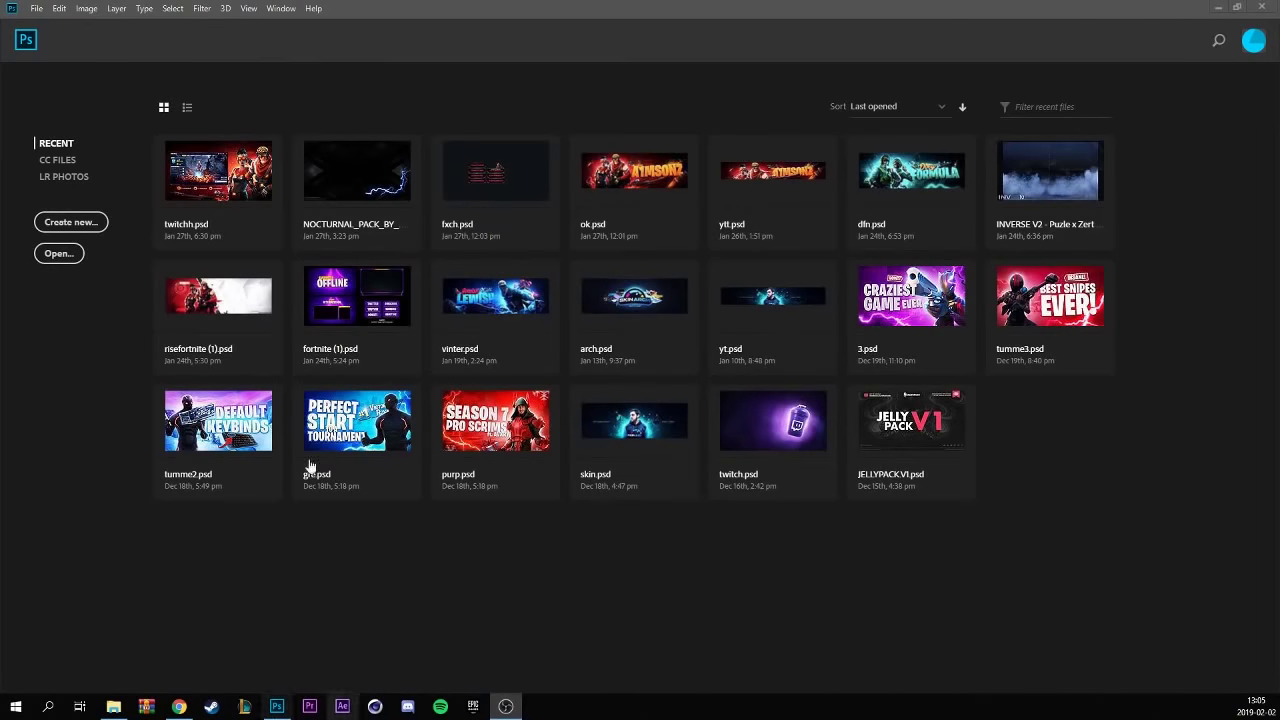
- Create a new blank 3000 × 1000 px document from the Photoshop start screen
left_click(76, 225)
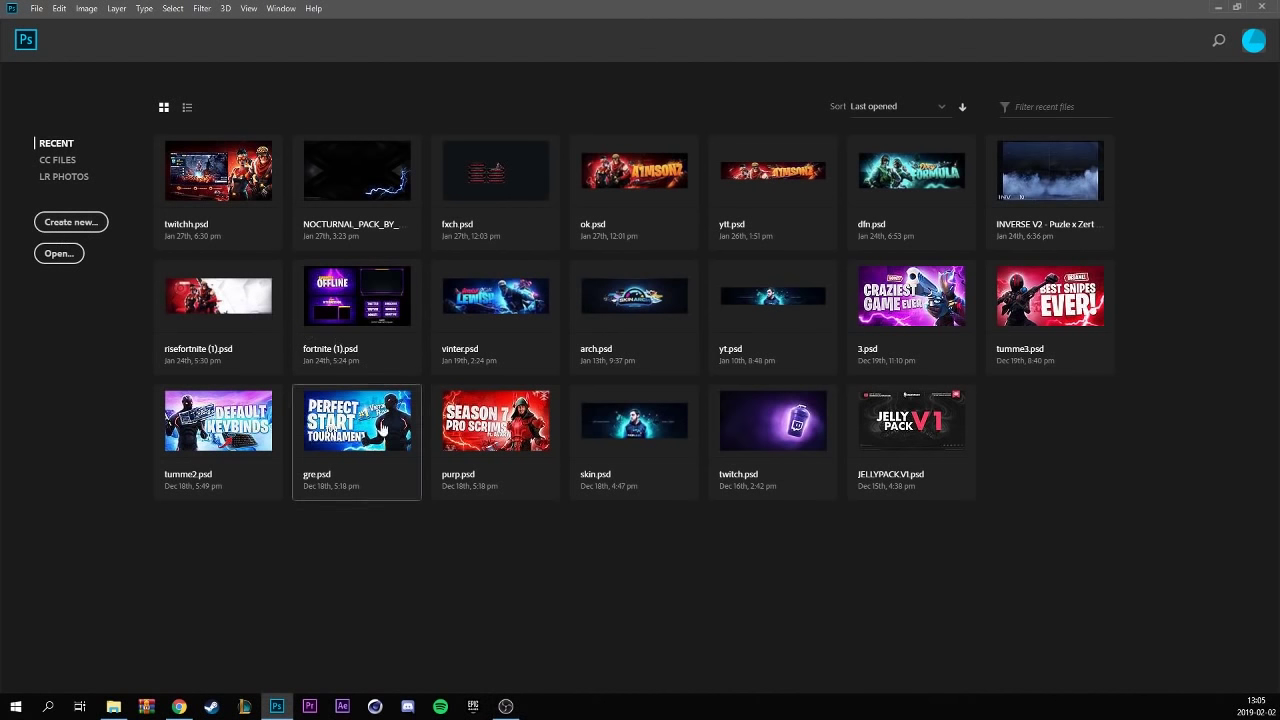
left_click(76, 225)
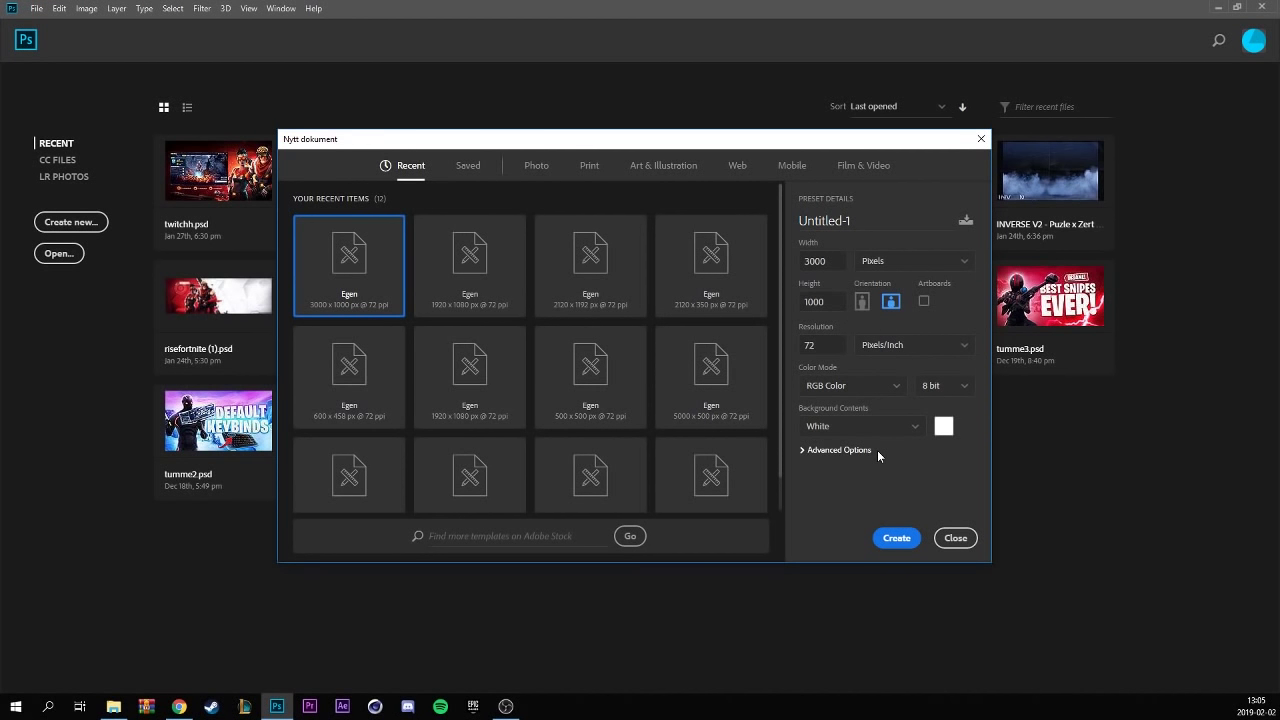
left_click(898, 540)
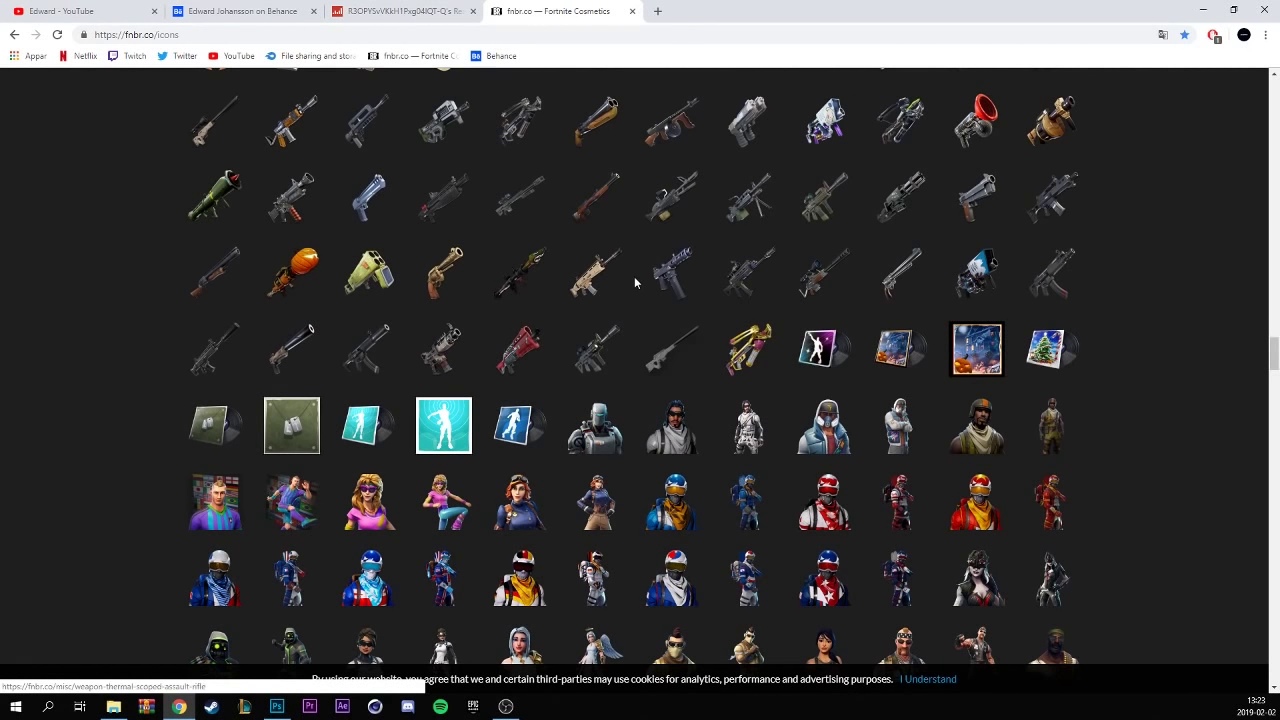
- Find a wizard outfit on fnbr.co and paste its full image into the banner as a layer
scroll(634, 277, "down", 3)
scroll(602, 375, "up", 3)
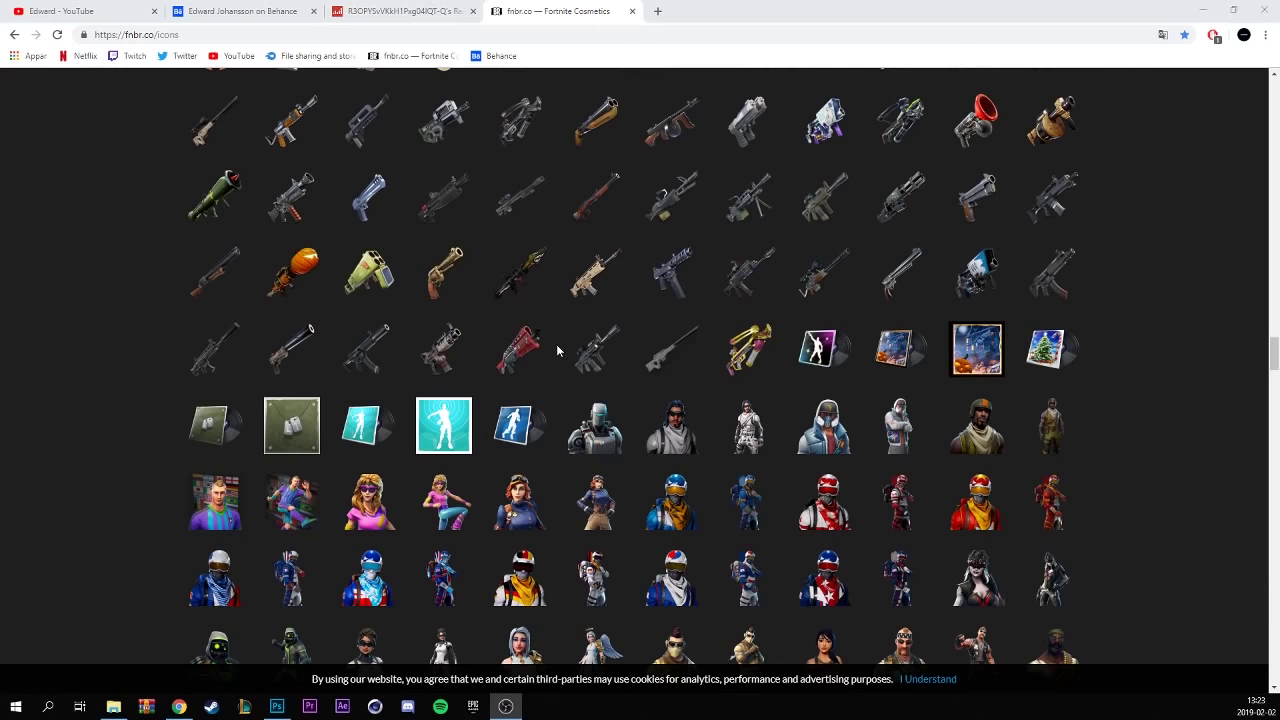
scroll(557, 350, "down", 4)
scroll(557, 350, "down", 5)
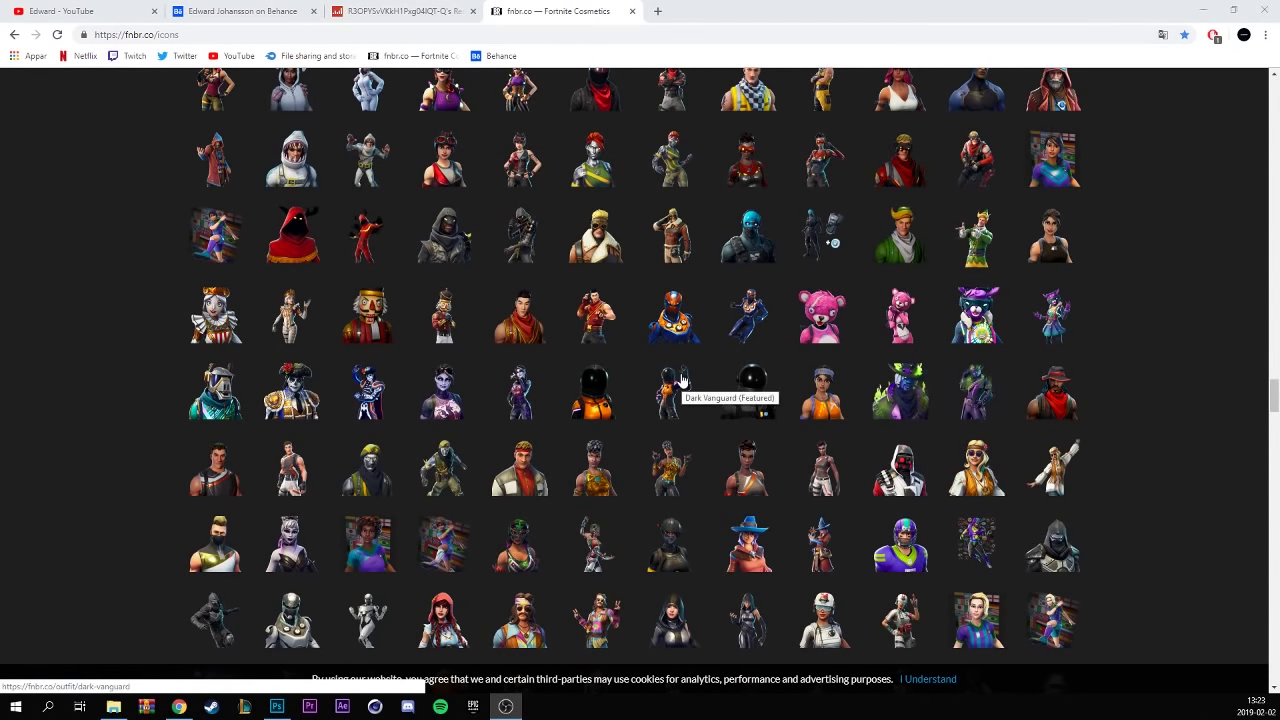
scroll(680, 380, "down", 5)
scroll(680, 380, "down", 1)
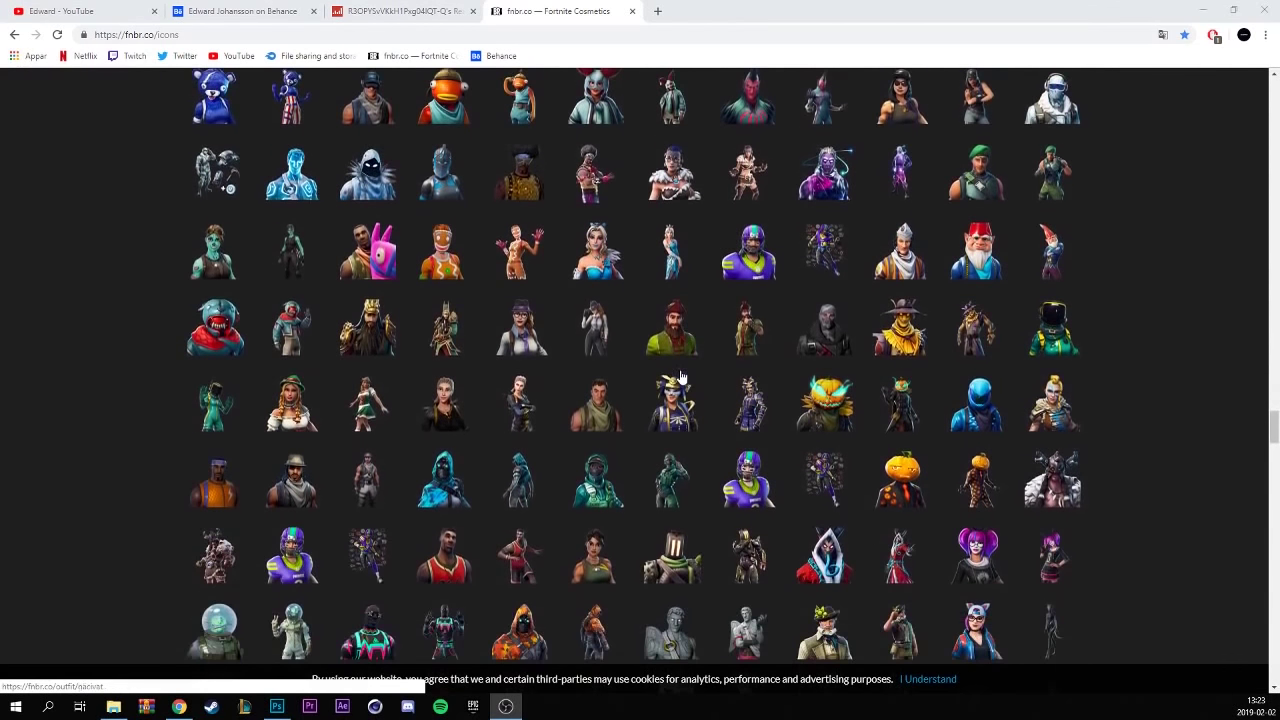
scroll(680, 375, "down", 1)
scroll(678, 372, "down", 1)
scroll(544, 382, "down", 1)
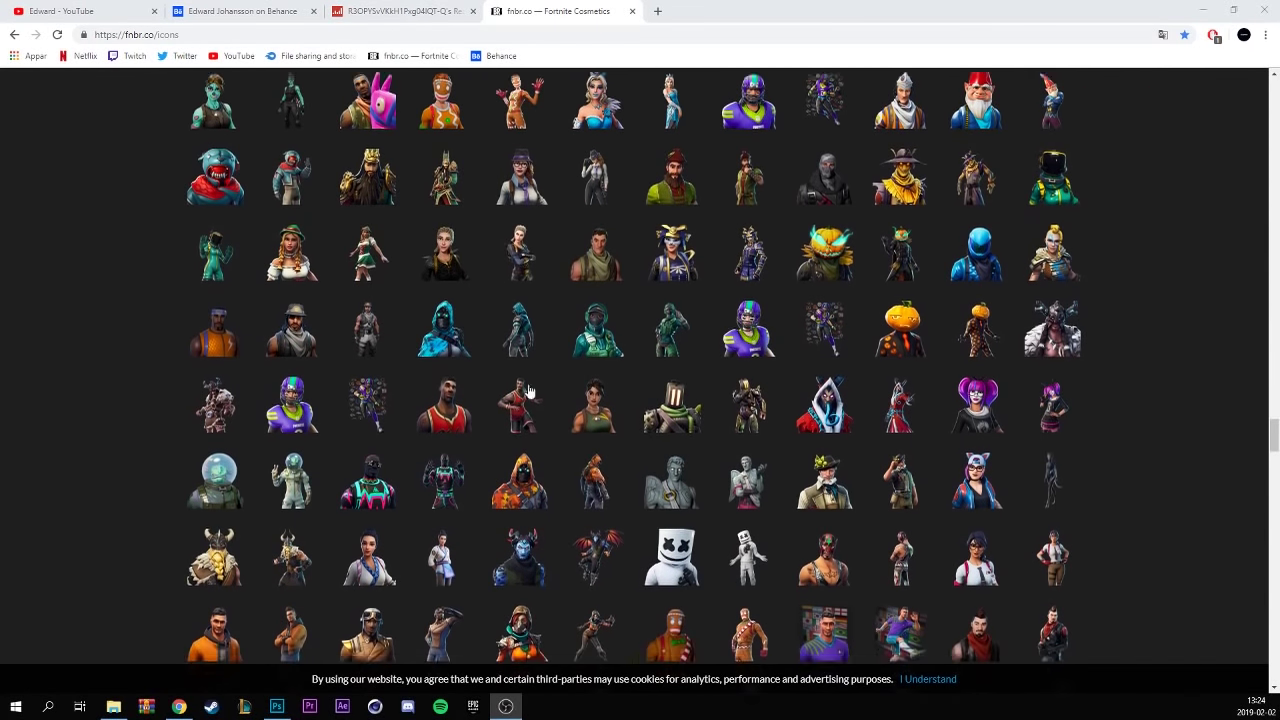
scroll(544, 382, "down", 5)
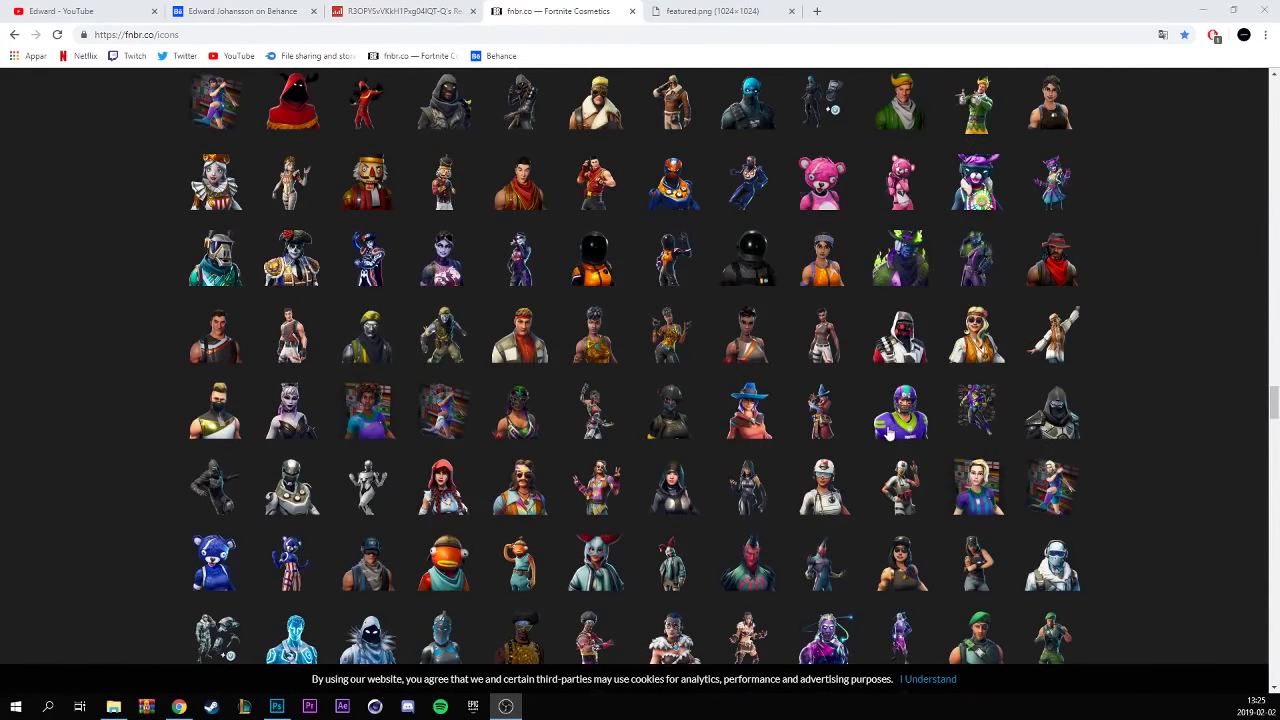
key("ctrl+Tab")
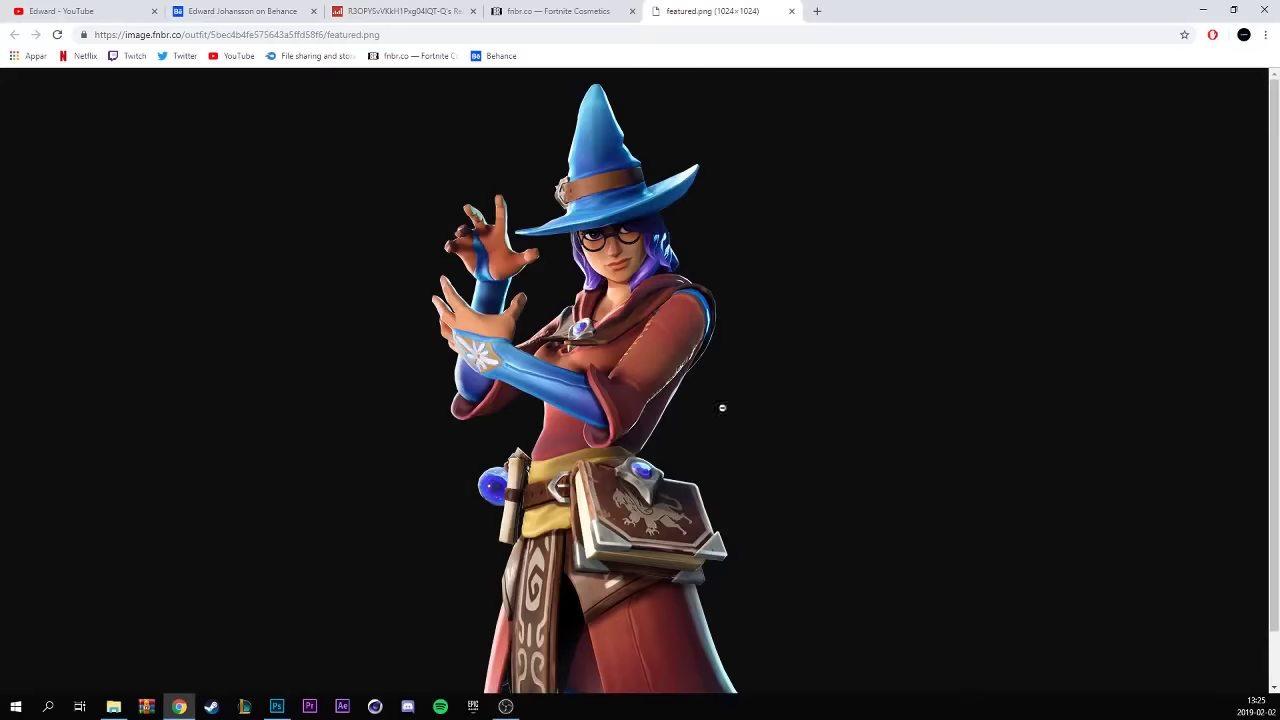
right_click(642, 318)
left_click(685, 362)
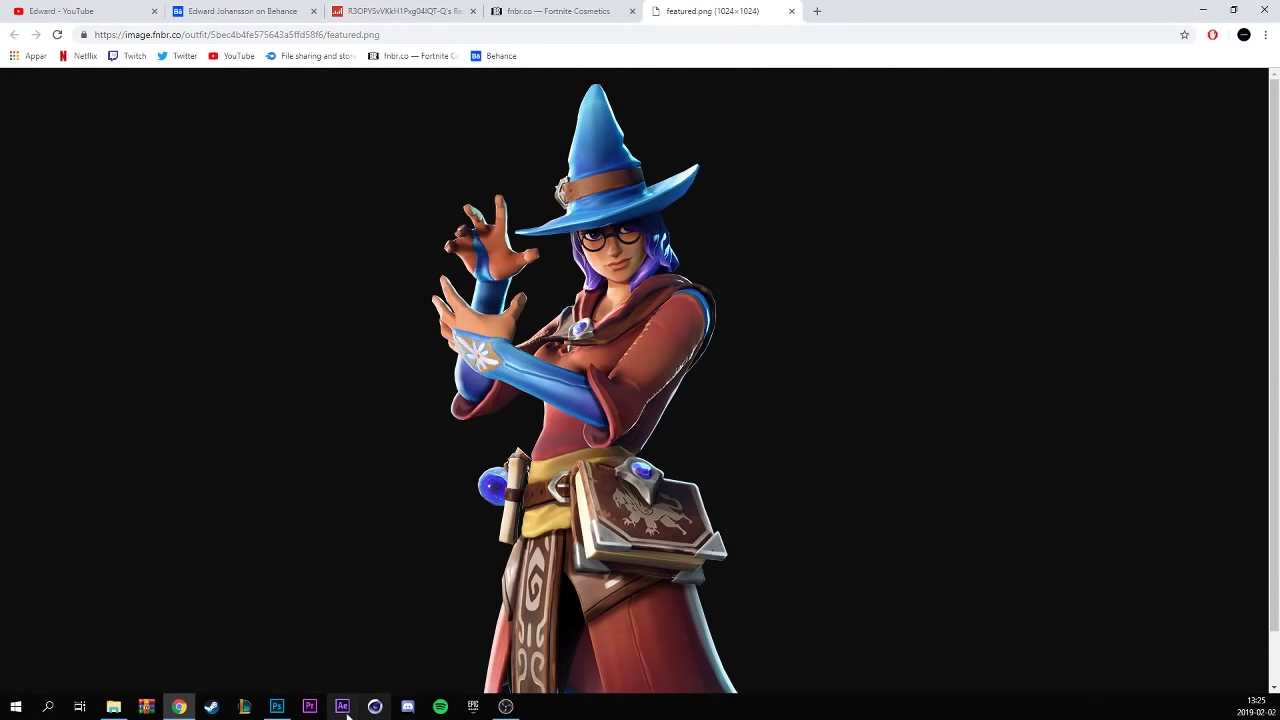
left_click(277, 706)
key("ctrl+v")
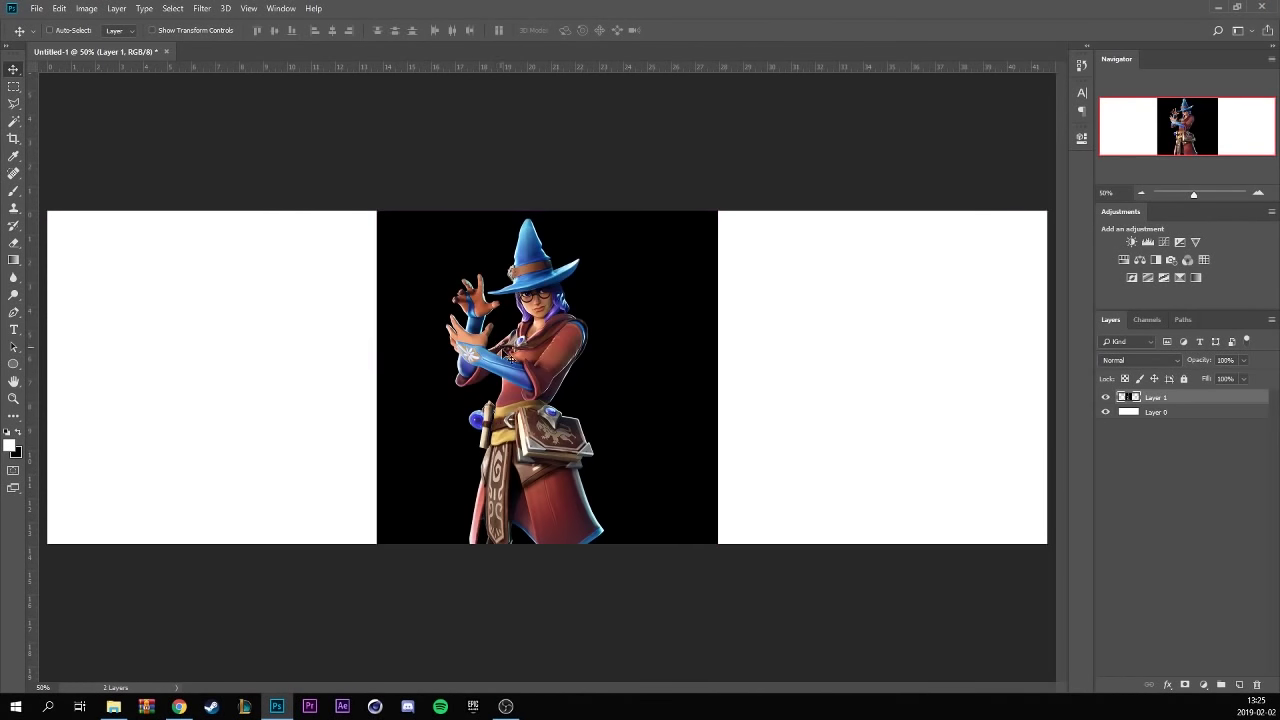
- Find the hooded wizard on fnbr.co and paste its full image as a second layer
left_click(178, 706)
left_click(512, 10)
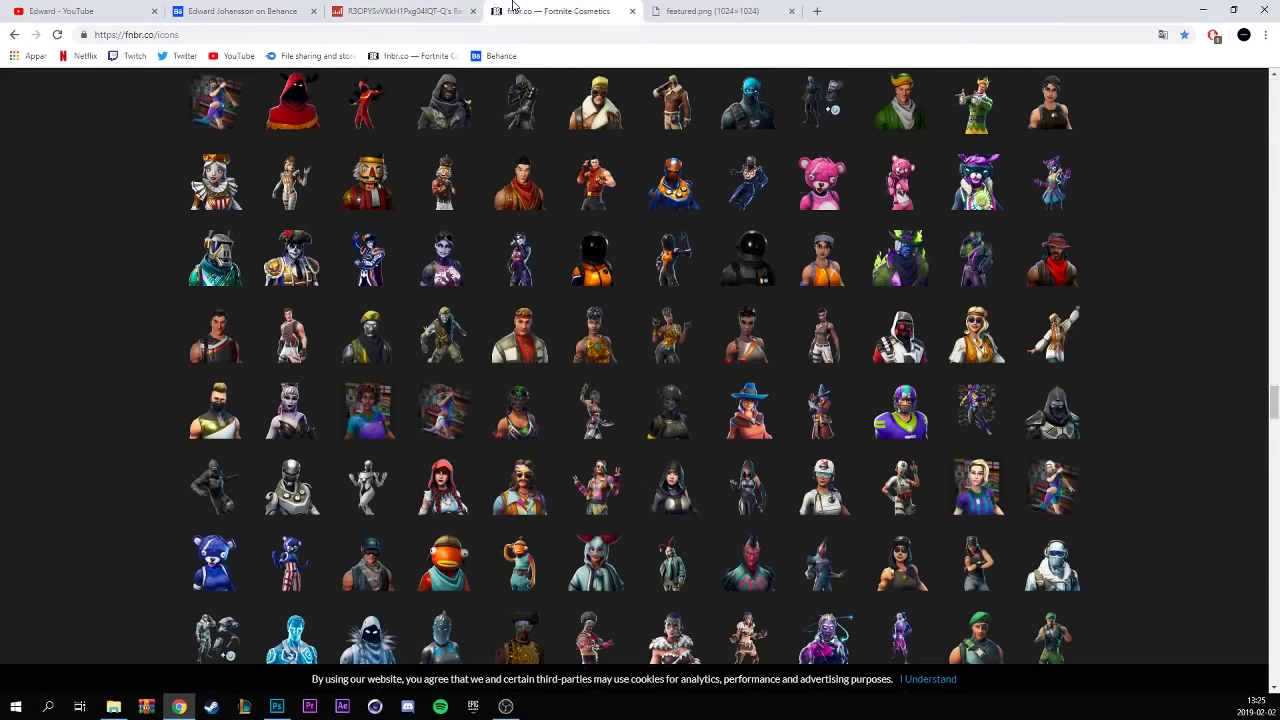
scroll(621, 471, "down", 3)
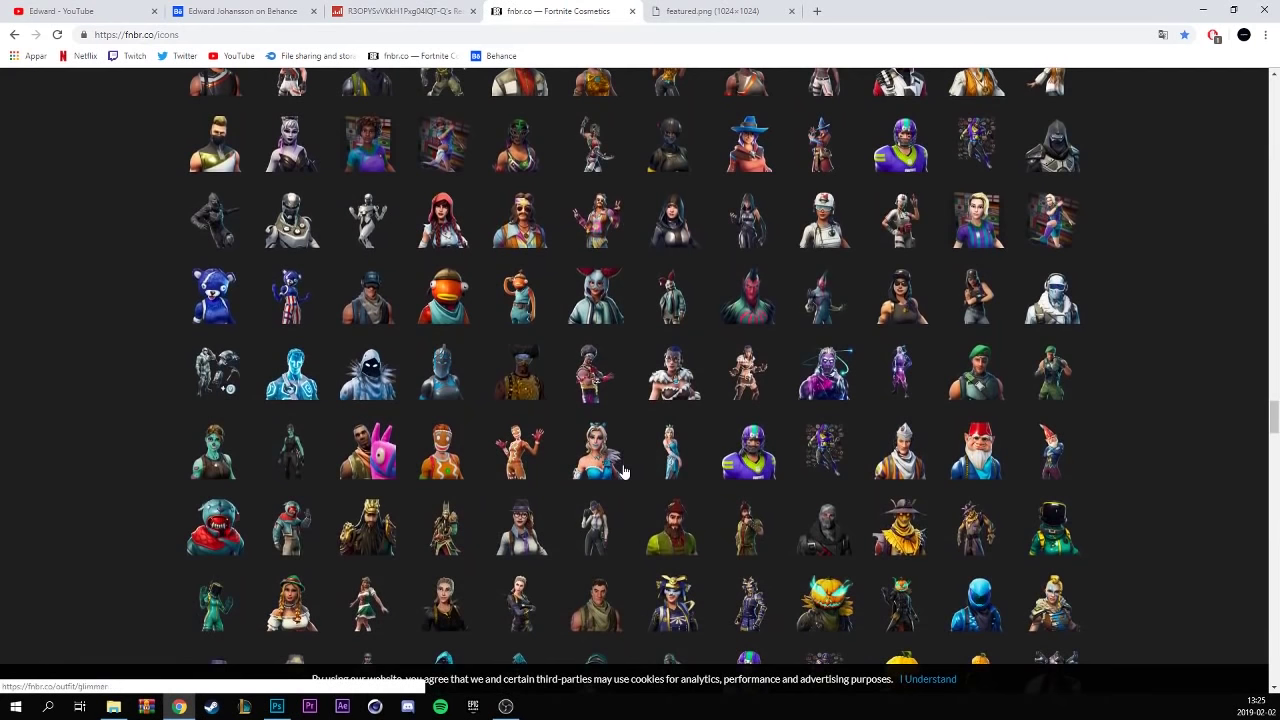
scroll(621, 471, "down", 1)
scroll(621, 471, "down", 3)
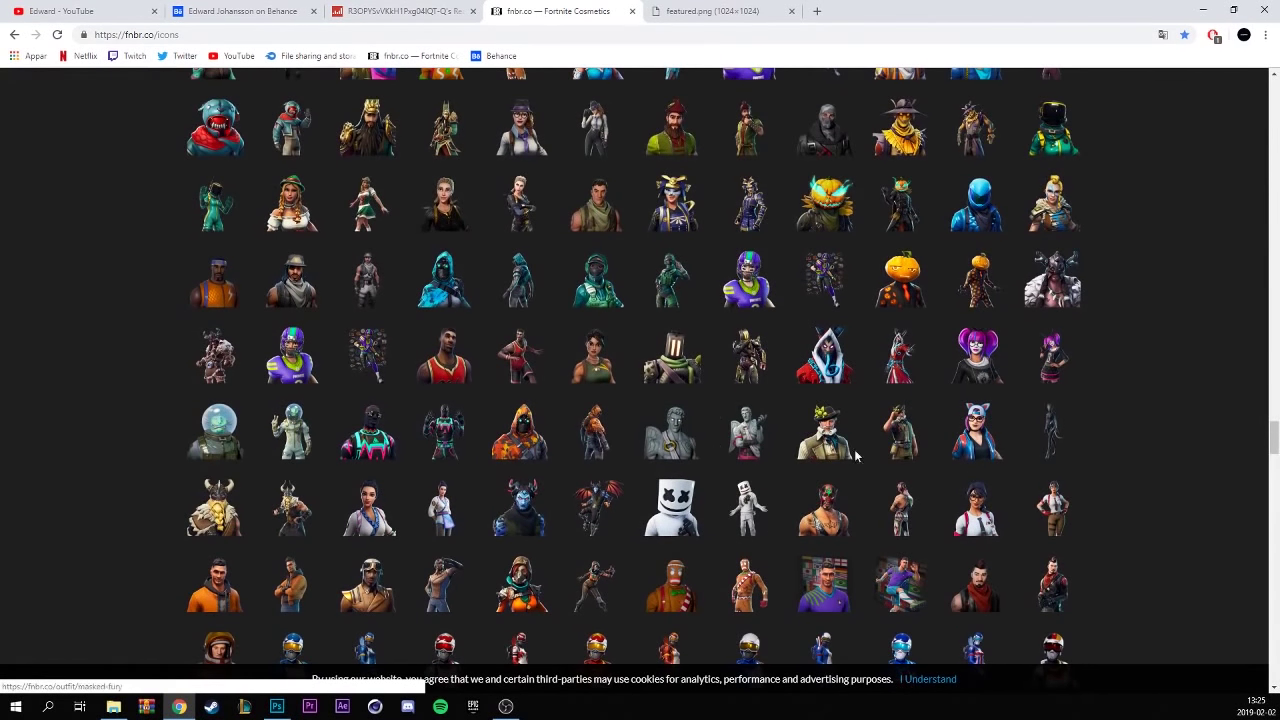
scroll(743, 457, "down", 1)
scroll(654, 410, "down", 2)
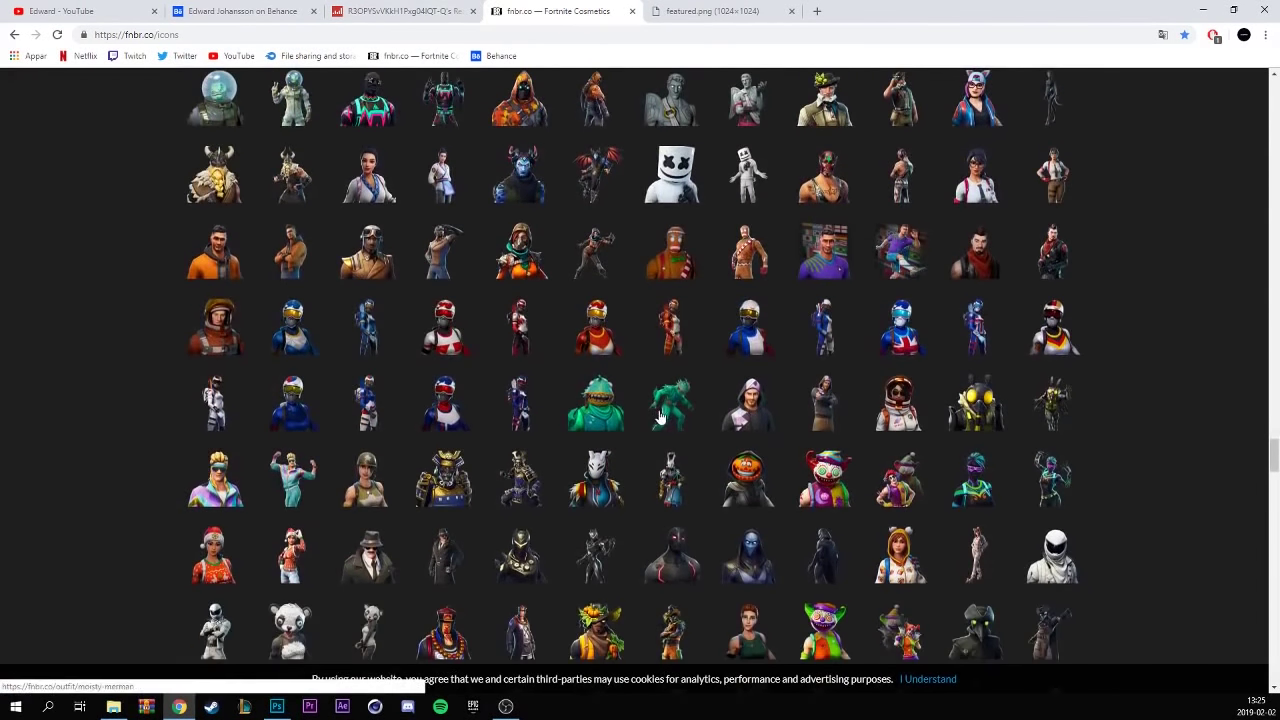
scroll(669, 413, "down", 2)
scroll(668, 410, "down", 2)
scroll(700, 415, "down", 1)
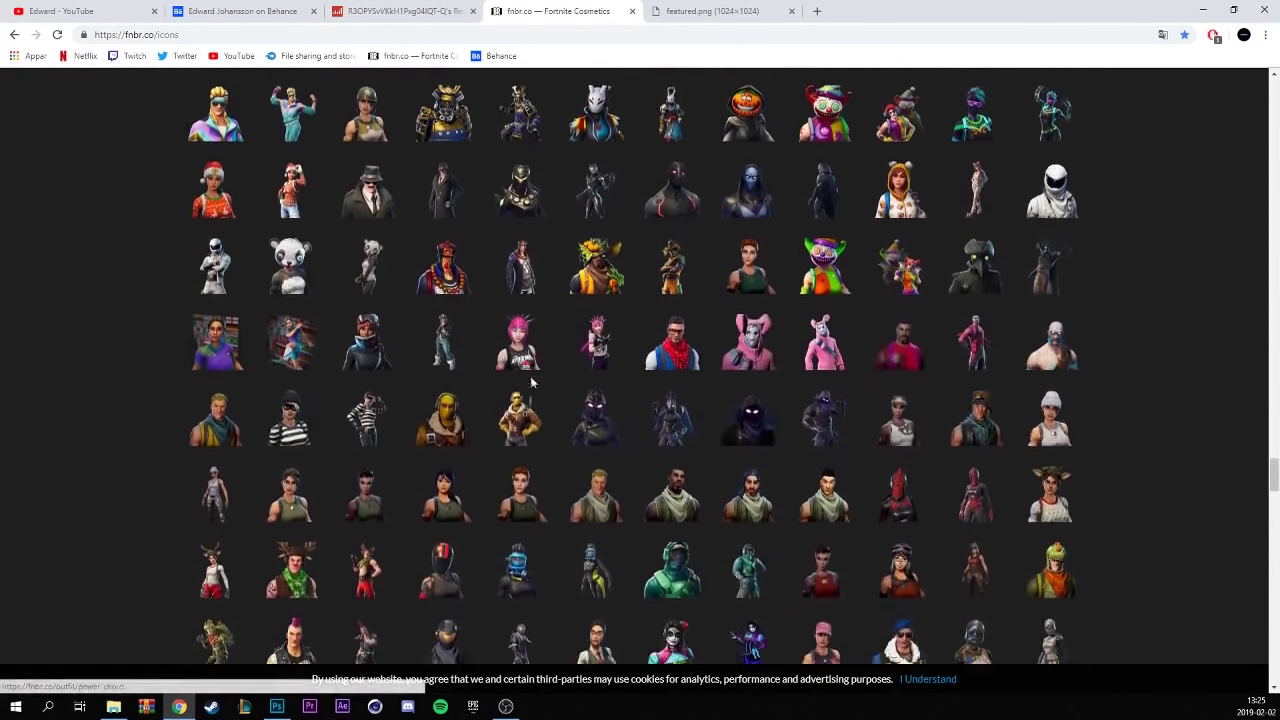
scroll(800, 422, "down", 2)
scroll(812, 418, "down", 1)
scroll(800, 394, "down", 1)
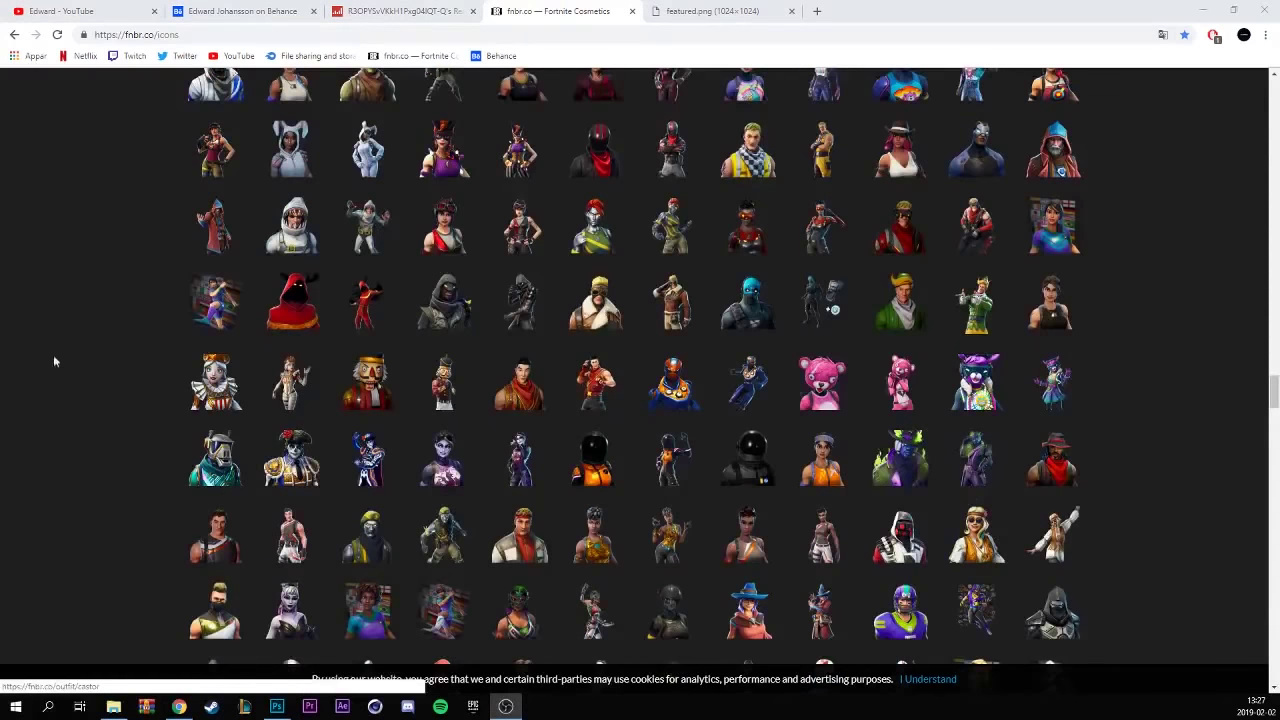
right_click(215, 228)
left_click(288, 323)
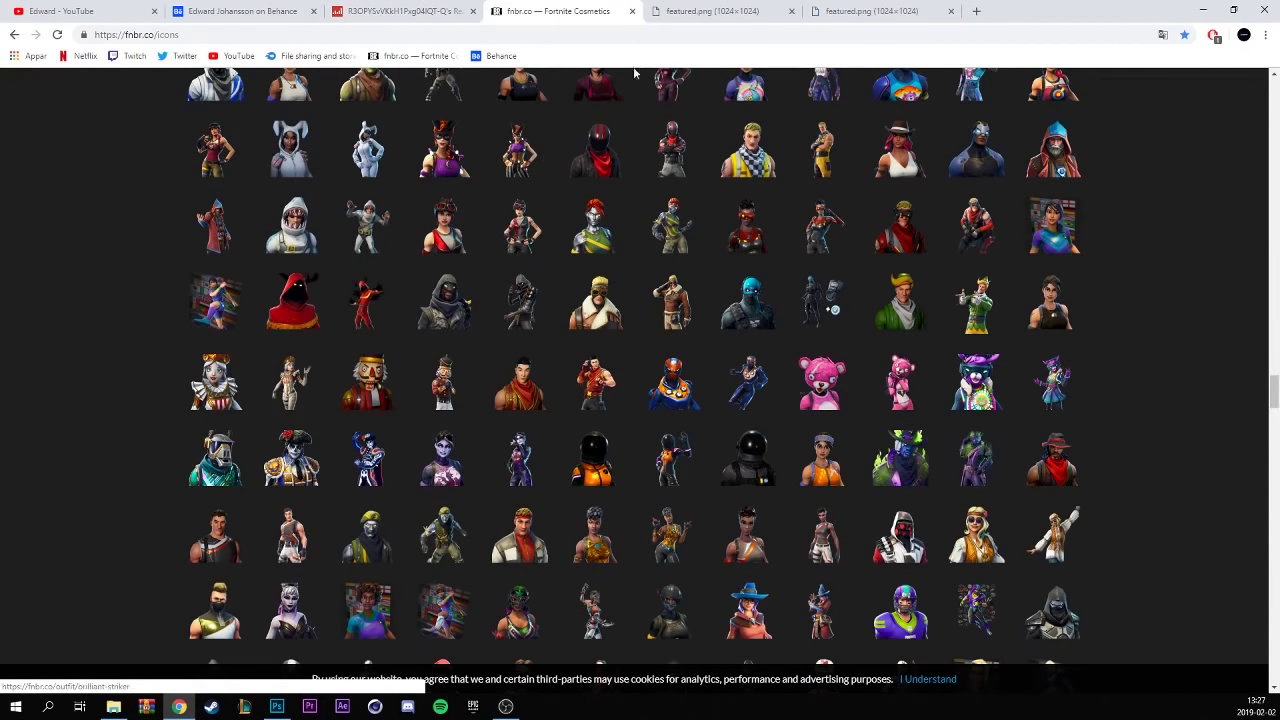
left_click(882, 8)
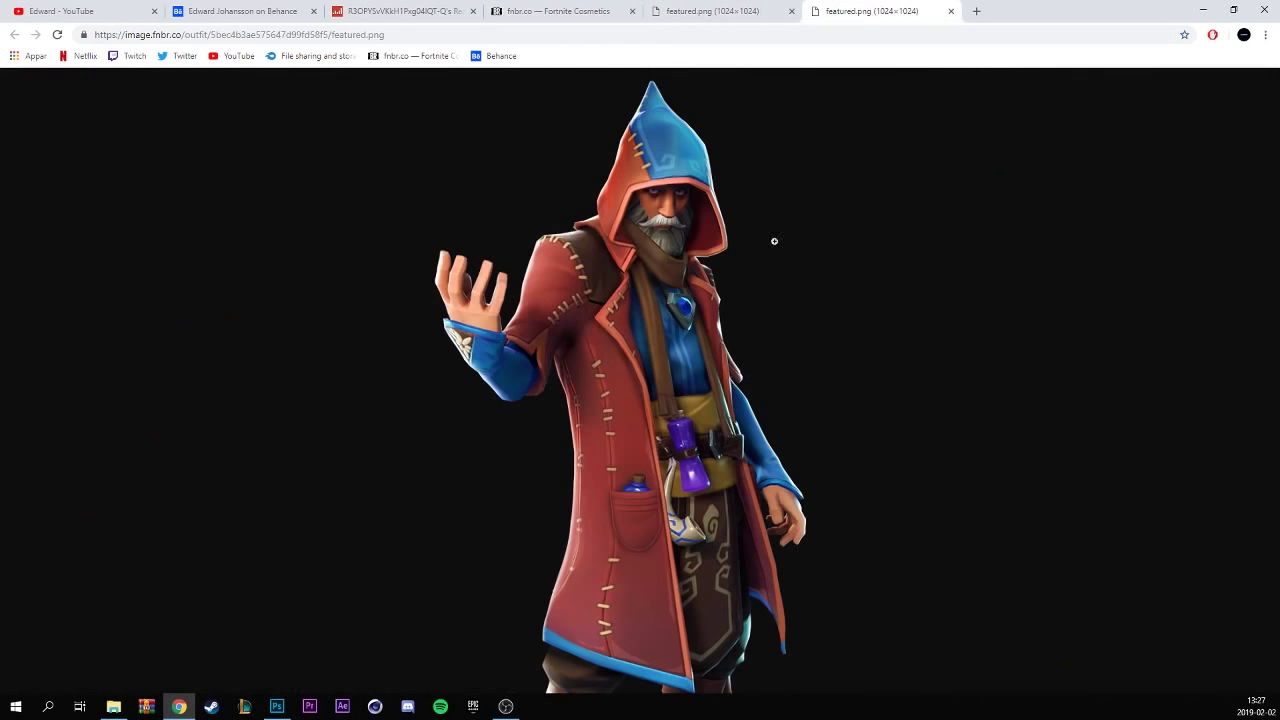
right_click(651, 368)
left_click(695, 412)
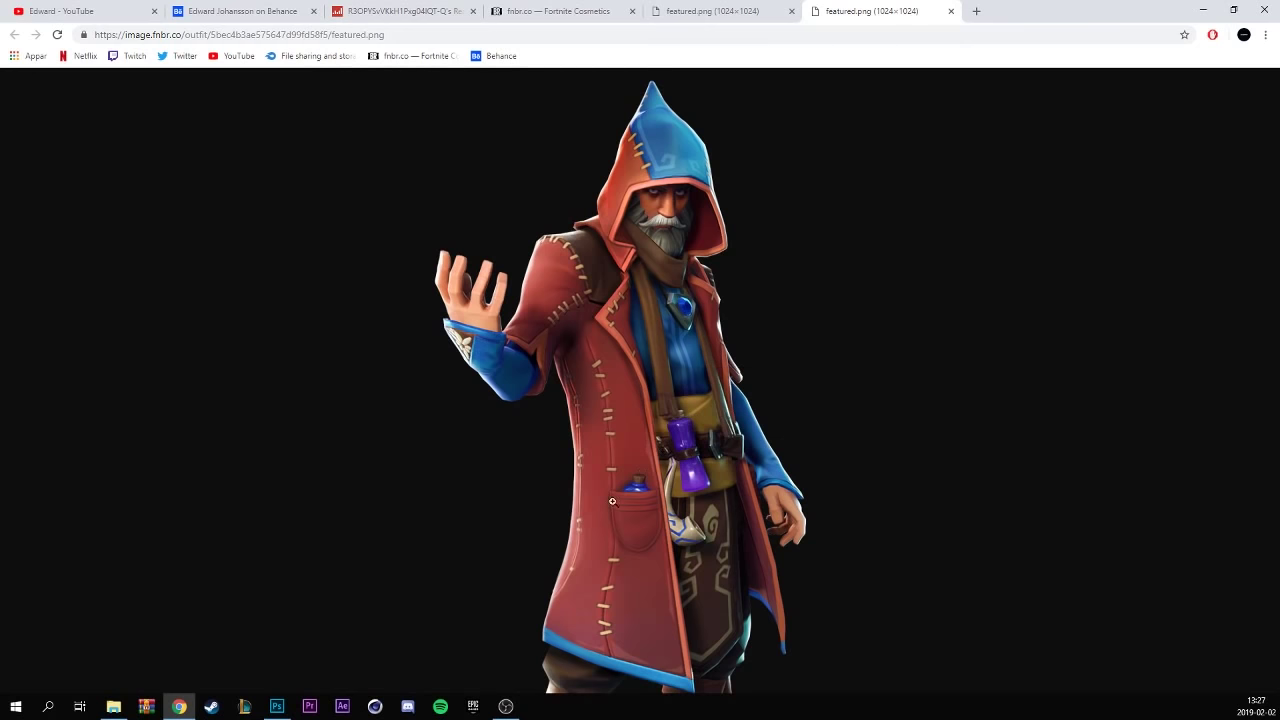
left_click(277, 706)
key("ctrl+v")
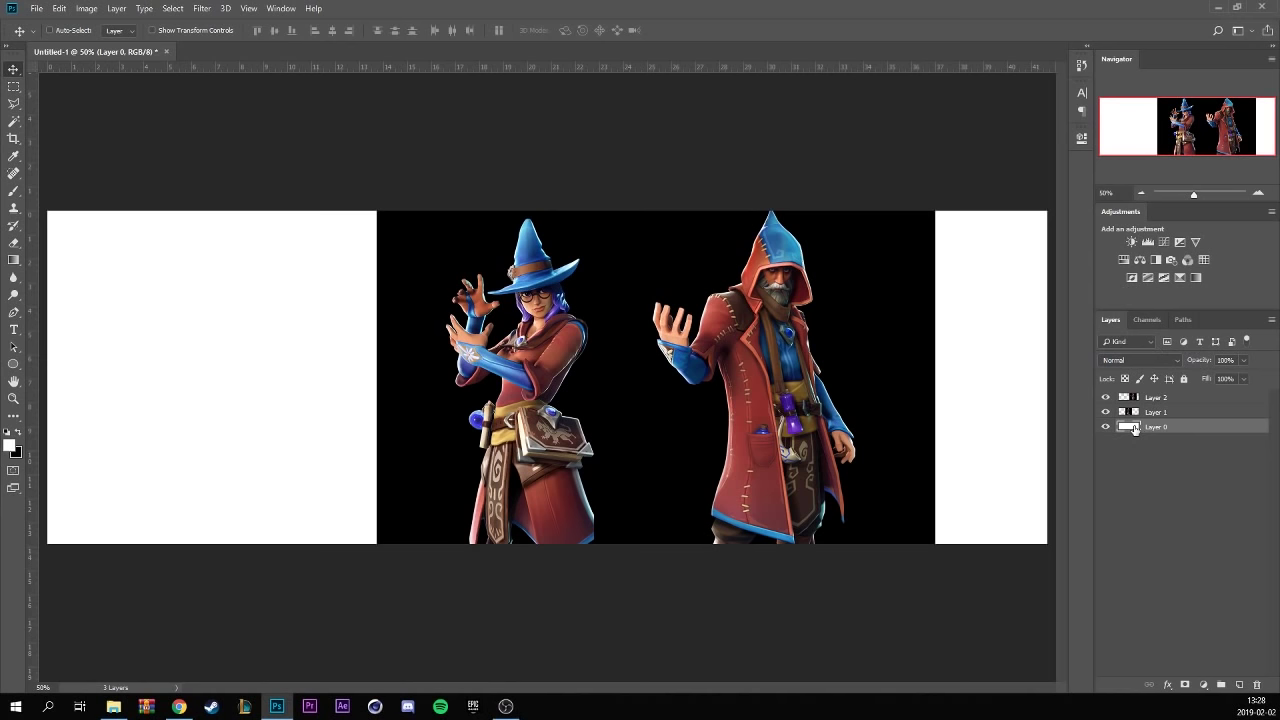
- Fill the background layer with solid black
key("ctrl+BackSpace")
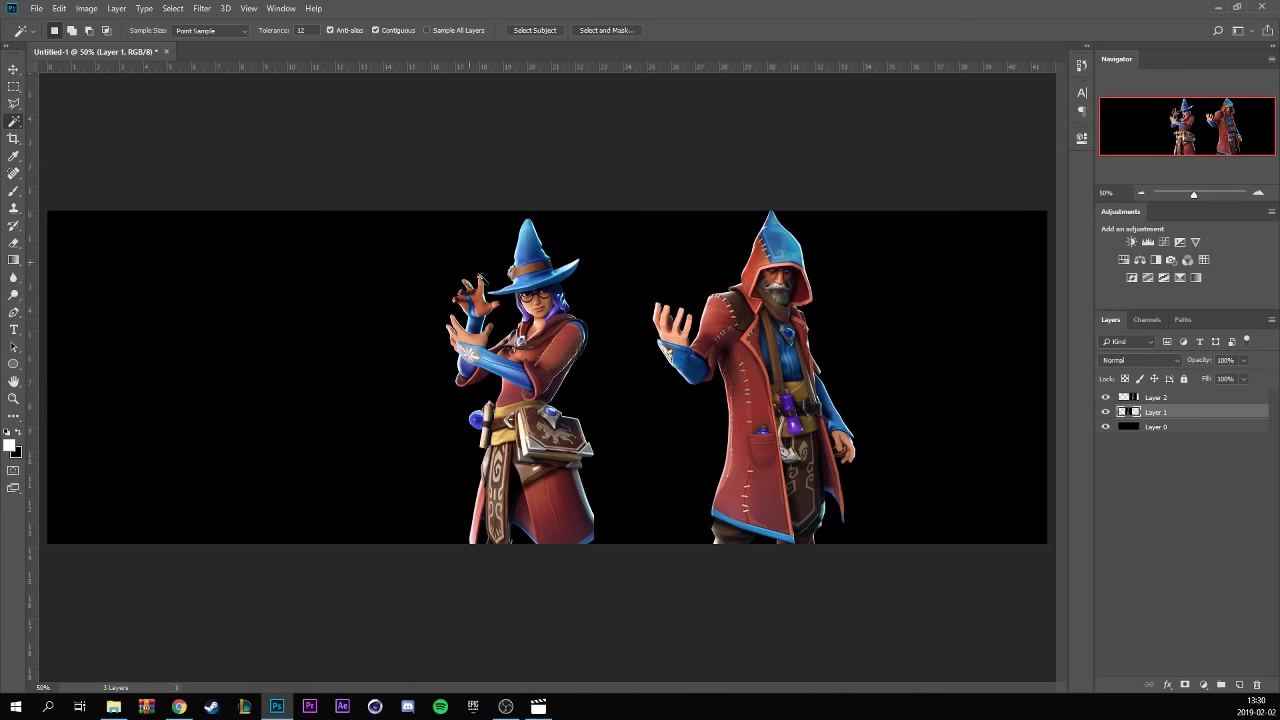
- Delete the black box around the left wizard and move her toward the left
left_click(490, 243)
key("Delete")
key("ctrl+d")
key("v")
mouse_move(598, 322)
left_mouse_down()
mouse_move(463, 392)
mouse_move(394, 372)
mouse_move(464, 389)
left_mouse_up()
- Remove the black areas on both sides of the hooded wizard with the Magic Wand
left_click(1156, 397)
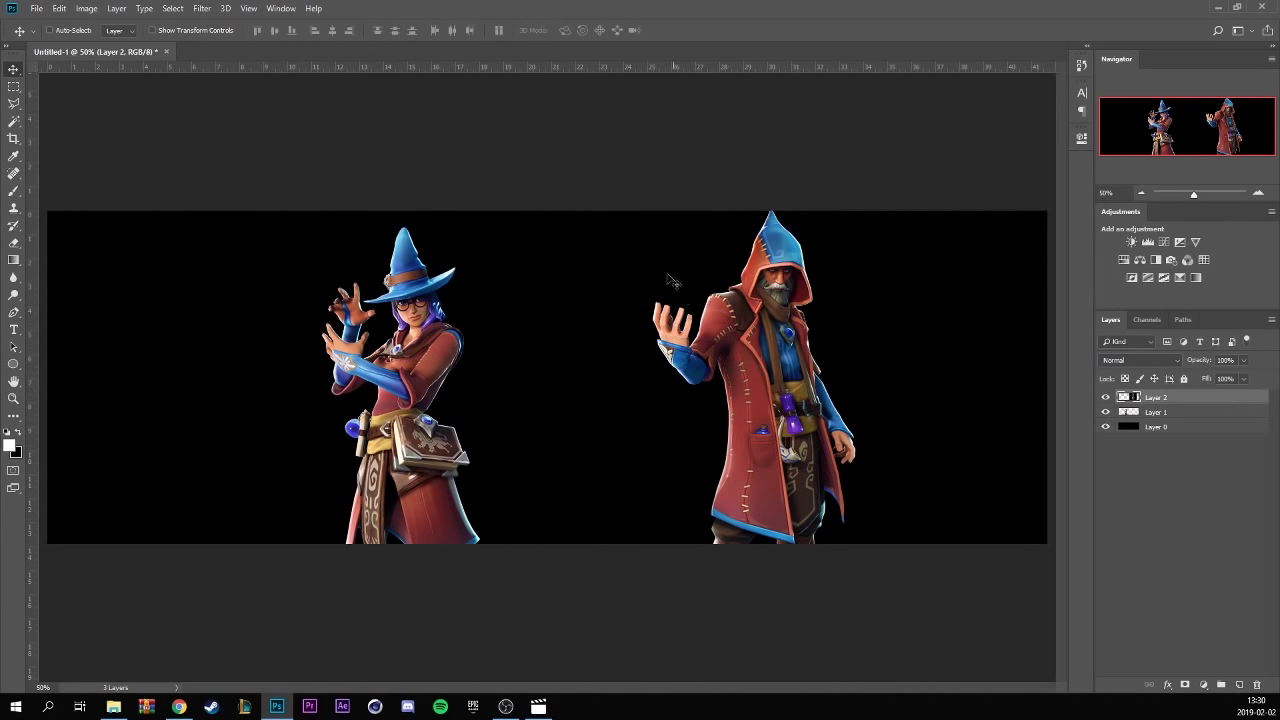
key("w")
left_click(704, 268)
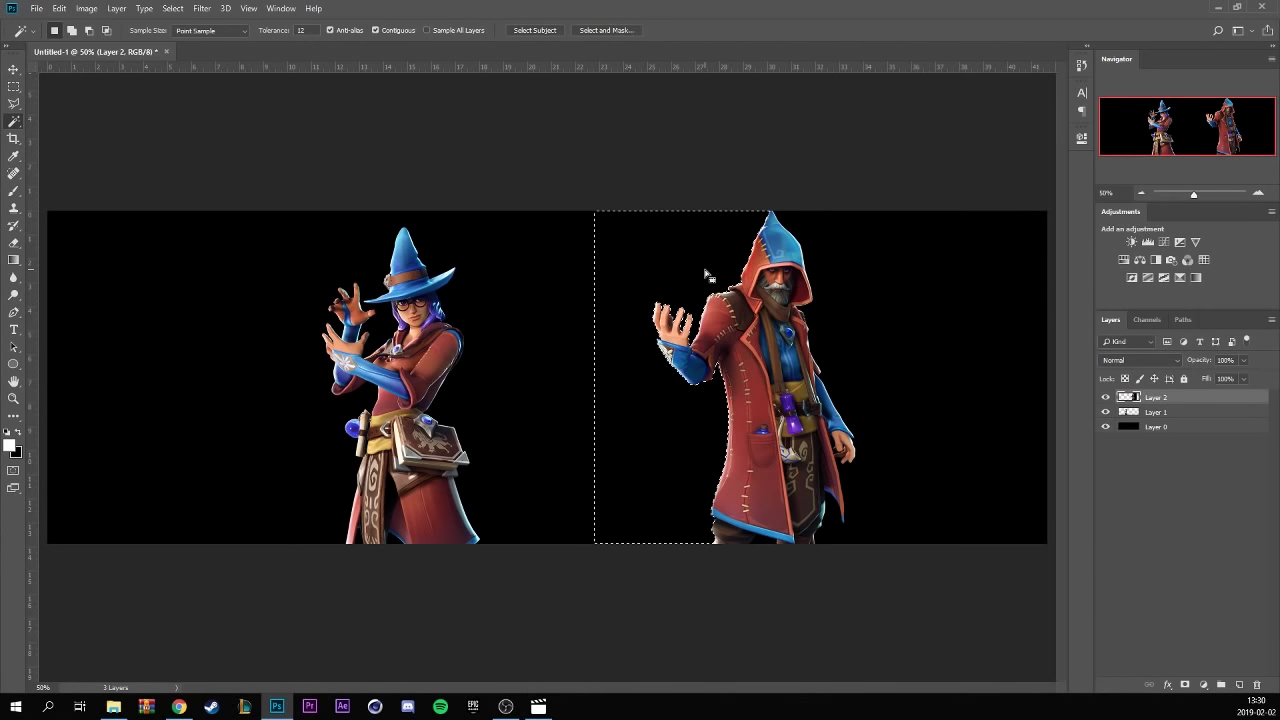
key("ctrl+d")
left_click(839, 276)
key("ctrl+d")
- Enlarge the hooded wizard to about 125% and reposition it
key("v")
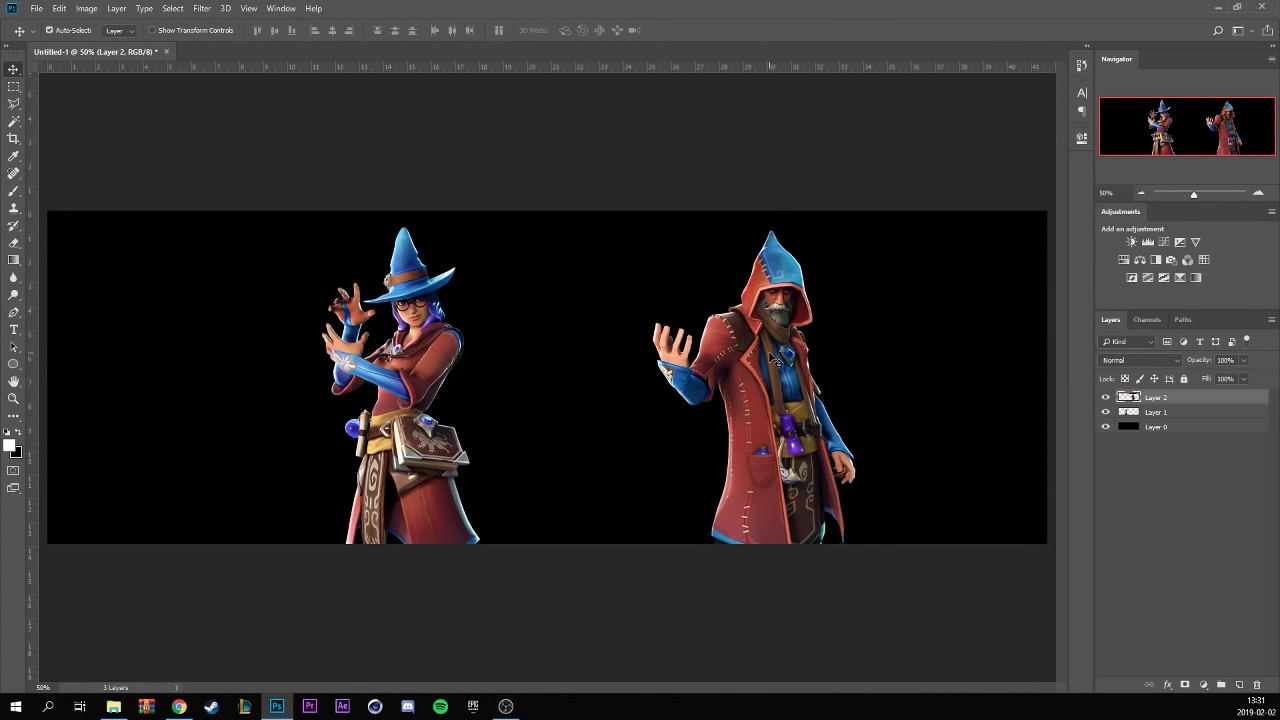
key("ctrl+t")
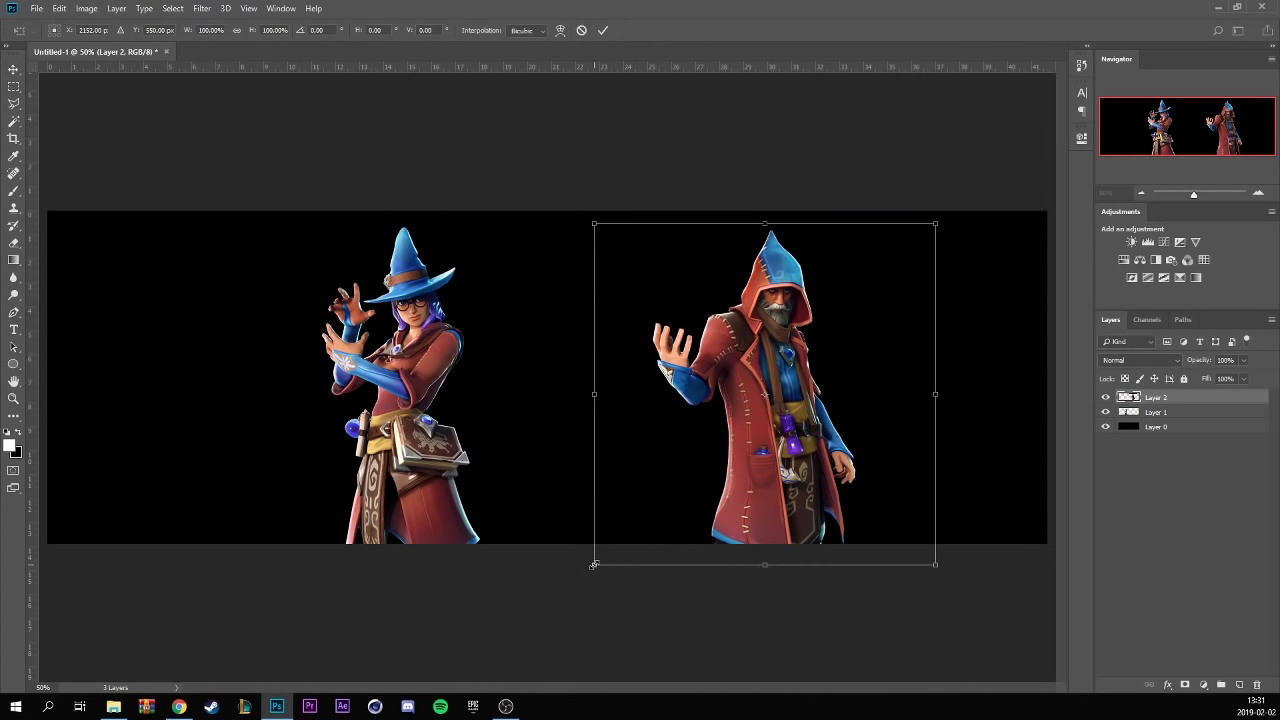
left_click_drag(593, 565, 476, 621)
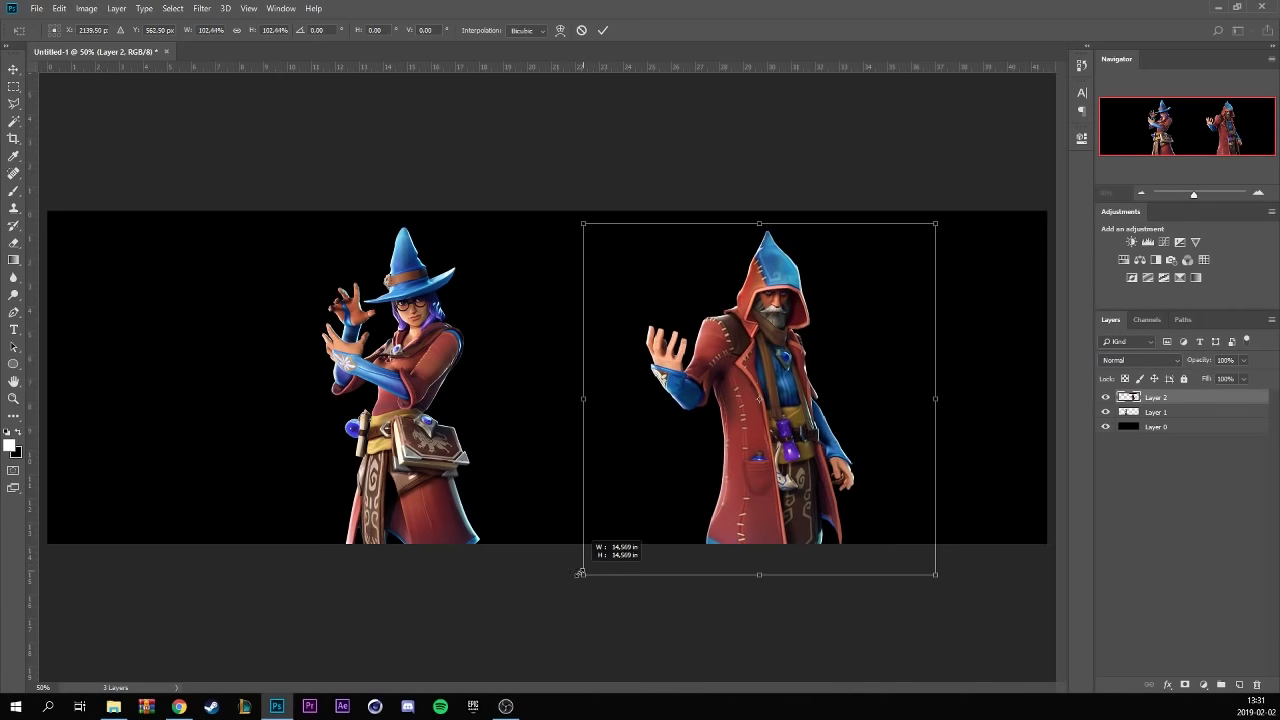
left_click_drag(530, 590, 570, 585)
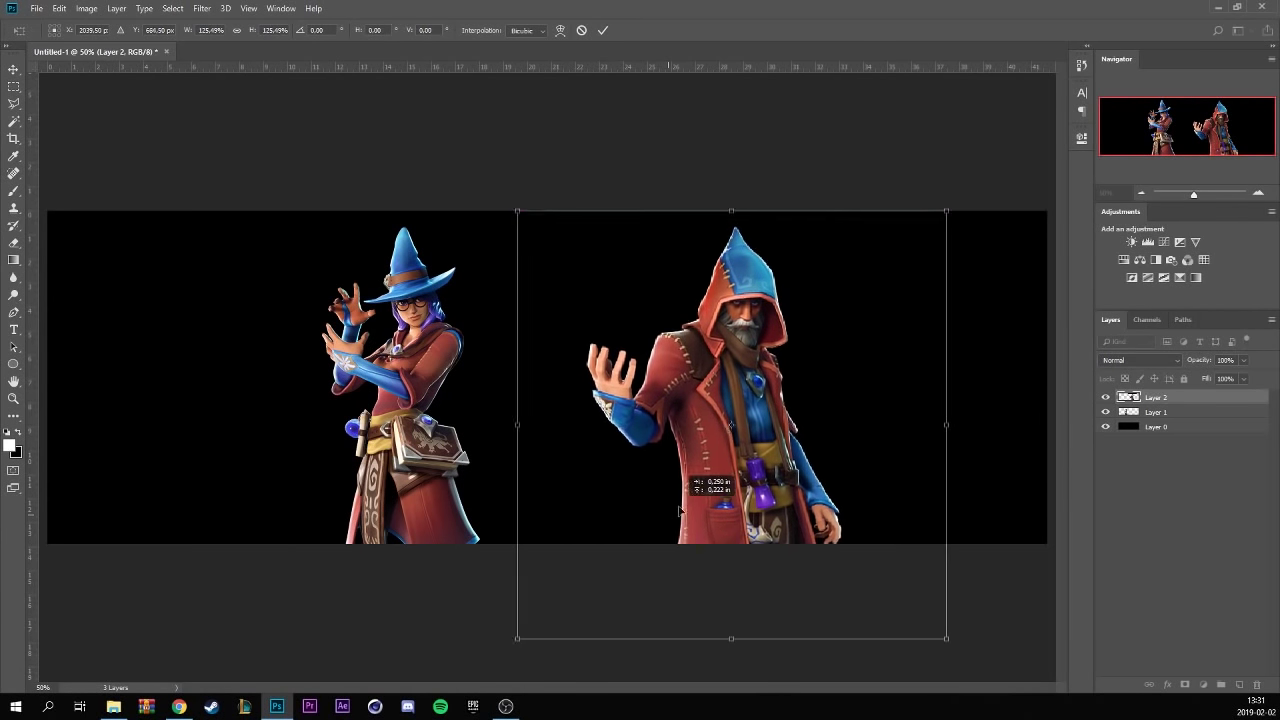
left_click(601, 31)
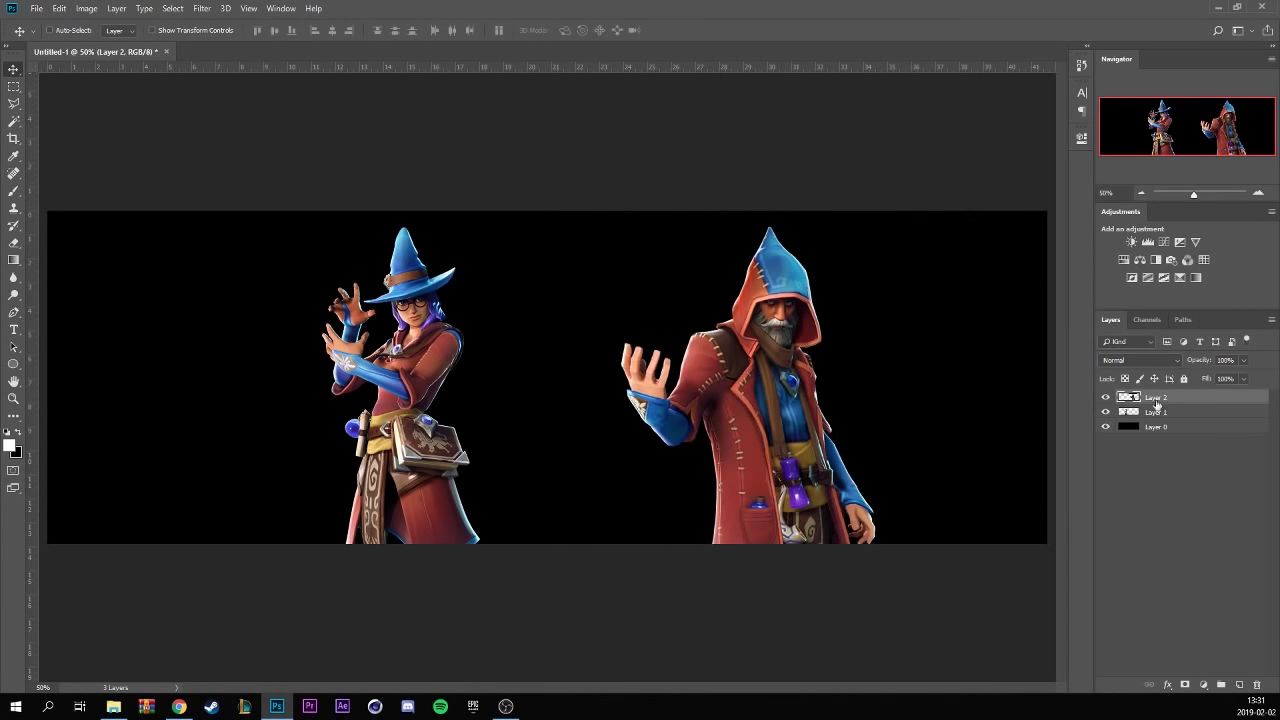
- Switch between the wizard layers, ending on the pointed-hat wizard's layer
left_click(1136, 410)
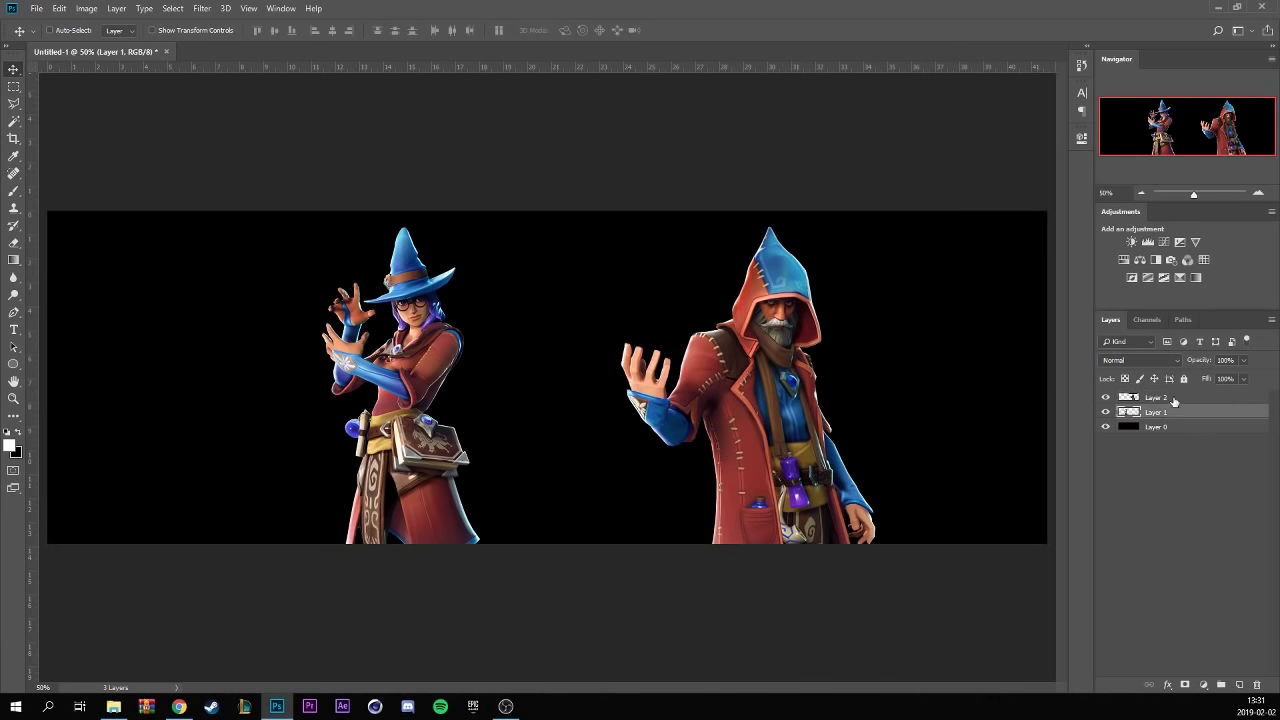
left_click(1174, 399)
key("w")
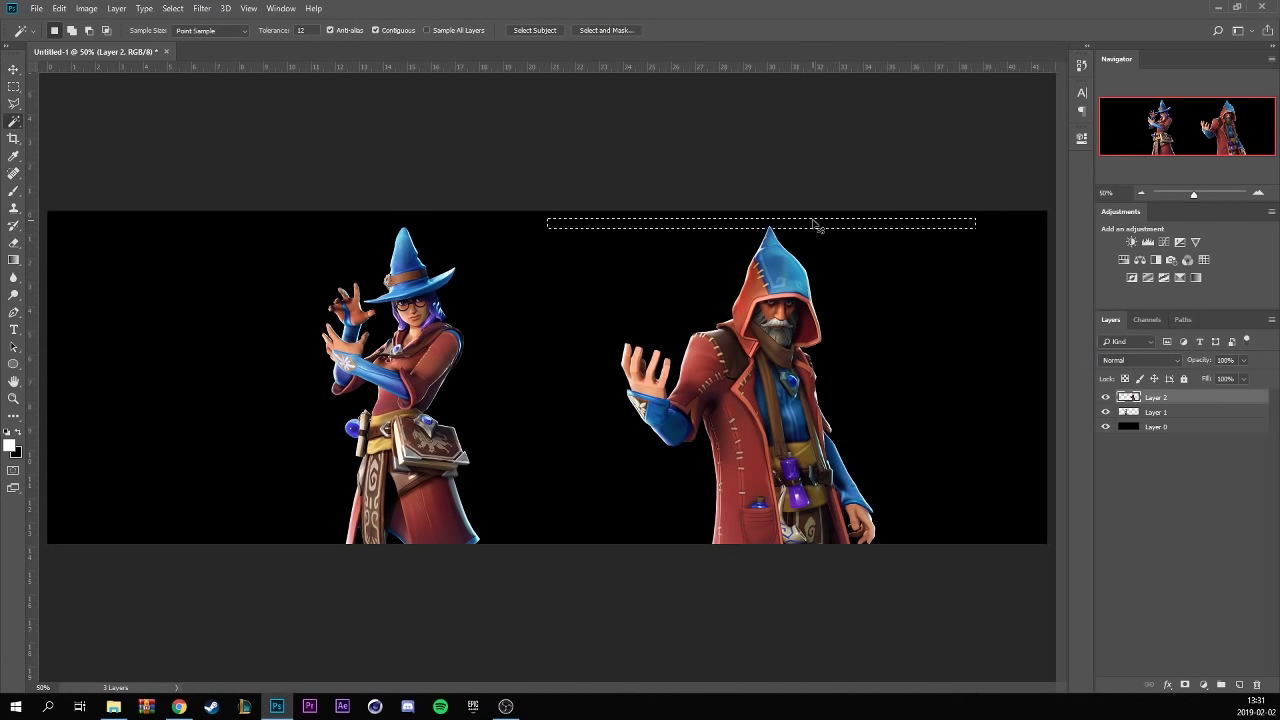
left_click(1183, 412)
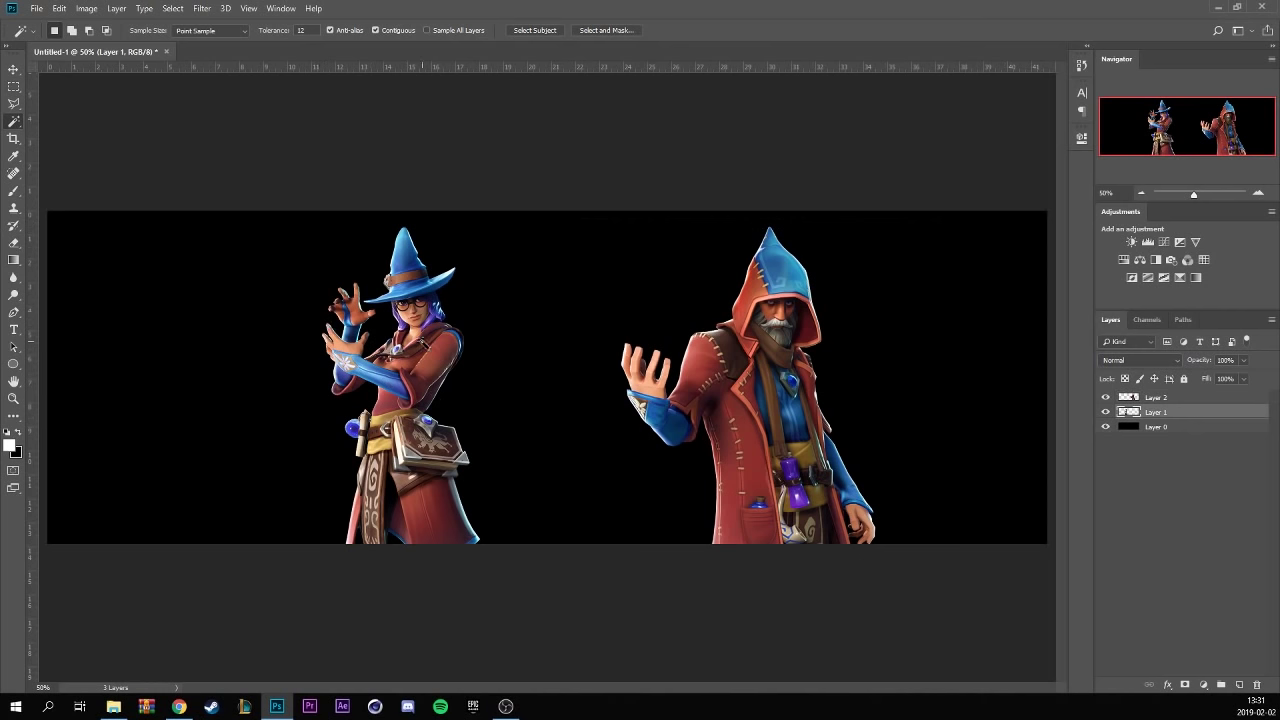
- Flip the pointed-hat wizard horizontally, enlarge her, and move her to the right
key("ctrl+t")
right_click(428, 340)
left_click(470, 506)
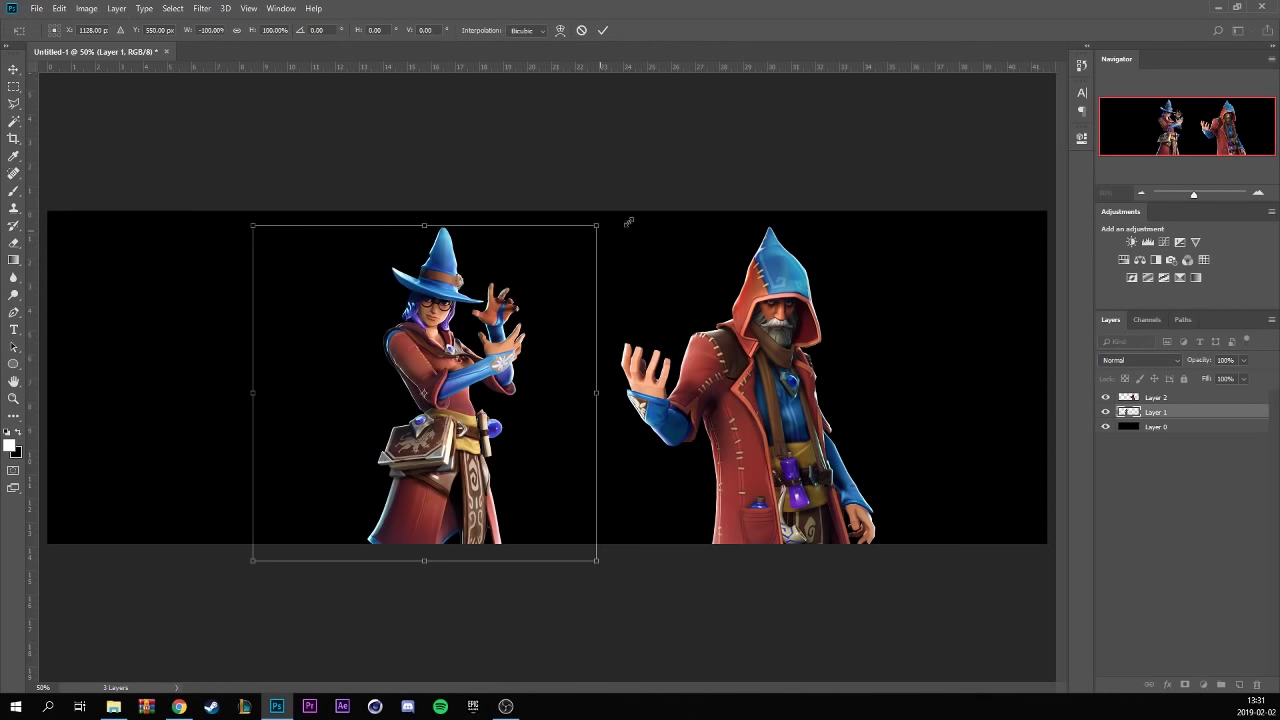
left_click_drag(628, 221, 758, 102)
mouse_move(526, 289)
left_mouse_down()
mouse_move(648, 398)
mouse_move(732, 401)
left_mouse_up()
left_click_drag(923, 209, 937, 220)
left_click(603, 30)
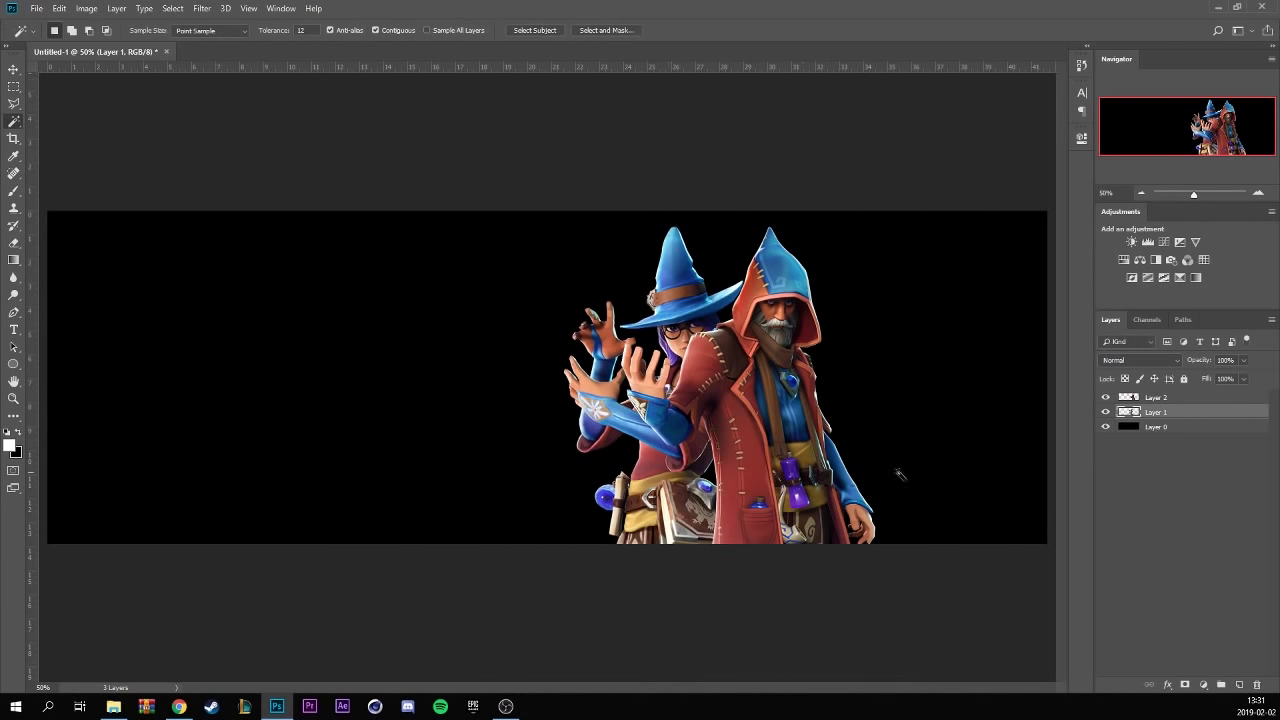
- Flip the hooded wizard horizontally, place it beside her, and send it behind her layer
key("alt+bracketright")
key("ctrl+t")
right_click(750, 422)
left_click(790, 591)
mouse_move(793, 511)
left_mouse_down()
mouse_move(861, 511)
mouse_move(842, 512)
left_mouse_up()
key("Return")
key("ctrl+bracketleft")
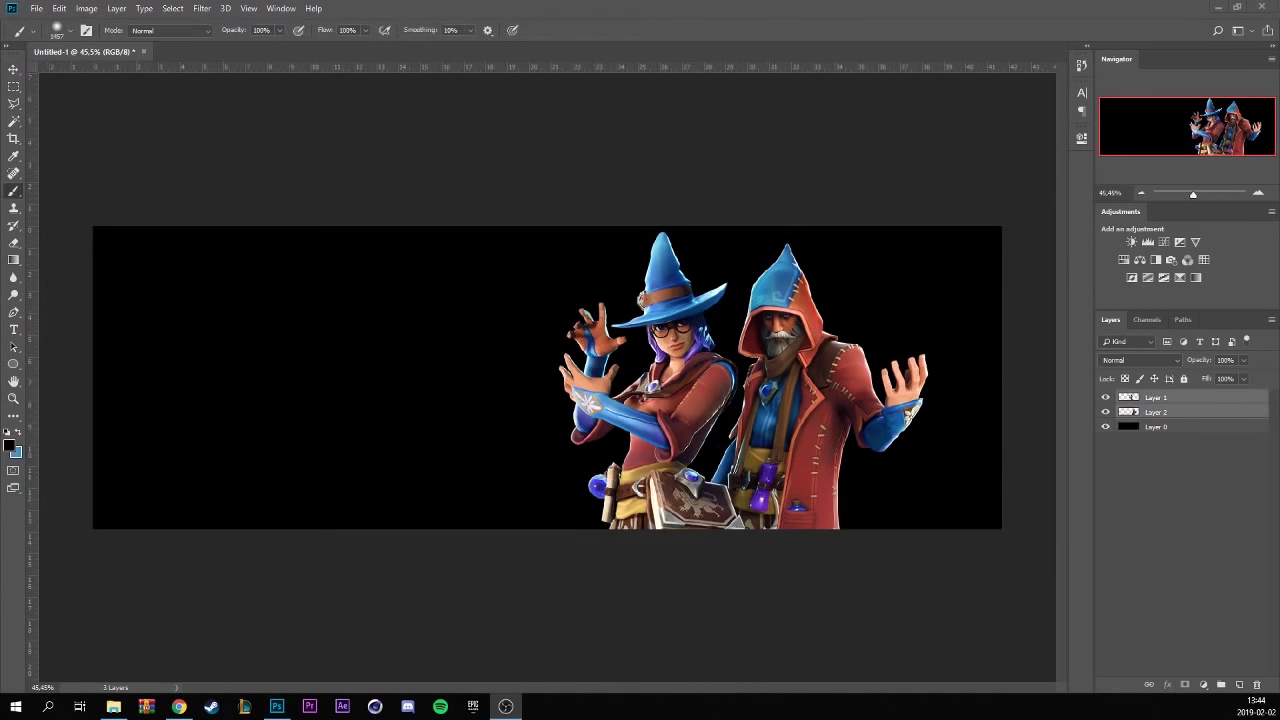
left_click(178, 707)
- Copy the haunted Halloween Fortnite lobby image from the 'fortnite background' Google Images results
left_click(720, 11)
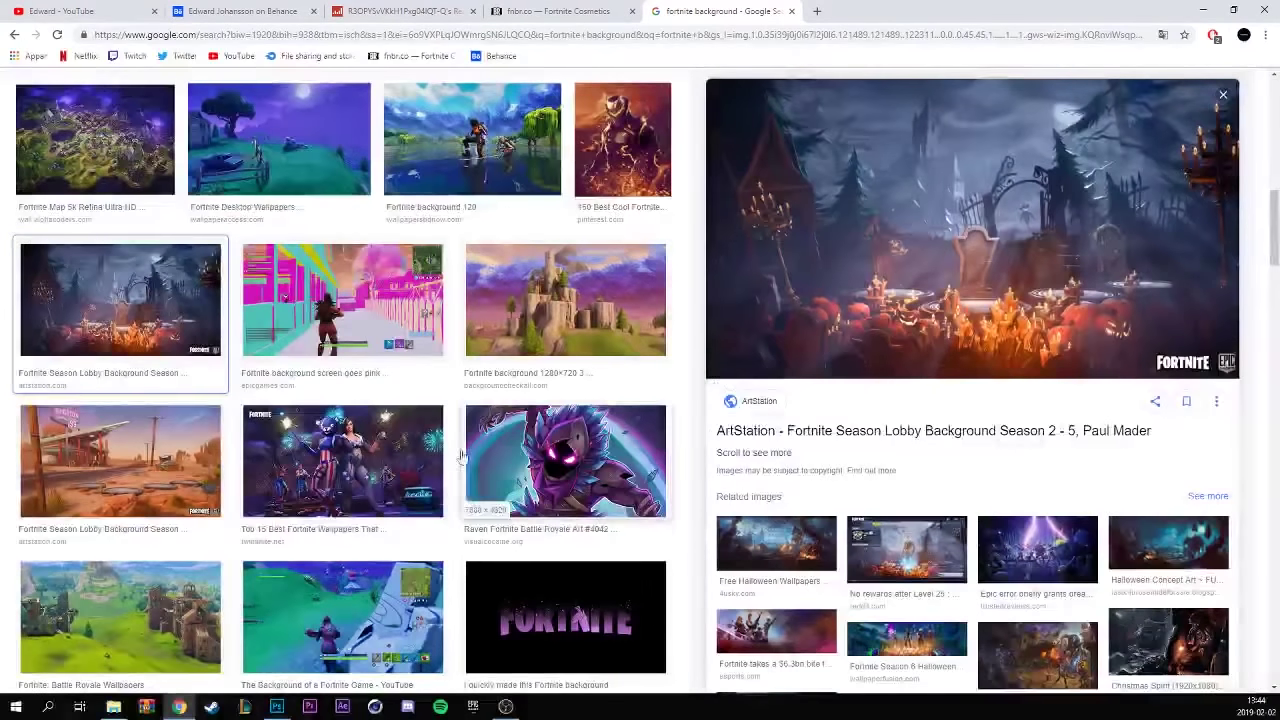
scroll(461, 456, "up", 5)
scroll(440, 440, "up", 5)
scroll(430, 400, "up", 5)
scroll(425, 343, "up", 5)
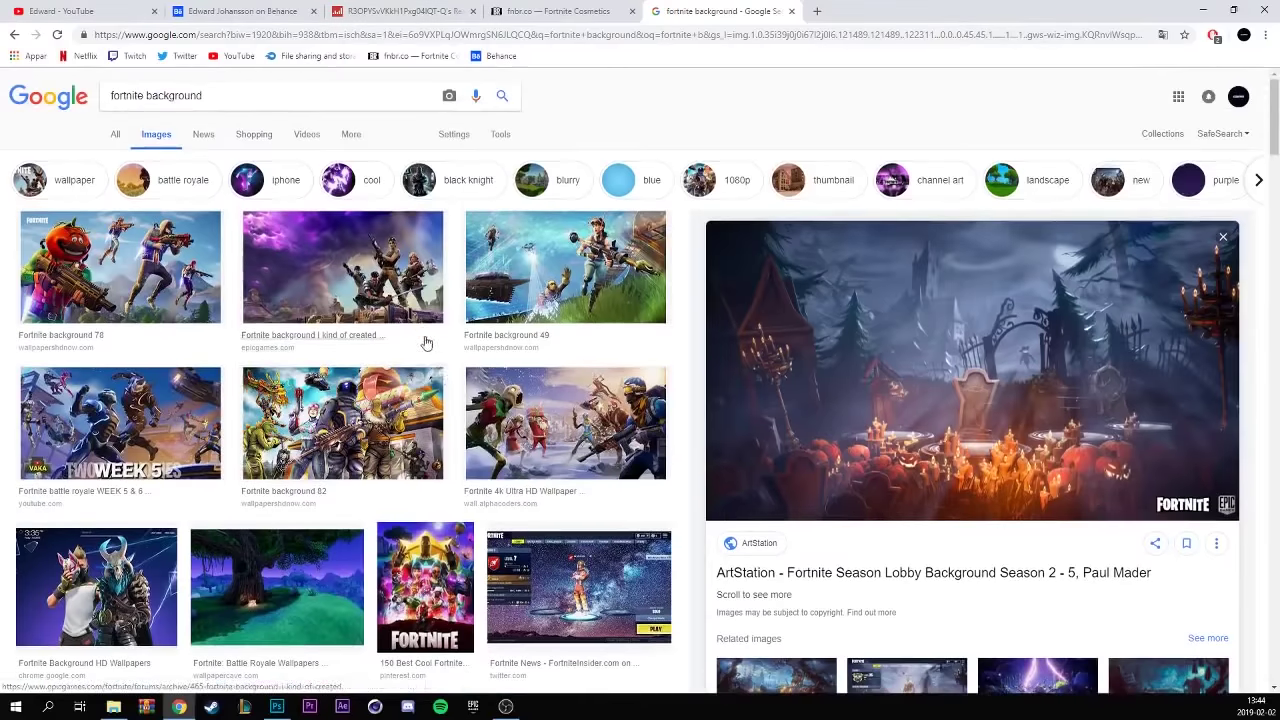
scroll(445, 375, "down", 3)
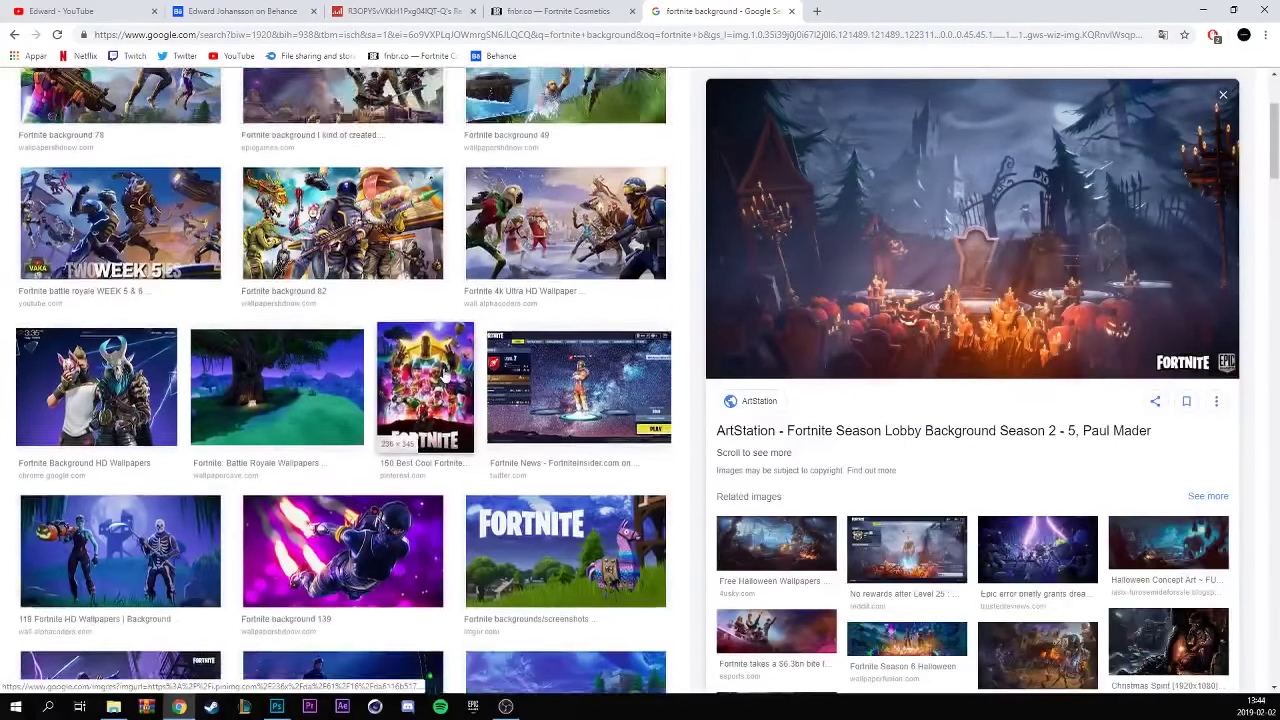
scroll(858, 215, "up", 2)
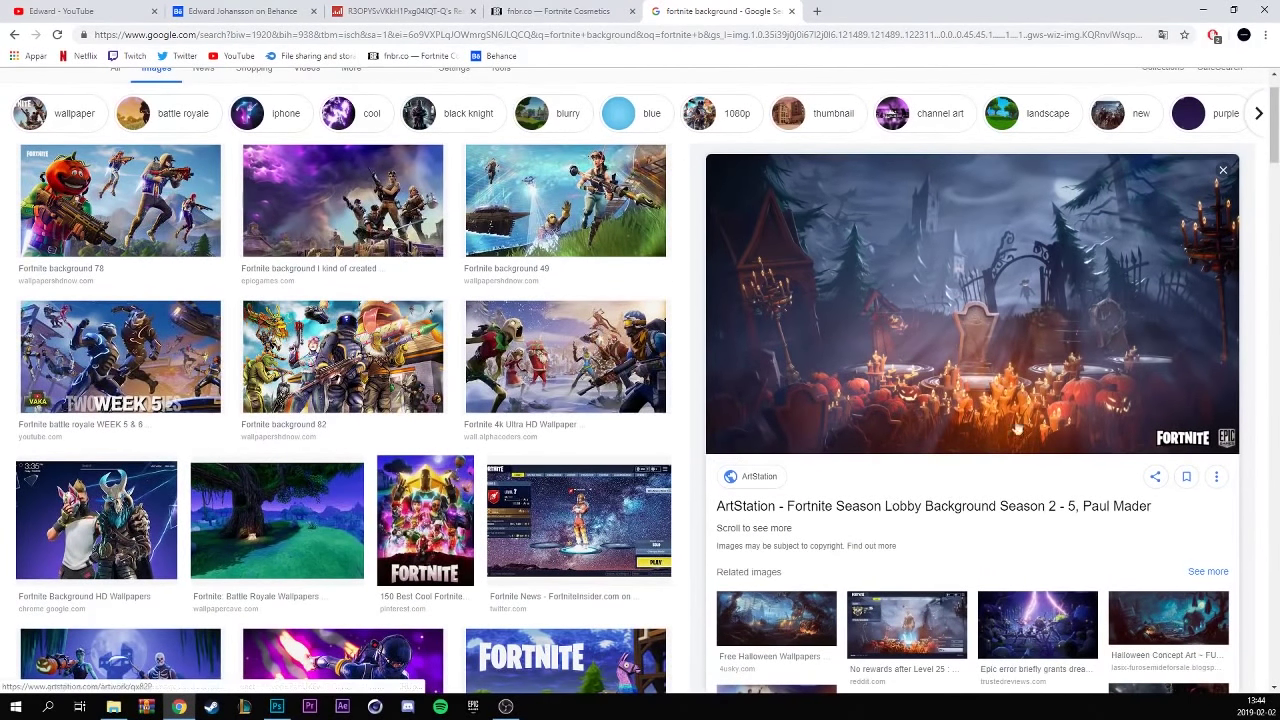
right_click(924, 287)
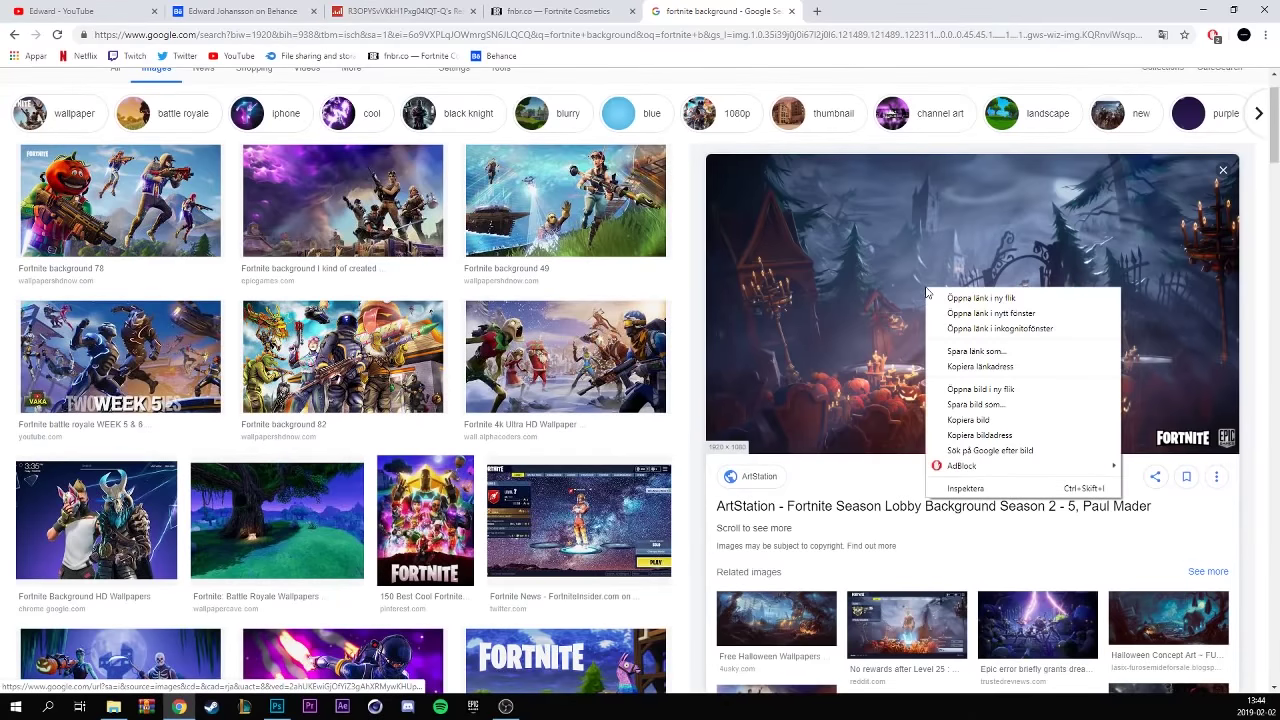
left_click(967, 421)
- Paste the Halloween background below the wizard layers, duplicate it, and bring up Hue/Saturation
key("alt+Tab")
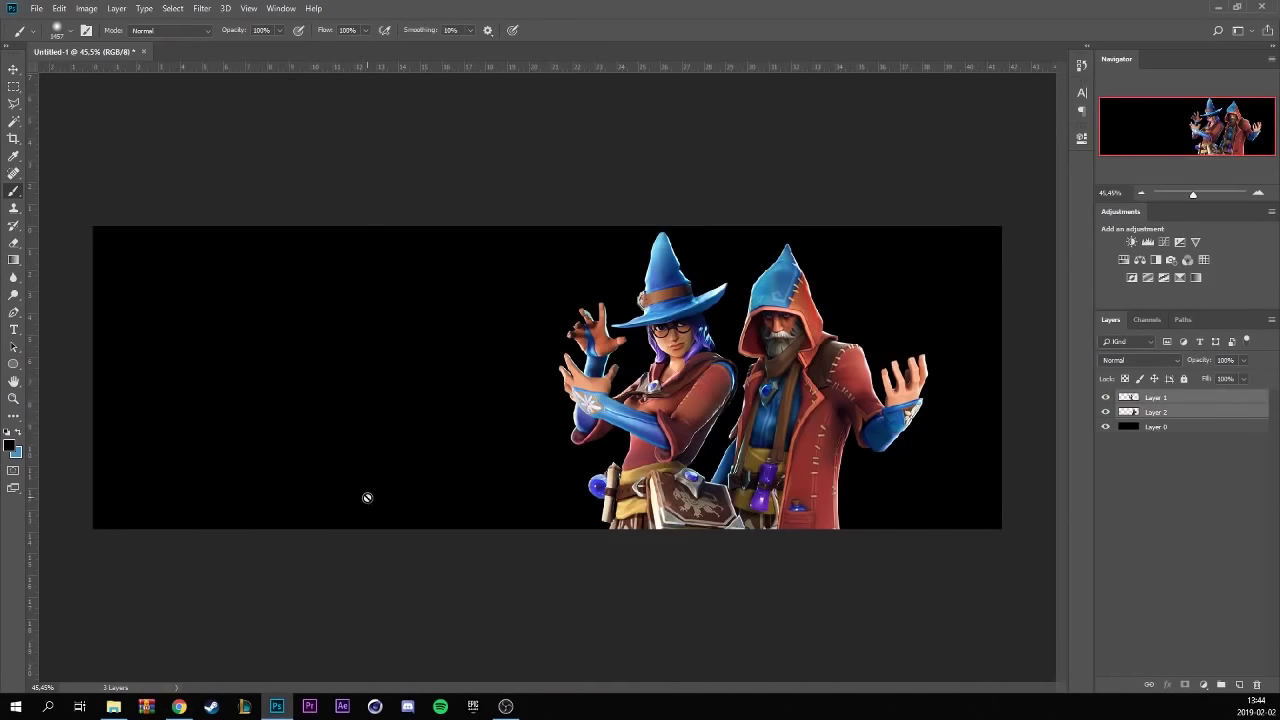
key("ctrl+v")
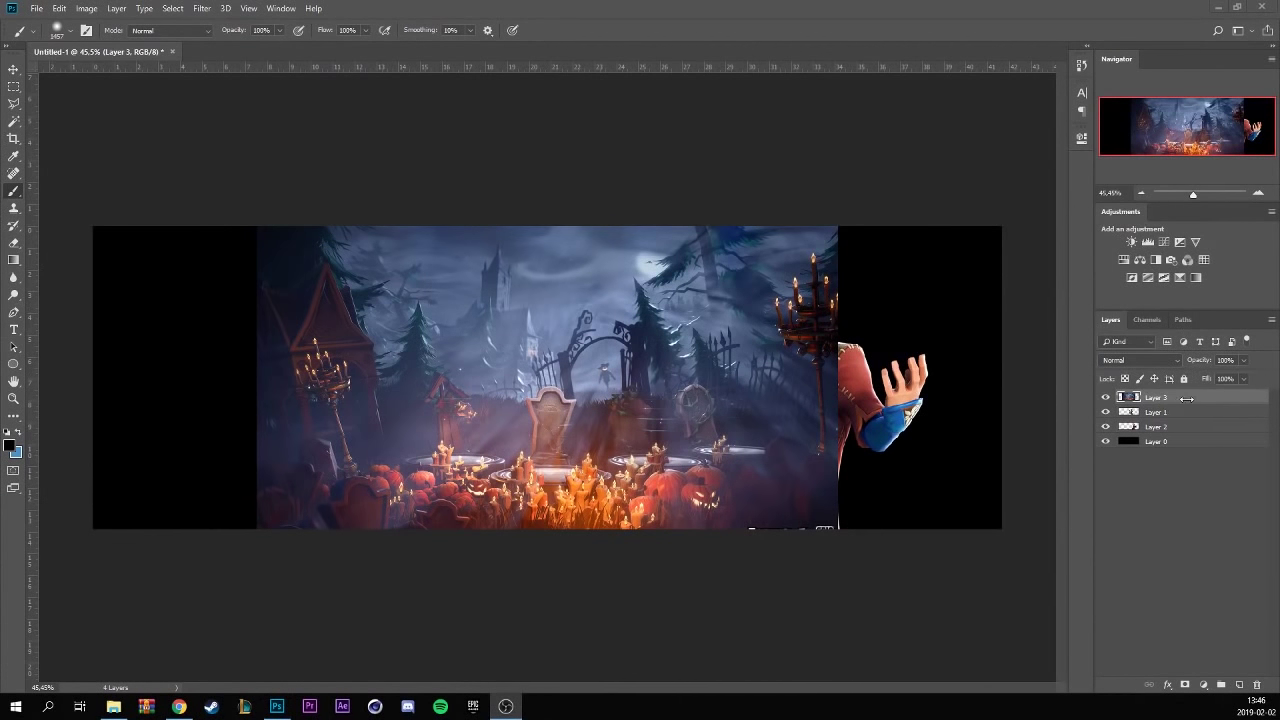
left_click_drag(1186, 398, 1202, 433)
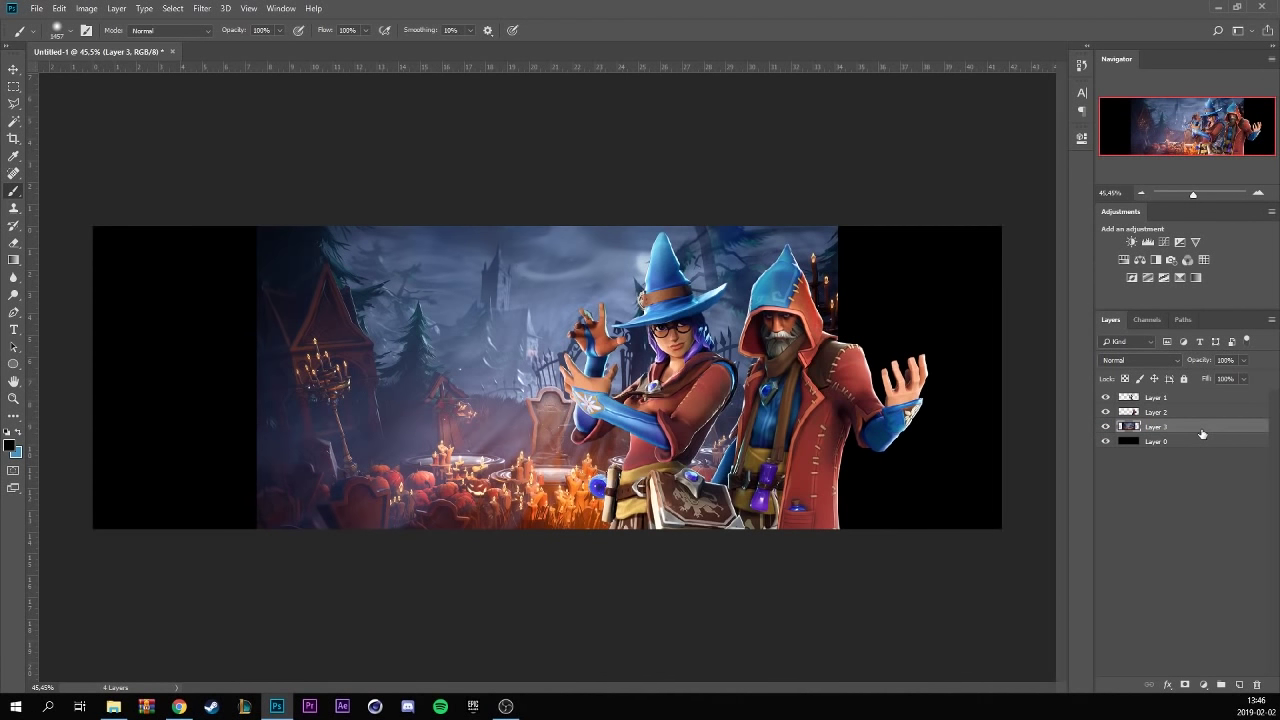
key("ctrl+j")
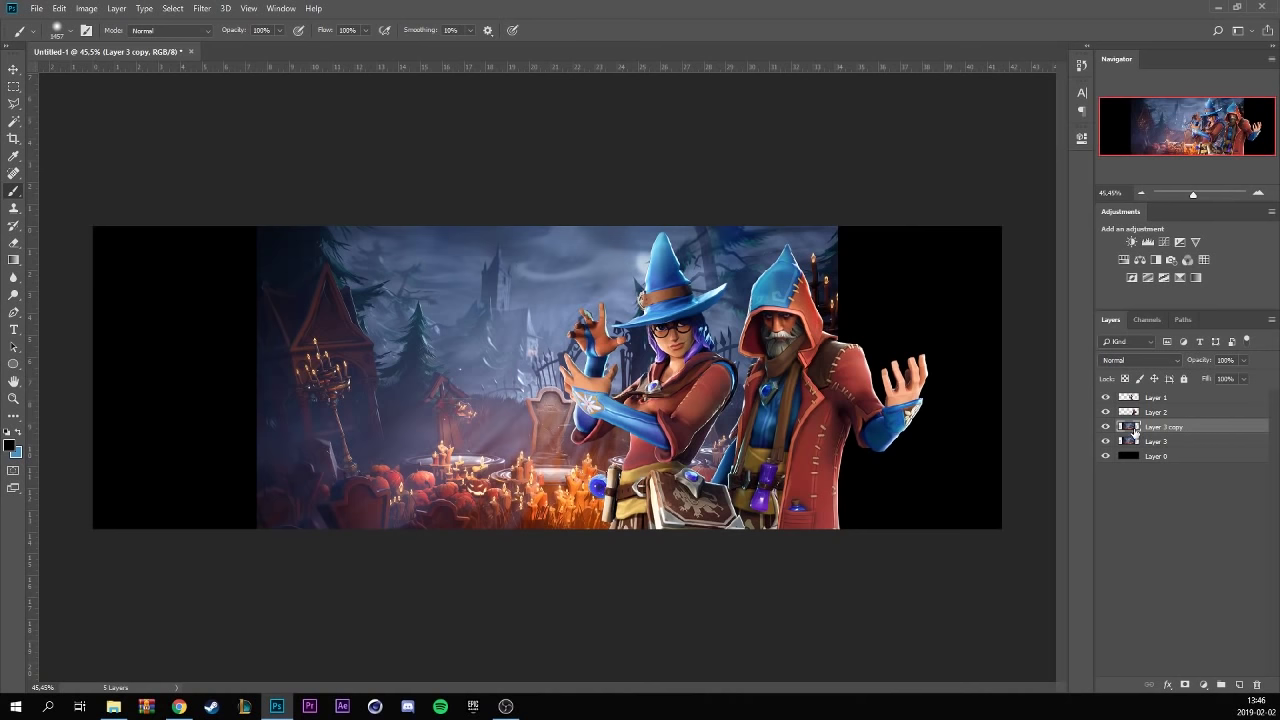
key("ctrl+u")
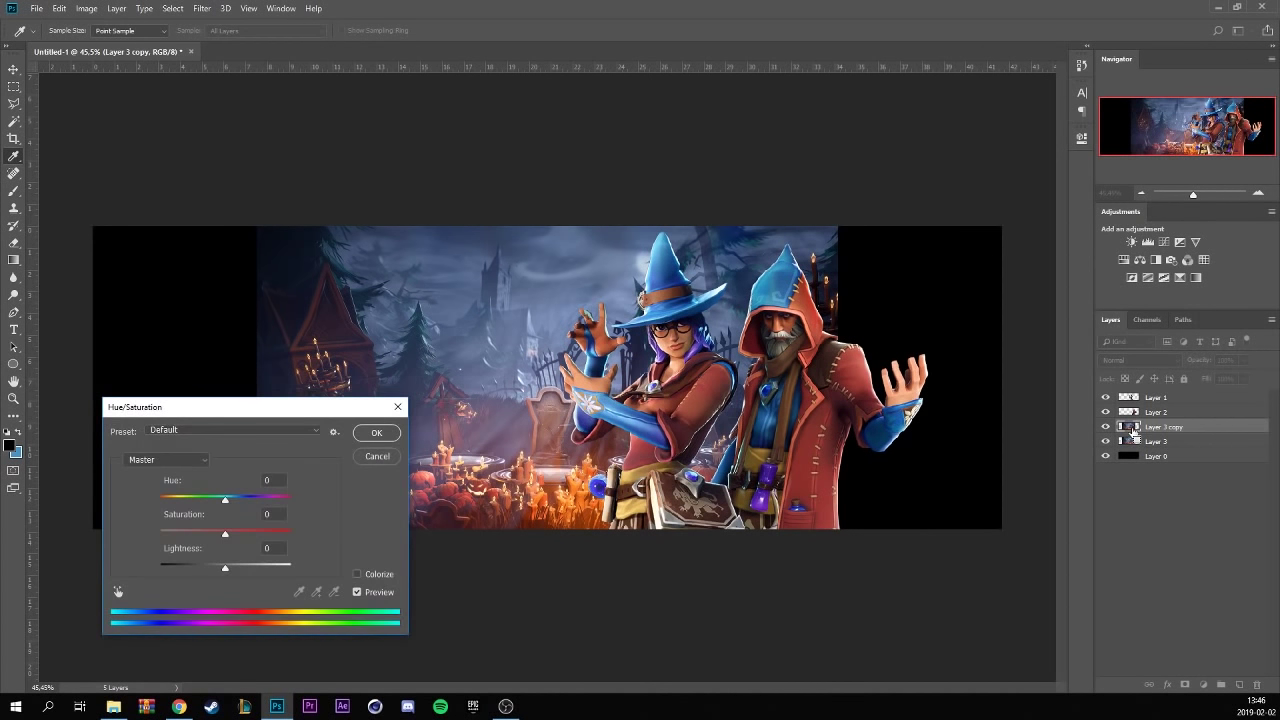
- Set the background copy's saturation to -100 to make it greyscale
left_click(213, 533)
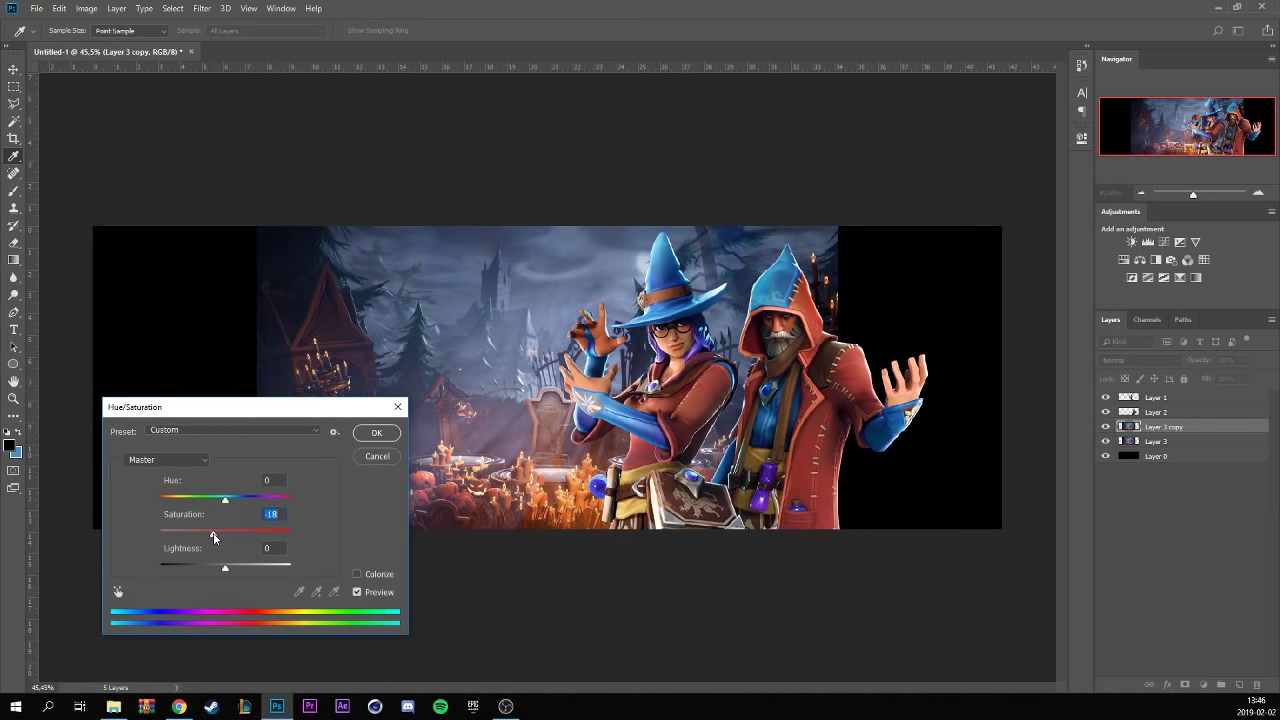
left_click_drag(213, 537, 124, 532)
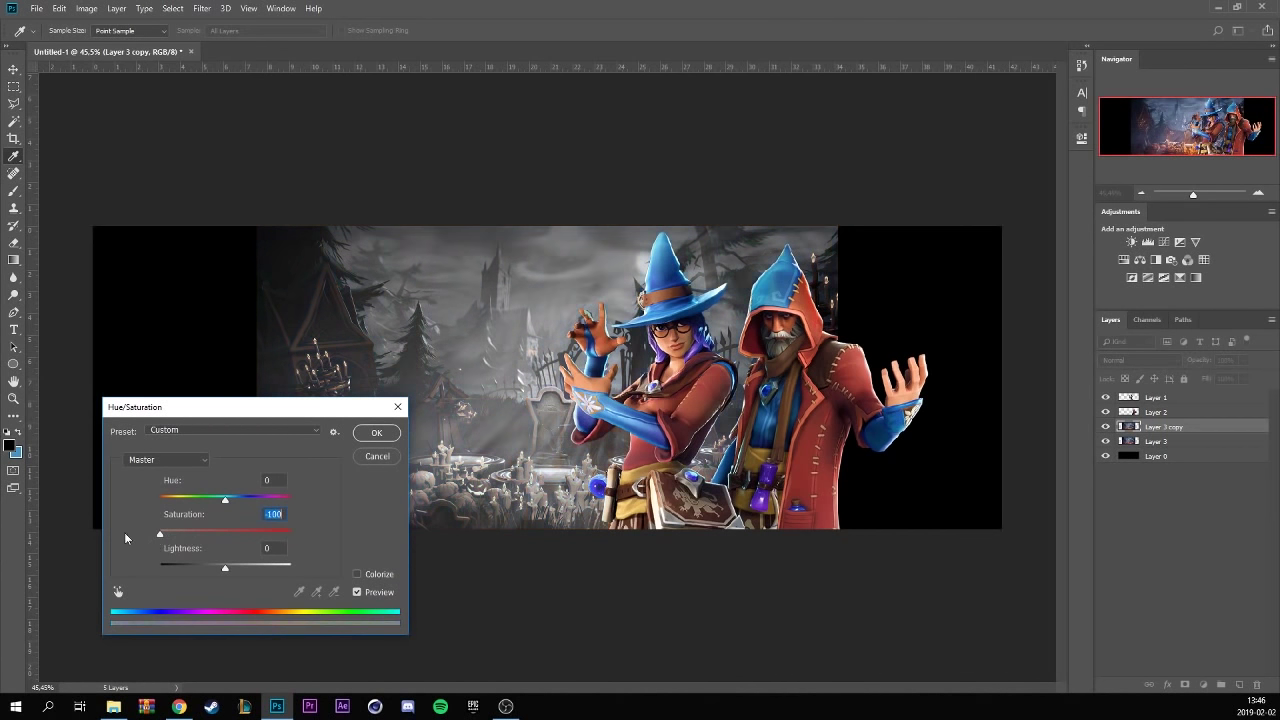
left_click(375, 434)
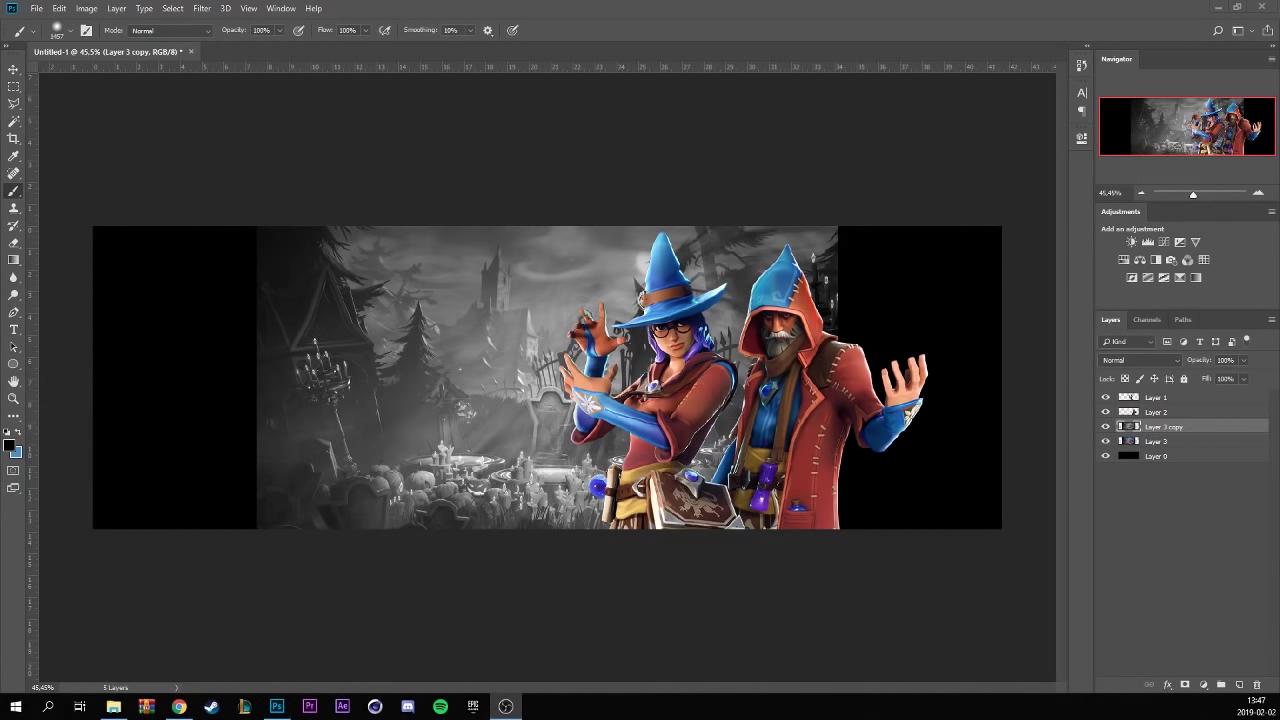
- Scale the greyscale background to cover the whole 3000 × 1000 banner
left_click(1178, 428)
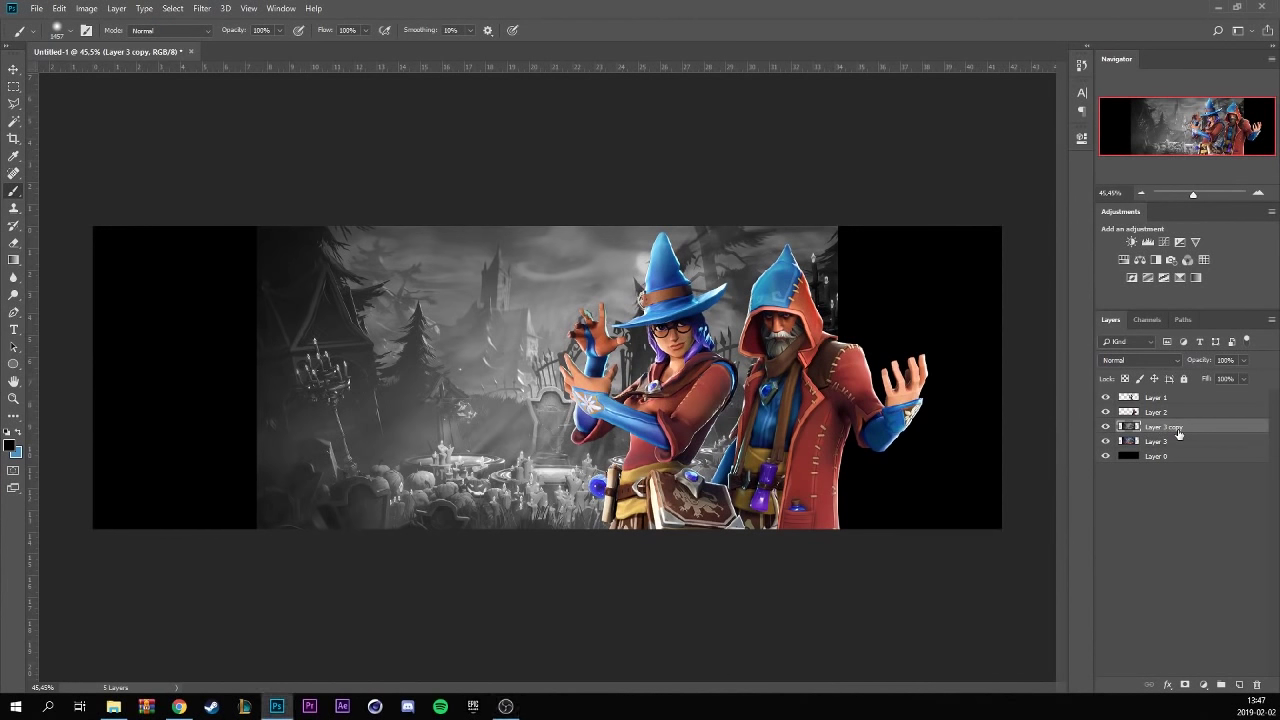
key("ctrl+t")
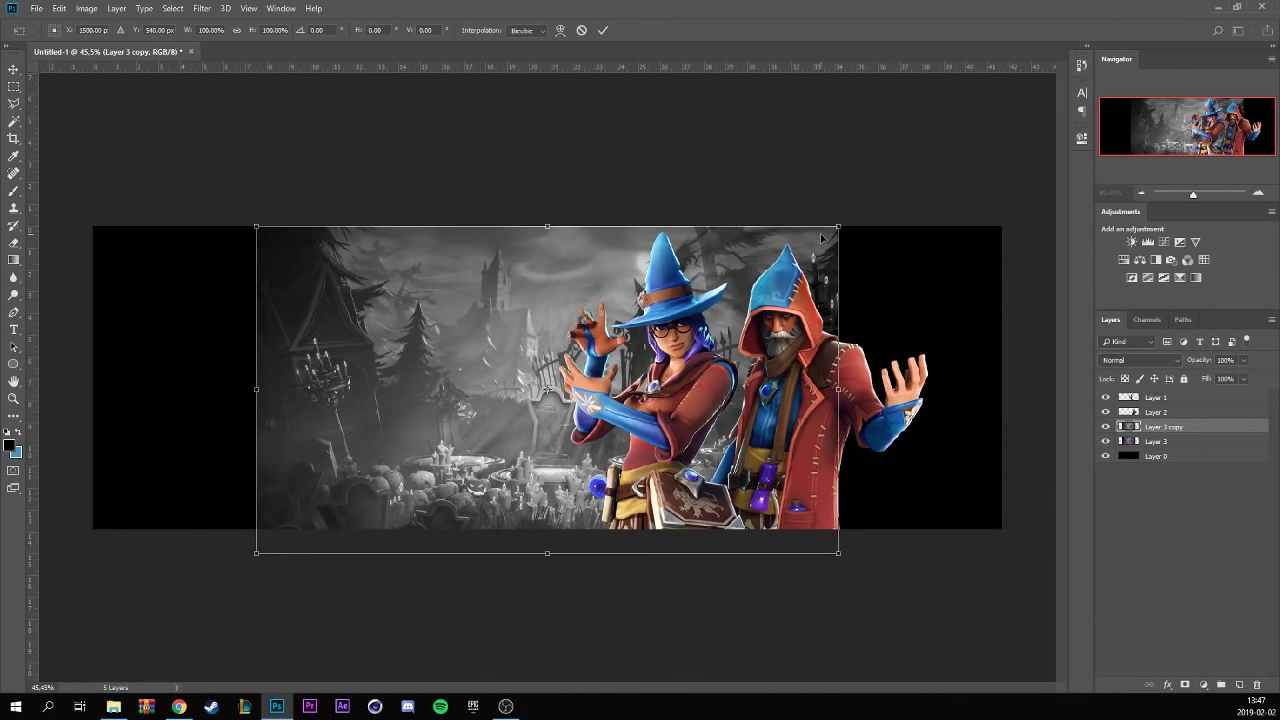
mouse_move(838, 227)
left_mouse_down()
mouse_move(1010, 178)
mouse_move(1060, 110)
left_mouse_up()
left_click_drag(966, 228, 834, 338)
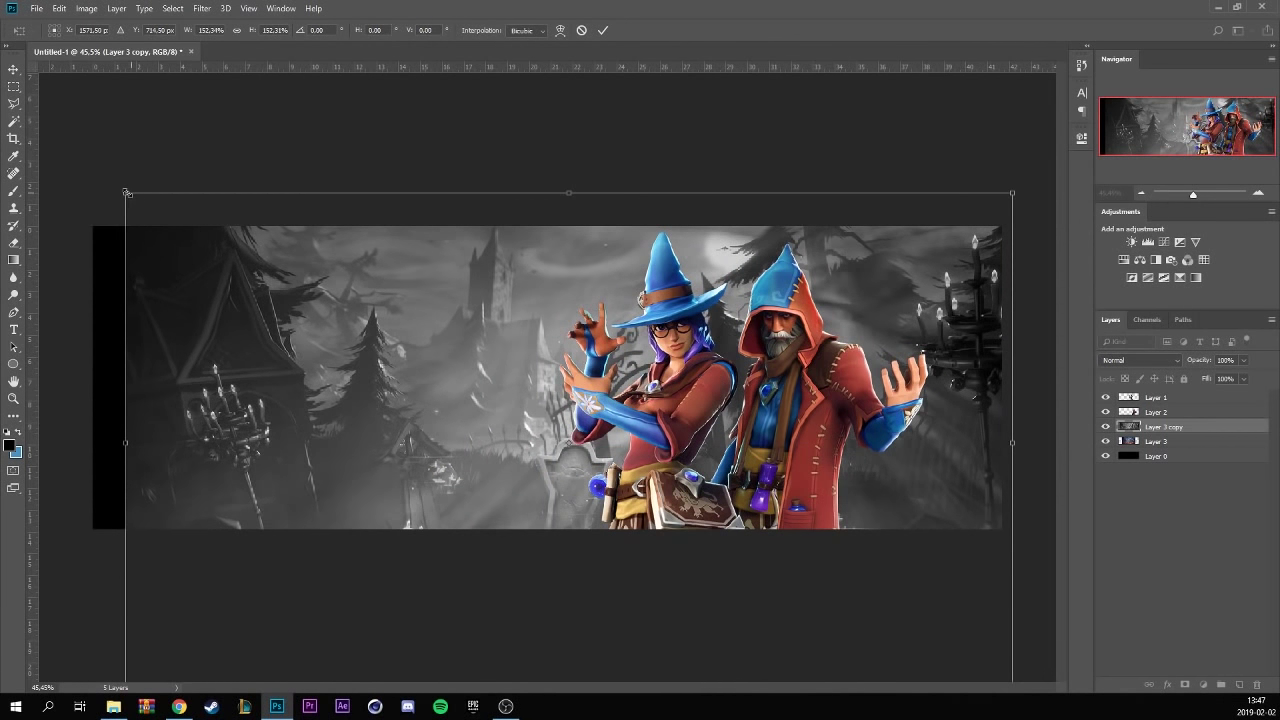
left_click_drag(129, 193, 87, 174)
mouse_move(703, 414)
left_mouse_down()
mouse_move(697, 372)
mouse_move(700, 428)
left_mouse_up()
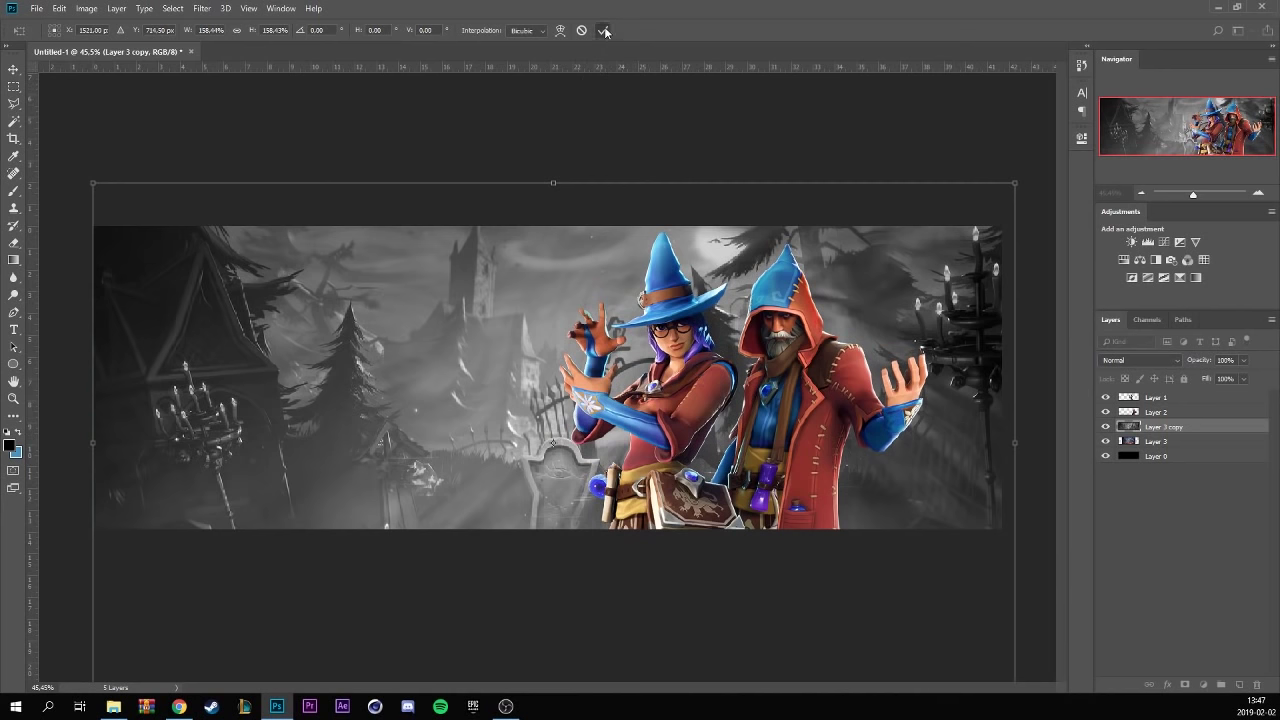
left_click(604, 31)
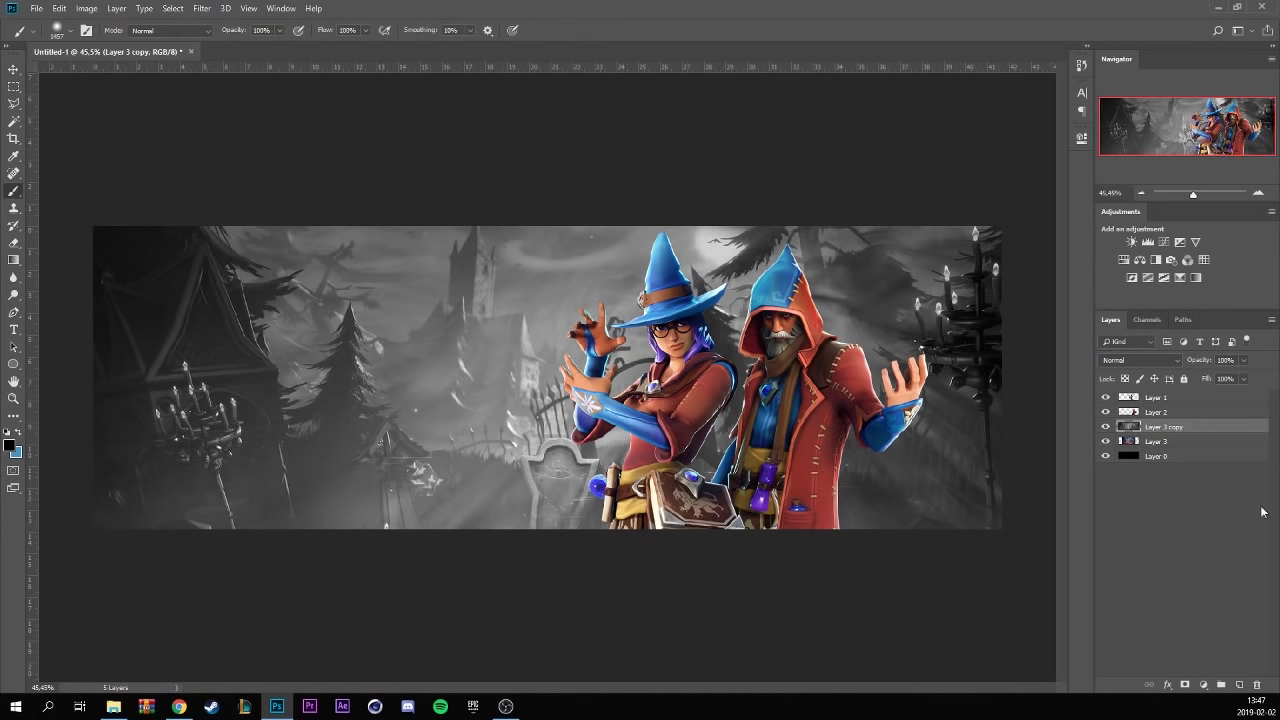
- Hide the colour background and add a new layer with blue as the painting colour
left_click(1106, 441)
key("alt+bracketleft")
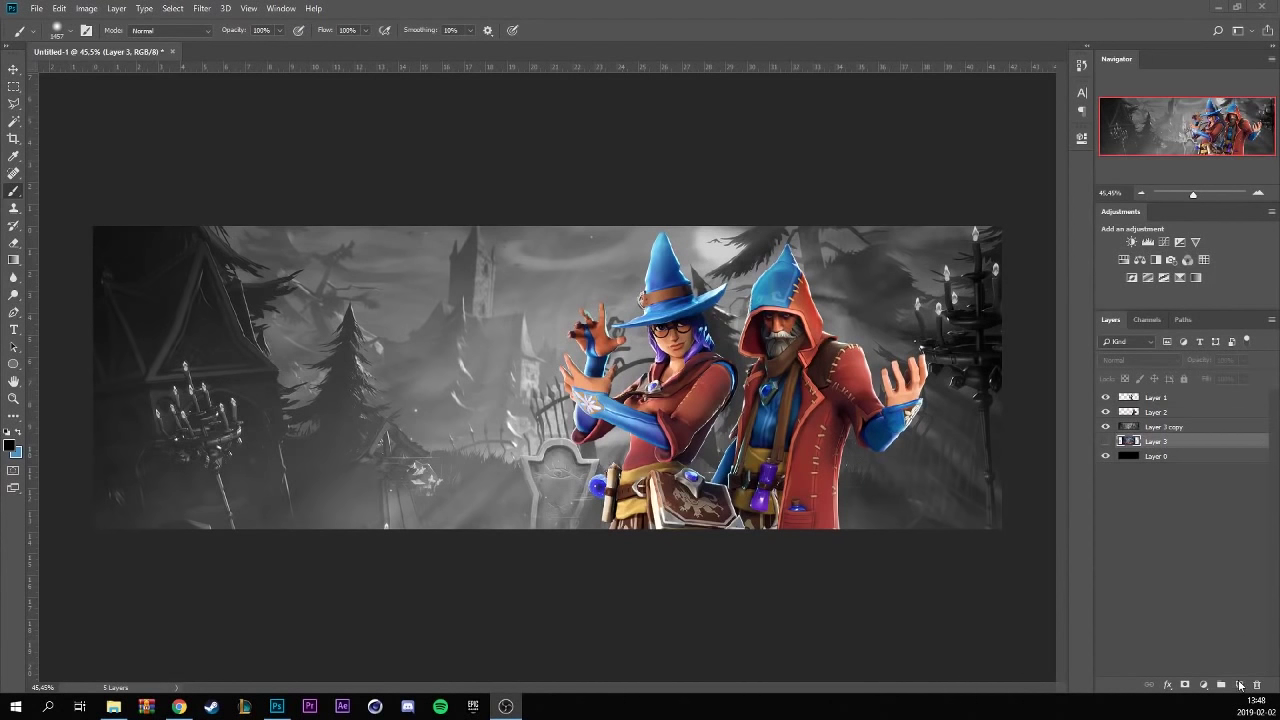
left_click(1240, 685)
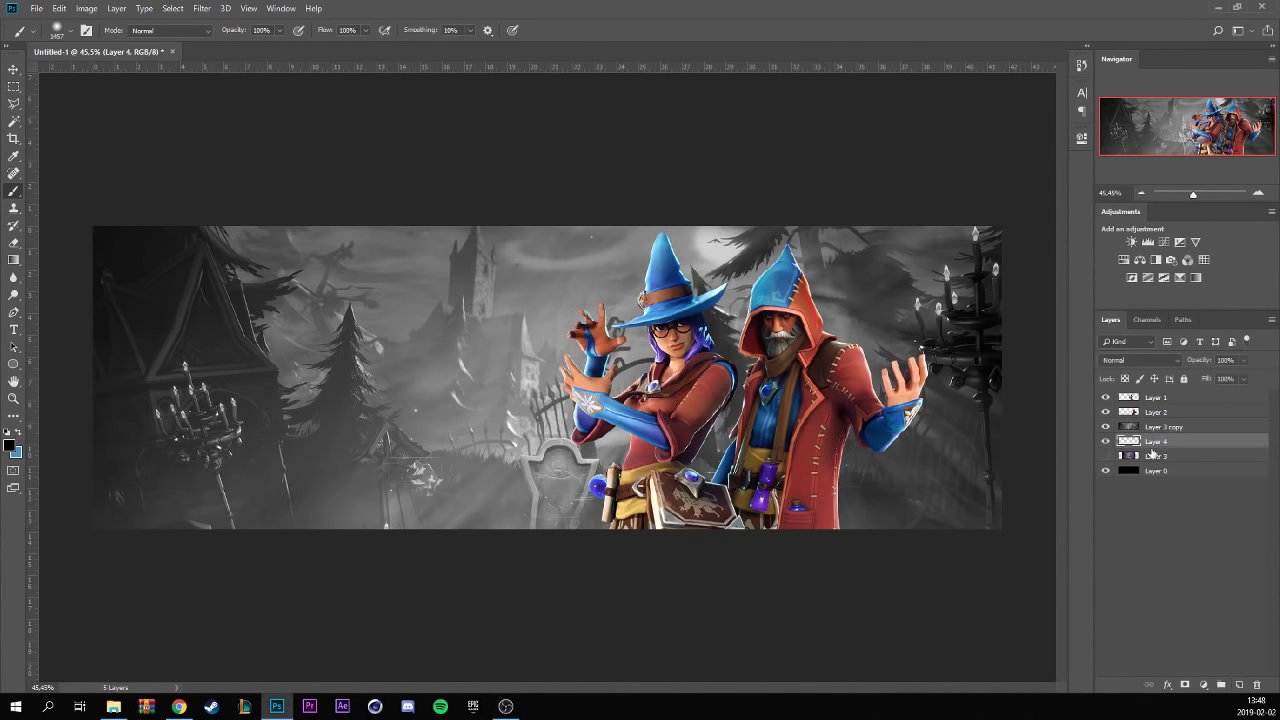
left_click(19, 439)
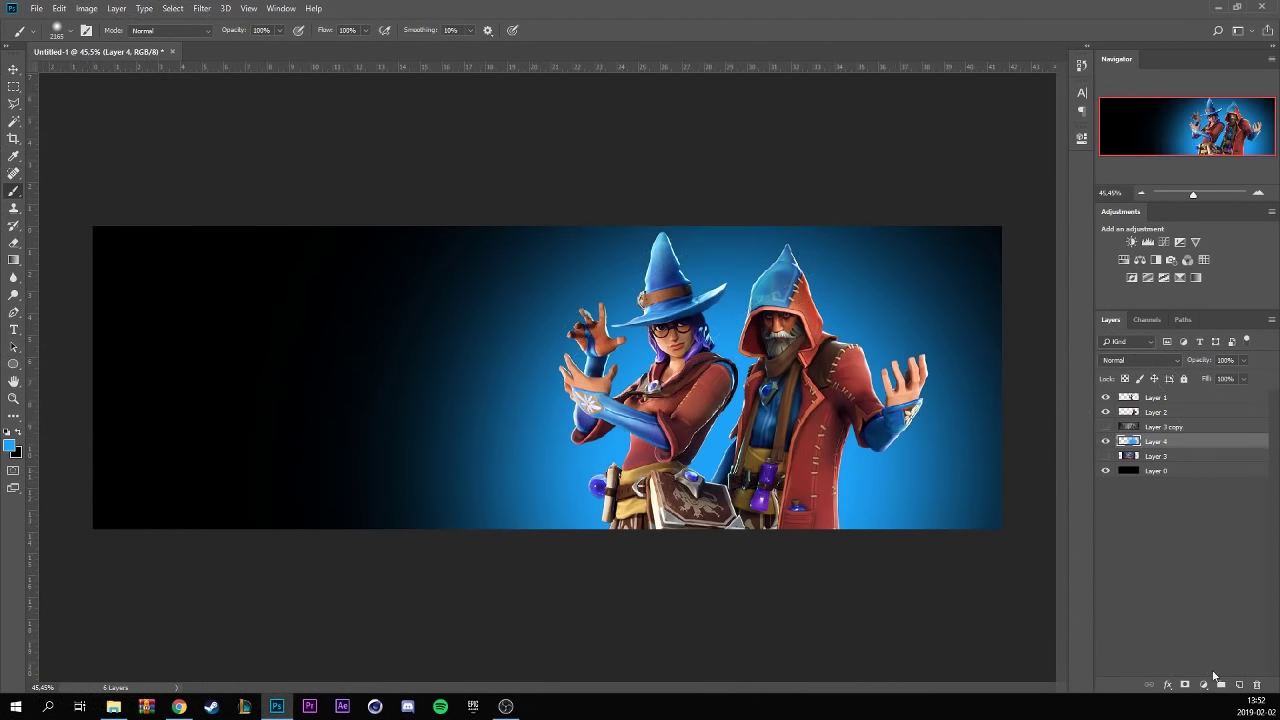
- On a new layer, paint dark blue across the left and a light-blue glow around the wizards
left_click(1239, 684)
left_click_drag(200, 571, 420, 400)
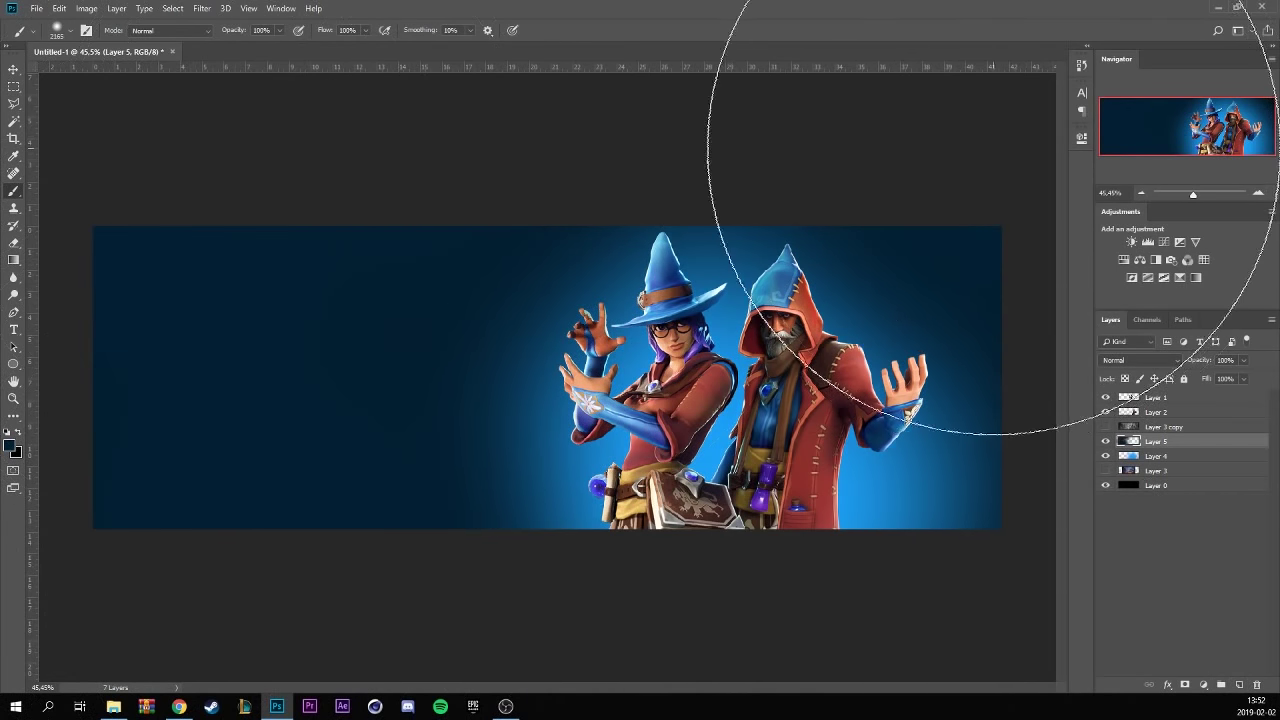
left_click(10, 445)
left_click(986, 452)
left_click_drag(700, 543, 556, 690)
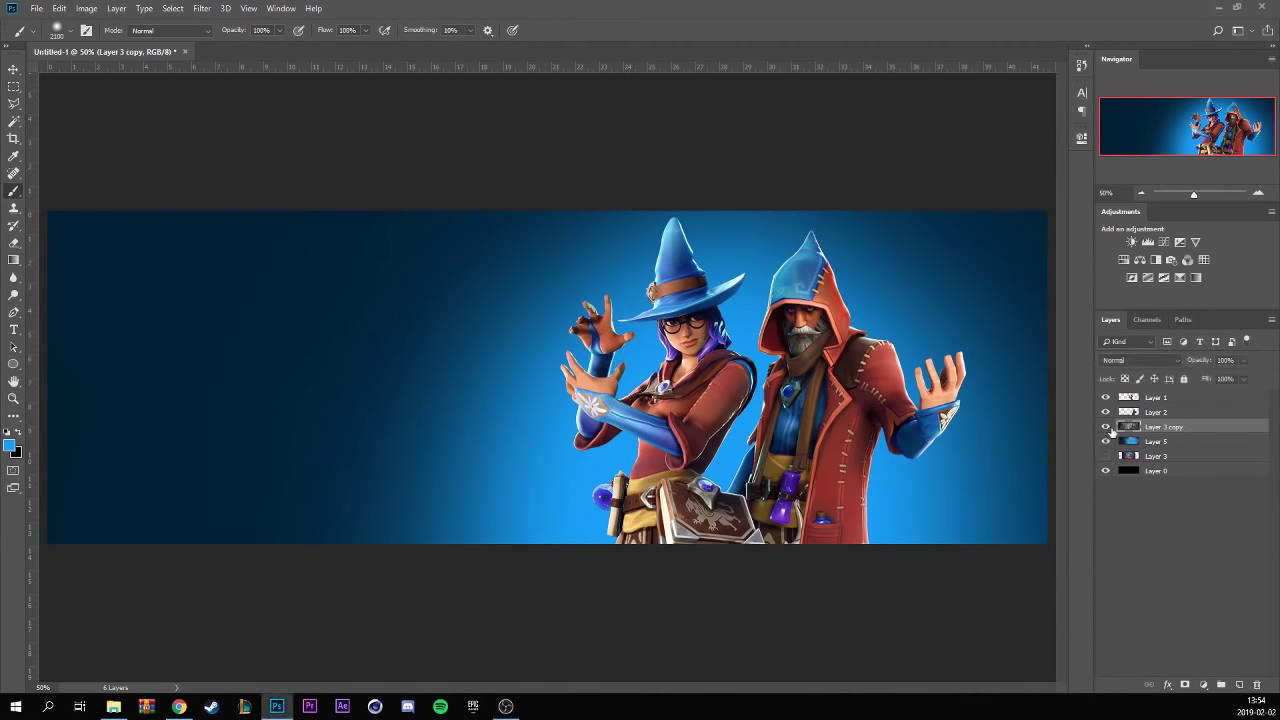
- Show the greyscale background again and set its blend mode to Soft Light
left_click(1105, 427)
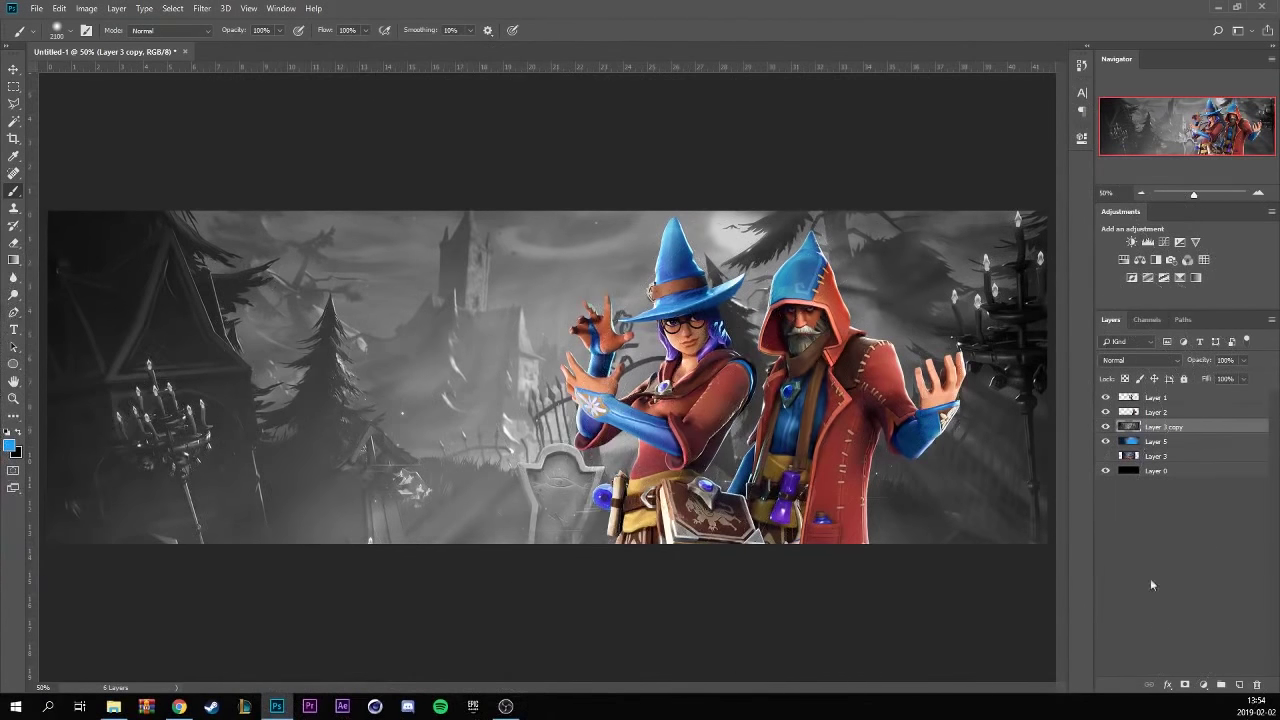
left_click(1150, 360)
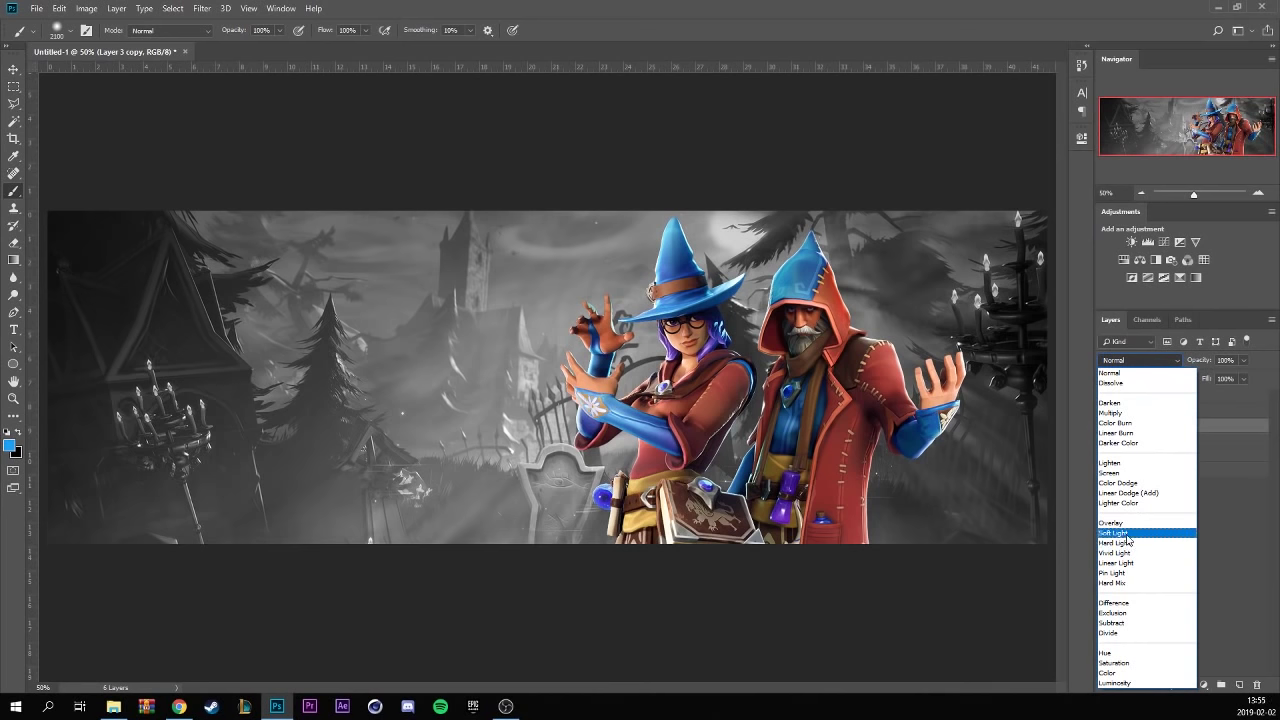
left_click(1128, 533)
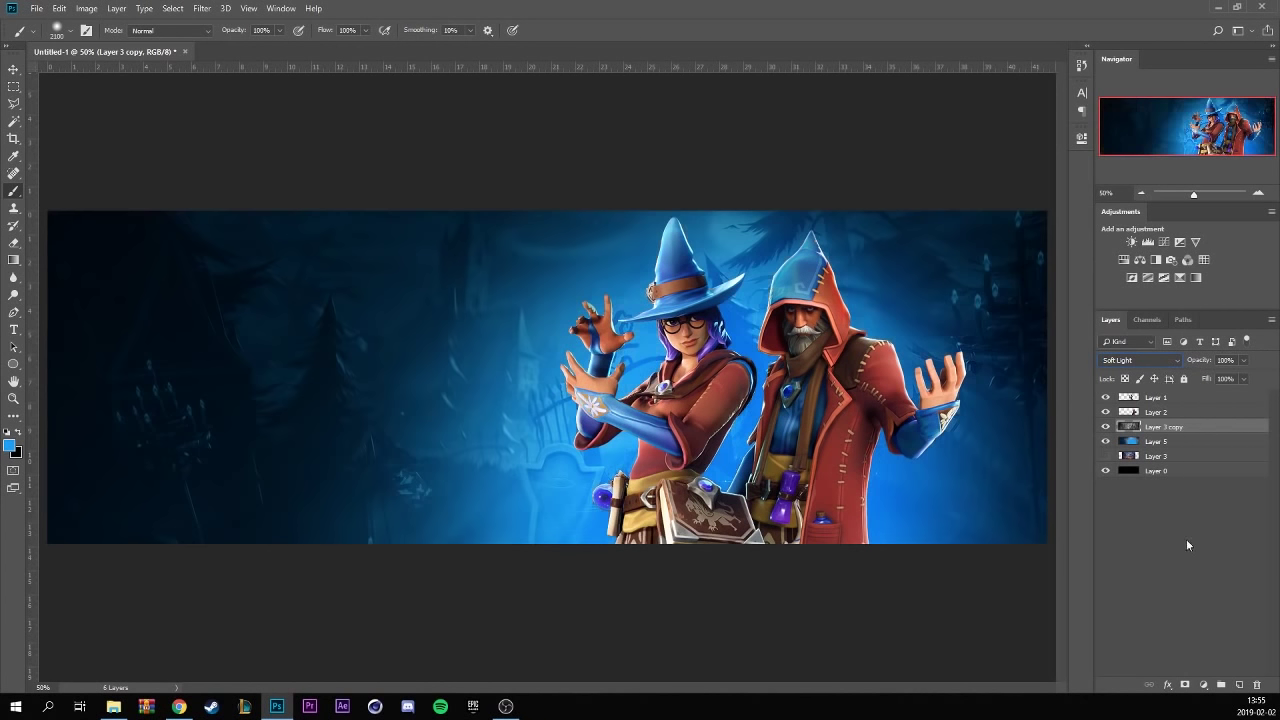
- Lower the blue glow layer's opacity to 42%
left_click(1143, 442)
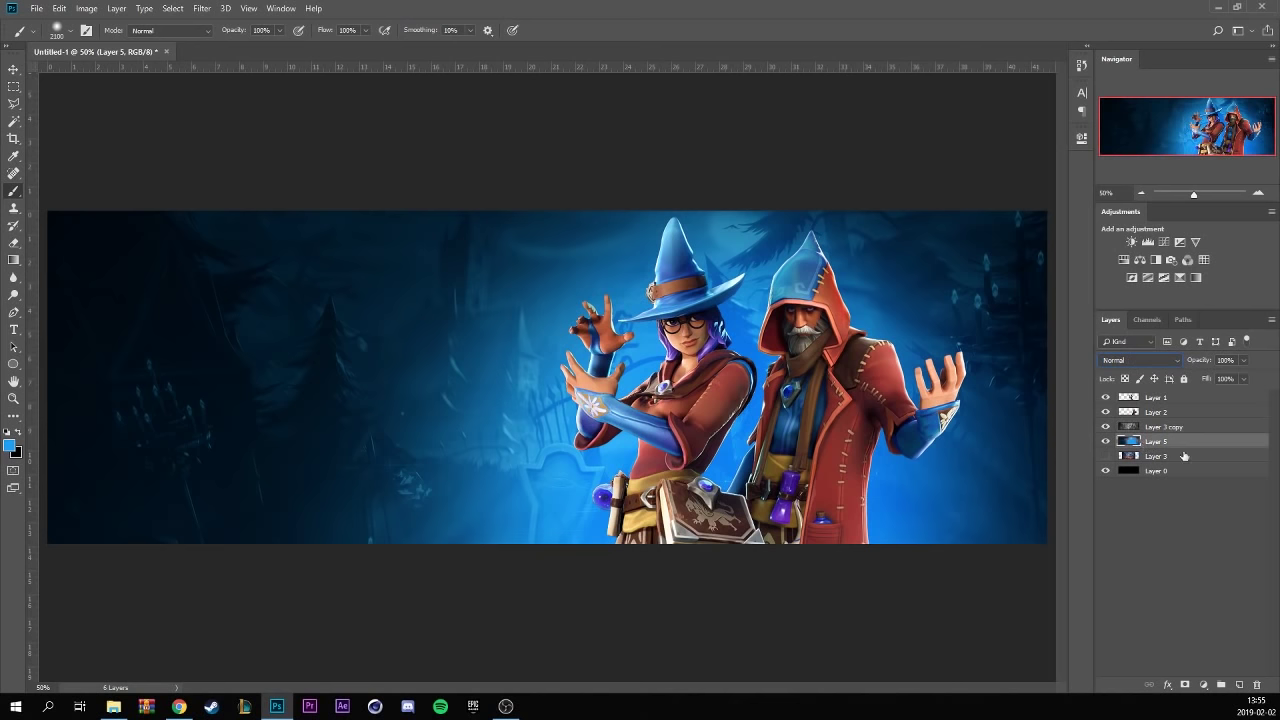
left_click(1244, 362)
left_click_drag(1239, 377, 1206, 378)
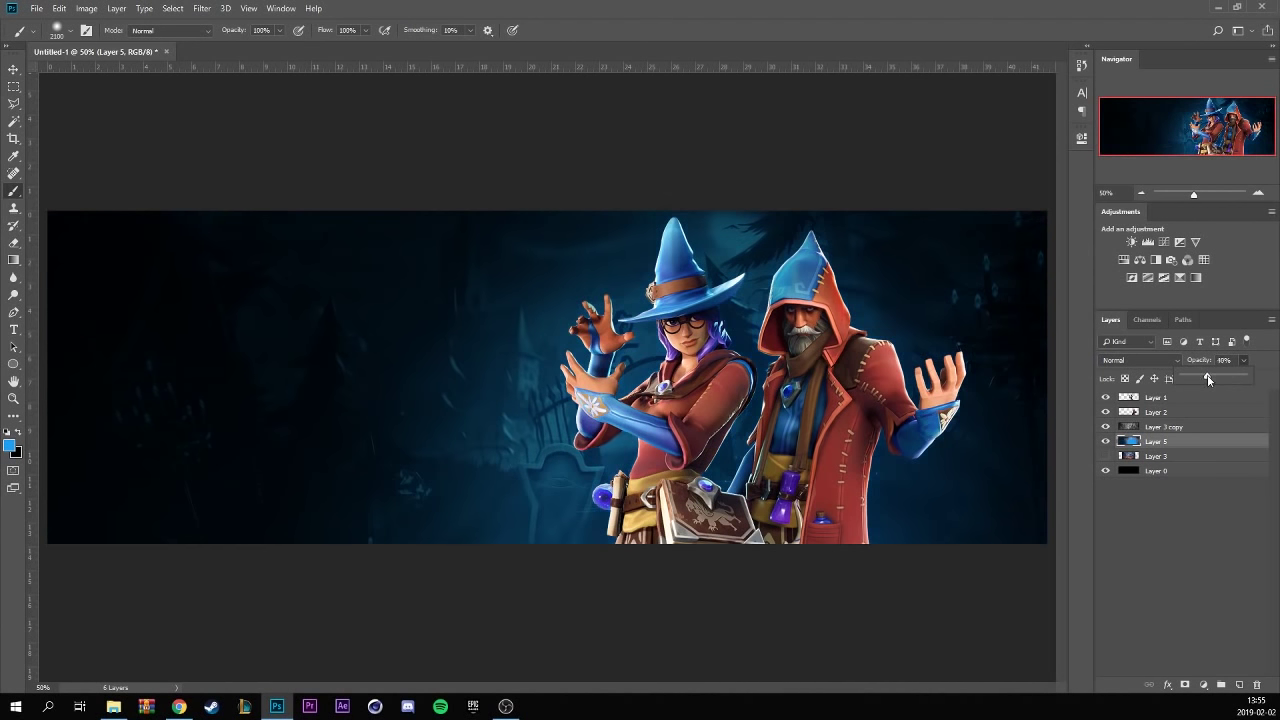
left_click_drag(1209, 378, 1209, 378)
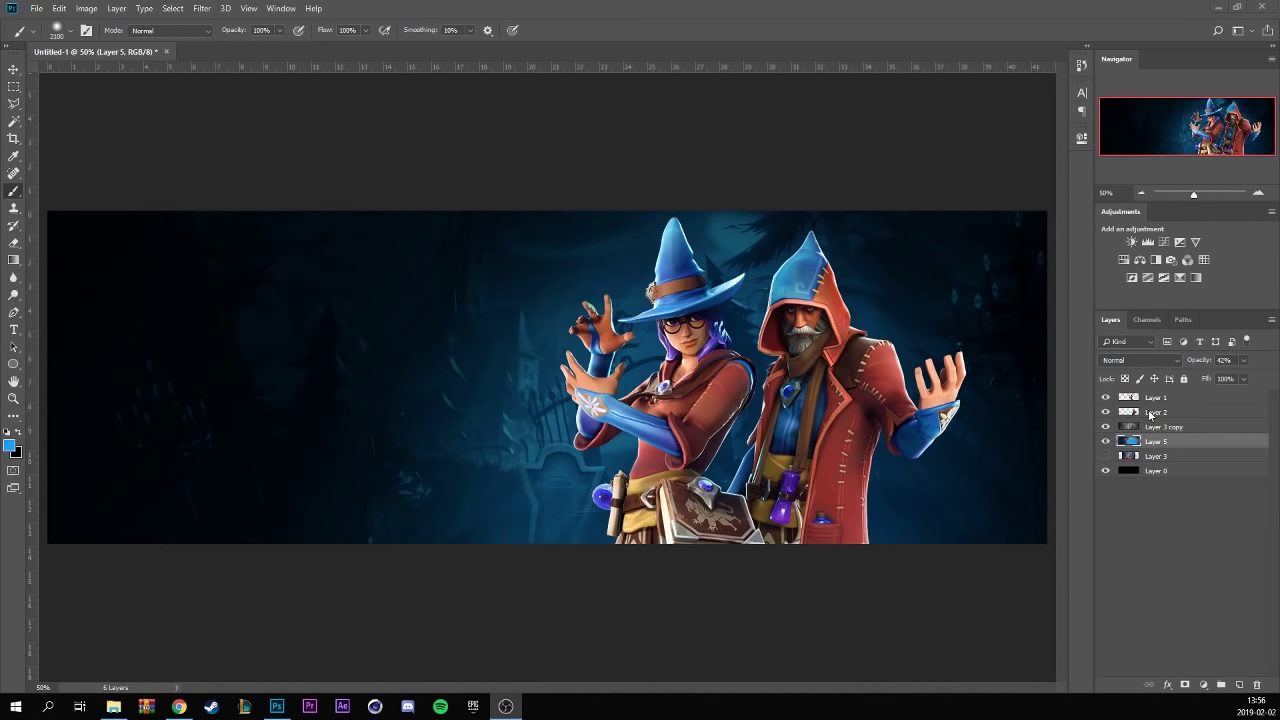
- Add Layer 6 above Layer 2 and Layer 7 above Layer 1, both as clipping masks
left_click(1150, 413)
left_click(1239, 685)
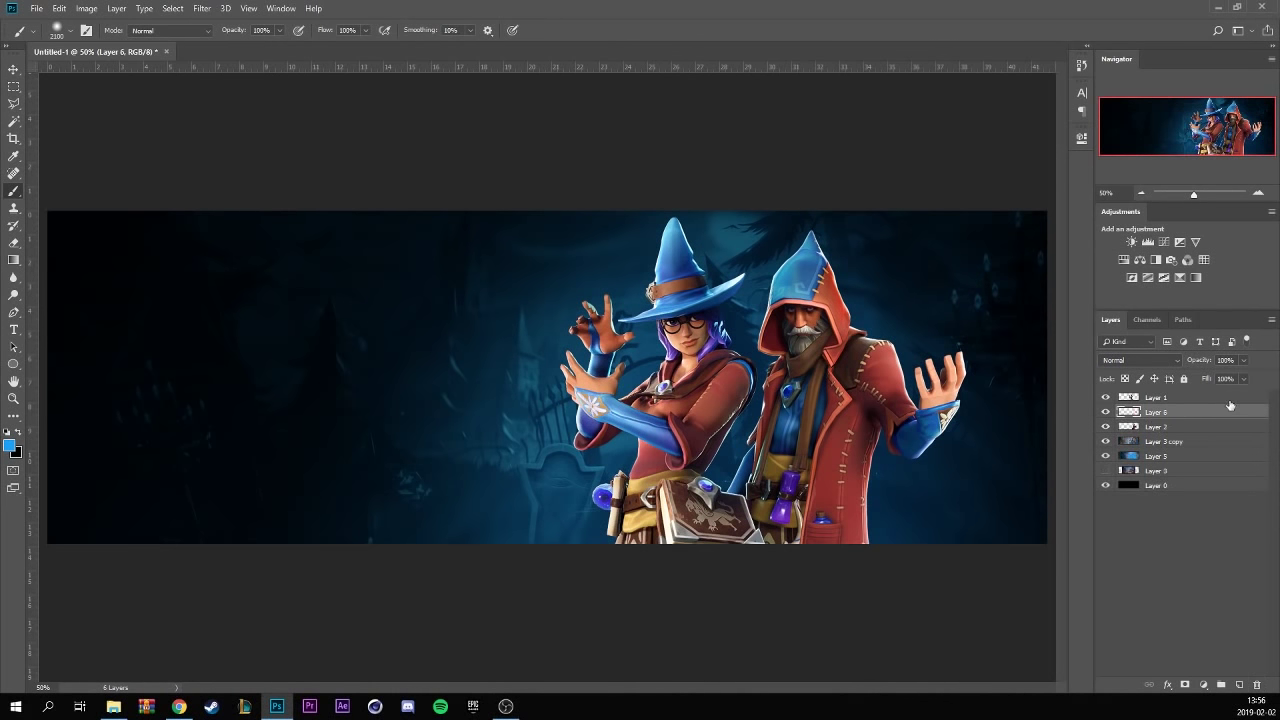
right_click(1173, 414)
left_click(1064, 385)
left_click(1193, 402)
left_click(1239, 685)
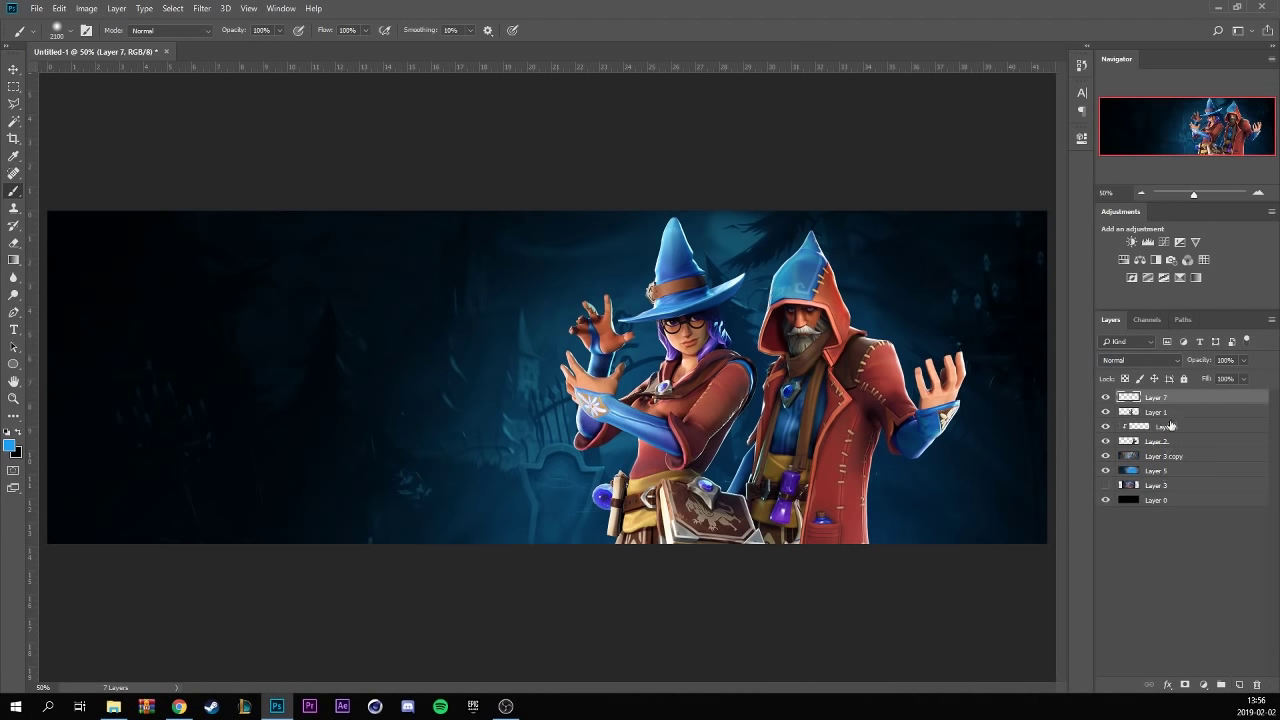
right_click(1178, 400)
left_click(1090, 385)
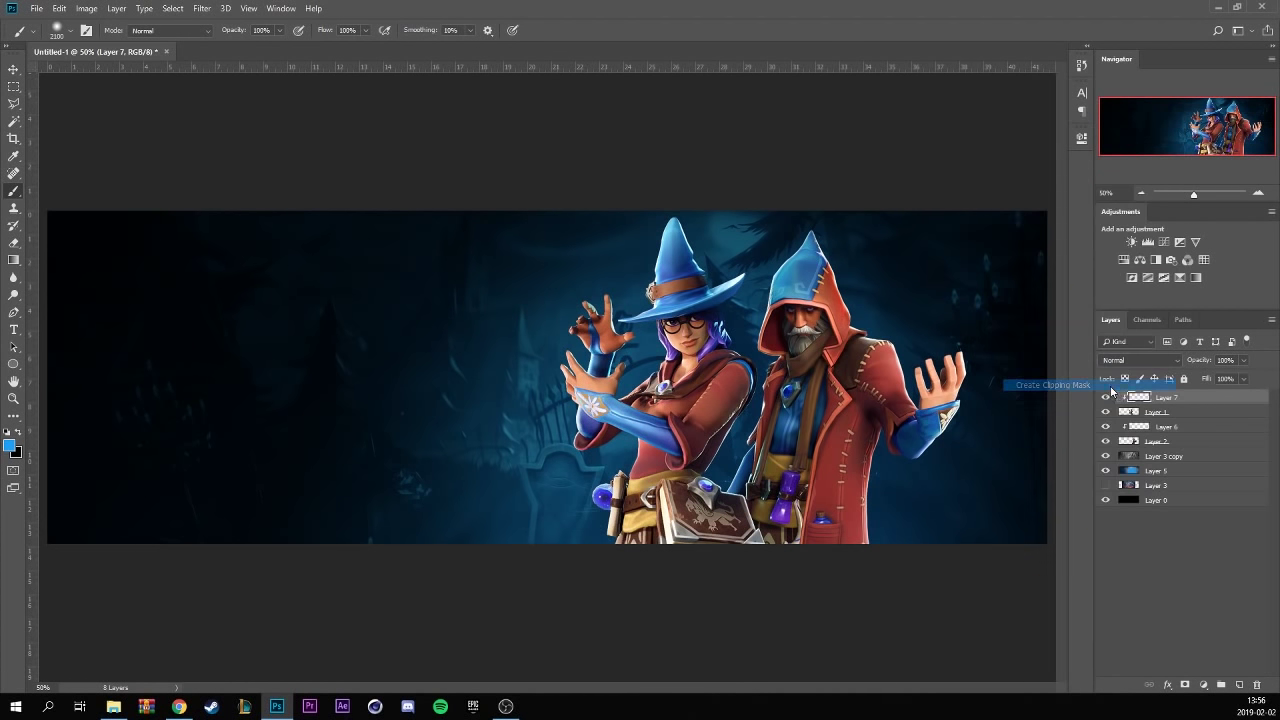
- On Layer 6, paint black with a 1102 px soft brush over the lower coat and raised hand
left_click(1165, 426)
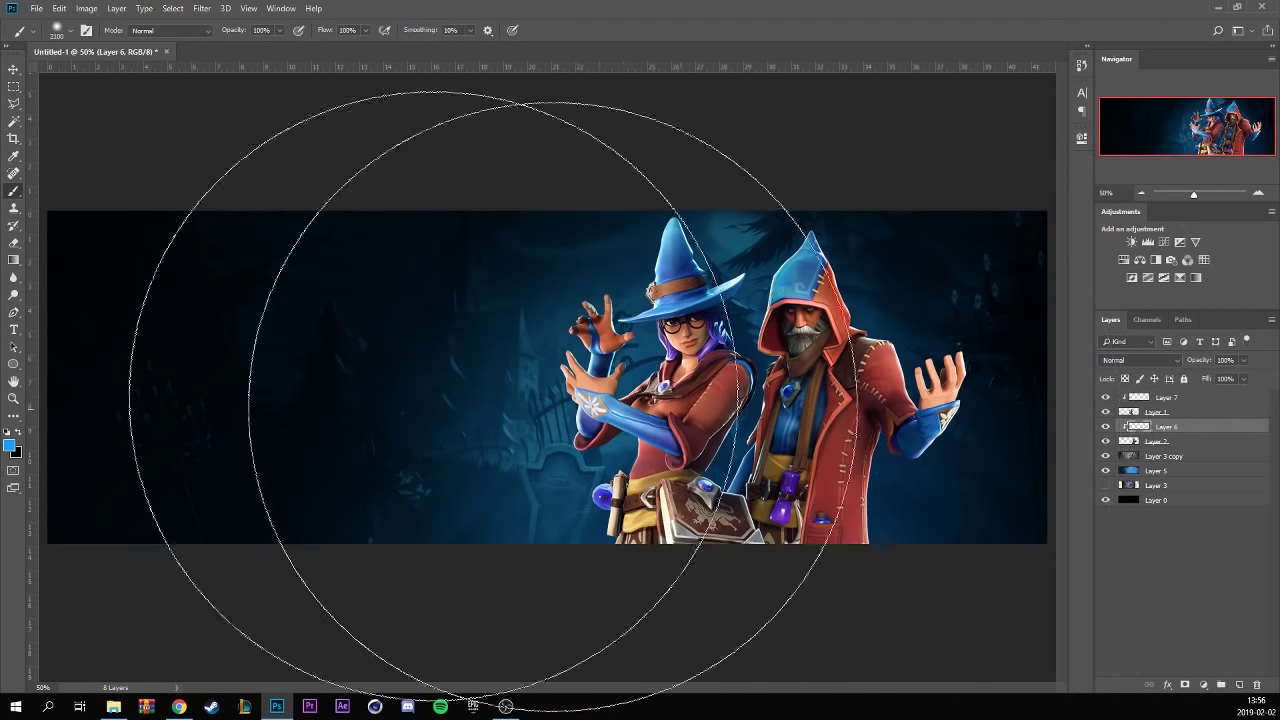
left_click(7, 435)
left_click(60, 30)
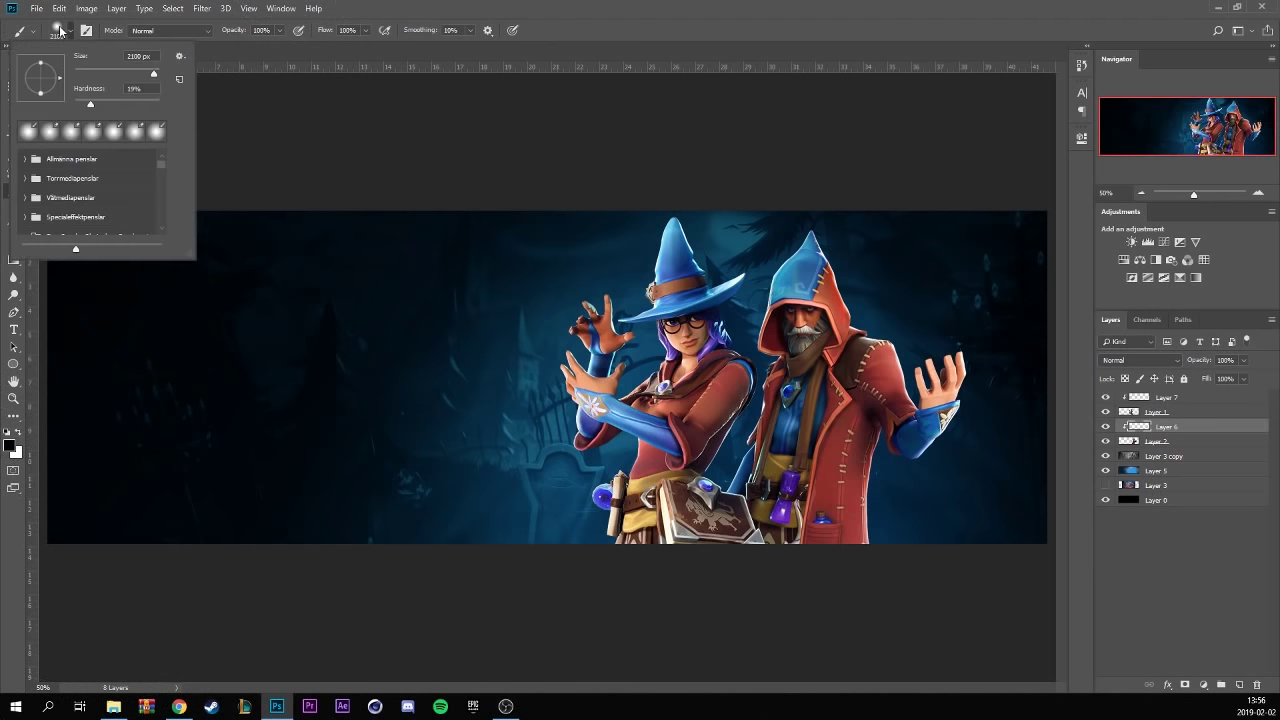
left_click(155, 75)
left_click_drag(153, 75, 152, 75)
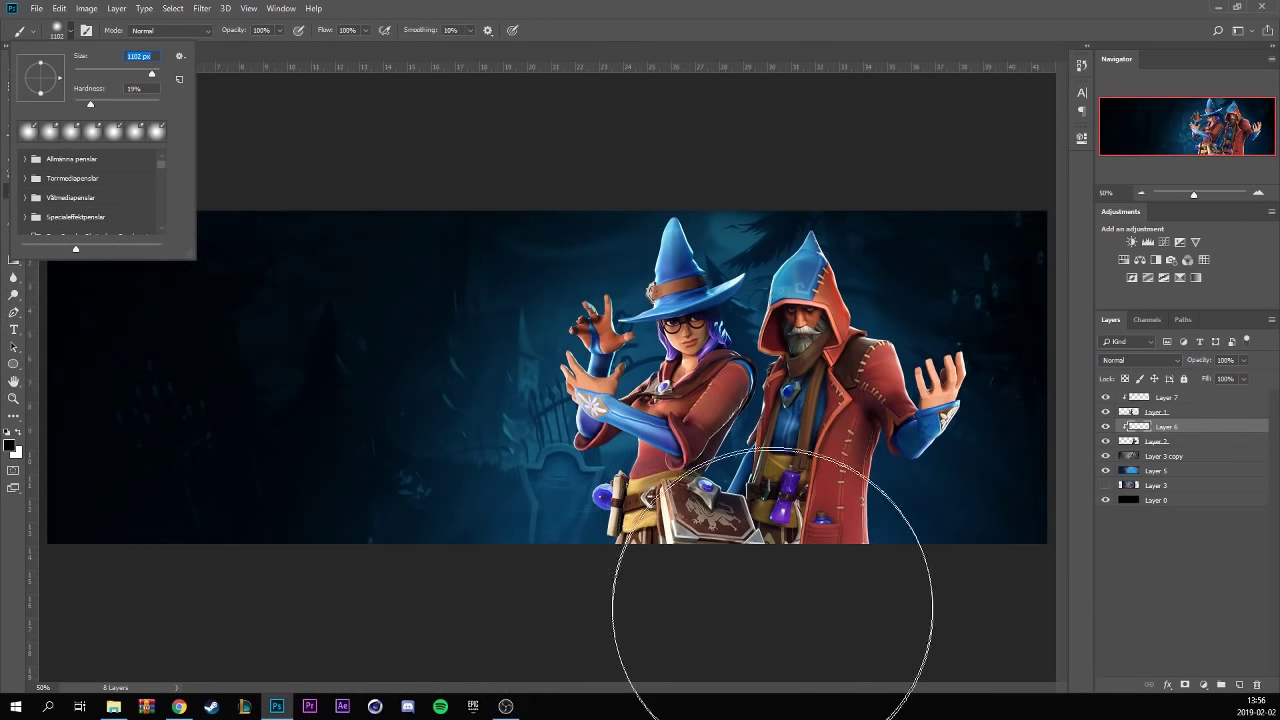
key("Return")
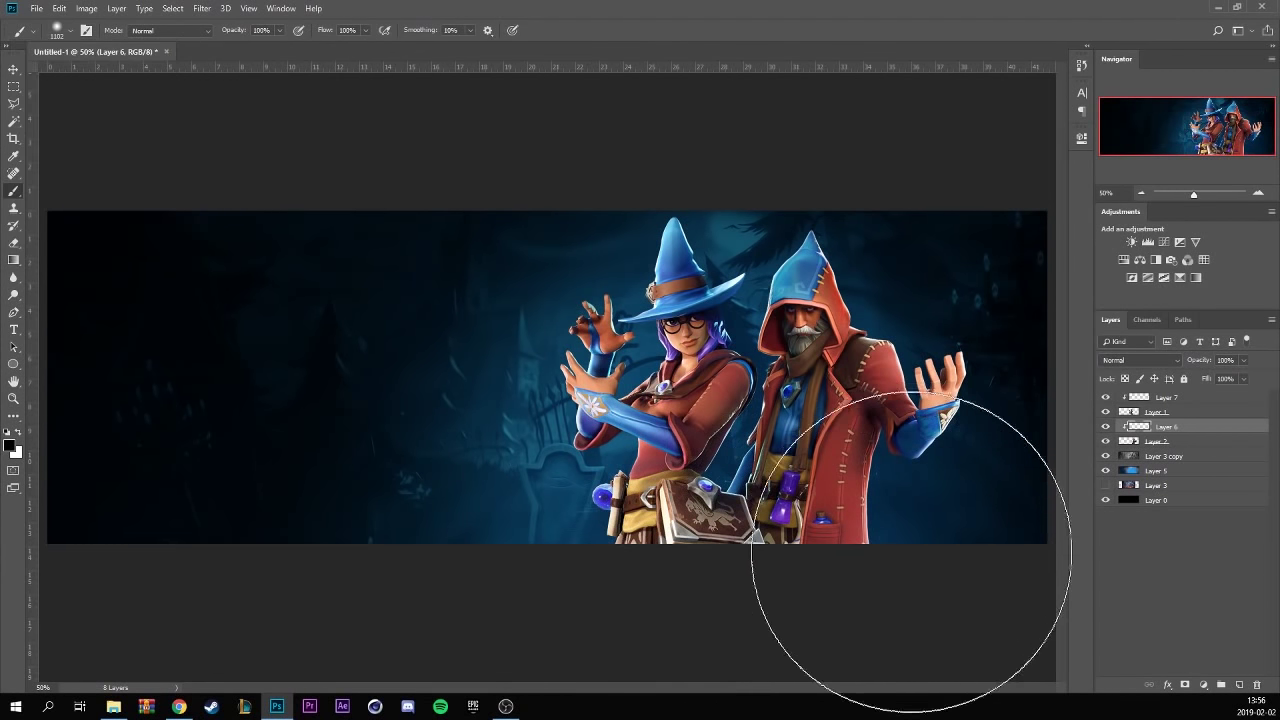
mouse_move(914, 586)
left_mouse_down()
mouse_move(840, 657)
mouse_move(805, 648)
left_mouse_up()
mouse_move(1057, 514)
left_mouse_down()
mouse_move(971, 300)
mouse_move(877, 543)
left_mouse_up()
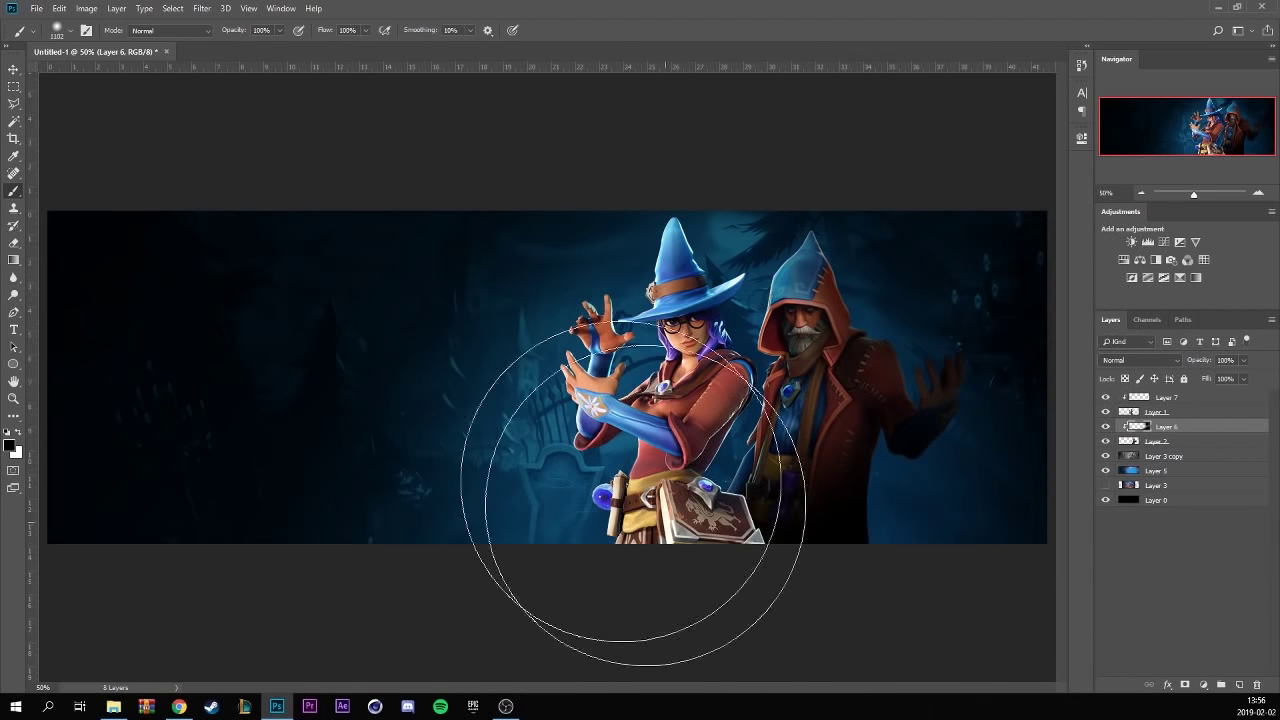
- Paint white with a 432 px brush over the hooded wizard's chest and raised hand
left_click(64, 40)
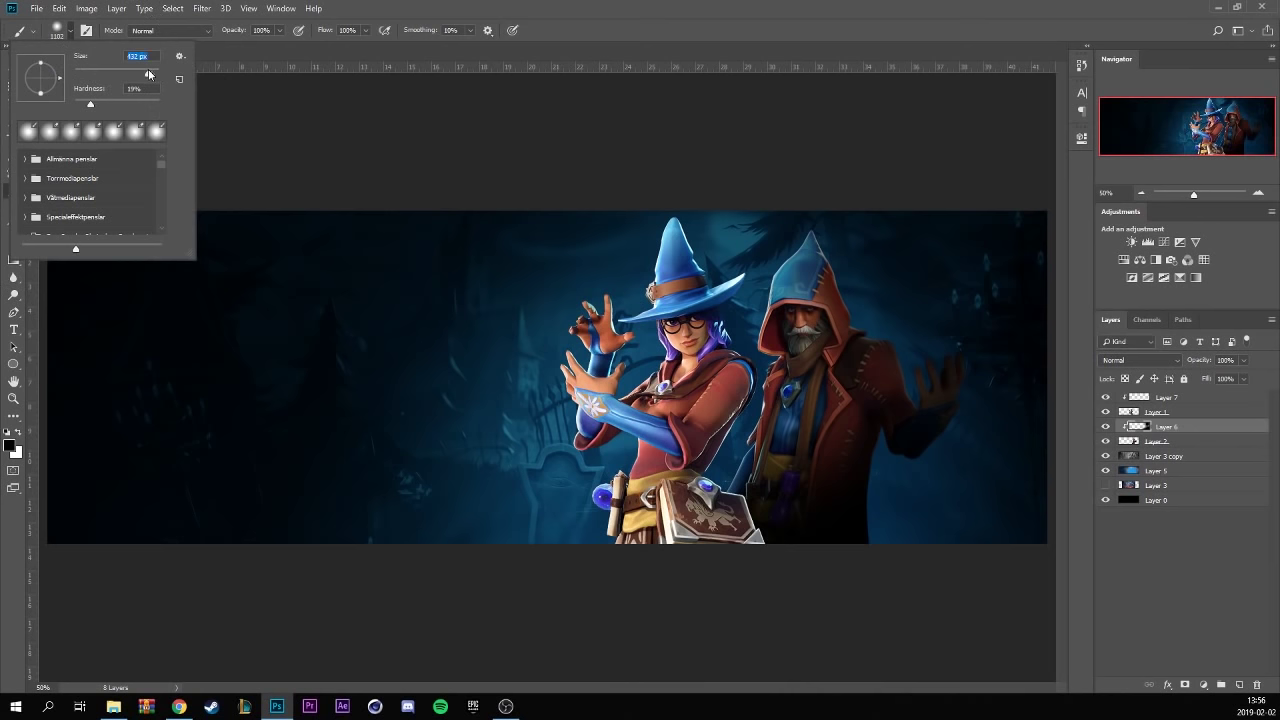
left_click_drag(147, 71, 148, 72)
left_click(20, 436)
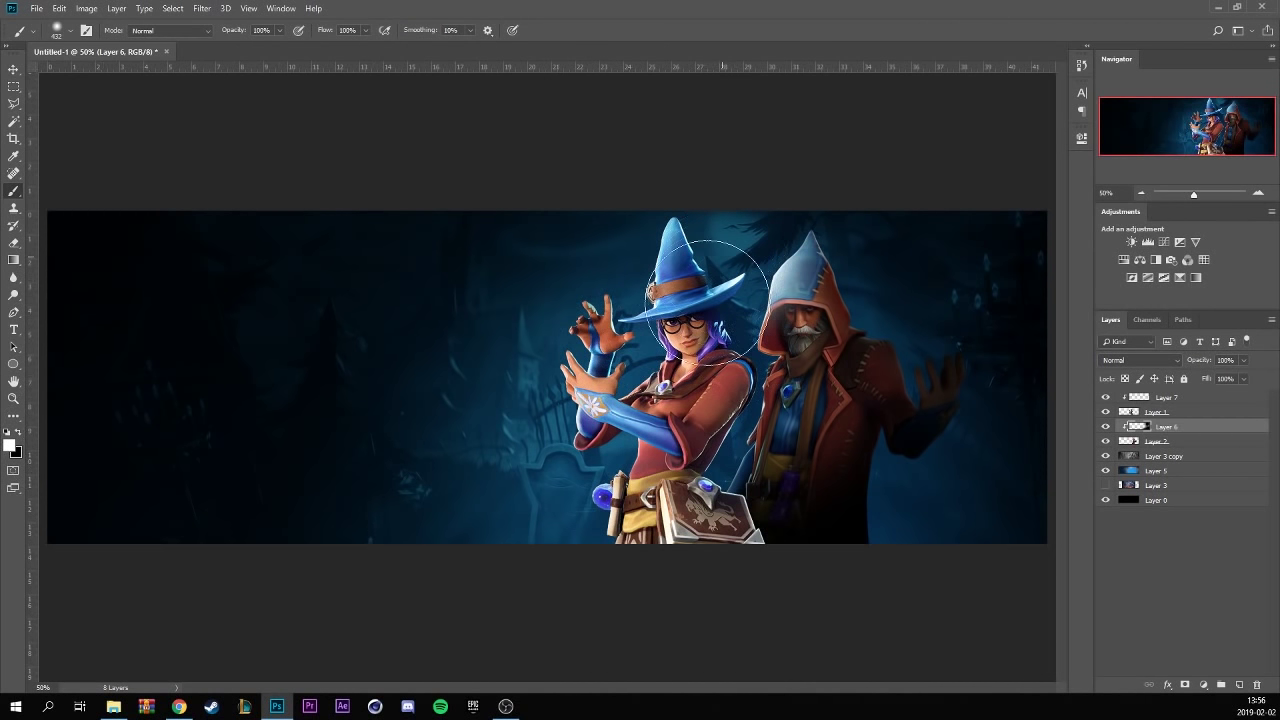
left_click_drag(714, 408, 790, 300)
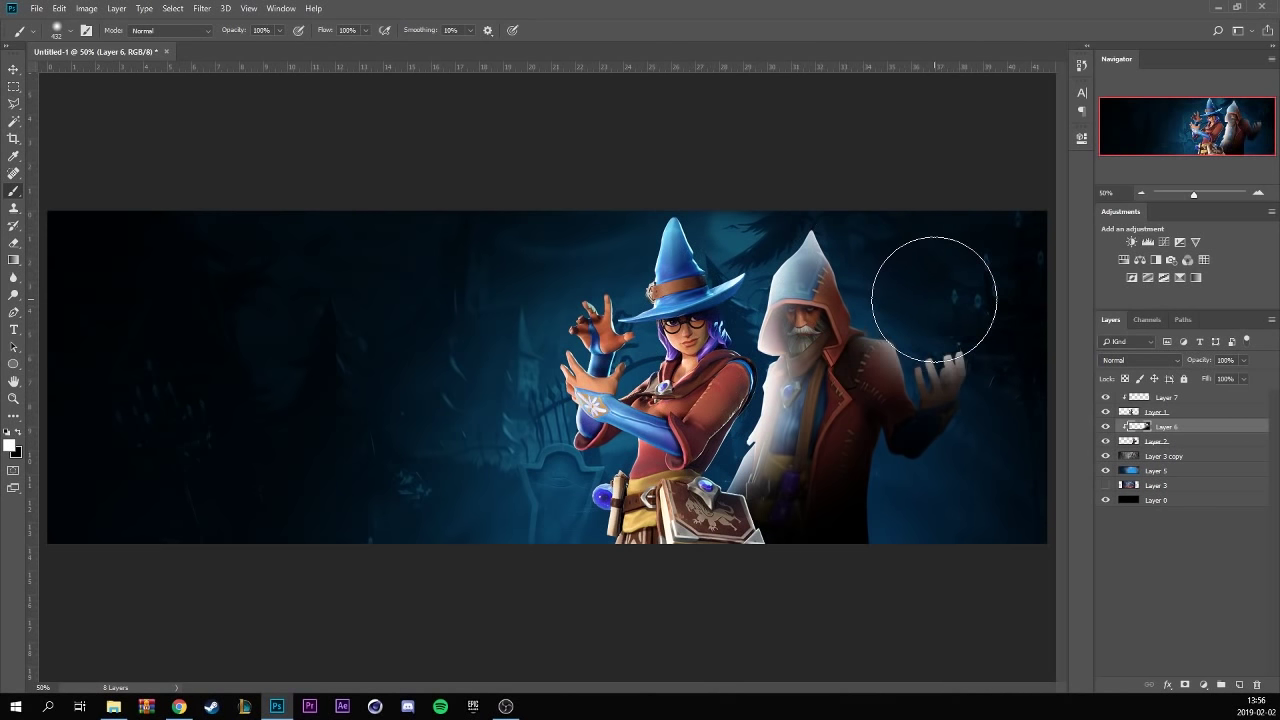
left_click_drag(893, 295, 914, 345)
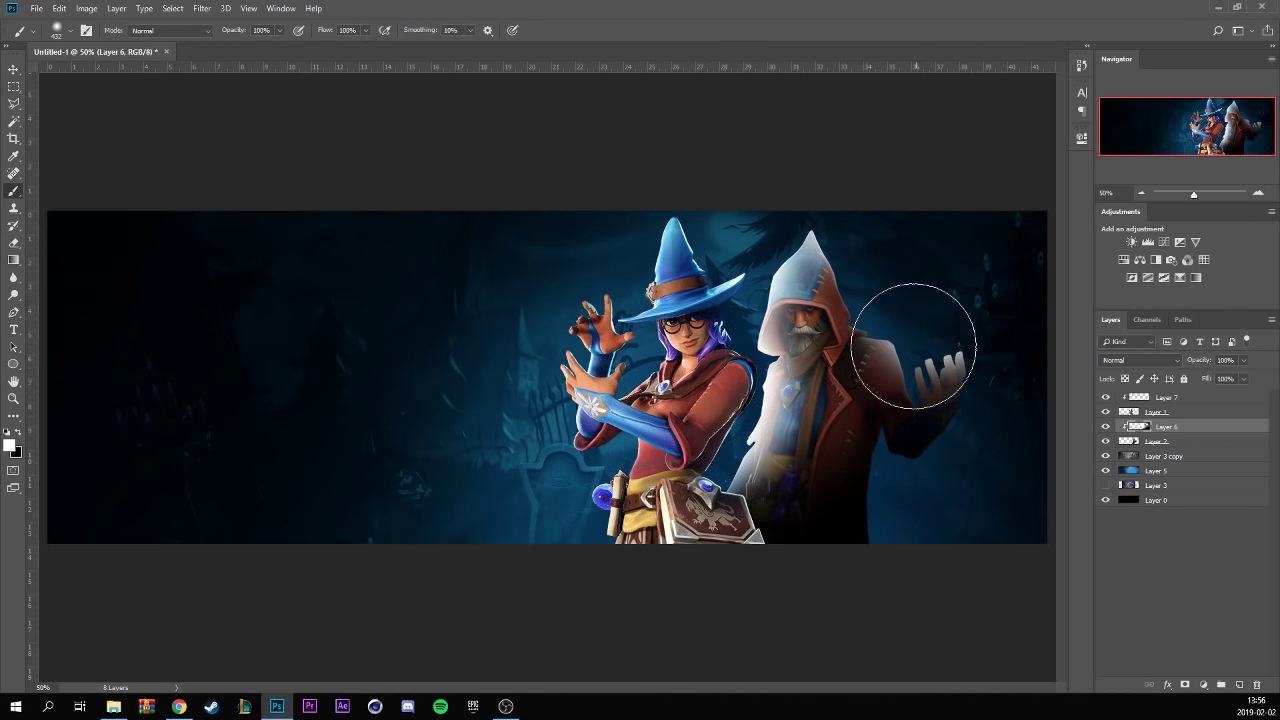
- Blend Layer 6 as Overlay at 68% opacity and select Layer 7
left_click(1113, 362)
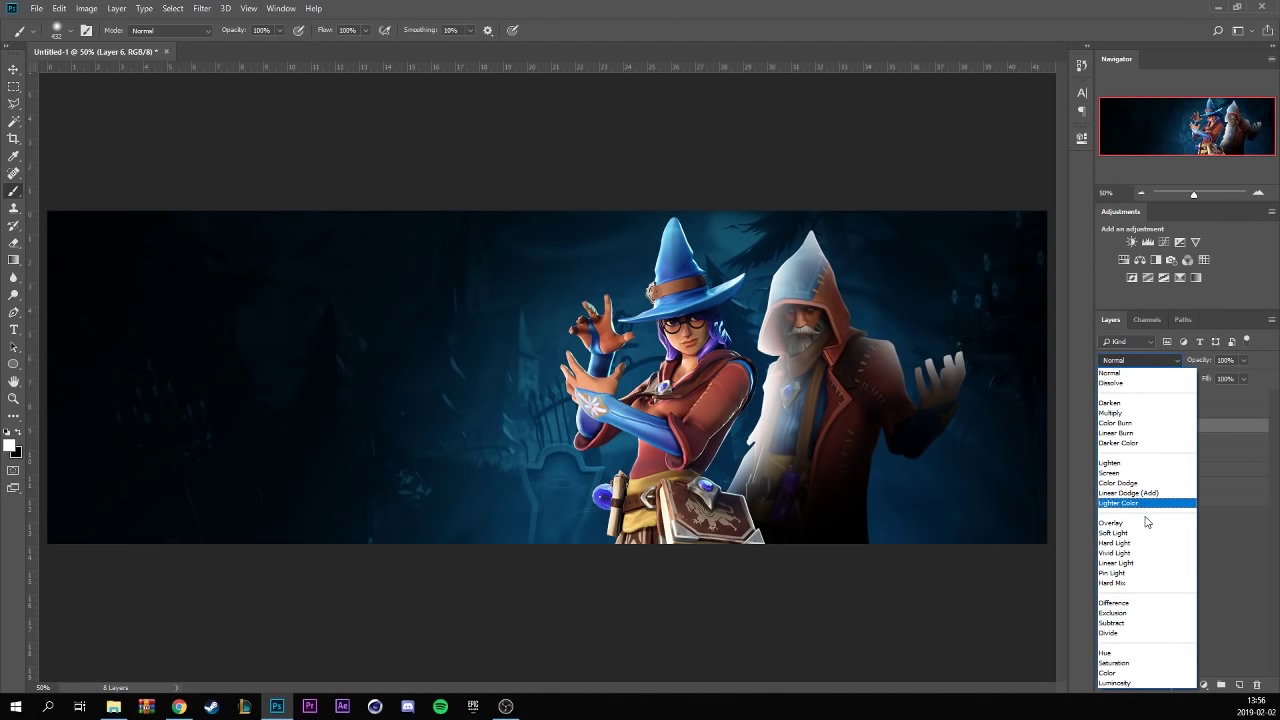
left_click(1140, 522)
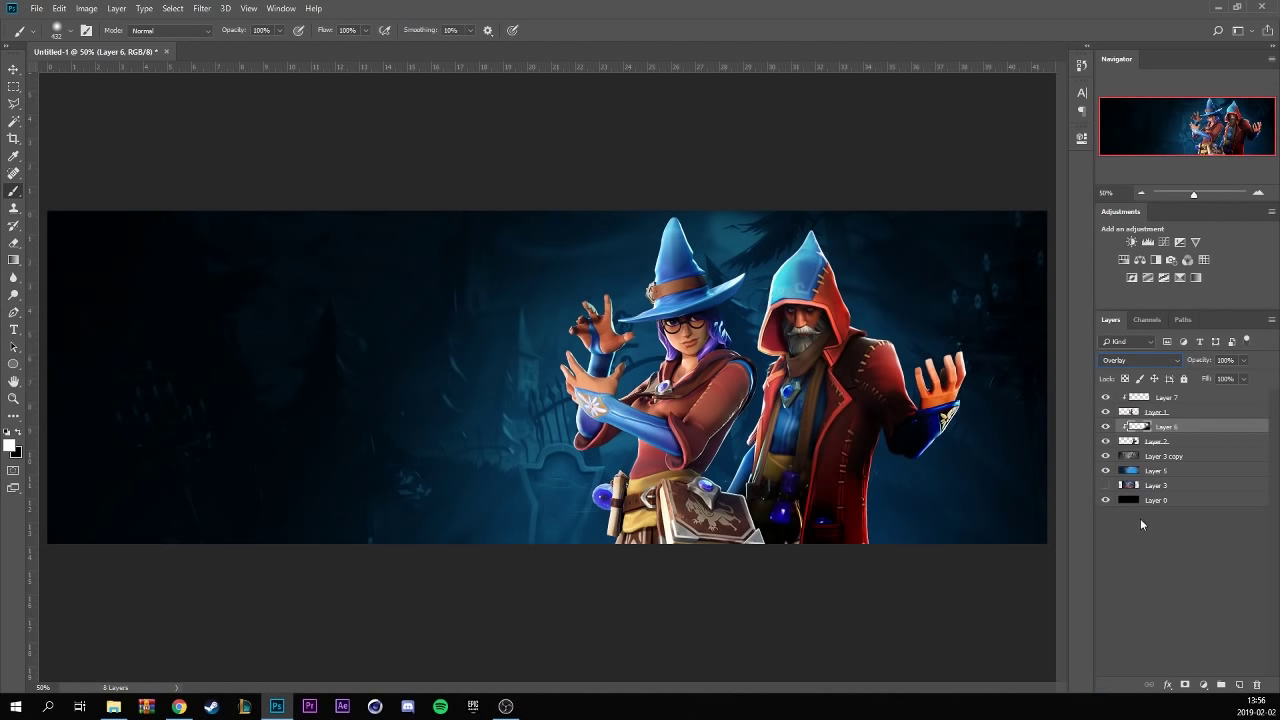
left_click(1106, 428)
left_click(1245, 362)
left_click_drag(1249, 378, 1226, 378)
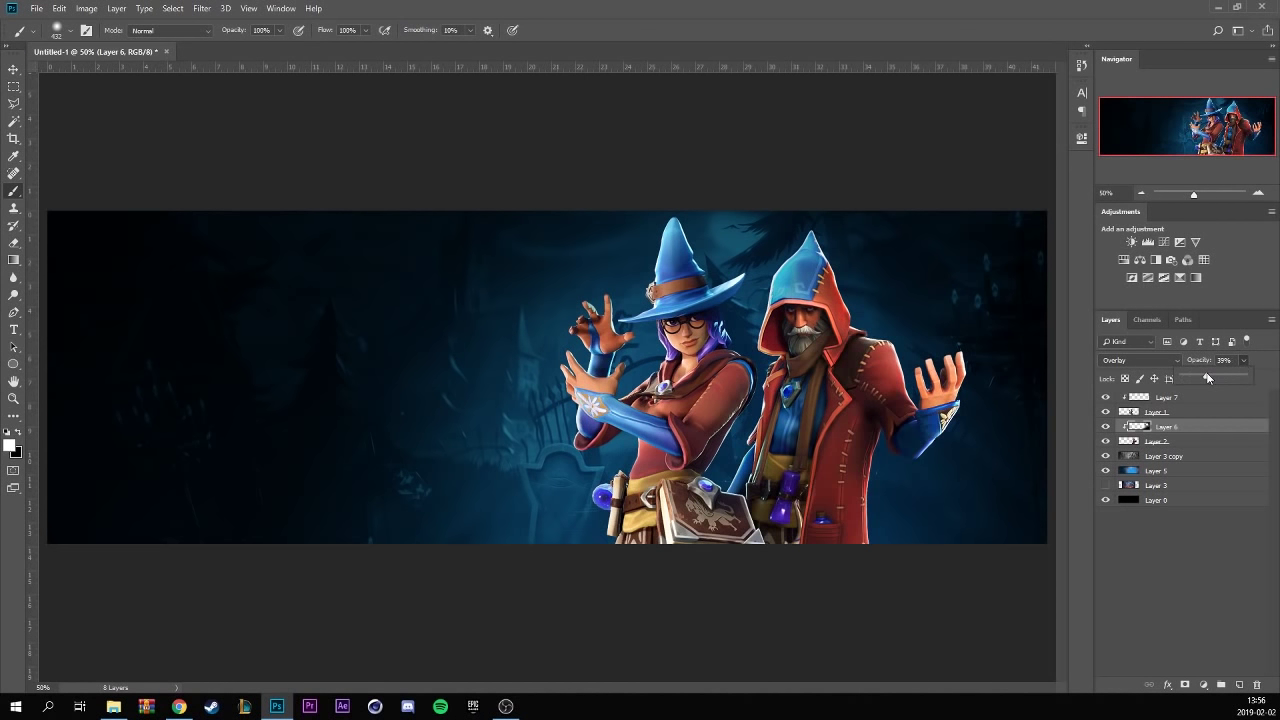
left_click(1149, 400)
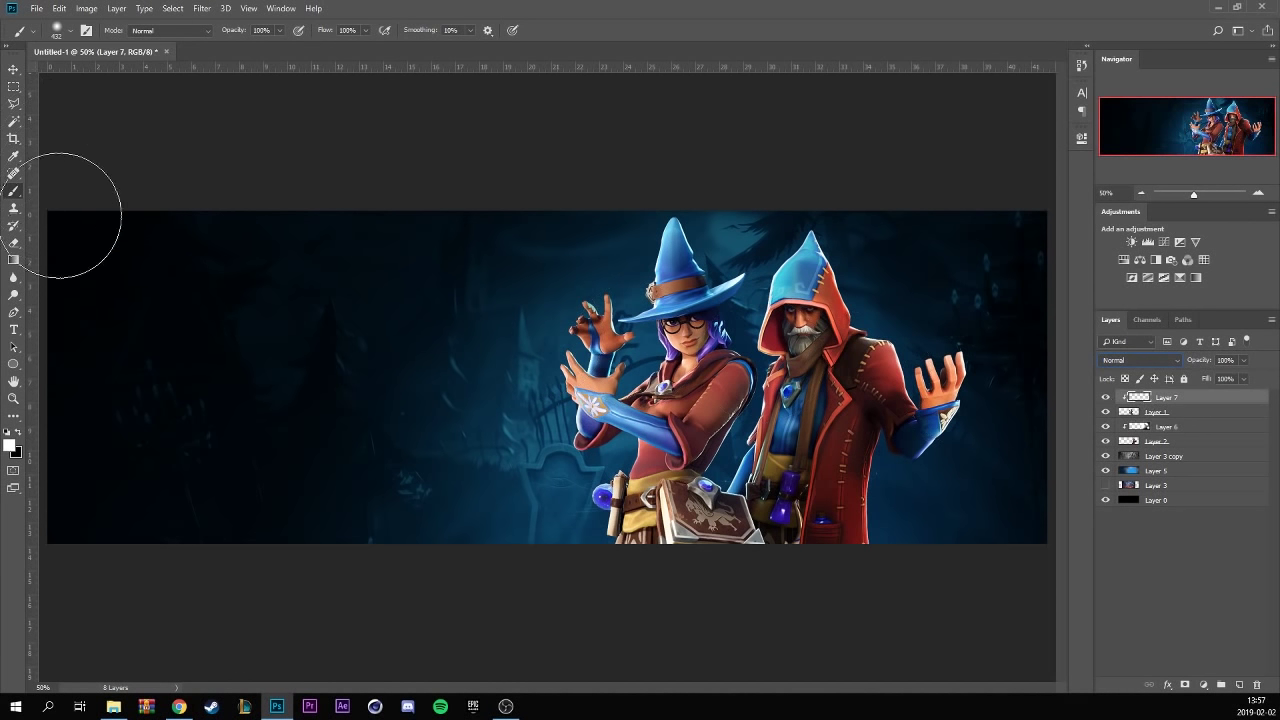
- On Layer 7, paint white over the witch's hat and orb and black below, erasing excess dark paint
mouse_move(597, 253)
left_mouse_down()
mouse_move(586, 251)
mouse_move(600, 277)
mouse_move(551, 486)
left_mouse_up()
key("x")
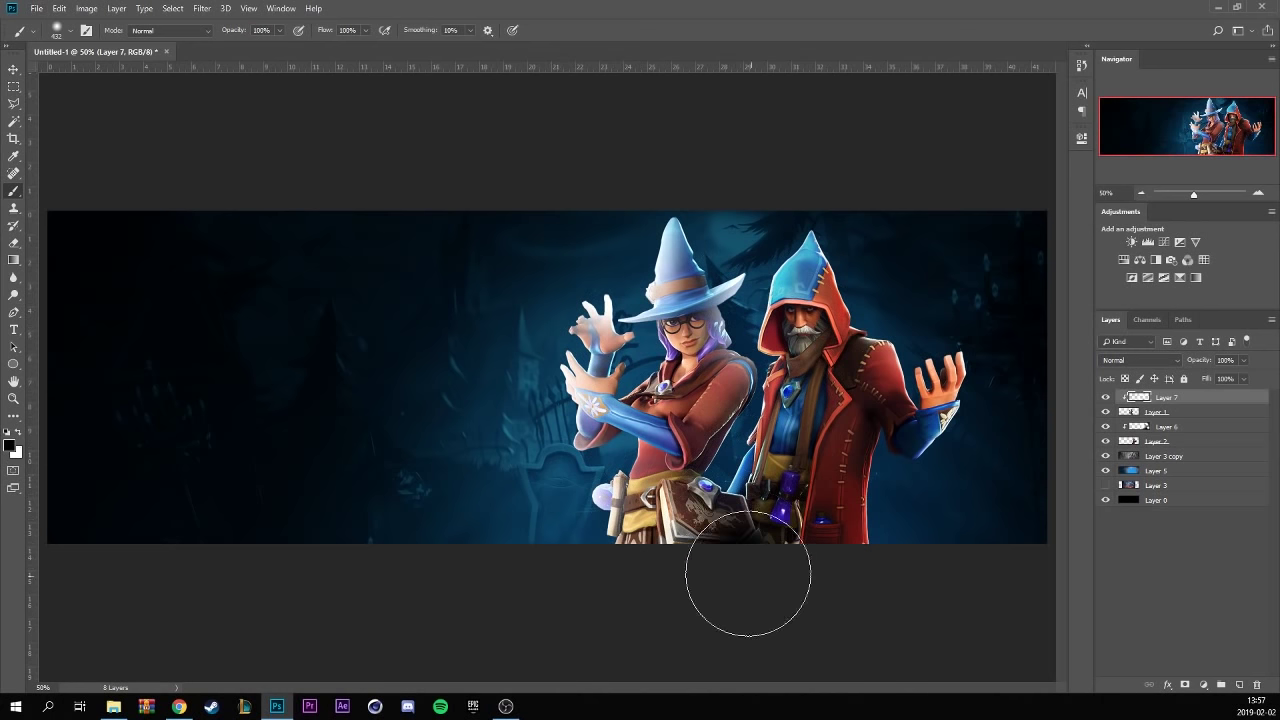
mouse_move(746, 571)
left_mouse_down()
mouse_move(774, 514)
mouse_move(740, 450)
left_mouse_up()
left_click(70, 31)
key("e")
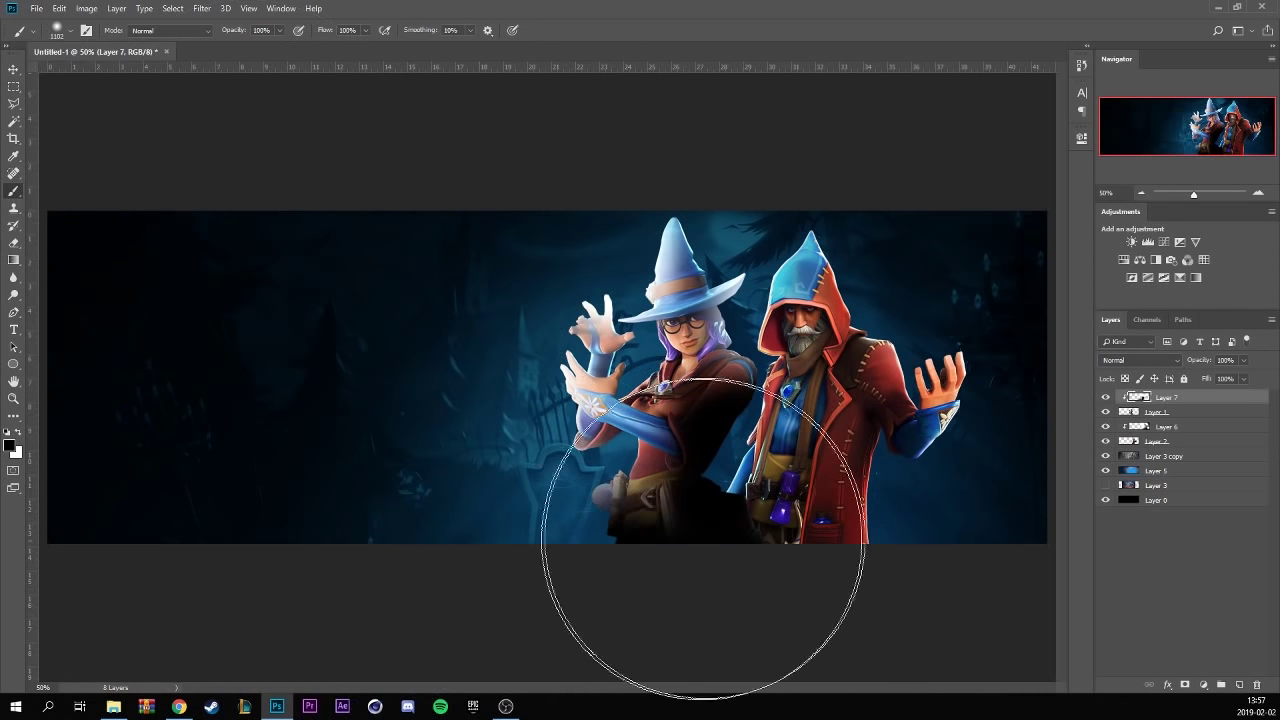
left_click(70, 31)
left_click_drag(130, 73, 105, 77)
left_click_drag(663, 466, 694, 543)
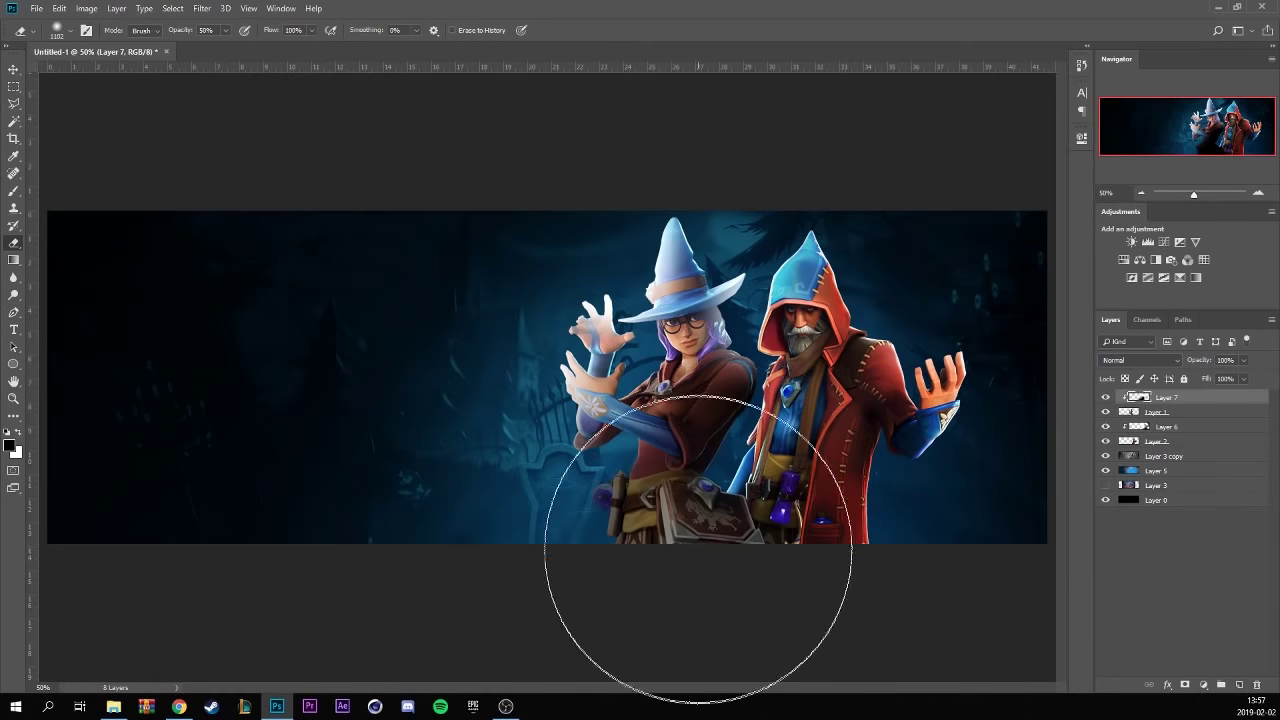
- Blend Layer 7 as Overlay at 65% opacity
left_click(1140, 360)
left_click(1150, 523)
left_click(1244, 360)
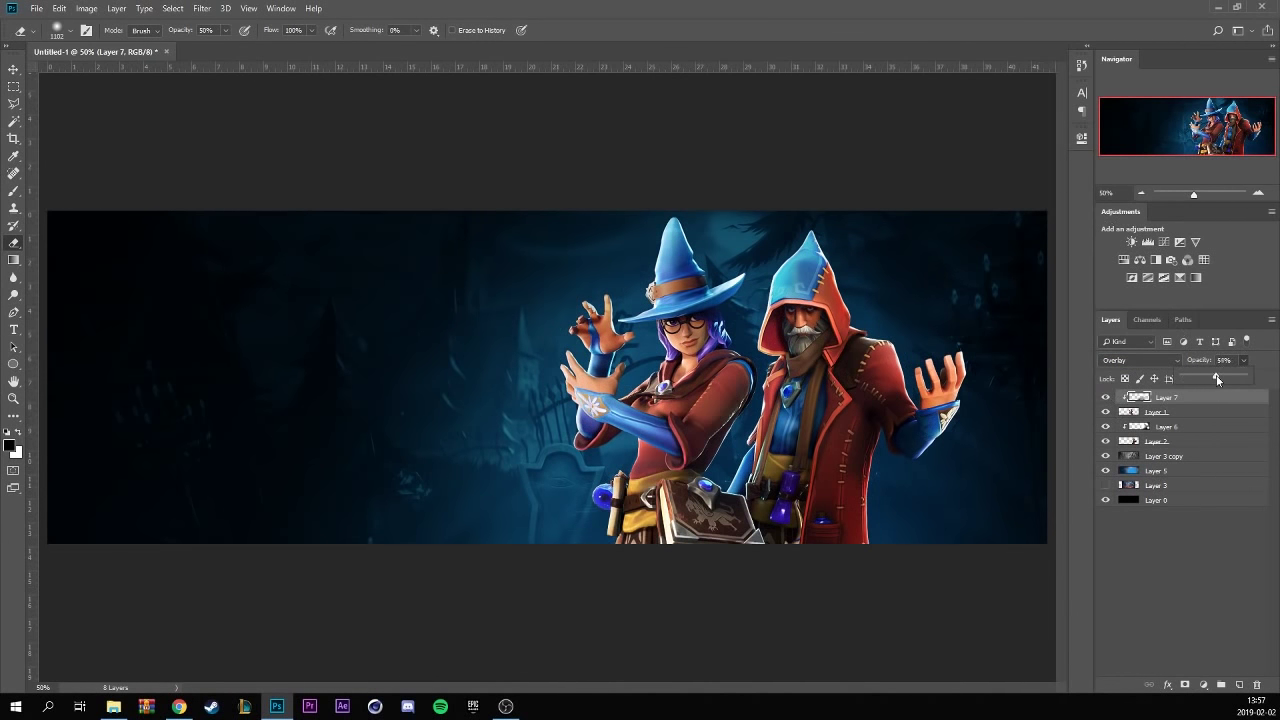
left_click_drag(1247, 375, 1222, 375)
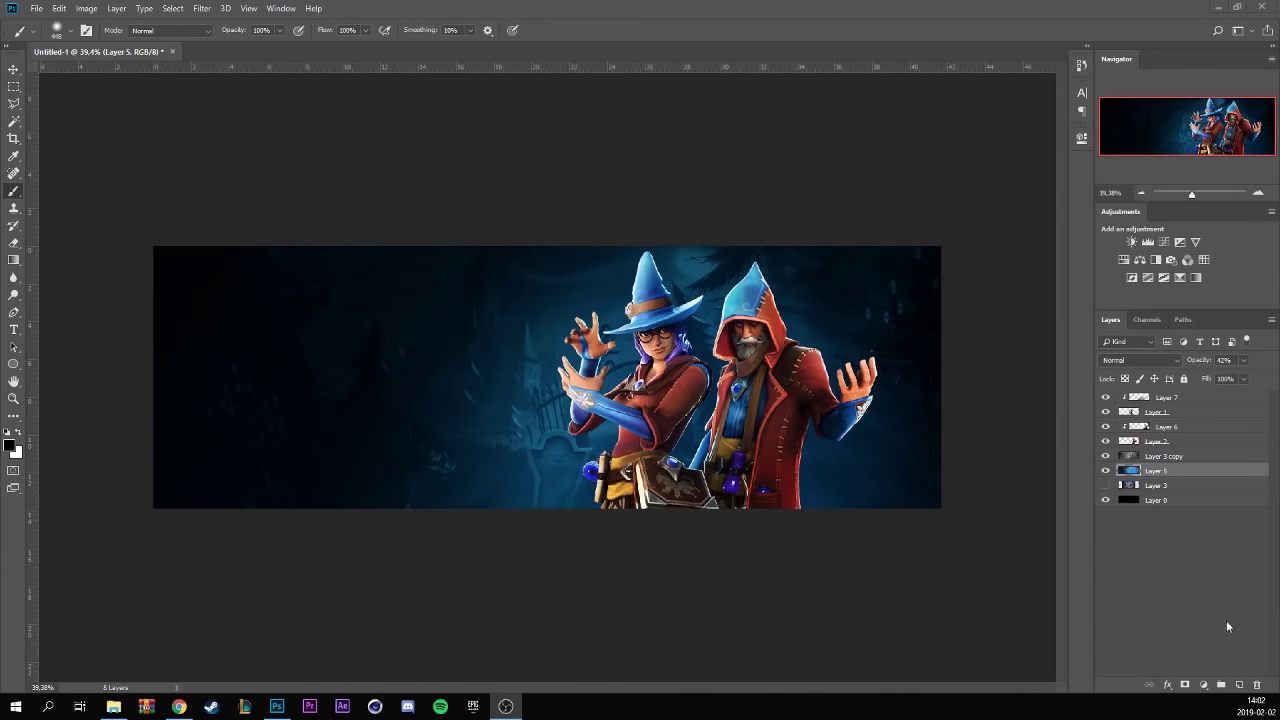
- On new Layer 8, dab a large soft #15b6f2 blue glow behind the characters
left_click(1240, 686)
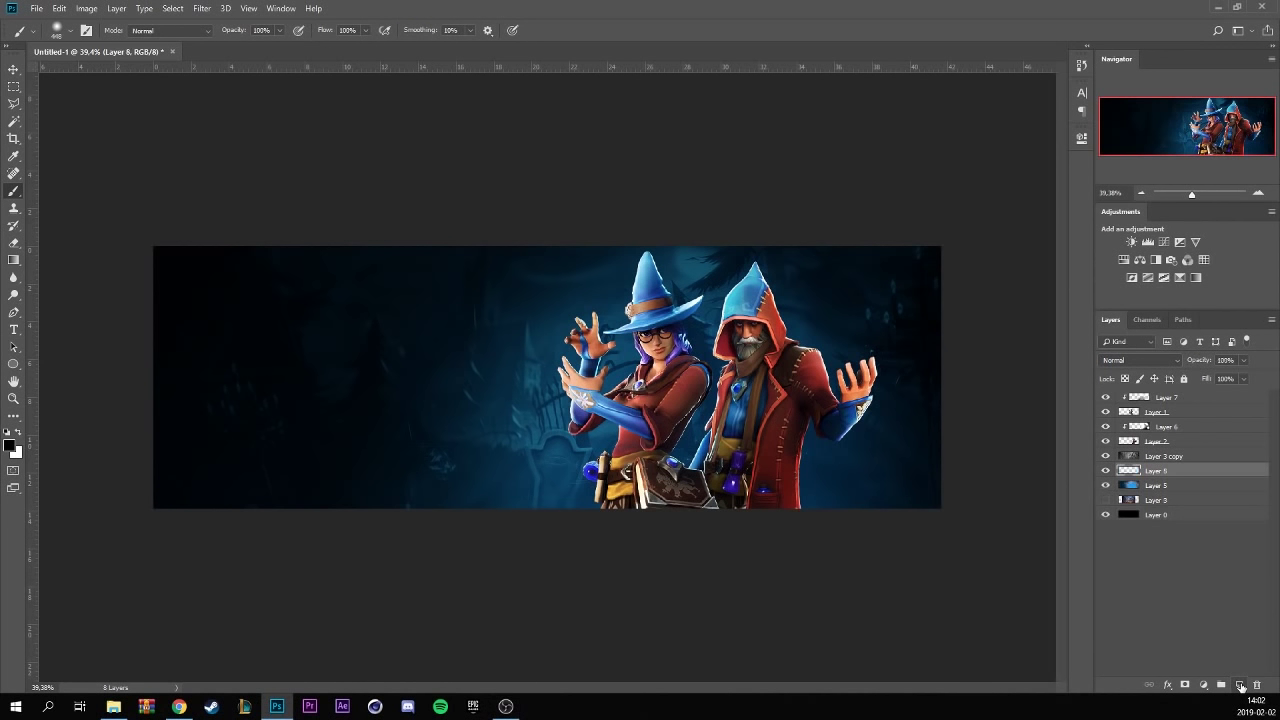
left_click(60, 34)
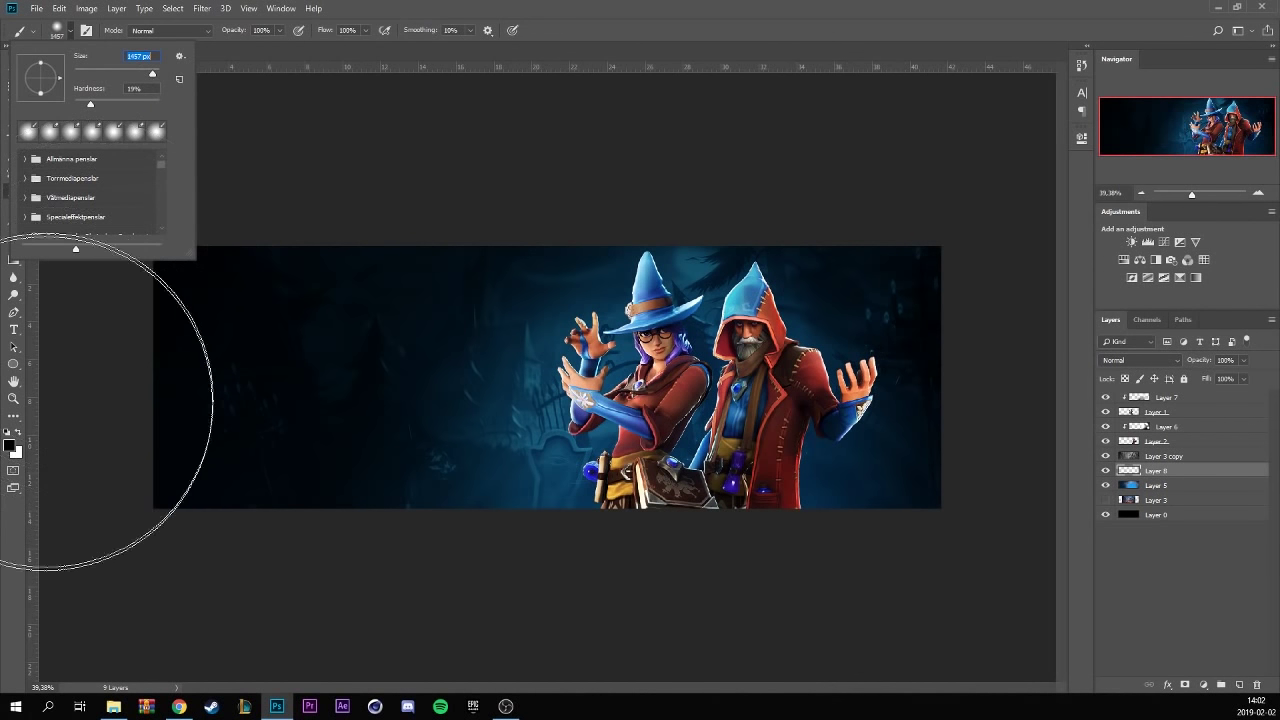
left_click(10, 445)
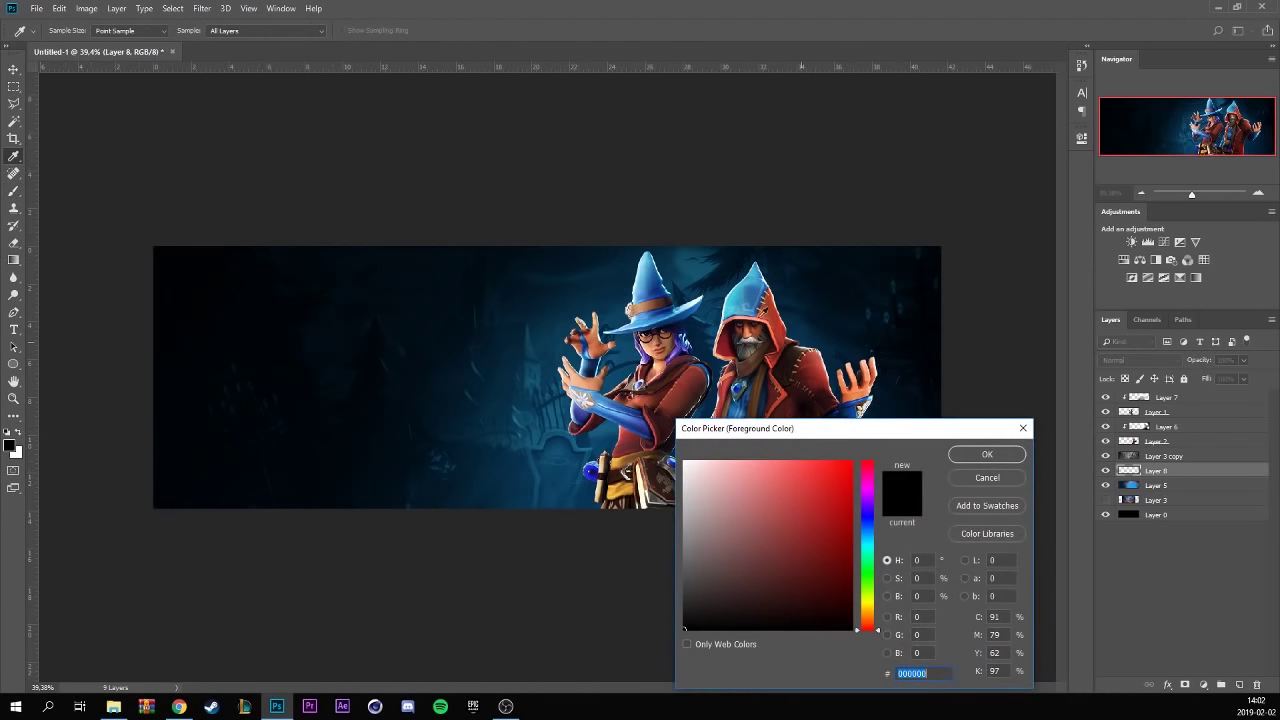
left_click(649, 268)
left_click(839, 470)
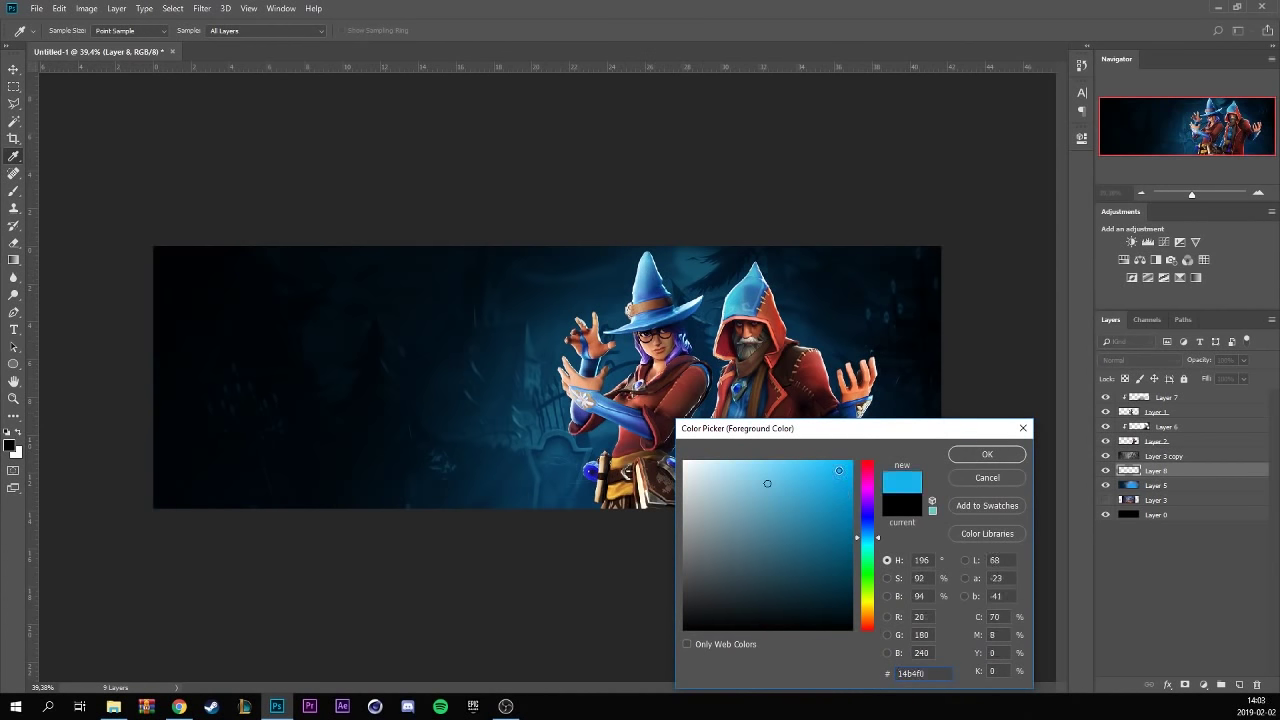
left_click(987, 455)
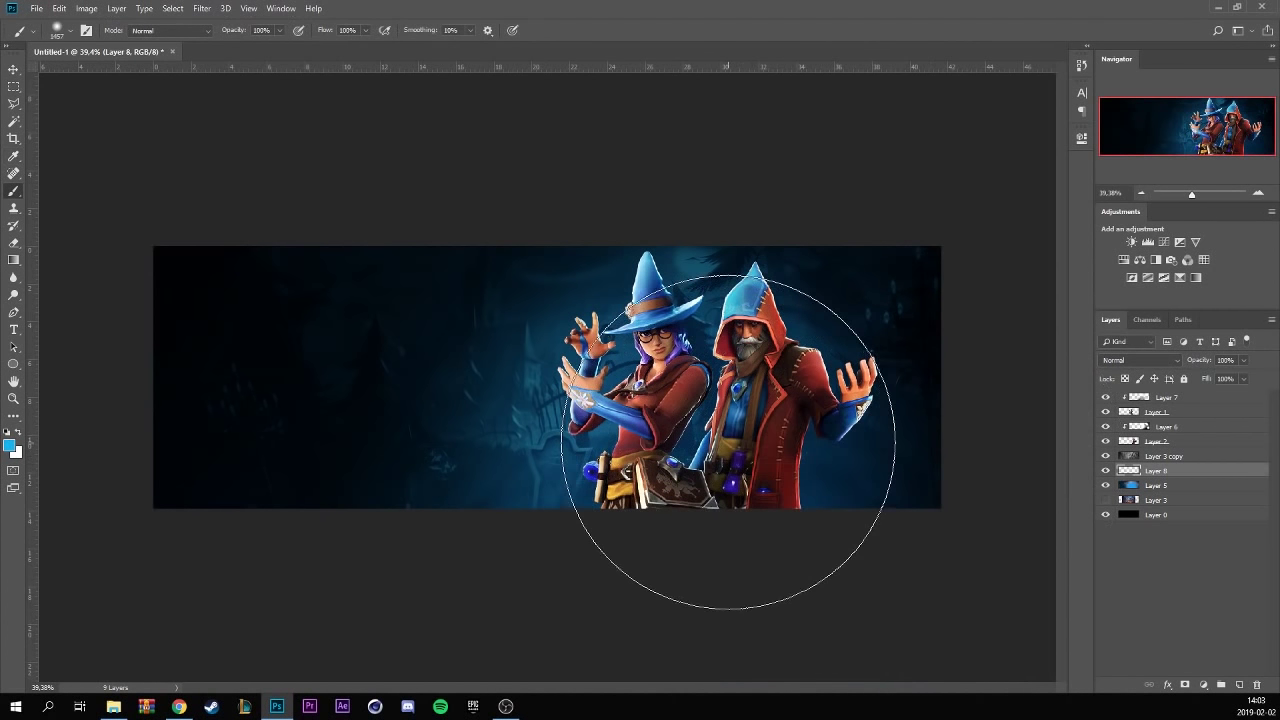
left_click(716, 430)
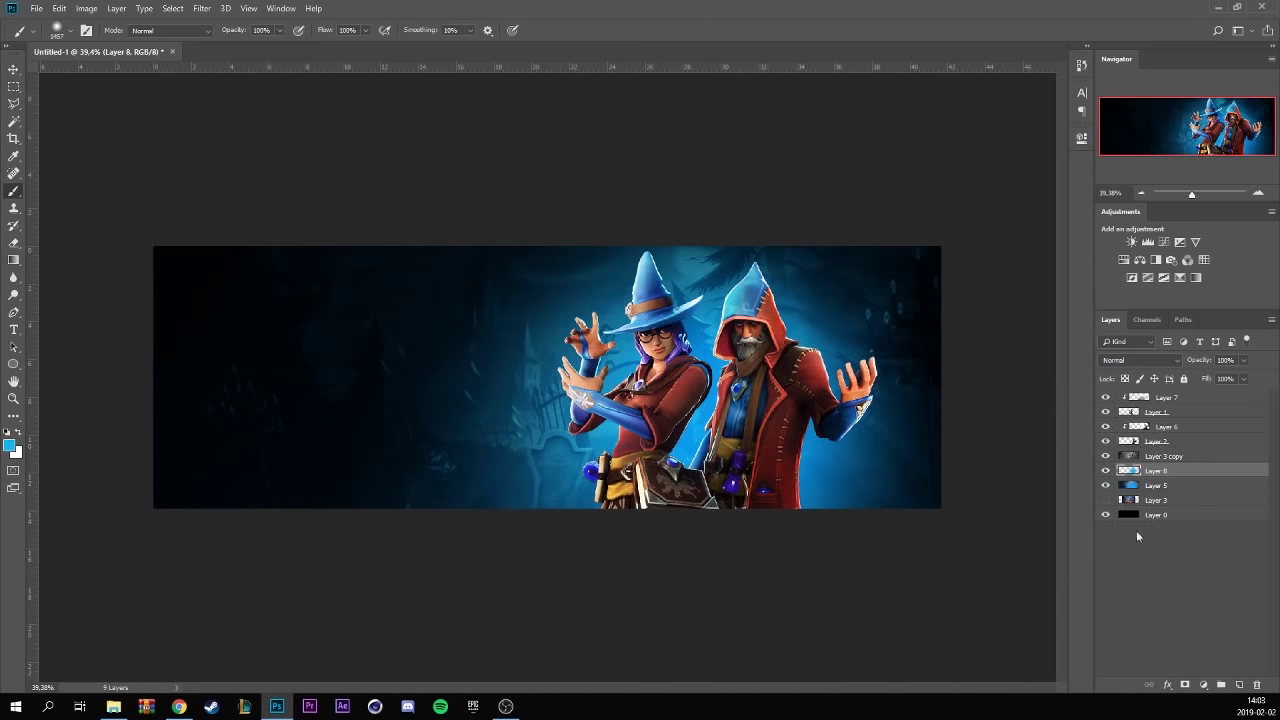
- Blend Layer 8 as Color Dodge at 63% opacity and add empty Layer 9 above it
left_click(1134, 358)
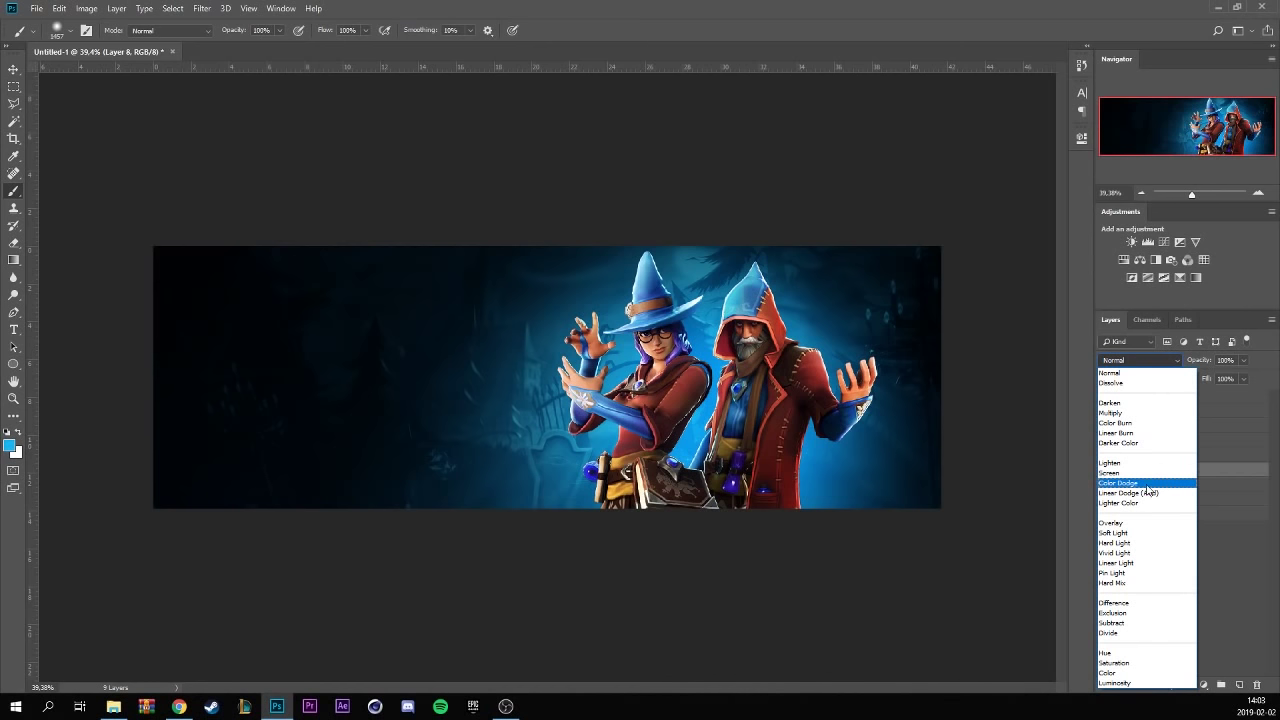
left_click(1150, 486)
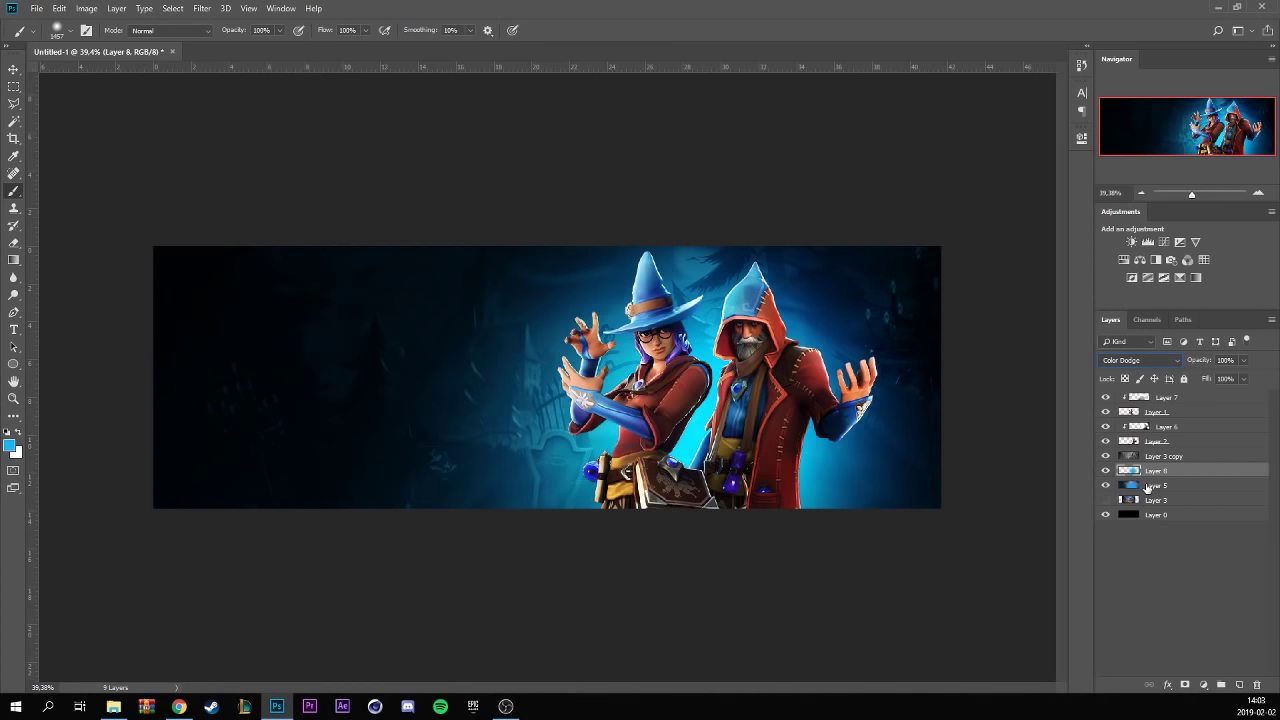
left_click(1243, 362)
mouse_move(1218, 375)
left_mouse_down()
mouse_move(1176, 374)
mouse_move(1220, 374)
left_mouse_up()
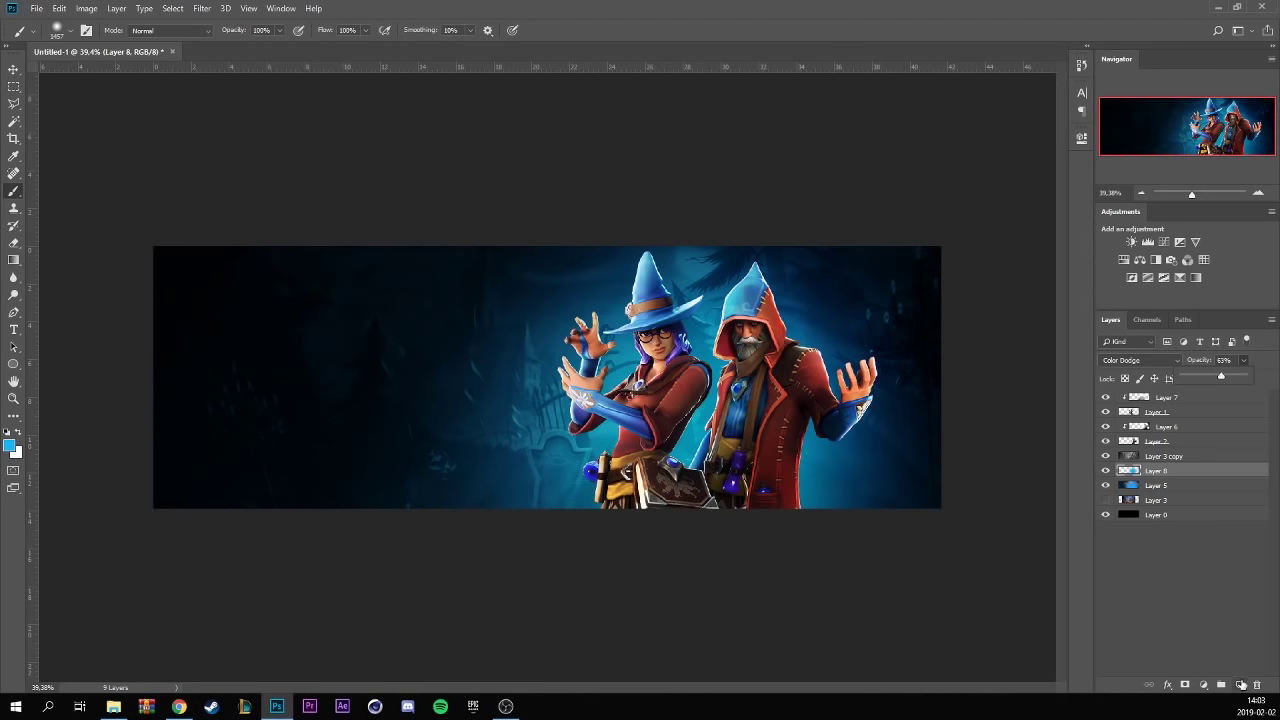
left_click(1240, 684)
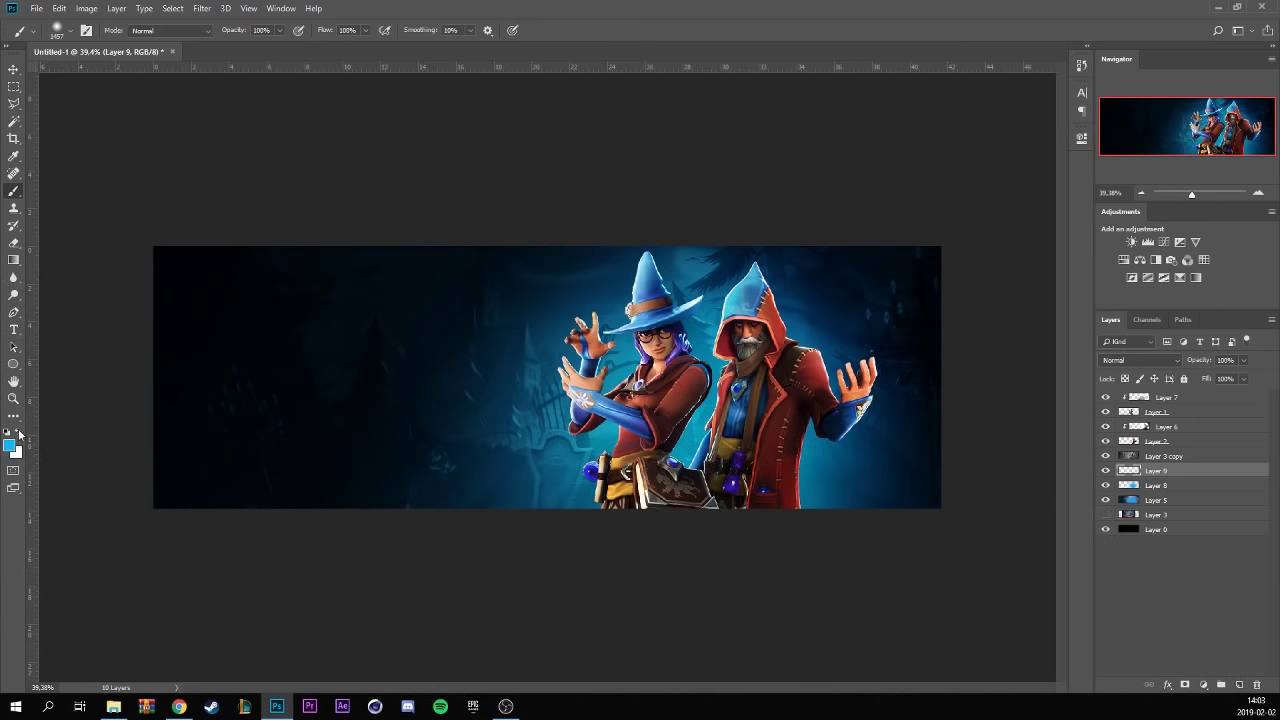
- Paint glow behind both wizards on Layer 9 with a 1102 px brush and blend it as Overlay
left_click(19, 434)
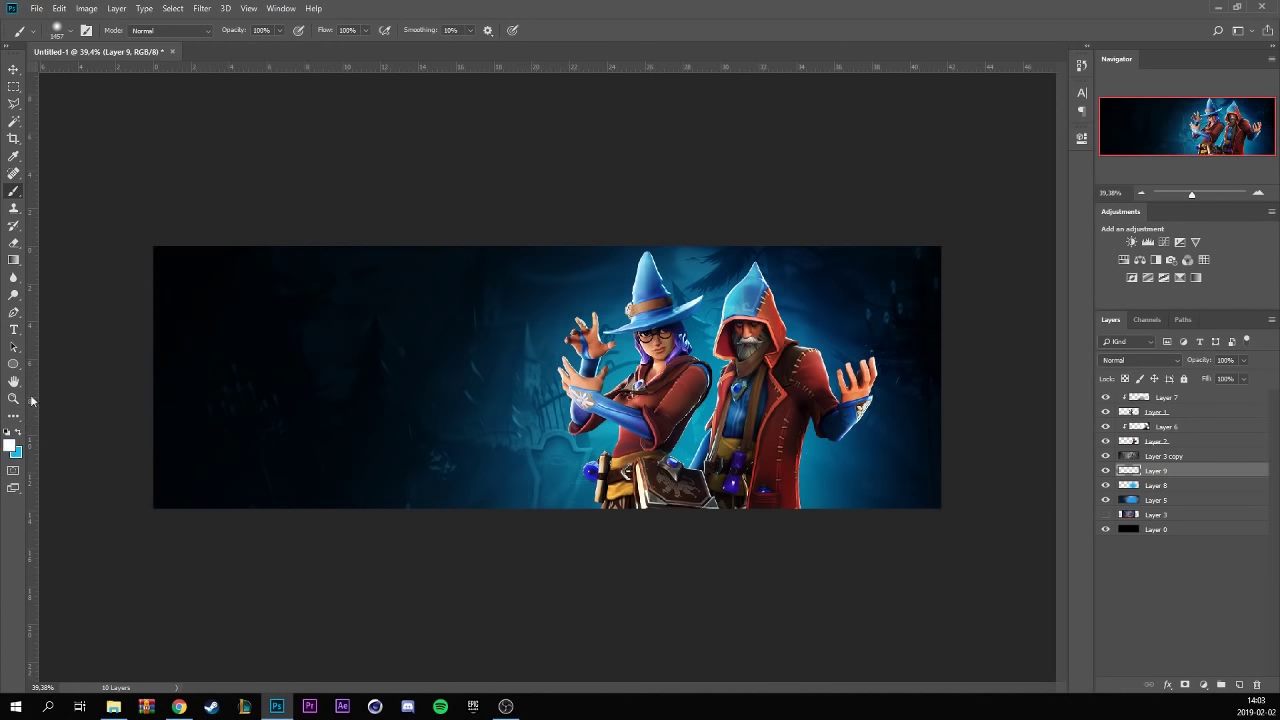
left_click(62, 37)
left_click_drag(152, 76, 153, 77)
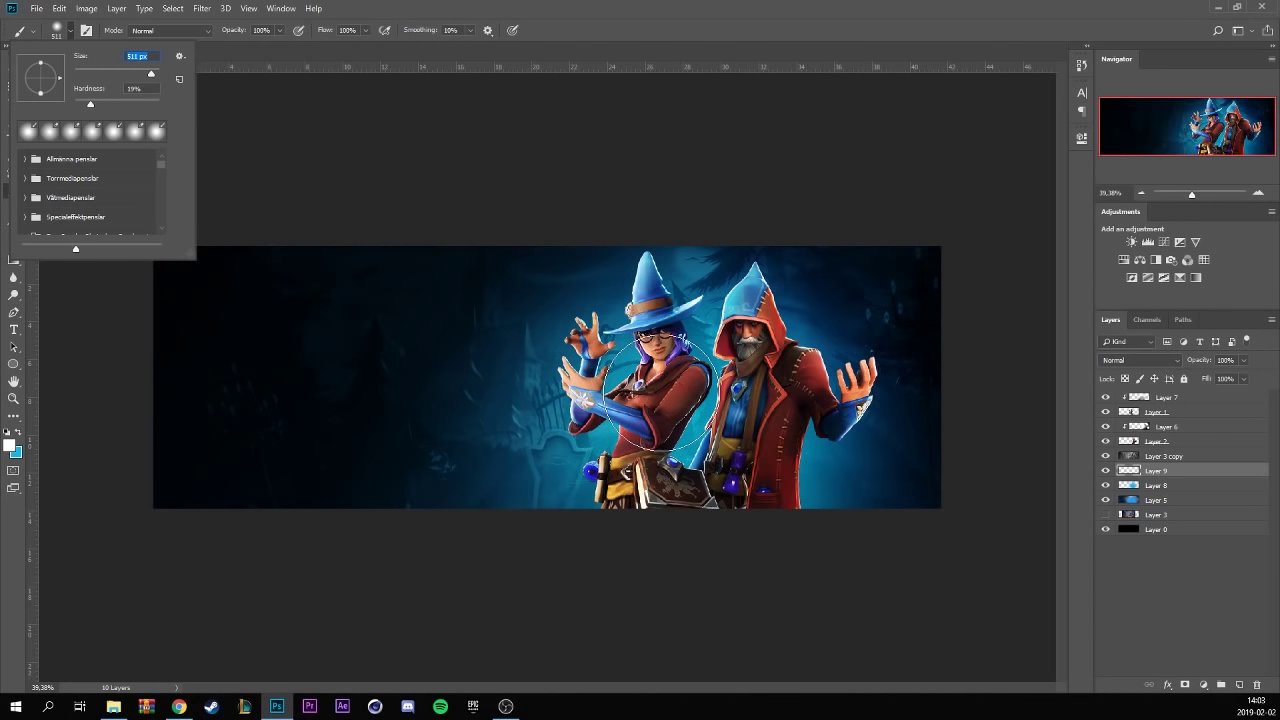
key("Return")
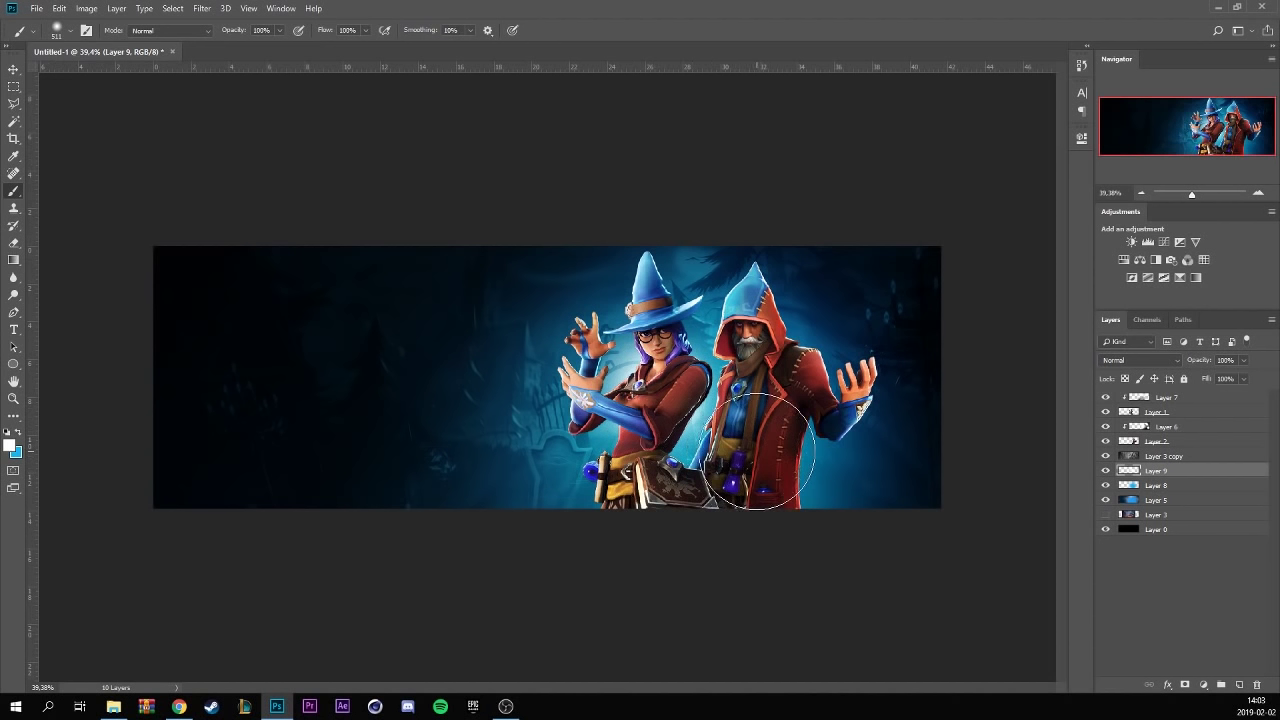
left_click_drag(760, 452, 762, 340)
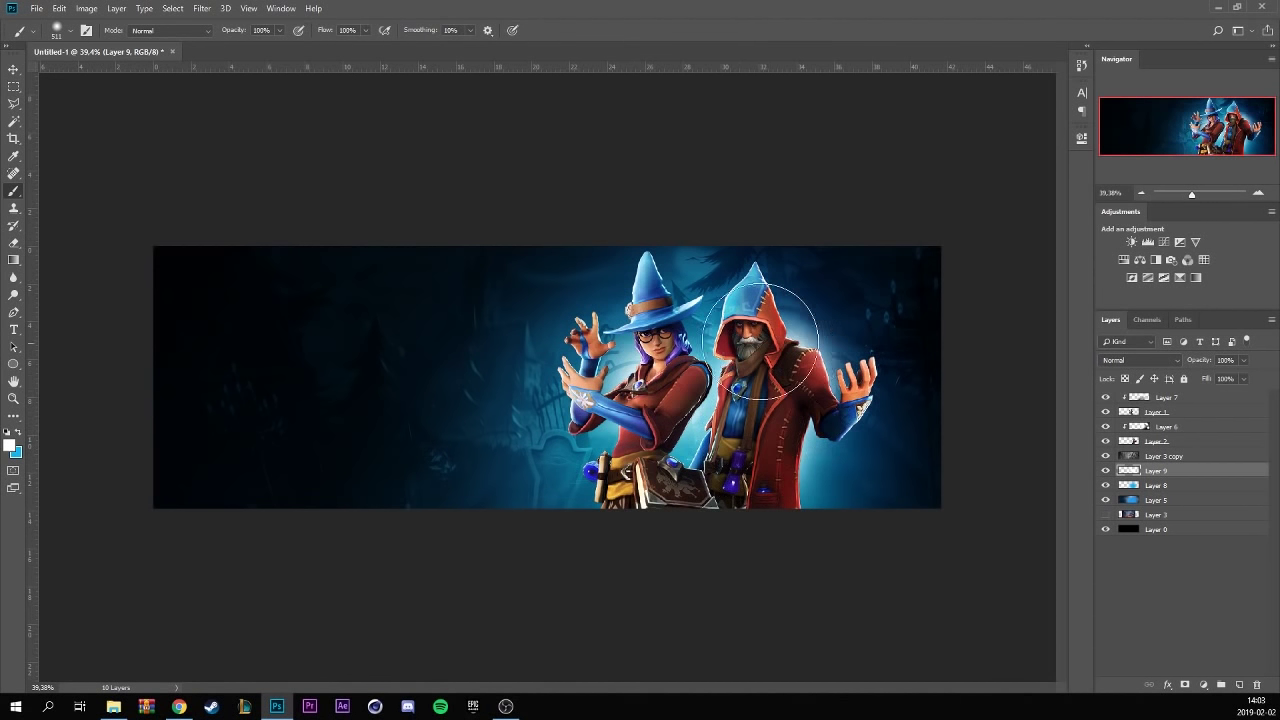
mouse_move(650, 340)
left_mouse_down()
mouse_move(660, 437)
mouse_move(643, 436)
mouse_move(763, 475)
mouse_move(700, 413)
left_mouse_up()
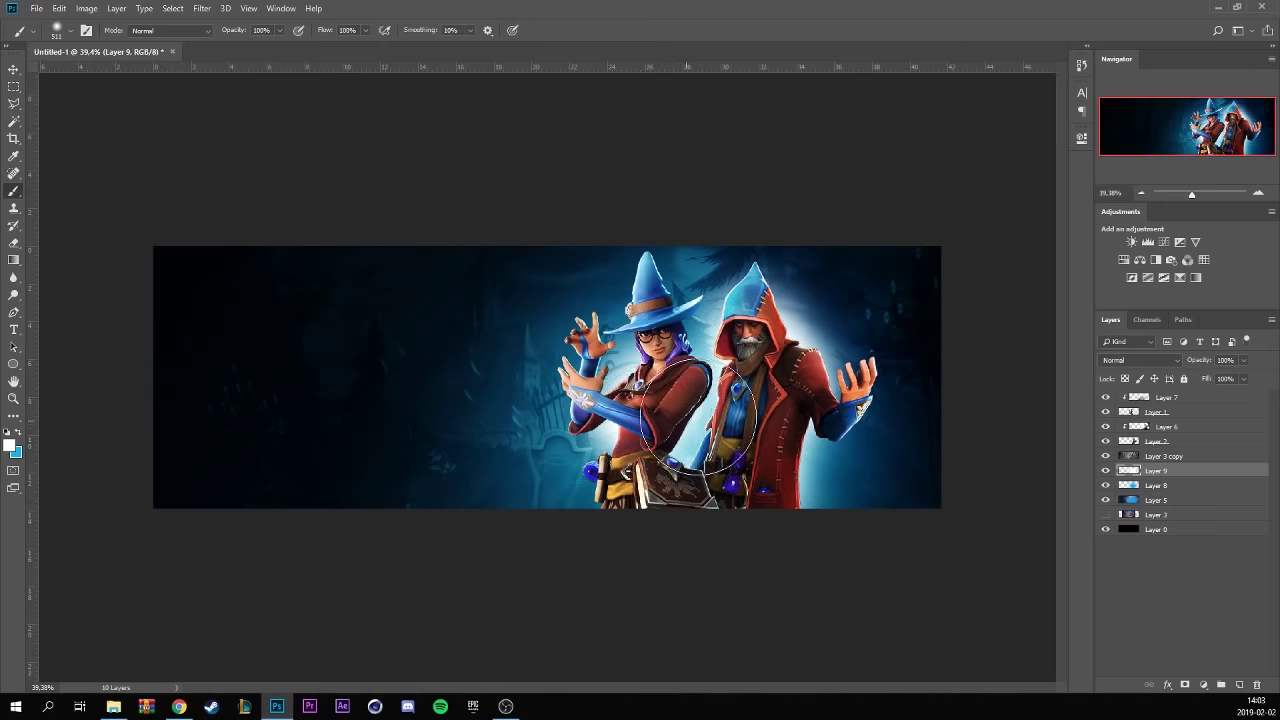
left_click(1153, 362)
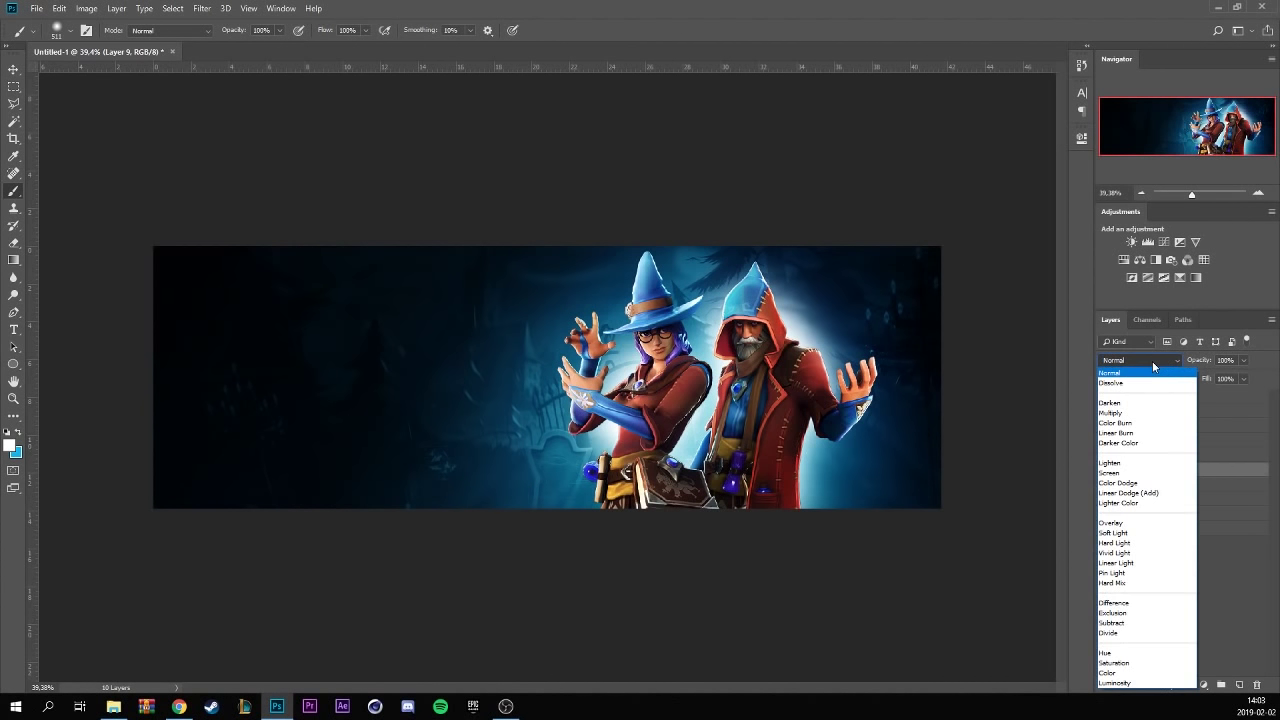
left_click(1130, 523)
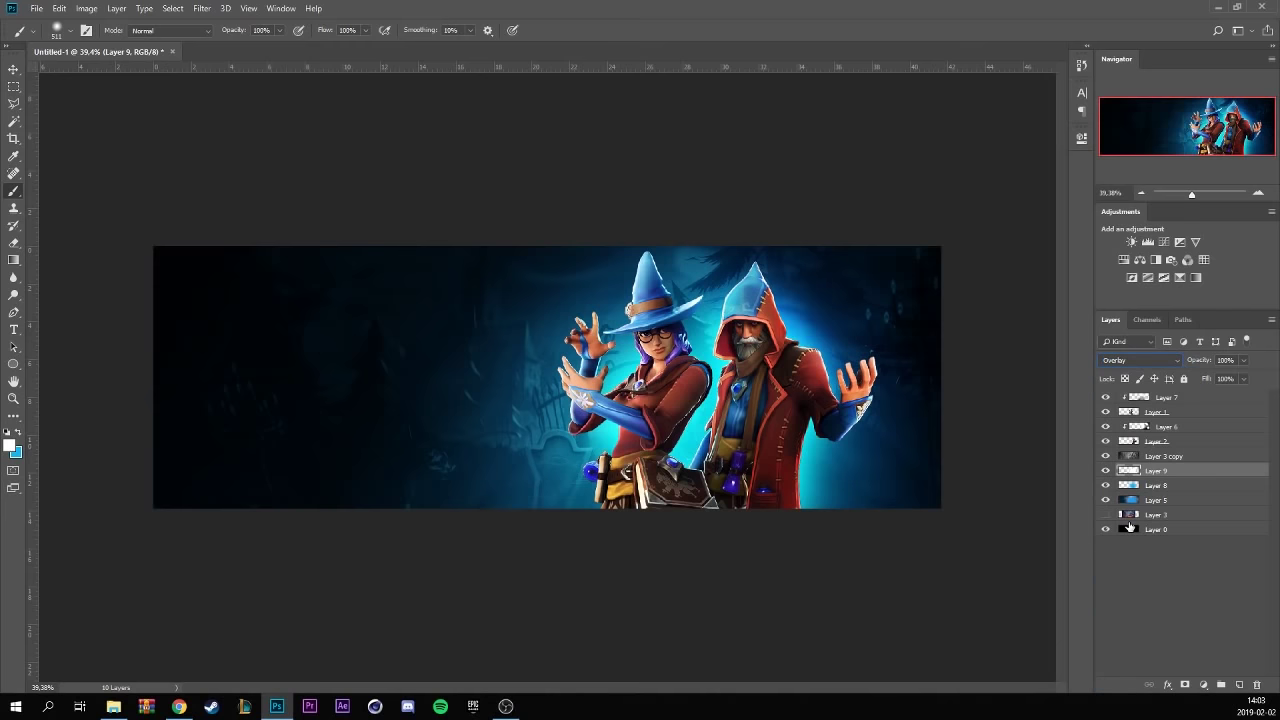
left_click(1132, 362)
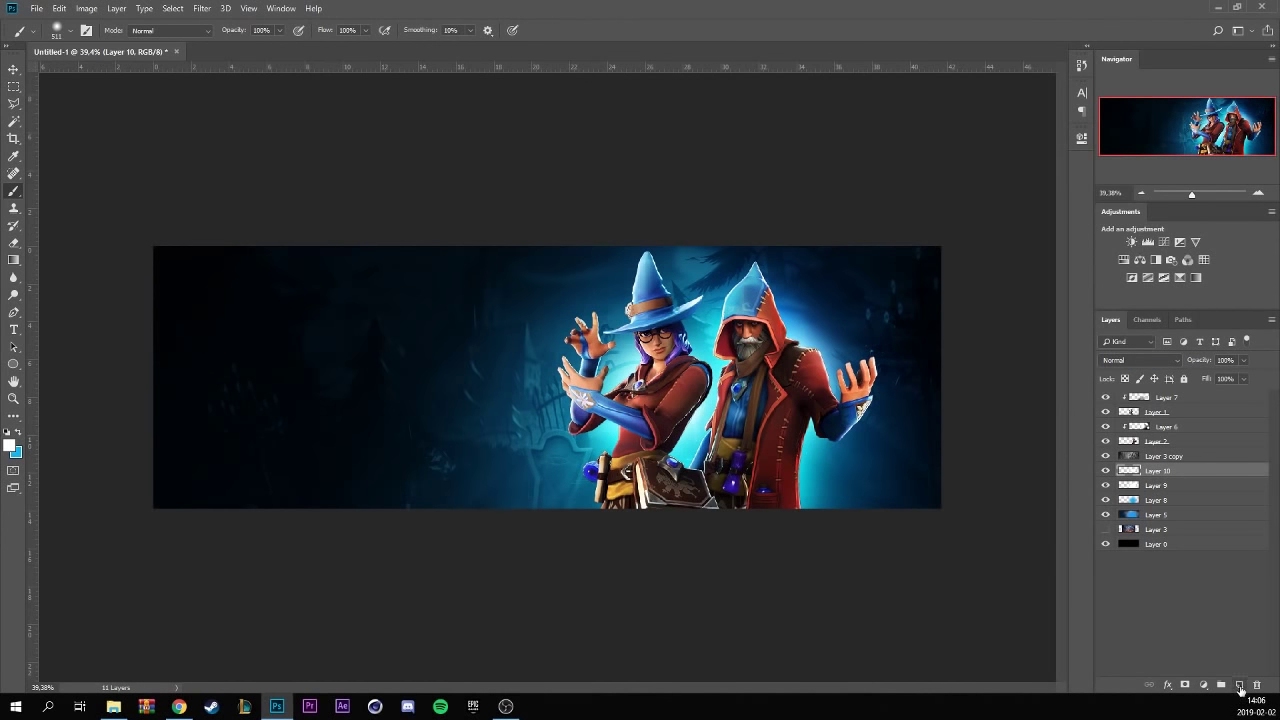
- Add Layer 11 blended as Soft Light at 67% opacity, then add empty Layer 12
left_click(1240, 686)
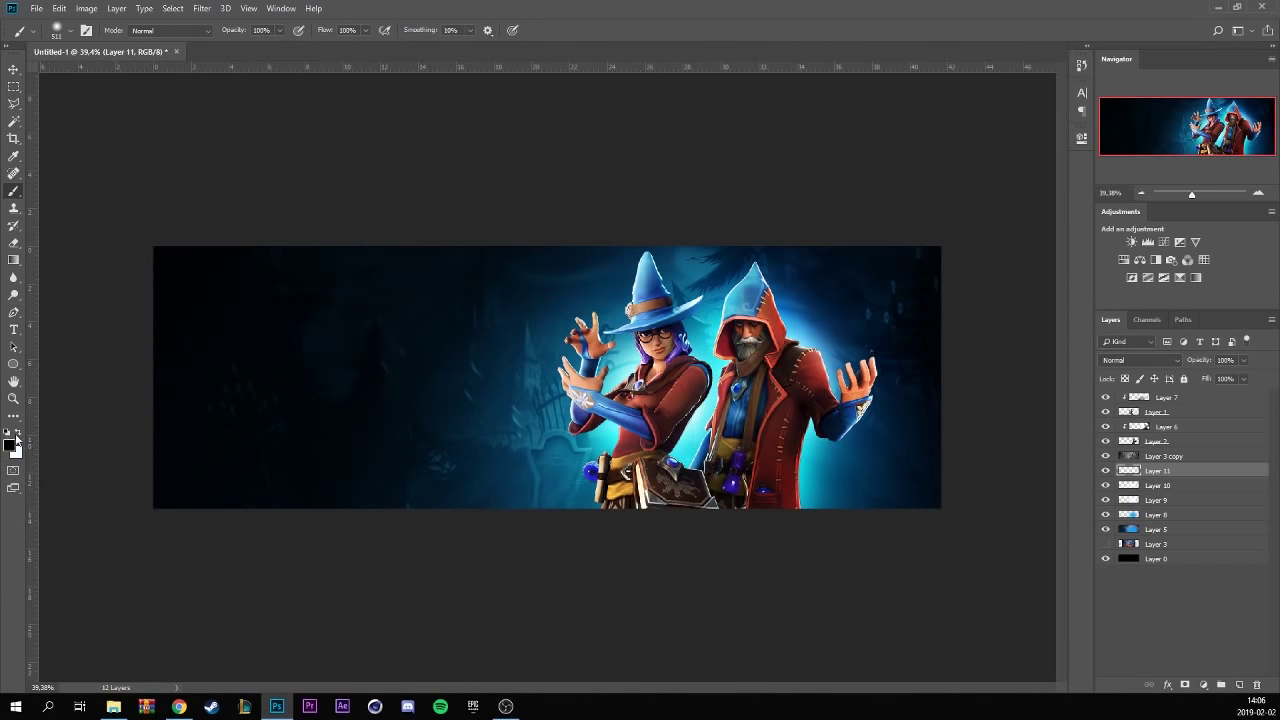
left_click(54, 36)
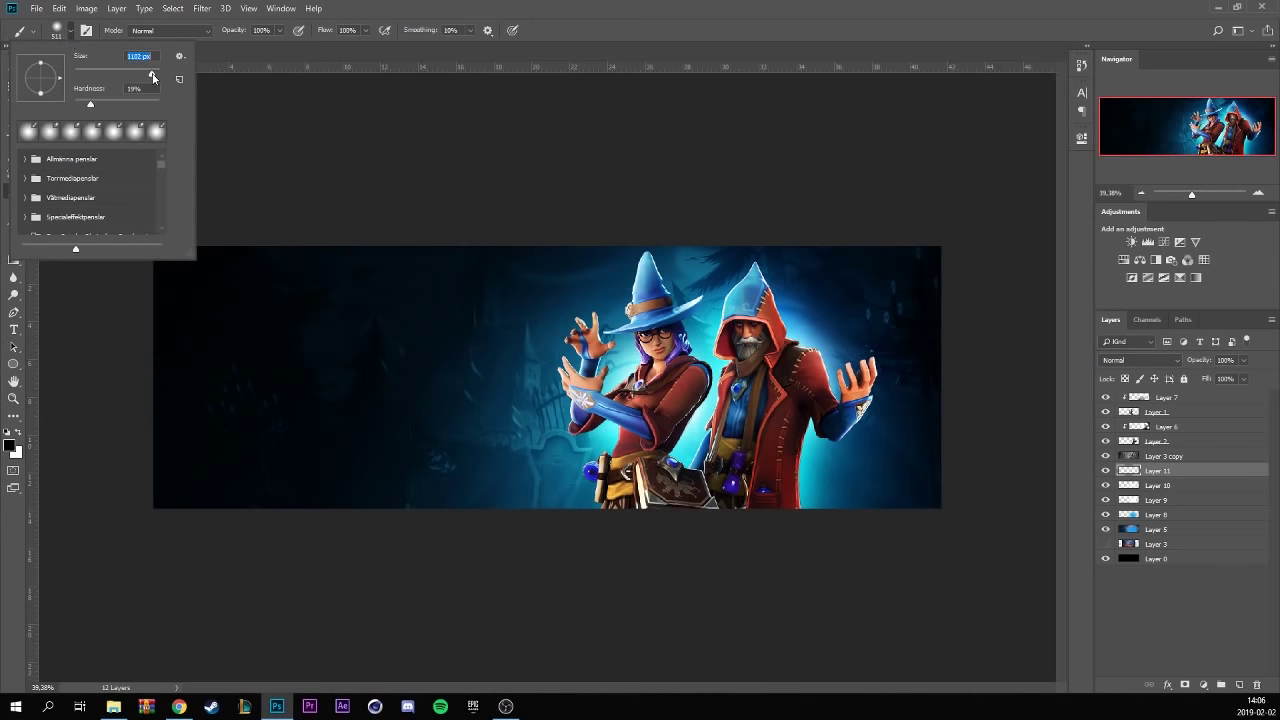
key("Return")
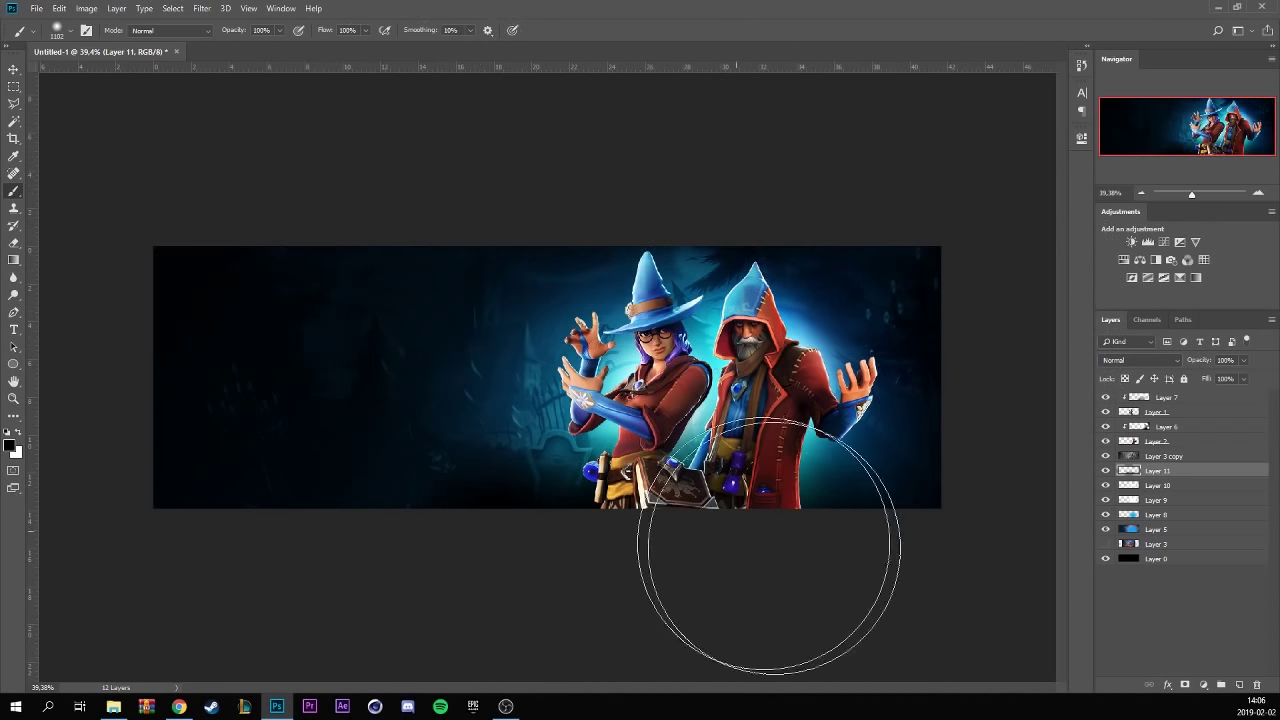
left_click(1147, 360)
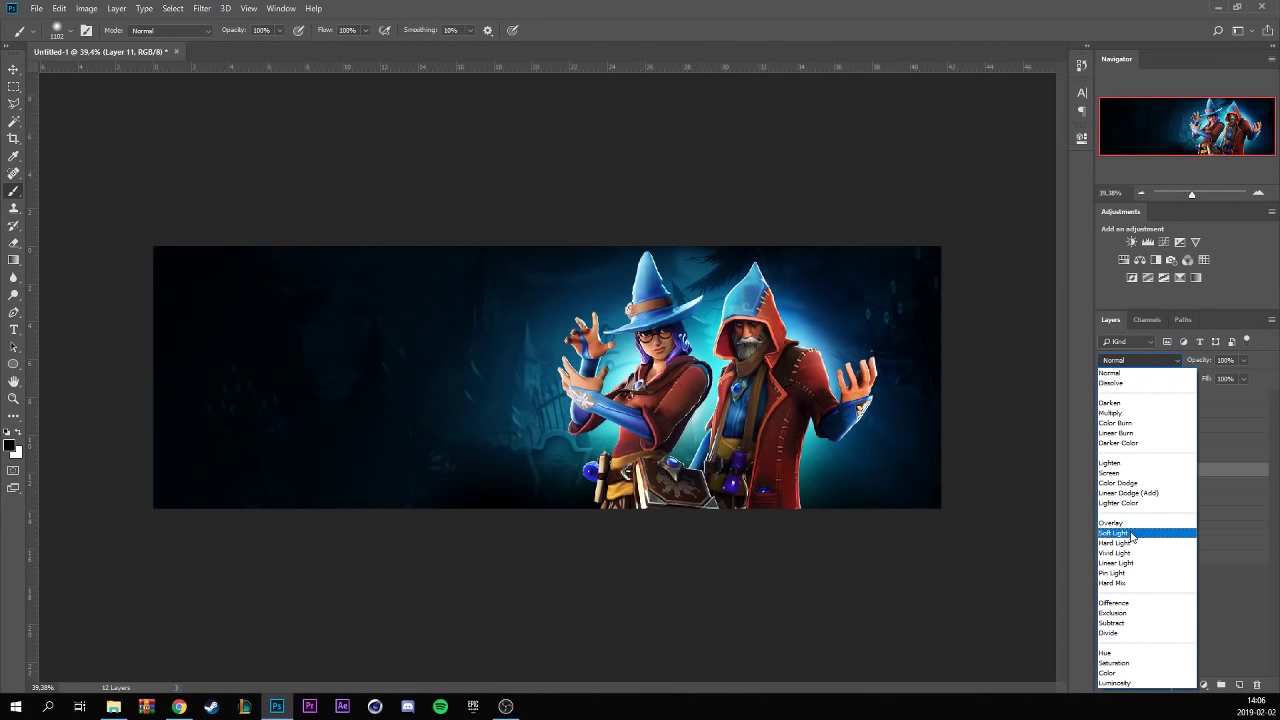
left_click(1130, 536)
left_click(1105, 470)
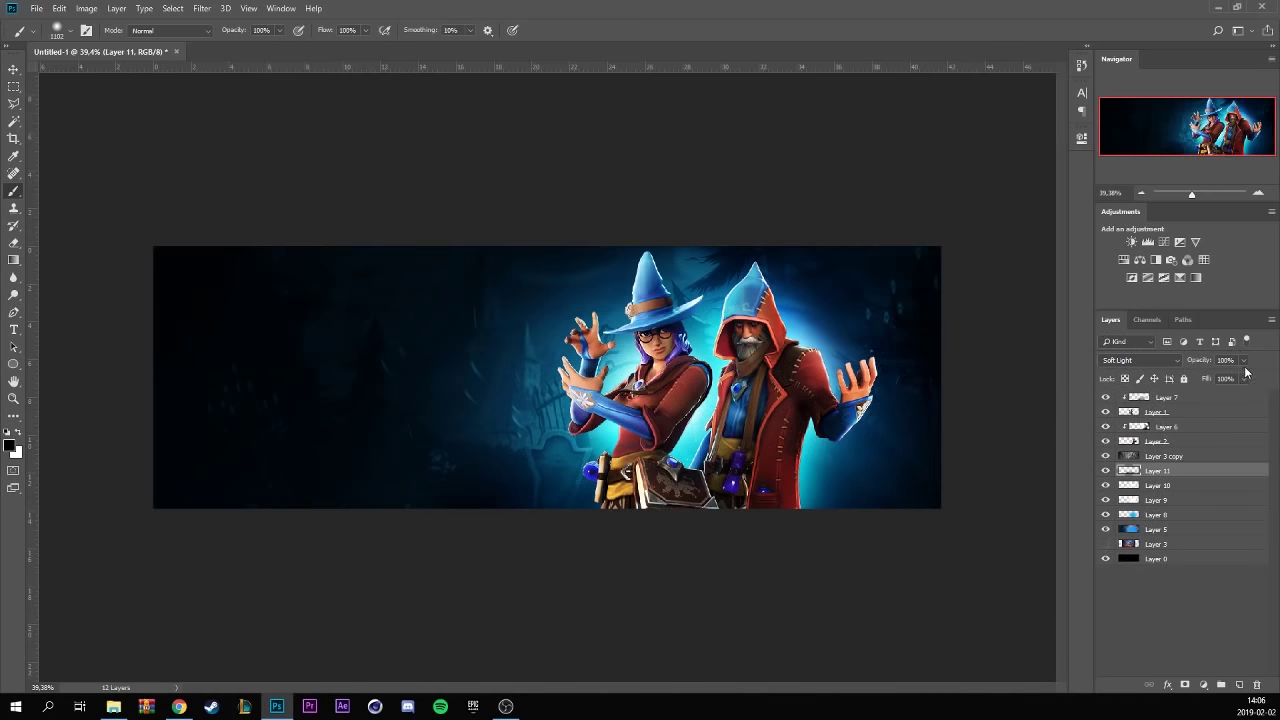
left_click(1244, 360)
left_click_drag(1250, 377, 1224, 377)
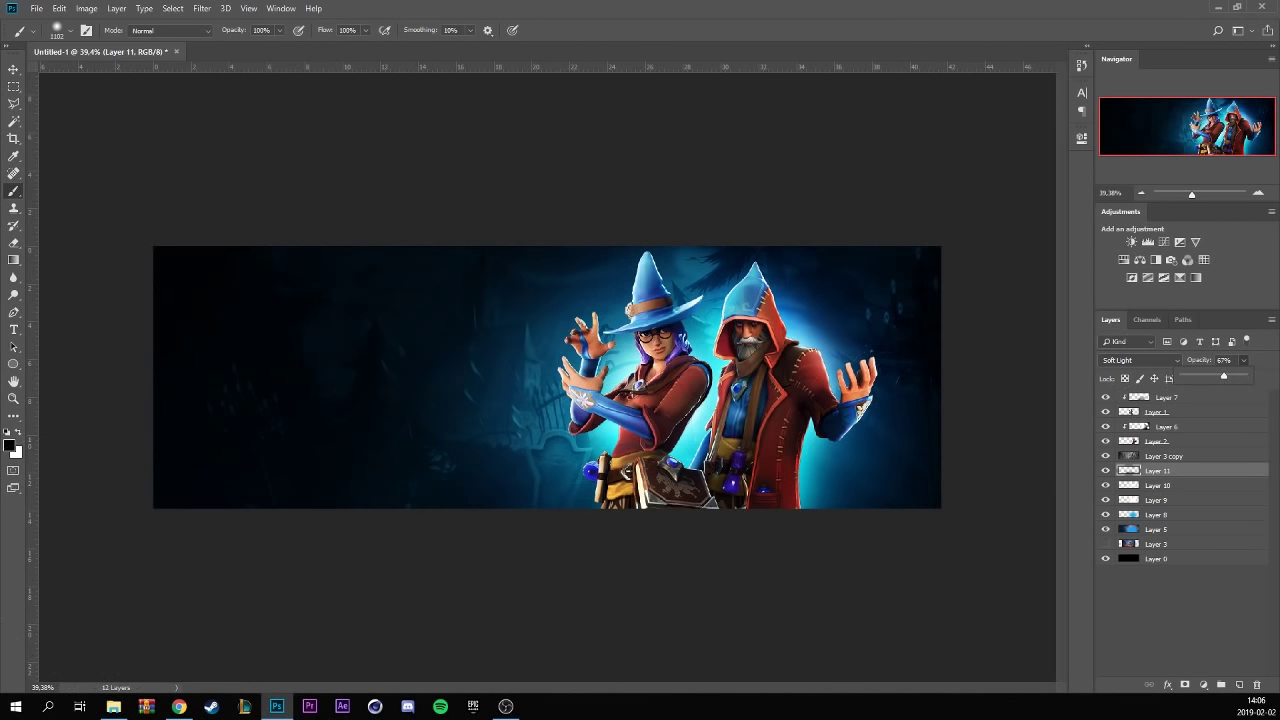
left_click(1140, 360)
left_click(1130, 522)
key("ctrl+shift+alt+n")
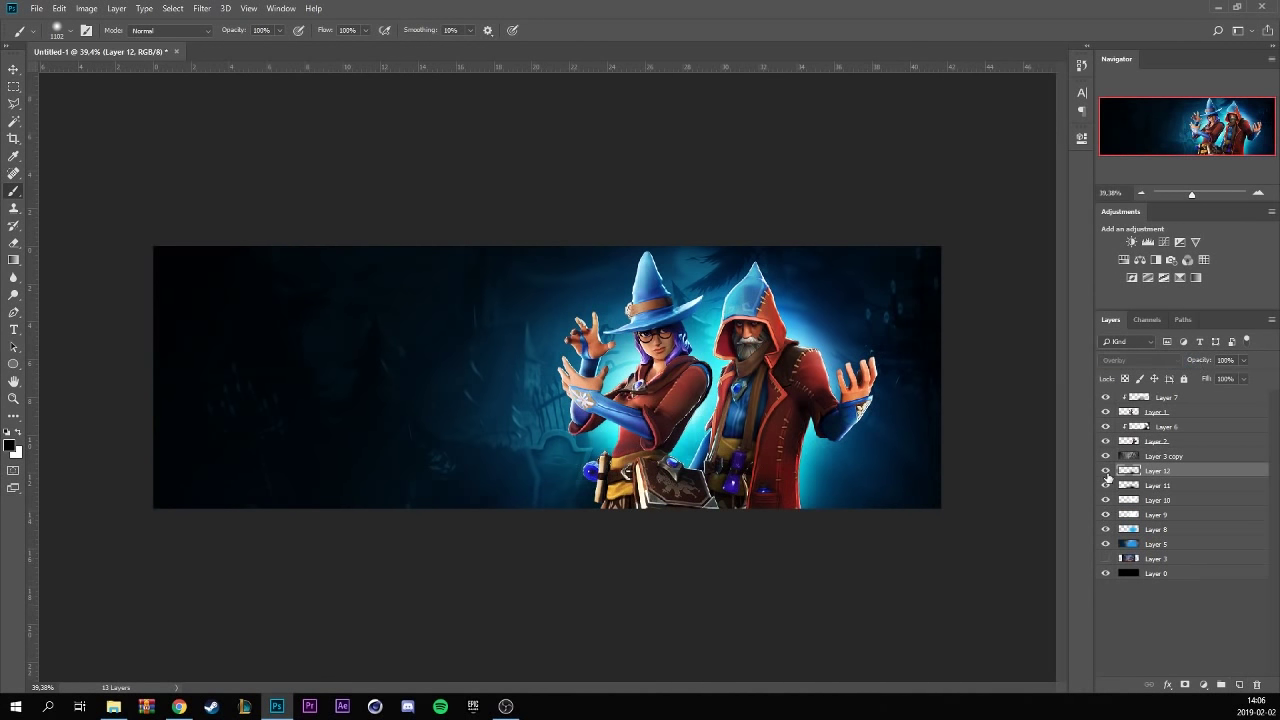
- Select Layer 9 with the Eraser, then add Layer 13 and move it between Layer 1 and Layer 6
left_click(1155, 514)
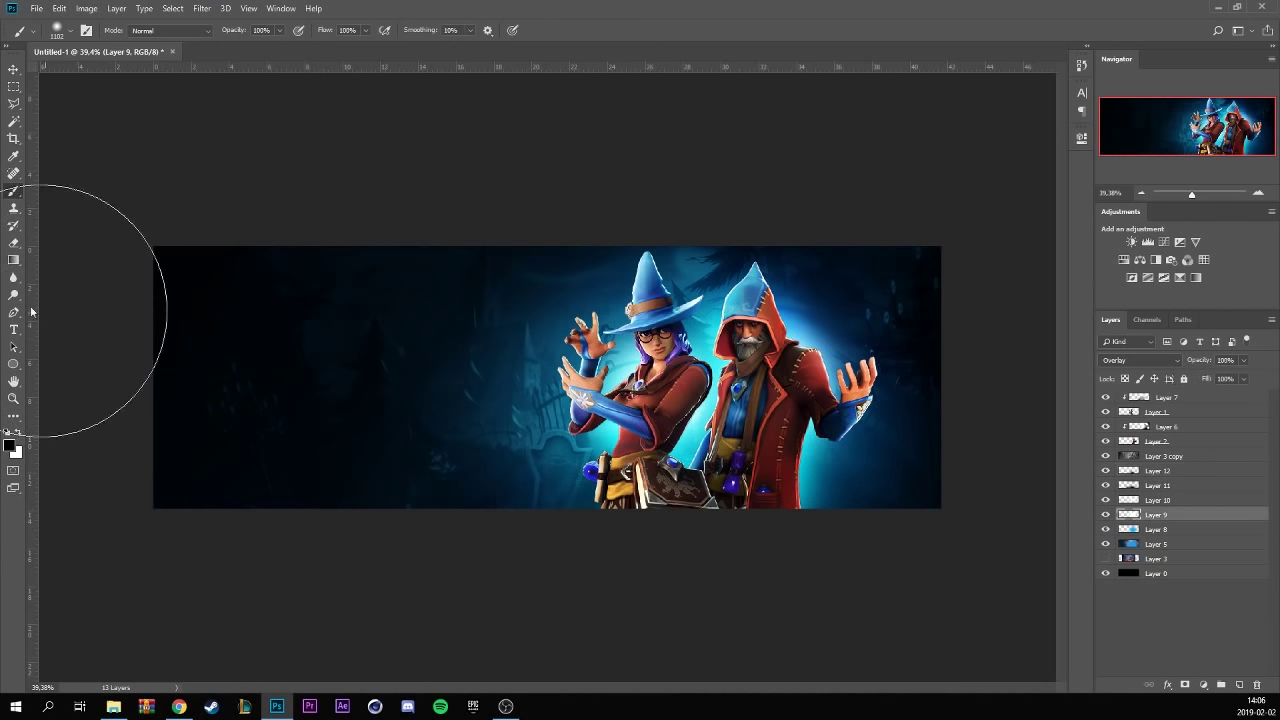
key("e")
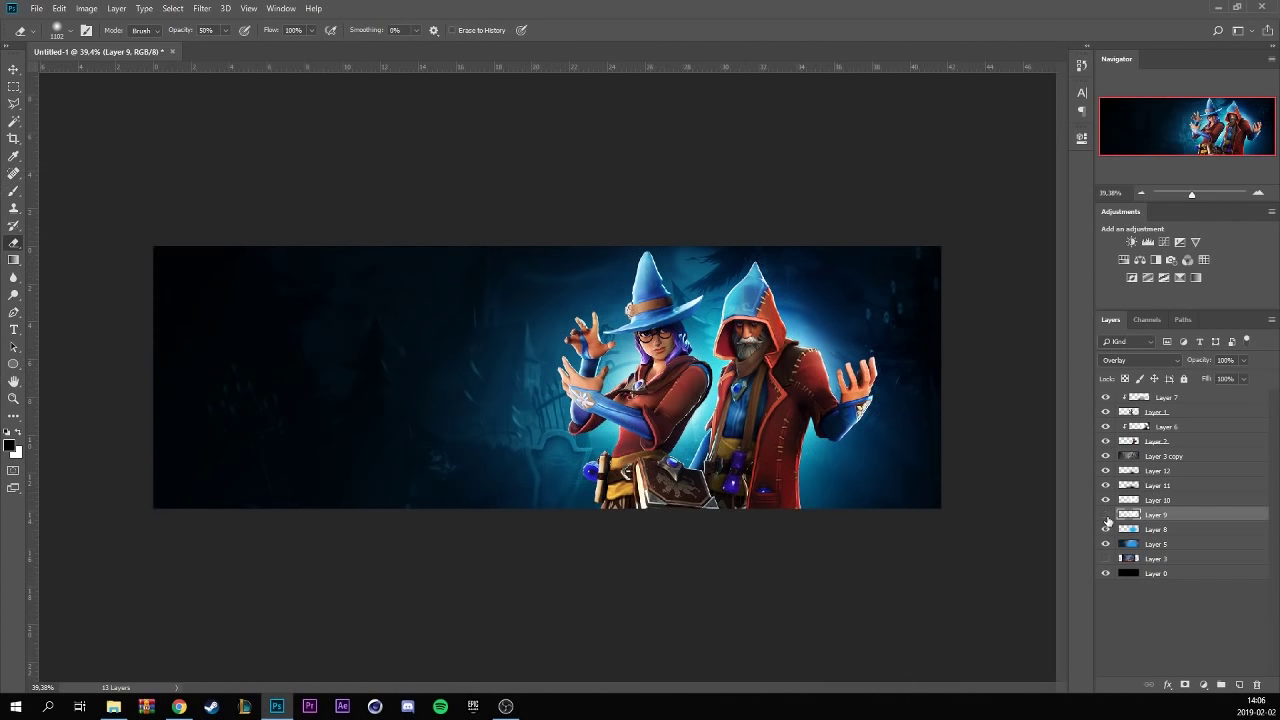
scroll(589, 466, "down", 5)
scroll(589, 466, "up", 4)
scroll(600, 512, "up", 3)
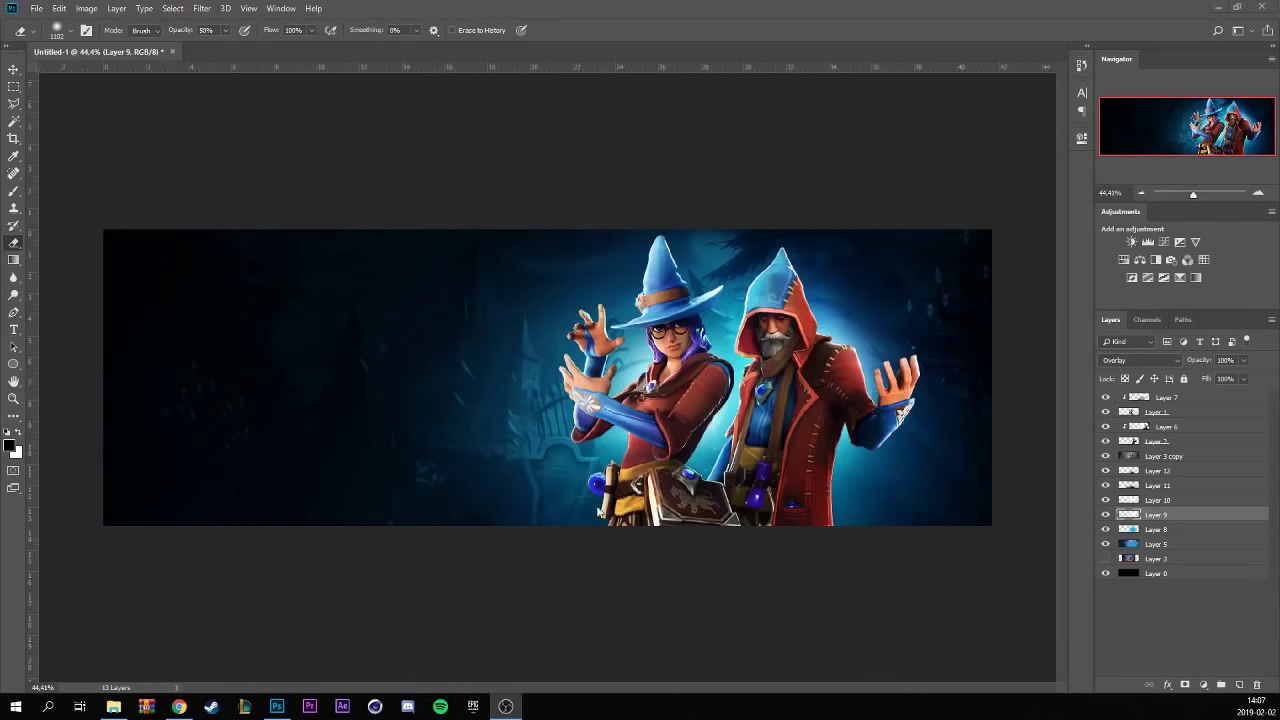
left_click(1210, 441)
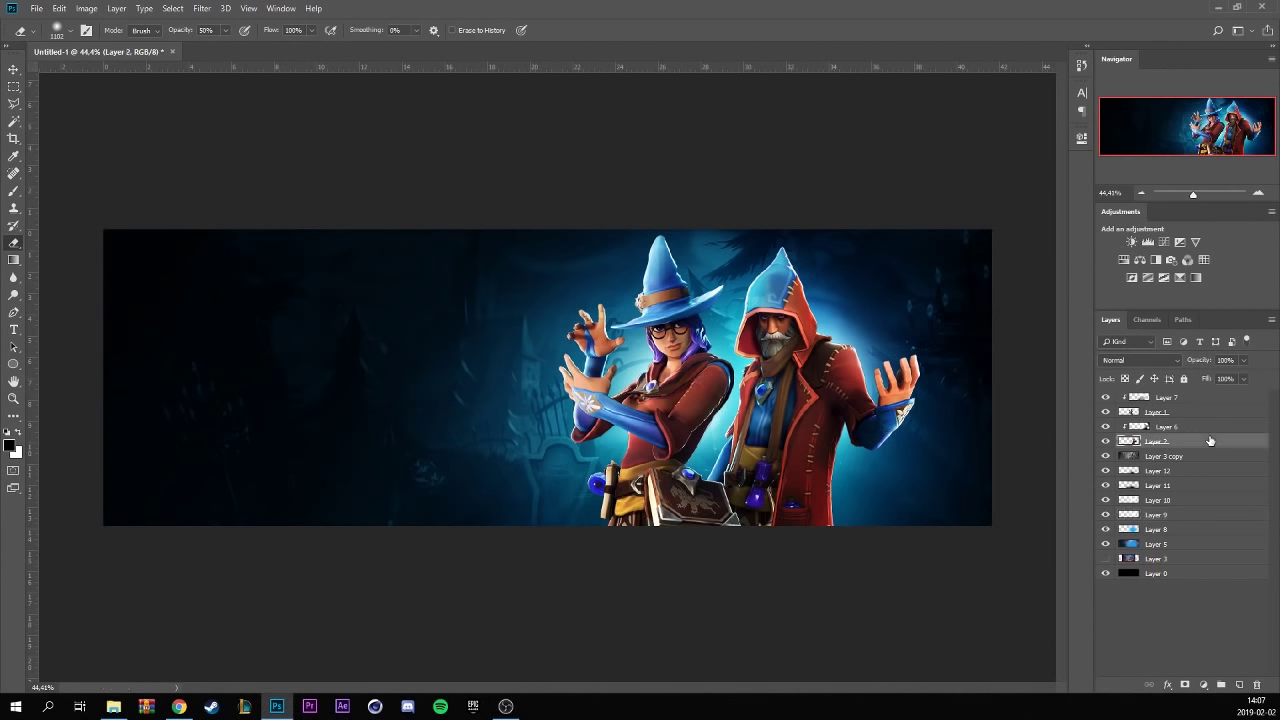
left_click(1240, 685)
left_click_drag(1186, 442, 1200, 420)
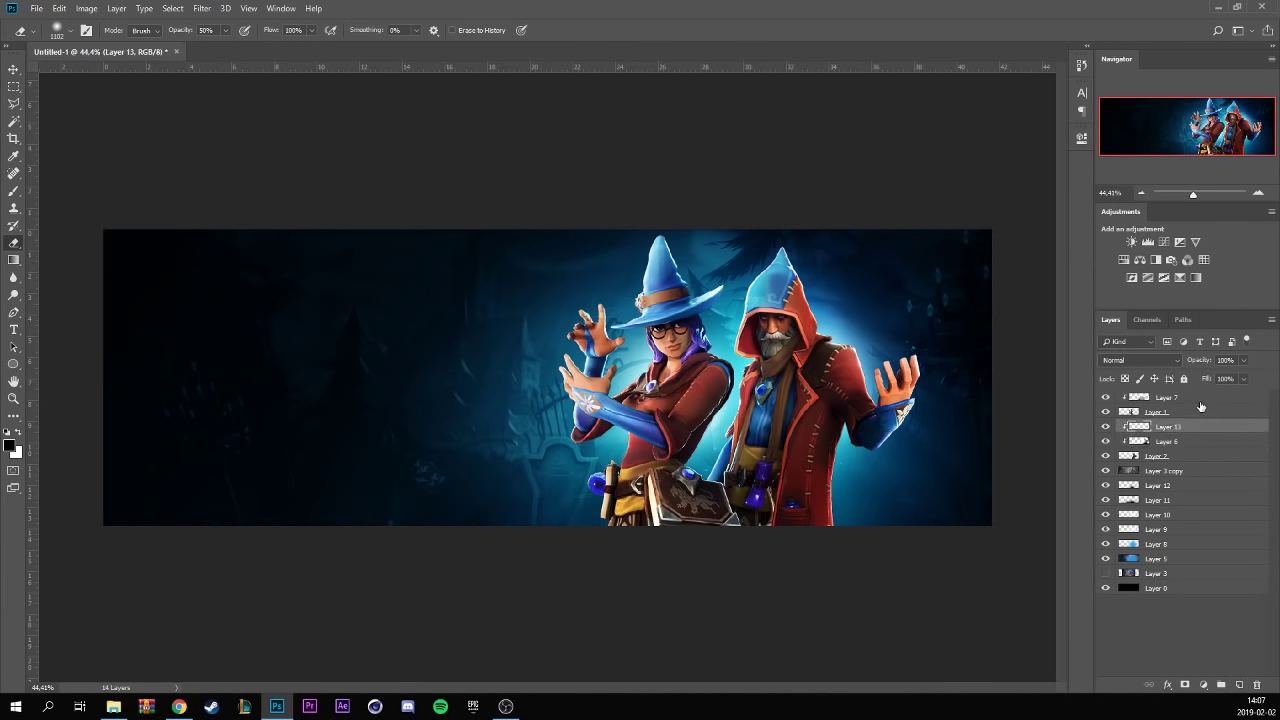
- Clip Layer 13 and add Layer 14 clipped to the layer below
left_click(1200, 398)
left_click(1237, 684)
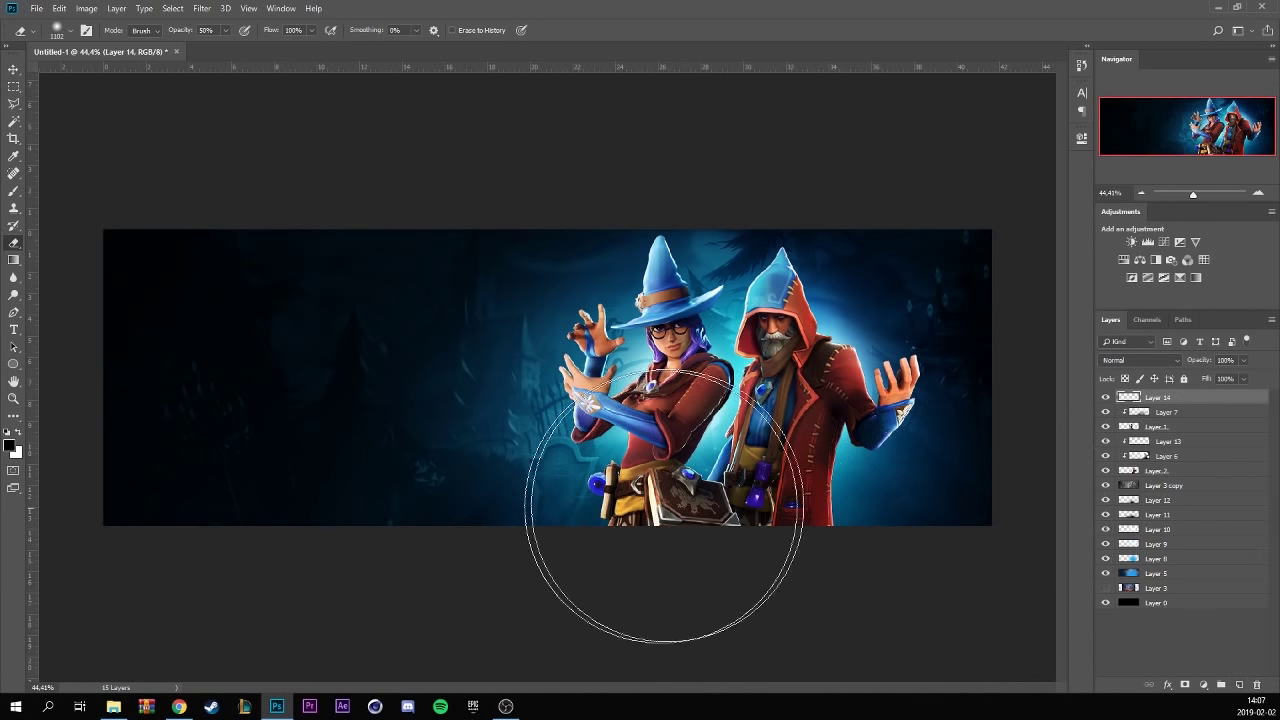
right_click(1210, 408)
left_click(1089, 385)
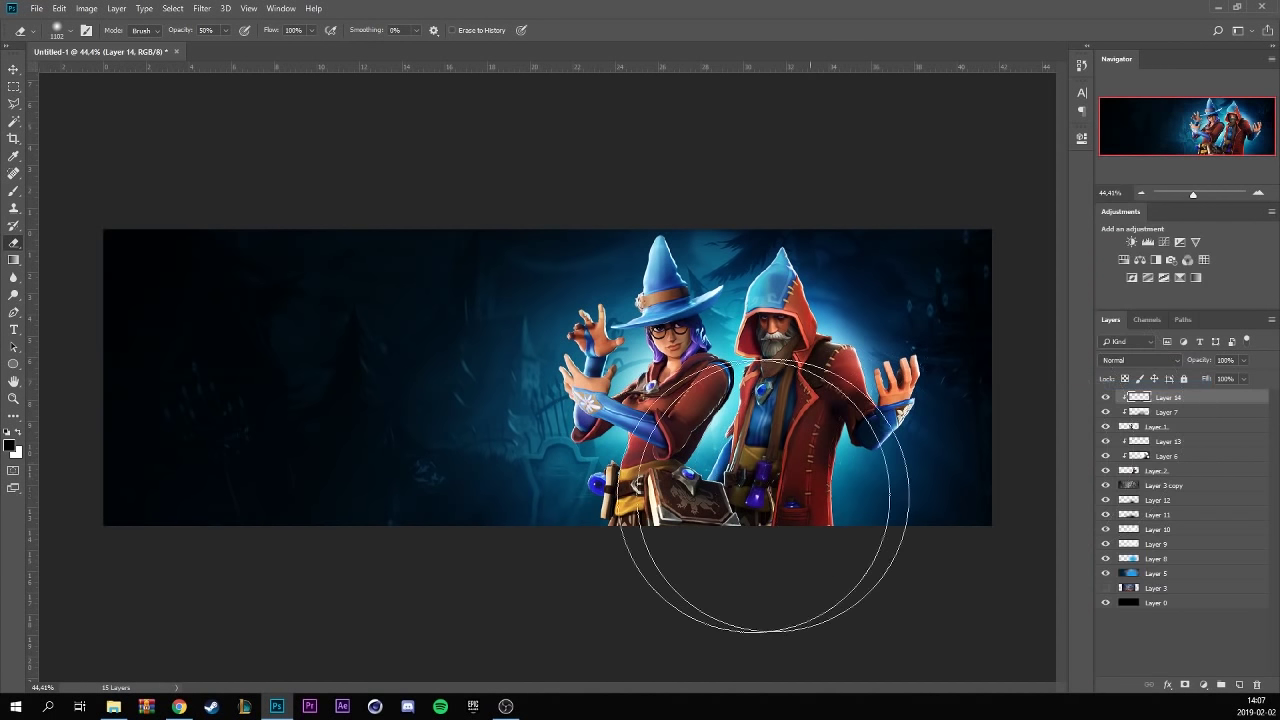
- Set the foreground colour to cyan #14bbe7 and the brush to 464 px
key("i")
left_click(9, 446)
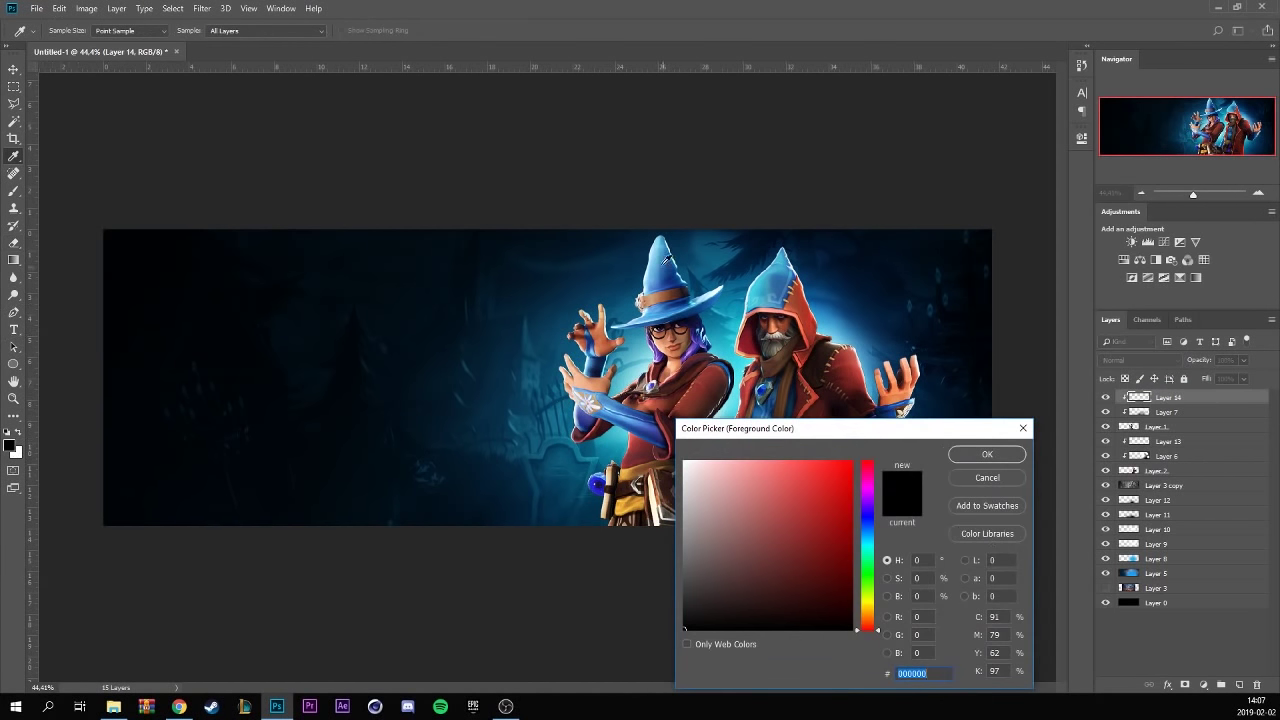
left_click(672, 263)
left_click(838, 476)
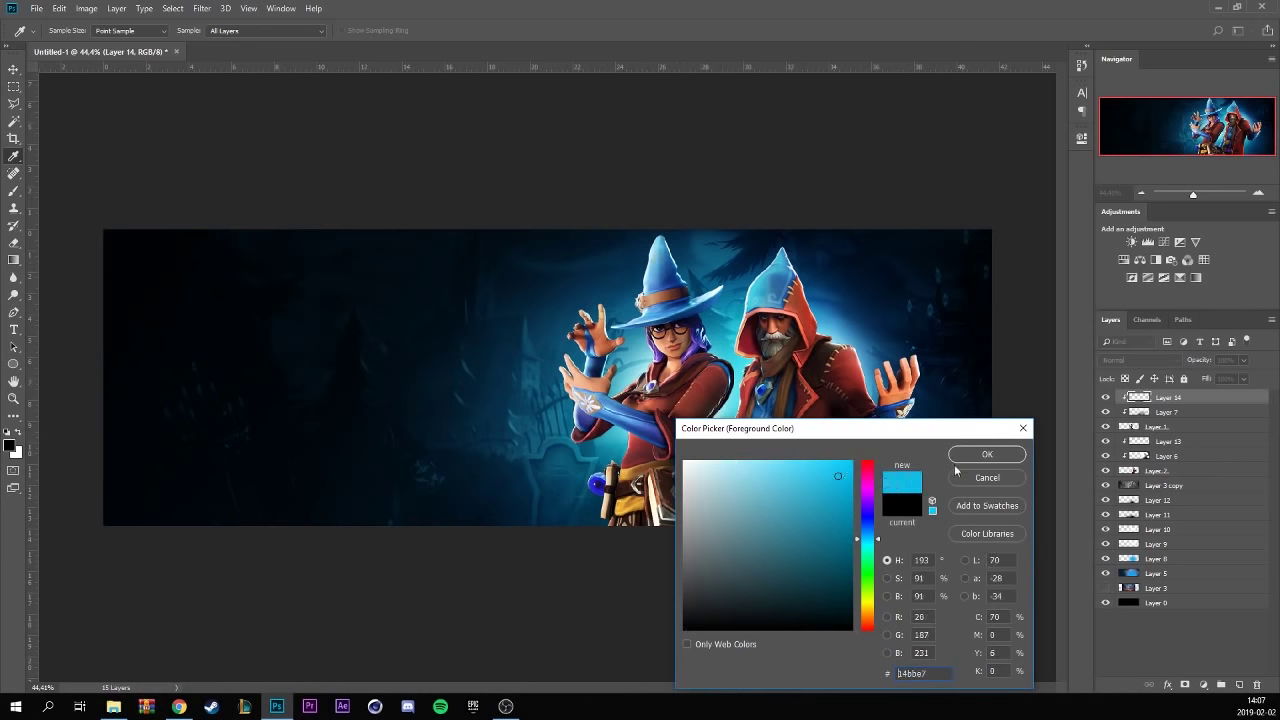
left_click(986, 454)
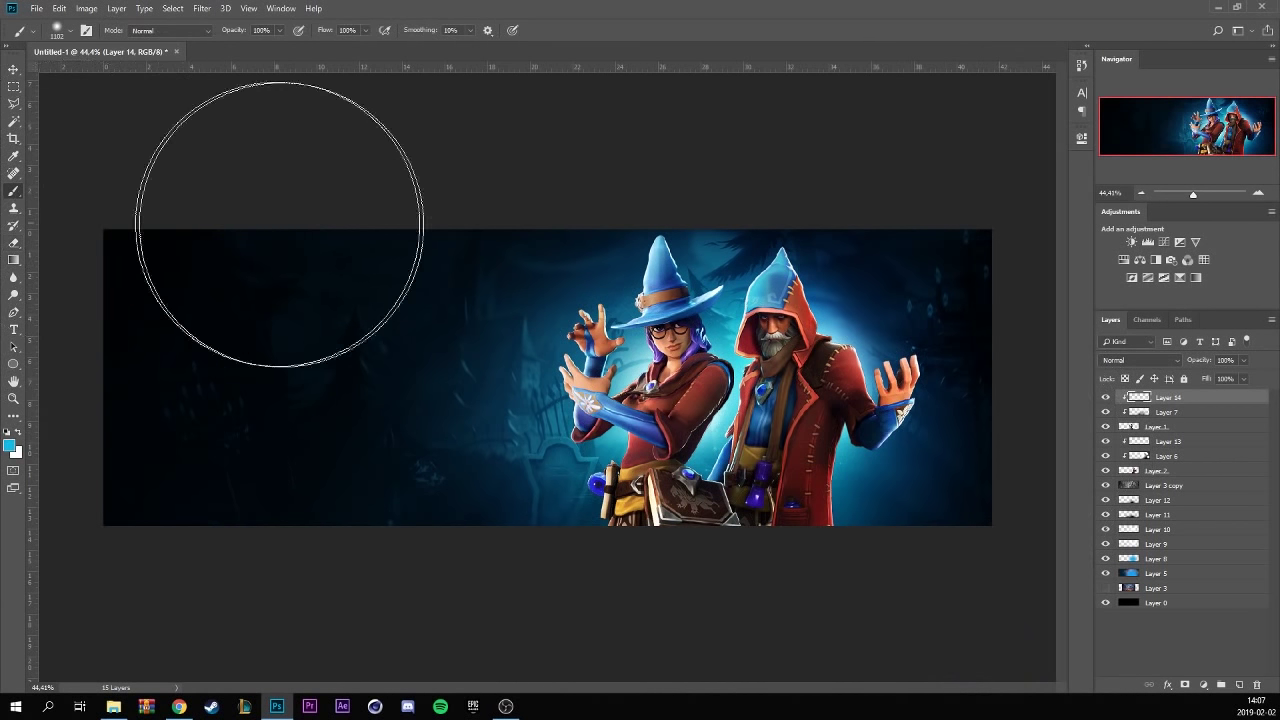
left_click(59, 31)
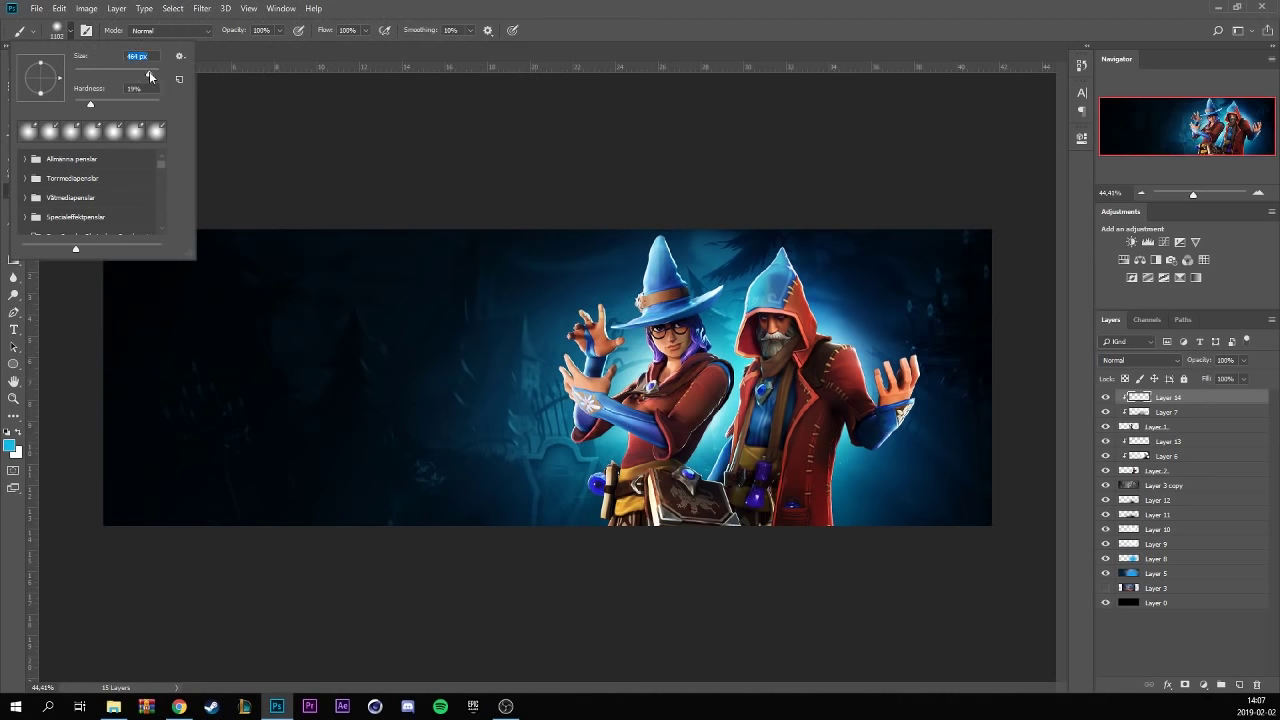
left_click(588, 271)
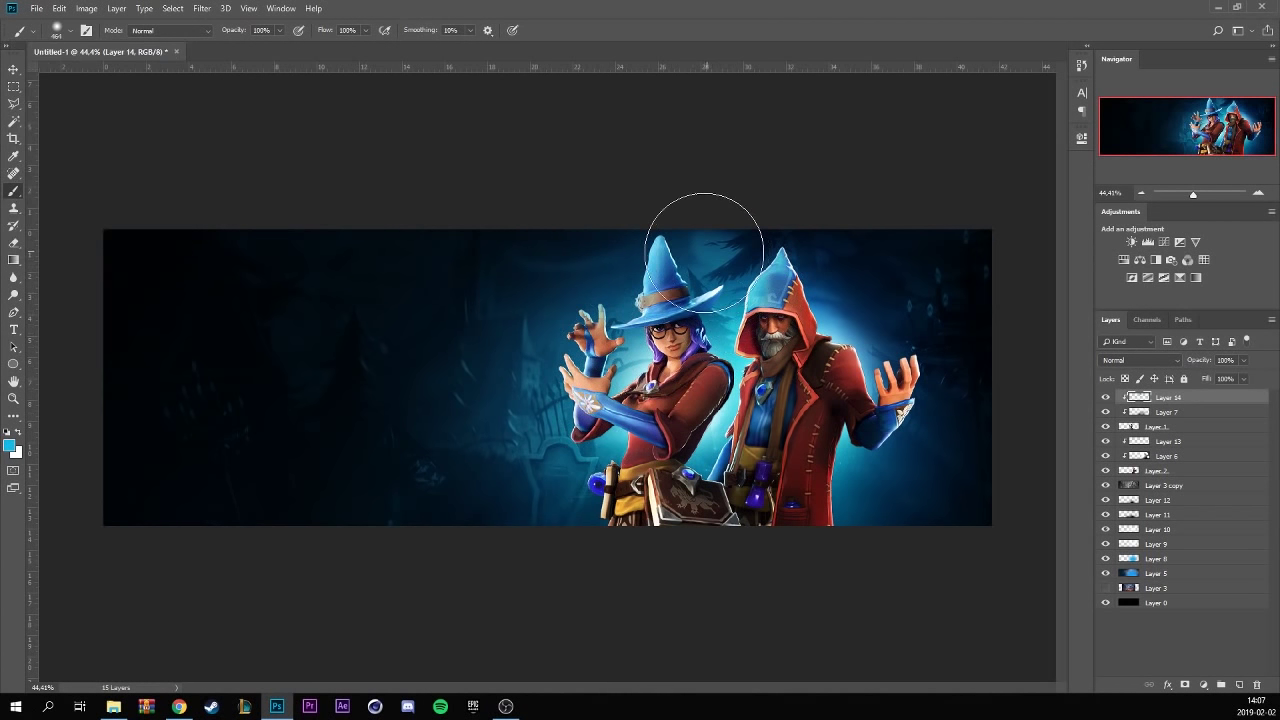
- Paint cyan glow on the woman's torso, face and belt and beside the man, then add Layer 15
left_click_drag(700, 330, 720, 400)
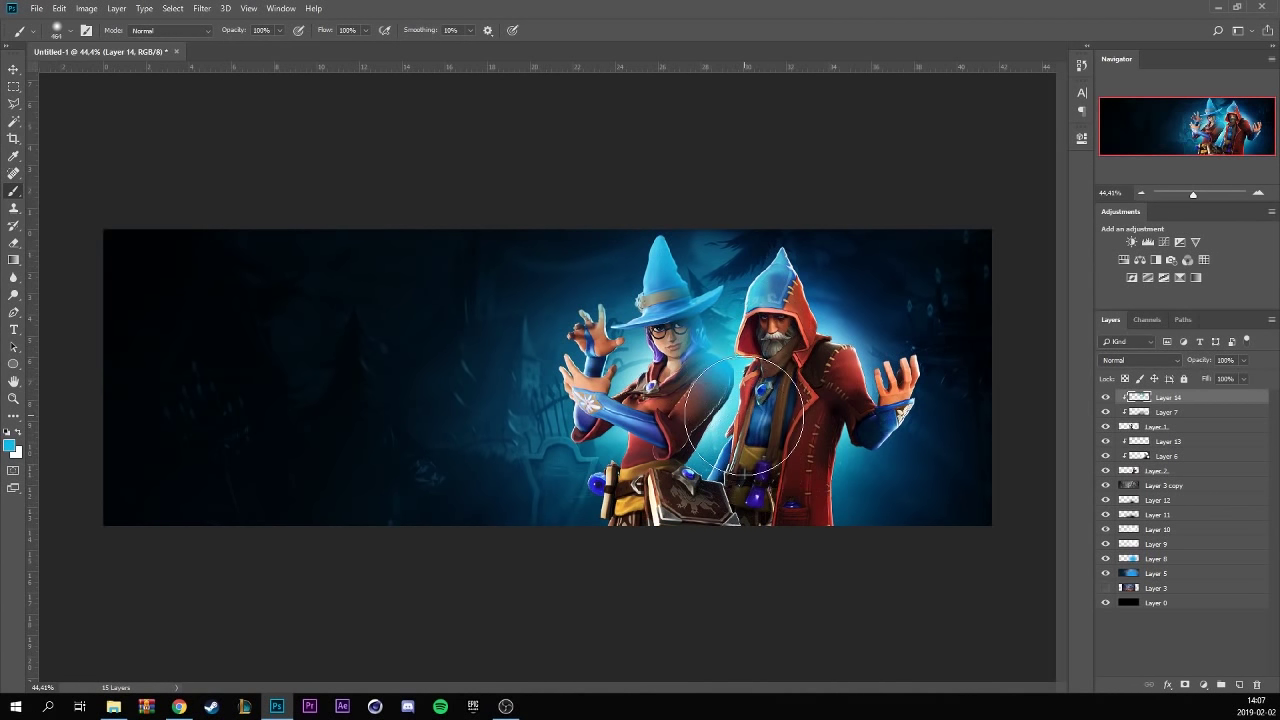
left_click_drag(700, 290, 690, 325)
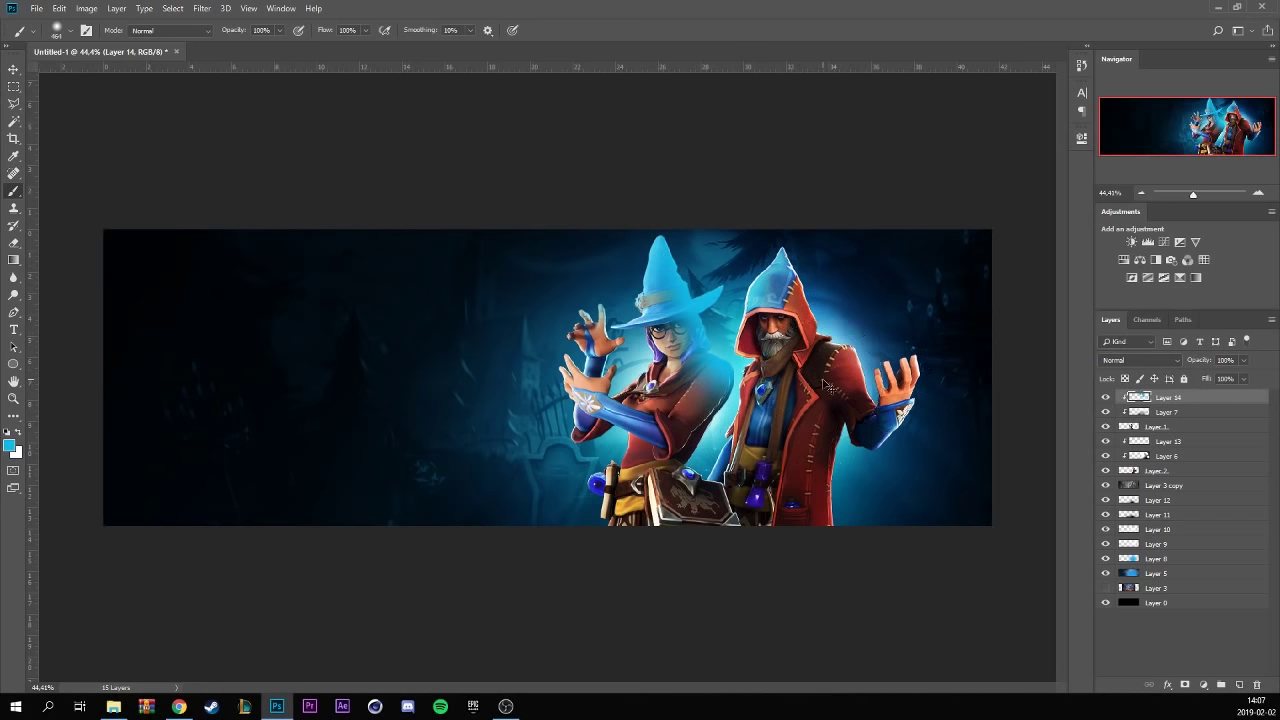
left_click_drag(543, 457, 650, 480)
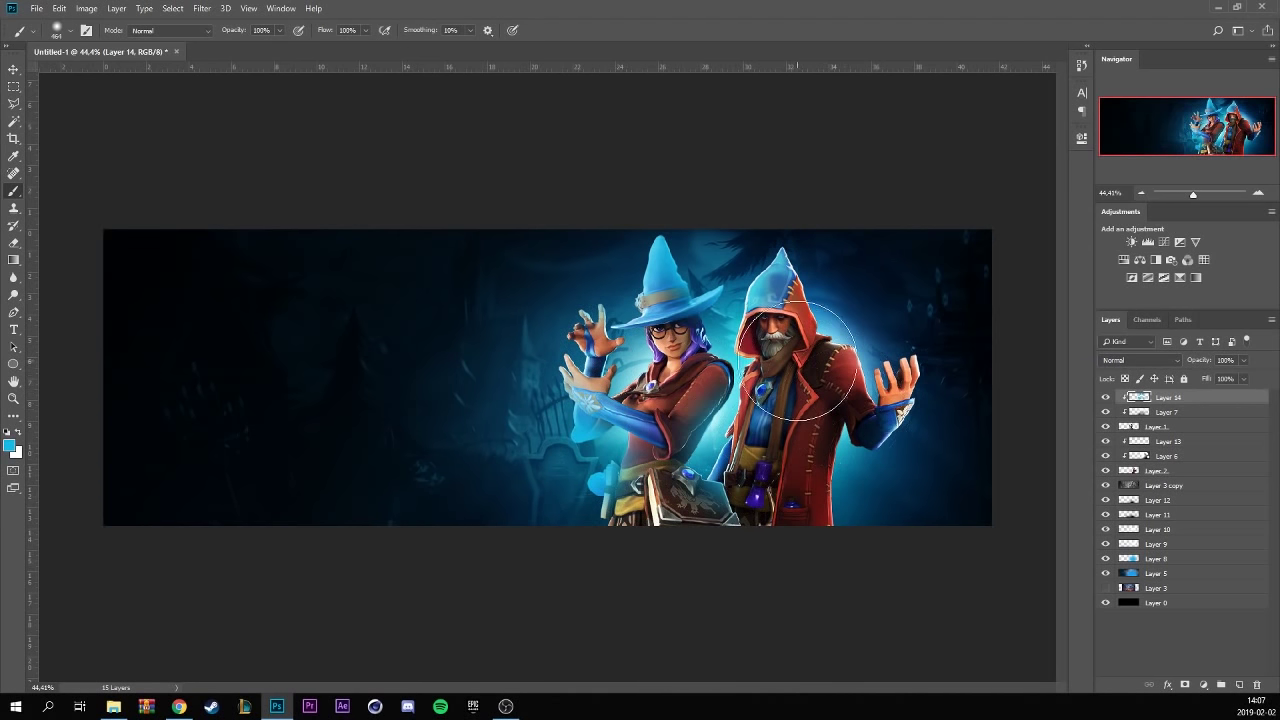
left_click(1168, 441)
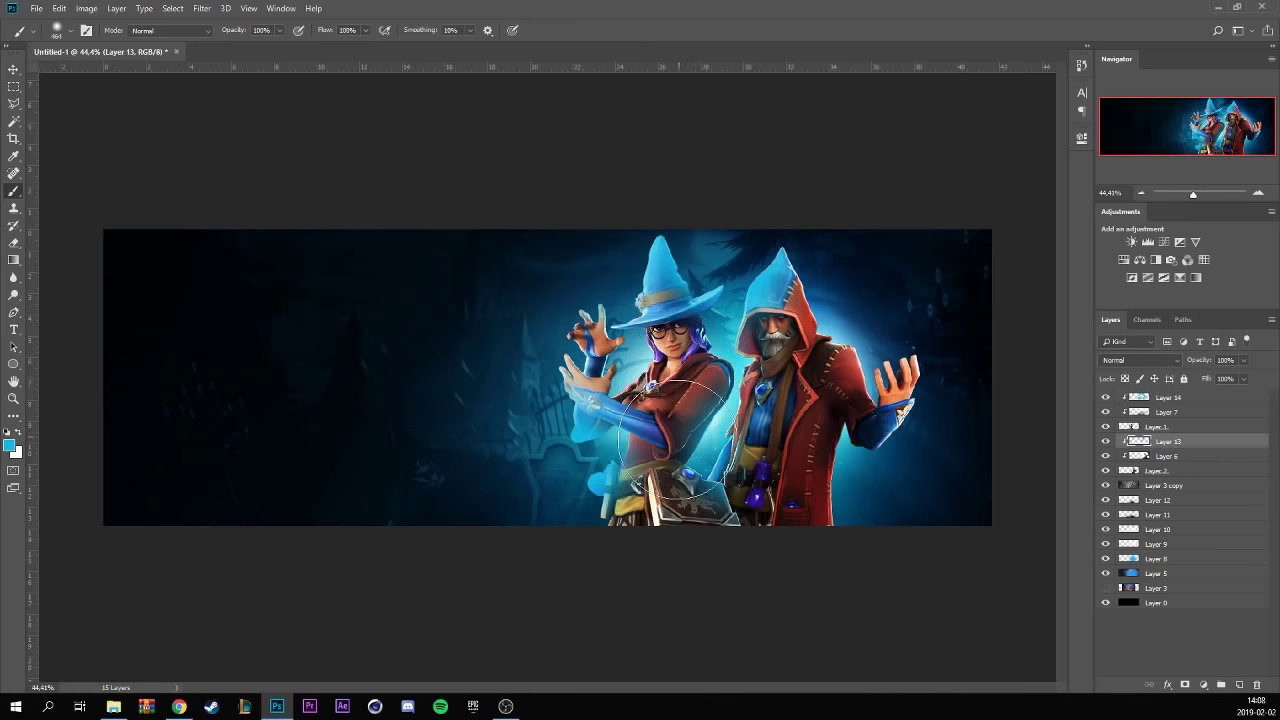
left_click_drag(830, 470, 894, 500)
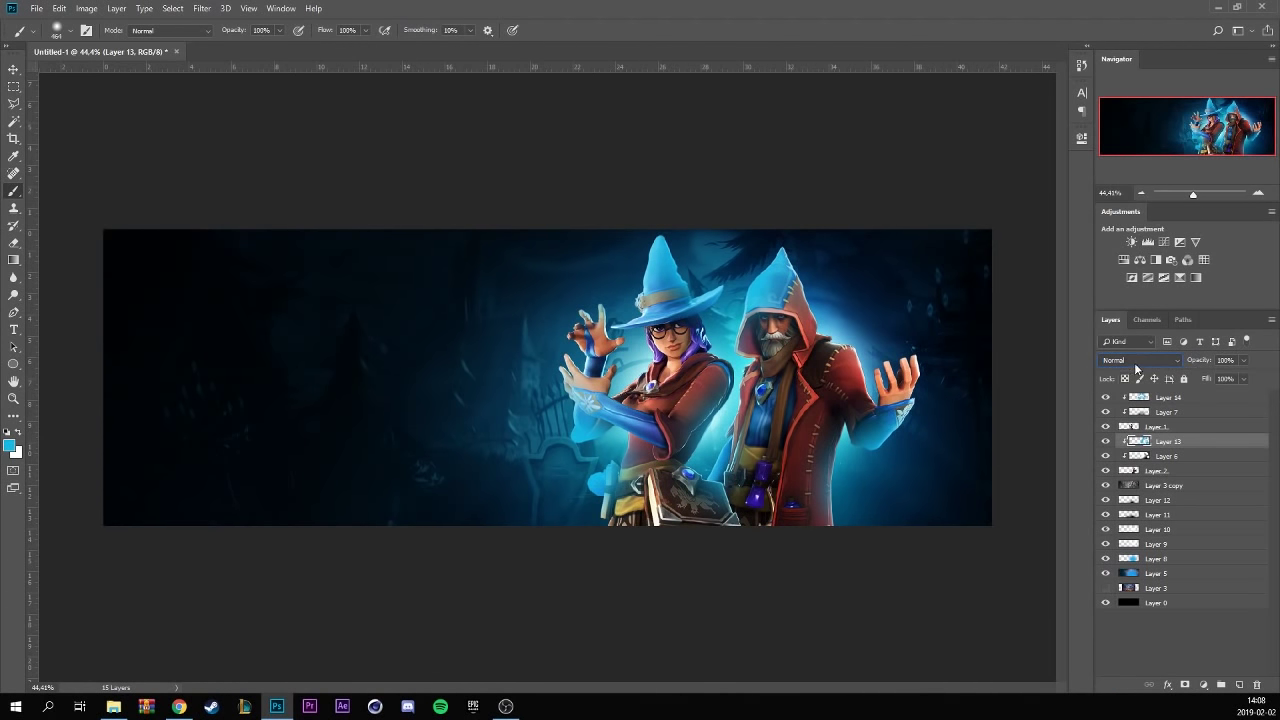
scroll(1136, 362, "down", 12)
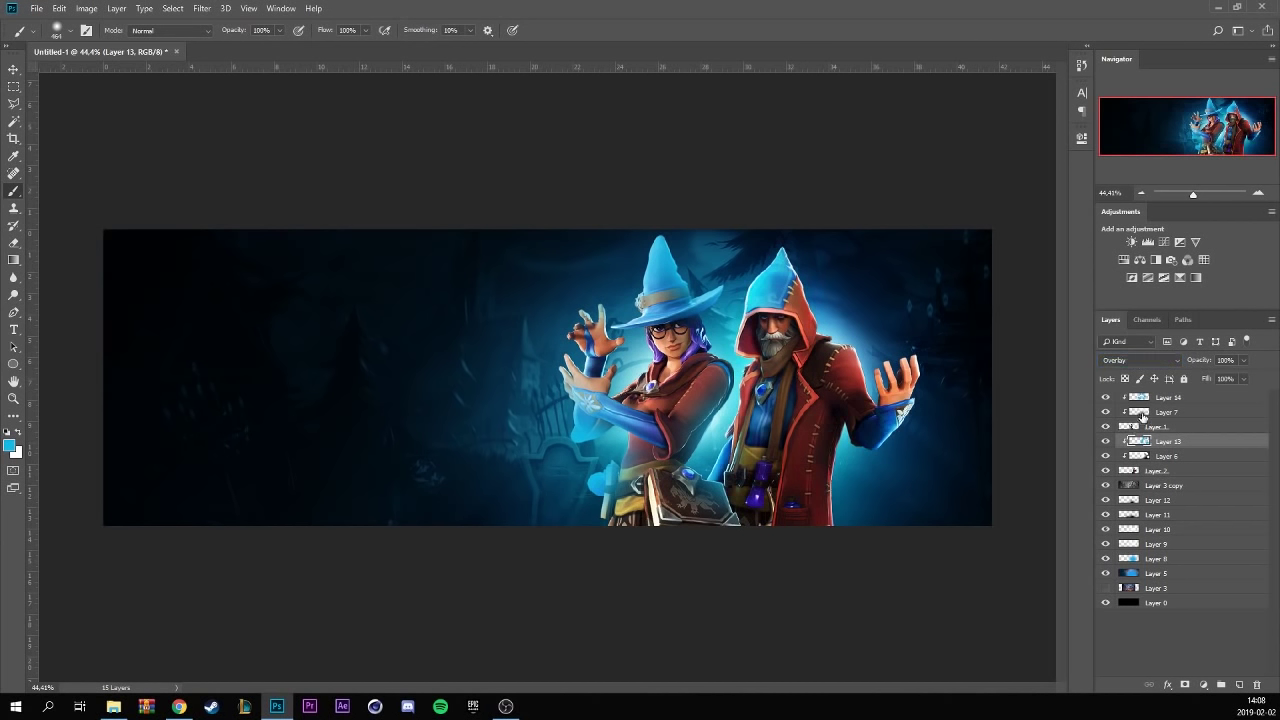
left_click(1165, 397)
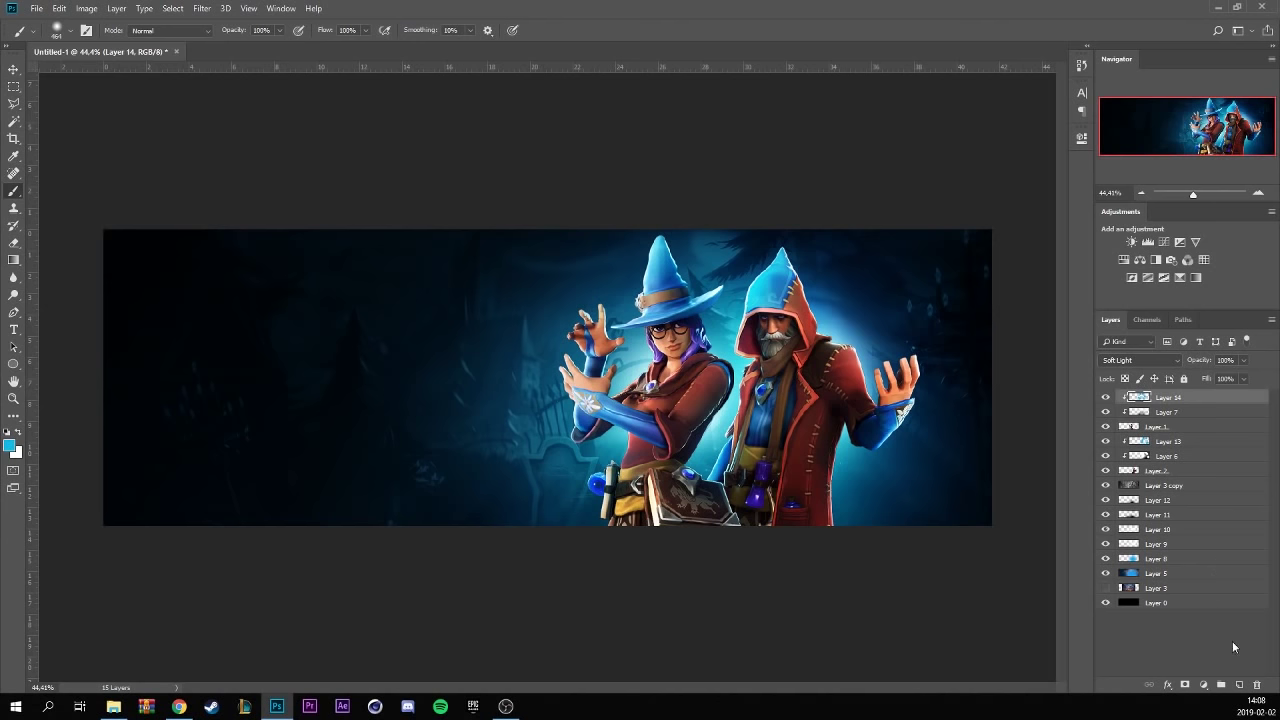
left_click(1240, 685)
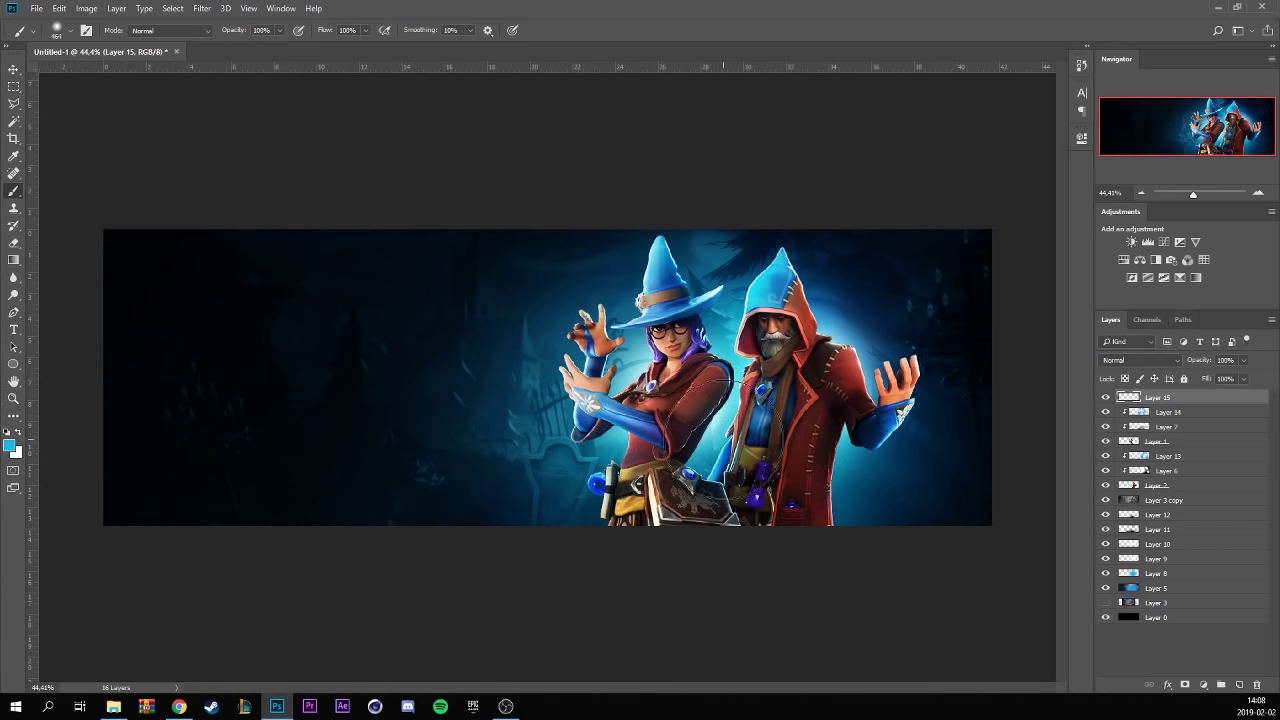
- Dab blue glow over both wizards' faces, hands and hat on Layer 15, blended as Screen
left_click(720, 445)
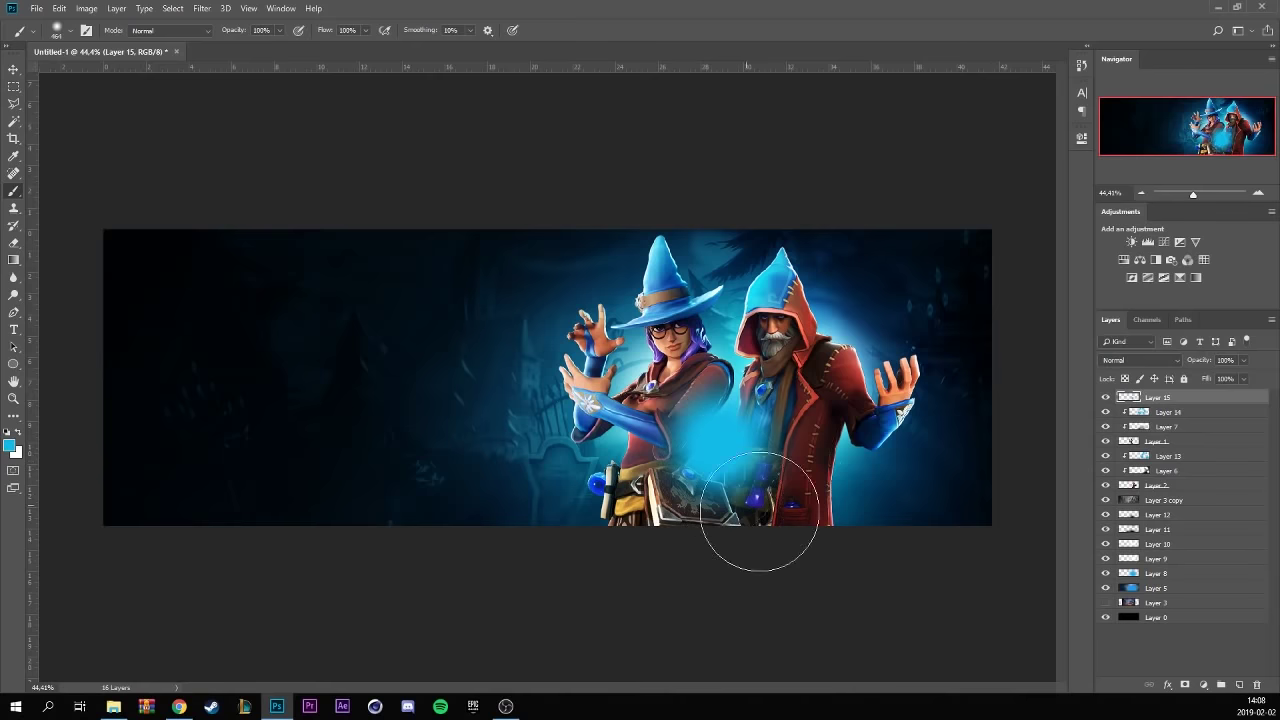
left_click(738, 310)
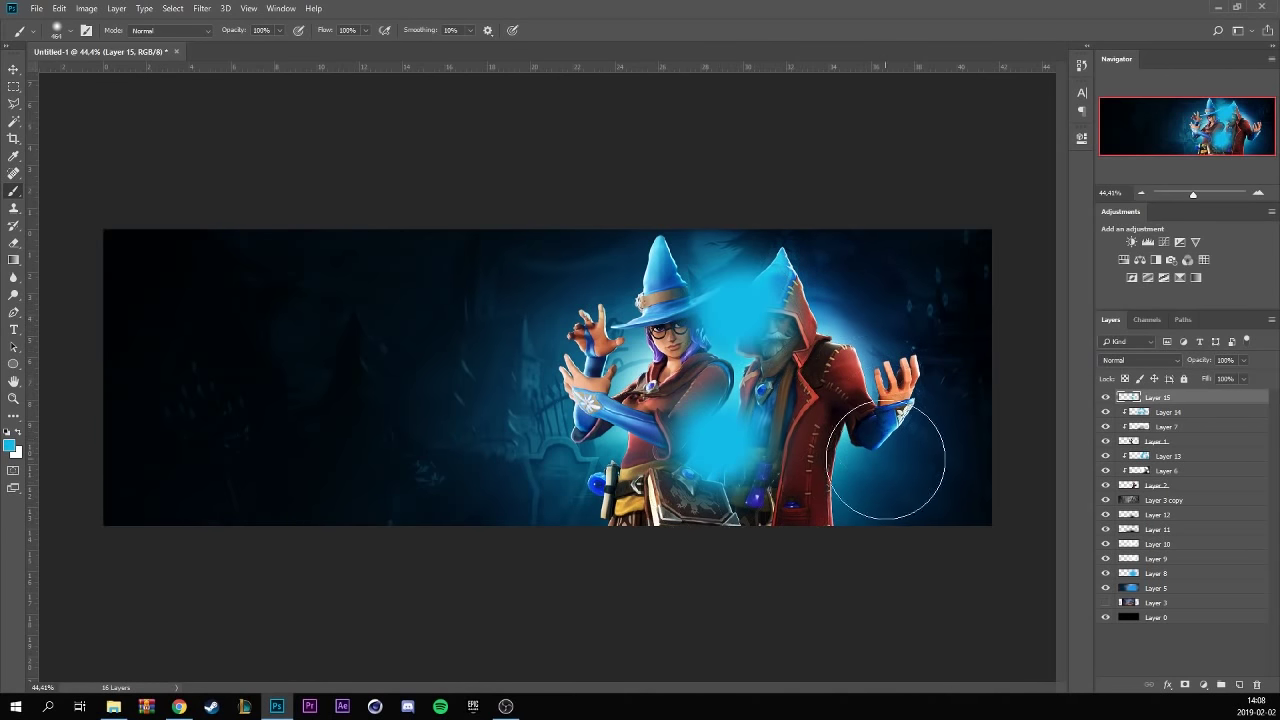
left_click(893, 430)
left_click(602, 395)
left_click(652, 285)
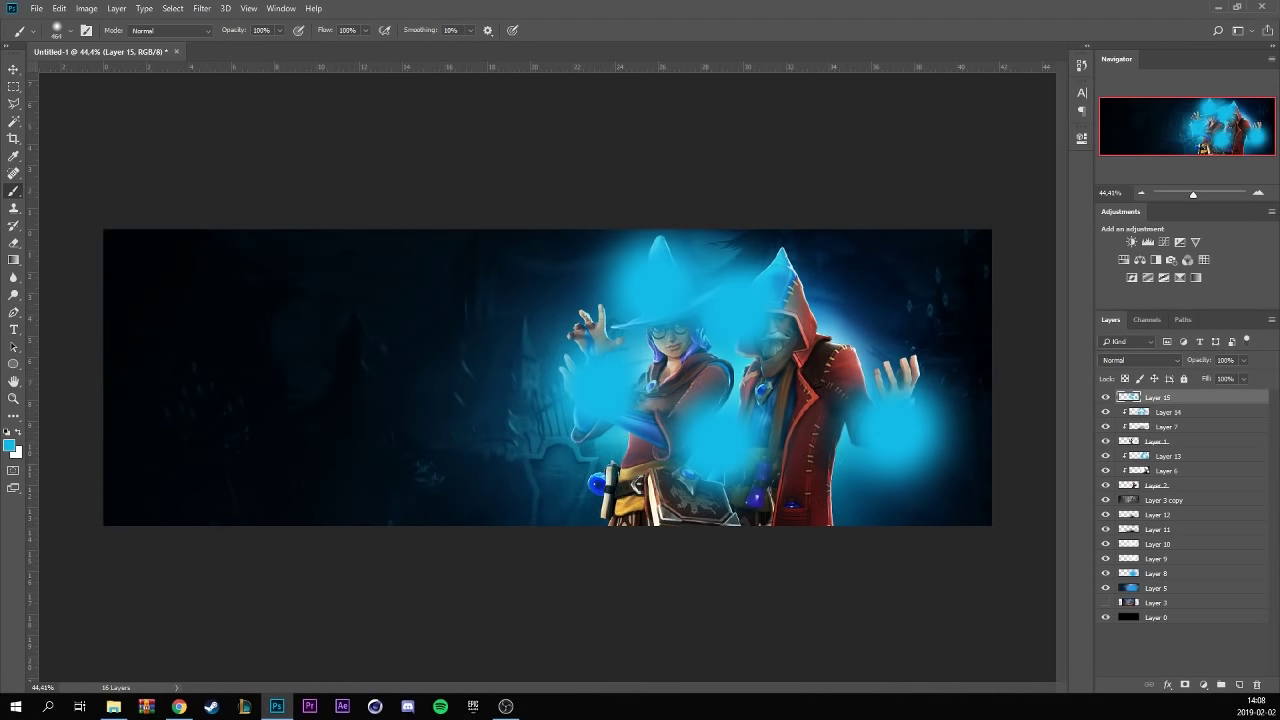
left_click(1140, 361)
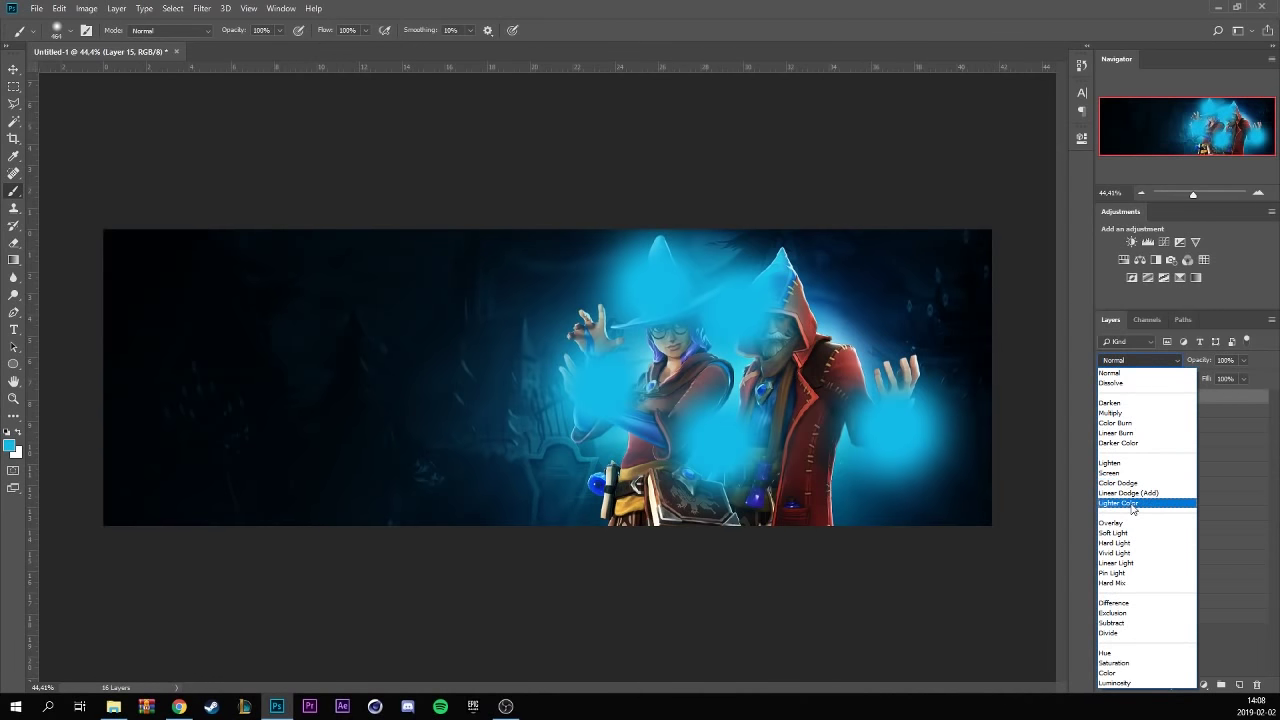
left_click(1127, 474)
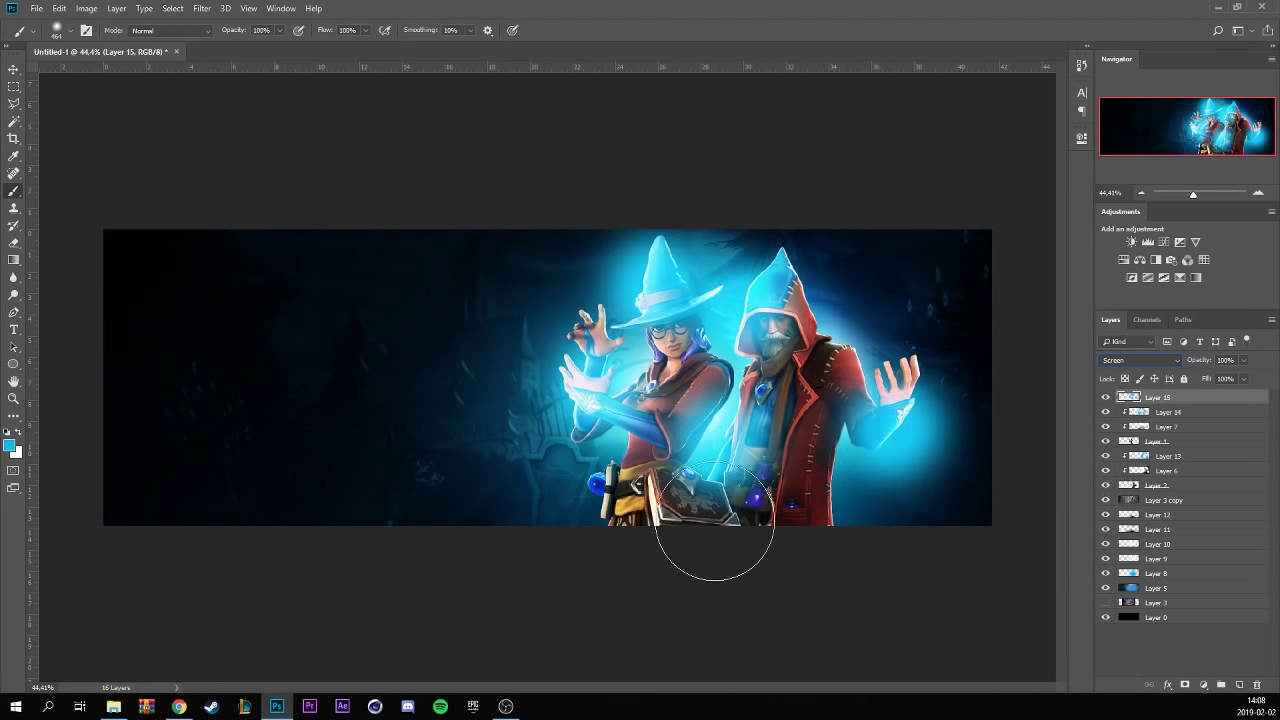
- Erase excess glow around the raised hand and the female wizard's hands
left_click(13, 242)
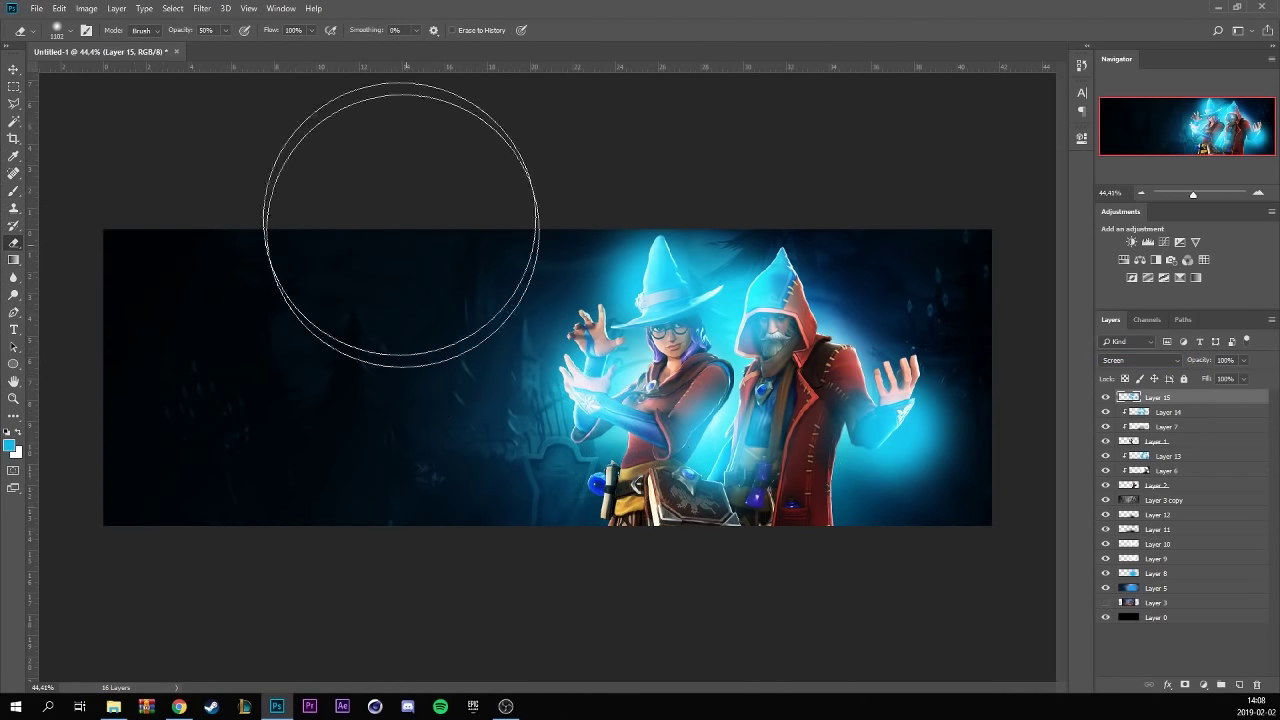
left_click_drag(957, 443, 960, 503)
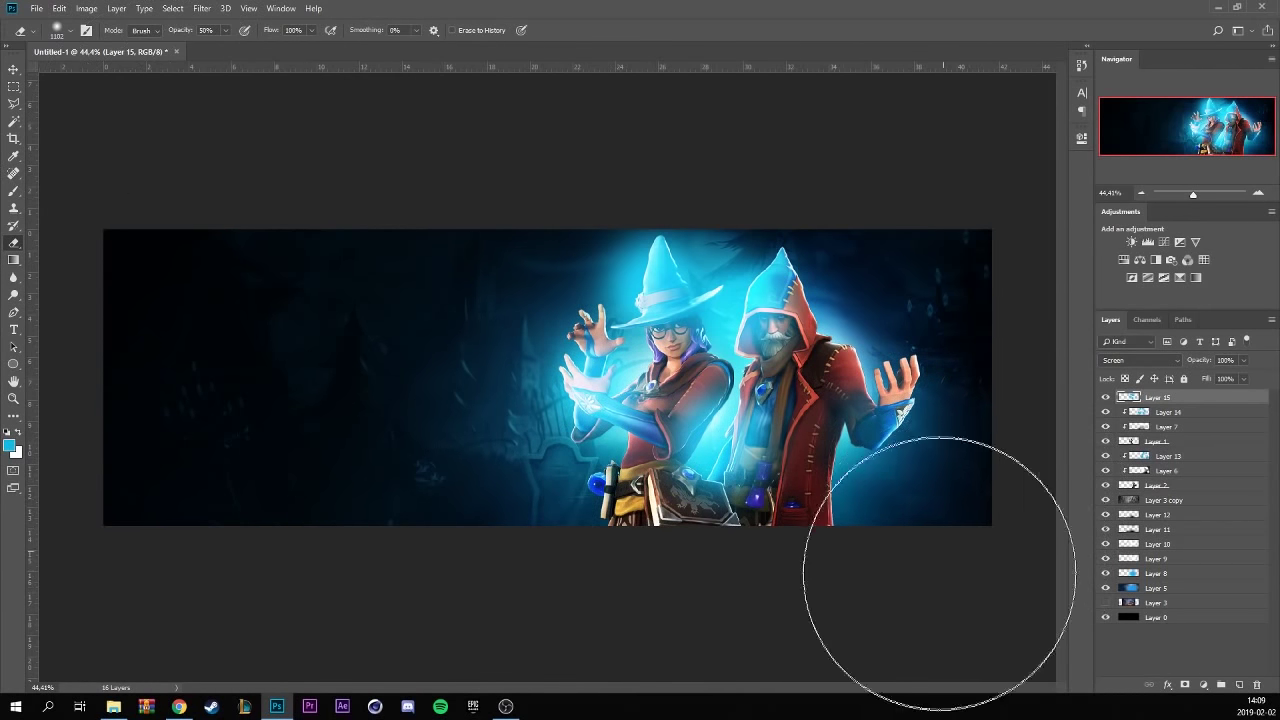
mouse_move(737, 557)
left_mouse_down()
mouse_move(545, 455)
mouse_move(820, 333)
left_mouse_up()
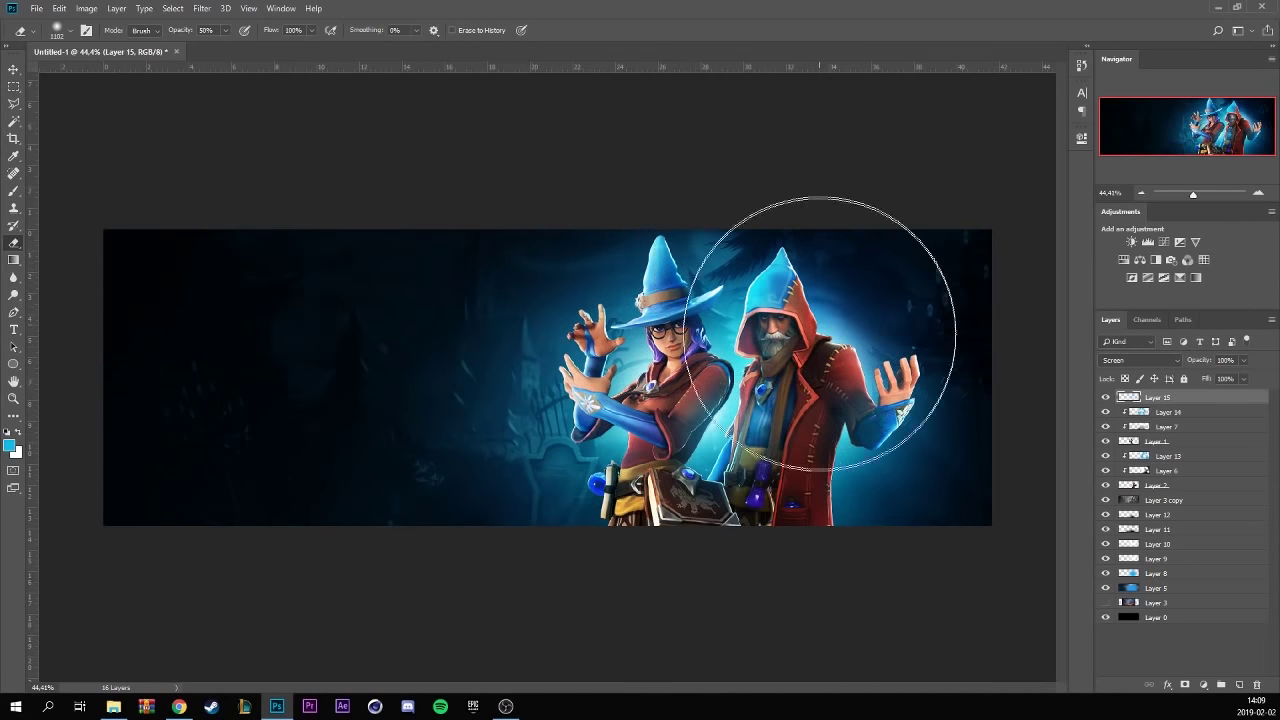
- Group Layers 2 through 14 into Group 1 with Ctrl+G, then select Layer 3 copy
left_click(1106, 397)
left_click(1106, 397)
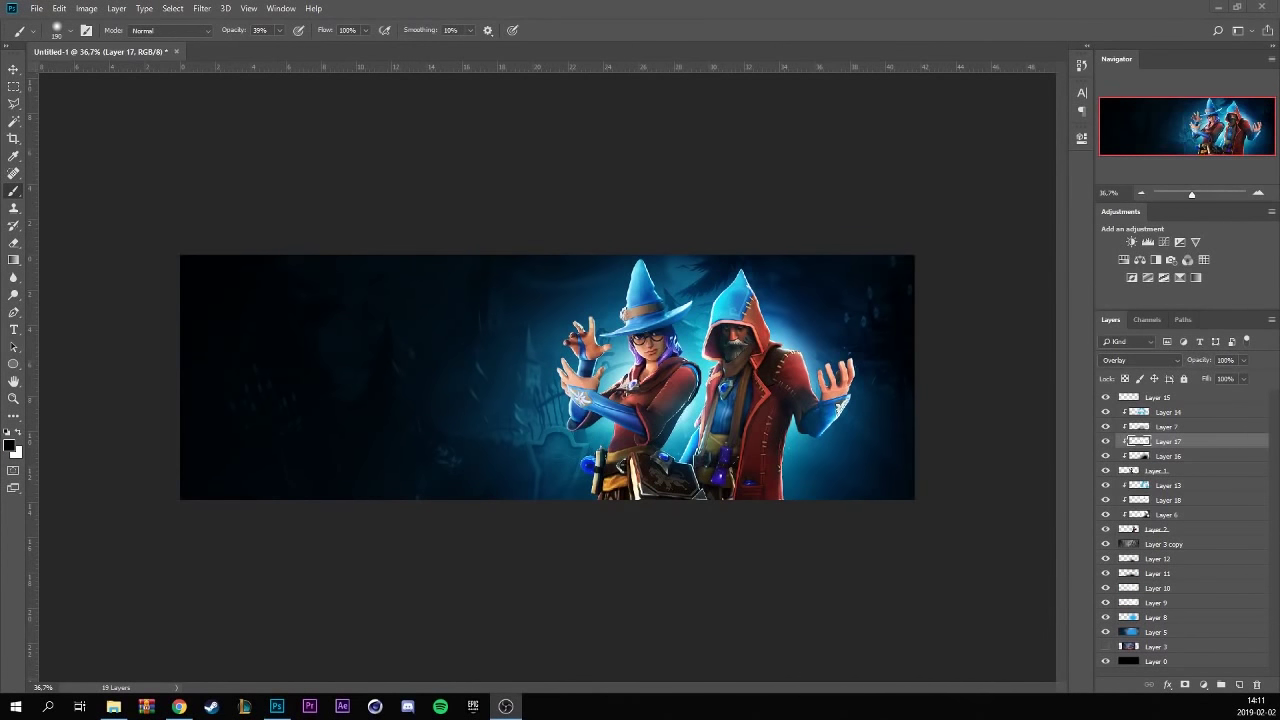
left_click(1190, 534)
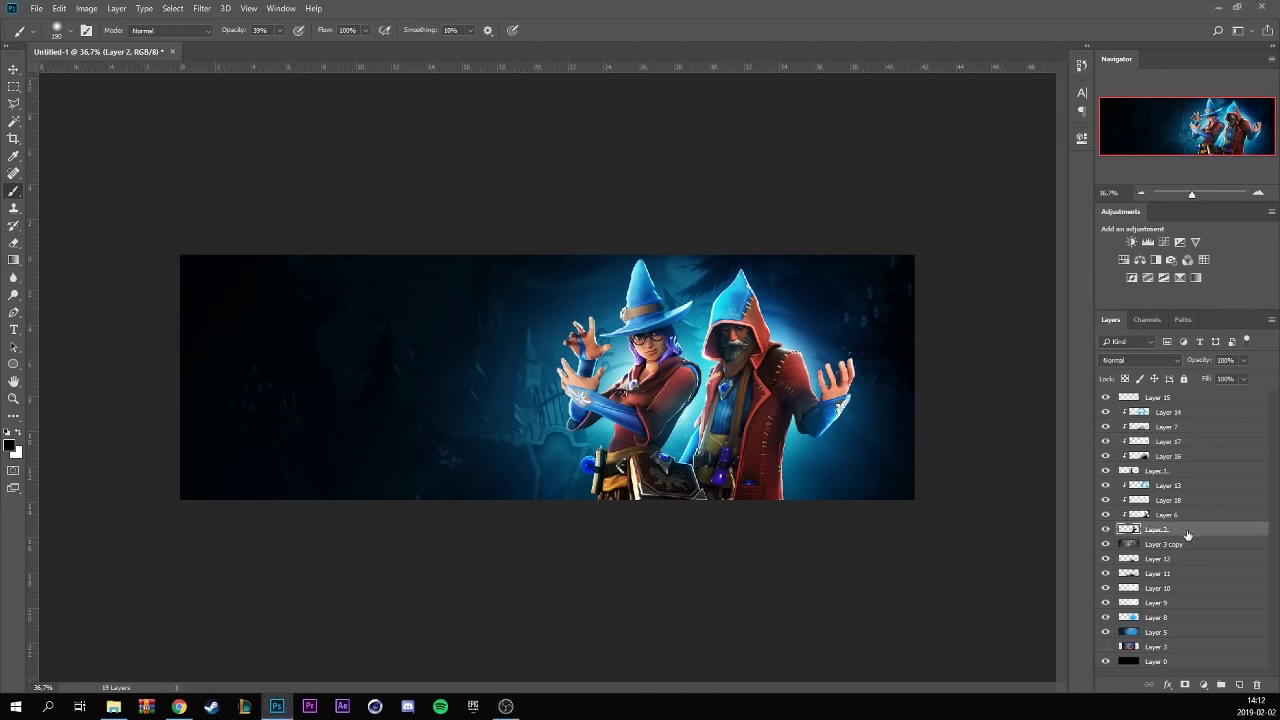
left_click(1220, 411, "shift")
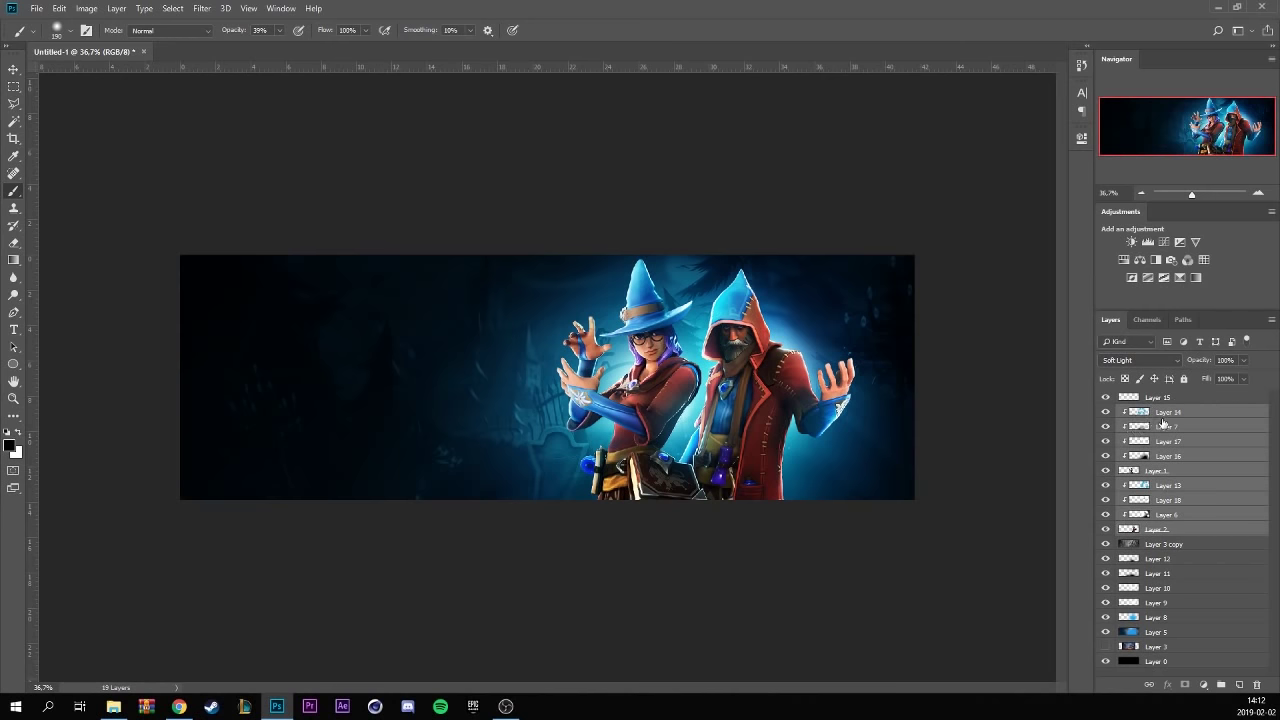
key("ctrl+g")
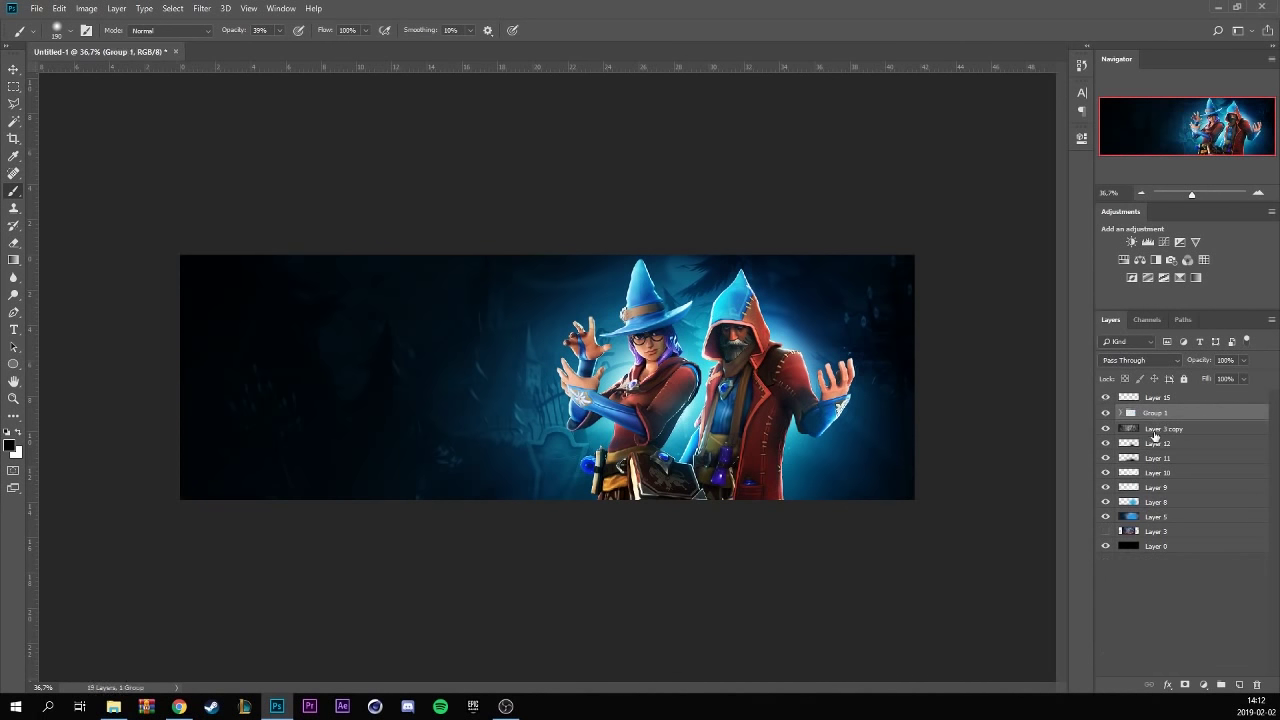
left_click(1157, 430)
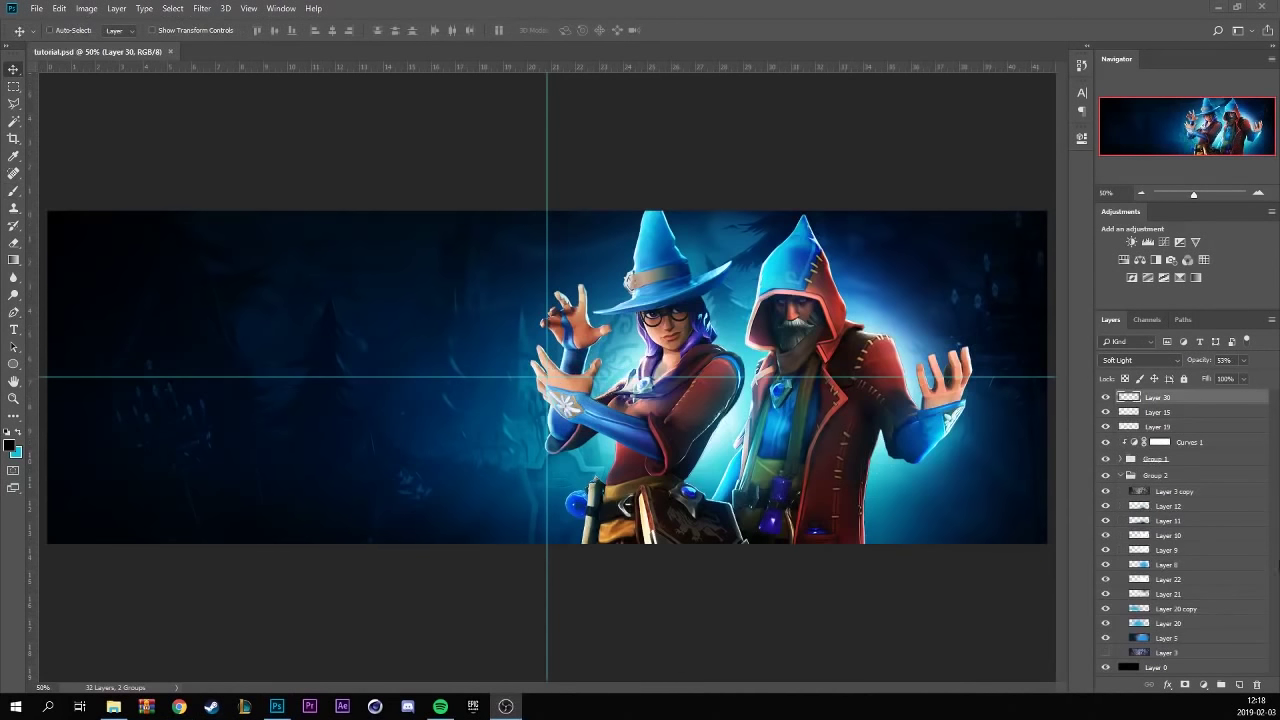
- Create Layer 31 above Layer 12 in Group 2 and paint a huge cyan glow at left-centre
left_click(1120, 476)
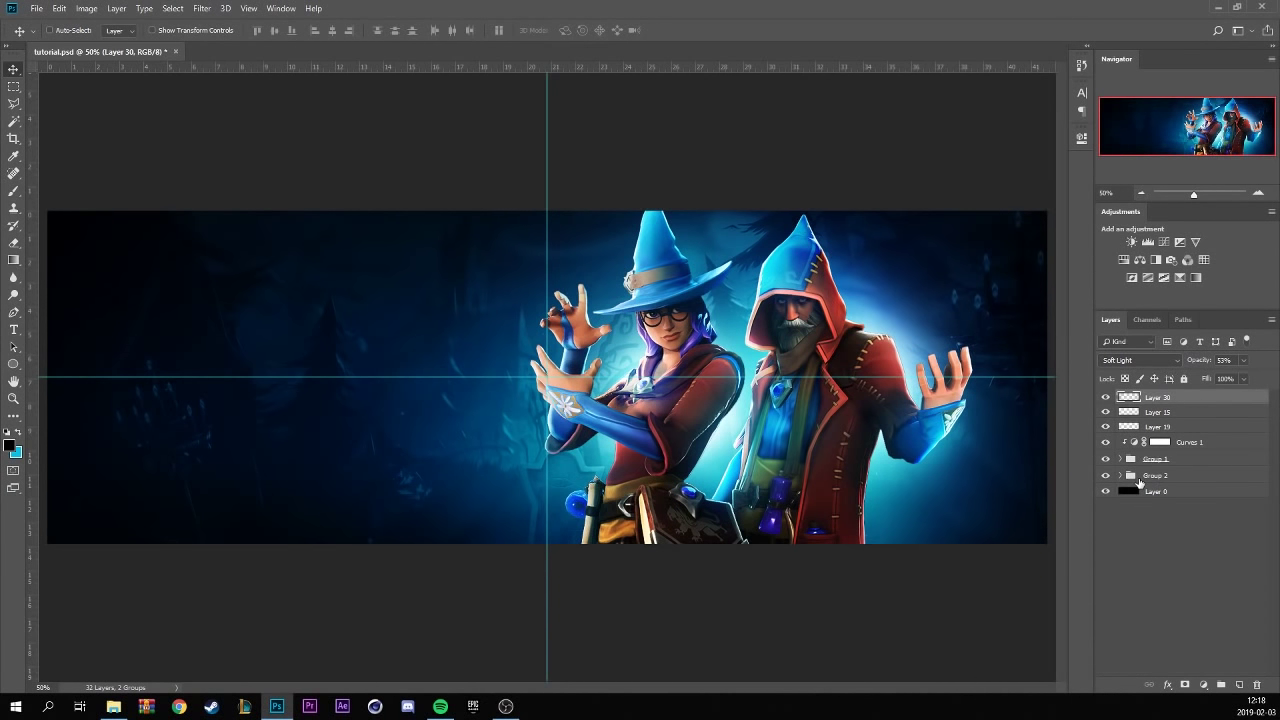
left_click(1156, 492)
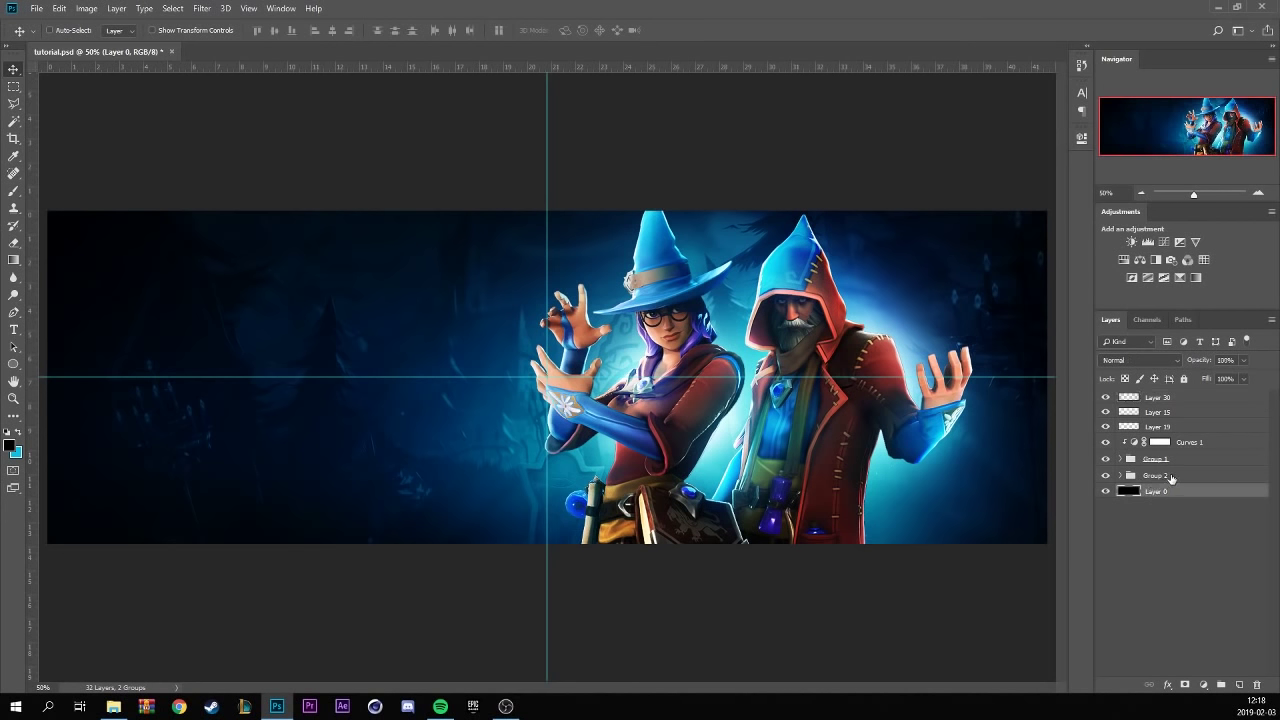
left_click(1120, 476)
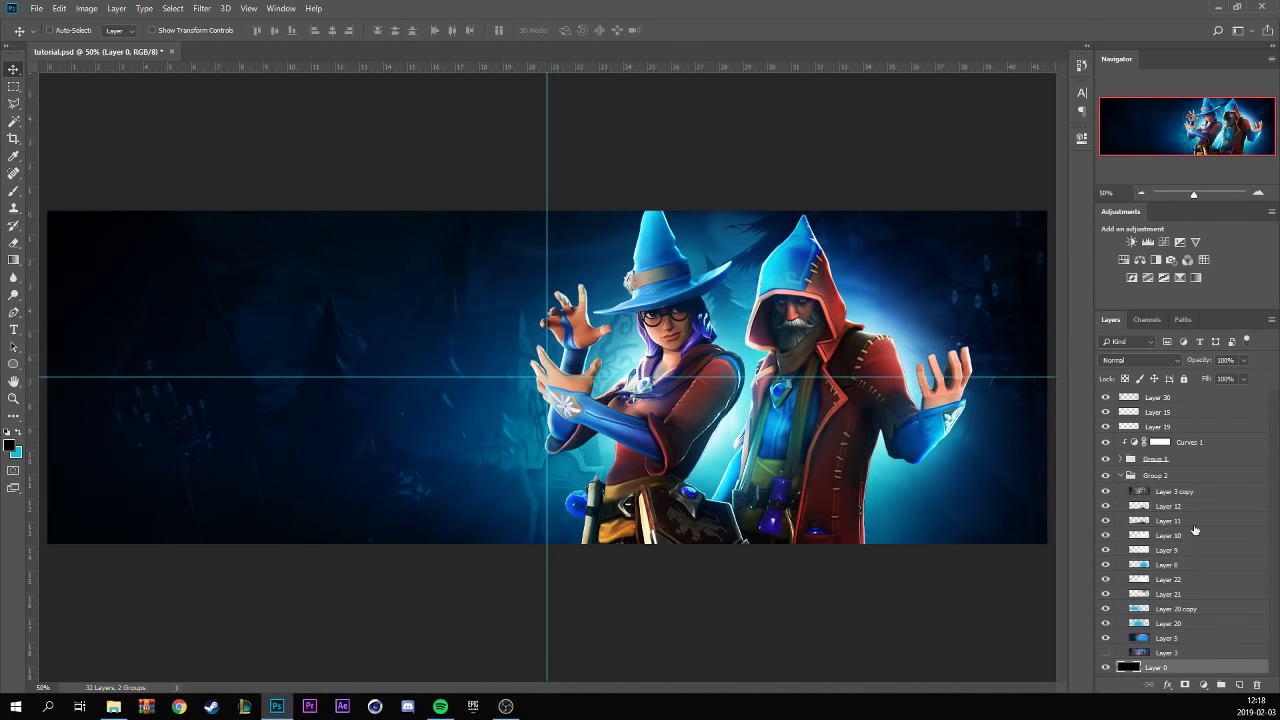
left_click(1206, 494)
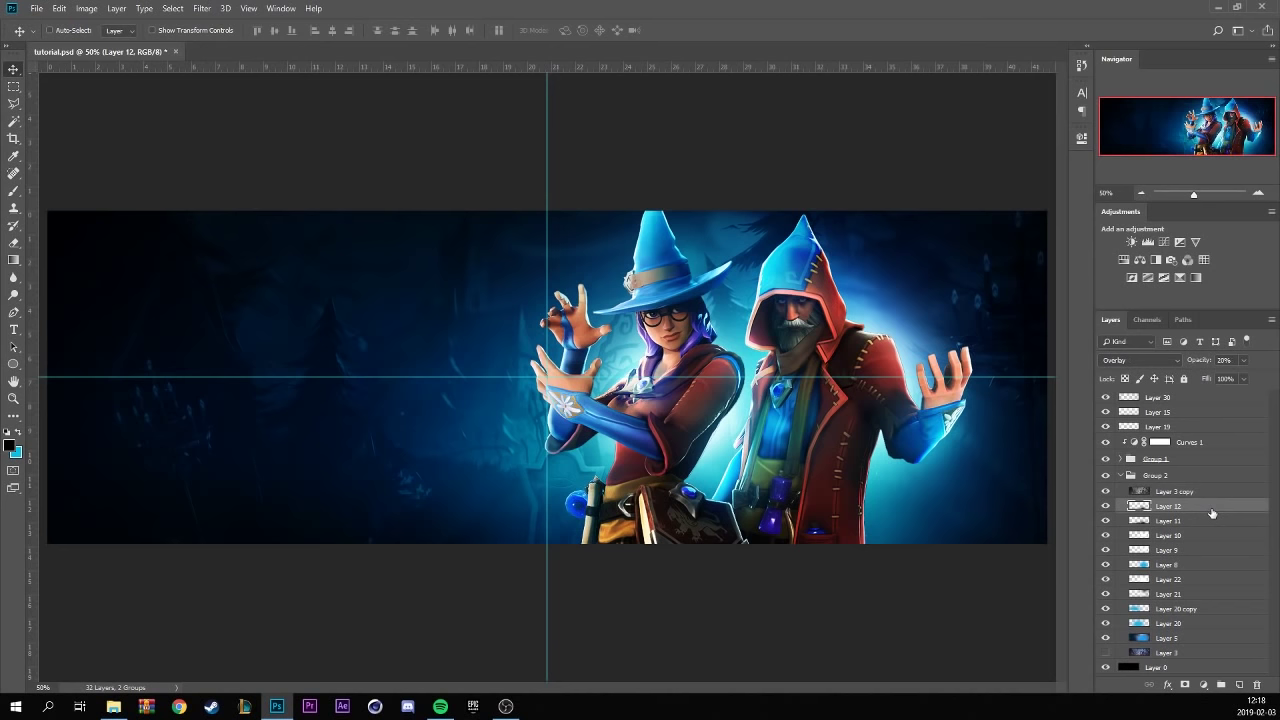
left_click(1240, 685)
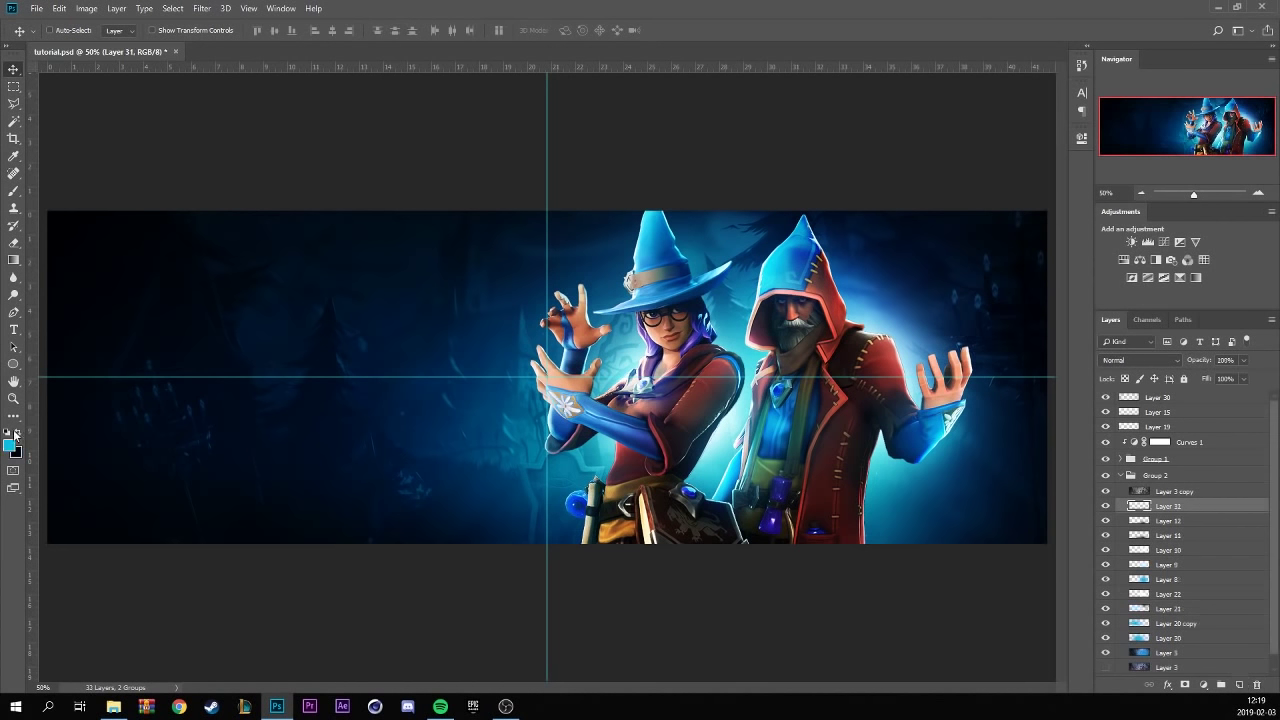
left_click(14, 192)
left_click(530, 385)
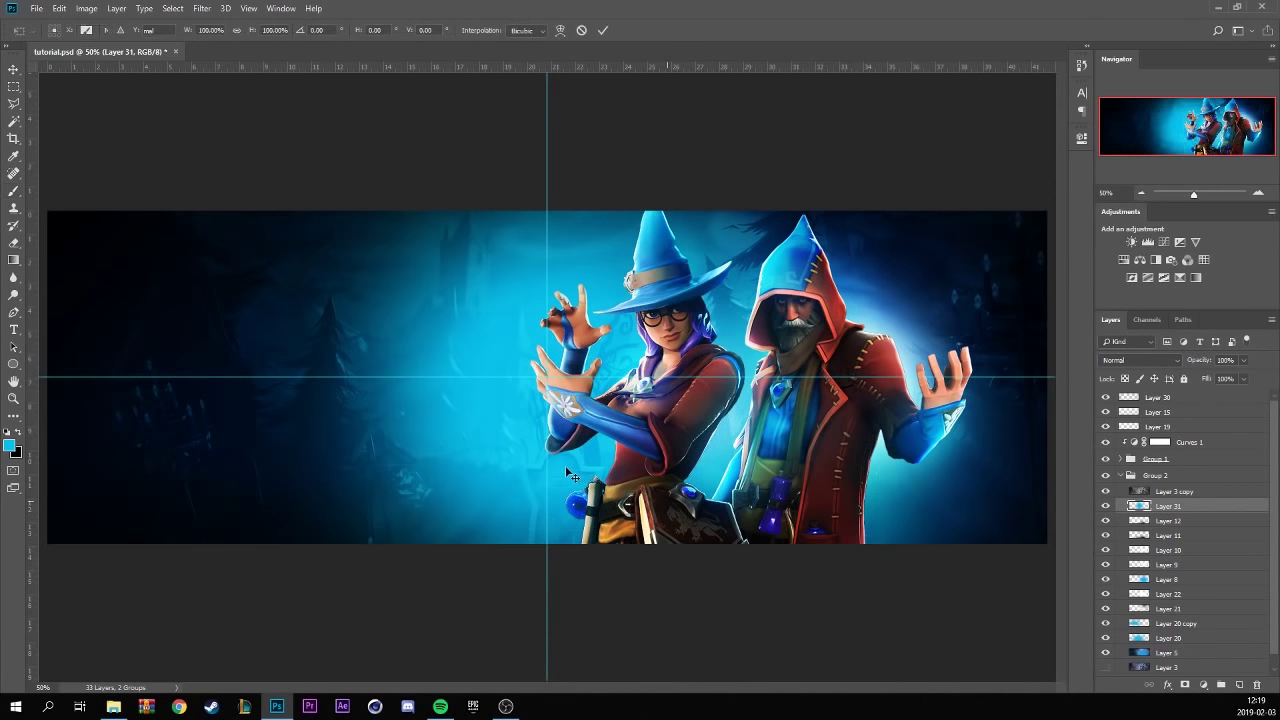
- Stretch Layer 31's cyan glow further to the left with Free Transform
key("ctrl+t")
mouse_move(185, 377)
left_mouse_down()
mouse_move(9, 375)
mouse_move(19, 378)
left_mouse_up()
left_click(603, 31)
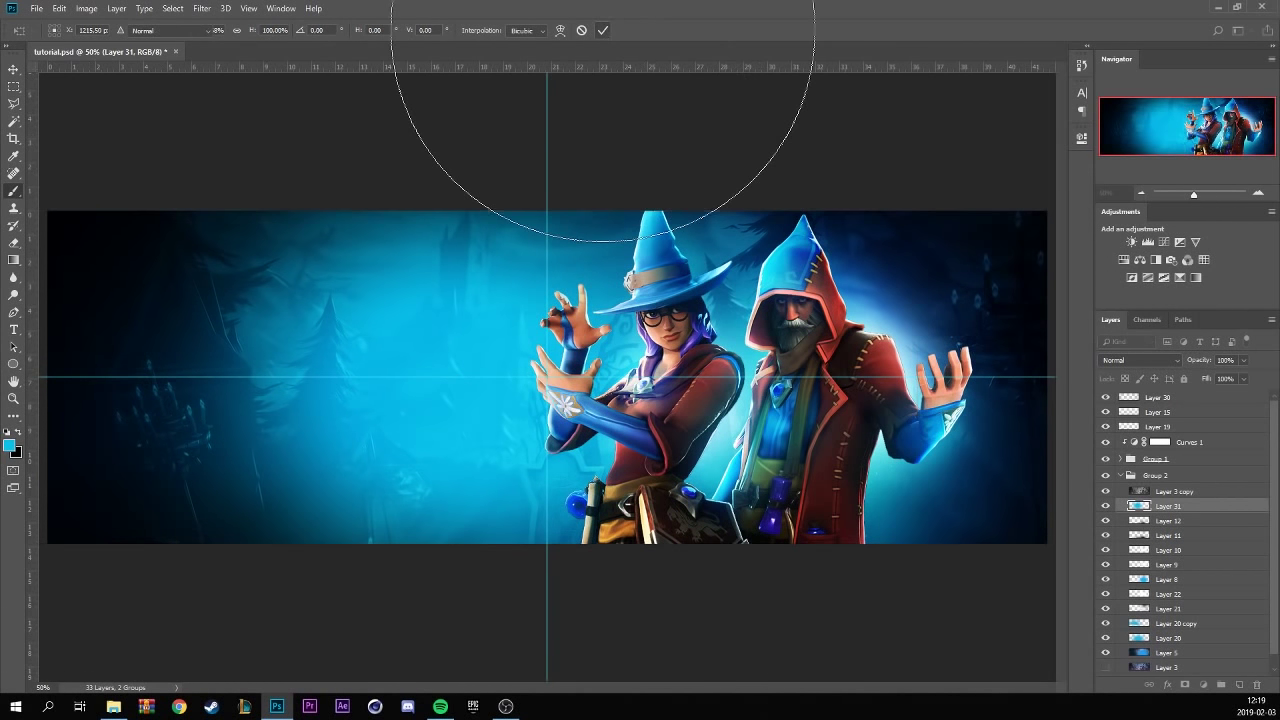
- Set Layer 31 to Overlay blending and lower its opacity to 10%
left_click(1134, 360)
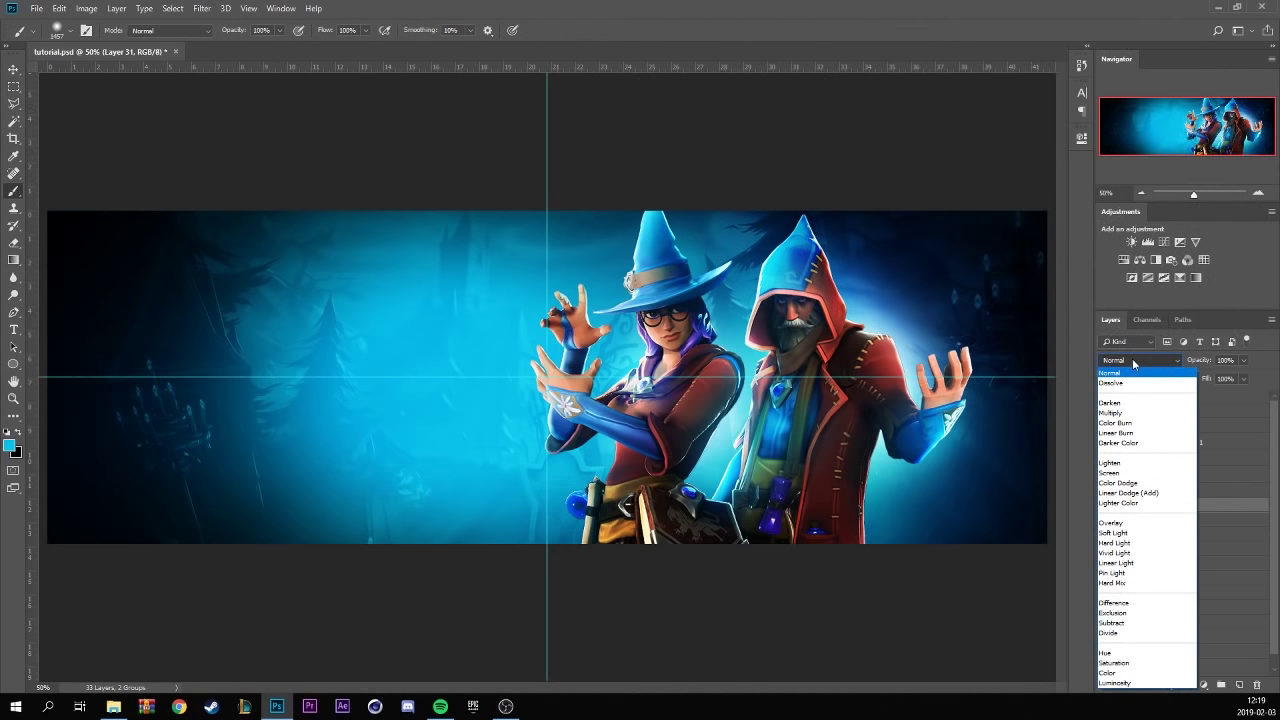
left_click(1133, 362)
scroll(1132, 358, "down", 1)
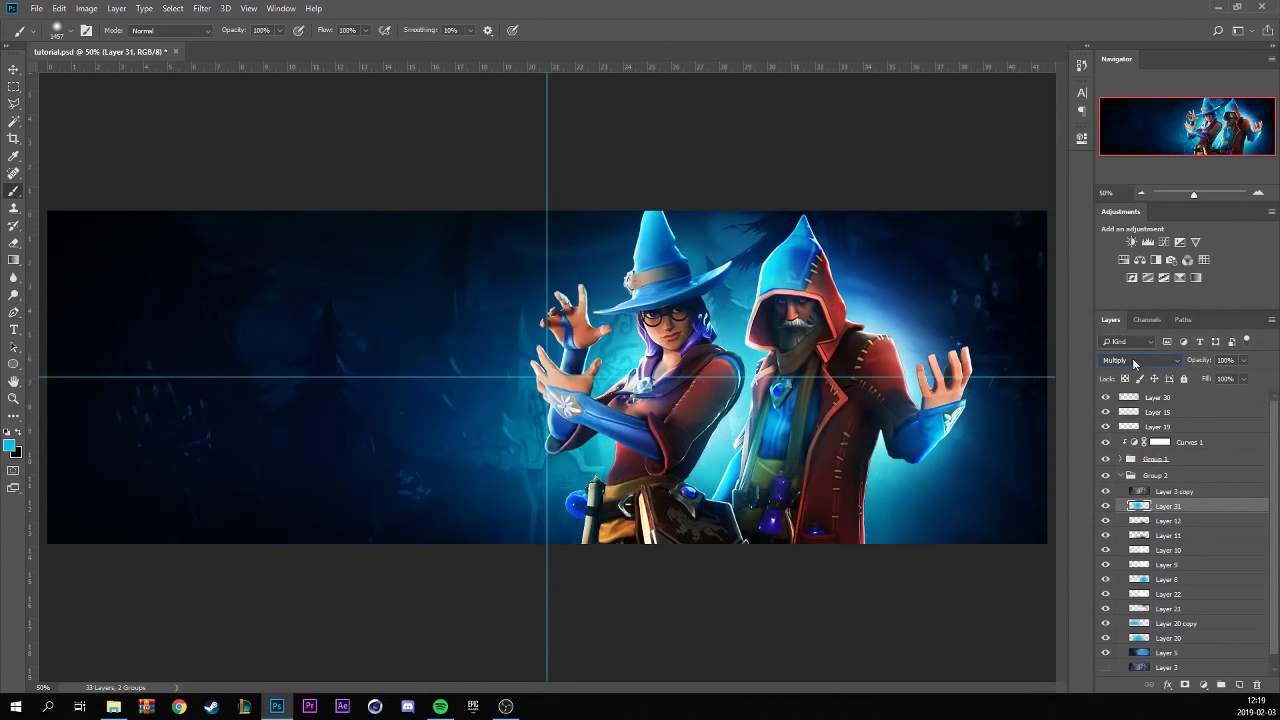
scroll(1132, 358, "up", 1)
scroll(1132, 358, "down", 1)
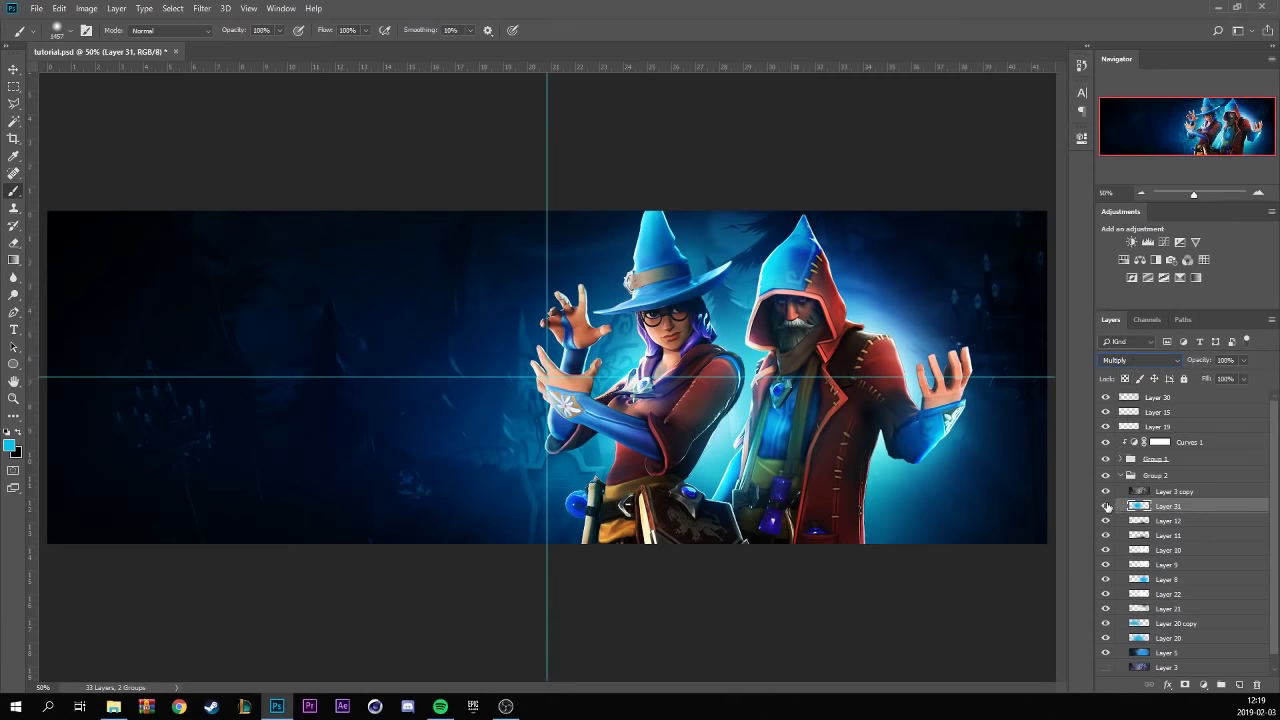
scroll(1132, 358, "down", 6)
scroll(1132, 358, "down", 3)
key("v")
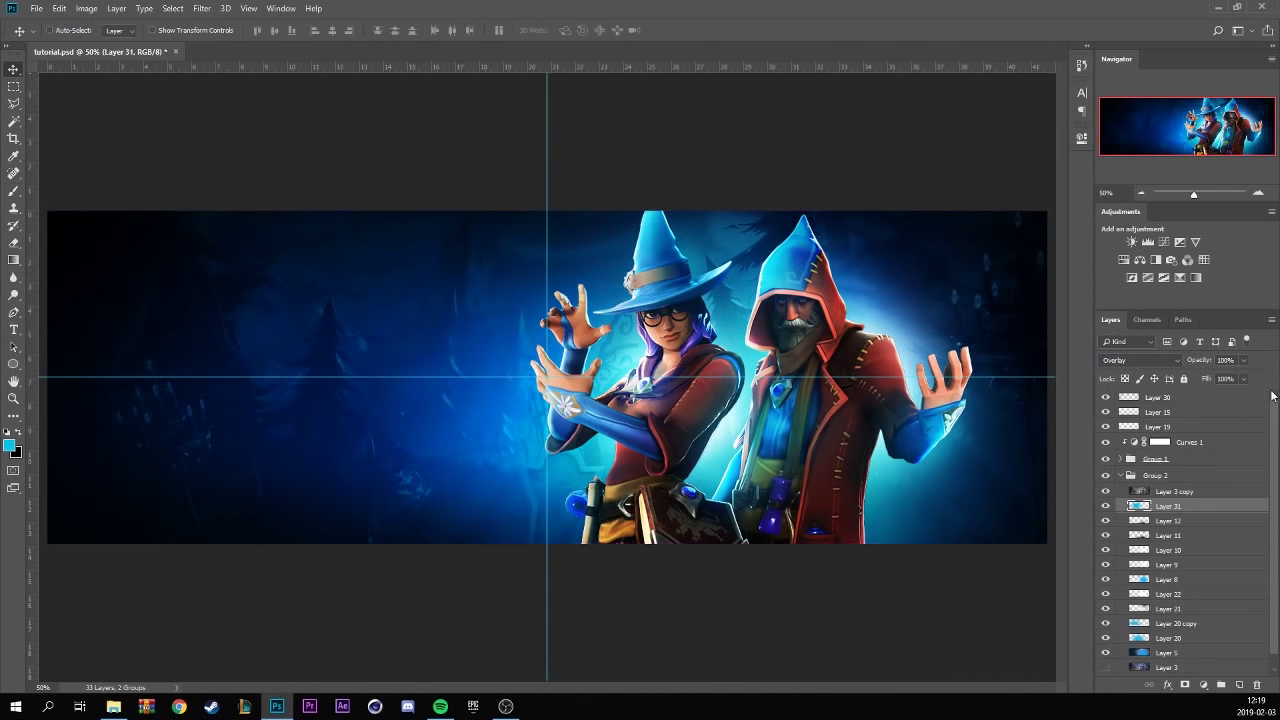
left_click(1243, 360)
left_click_drag(1225, 376, 1268, 403)
left_click_drag(1214, 376, 1189, 377)
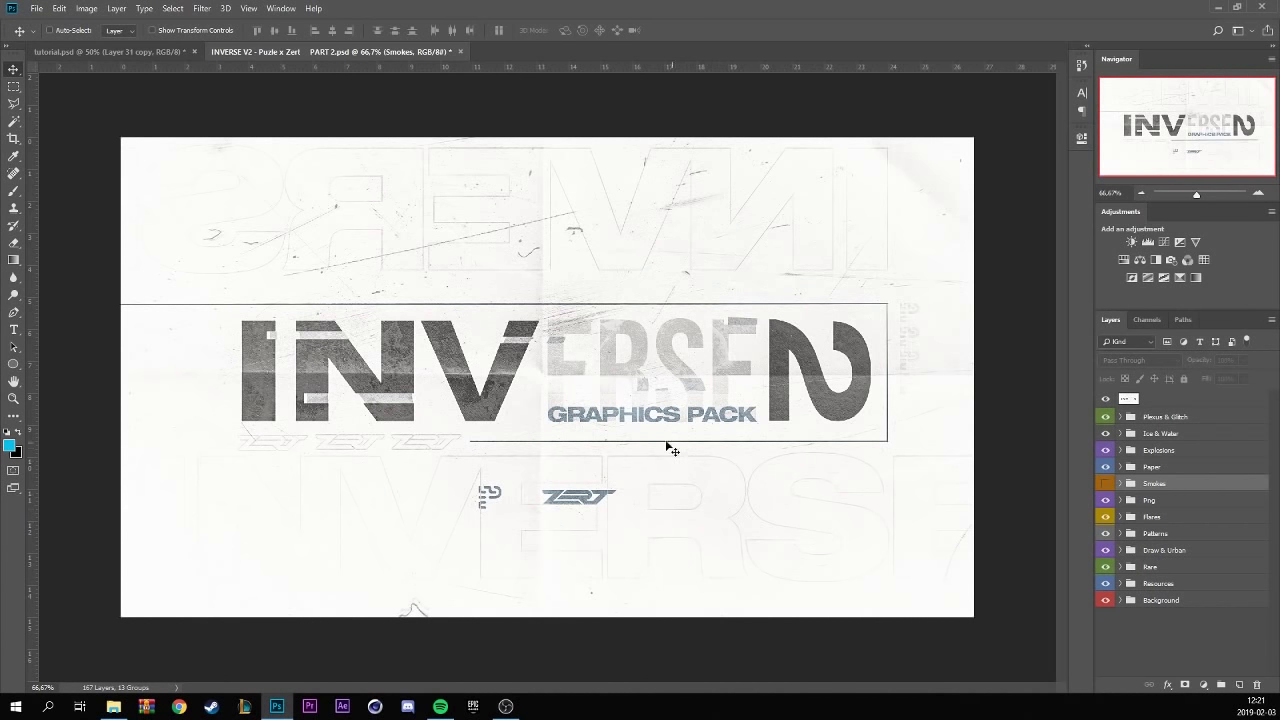
- Bring a fire swirl from the Explosions group into the banner and shift it left
left_click(1121, 450)
scroll(1150, 500, "down", 2)
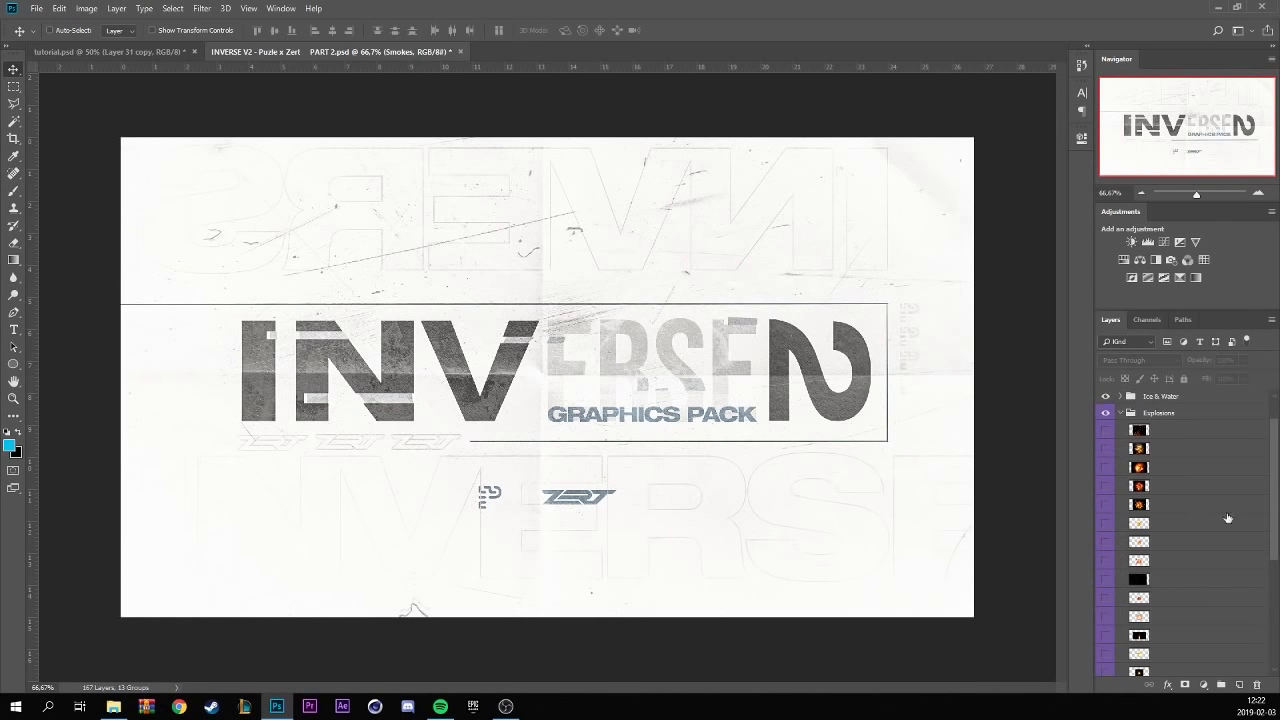
left_click(1158, 541)
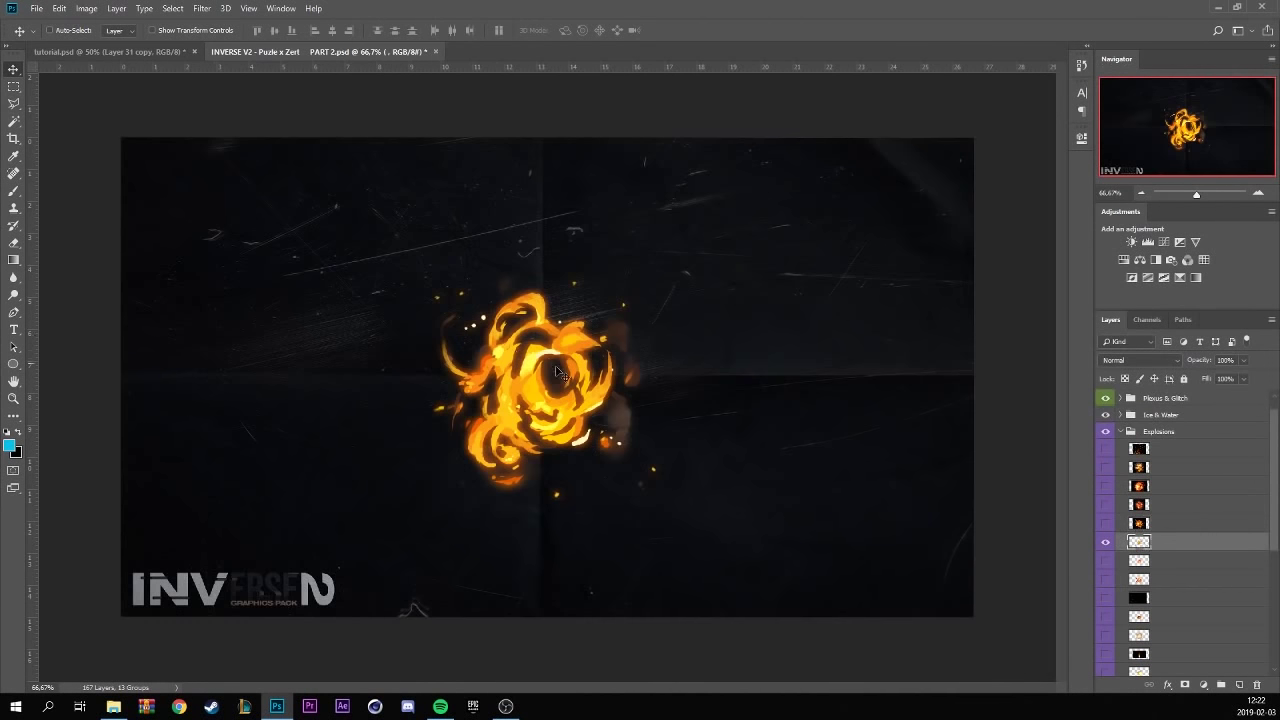
mouse_move(563, 375)
left_mouse_down()
mouse_move(465, 367)
mouse_move(565, 371)
left_mouse_up()
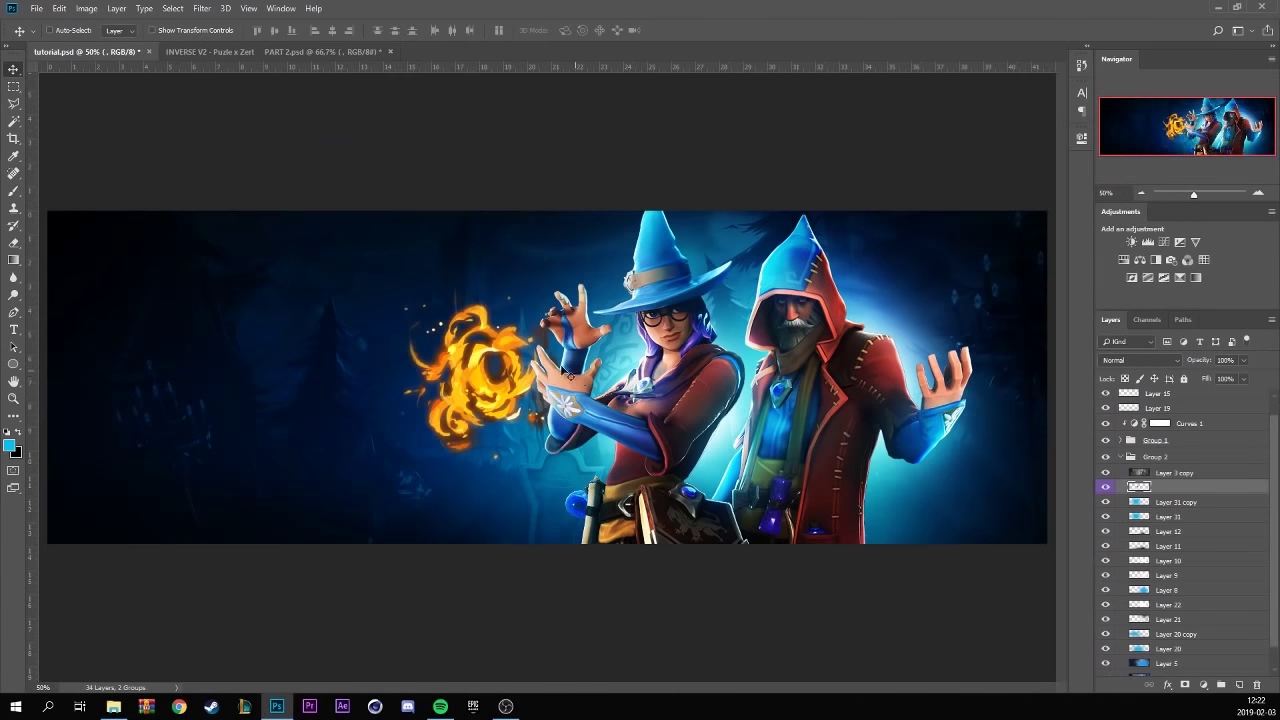
left_click_drag(458, 381, 455, 434)
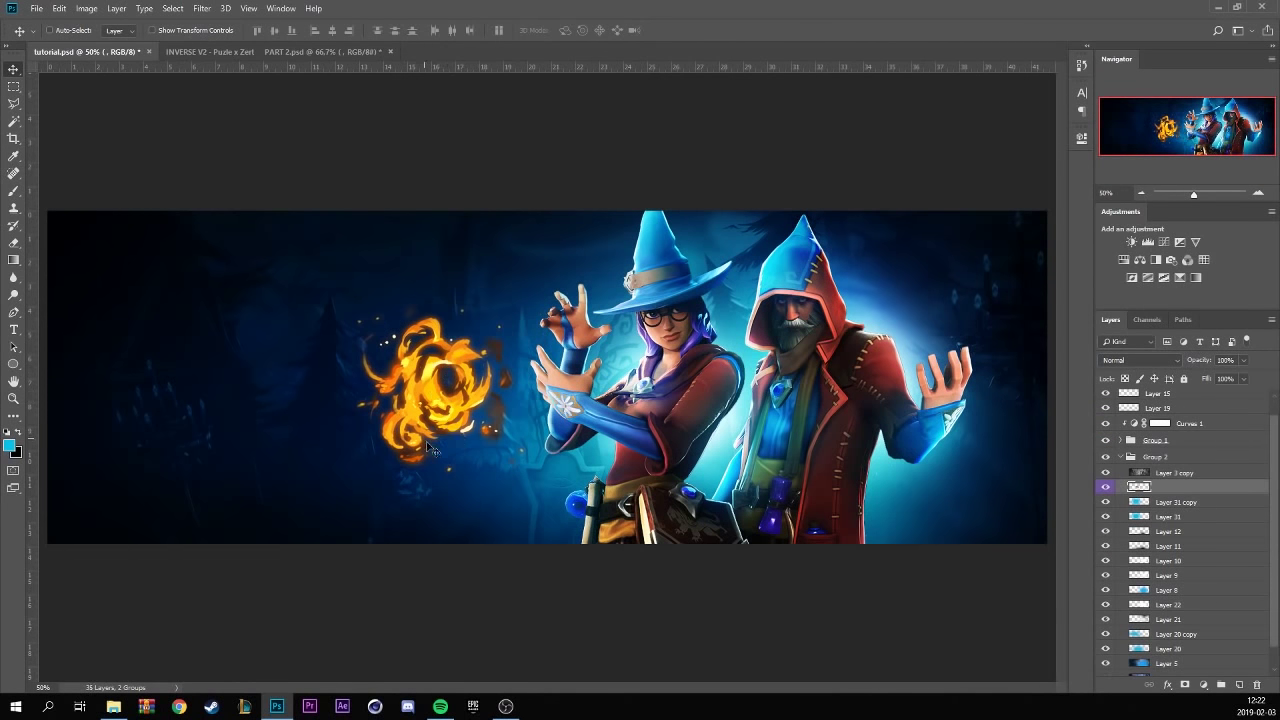
- Shift the swirl's hue from orange to blue and set it to Screen blending
key("ctrl+u")
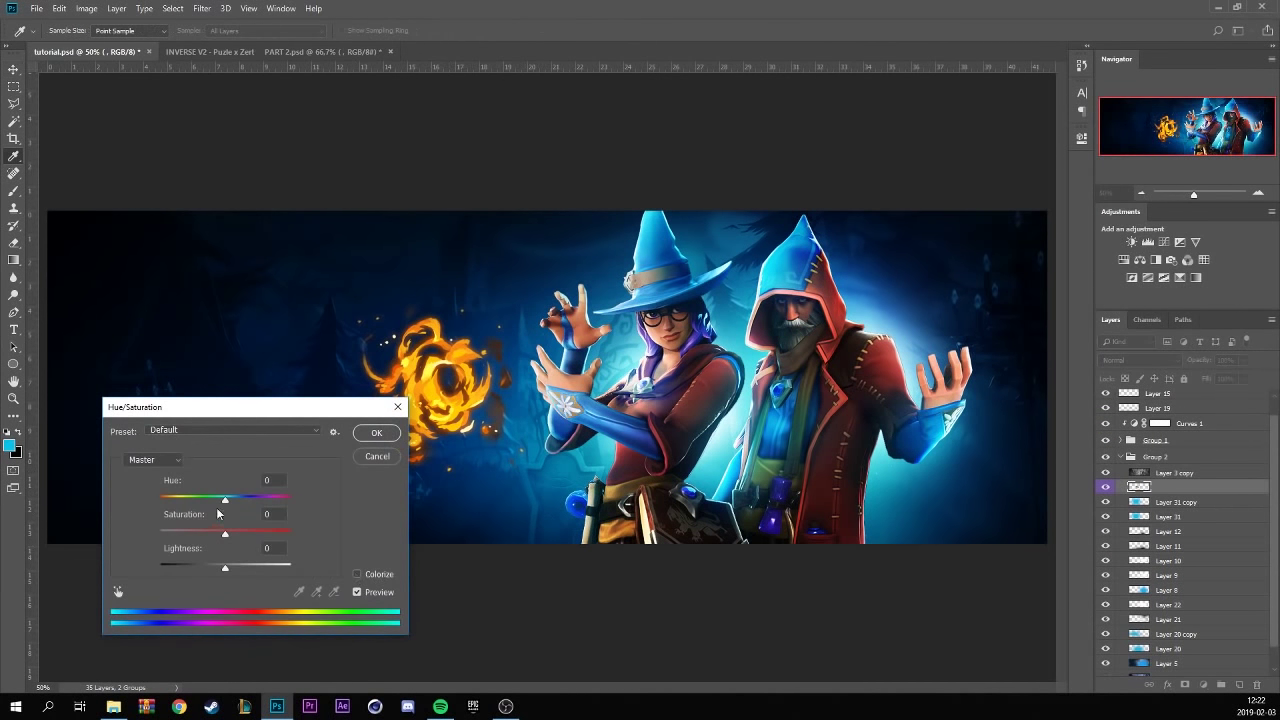
mouse_move(224, 503)
left_mouse_down()
mouse_move(205, 503)
mouse_move(284, 500)
left_mouse_up()
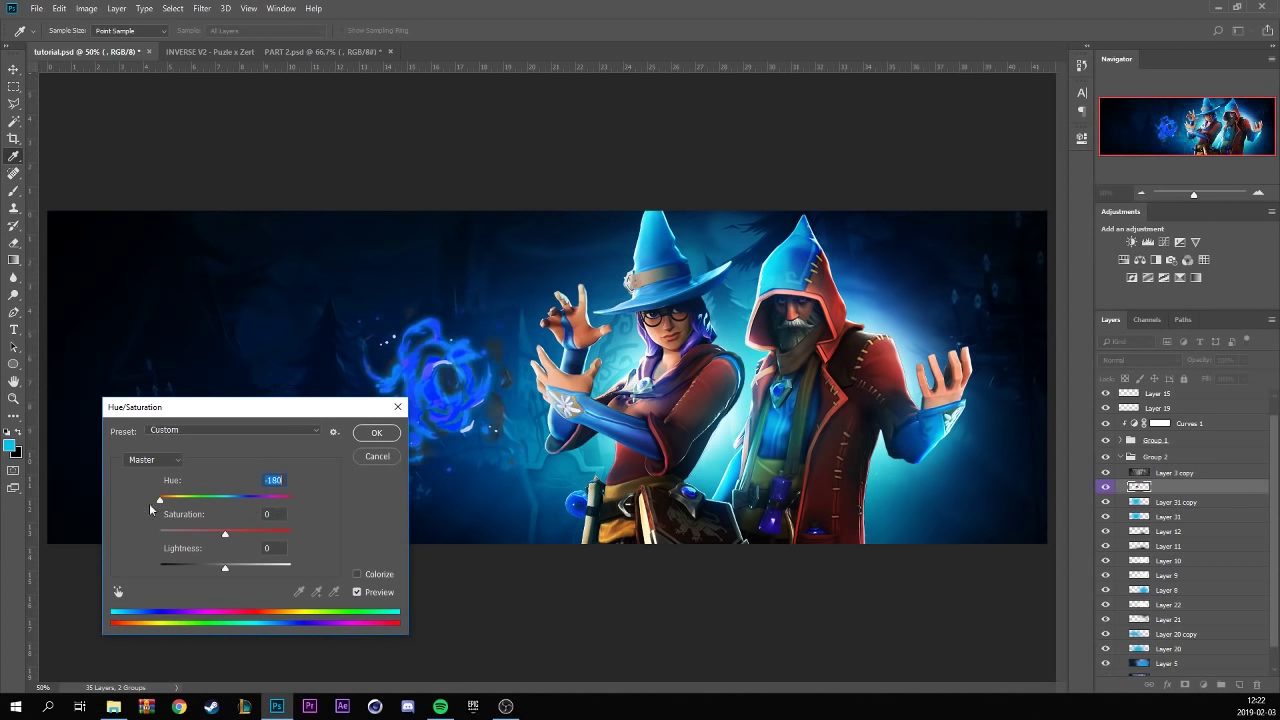
left_click(376, 432)
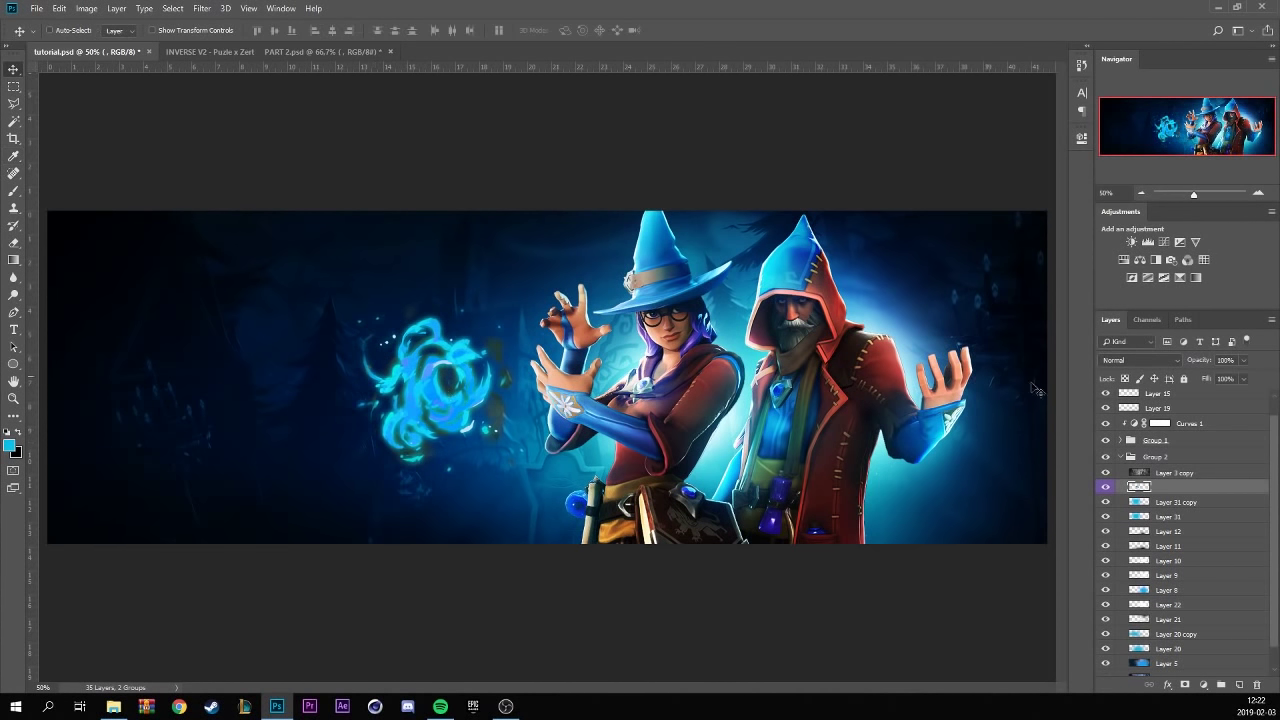
left_click(1130, 360)
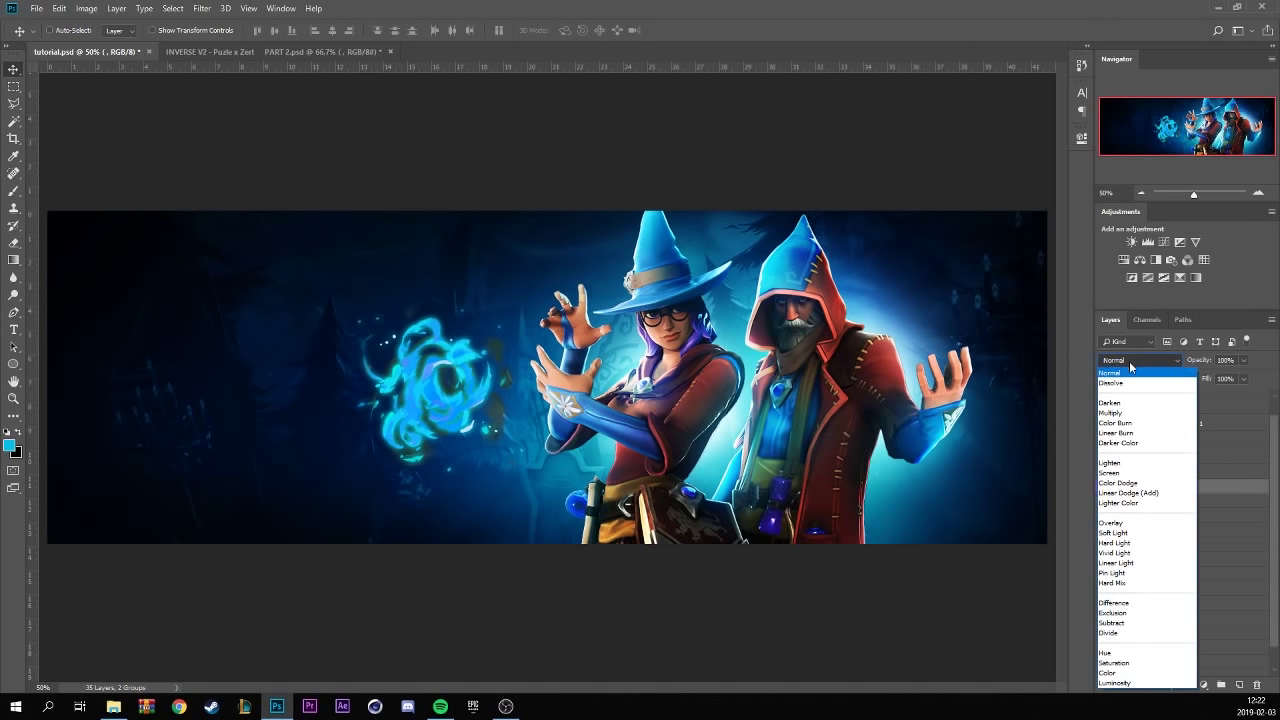
left_click(1128, 474)
- Move the swirl behind the wizard, then duplicate it and position the copy
left_click_drag(335, 360, 672, 411)
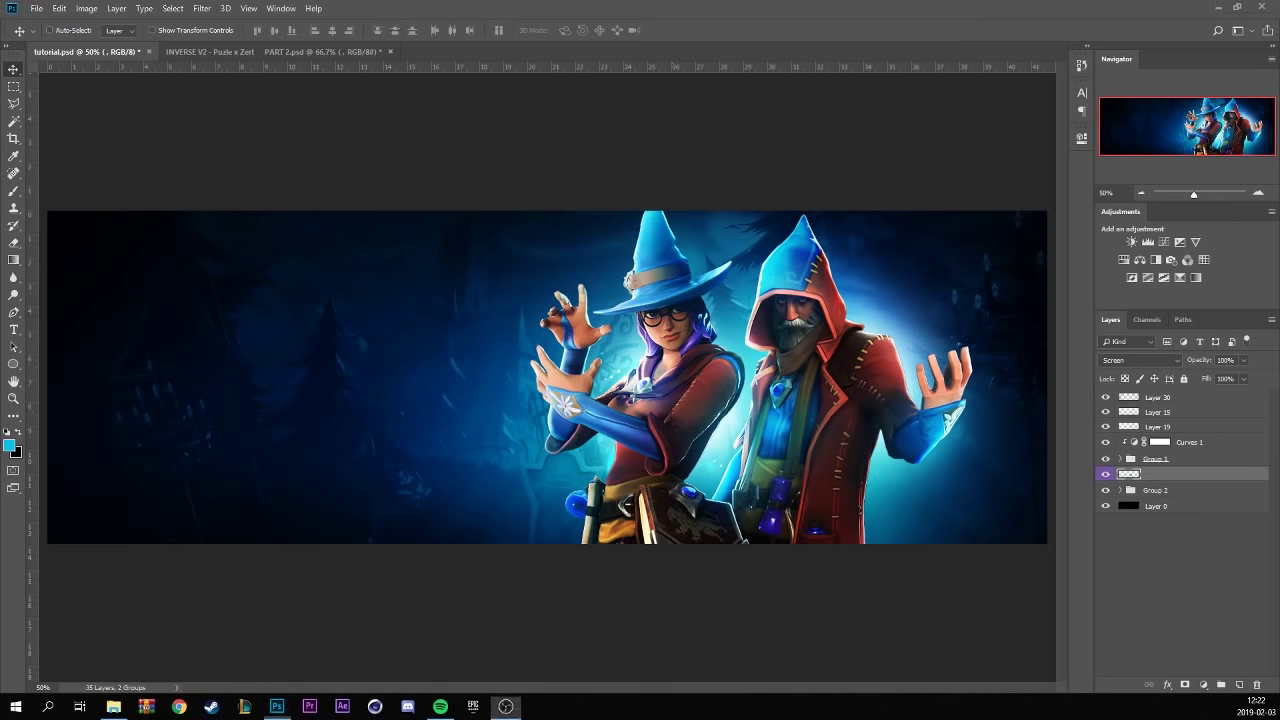
left_click_drag(700, 420, 846, 455)
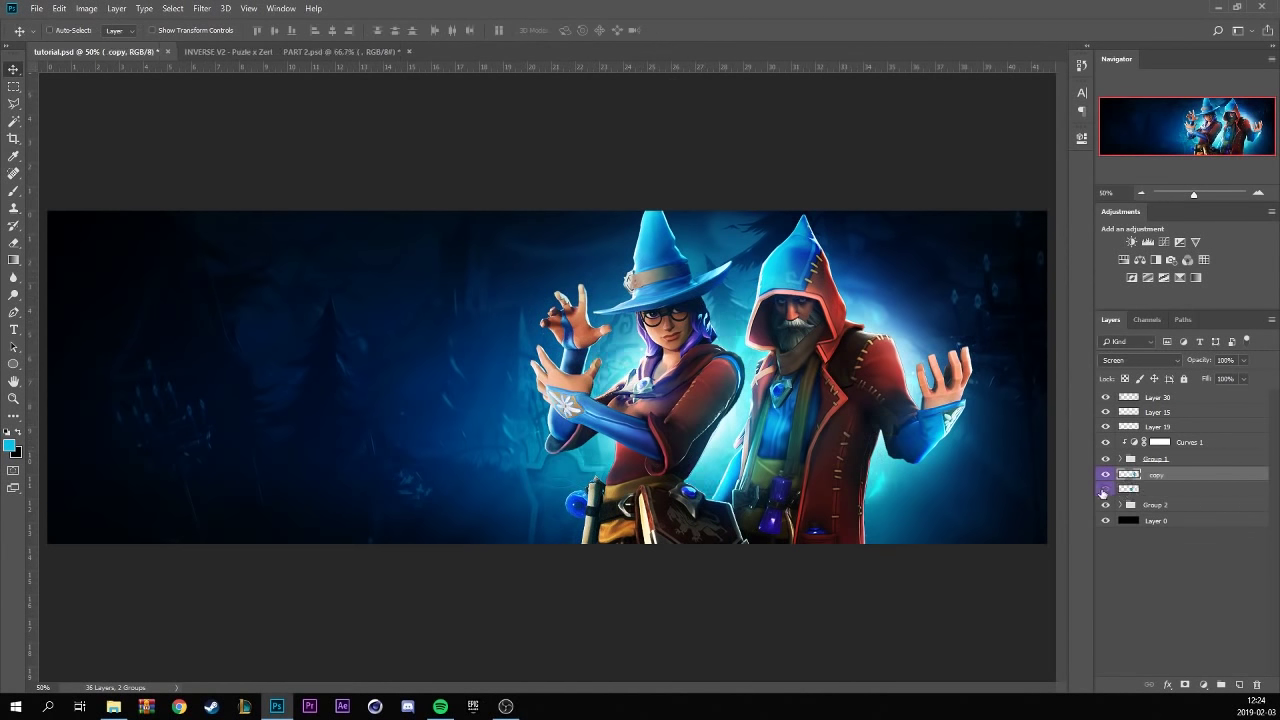
key("ctrl+j")
key("ctrl+t")
key("Return")
left_click_drag(846, 455, 817, 383)
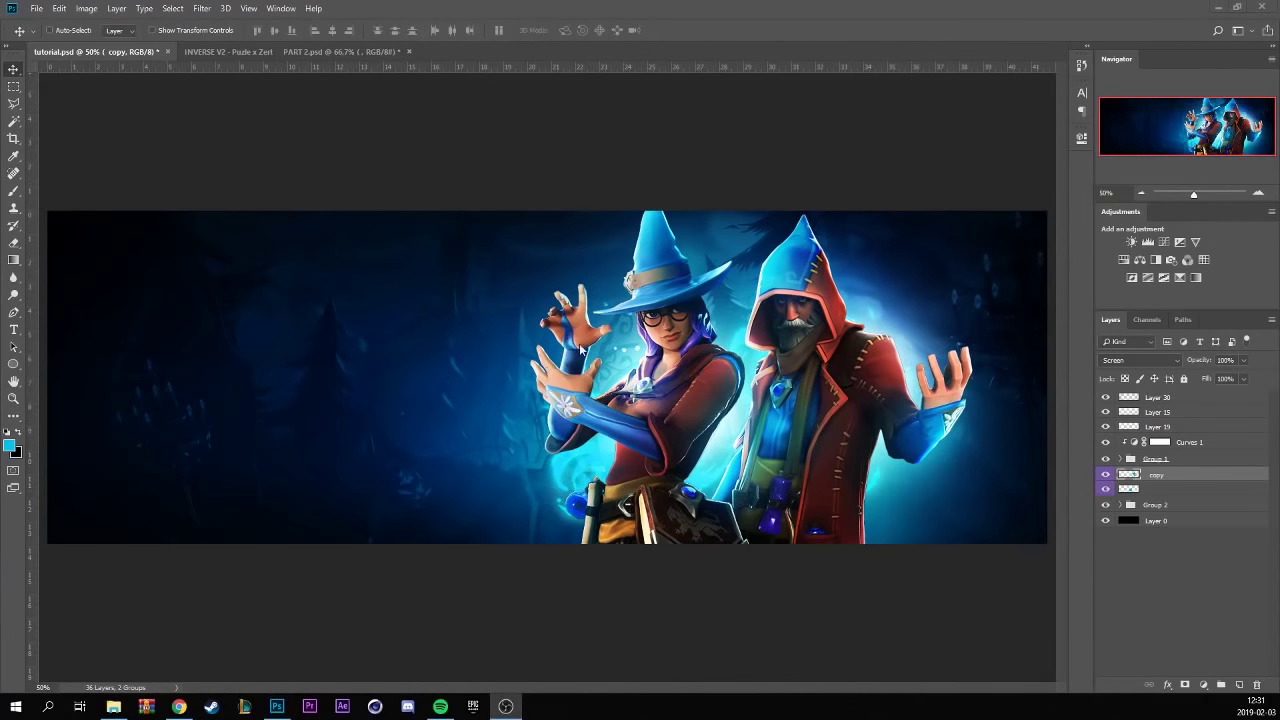
- Copy the purple cube image from the browser's search results
left_click(178, 706)
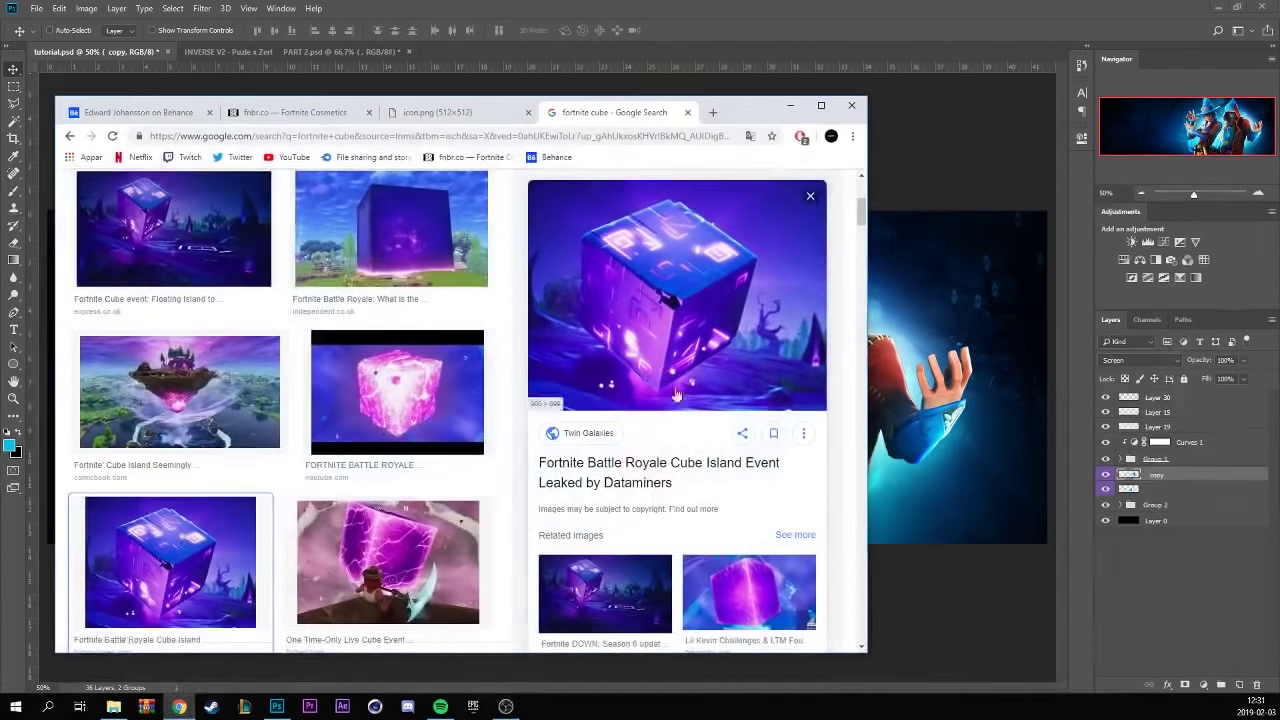
right_click(677, 287)
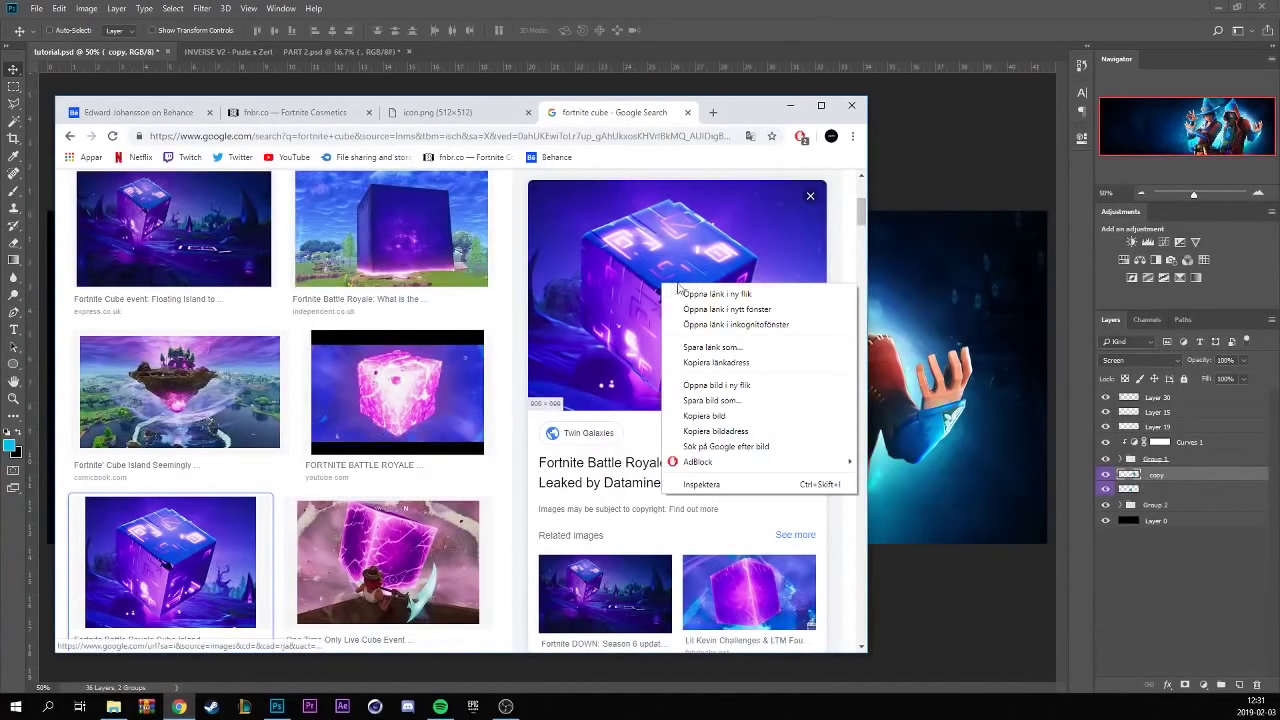
left_click(704, 415)
left_click(790, 105)
- Paste the purple cube image, move it left, zoom in and start outlining the cube
key("ctrl+v")
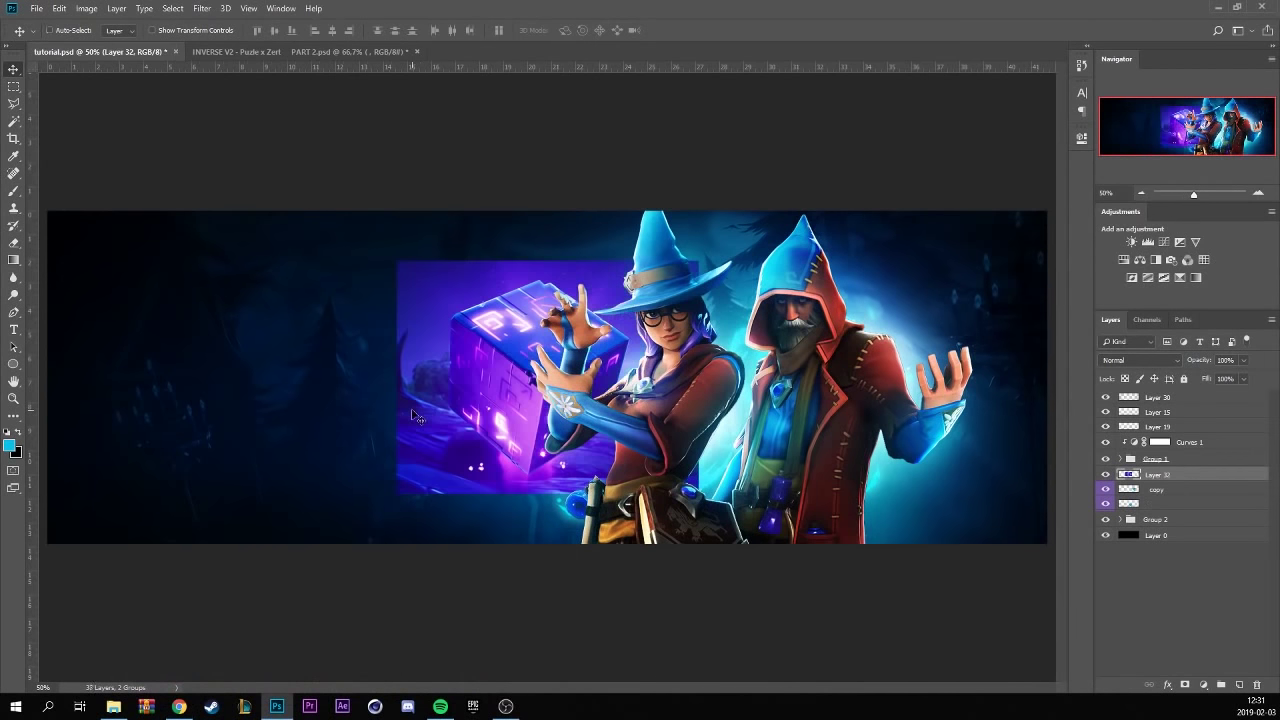
left_click_drag(447, 356, 250, 344)
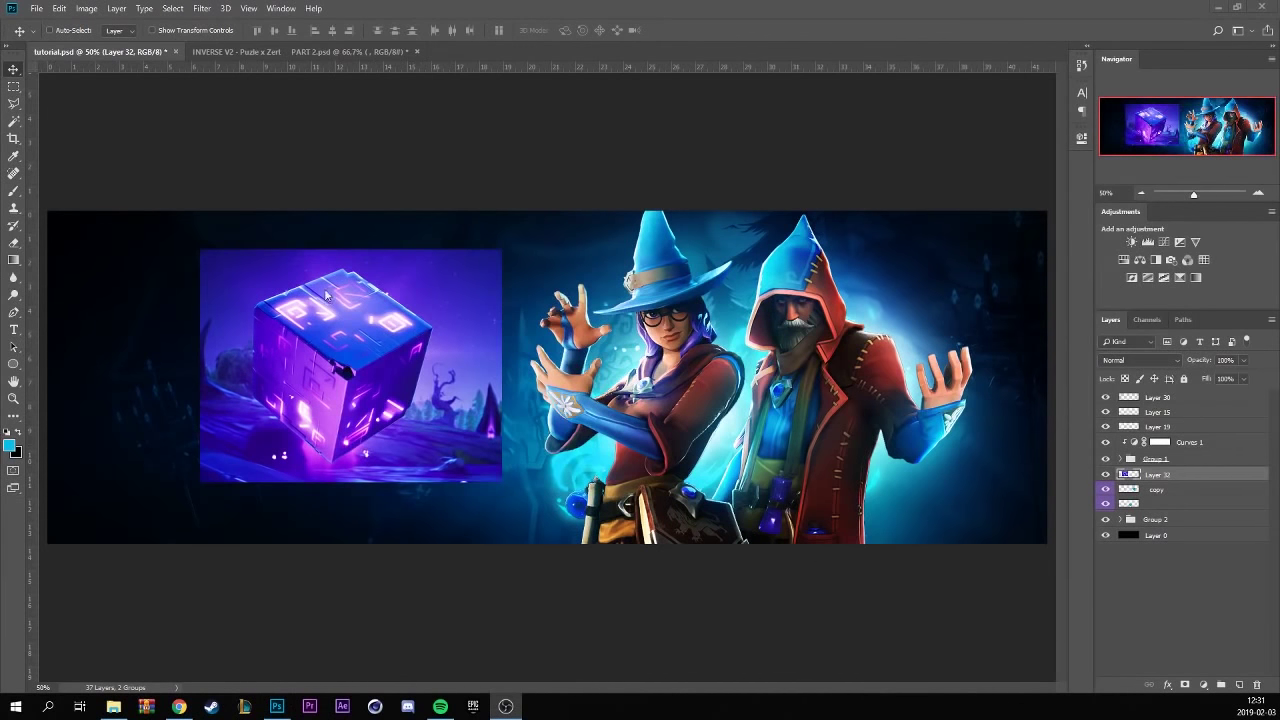
scroll(326, 293, "up", 2)
scroll(320, 360, "up", 2)
scroll(314, 430, "up", 2)
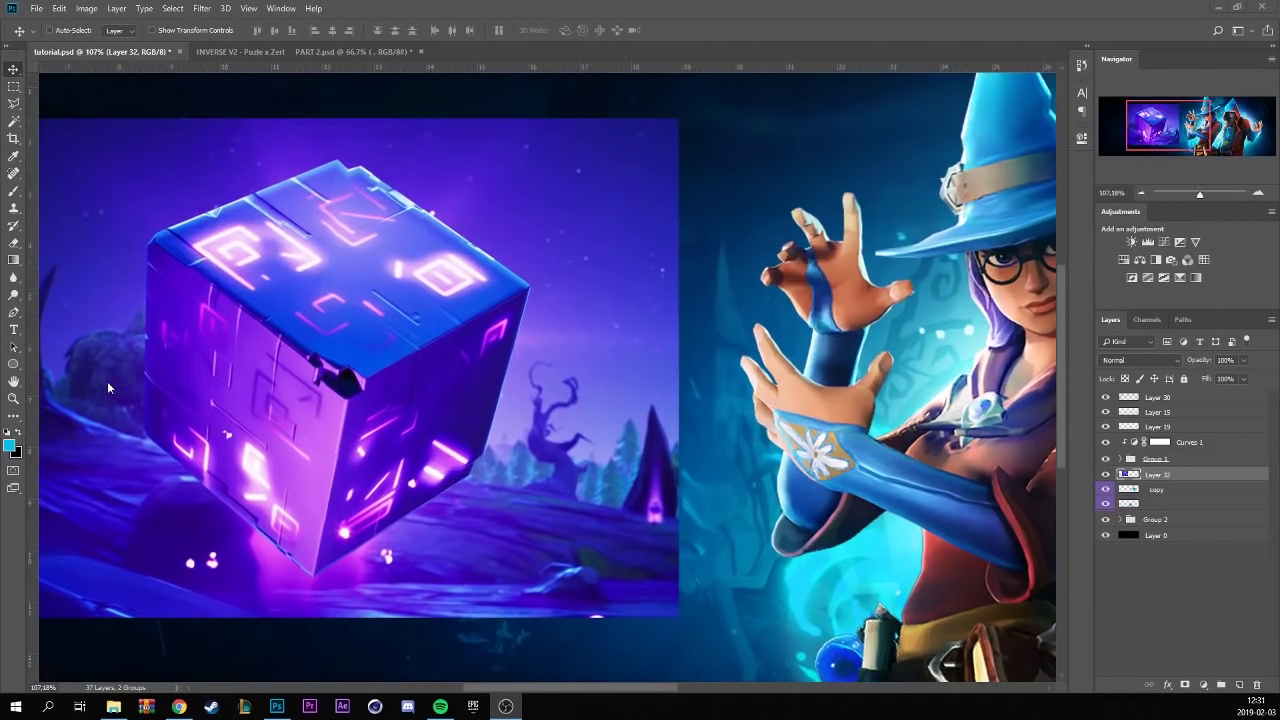
left_click(14, 314)
scroll(400, 350, "up", 5)
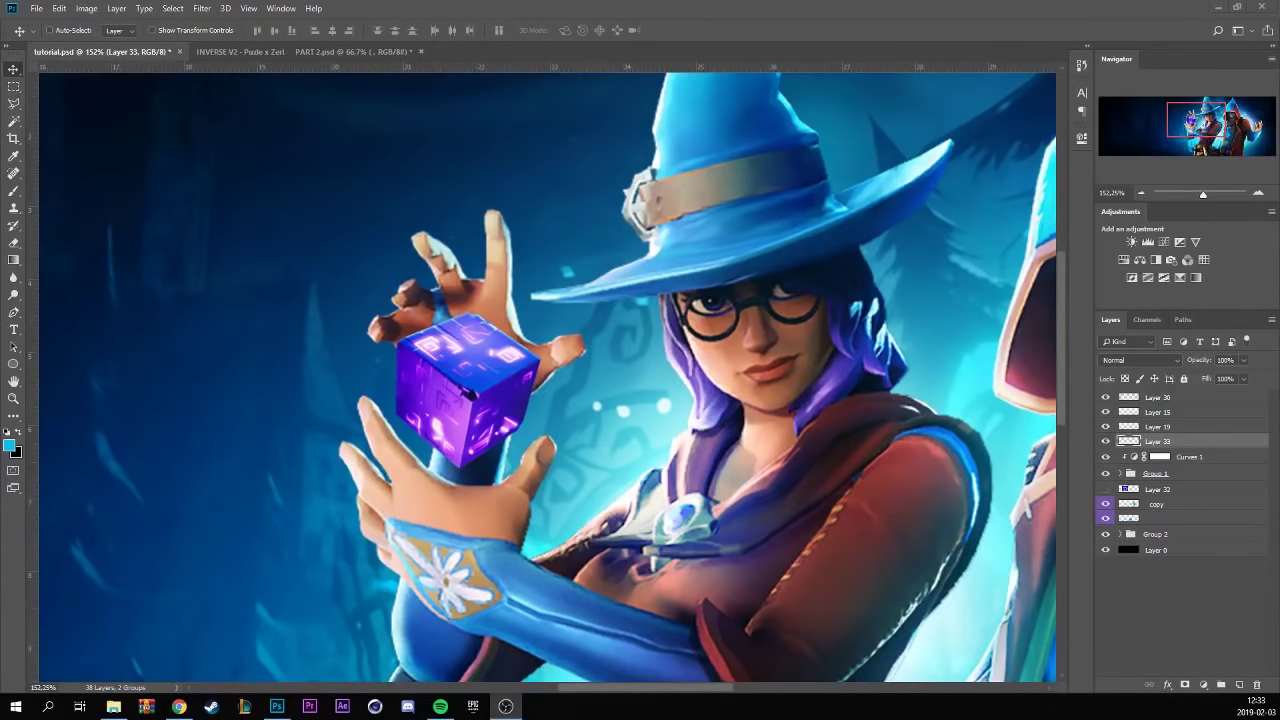
- Add a new layer clipped to the cube, with a soft brush in black and white
left_click(1239, 685)
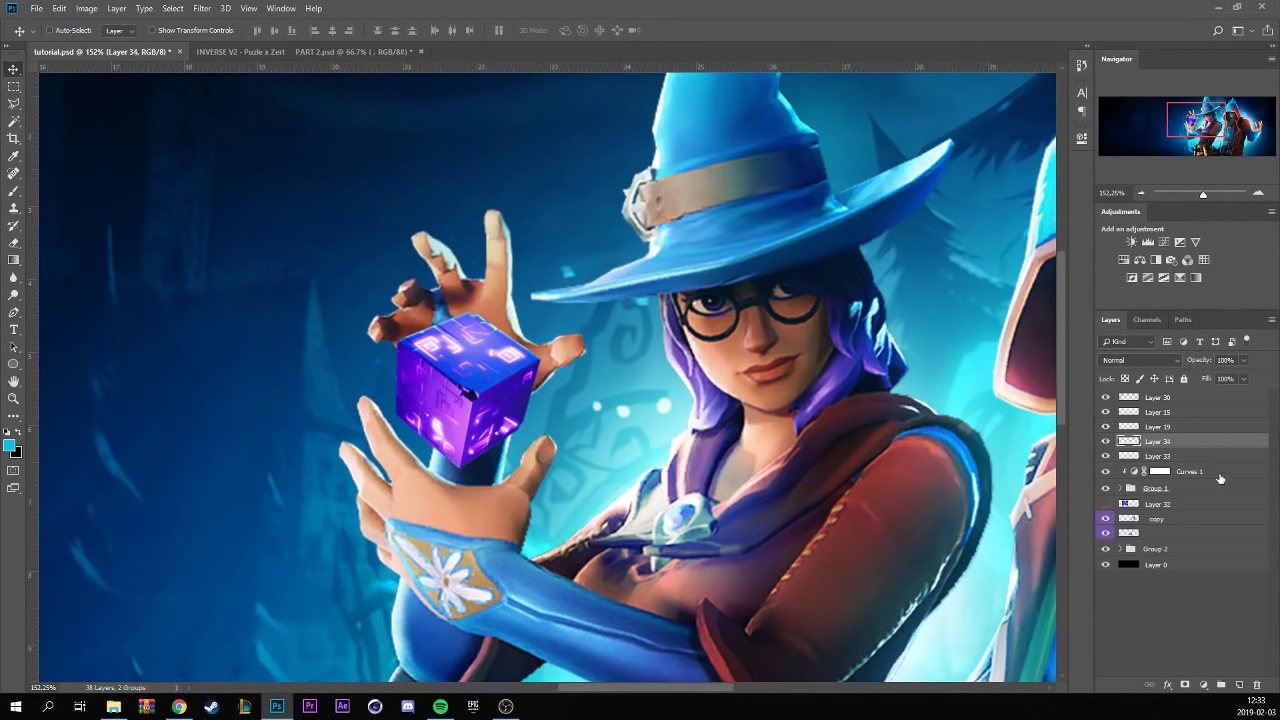
right_click(1189, 446)
left_click(1065, 385)
left_click(13, 190)
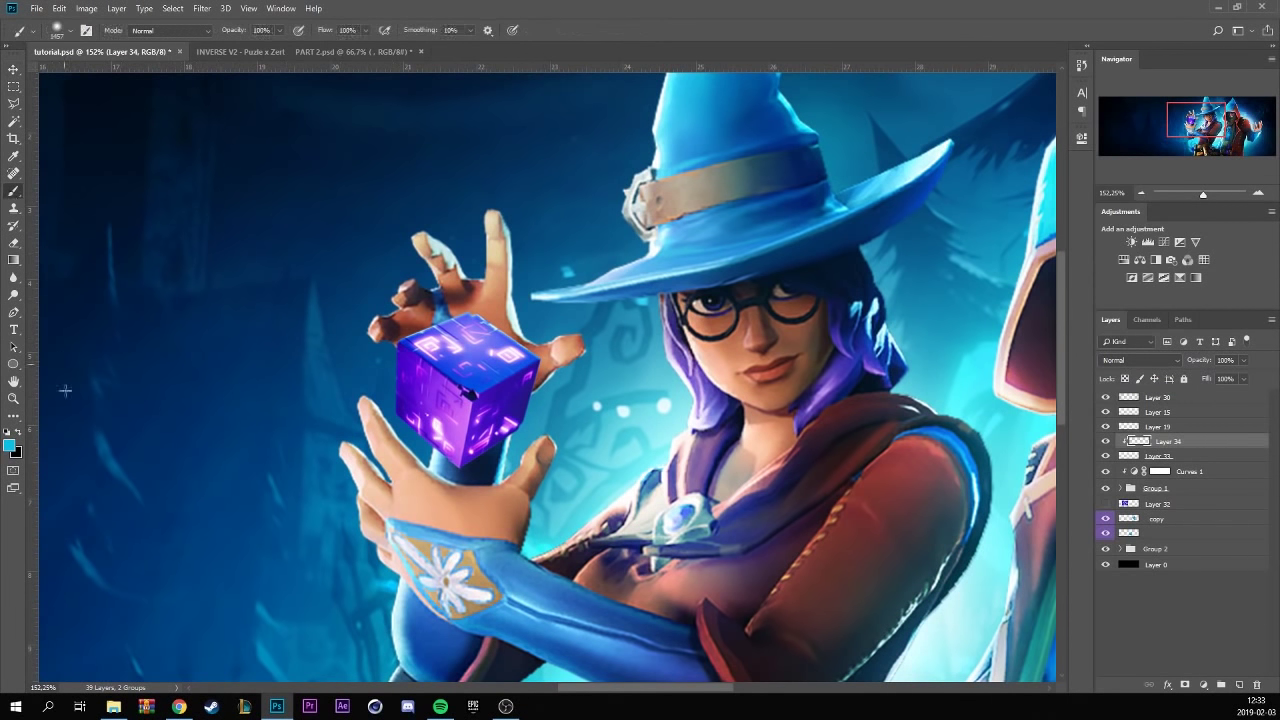
left_click(7, 431)
- Shade the cube with a 180 px brush, black below and white on top, in Overlay mode
left_click(57, 30)
left_click_drag(150, 56, 100, 56)
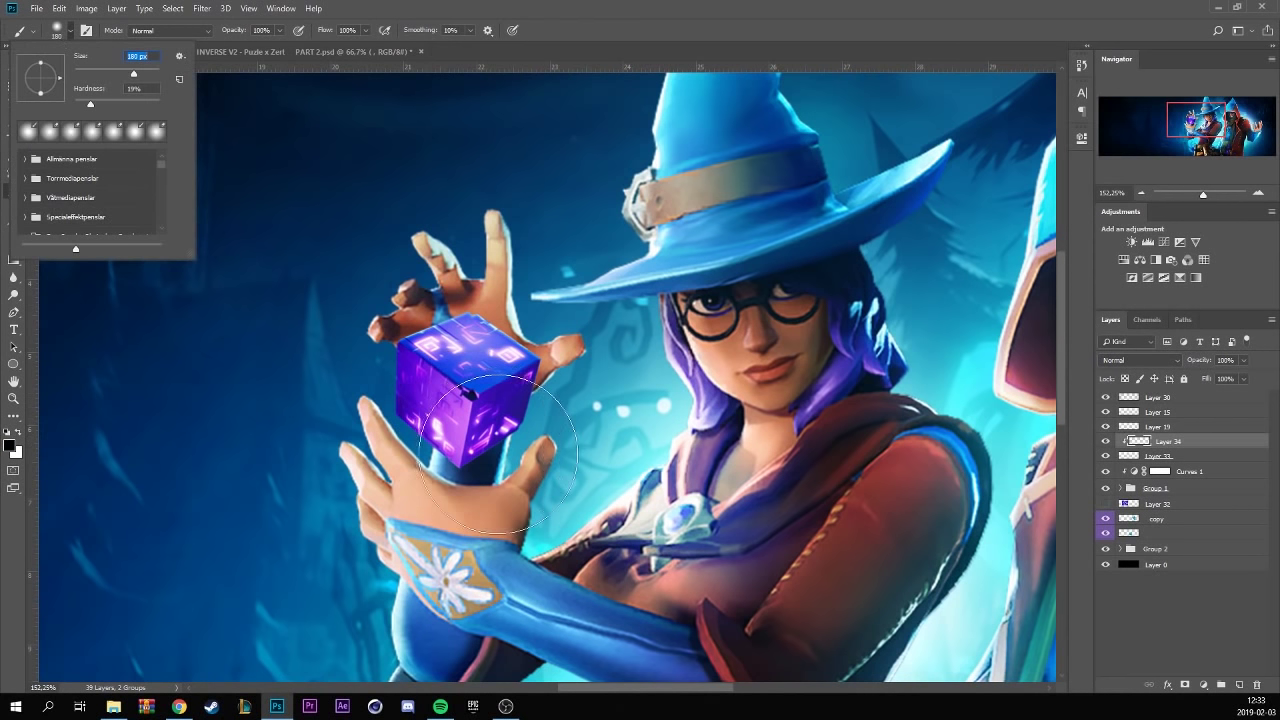
left_click_drag(480, 380, 440, 421)
key("x")
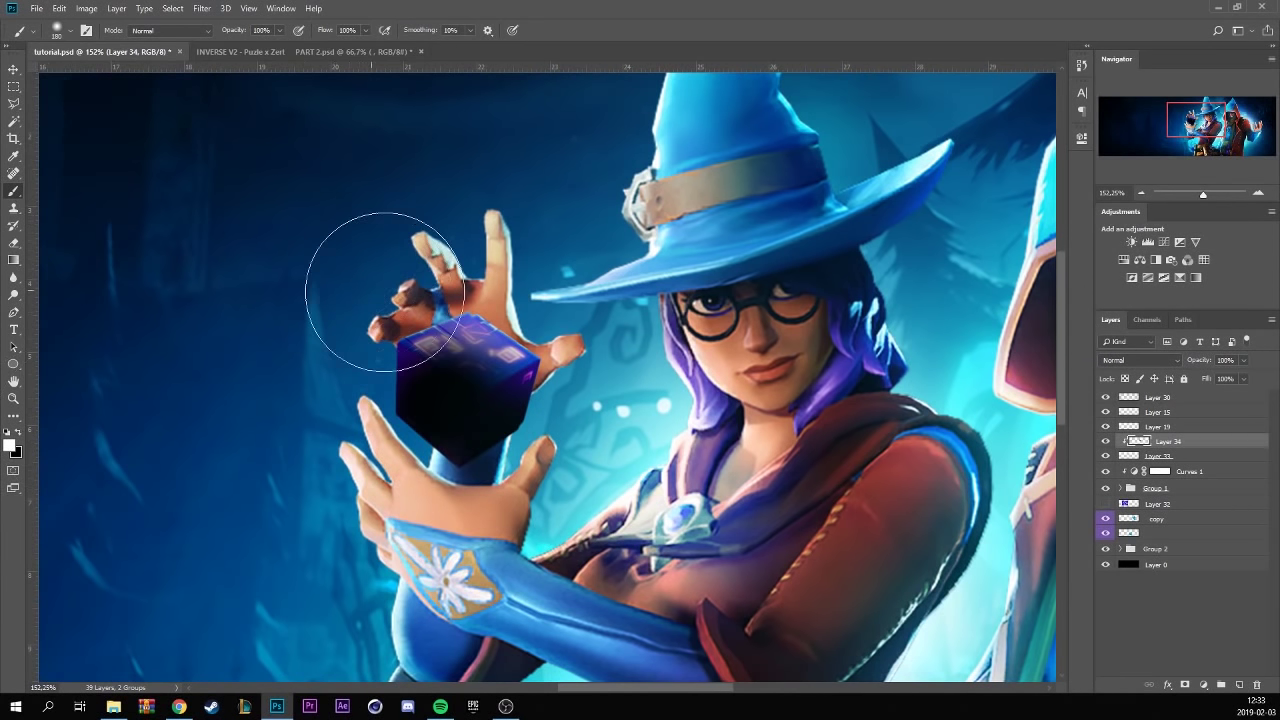
left_click_drag(386, 251, 600, 230)
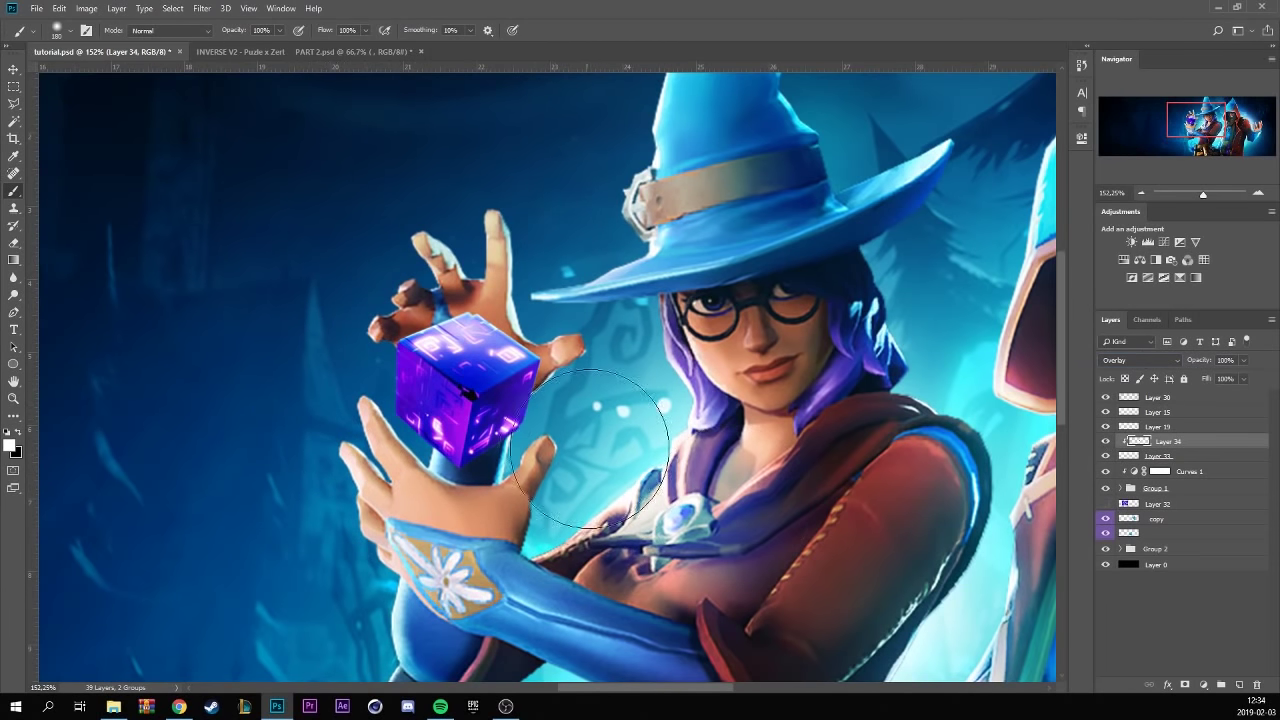
key("alt+shift+o")
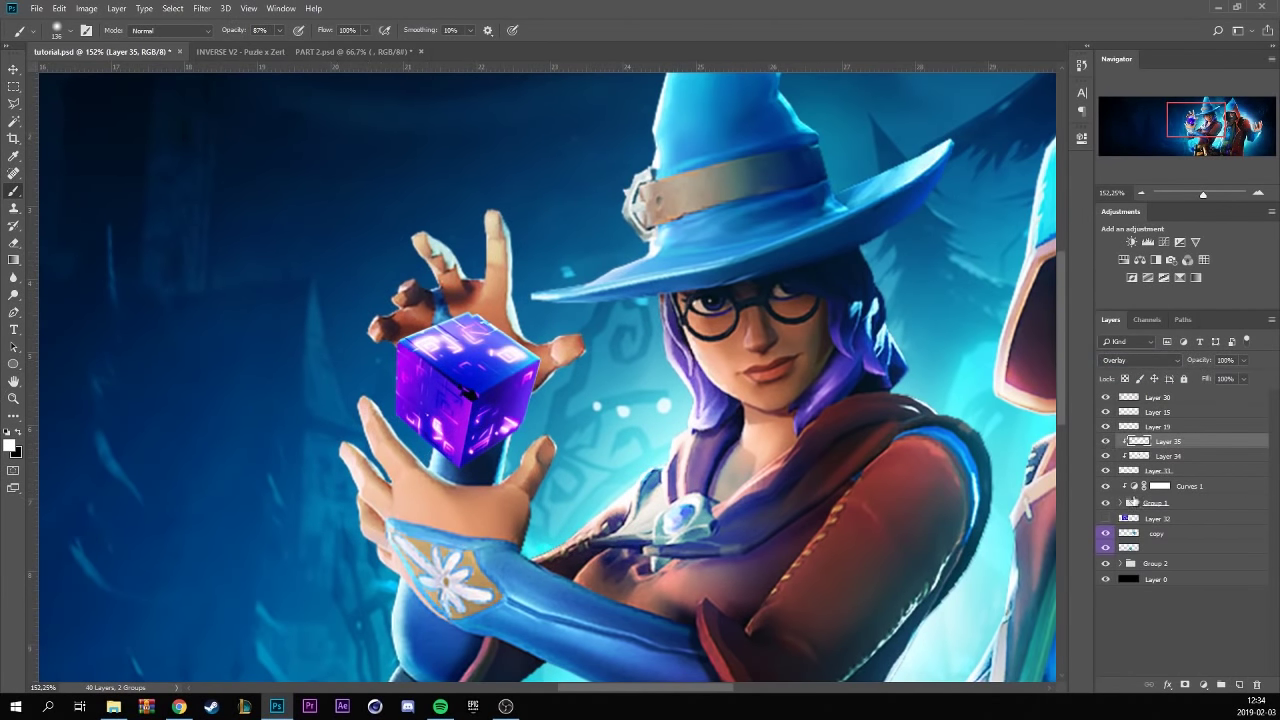
- Paint solid purple over the cube on a new layer and change its blend mode to Color
left_click(1238, 686)
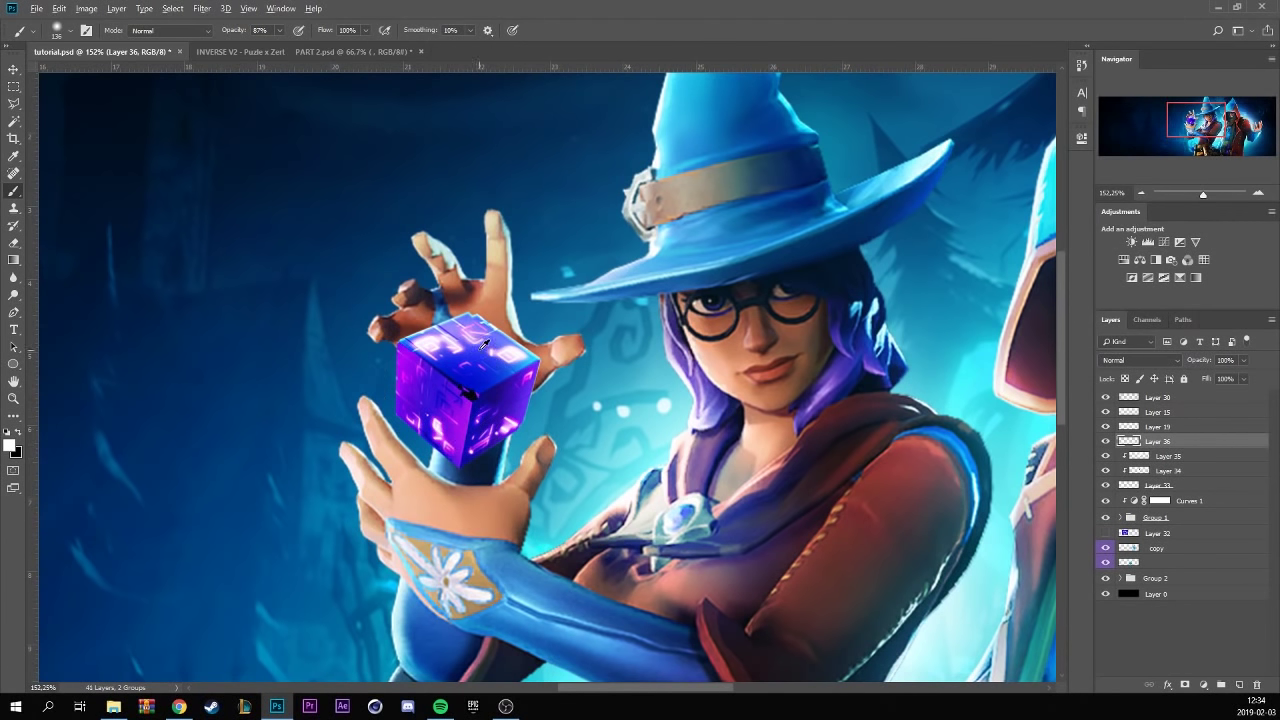
left_click(67, 30)
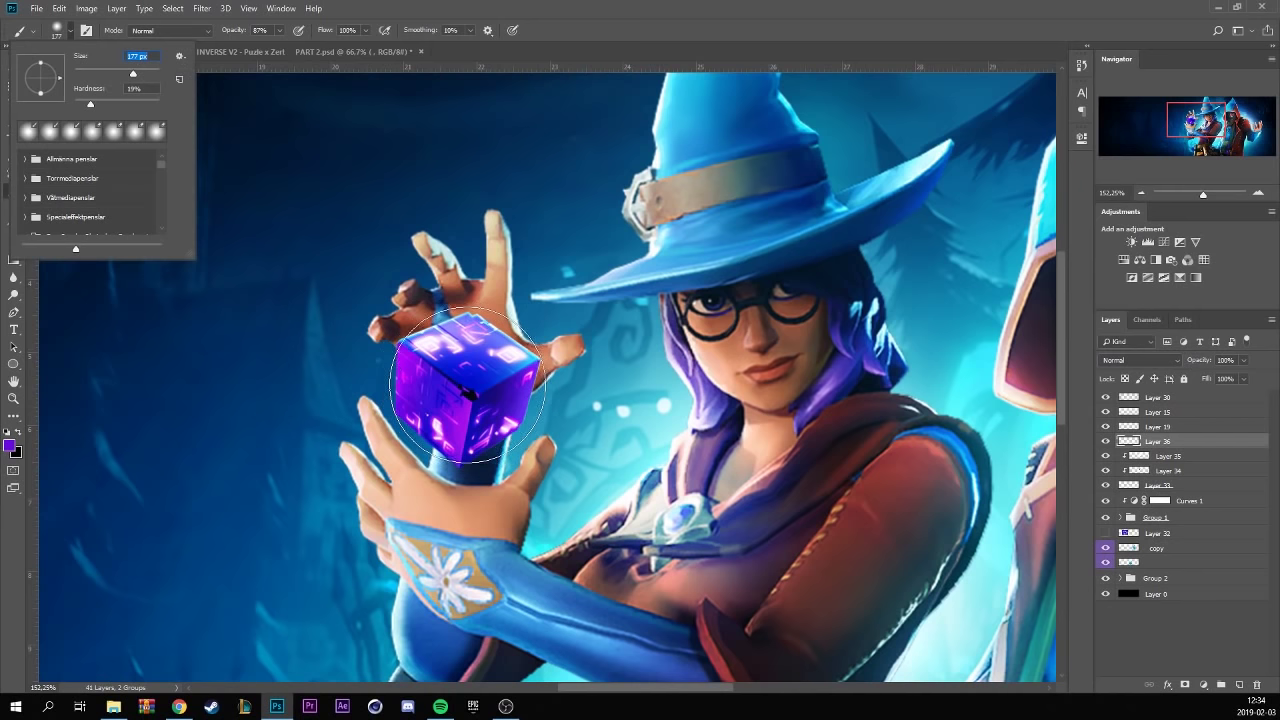
key("Return")
left_click(463, 380)
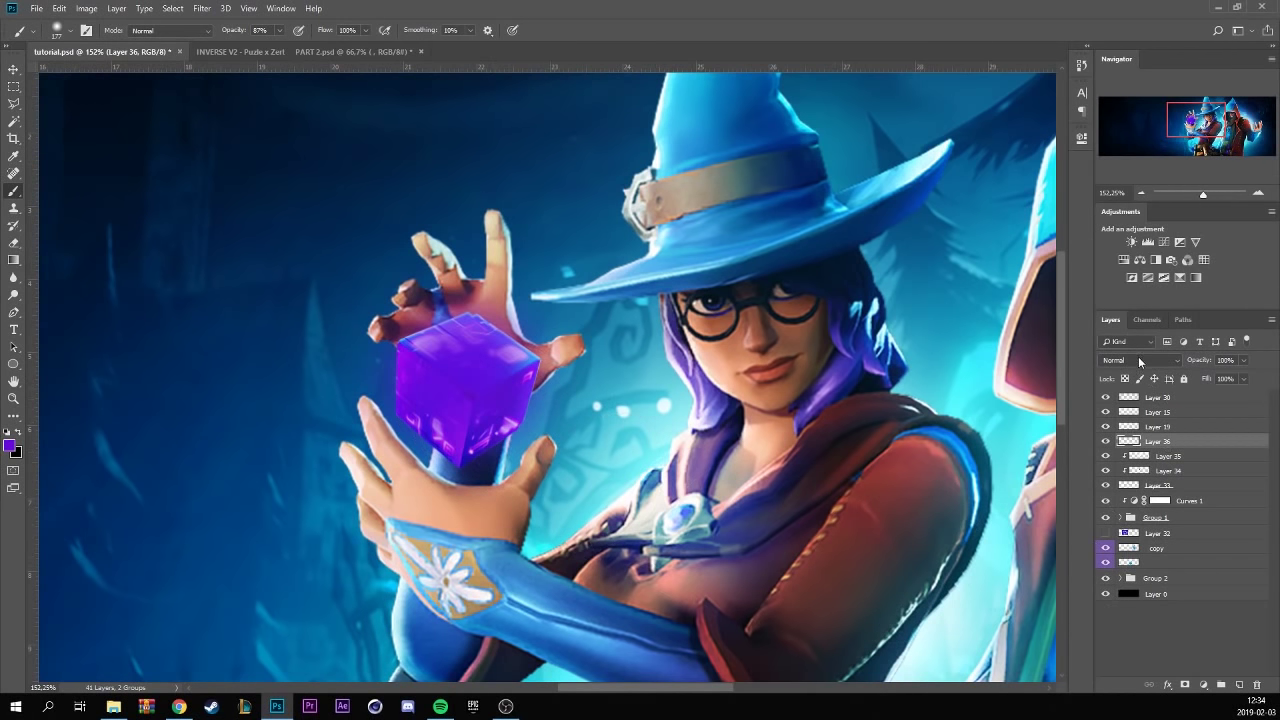
scroll(1138, 360, "down", 2)
scroll(1138, 360, "down", 2)
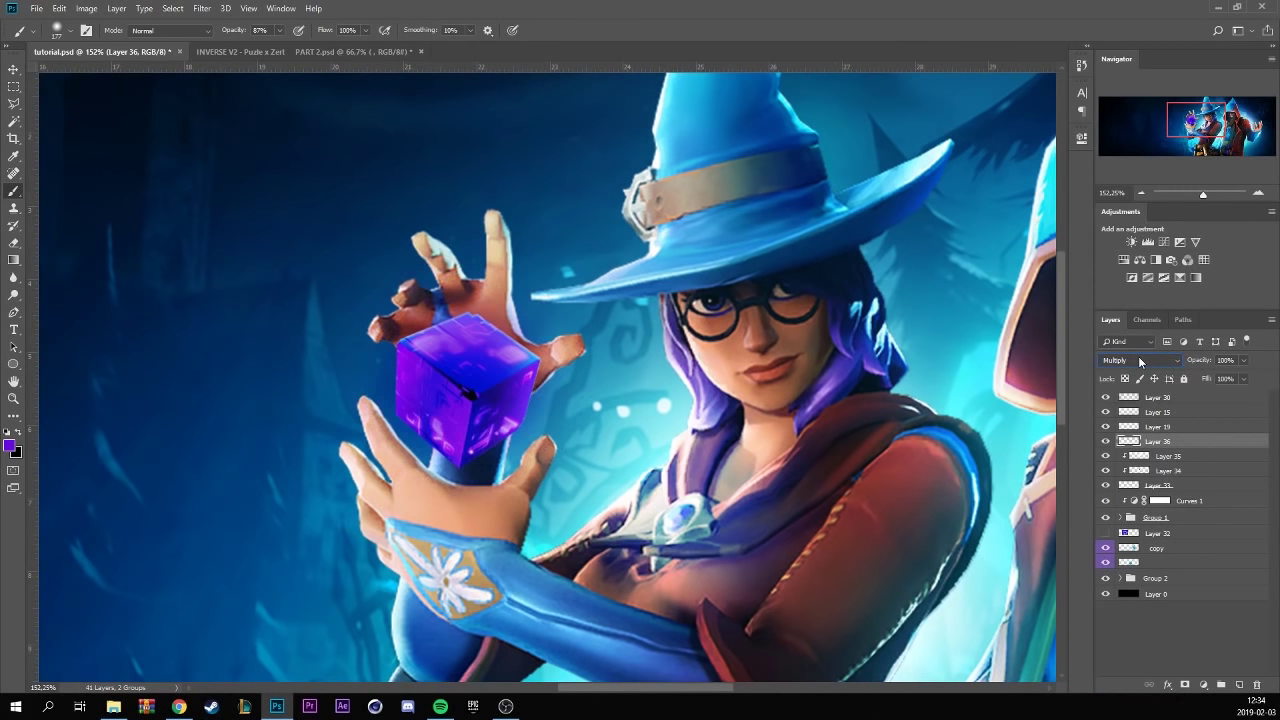
scroll(1138, 360, "down", 4)
key("e")
left_click(60, 30)
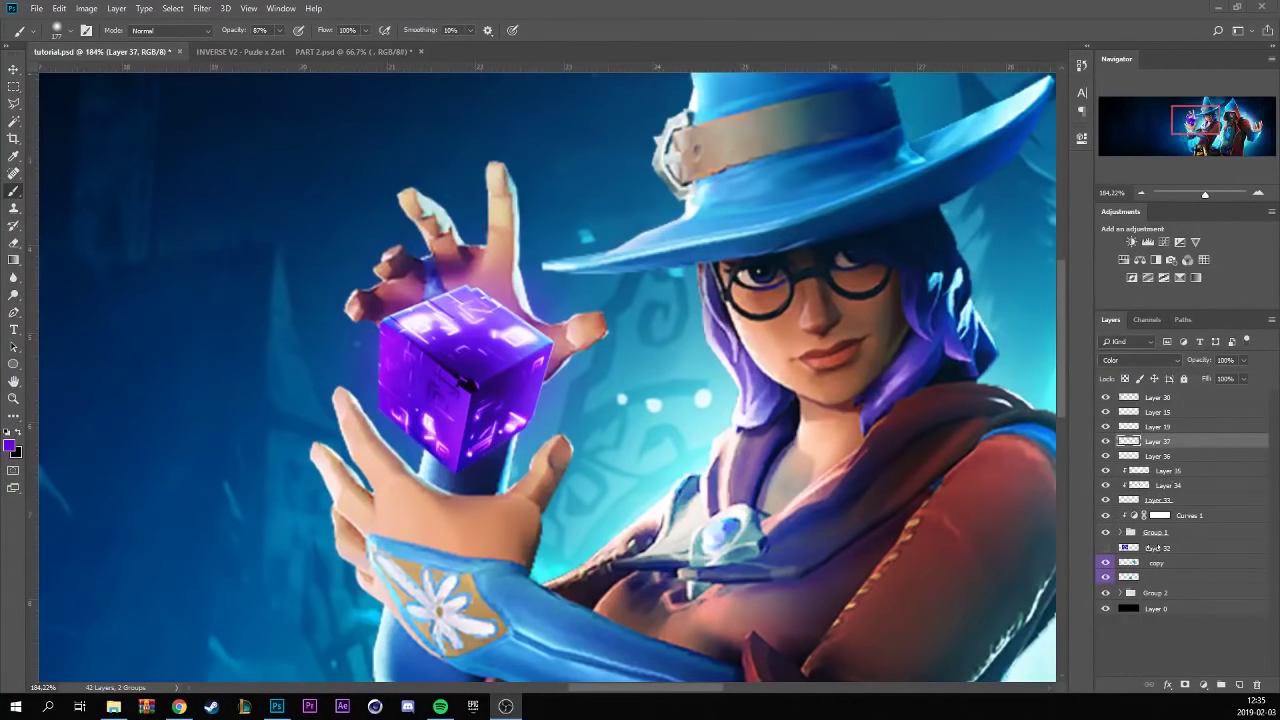
- Add new Layer 38 clipped to Layer 27 inside Group 1
left_click(1120, 532)
scroll(1124, 541, "down", 3)
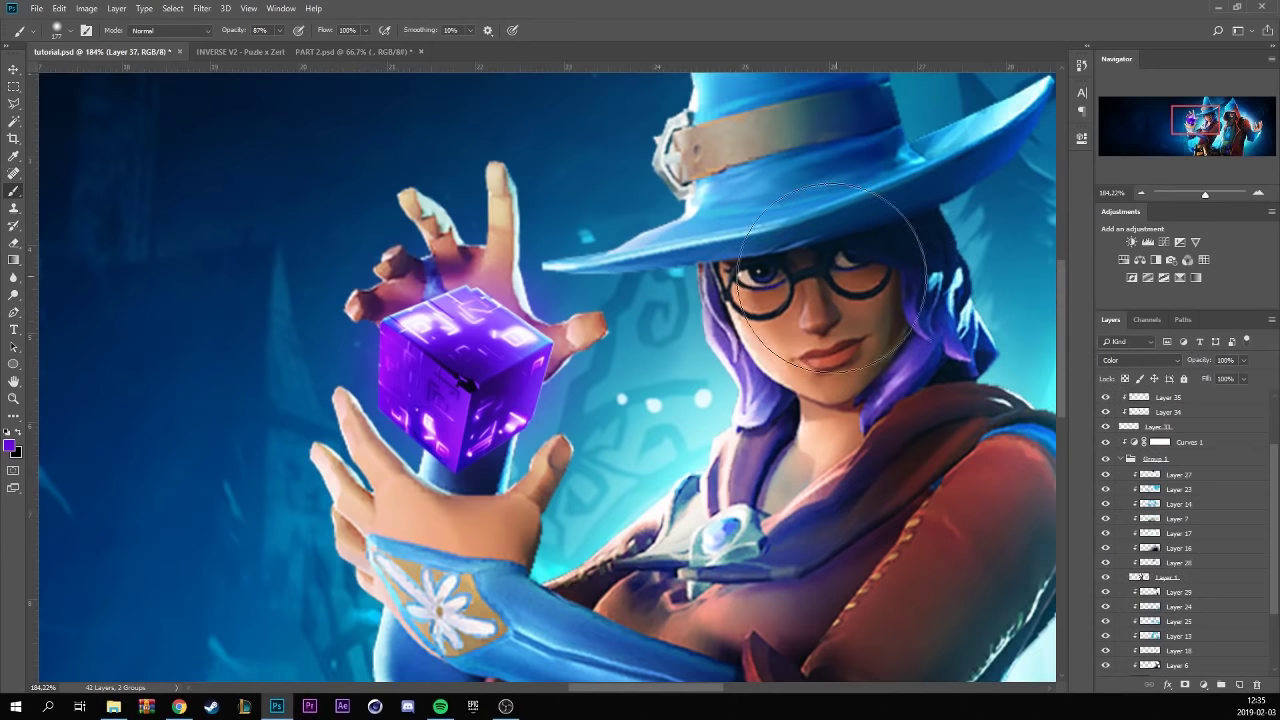
left_click(1188, 477)
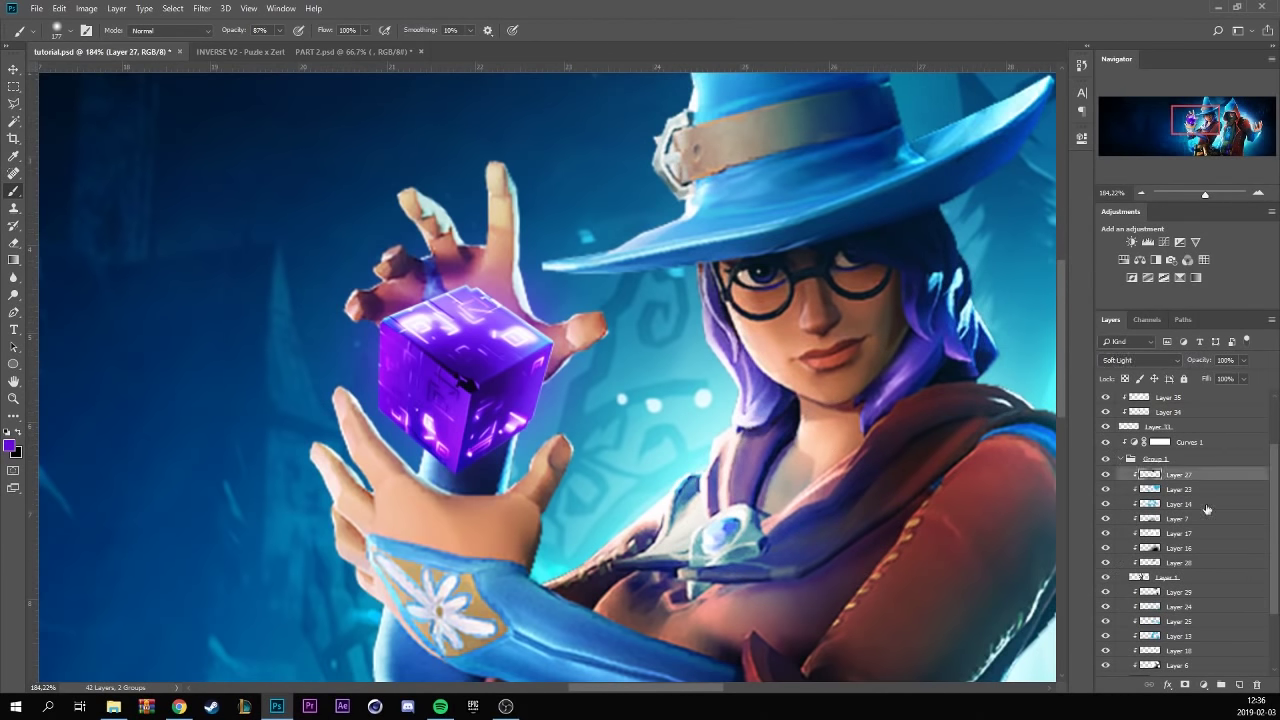
left_click(1240, 686)
right_click(1202, 478)
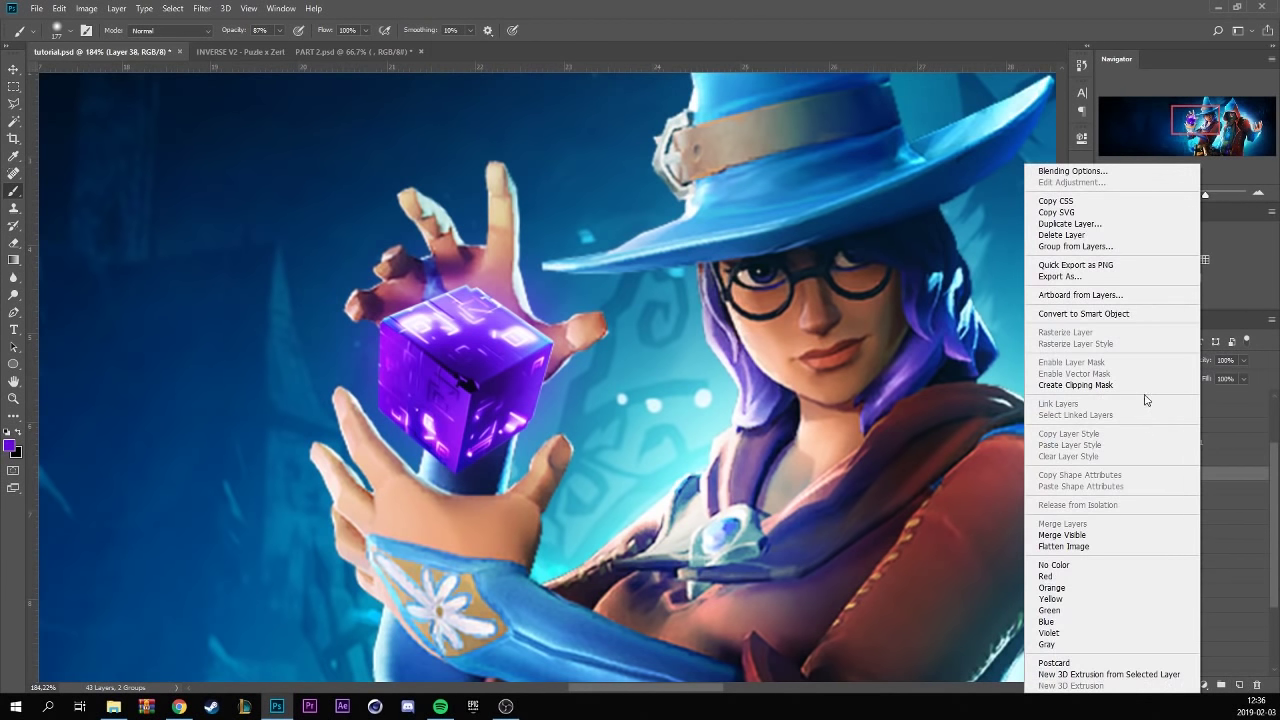
left_click(1146, 398)
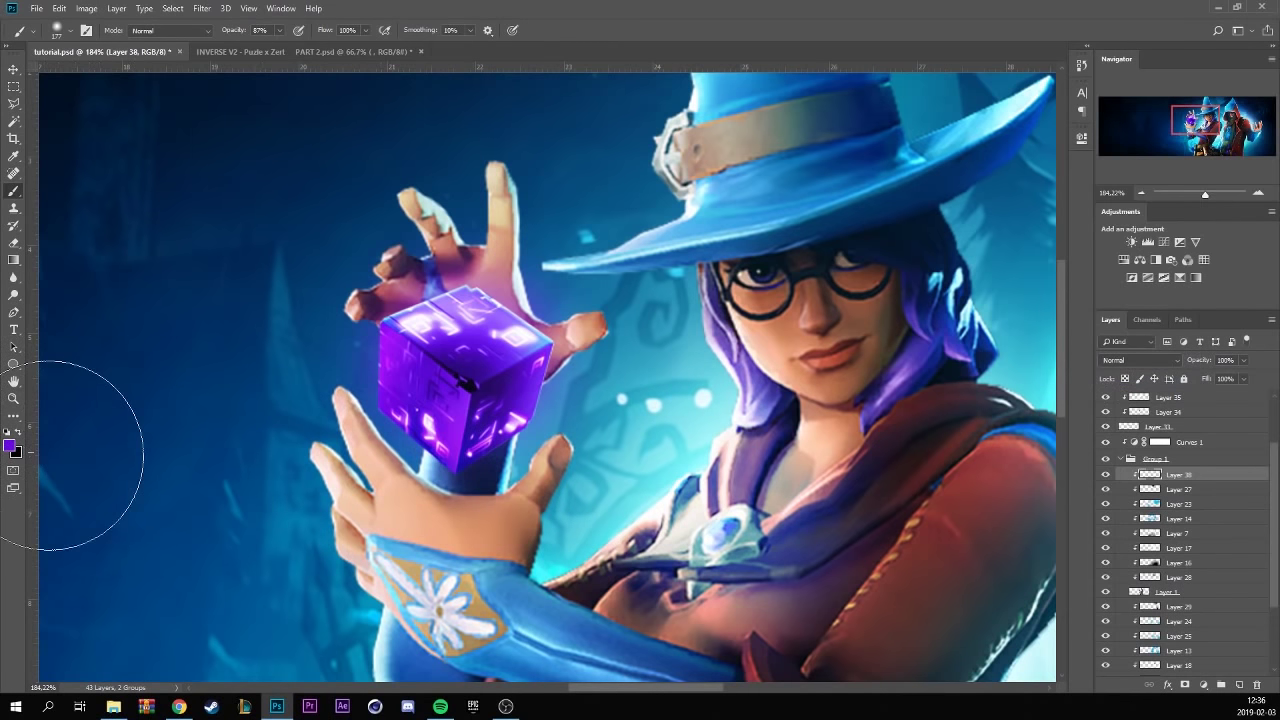
- Paint a purple glow on the wrist and fingers at 52% brush opacity
left_click_drag(430, 470, 500, 420)
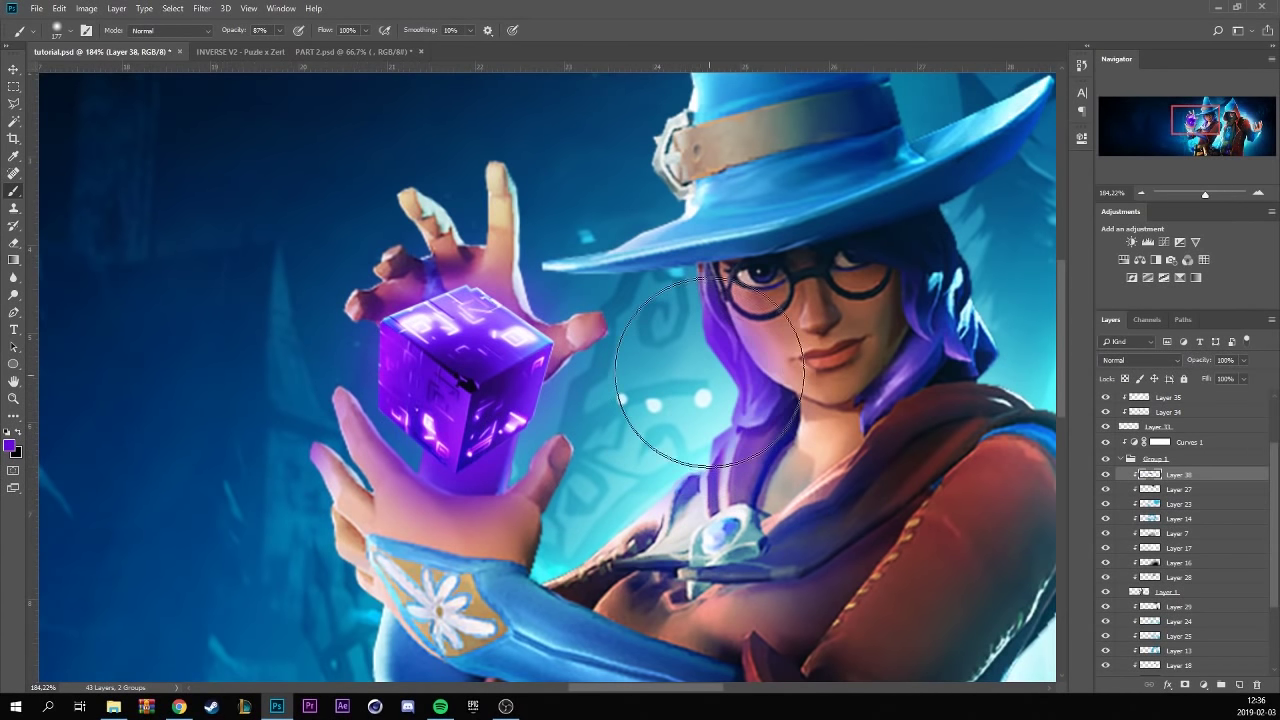
key("5")
key("2")
left_click_drag(480, 520, 470, 230)
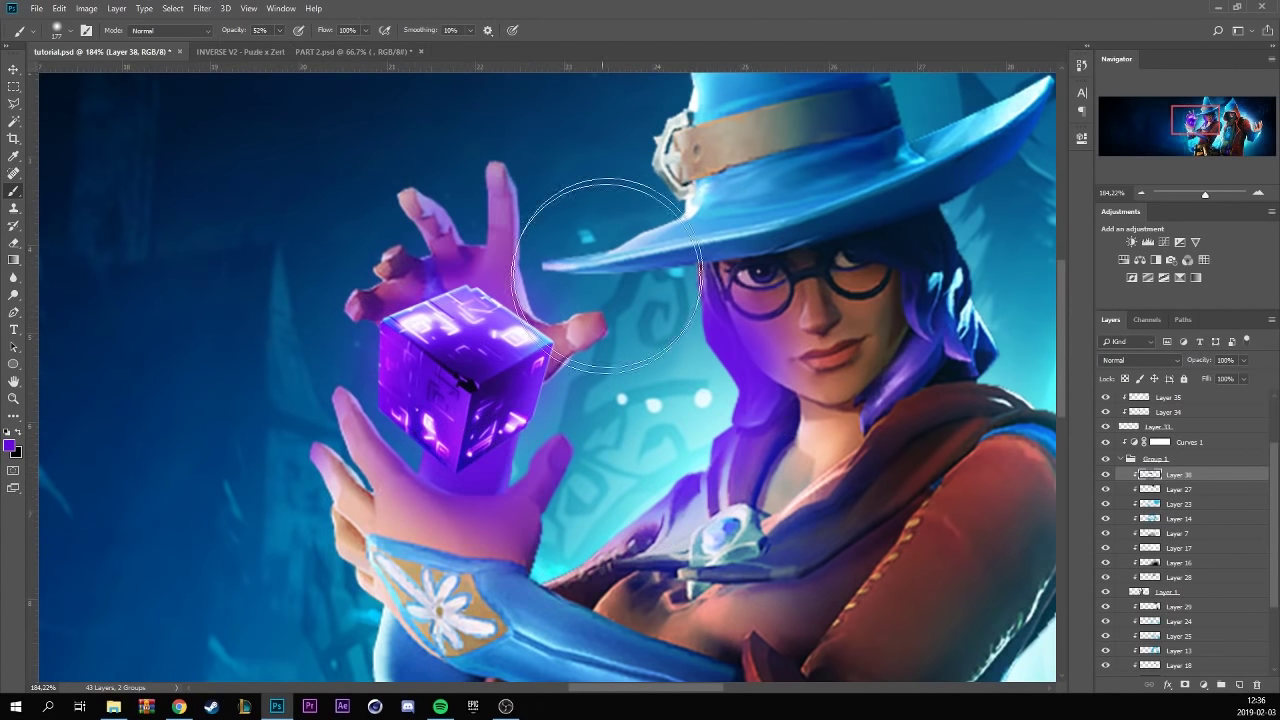
left_click(1129, 359)
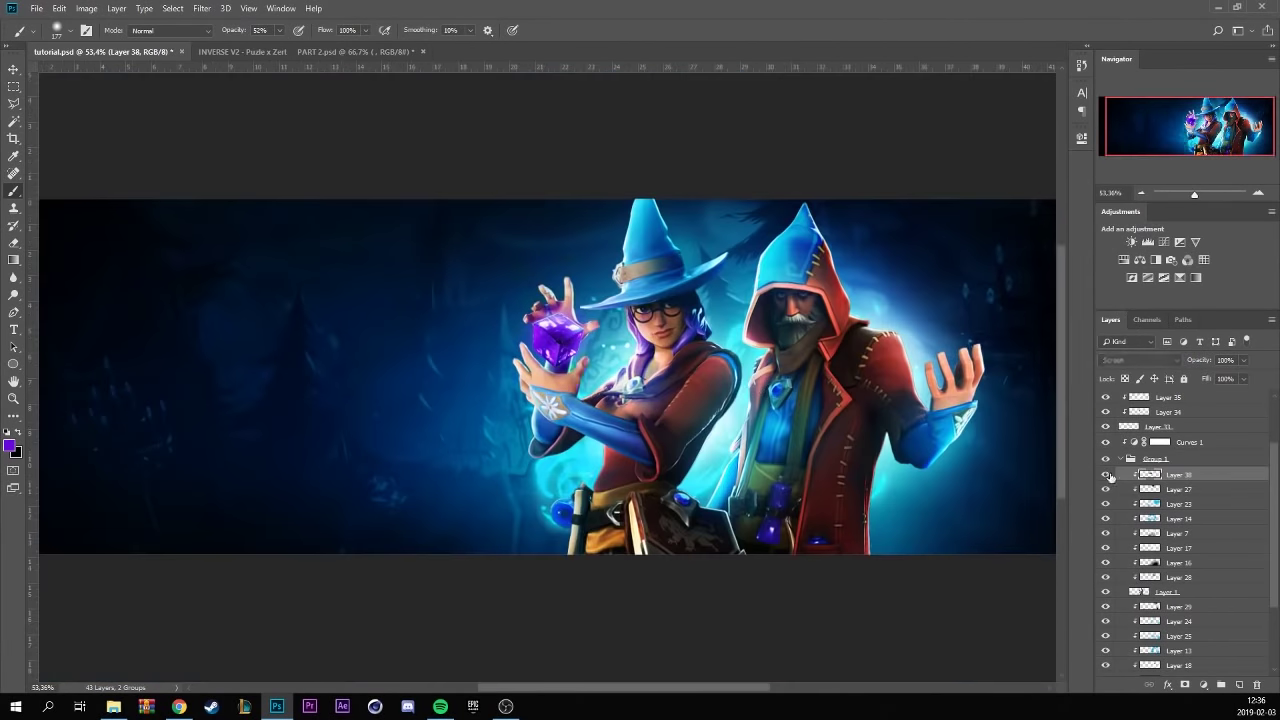
- Add a new Overlay-blended layer and reset the brush to full opacity and default colours
key("ctrl+shift+n")
key("x")
left_click(1140, 359)
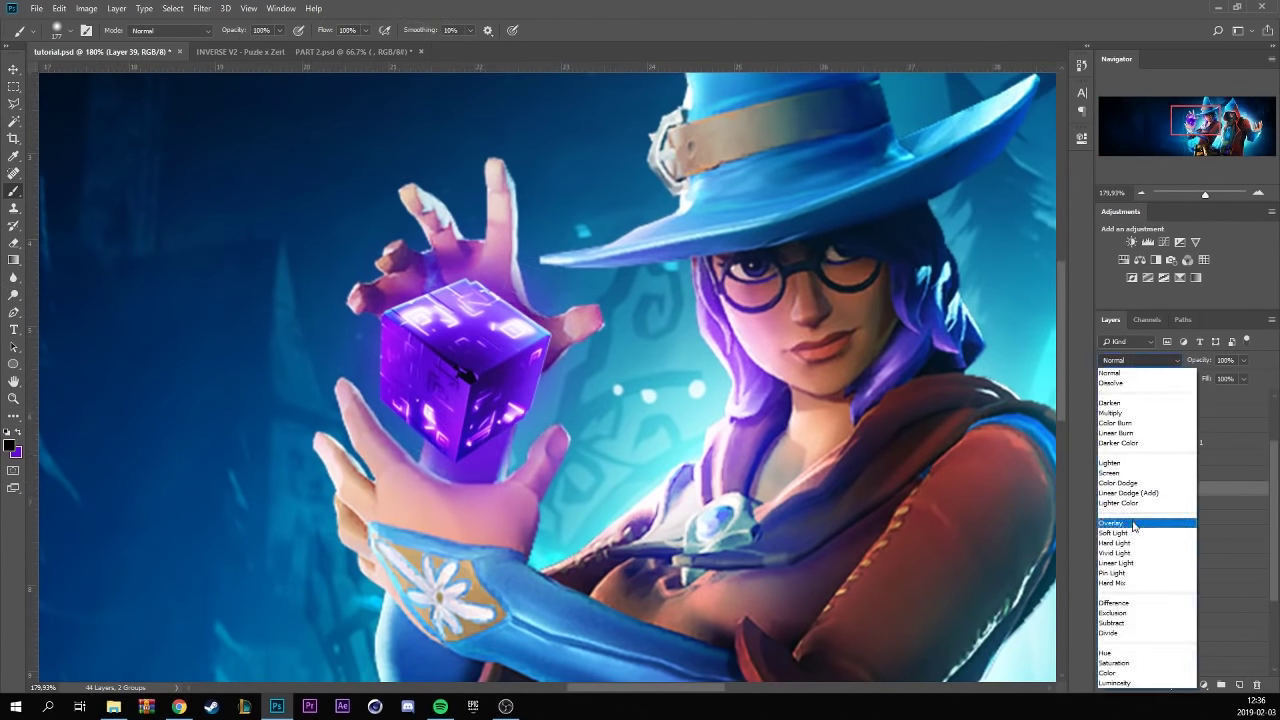
left_click(1130, 525)
key("d")
key("x")
key("0")
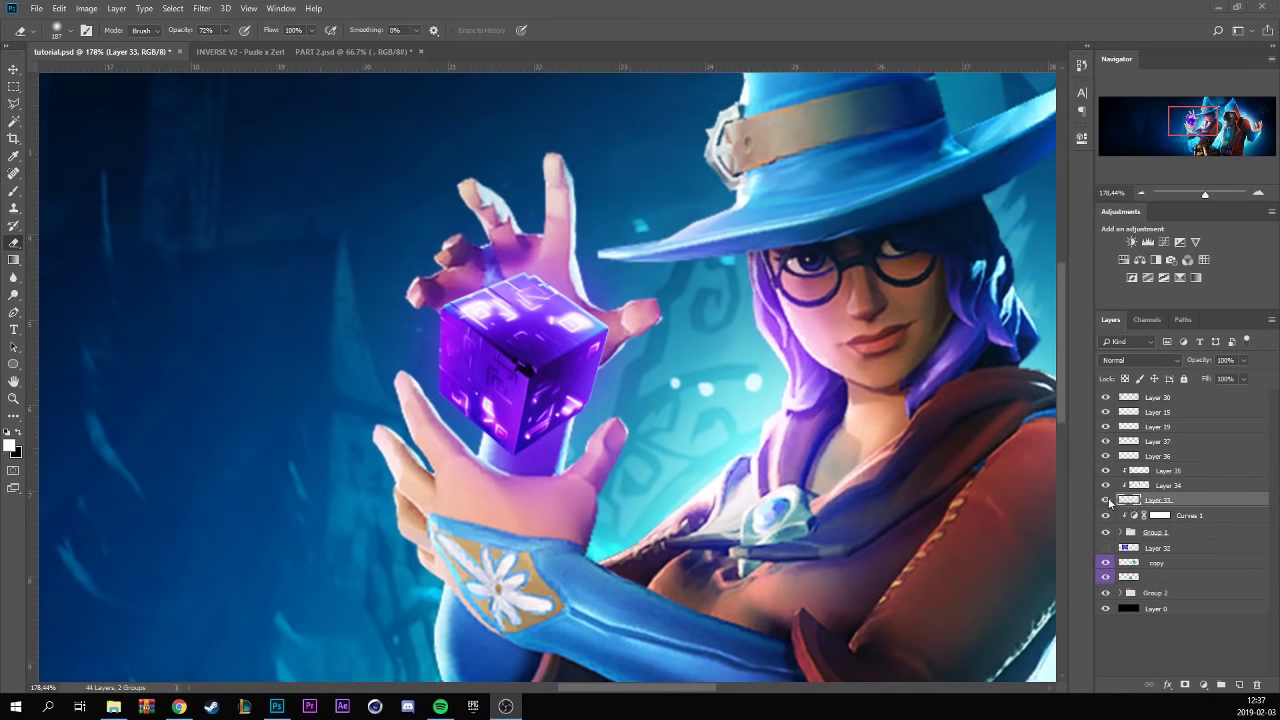
- Apply a Spin Radial Blur of amount 2 to the cube's glow layer, then fit the banner in view
left_click(202, 8)
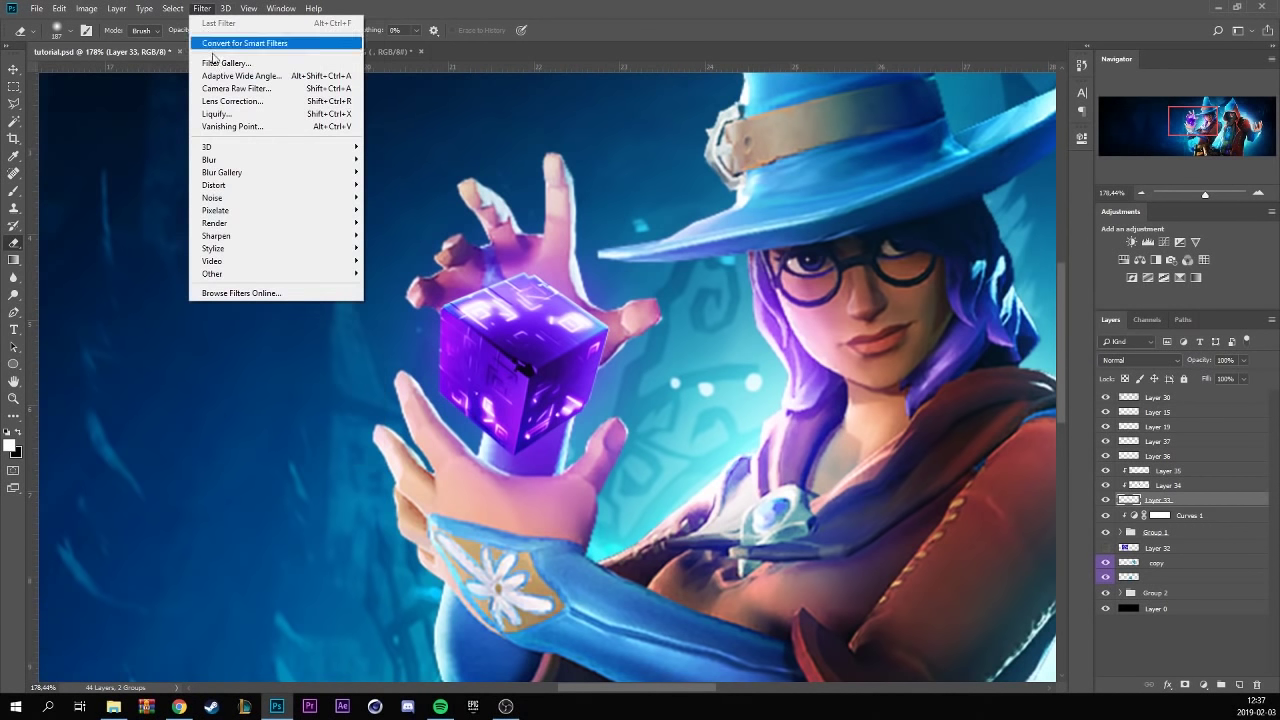
mouse_move(260, 160)
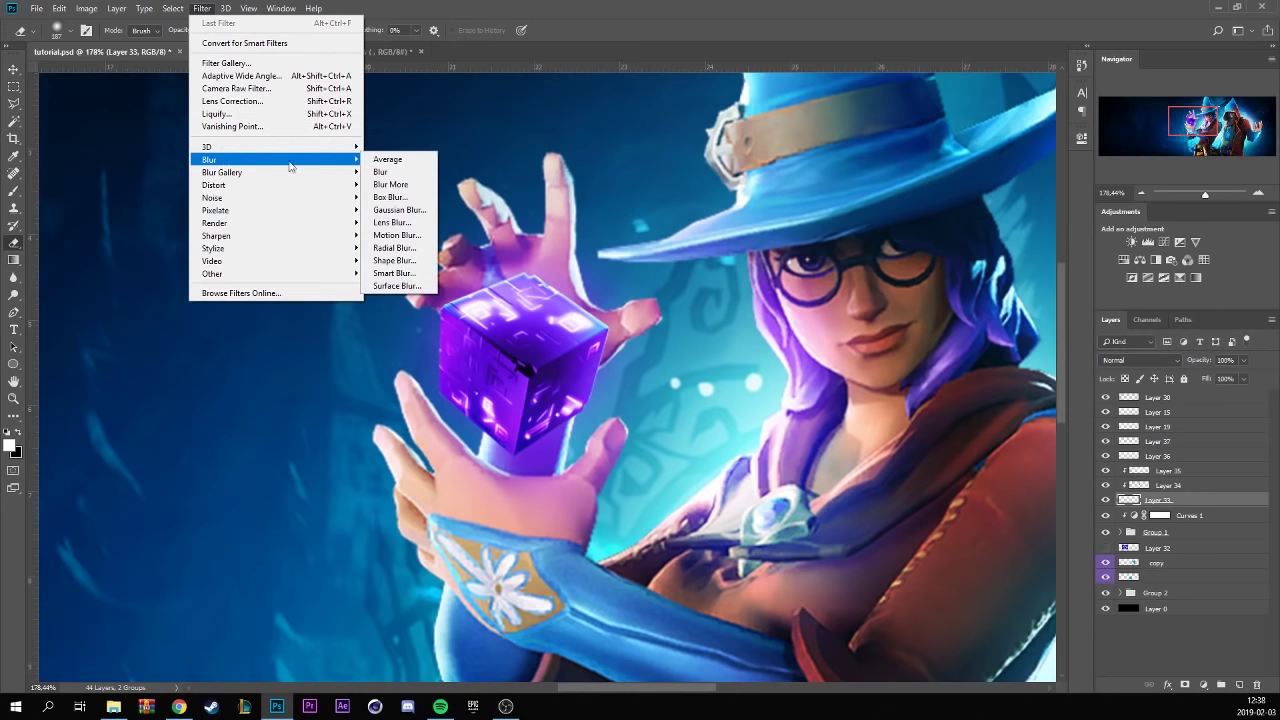
left_click(396, 235)
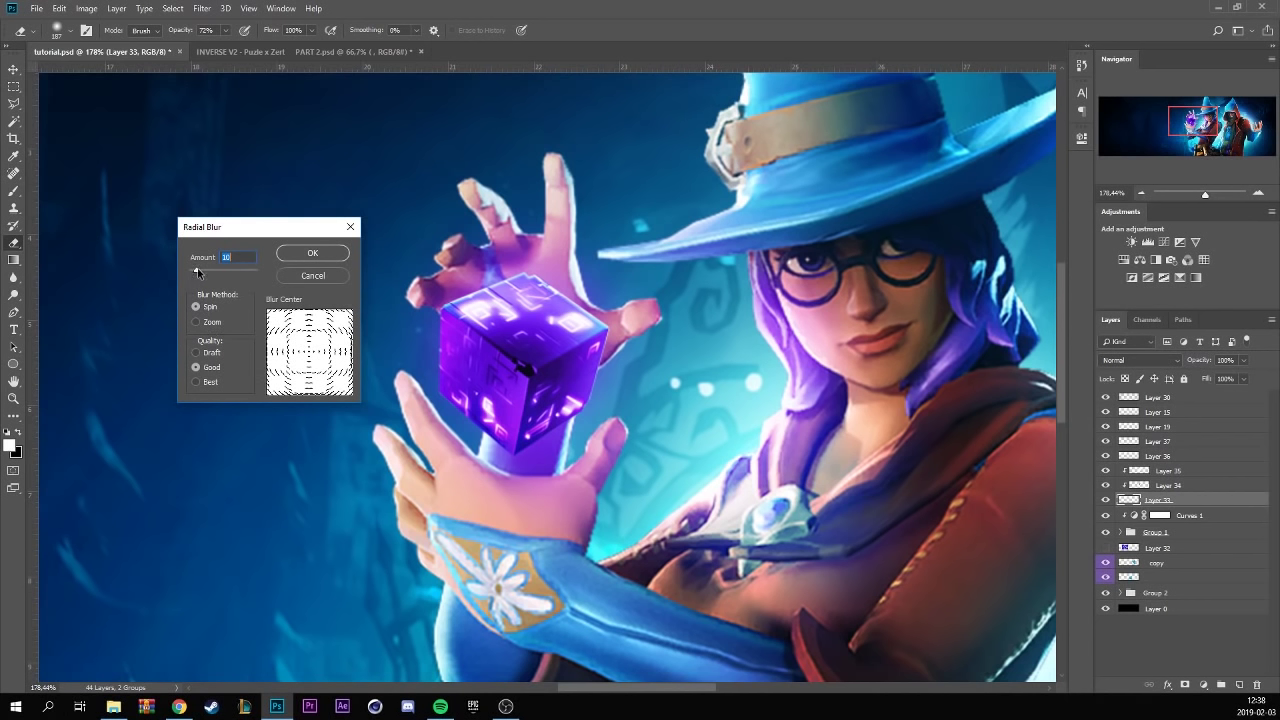
left_click_drag(198, 272, 193, 273)
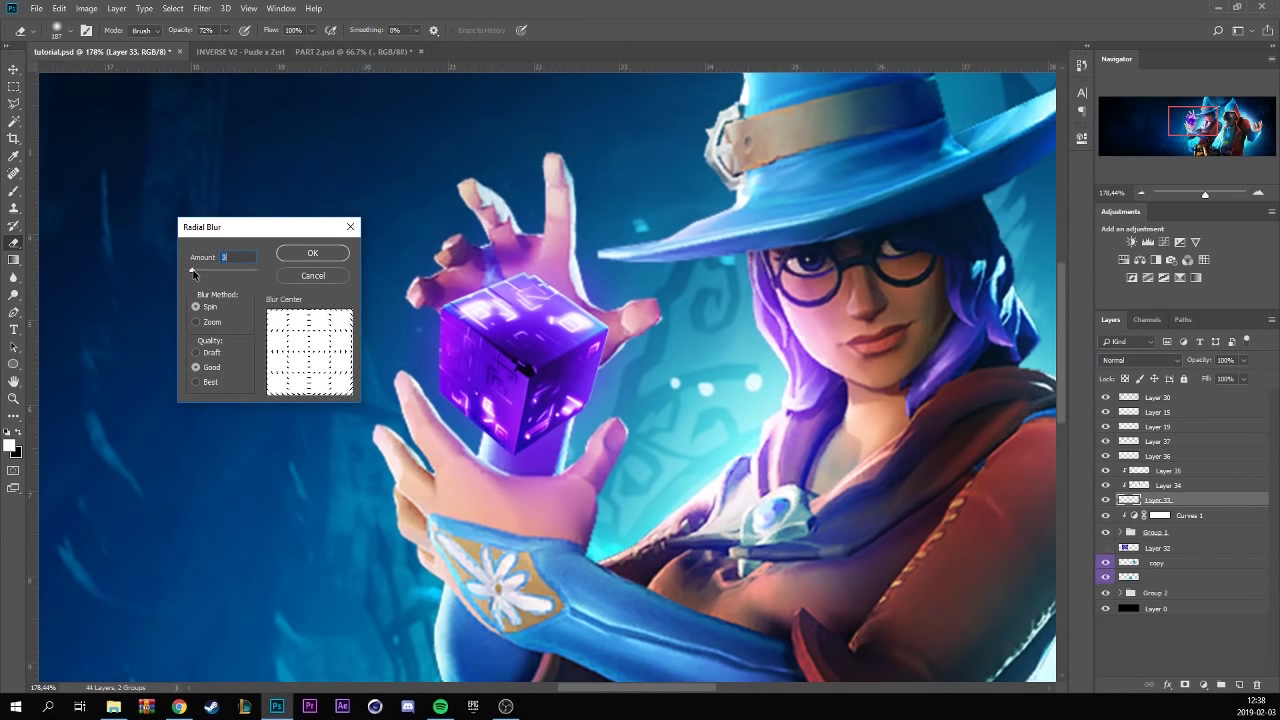
left_click(309, 254)
key("ctrl+0")
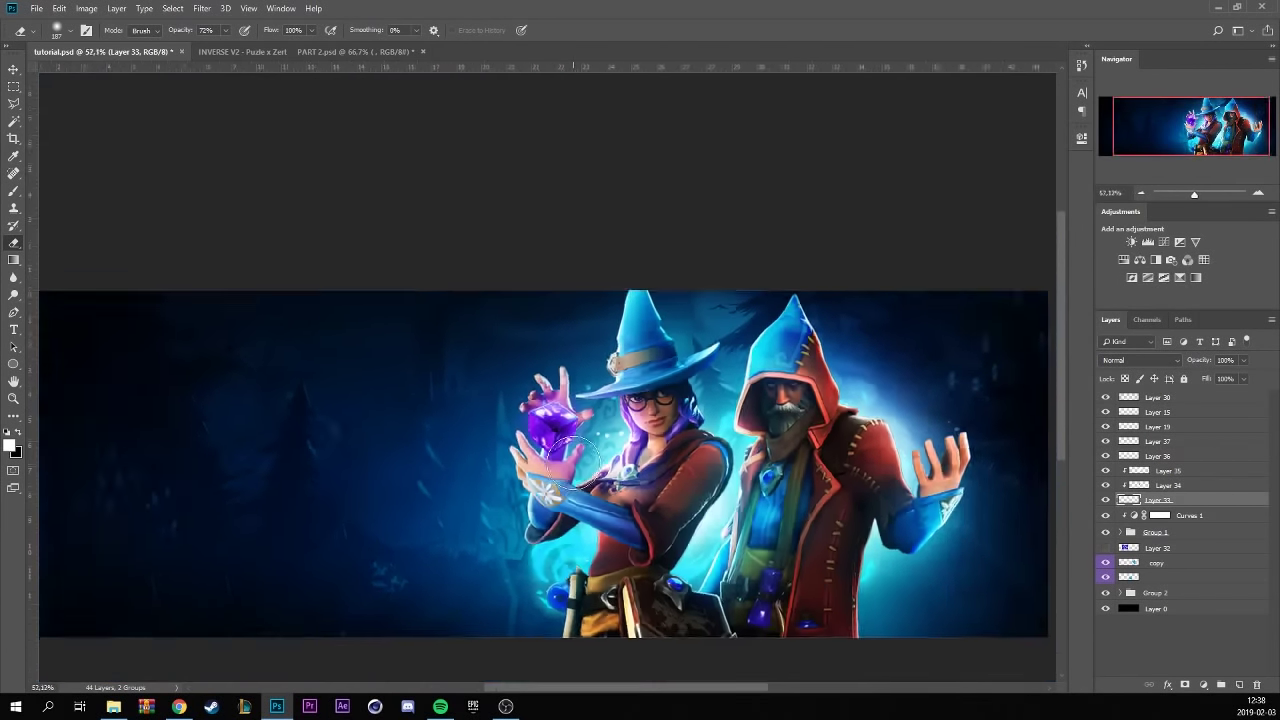
scroll(577, 400, "up", 5)
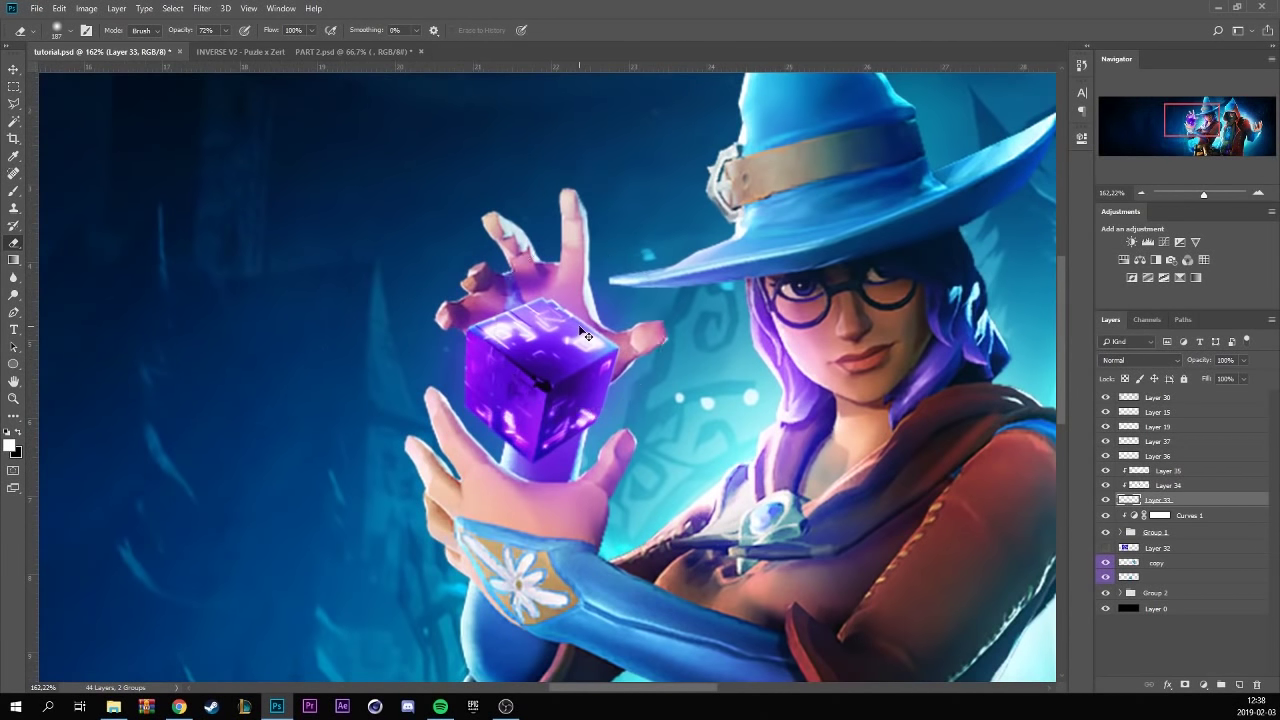
scroll(420, 325, "down", 2)
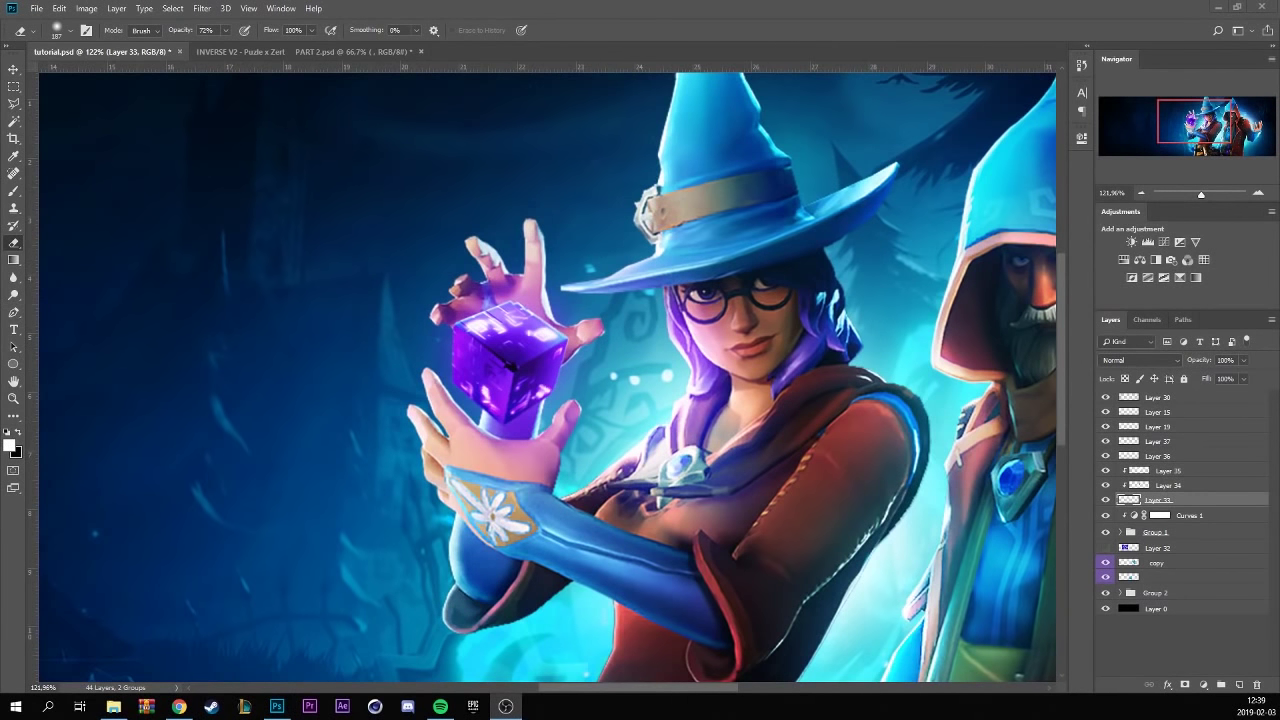
- In PART 2.psd, collapse Explosions, expand Resources and hide the explosion effect
left_click(259, 50)
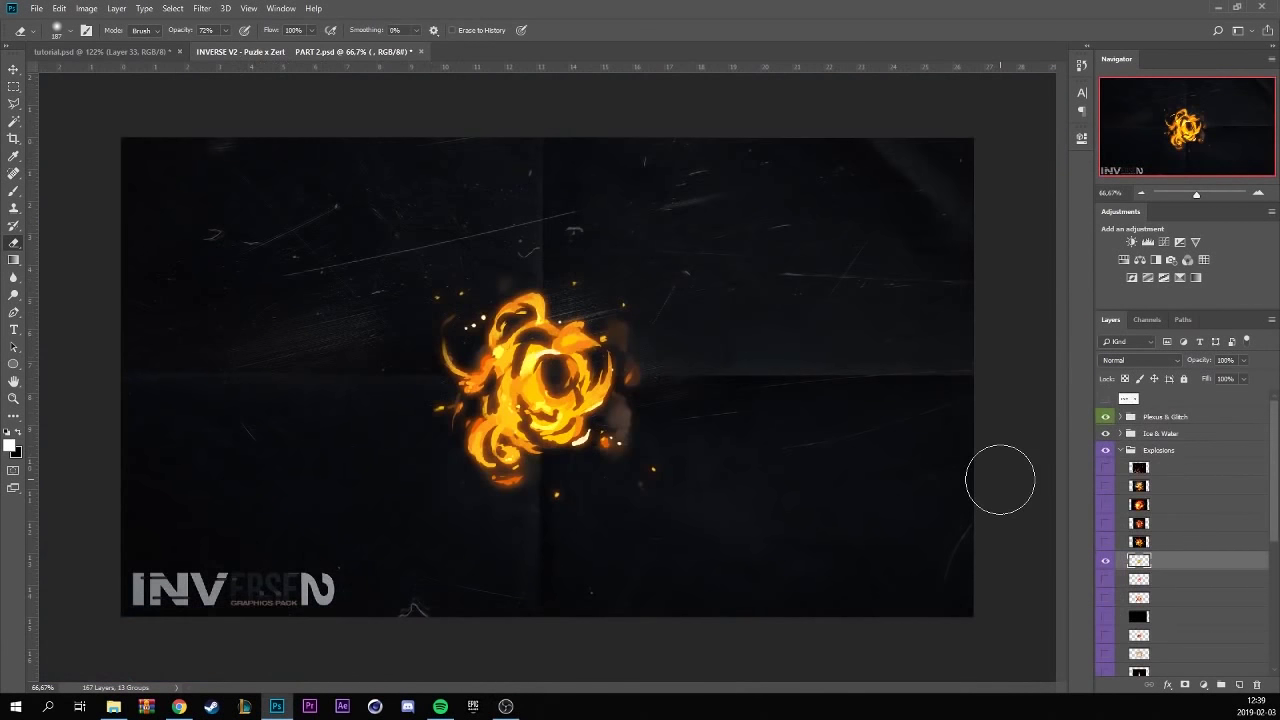
left_click(1126, 451)
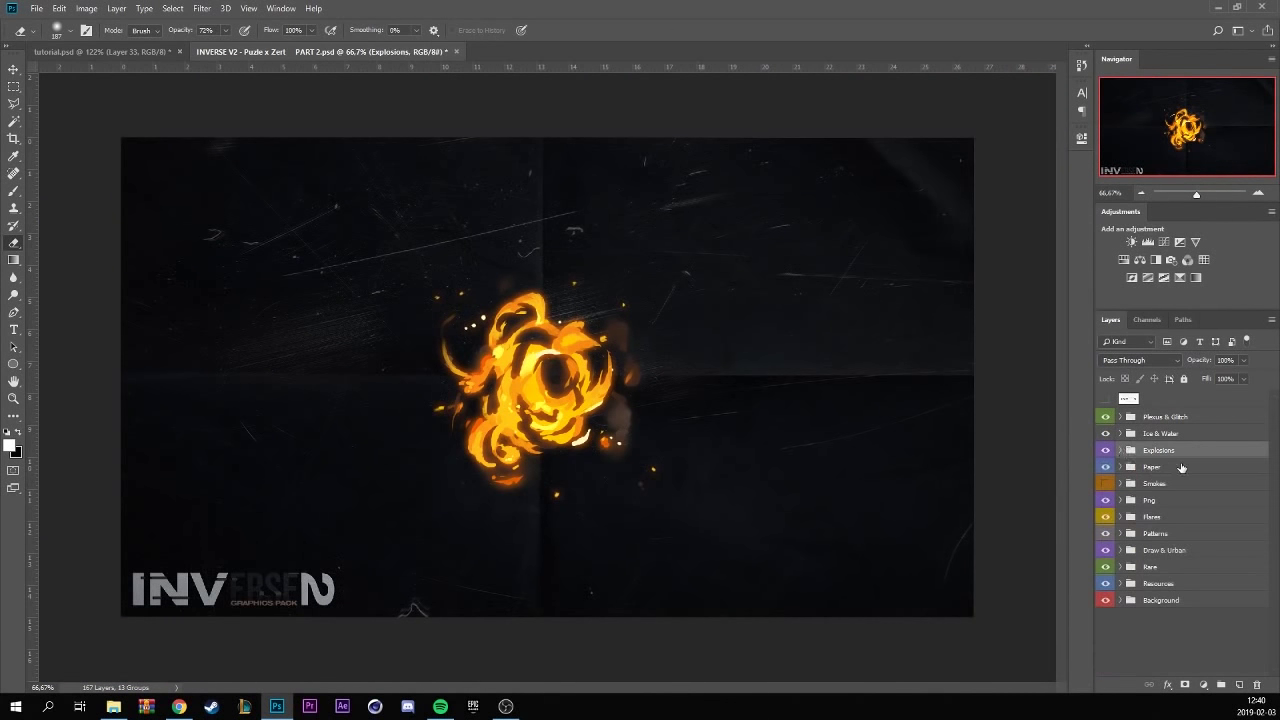
left_click(1119, 584)
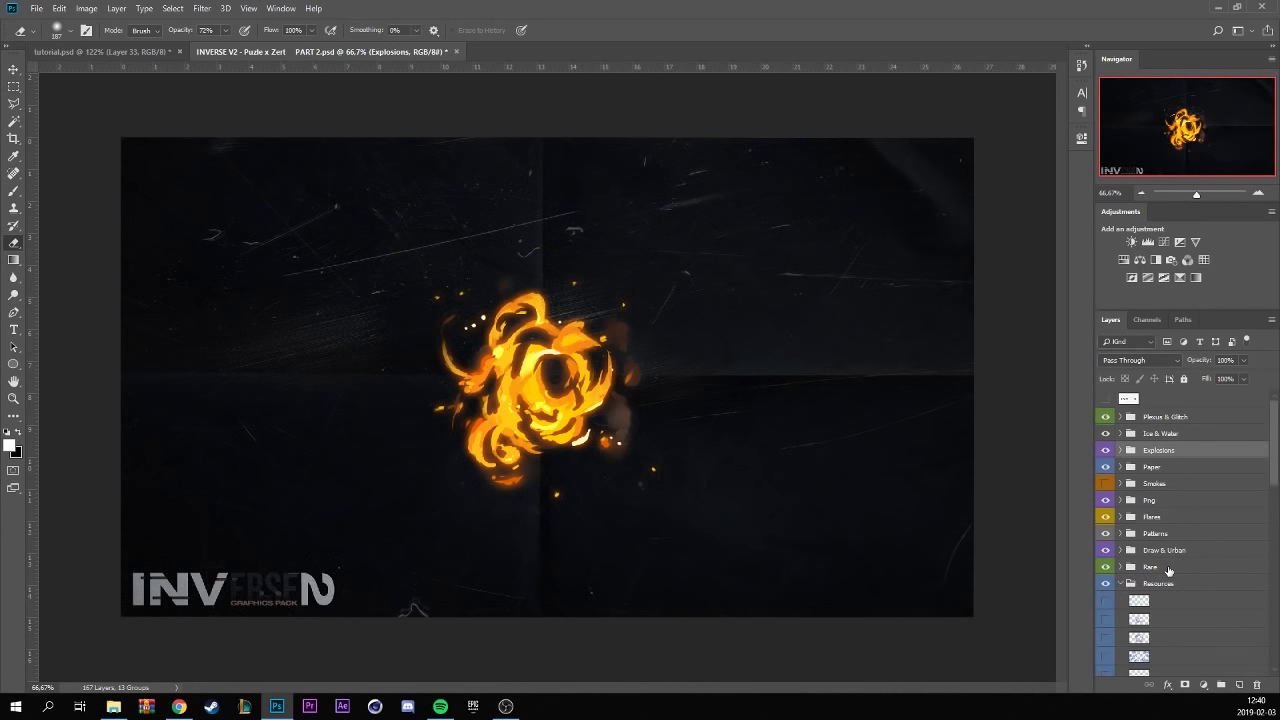
scroll(1110, 520, "down", 1)
left_click(1105, 450)
- Show the blue shard splash layer and drag it into the wizard banner
left_click(1104, 546)
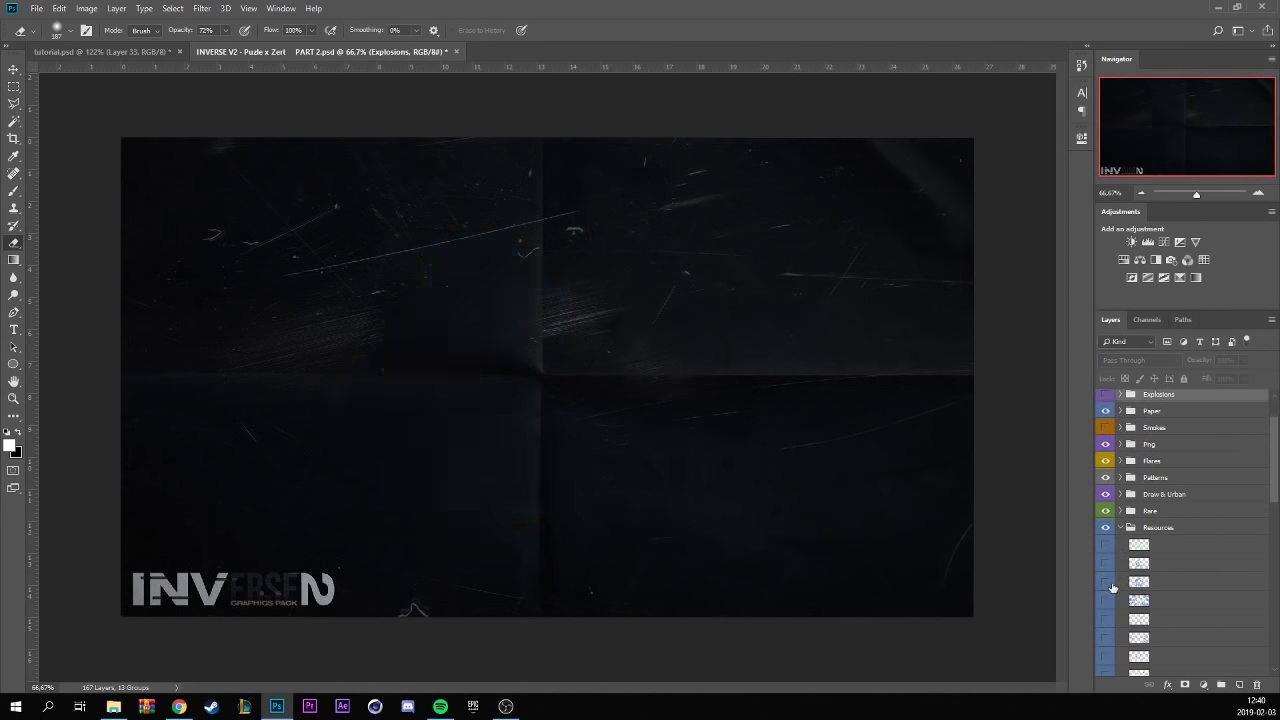
left_click(1105, 583)
left_click(1105, 638)
left_click(1143, 643)
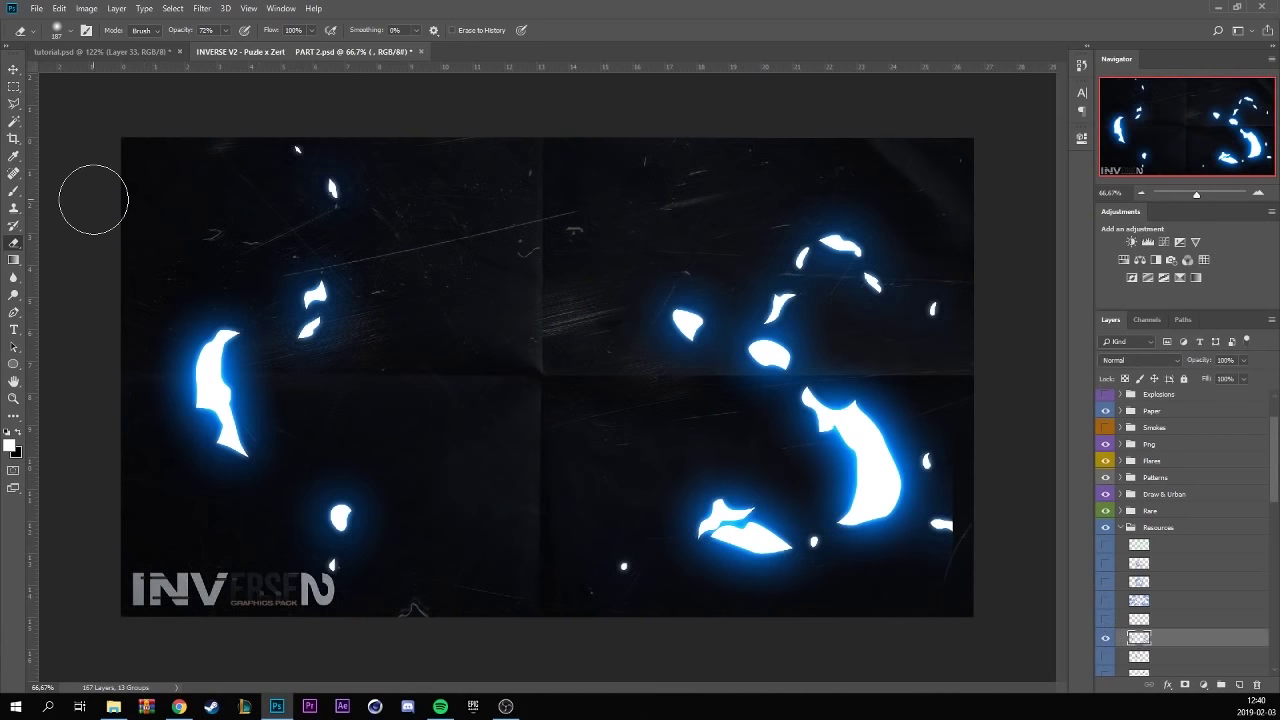
left_click(14, 69)
mouse_move(316, 293)
left_mouse_down()
mouse_move(309, 285)
mouse_move(417, 356)
left_mouse_up()
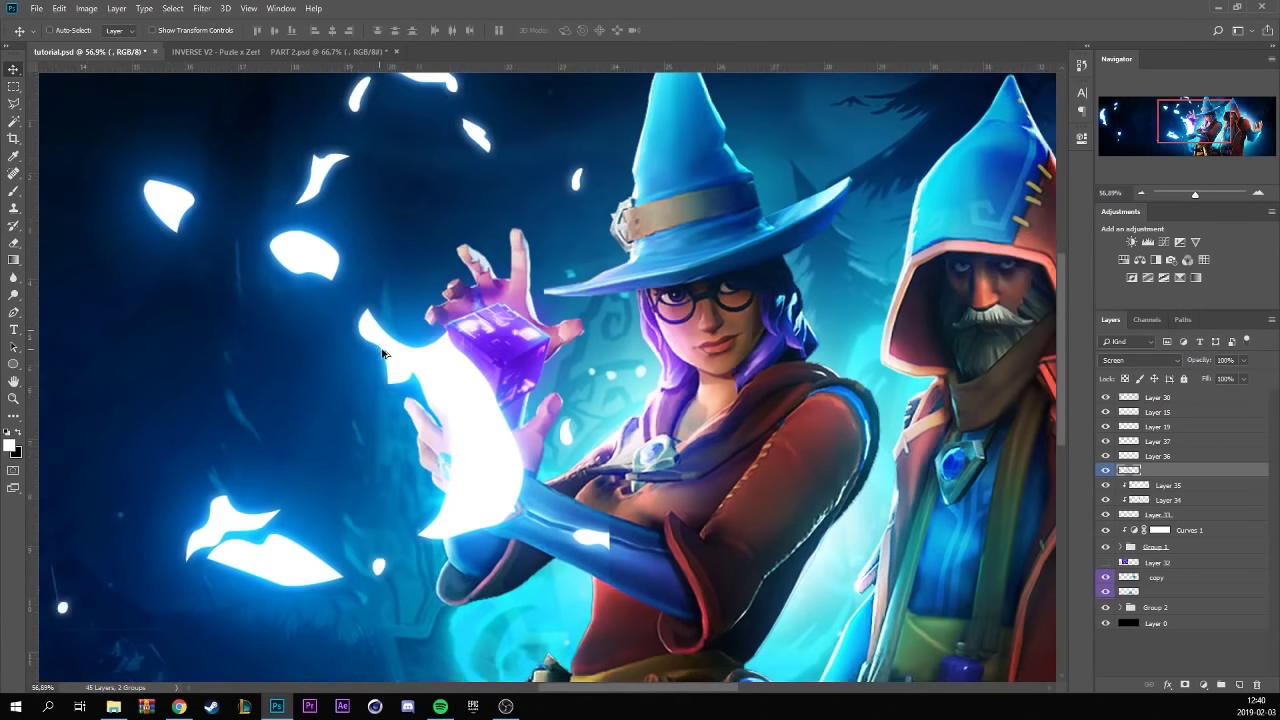
- Scale the shard splash to about a quarter size and place it left of the cube
scroll(378, 316, "down", 5)
mouse_move(424, 350)
left_mouse_down()
mouse_move(470, 441)
mouse_move(677, 340)
left_mouse_up()
key("ctrl+t")
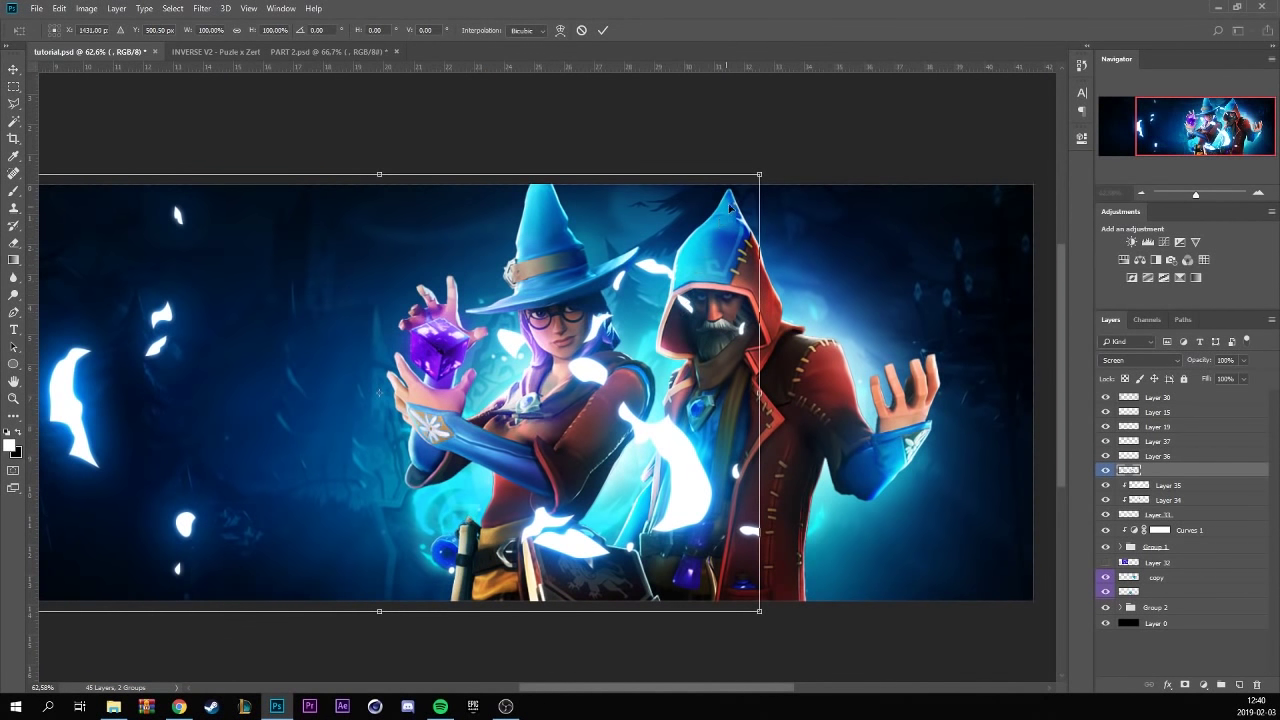
left_click_drag(760, 173, 177, 509)
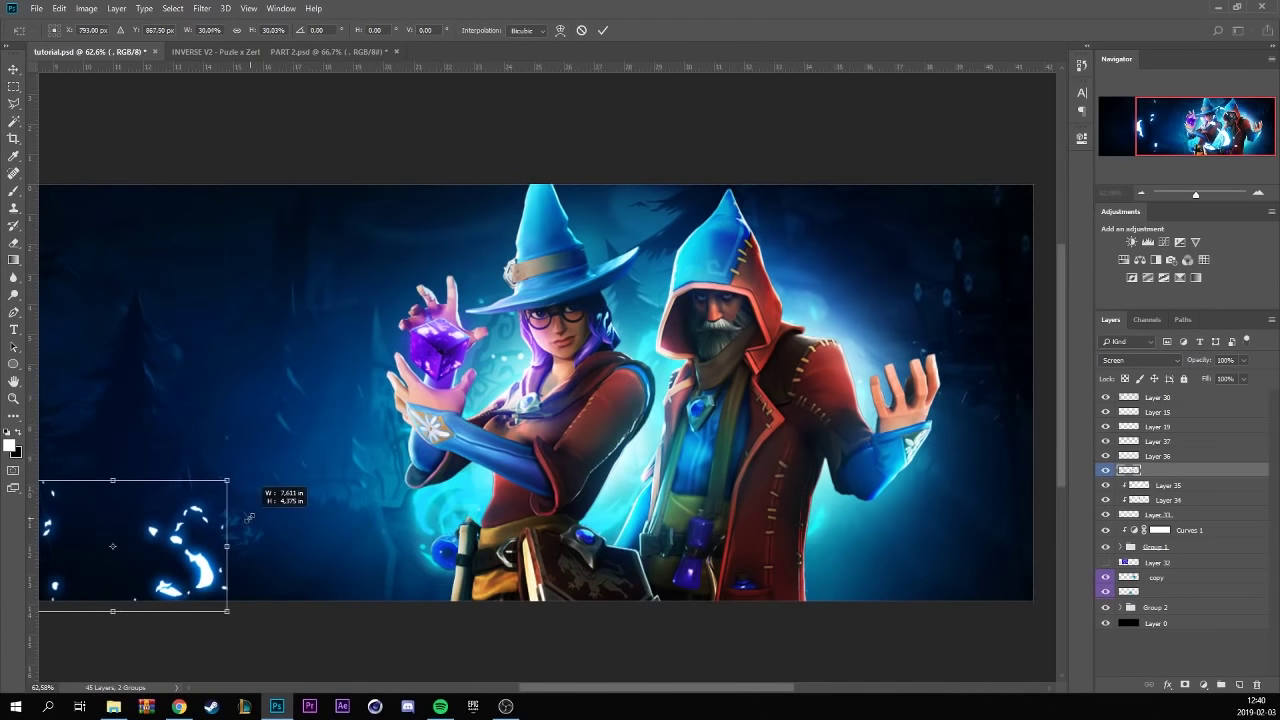
left_click_drag(170, 560, 362, 346)
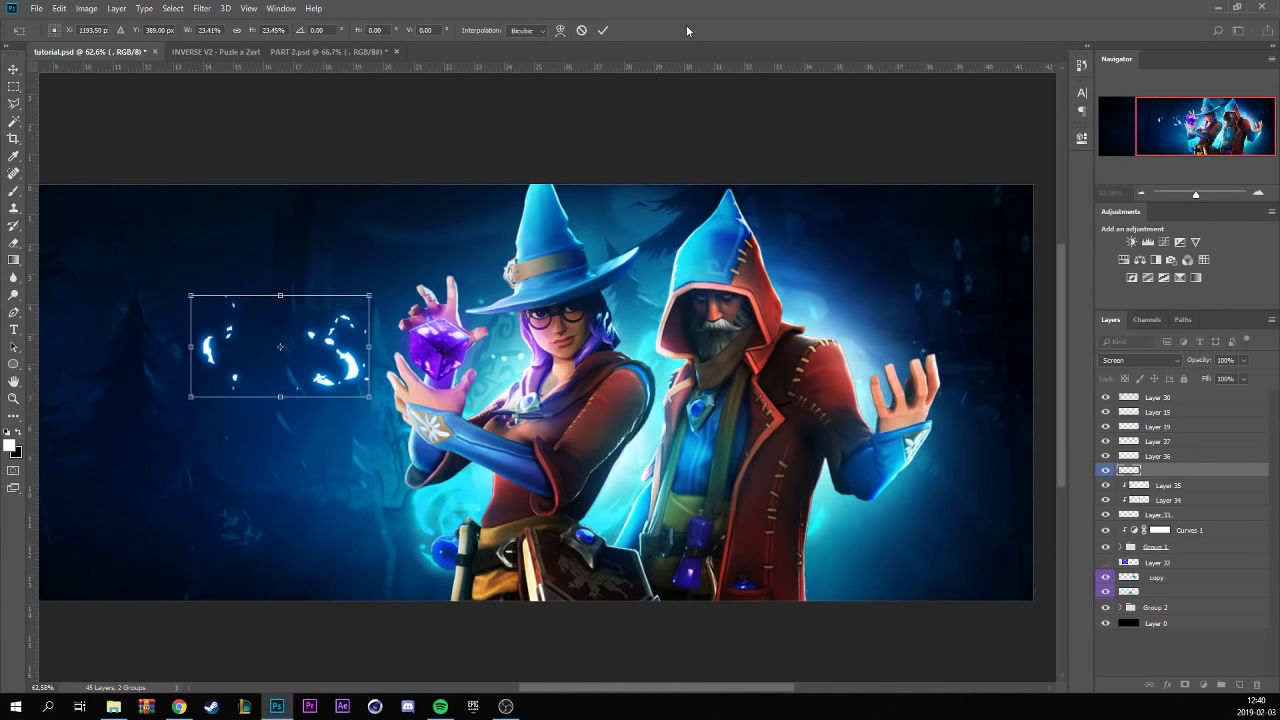
left_click(609, 32)
- Recolour the shards from blue to purple with Hue/Saturation at Hue +95
scroll(318, 330, "up", 3)
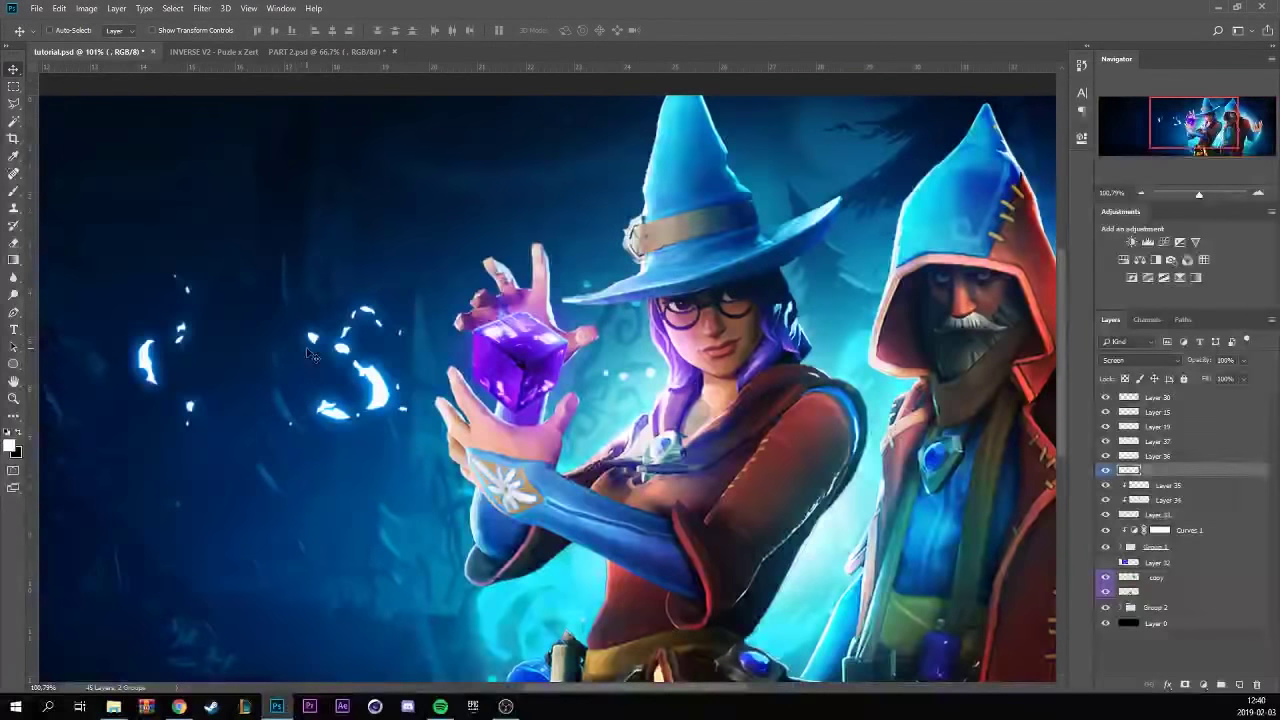
key("ctrl+u")
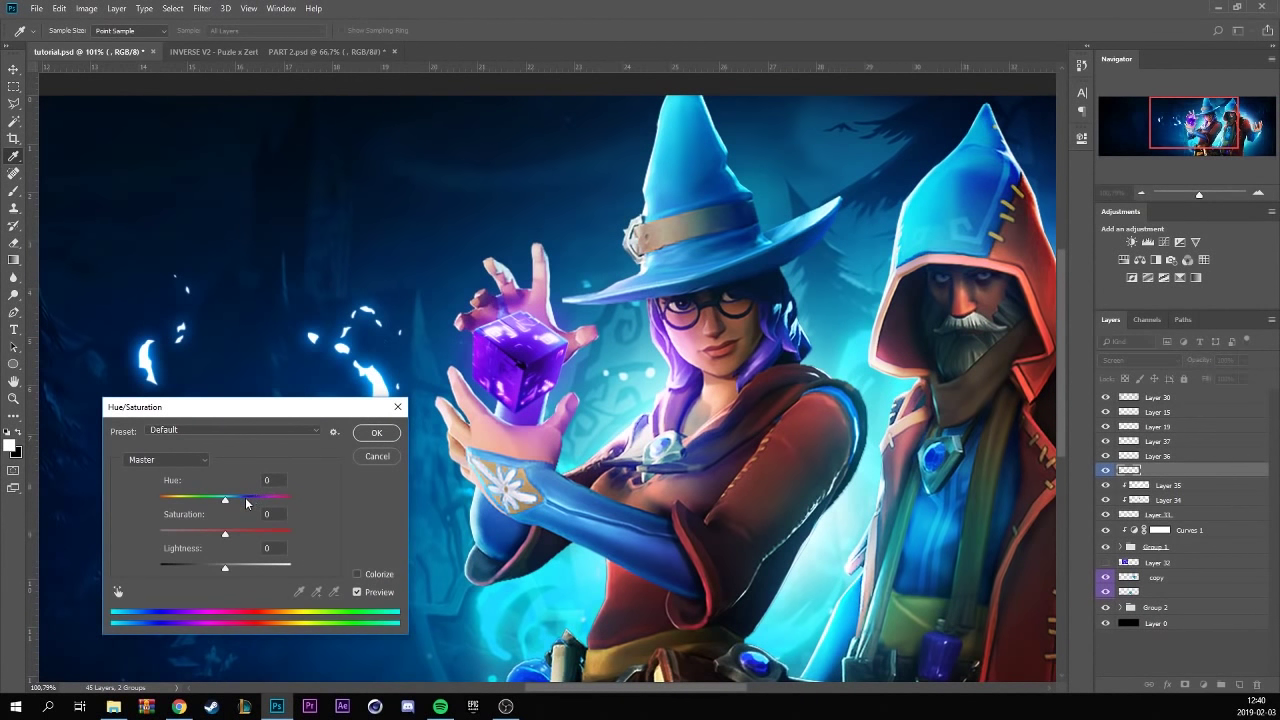
left_click_drag(225, 498, 267, 500)
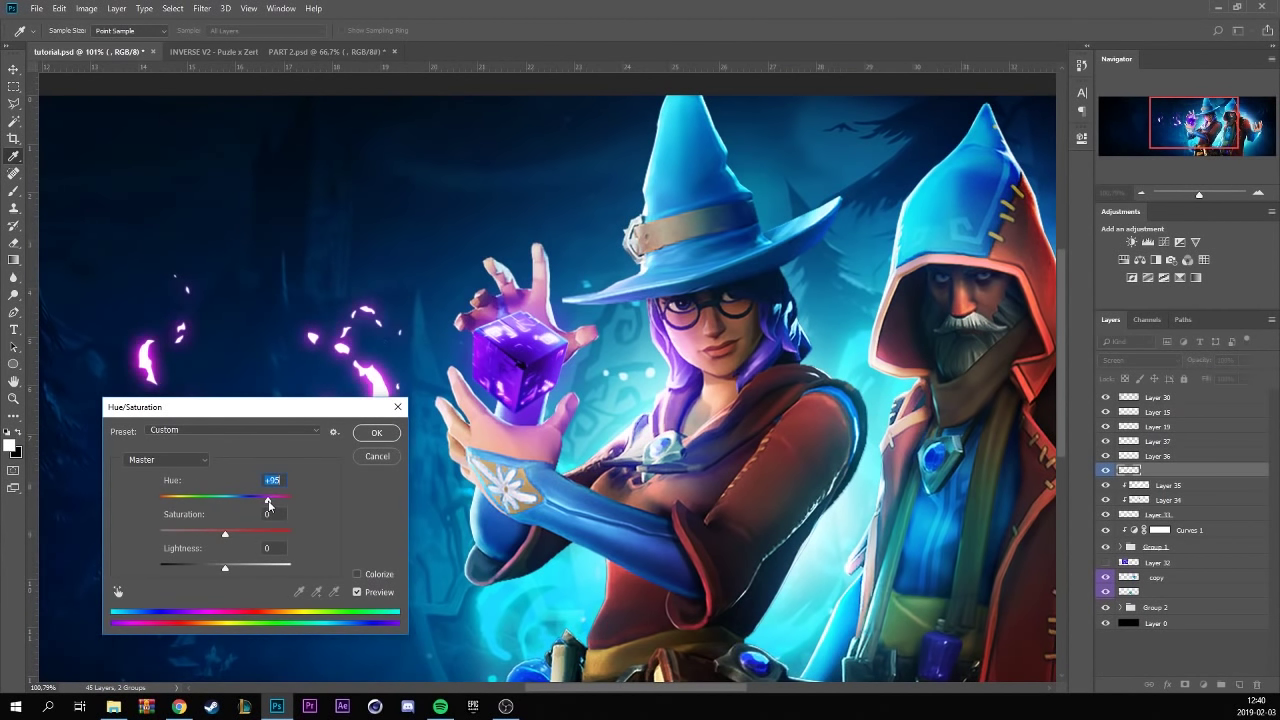
left_click(376, 433)
scroll(422, 370, "up", 3)
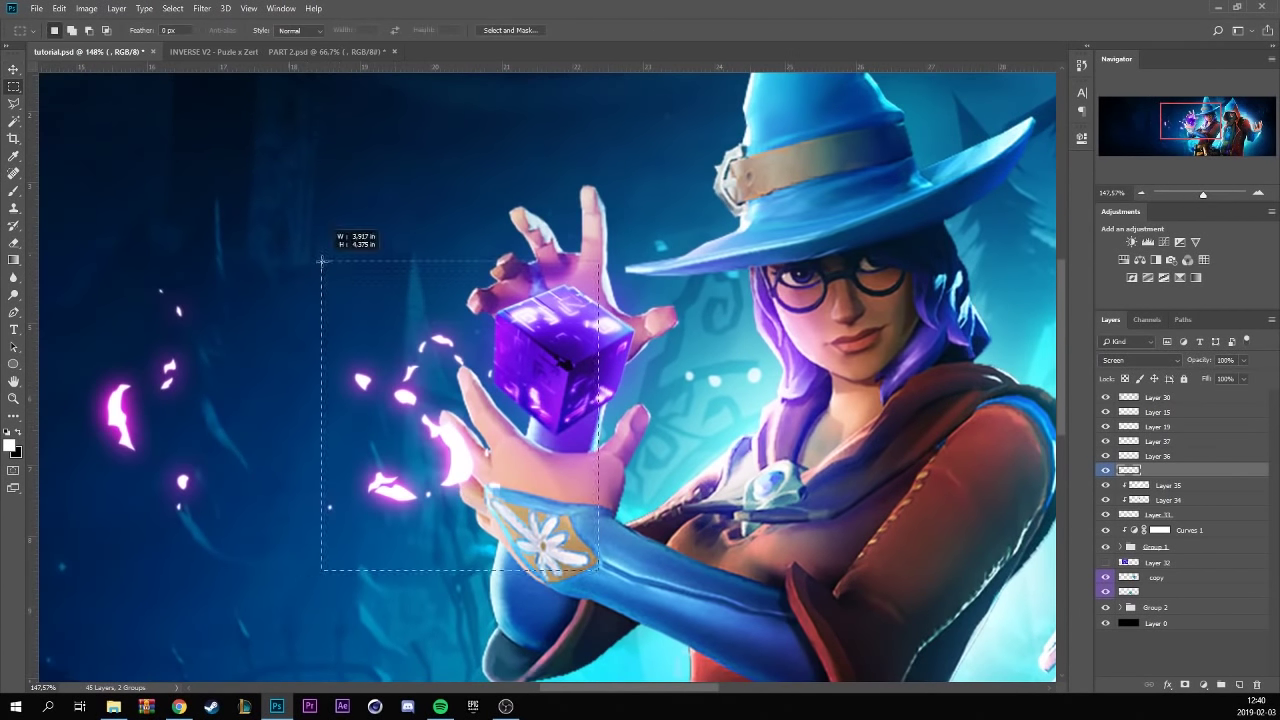
- Duplicate the purple shards onto the cube, merge both shard layers, and set Screen blending
left_click_drag(308, 388, 565, 385)
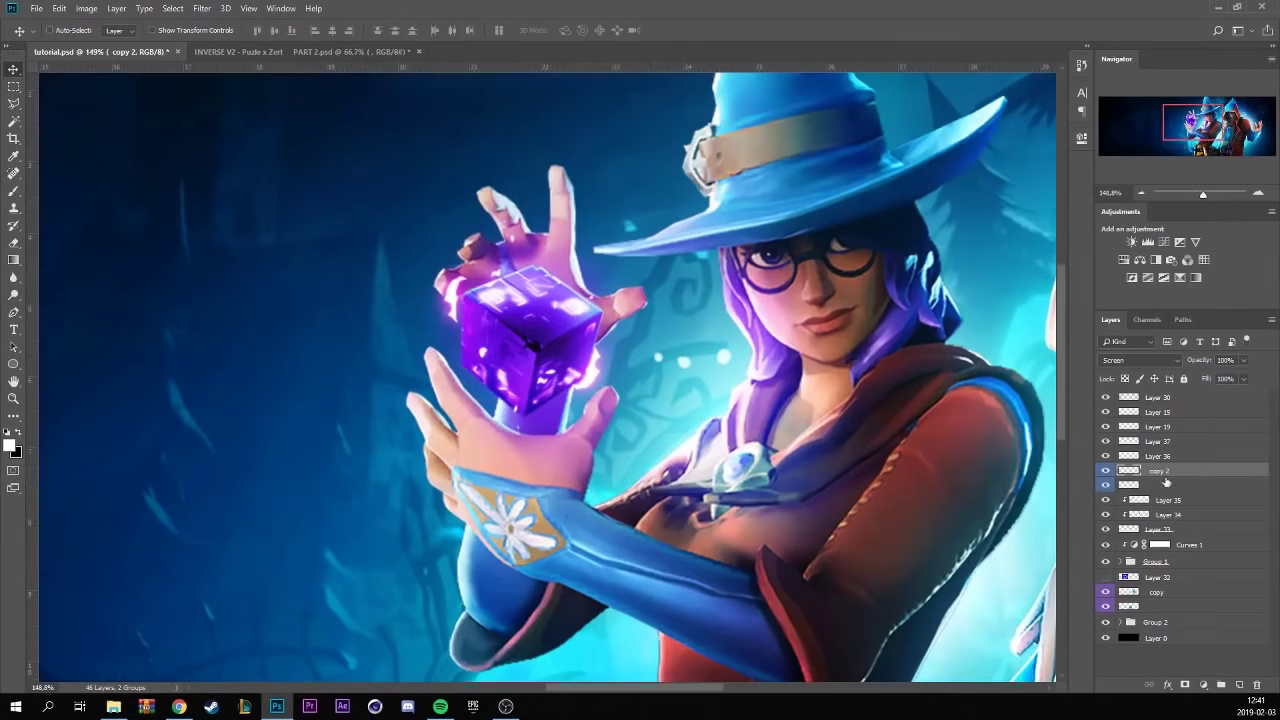
left_click(1162, 484)
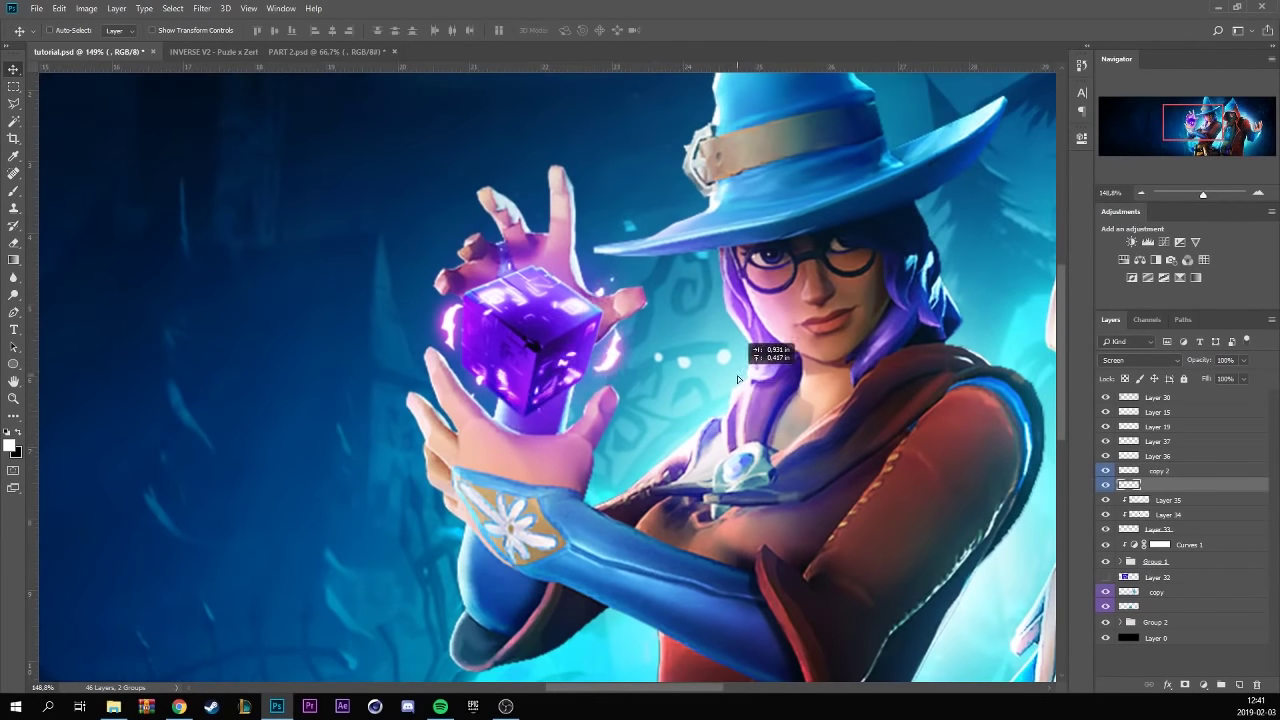
left_click(1184, 469, "ctrl")
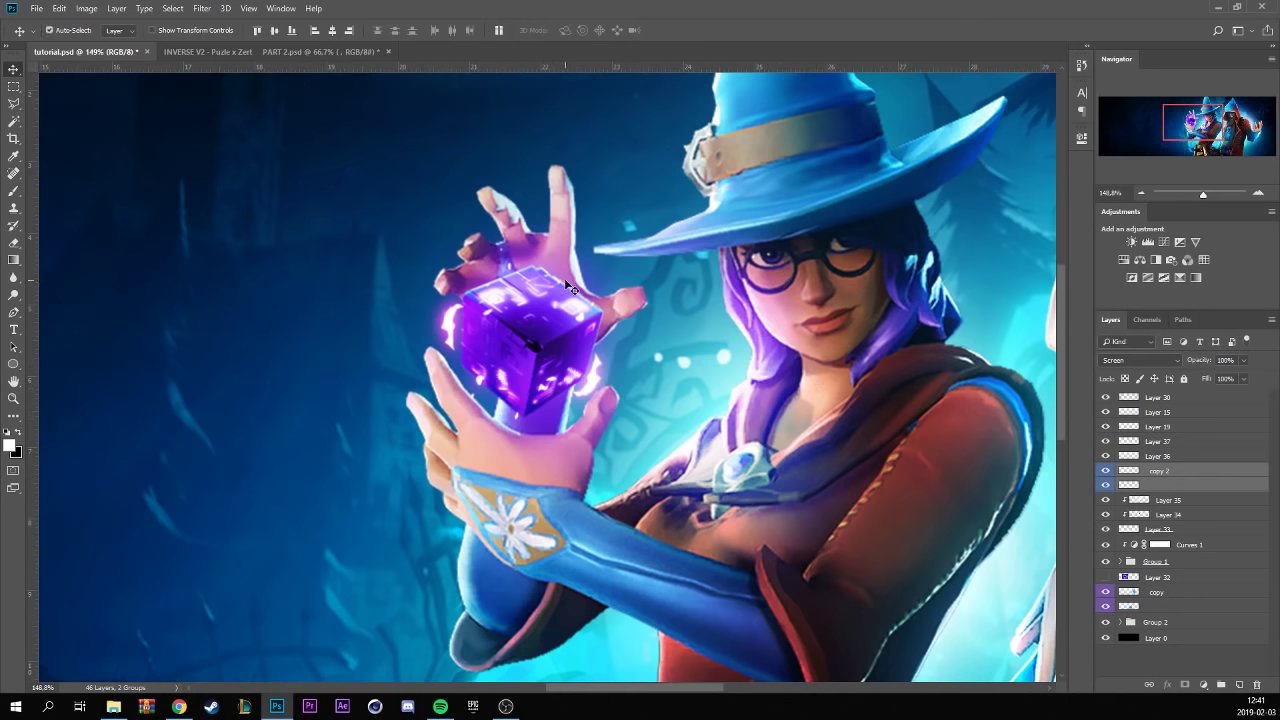
key("ctrl+e")
left_click(1140, 360)
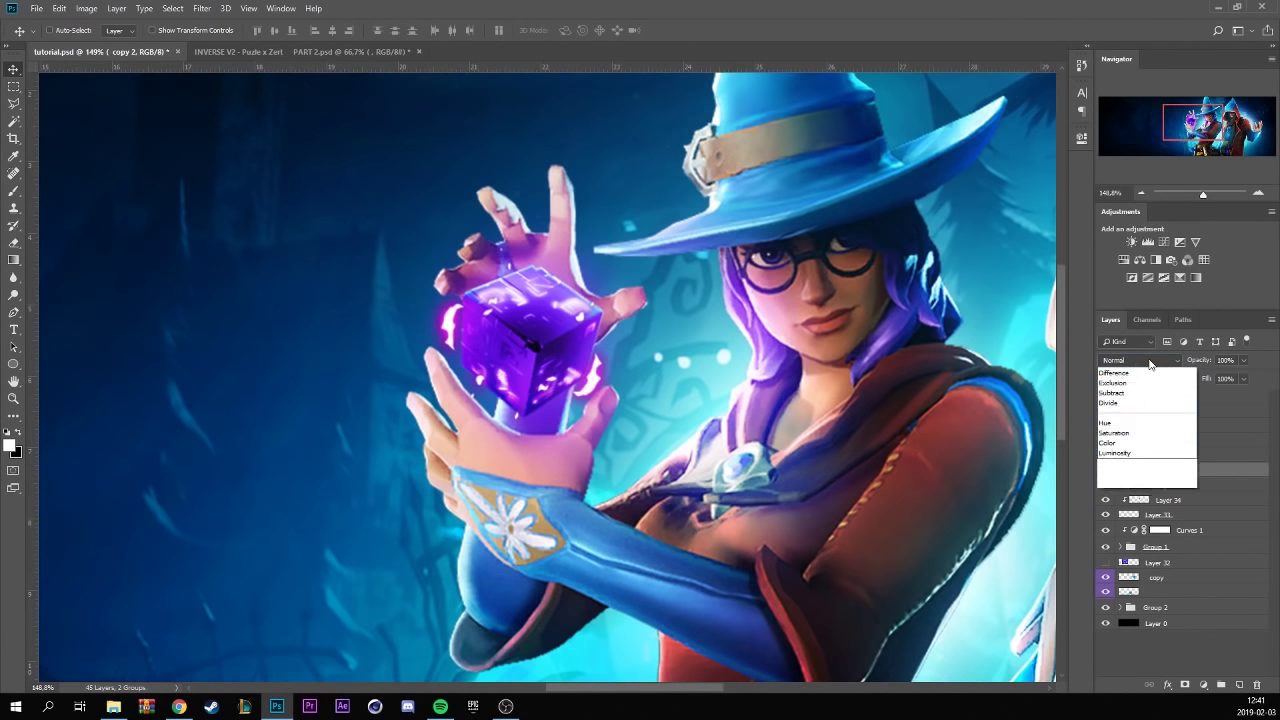
left_click(1126, 473)
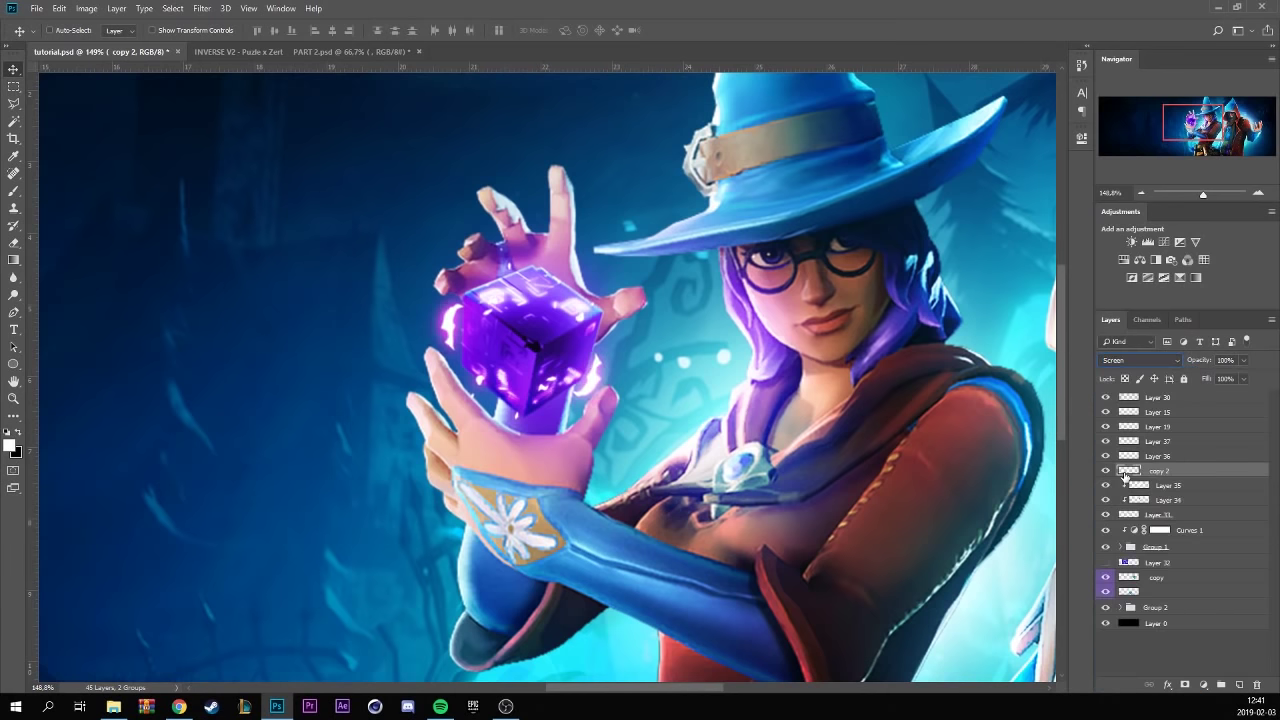
- Reapply the radial blur to the merged shards and shrink them slightly around the cube
left_click(208, 9)
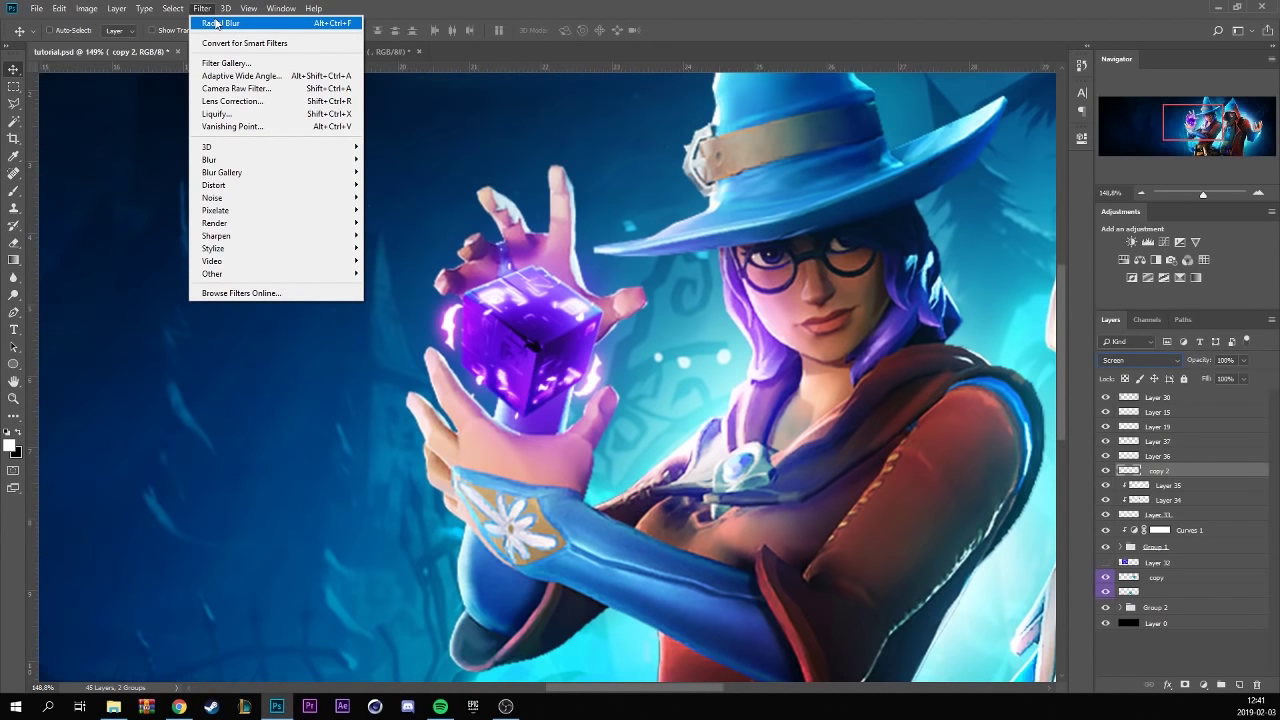
left_click(328, 23)
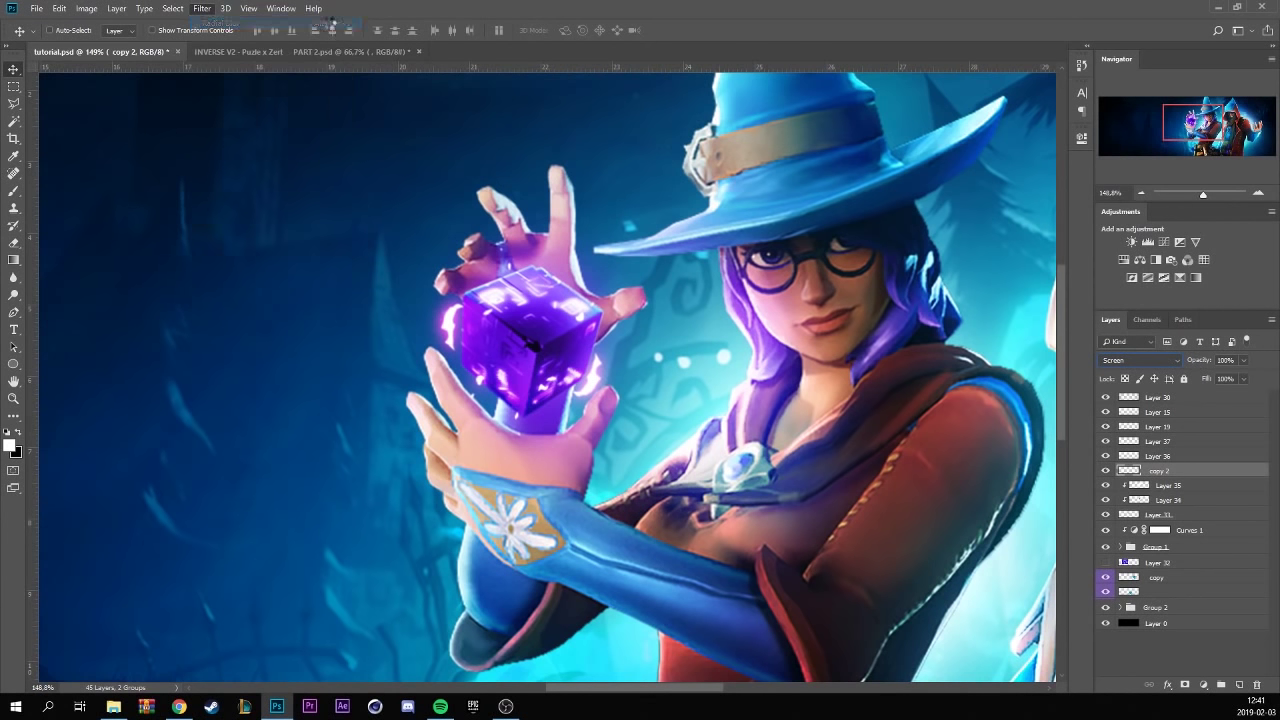
scroll(601, 336, "down", 3)
scroll(598, 345, "up", 2)
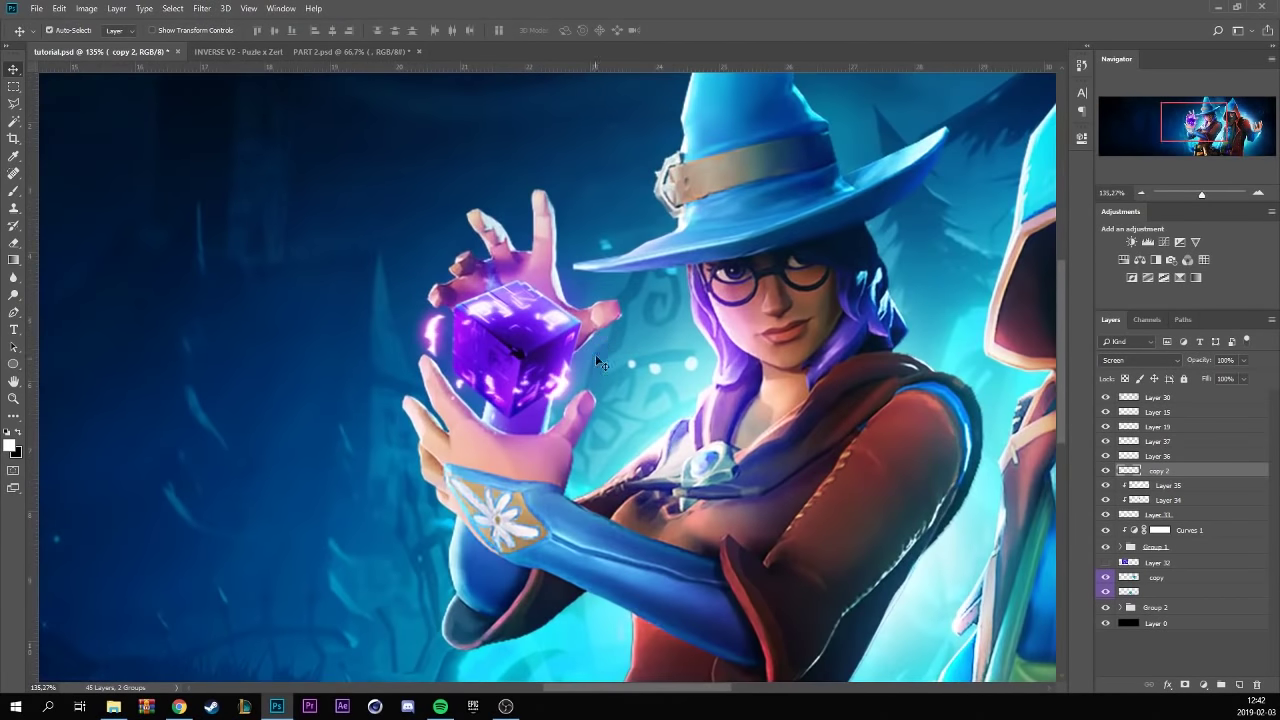
key("ctrl+t")
left_click_drag(609, 249, 585, 270)
left_click(602, 30)
scroll(650, 333, "down", 5)
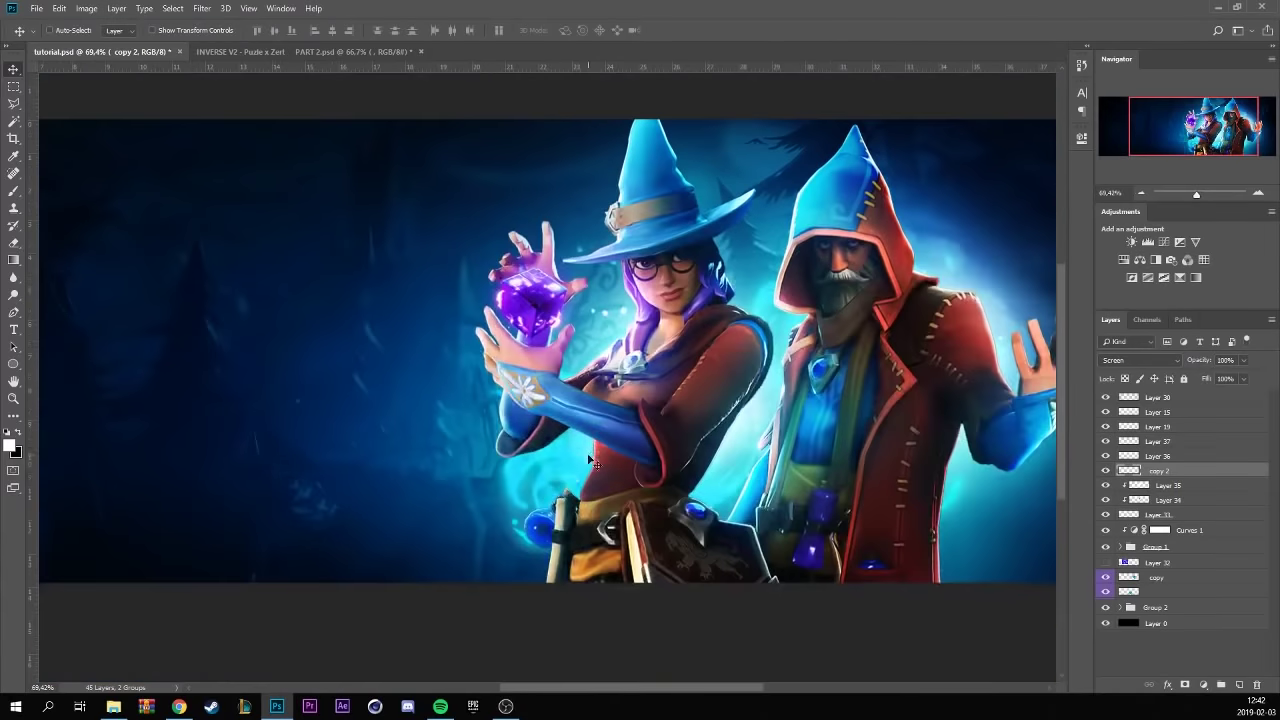
scroll(650, 333, "down", 2)
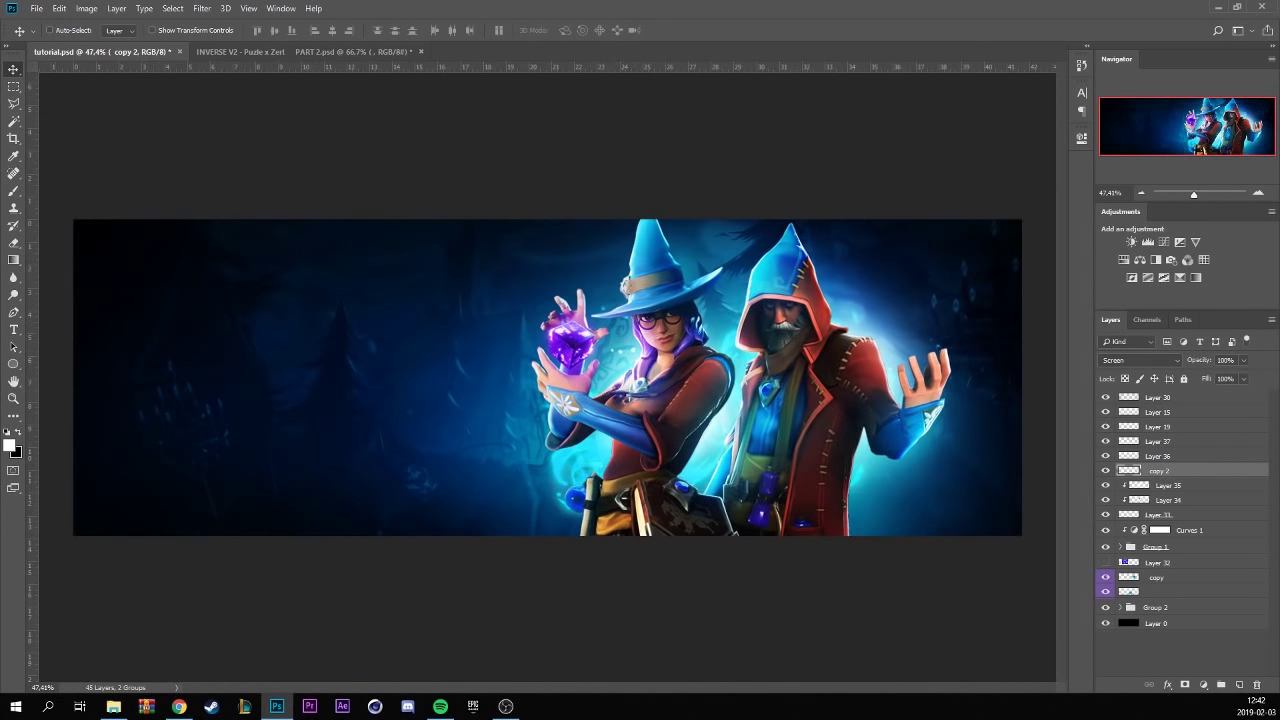
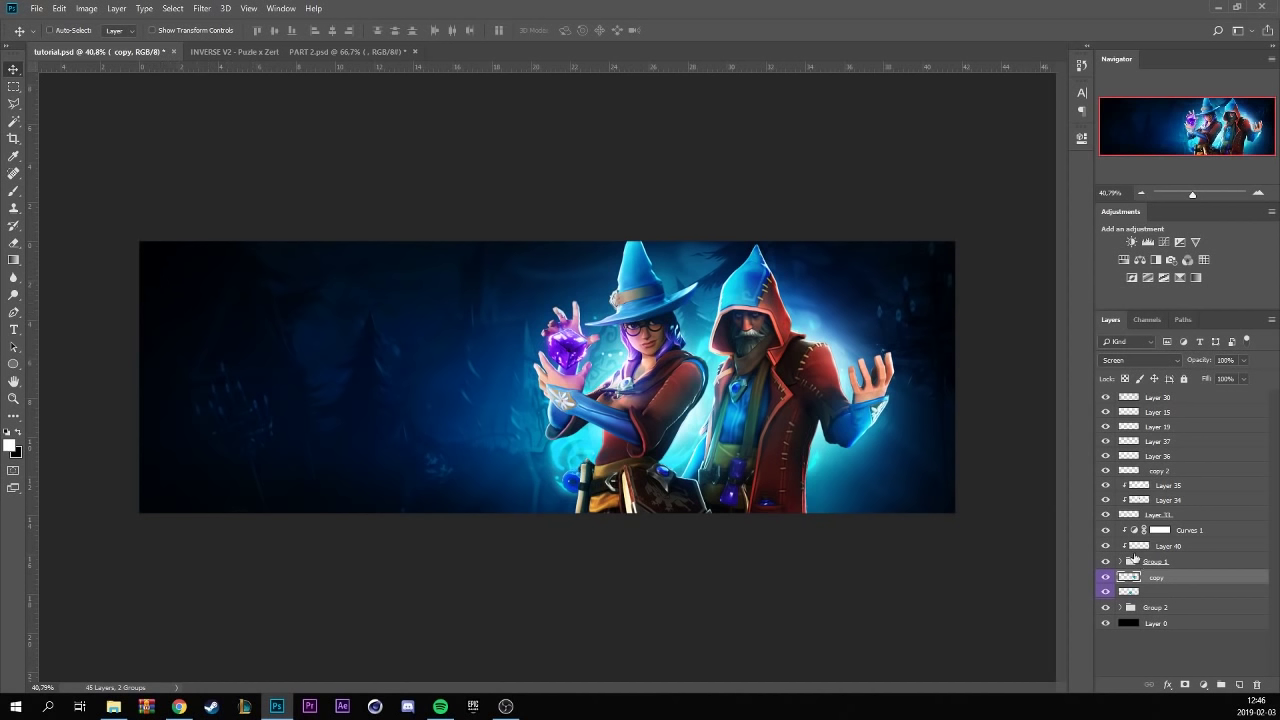
- Expand Group 2 and add a new empty layer above Layer 31 copy
left_click(1120, 607)
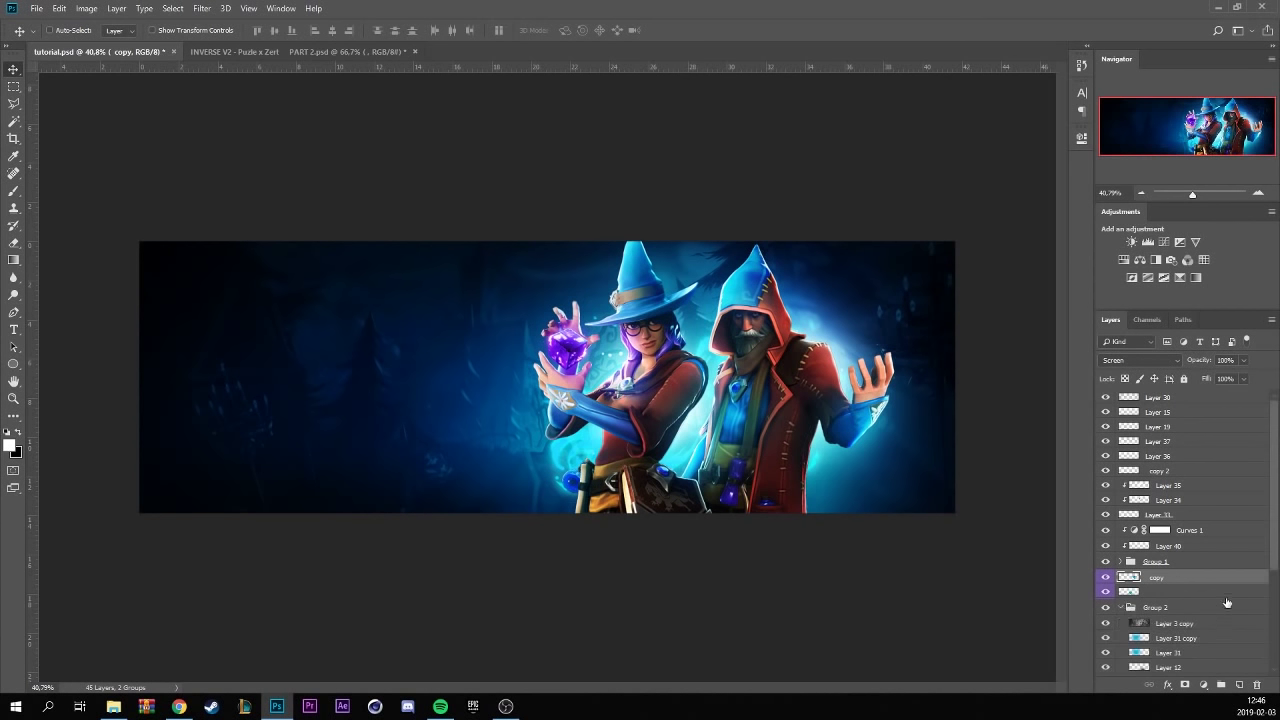
scroll(1208, 592, "down", 2)
scroll(1208, 592, "down", 3)
left_click(1193, 566)
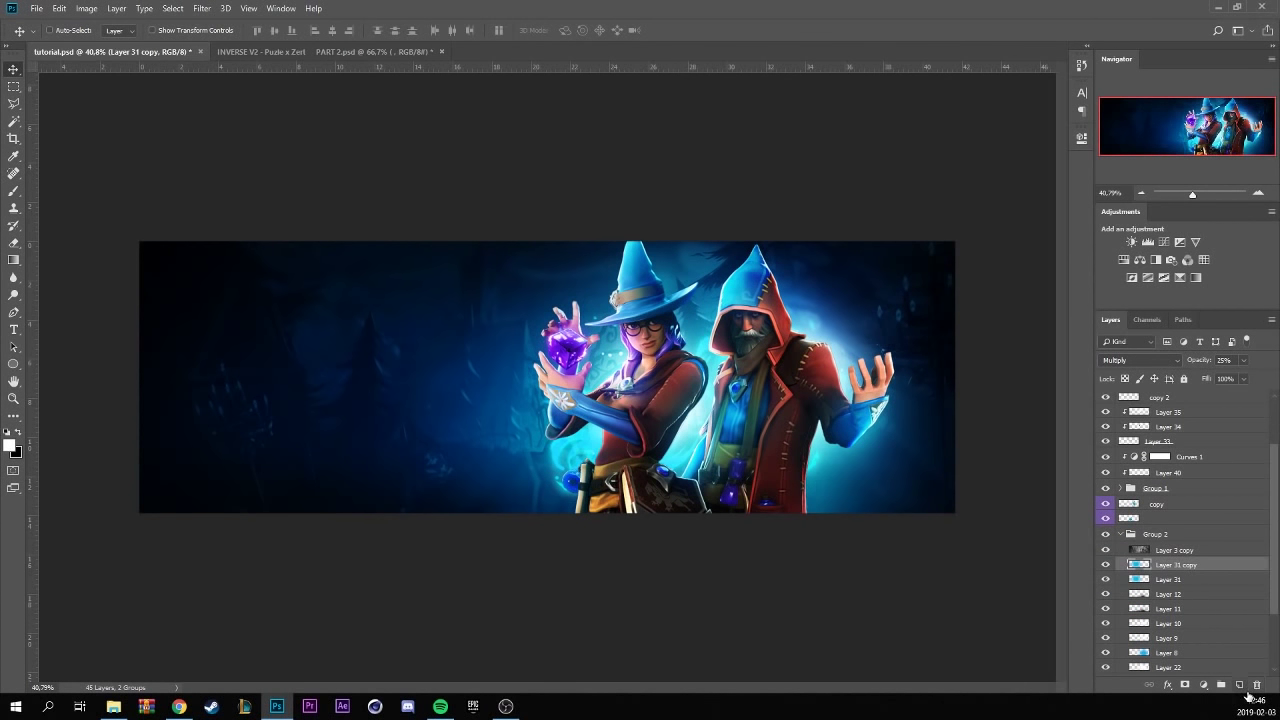
left_click(1239, 684)
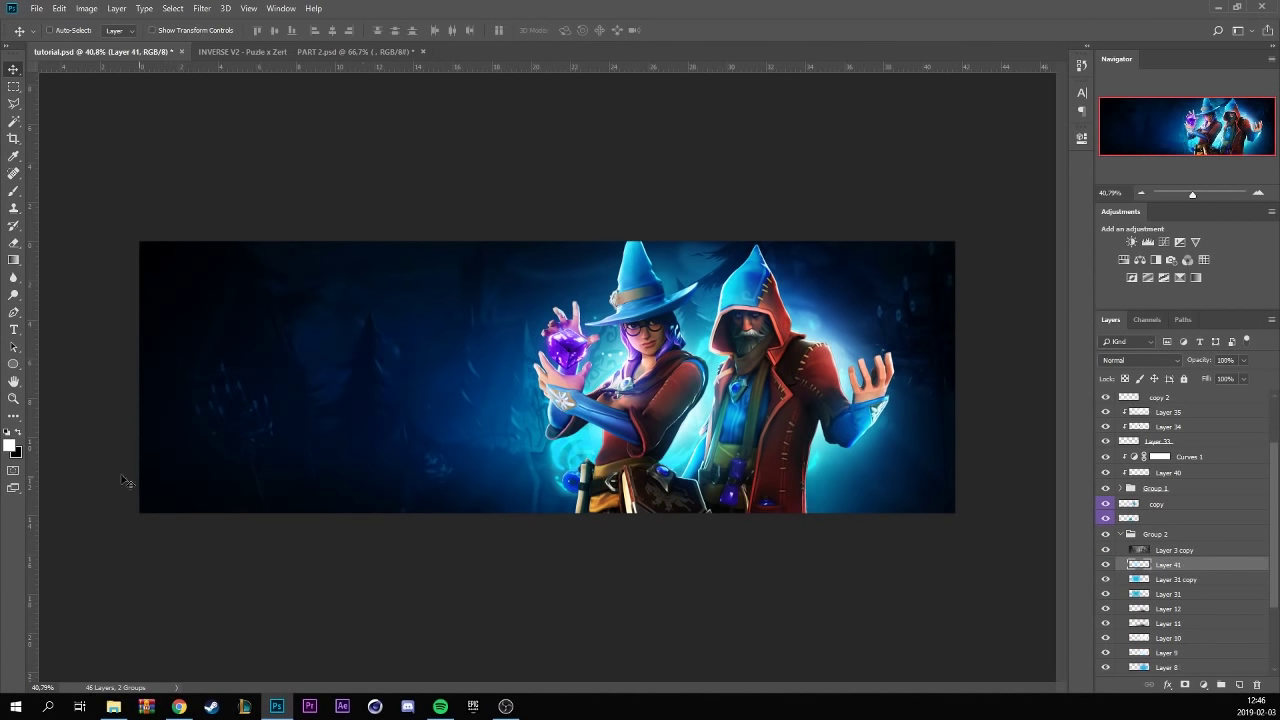
- Sample the orb's purple and brush it over the banner's dark left and right edges
left_click(9, 446)
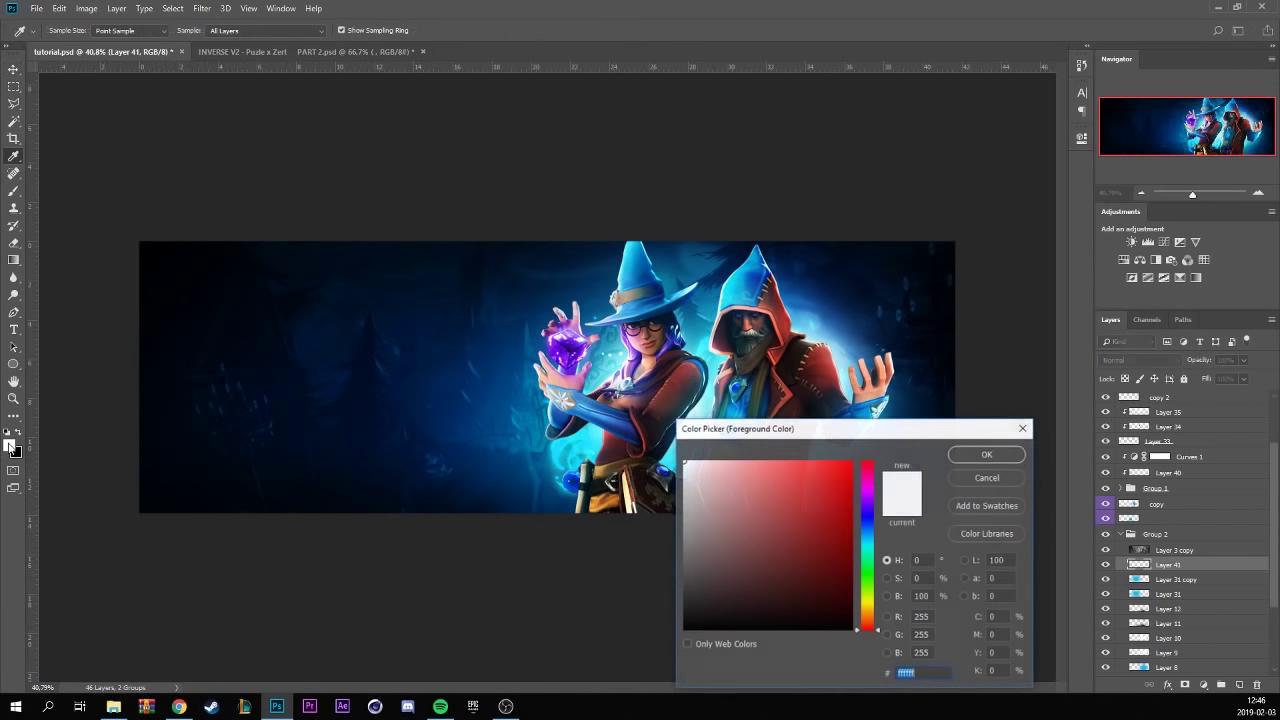
left_click(571, 343)
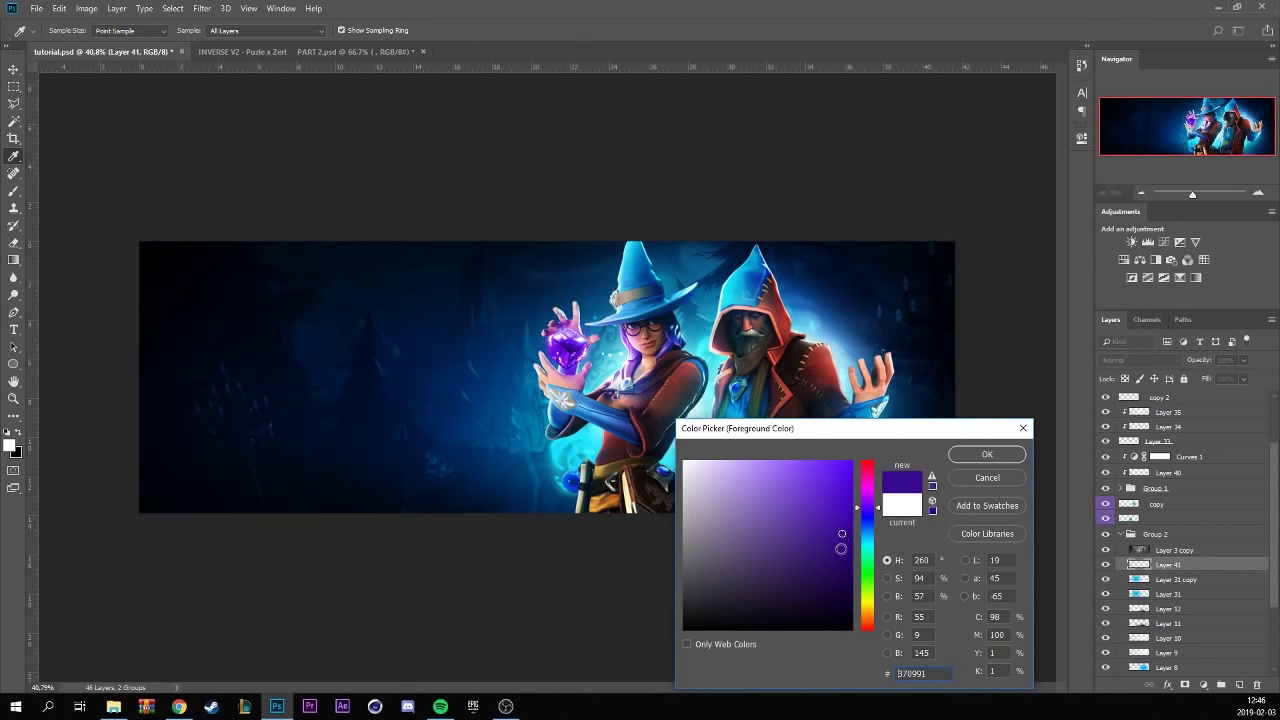
left_click(987, 454)
key("b")
left_click(60, 30)
left_click_drag(155, 77, 147, 77)
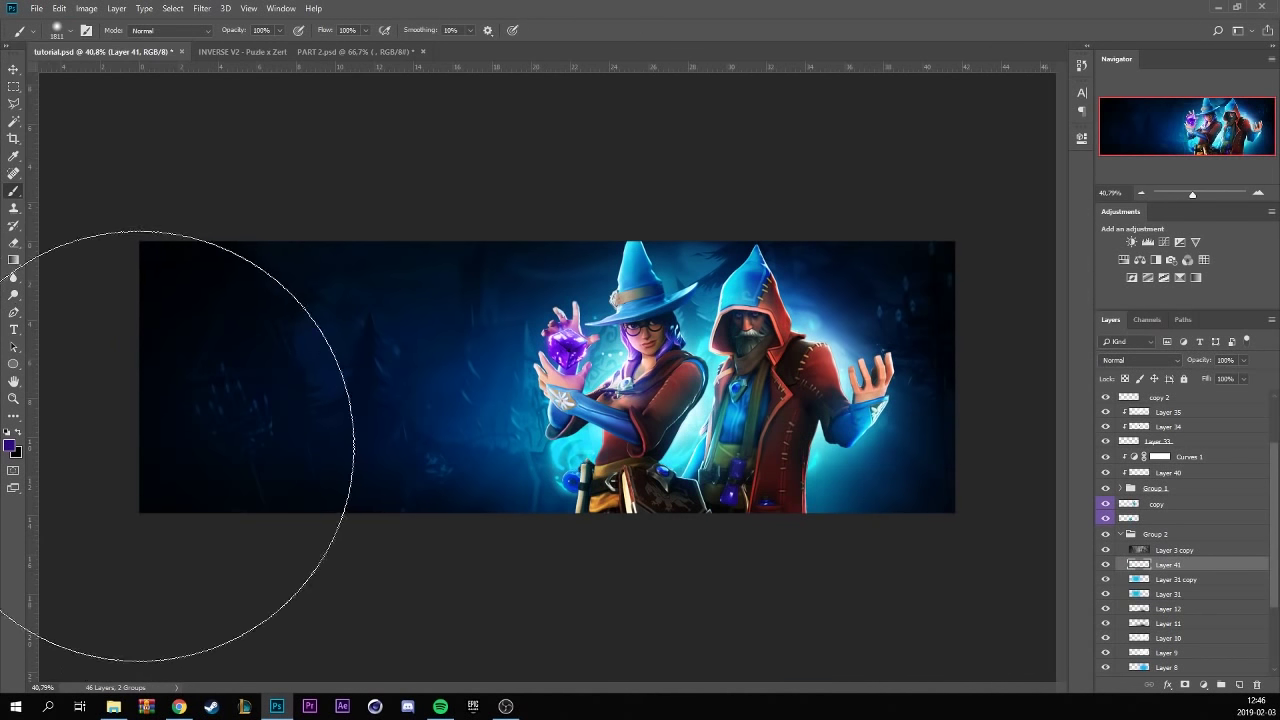
mouse_move(129, 423)
left_mouse_down()
mouse_move(114, 271)
mouse_move(200, 229)
left_mouse_up()
left_click_drag(1009, 207, 1025, 470)
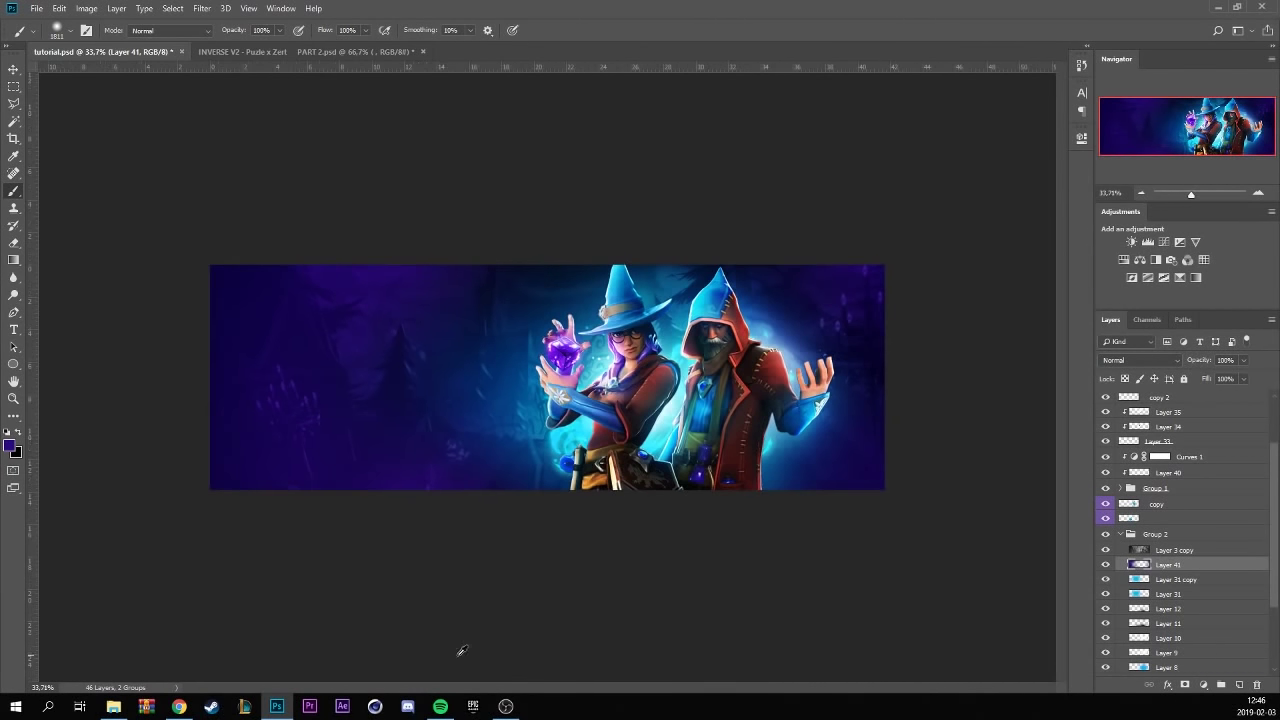
- Set the purple layer's blend mode to Soft Light after trying Color Dodge
scroll(457, 649, "down", 1)
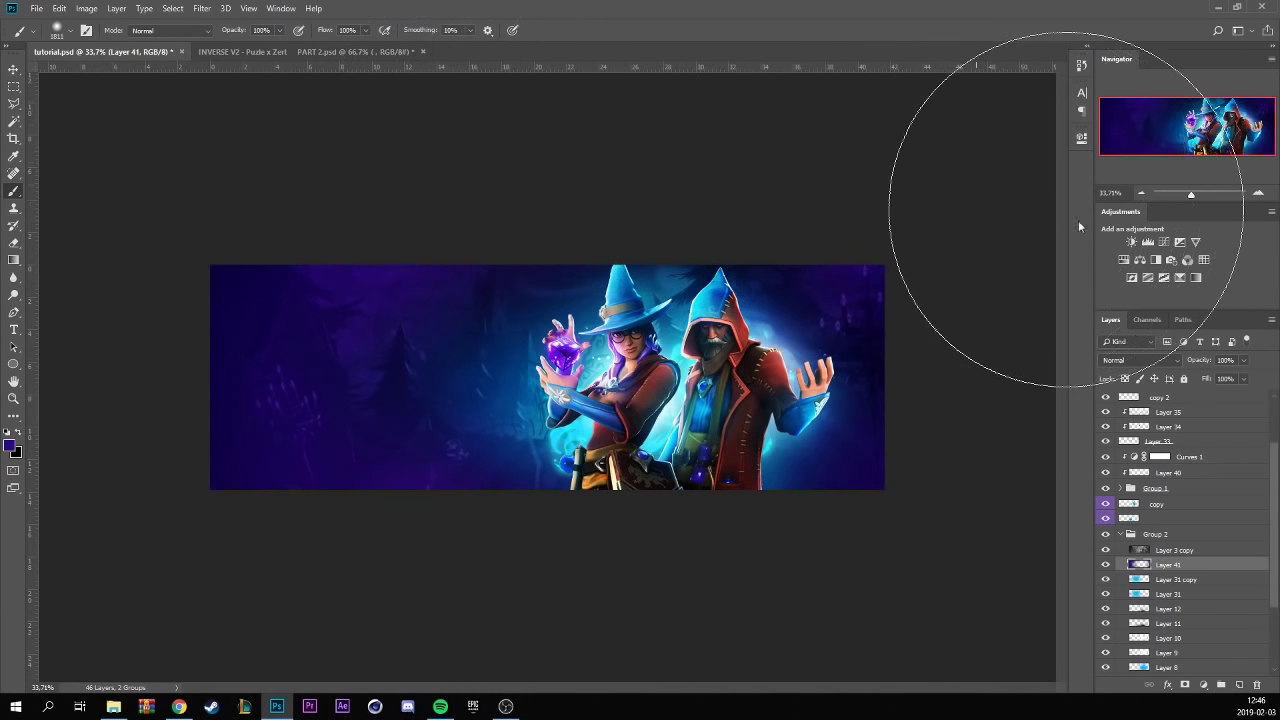
left_click(1129, 361)
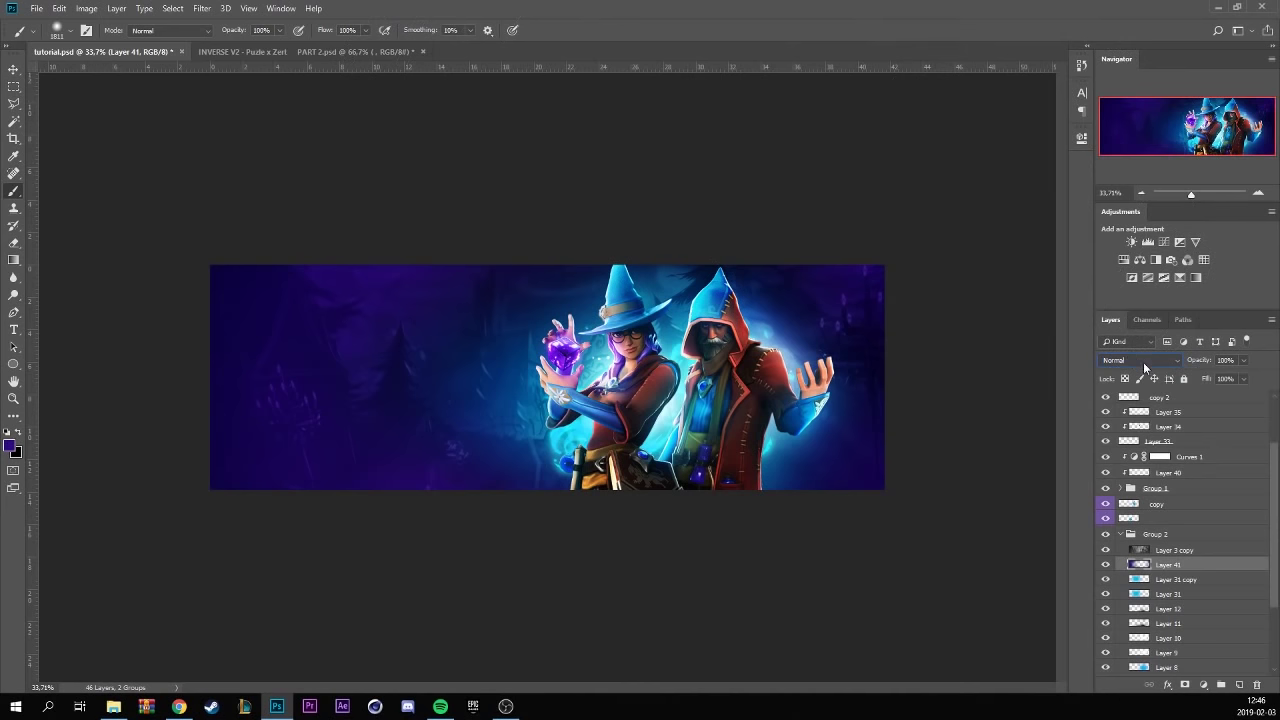
scroll(1143, 362, "down", 13)
left_click(1153, 360)
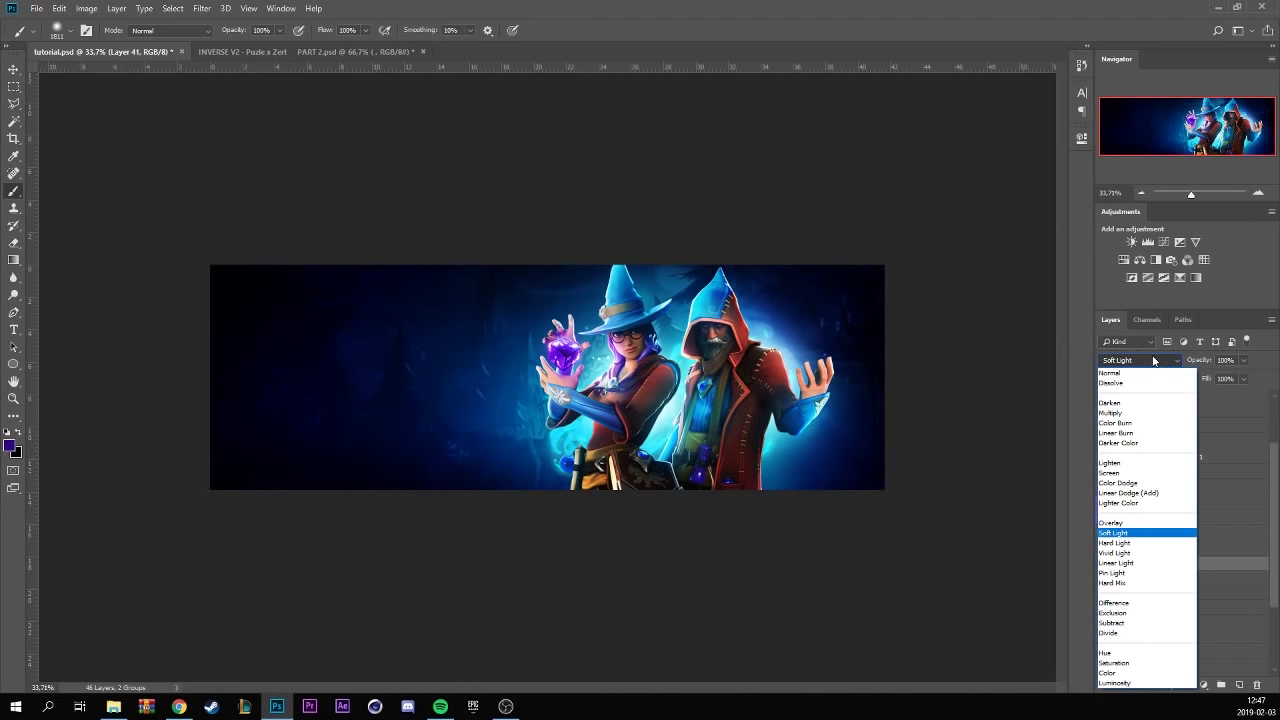
left_click(1153, 484)
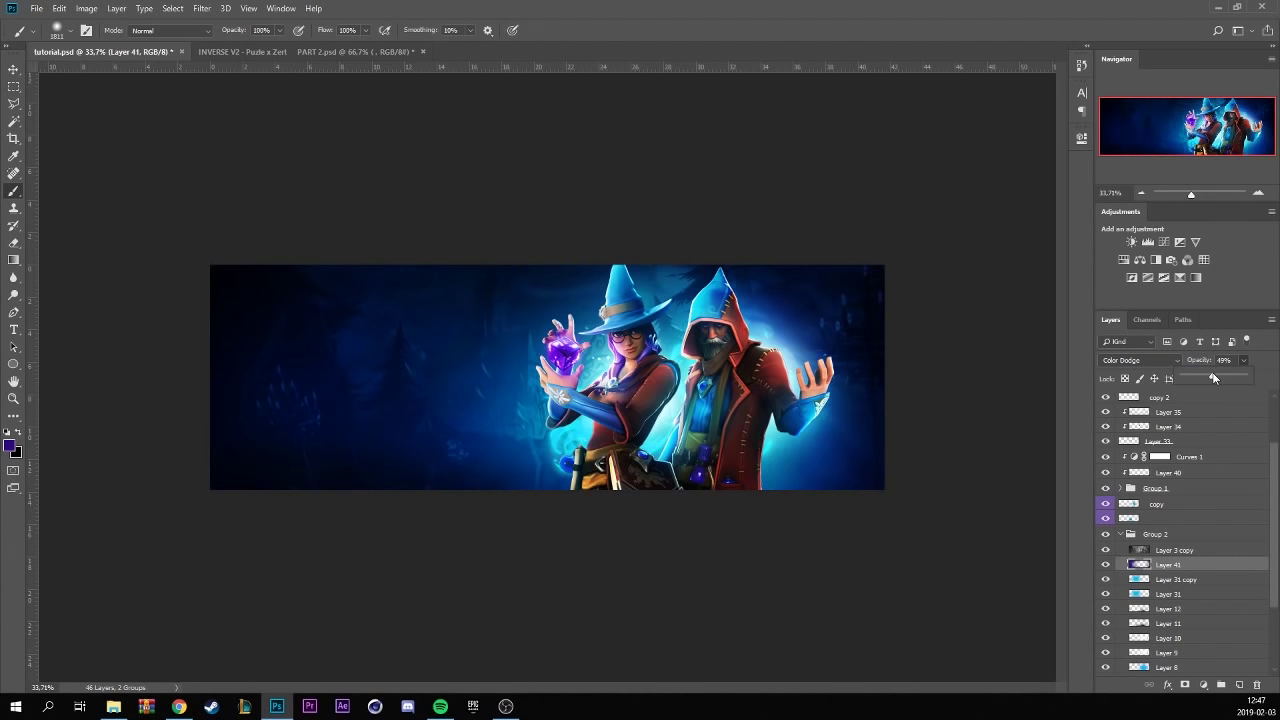
left_click(1152, 362)
left_click(1128, 536)
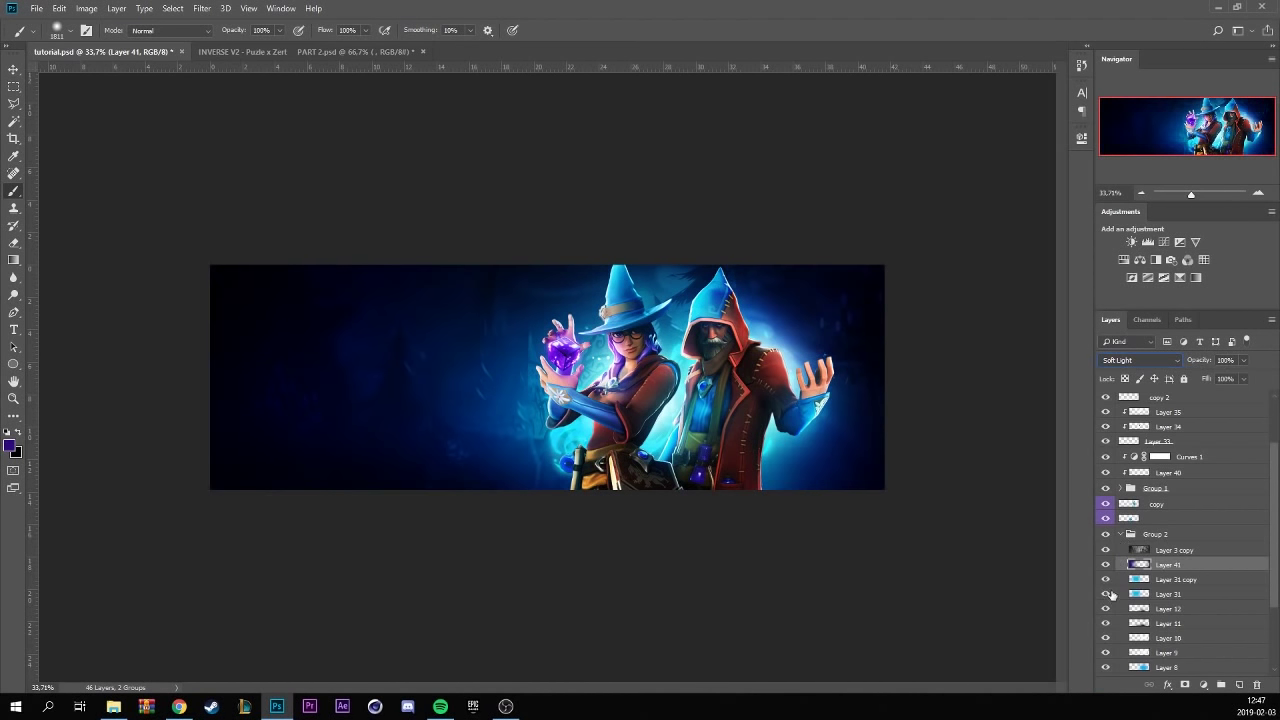
- Shift the duplicated purple layer into position
scroll(551, 374, "up", 1)
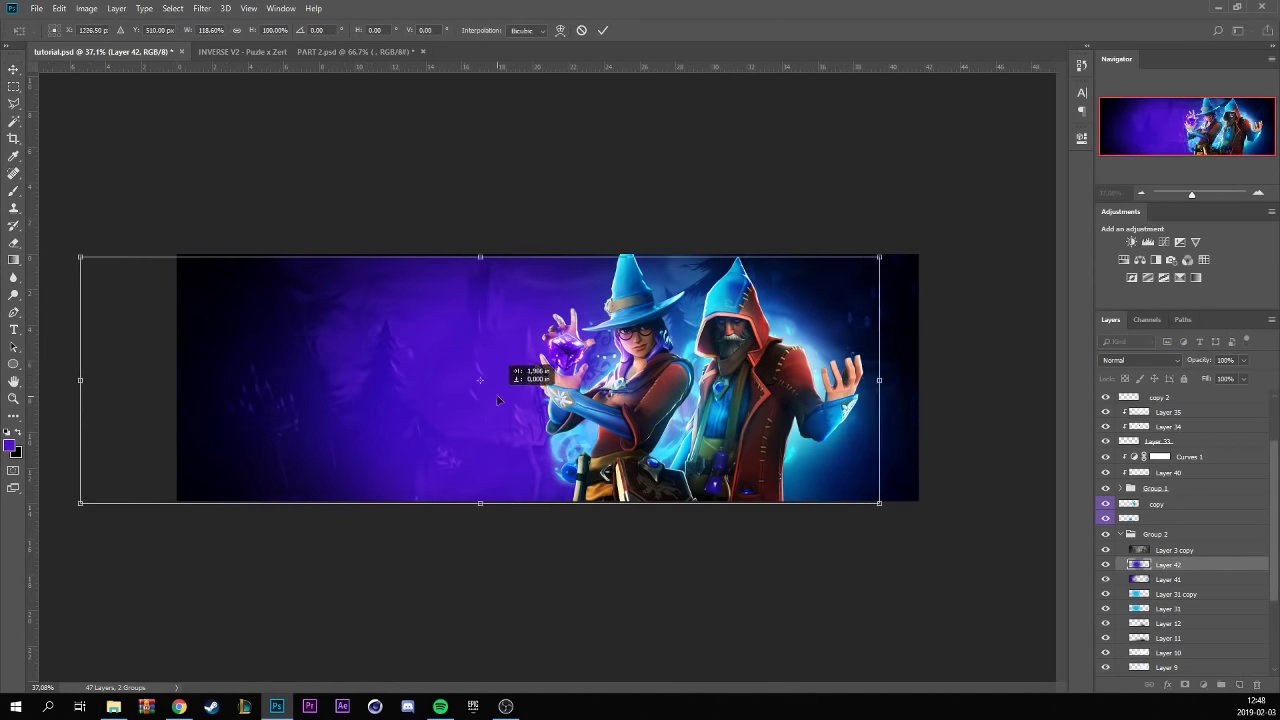
scroll(1122, 366, "down", 1)
left_click_drag(1243, 360, 1225, 377)
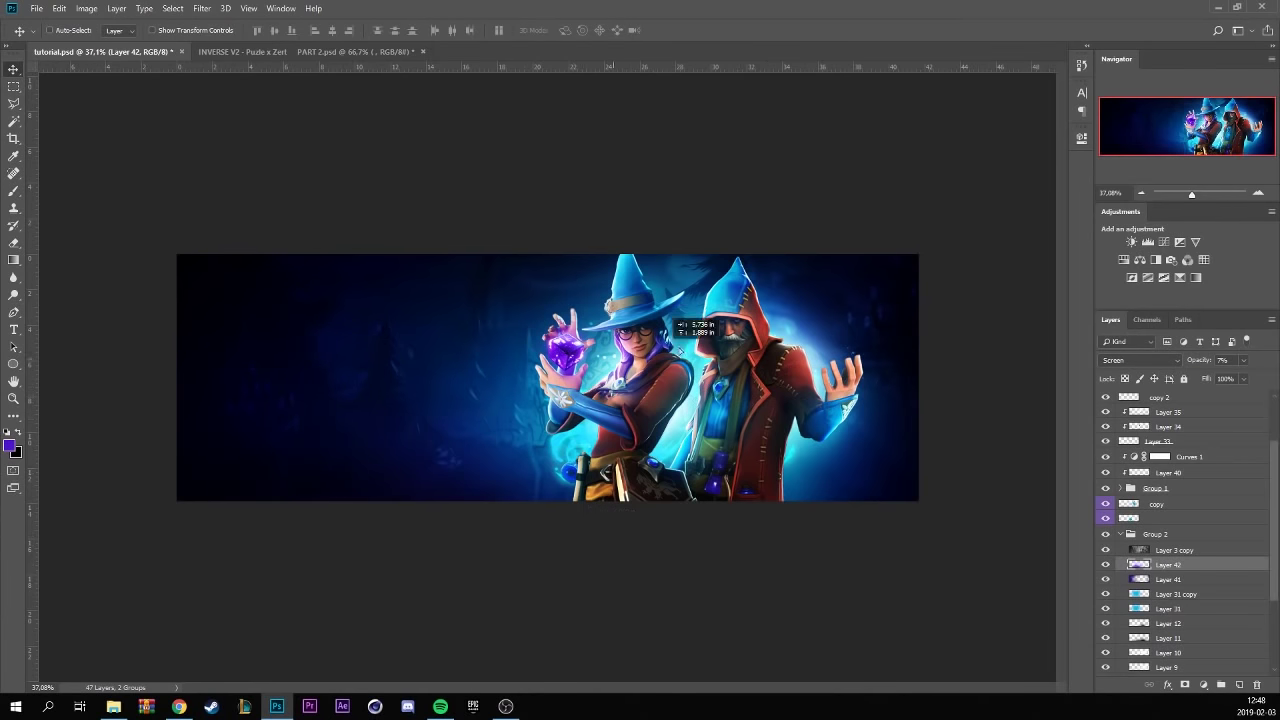
scroll(551, 374, "up", 2)
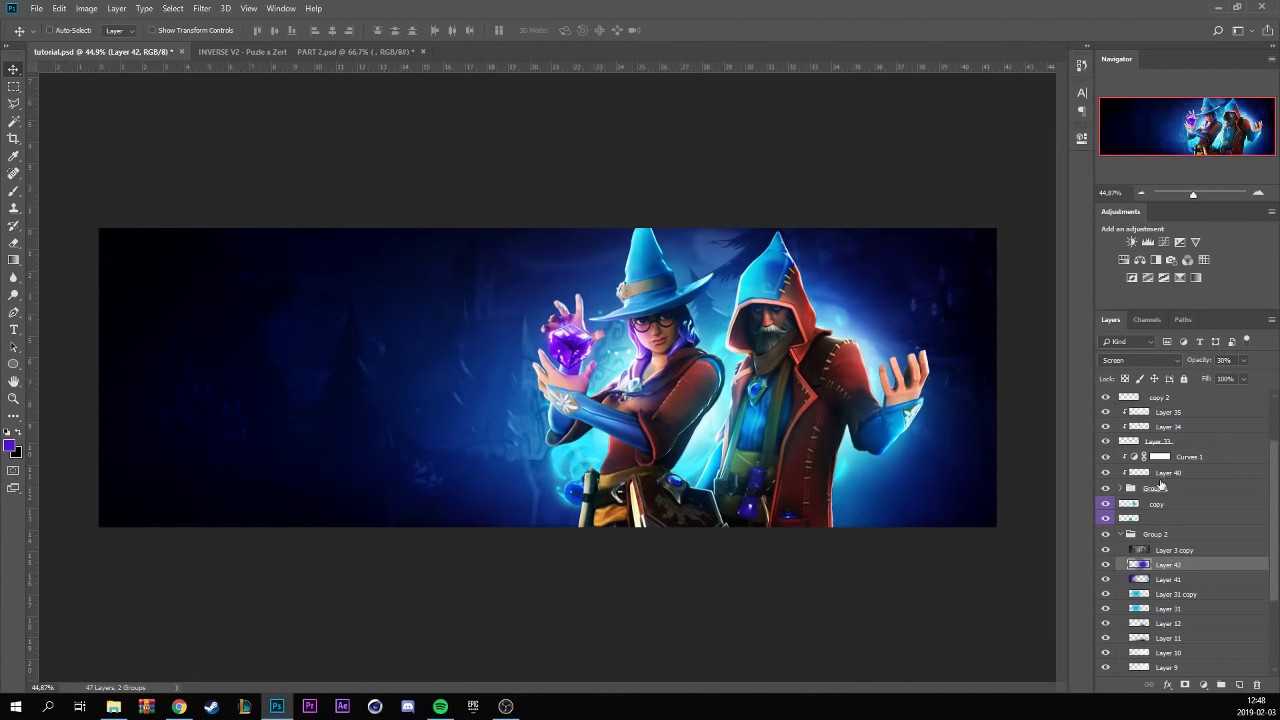
- On Layer 40, paint purple over the hooded wizard's coat, hand, face and lower coat
left_click(1180, 472)
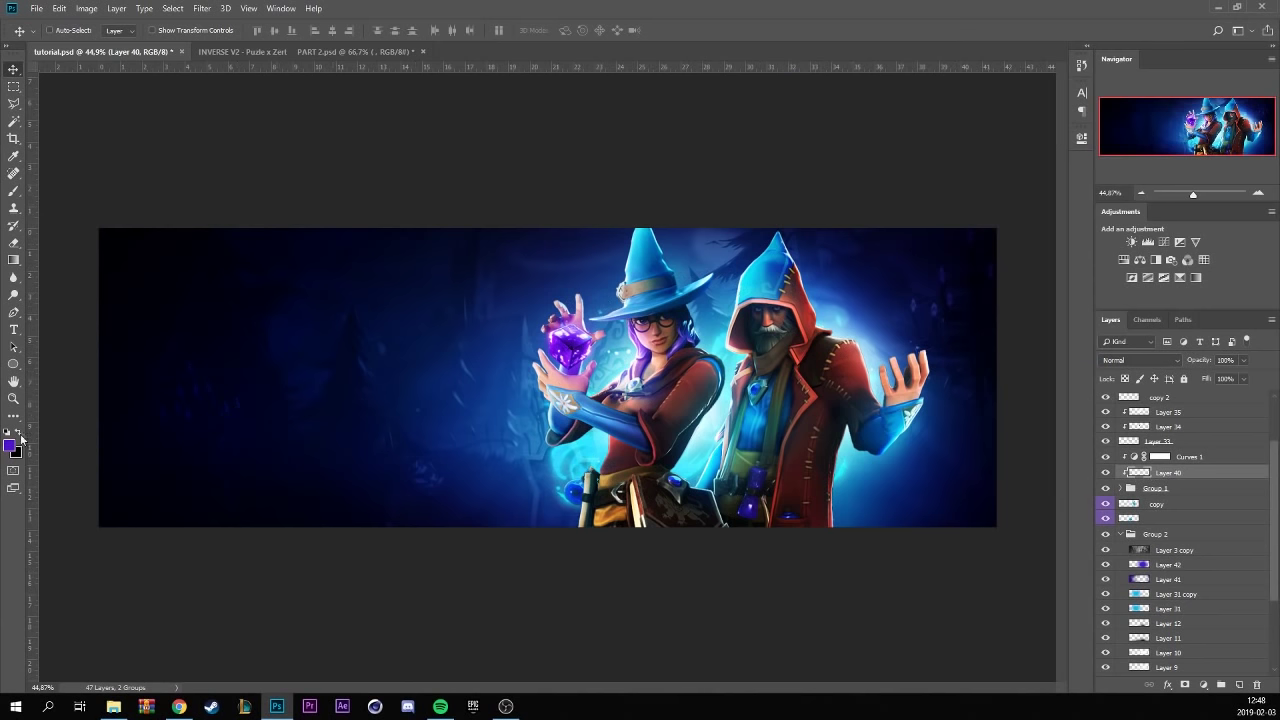
left_click(16, 192)
left_click(64, 34)
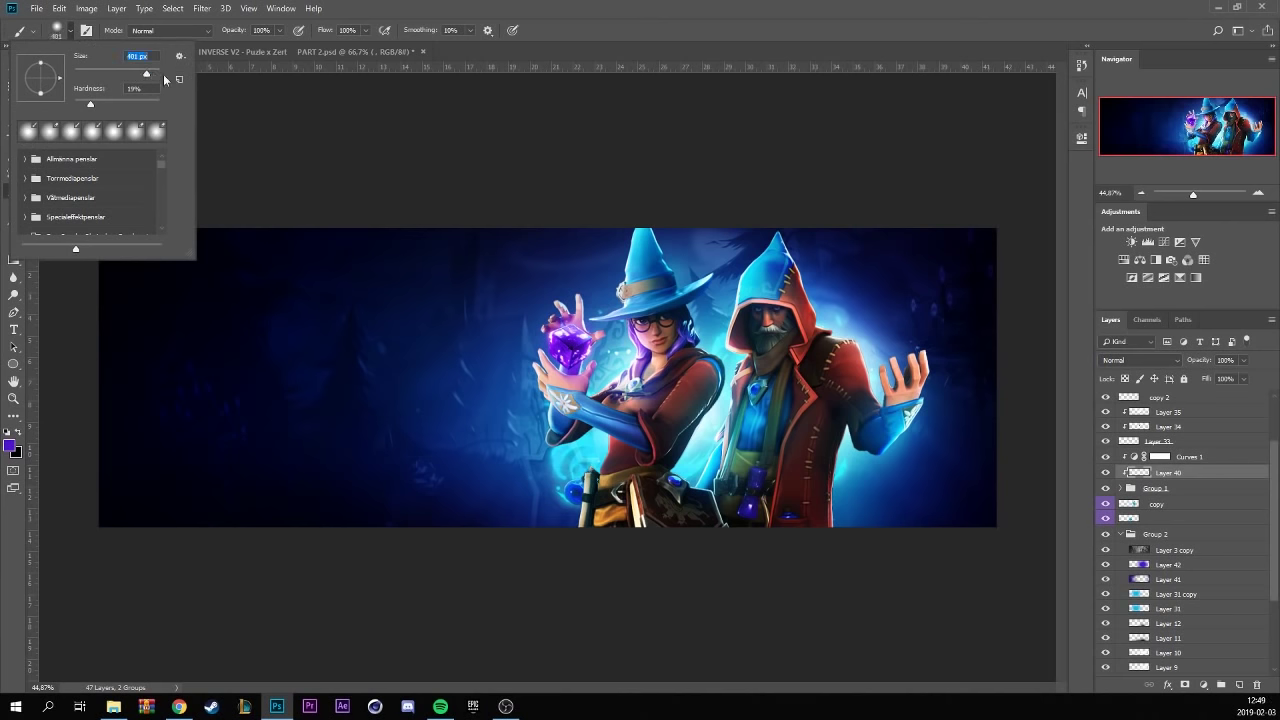
key("Return")
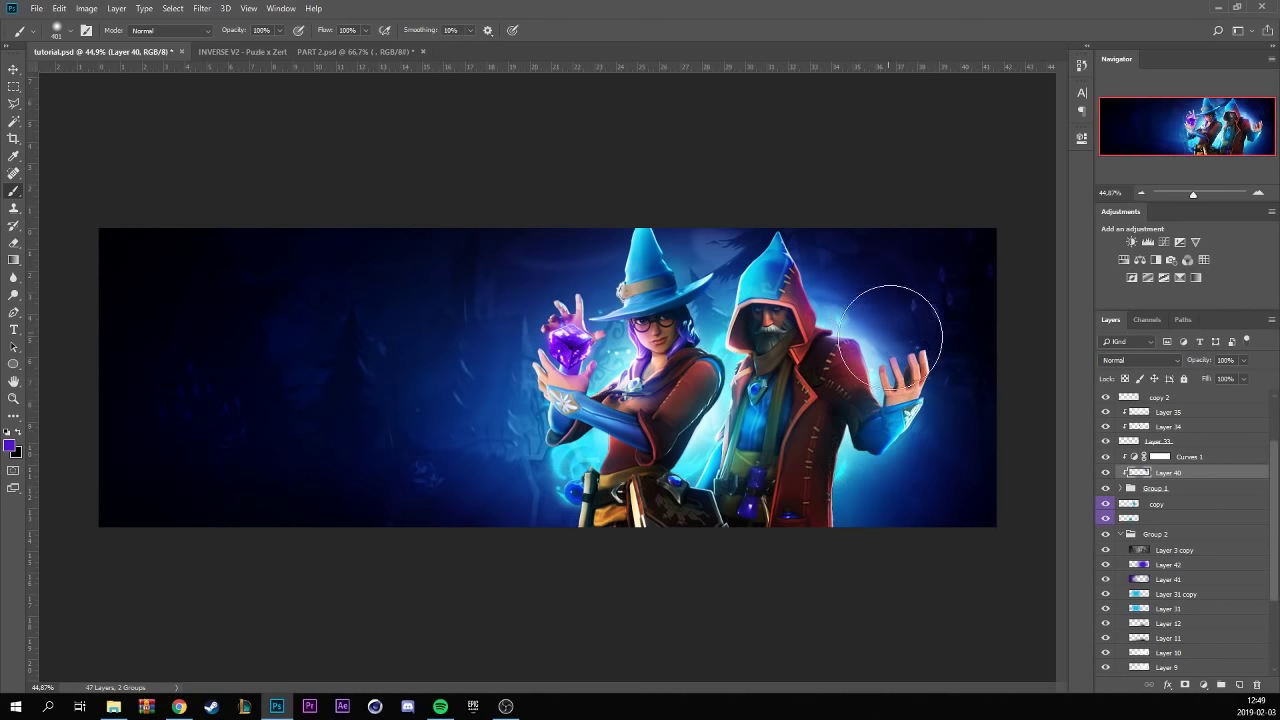
left_click_drag(888, 340, 860, 300)
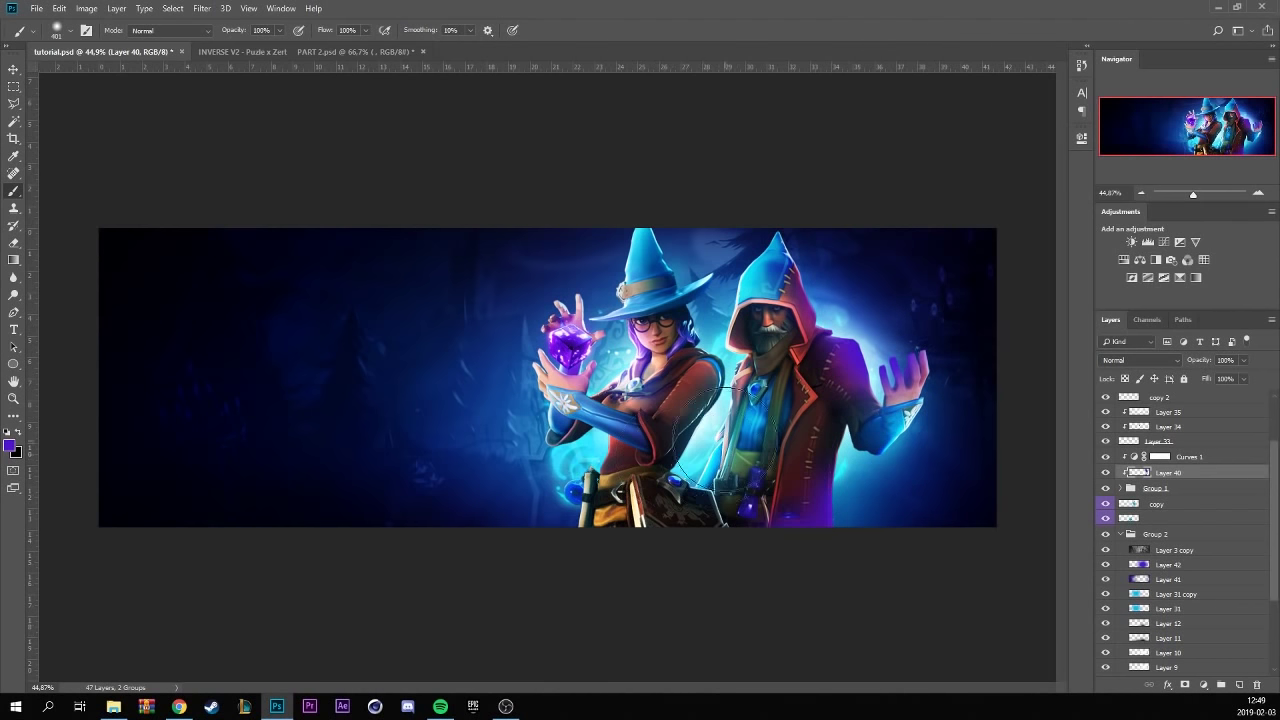
left_click_drag(715, 430, 740, 345)
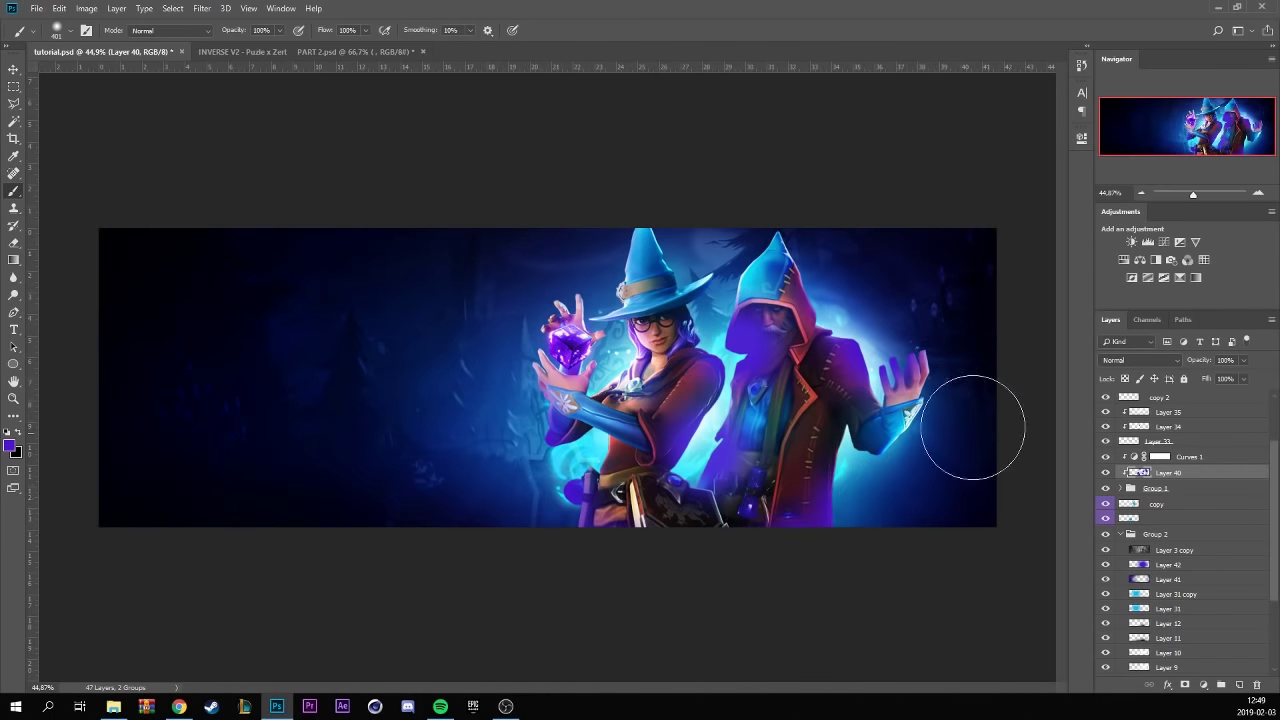
- Set Layer 40 to Screen blending
left_click(1140, 360)
left_click(1127, 470)
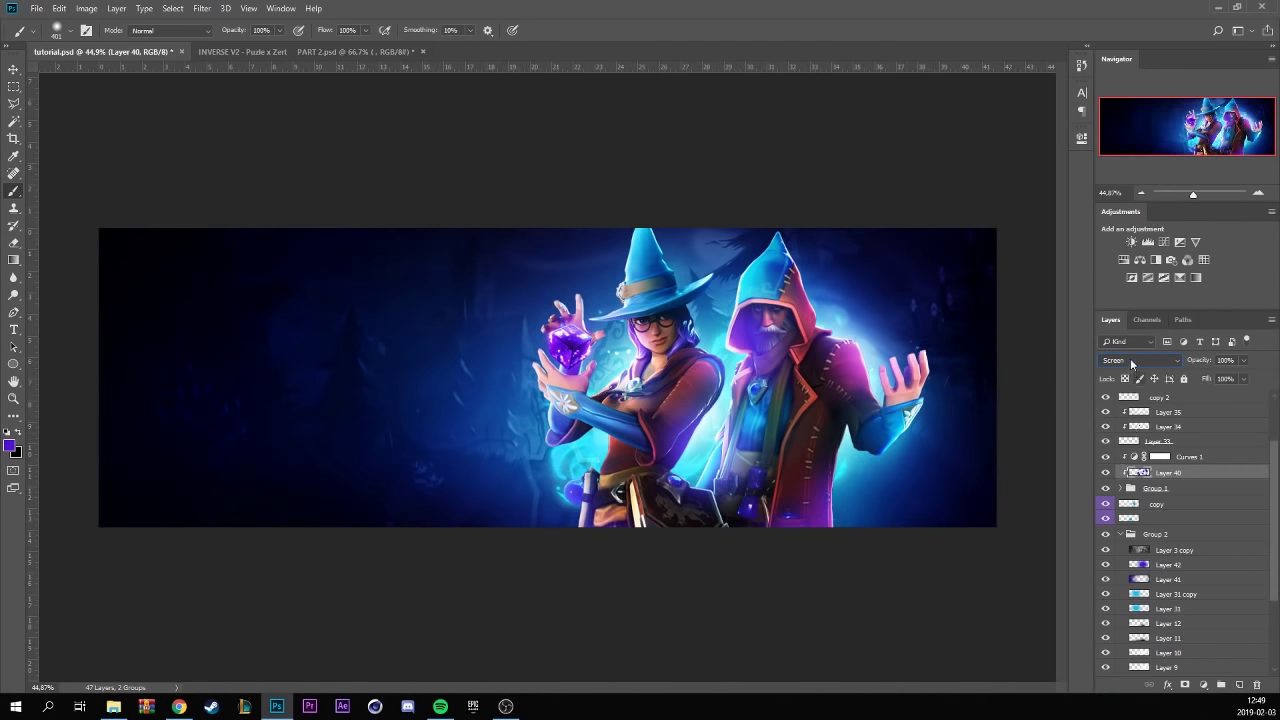
scroll(1130, 358, "up", 1)
scroll(1130, 358, "down", 1)
scroll(1130, 358, "up", 1)
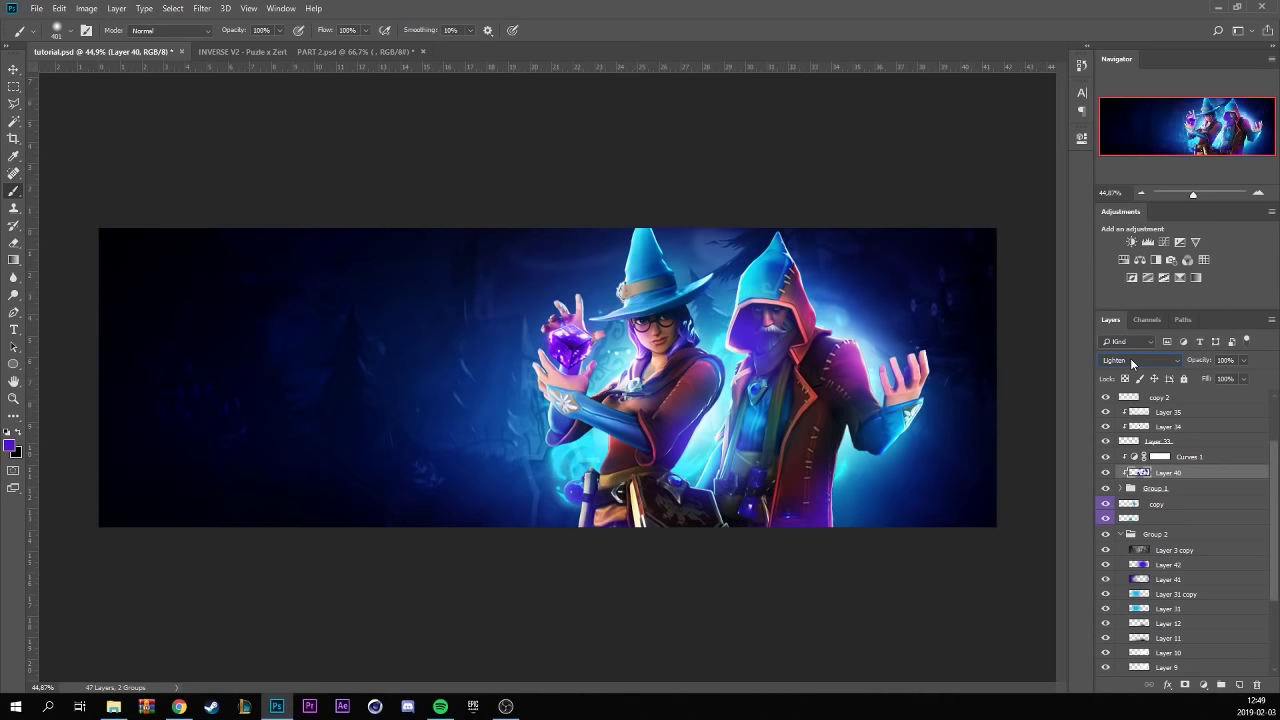
- Erase excess purple from the wizard's face, hood and lower robes, comparing Layer 40 on and off
left_click(21, 243)
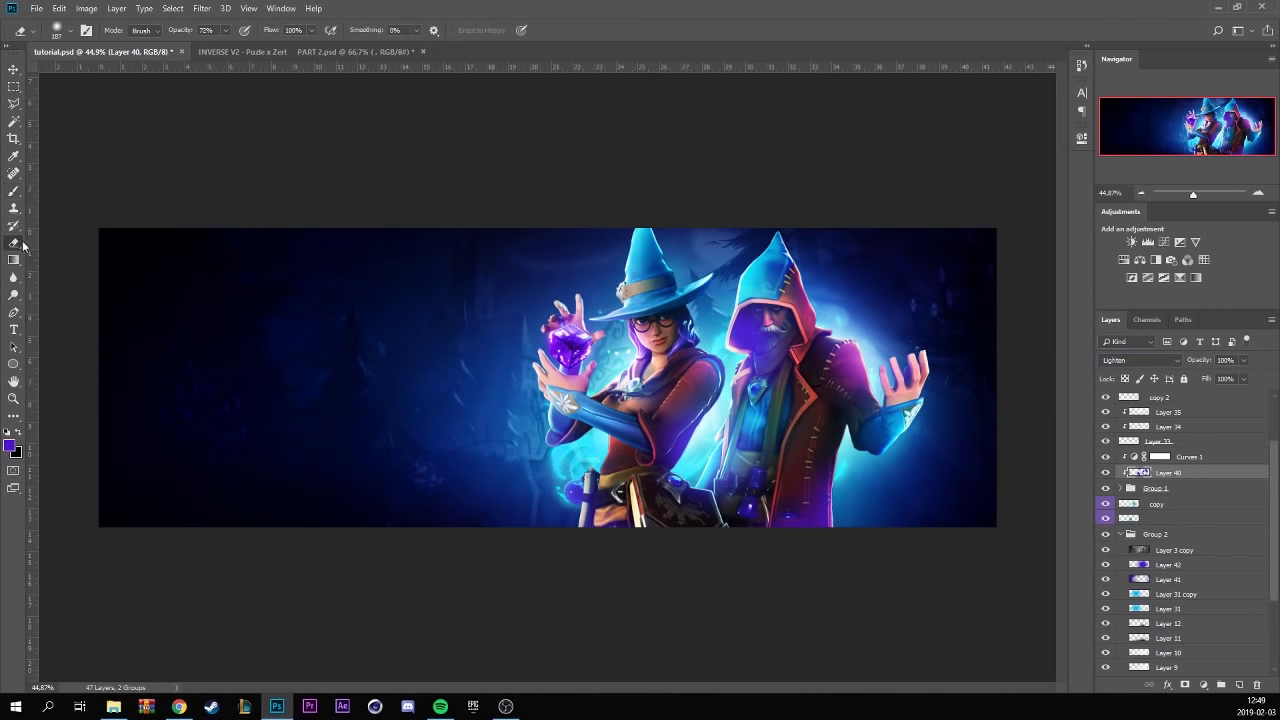
left_click(62, 32)
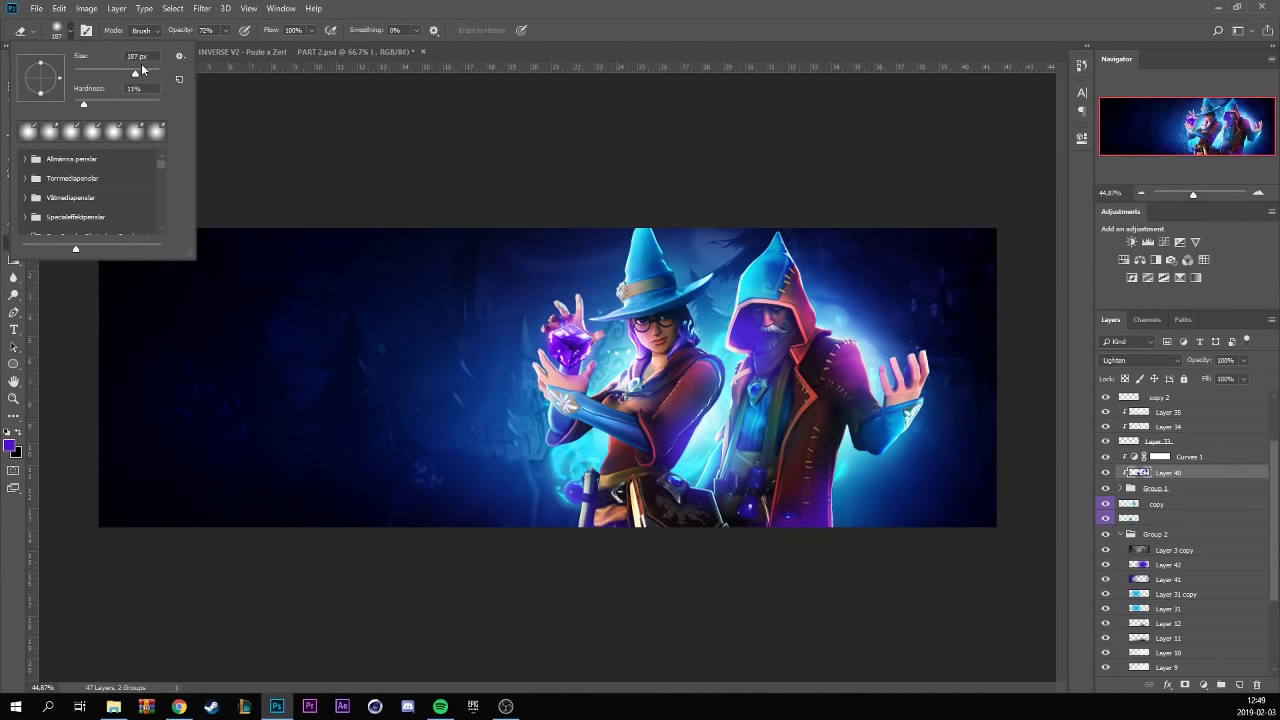
left_click(760, 340)
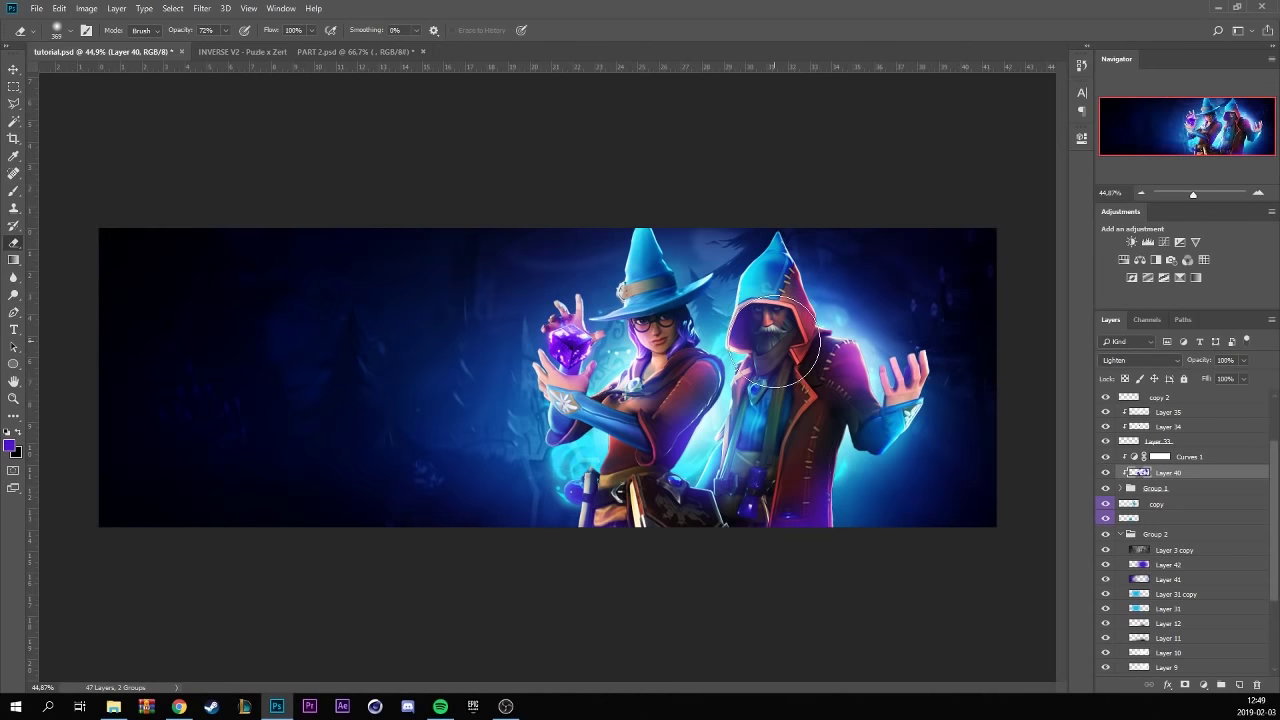
mouse_move(760, 330)
left_mouse_down()
mouse_move(822, 378)
mouse_move(790, 480)
left_mouse_up()
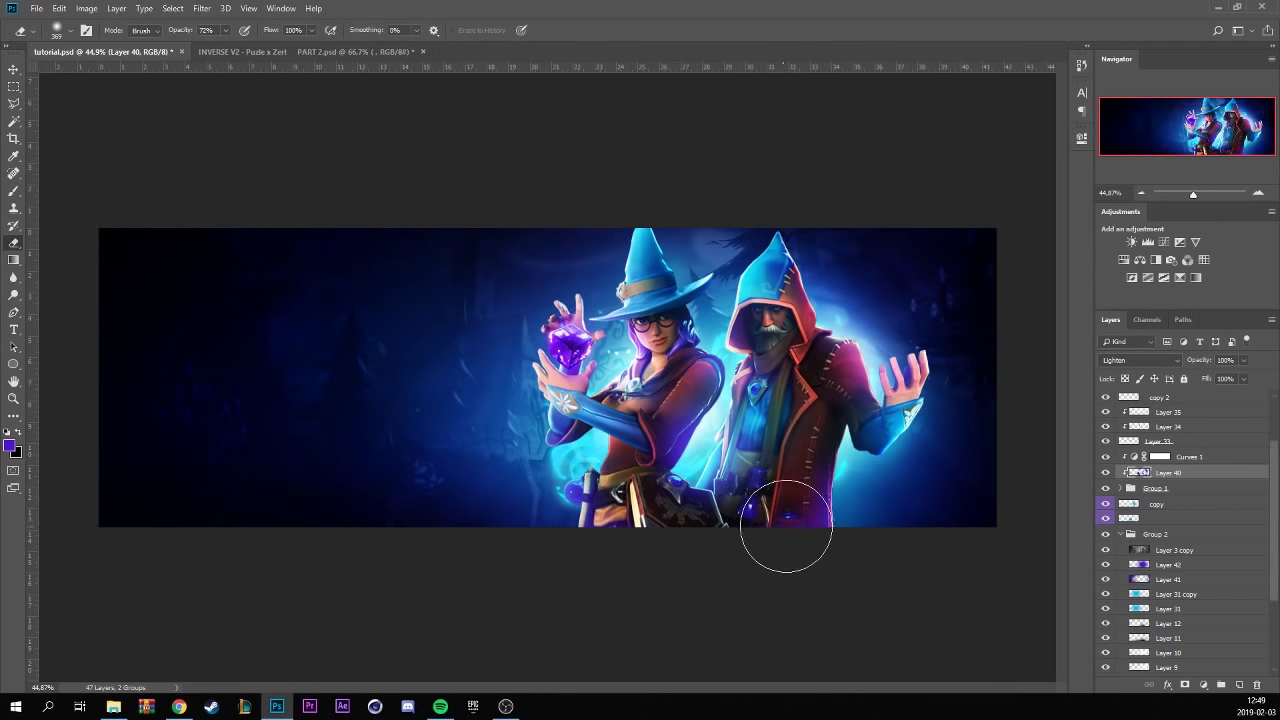
mouse_move(644, 532)
left_mouse_down()
mouse_move(686, 355)
mouse_move(584, 334)
mouse_move(813, 521)
mouse_move(894, 523)
mouse_move(885, 372)
left_mouse_up()
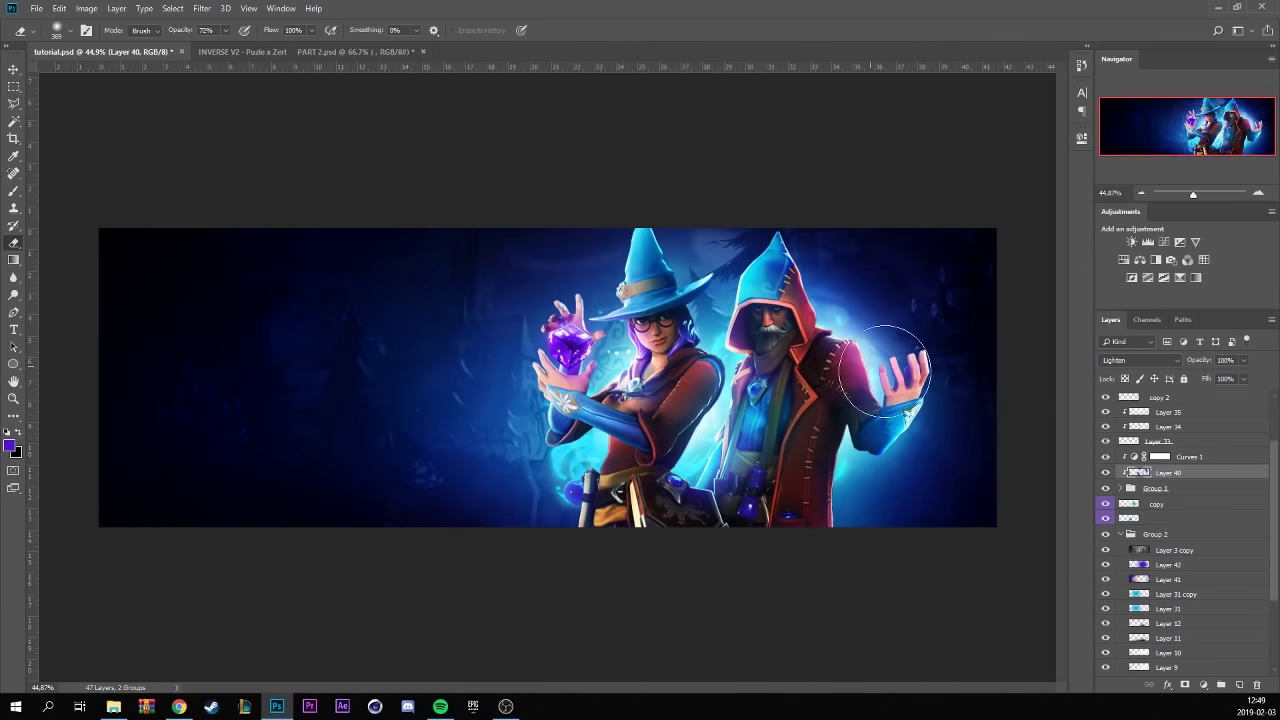
left_click(1105, 473)
left_click(1106, 475)
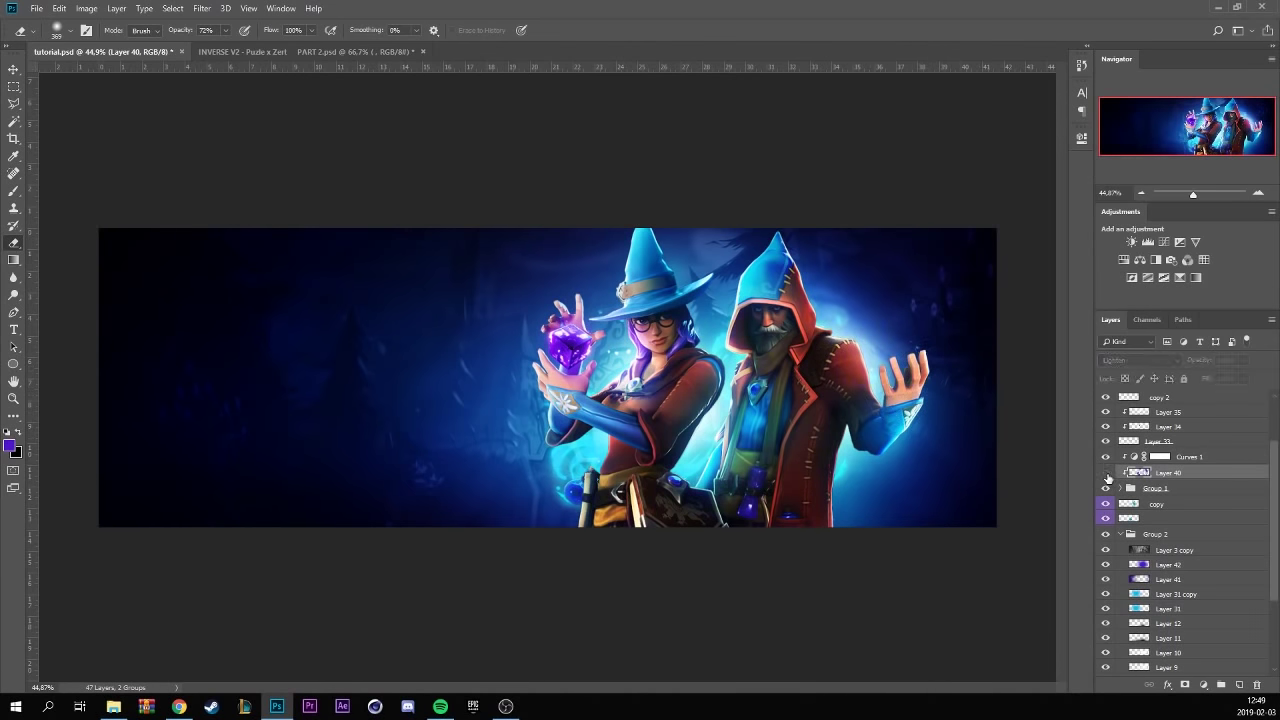
left_click(1106, 474)
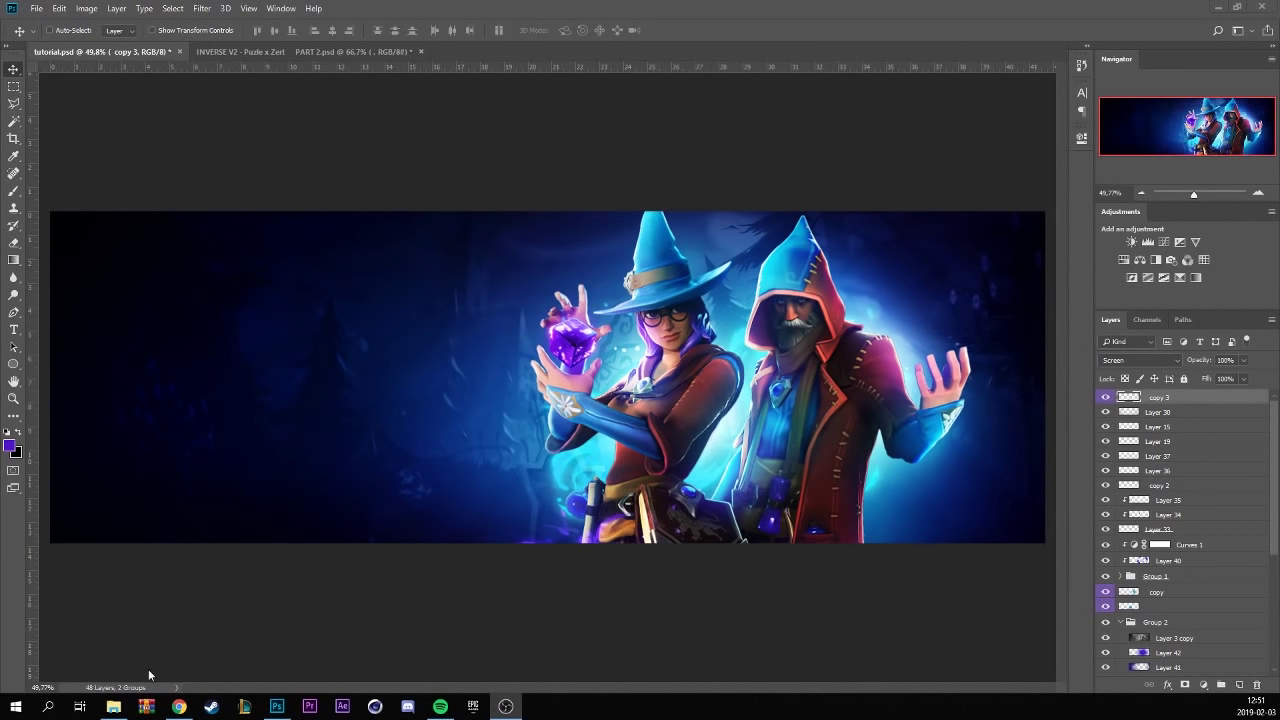
left_click(180, 707)
left_click(294, 113)
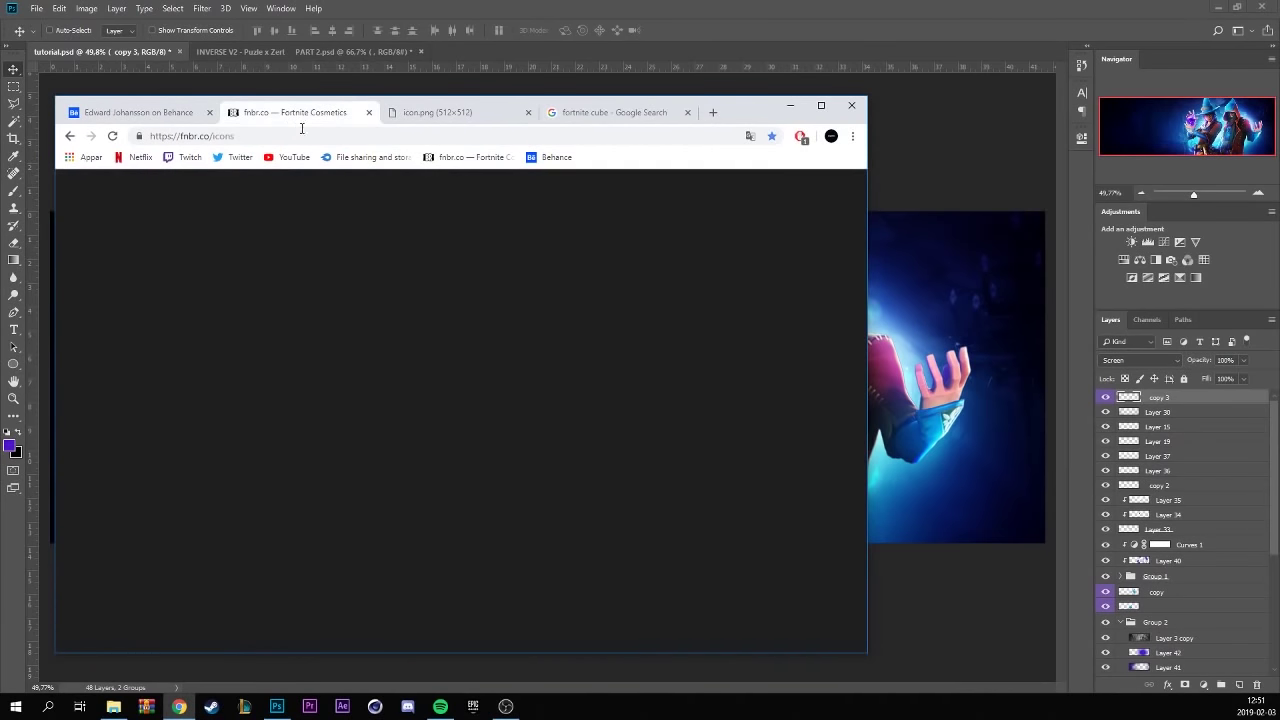
left_click(821, 105)
scroll(548, 420, "up", 3)
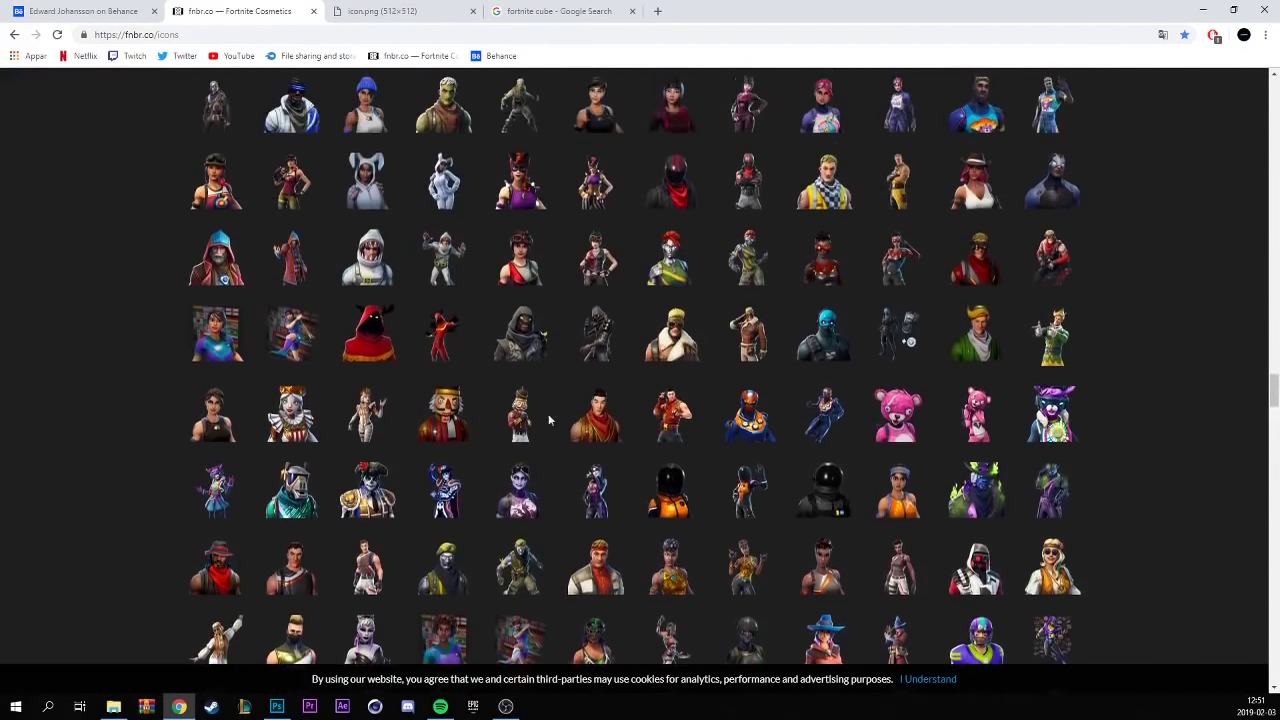
scroll(548, 420, "up", 4)
scroll(570, 310, "up", 4)
scroll(570, 310, "up", 4)
scroll(570, 310, "up", 1)
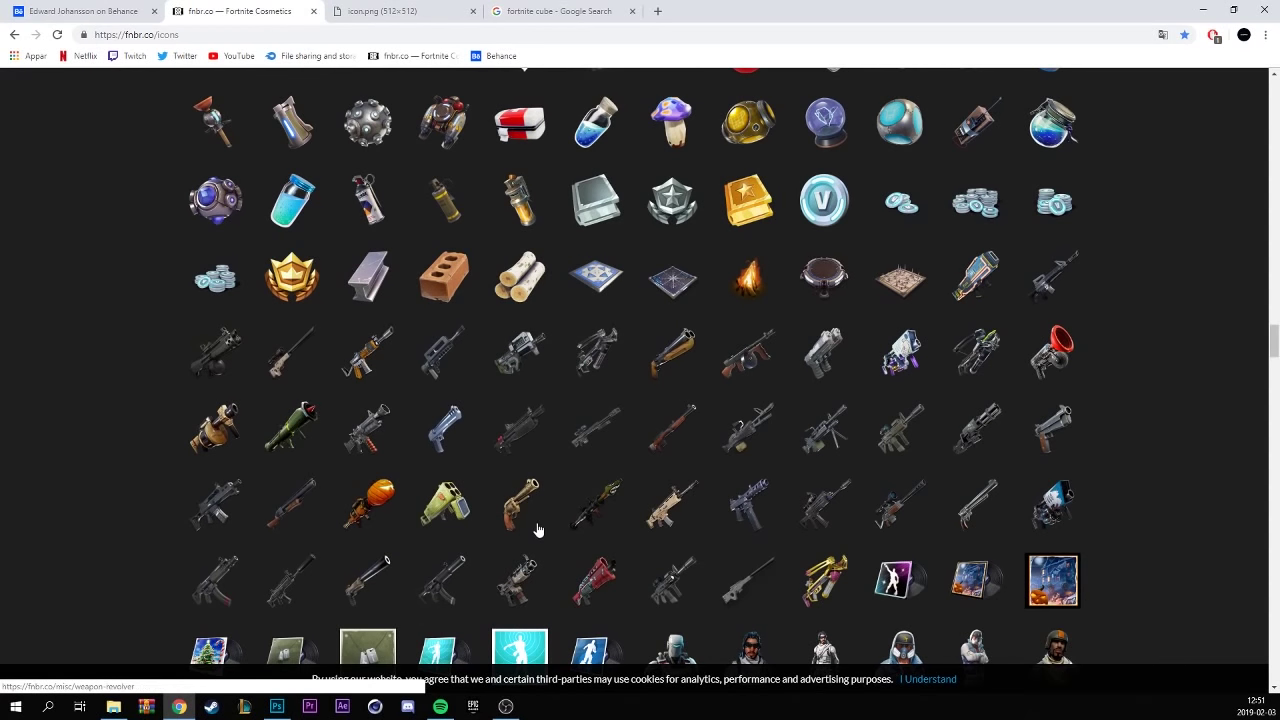
scroll(537, 529, "up", 1)
scroll(520, 530, "up", 1)
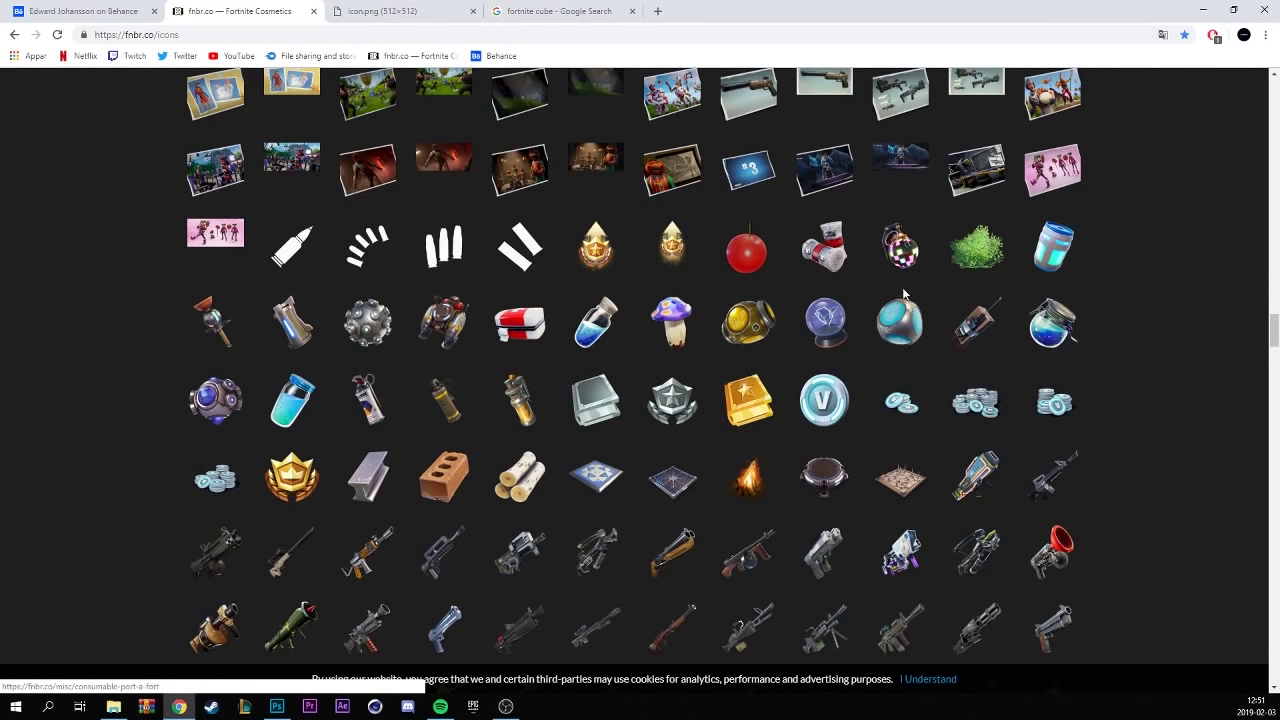
scroll(651, 528, "up", 1)
scroll(640, 533, "up", 2)
scroll(640, 533, "up", 5)
scroll(646, 540, "up", 5)
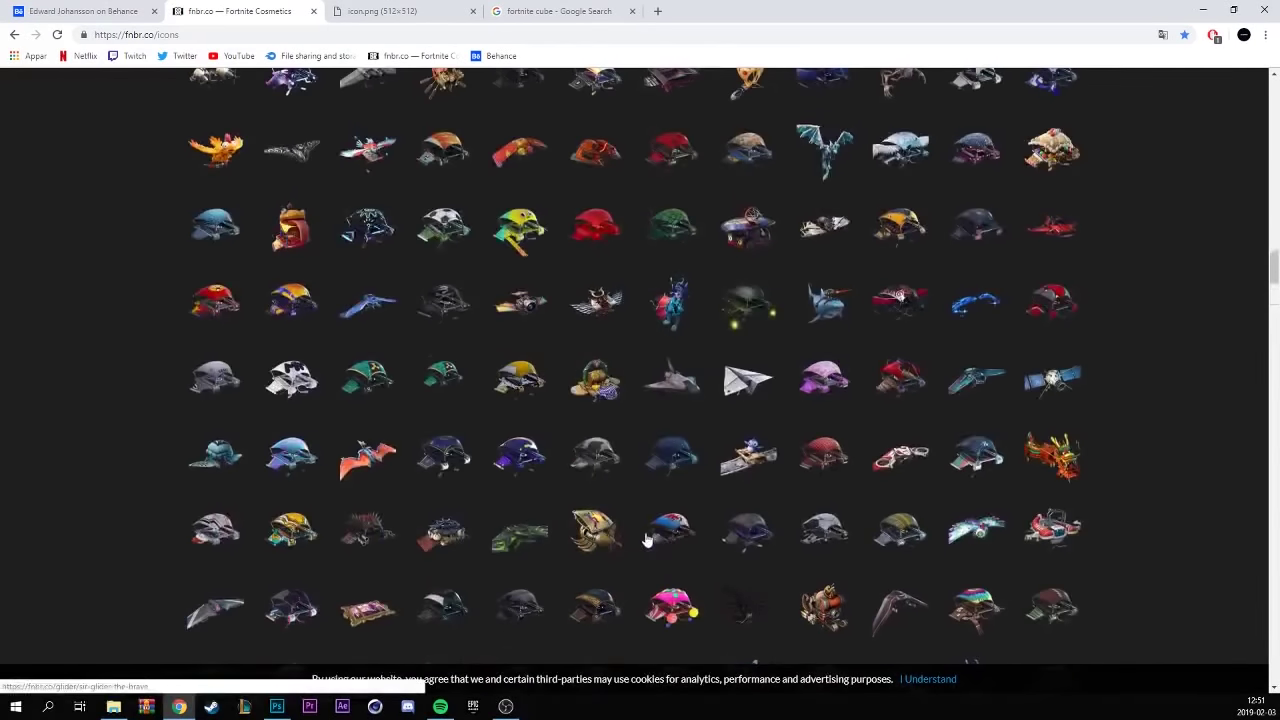
scroll(540, 486, "up", 3)
scroll(556, 484, "up", 6)
scroll(556, 484, "up", 5)
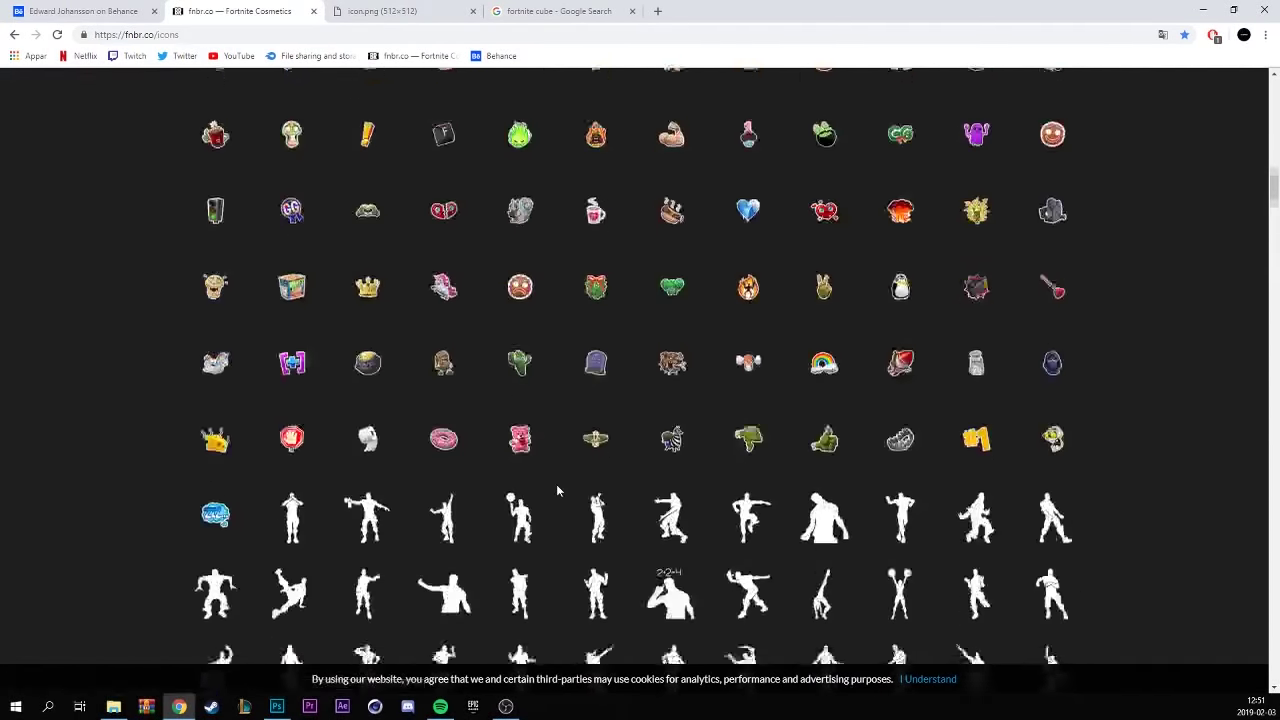
scroll(558, 482, "up", 5)
scroll(560, 320, "up", 3)
scroll(560, 402, "down", 5)
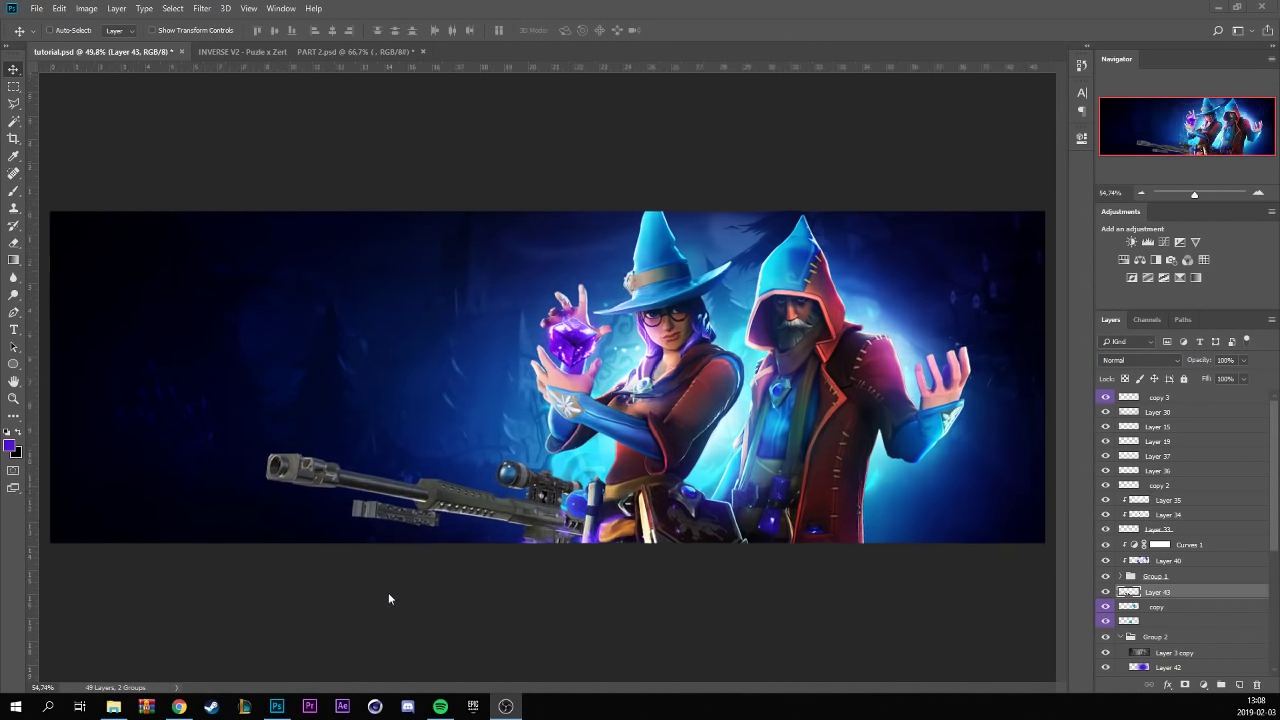
- Clip new Layer 44 to Layer 41 and sample dark navy as the foreground colour
right_click(1202, 592)
left_click(1168, 285)
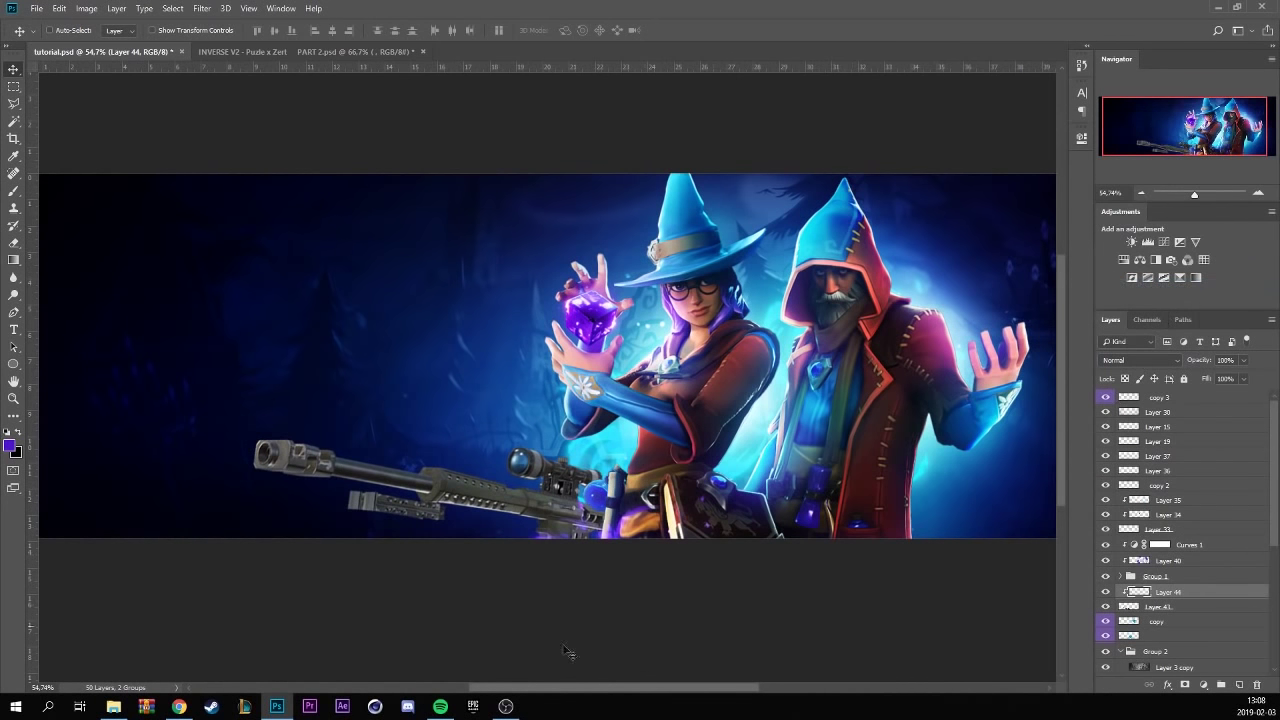
left_click(14, 450)
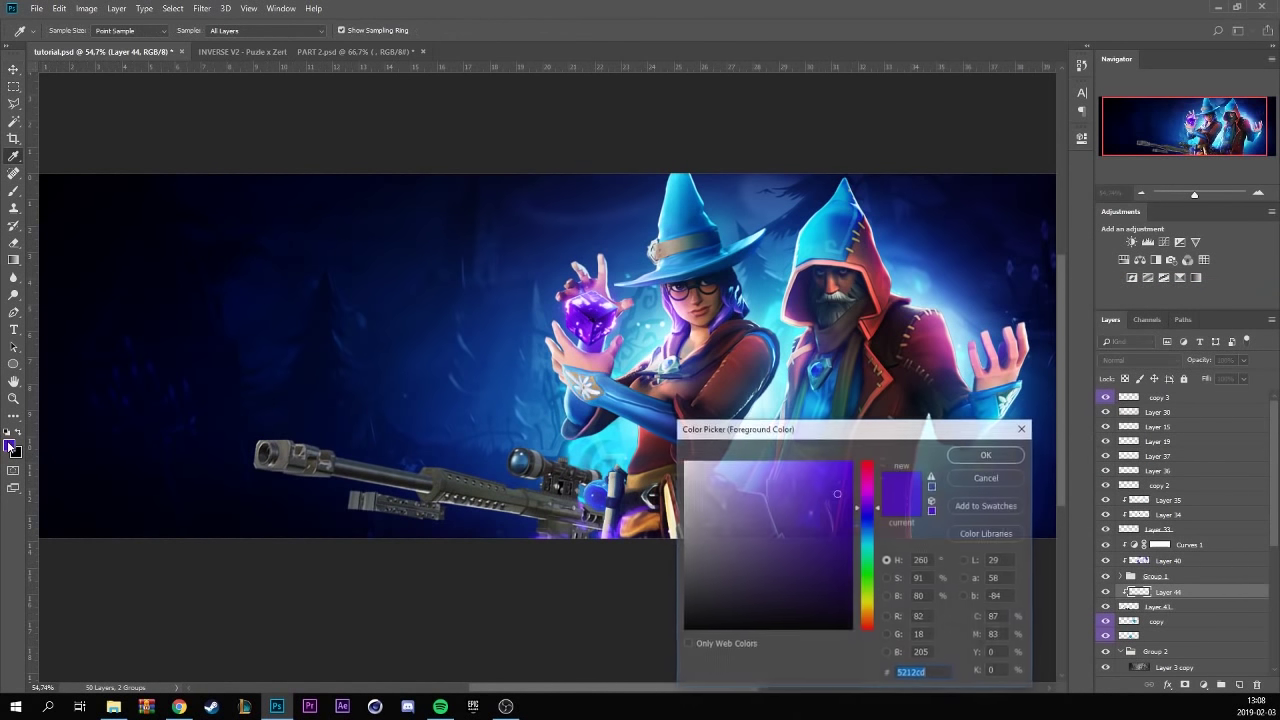
left_click(240, 518)
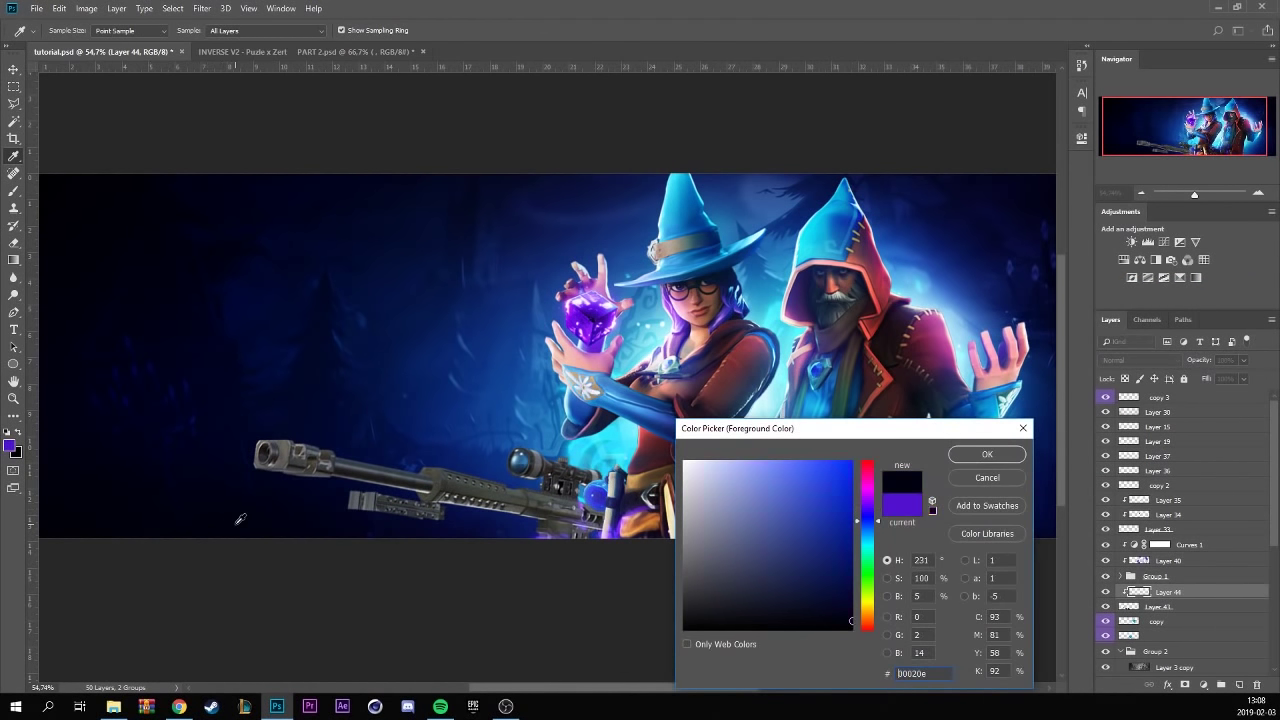
left_click(987, 455)
key("v")
- Paint dark navy over the bipod and lower rifle, then set Layer 44 to Soft Light
left_click(20, 192)
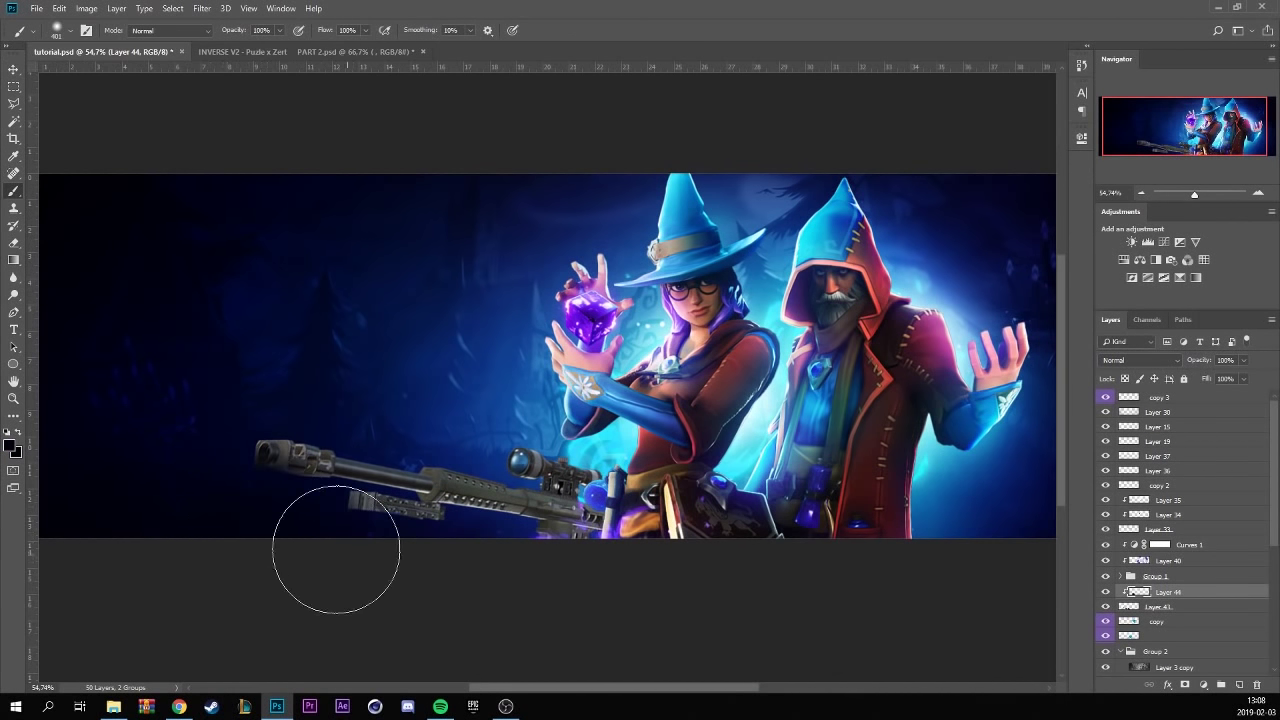
left_click_drag(334, 551, 457, 586)
mouse_move(319, 533)
left_mouse_down()
mouse_move(457, 577)
mouse_move(514, 571)
mouse_move(586, 591)
mouse_move(545, 583)
mouse_move(451, 620)
left_mouse_up()
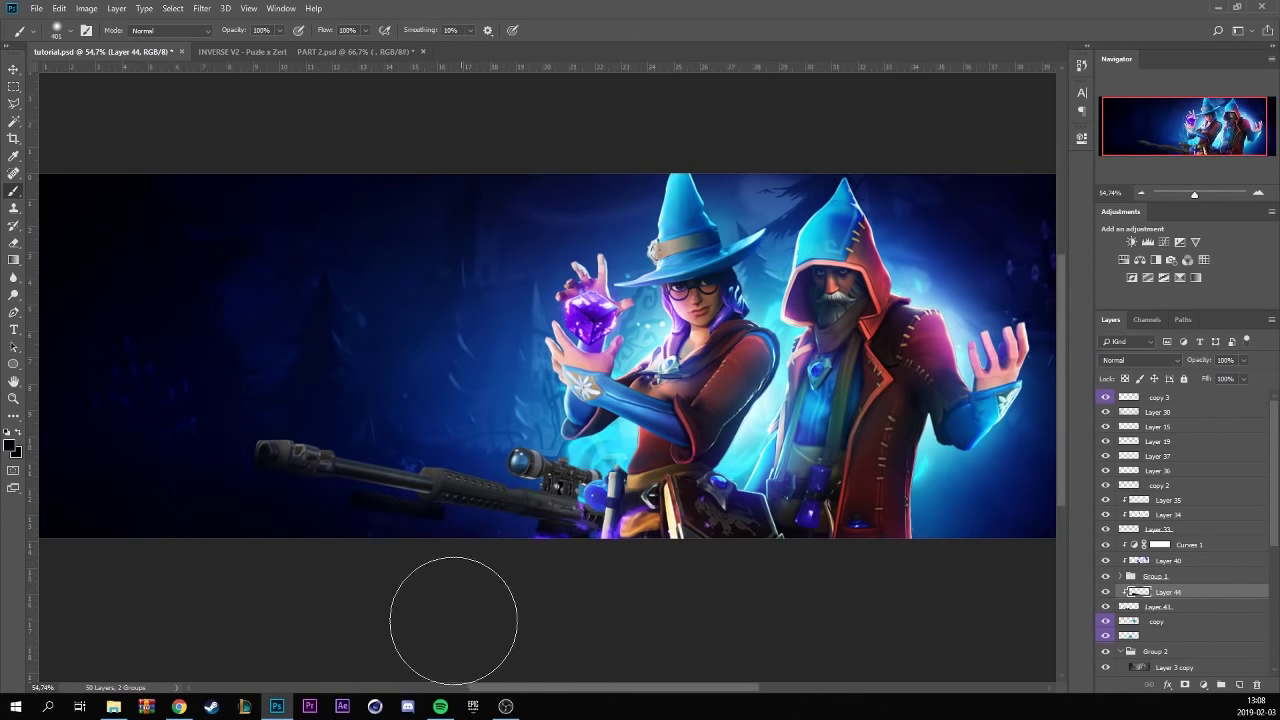
left_click_drag(387, 405, 477, 537)
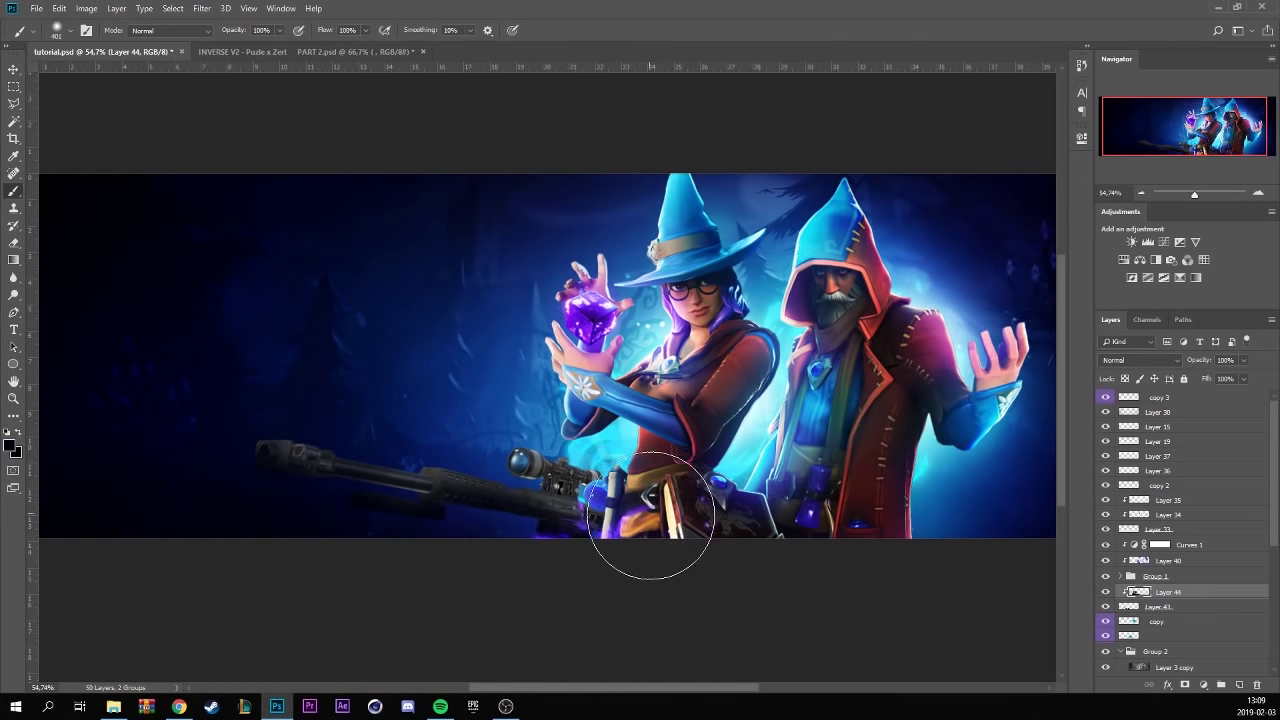
left_click(1131, 359)
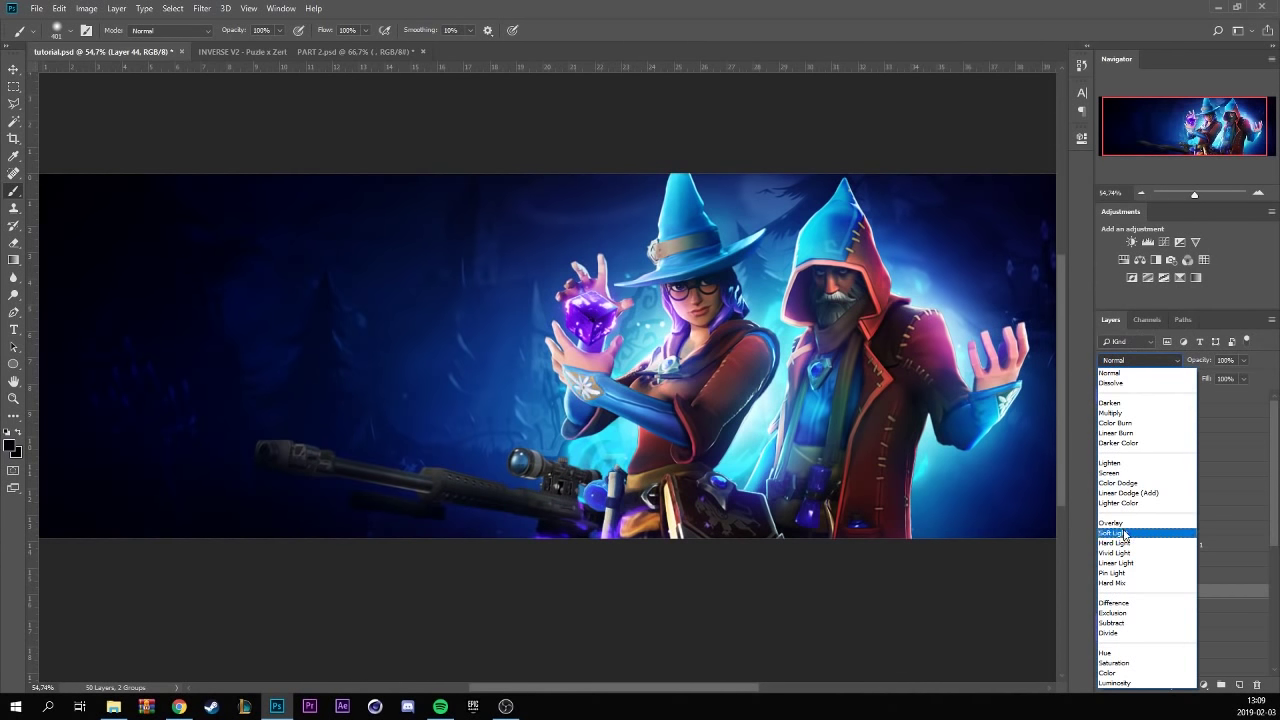
left_click(1124, 534)
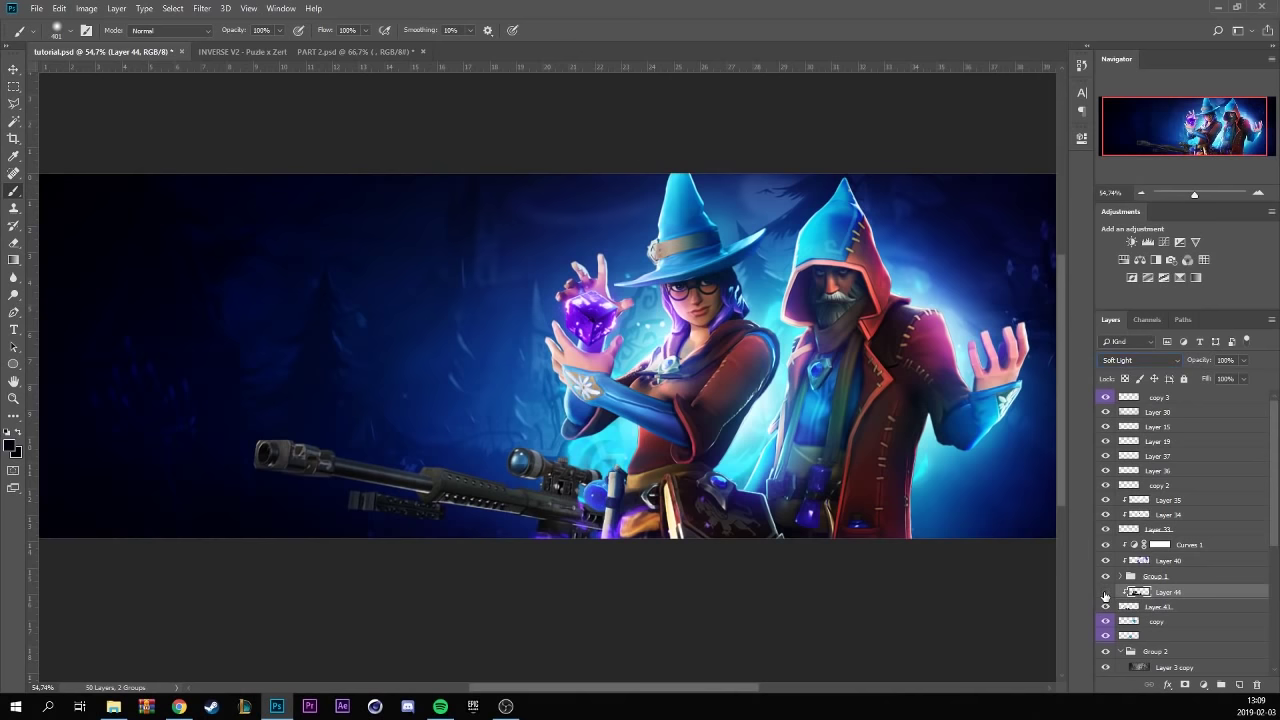
left_click(1105, 592)
left_click(1105, 592)
- Add a layer above Layer 41 and paint sampled dark blue over the gun at 50% opacity
left_click(1145, 607)
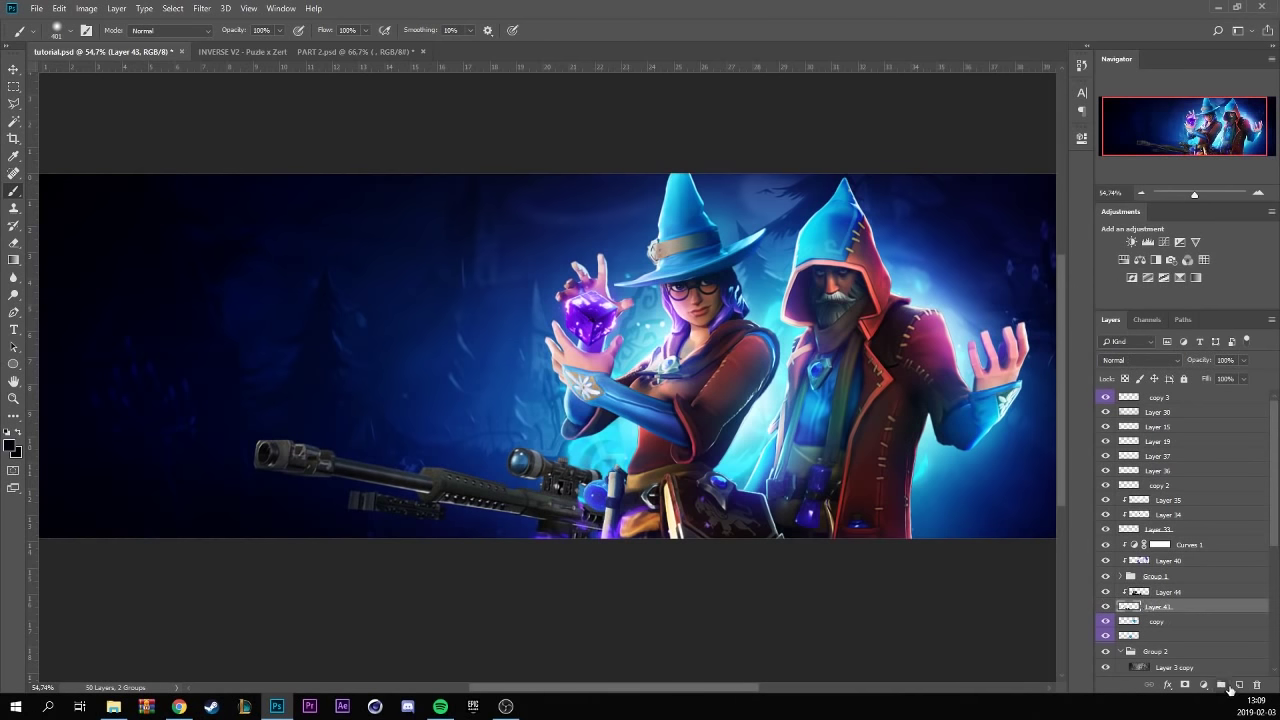
left_click(1238, 685)
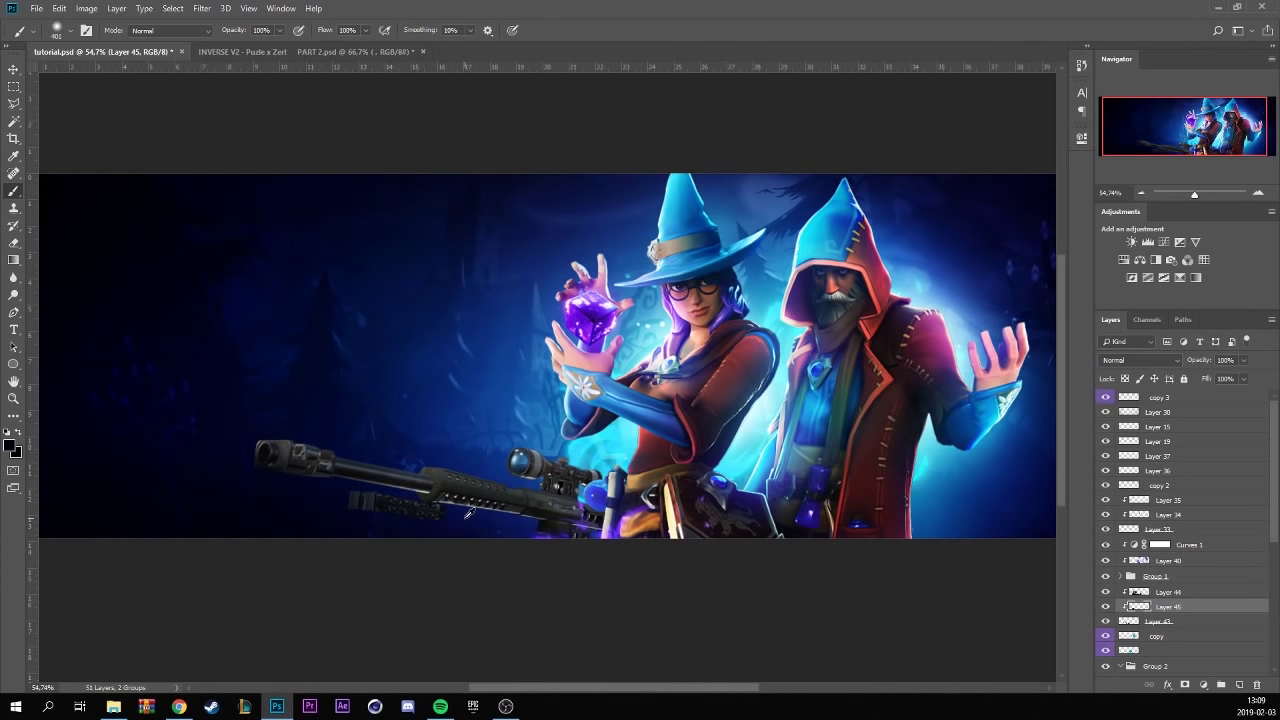
left_click(489, 537, "alt")
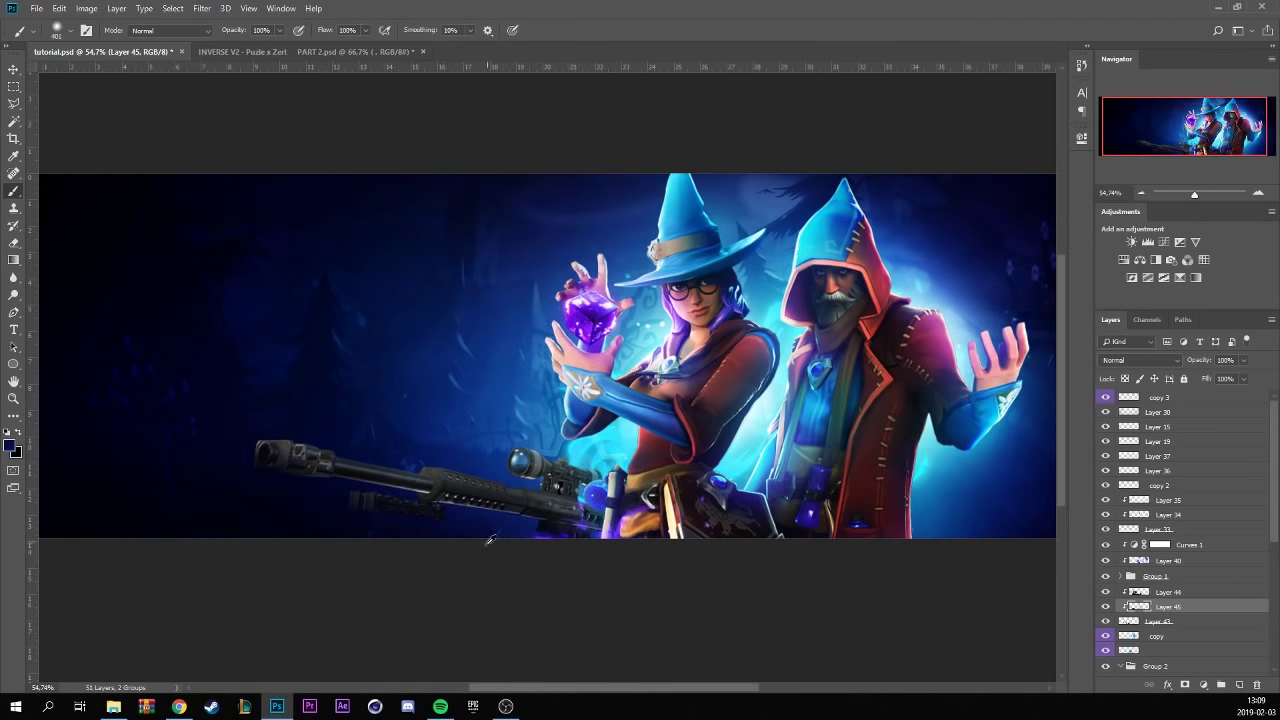
left_click_drag(489, 537, 297, 557)
key("5")
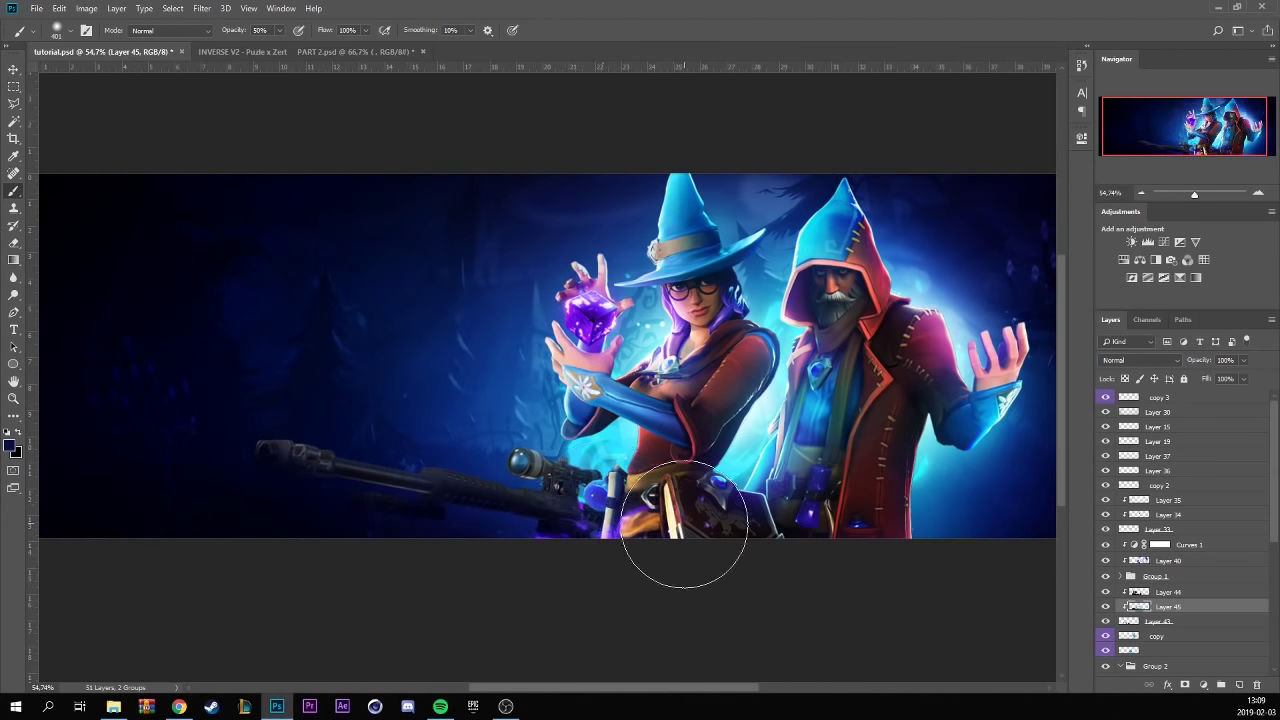
- Add Layer 46 above Layer 44 and clip it to the layers below
left_click(1168, 592)
left_click(1238, 686)
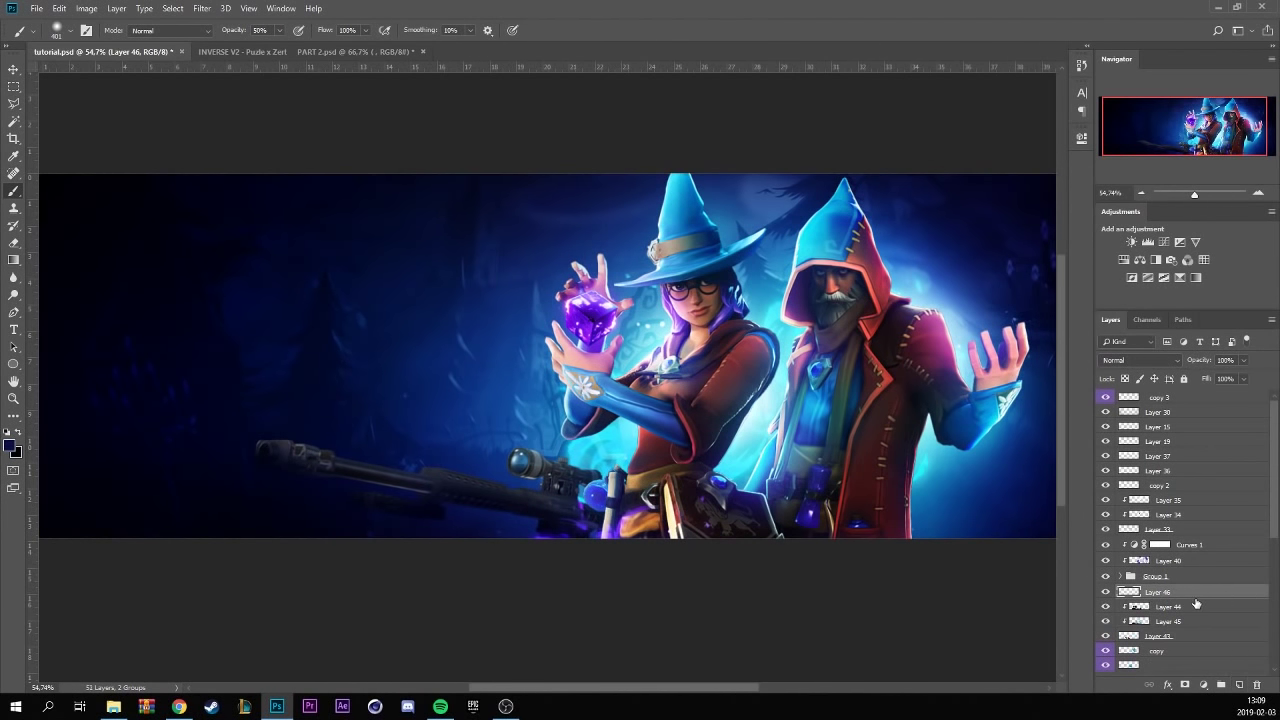
right_click(1190, 591)
left_click(1180, 290)
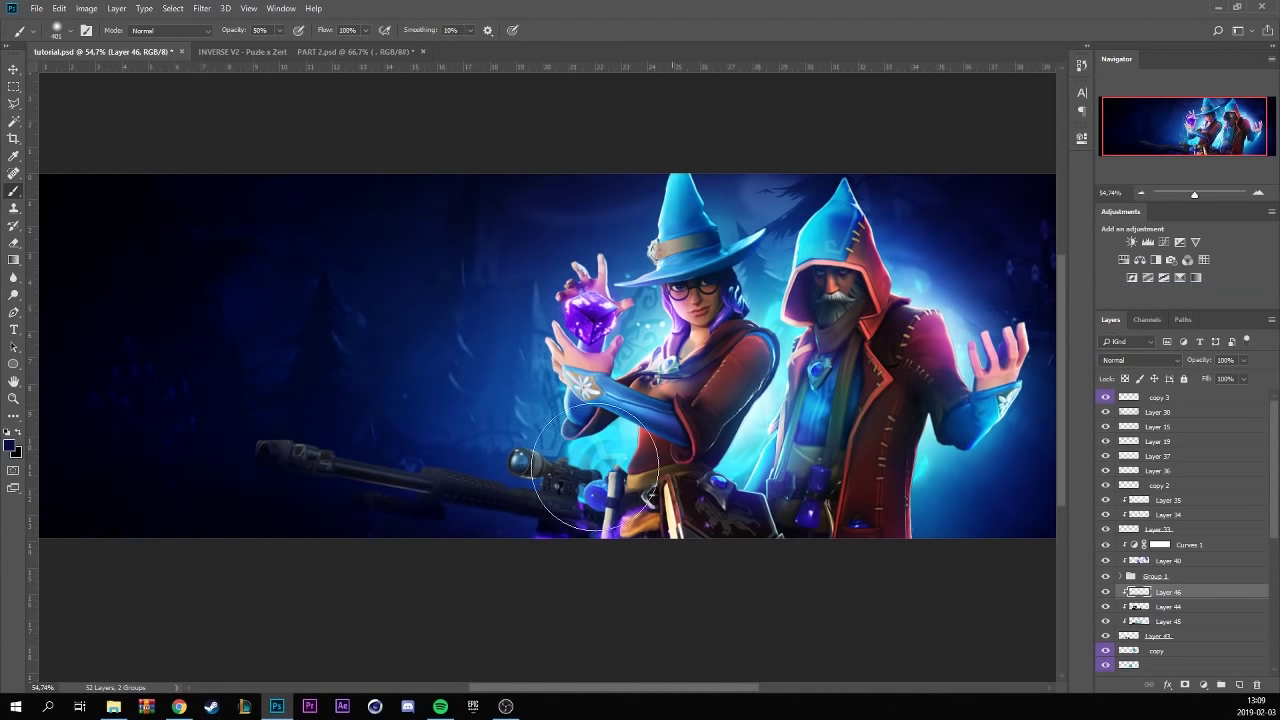
- Set Layer 46 to Overlay and brush a pale cyan glow at 100% around the arm and scope
left_click(9, 445)
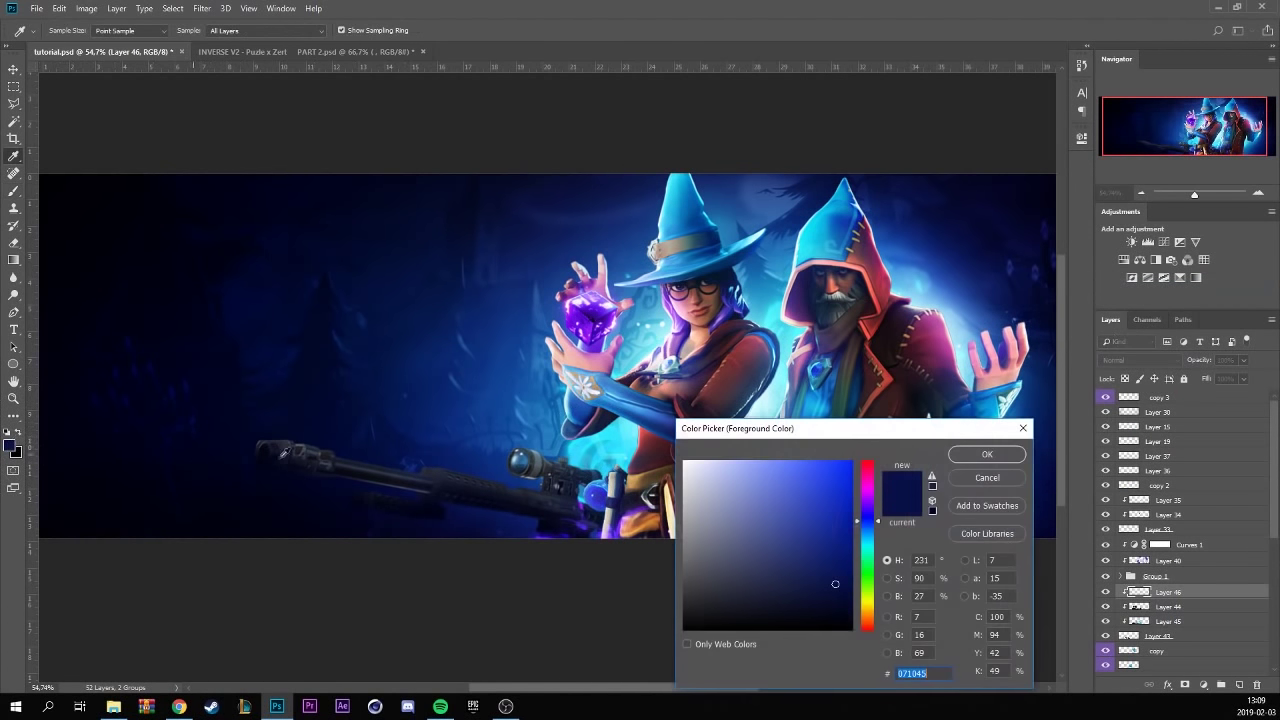
left_click(660, 330)
left_click_drag(780, 481, 718, 461)
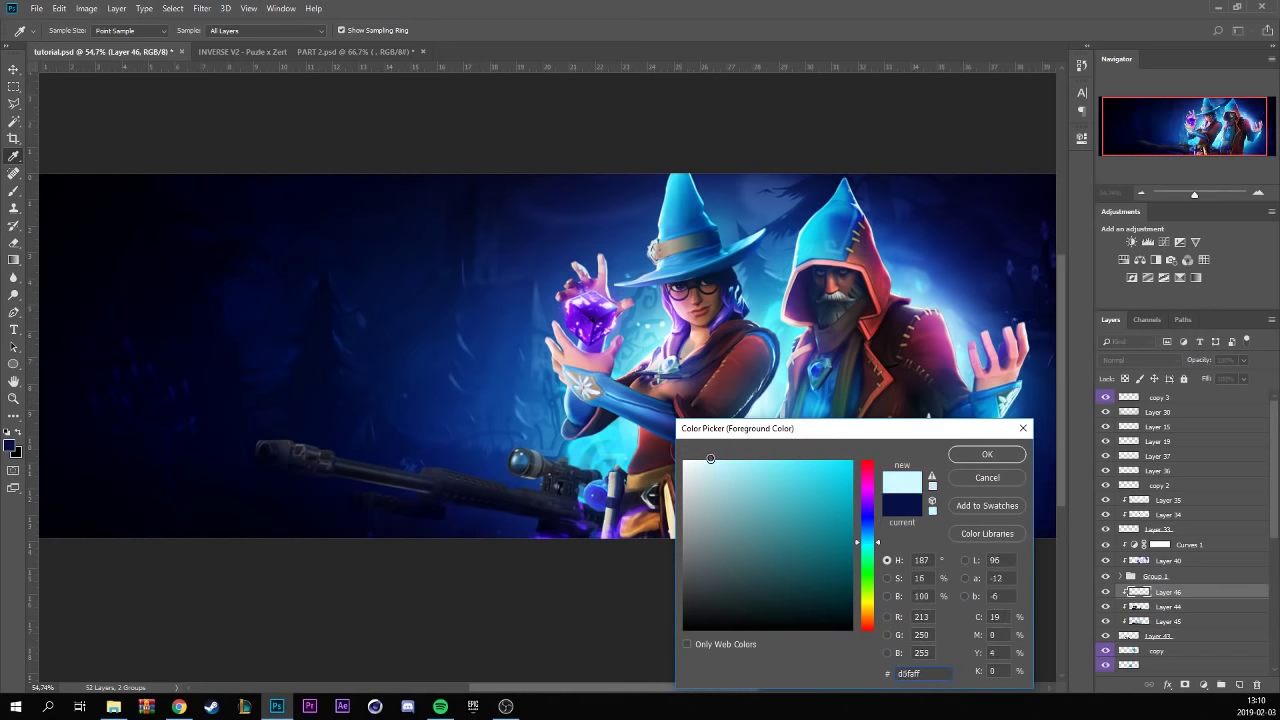
left_click(986, 454)
key("b")
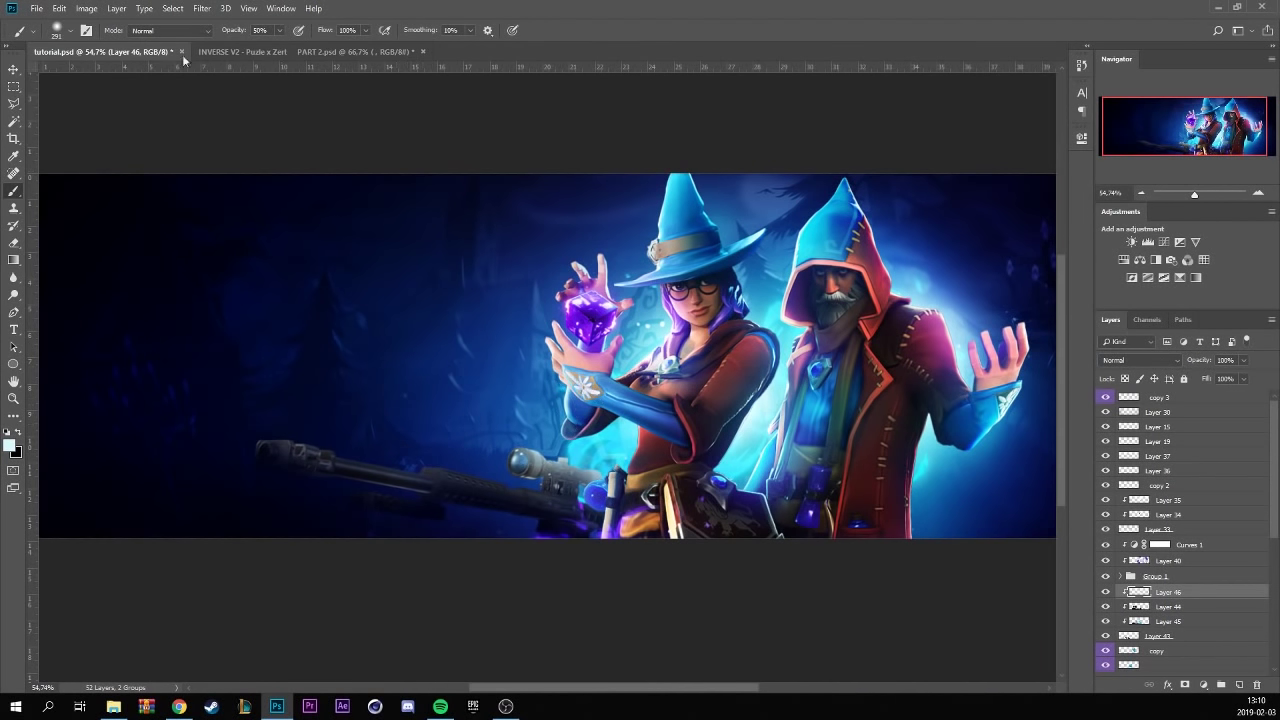
key("0")
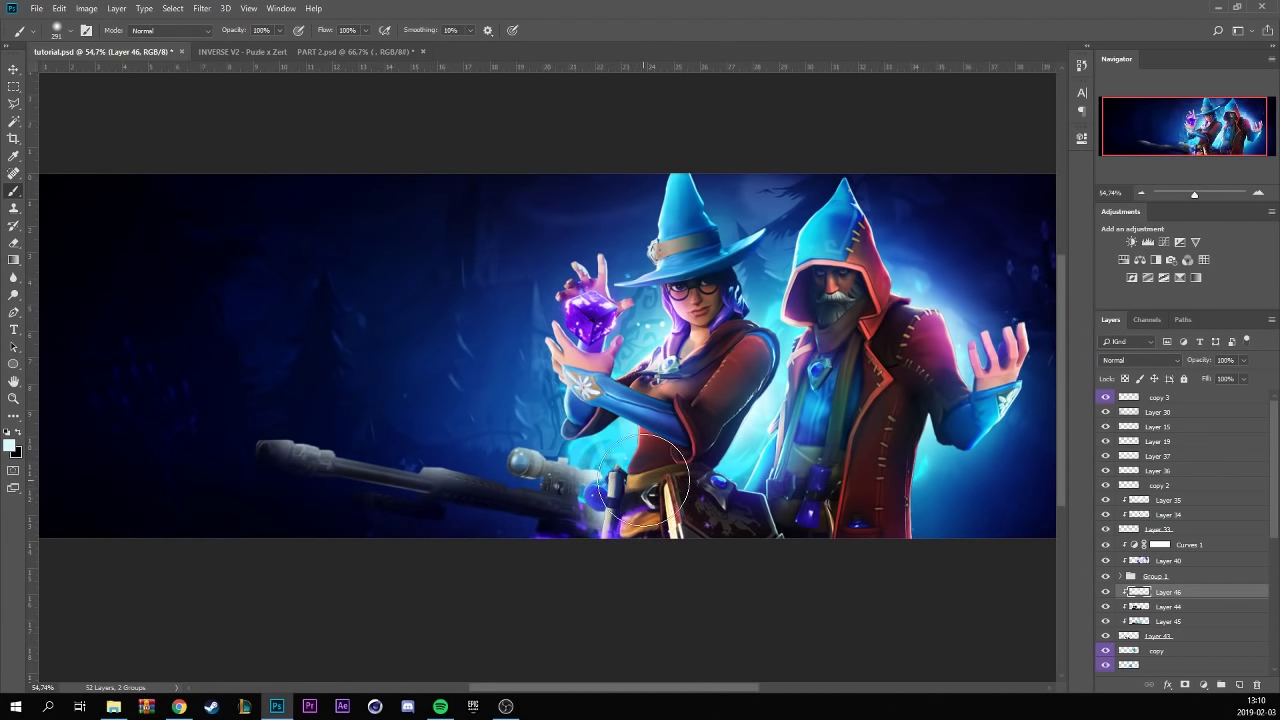
left_click(1140, 360)
left_click(1128, 532)
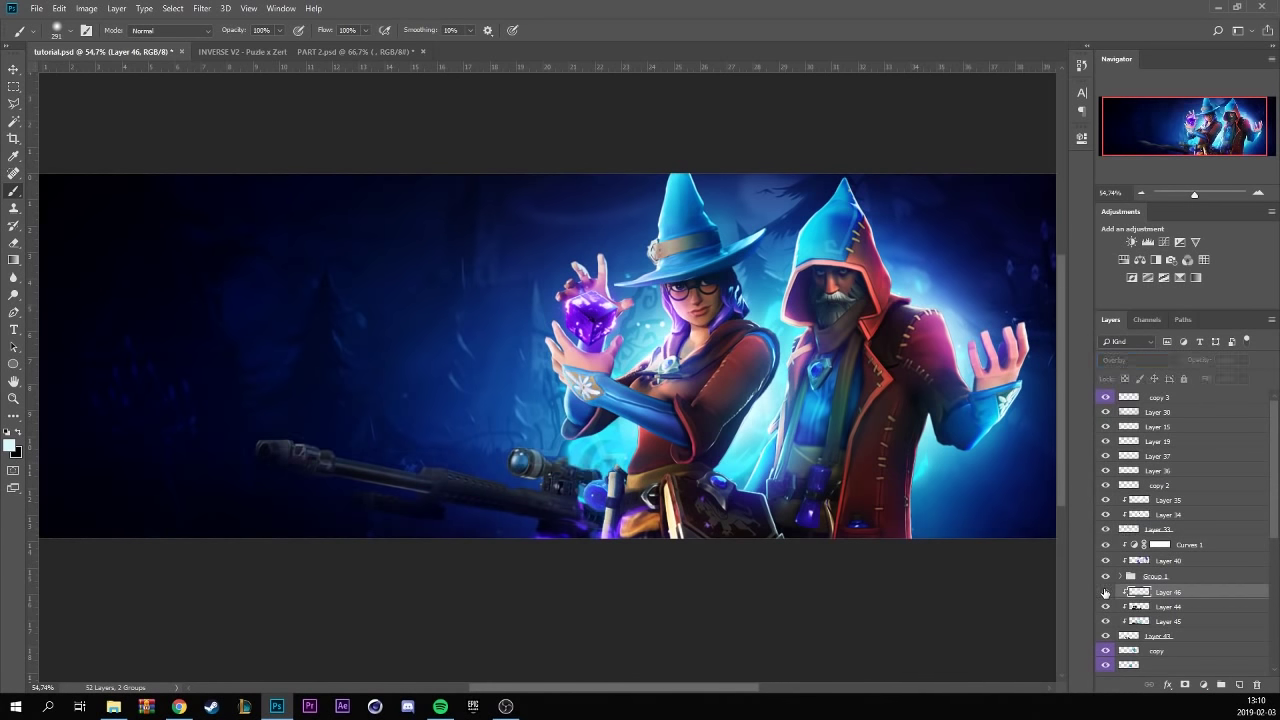
left_click_drag(548, 415, 577, 437)
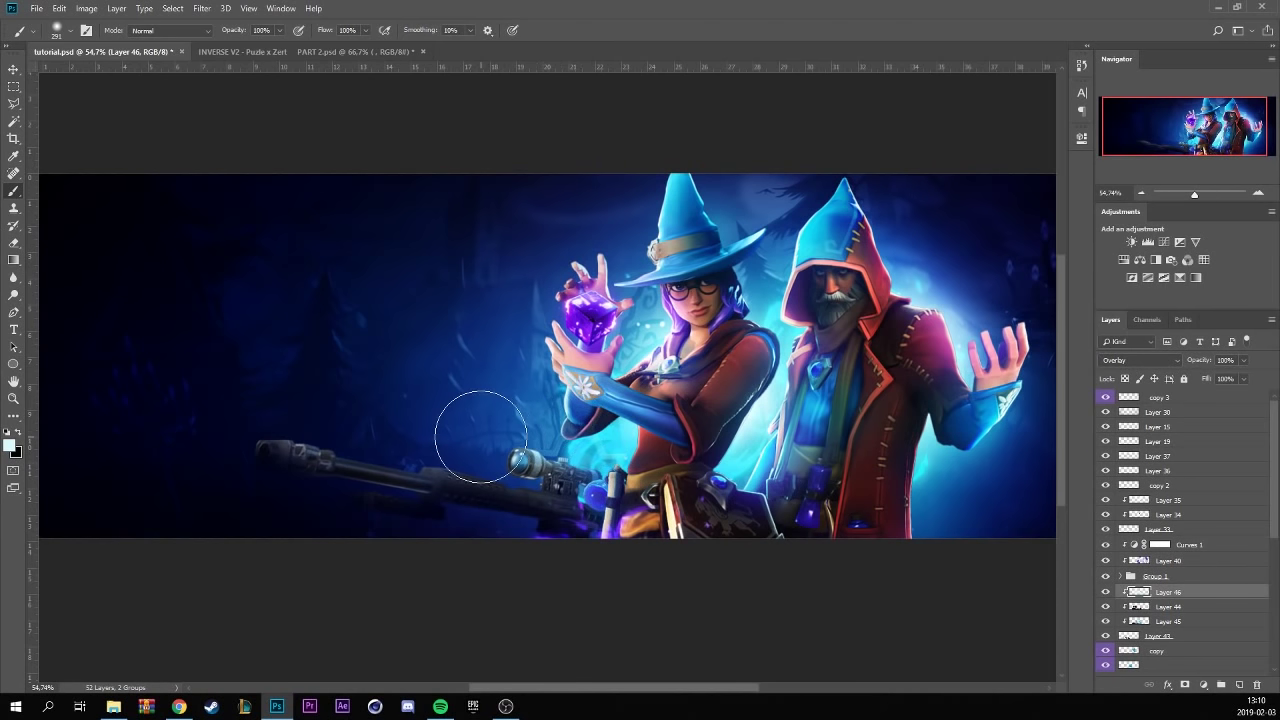
- Add Layer 47 above Layer 44 and sample purple, then dark blue from the gun
left_click(1209, 607)
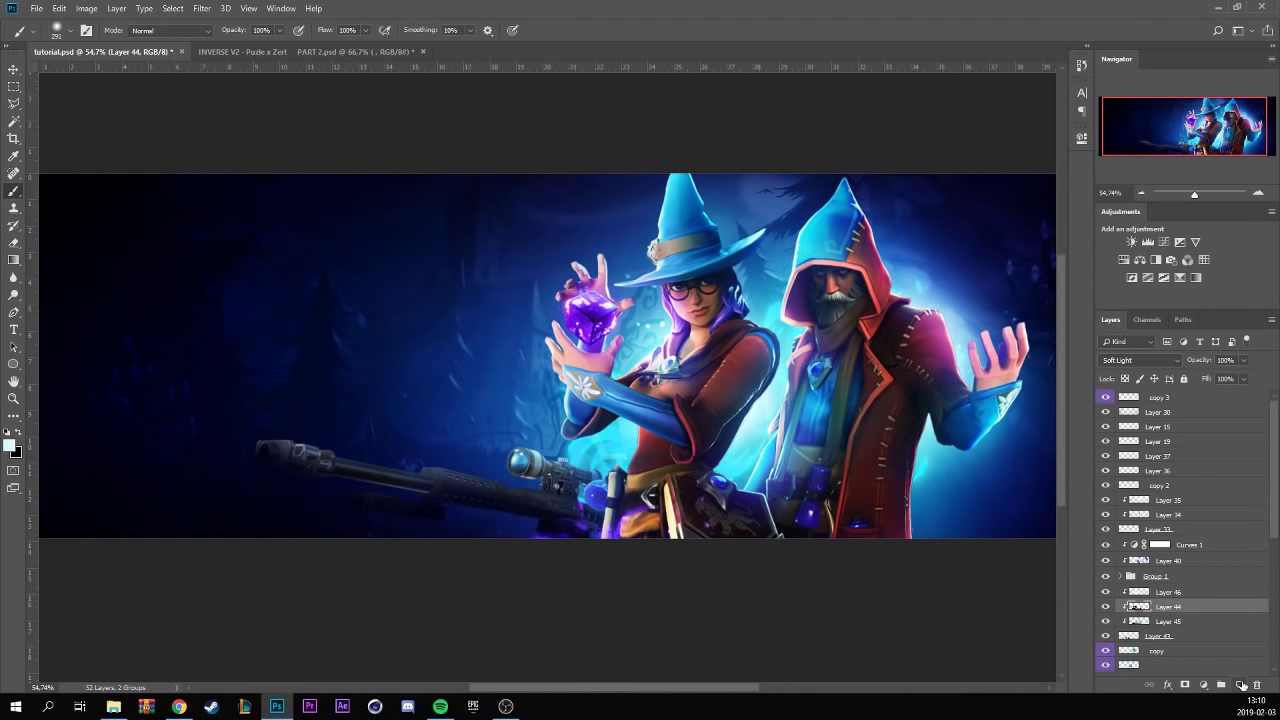
left_click(1241, 685)
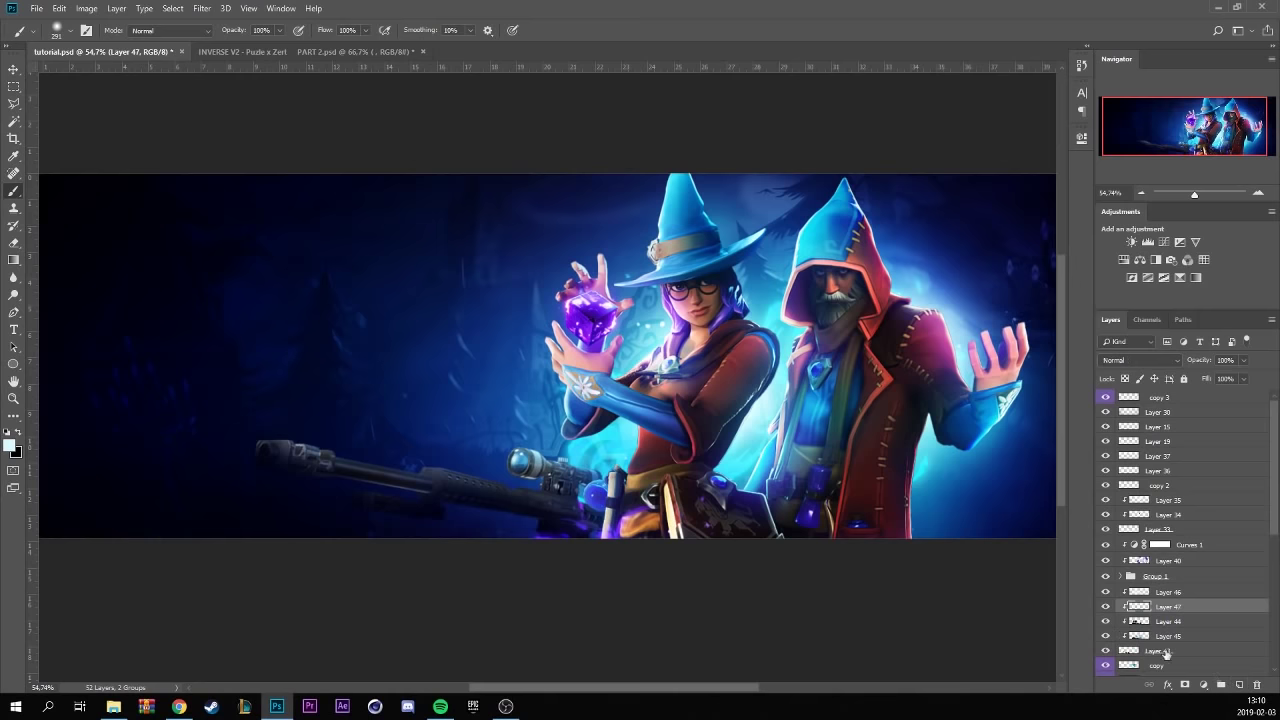
left_click(11, 446)
left_click(604, 284)
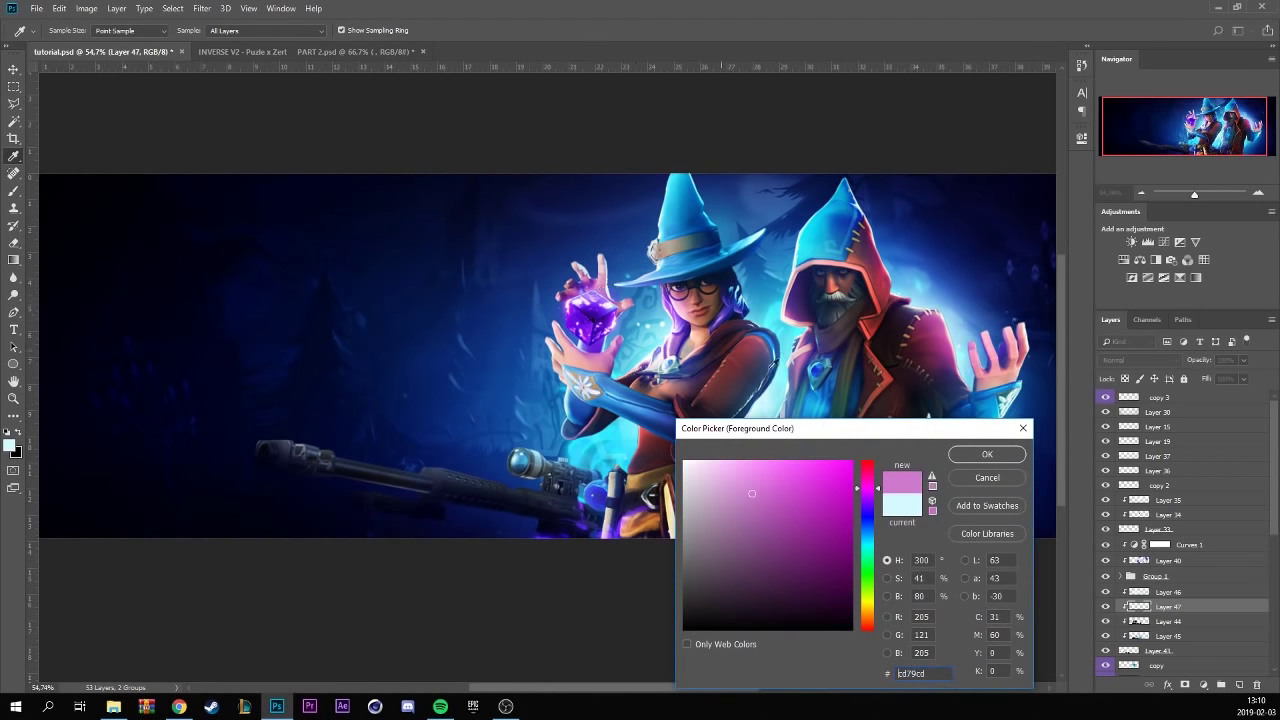
left_click(983, 456)
key("b")
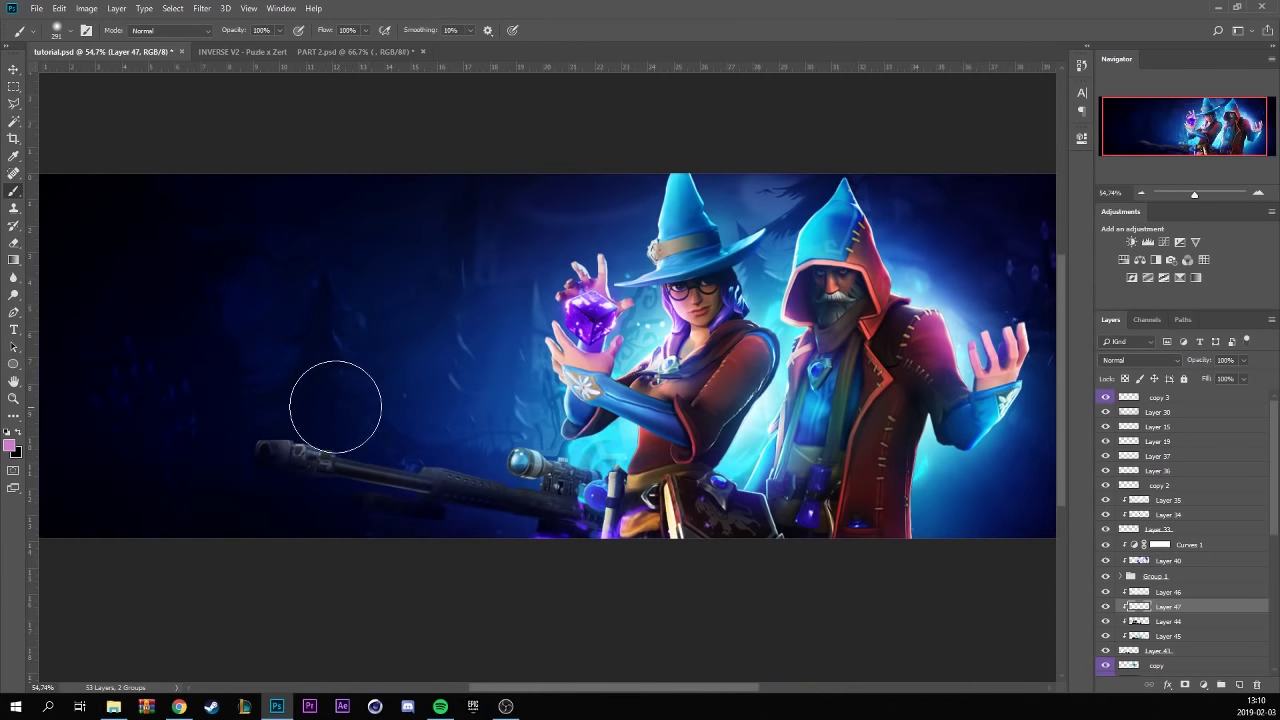
left_click(526, 524, "alt")
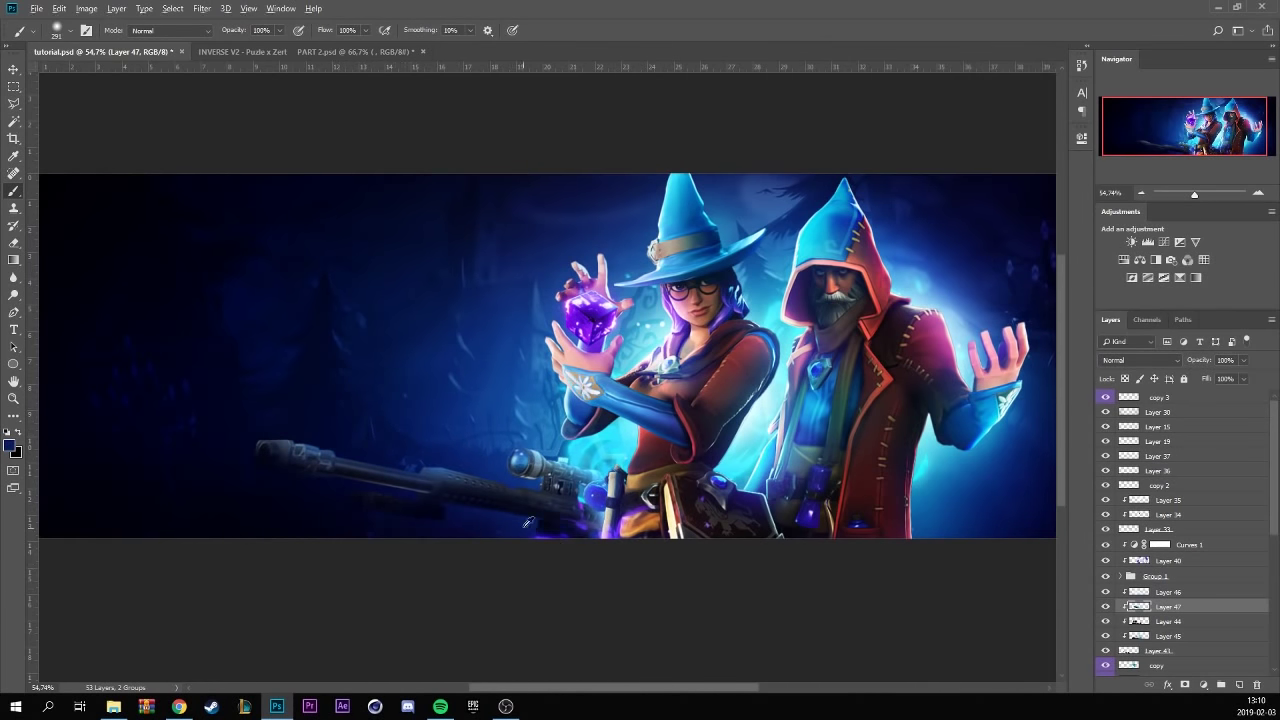
scroll(562, 560, "down", 1)
scroll(562, 560, "up", 3)
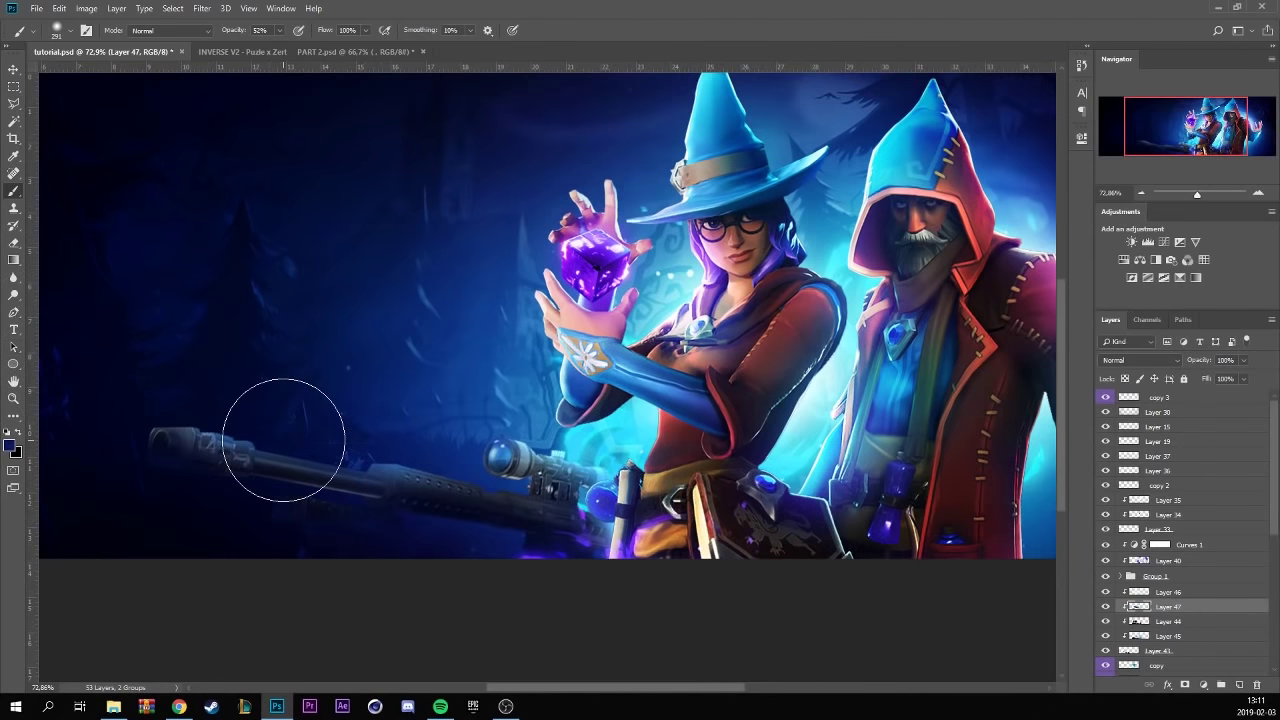
- Stamp all visible layers into a merged copy and apply High Pass at 13.9 px
left_click(1130, 650)
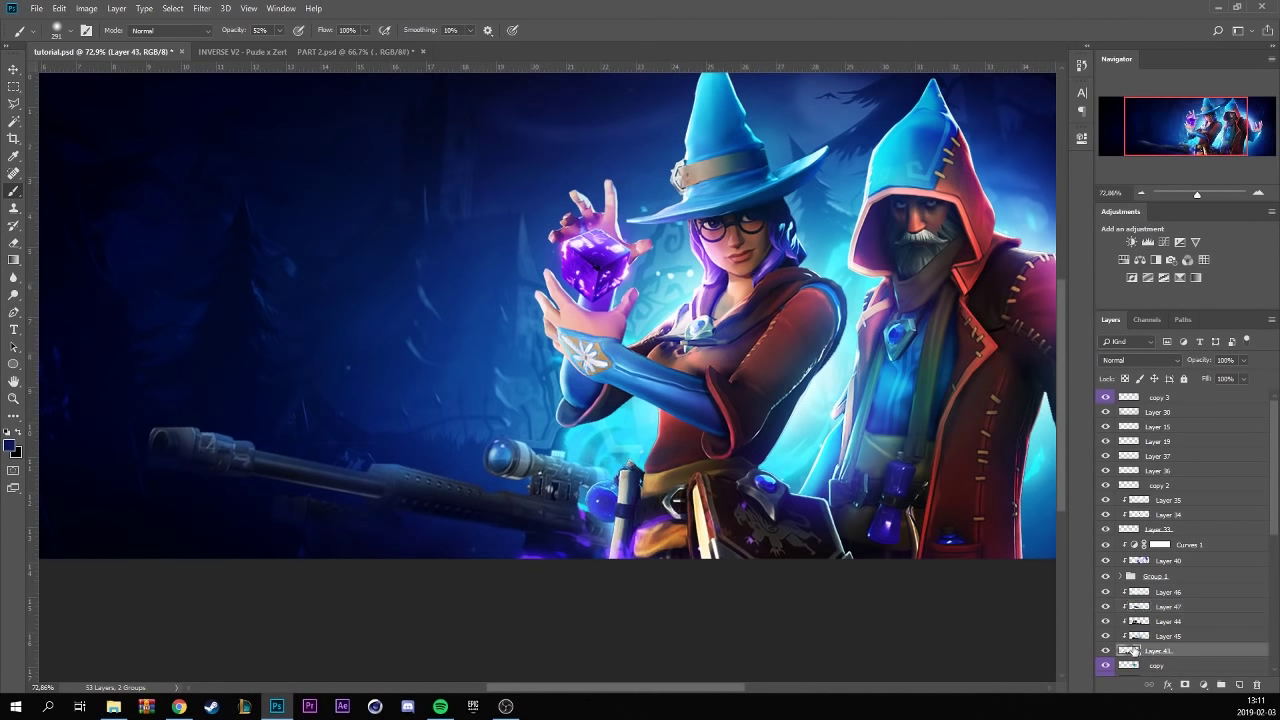
left_click(1210, 591, "shift")
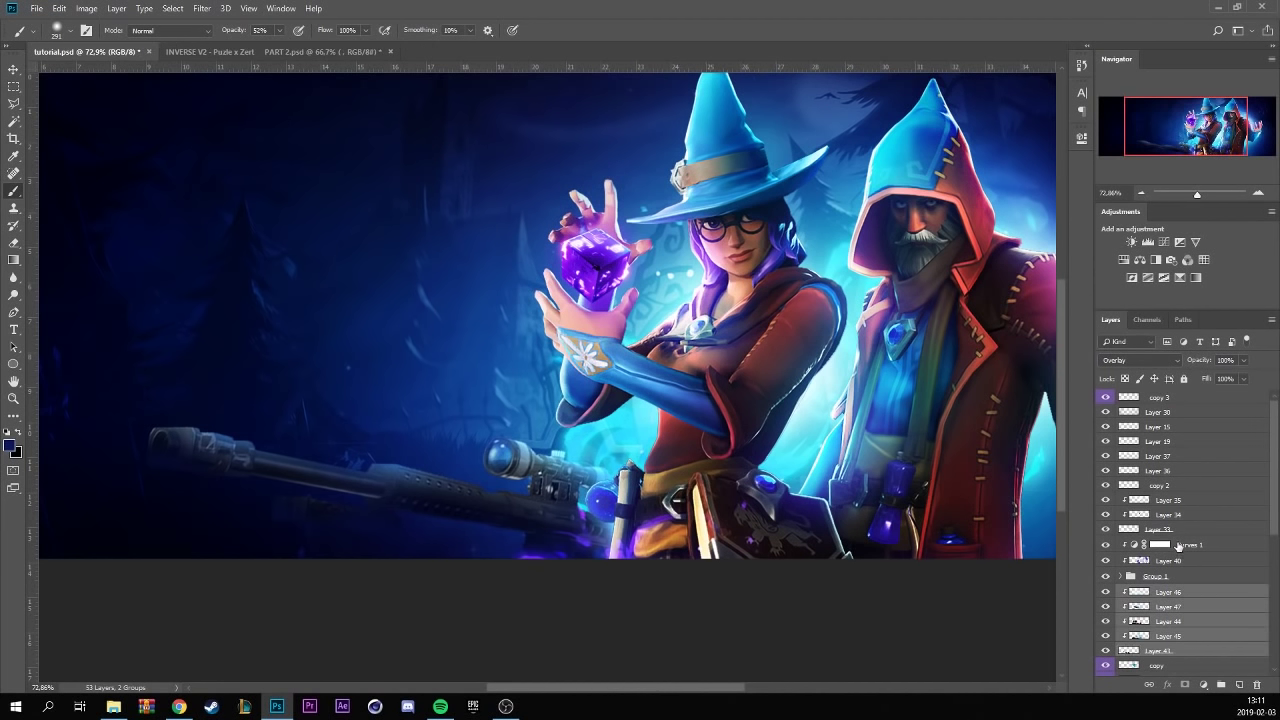
key("ctrl+alt+e")
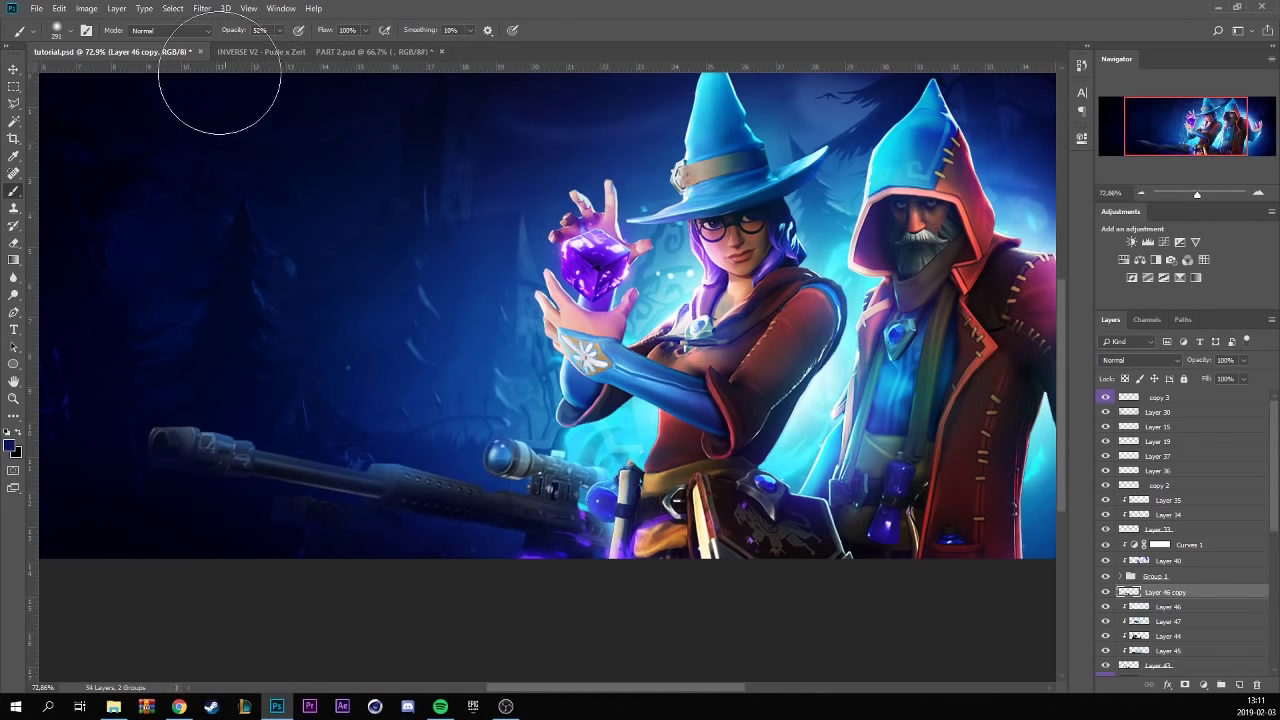
left_click(198, 8)
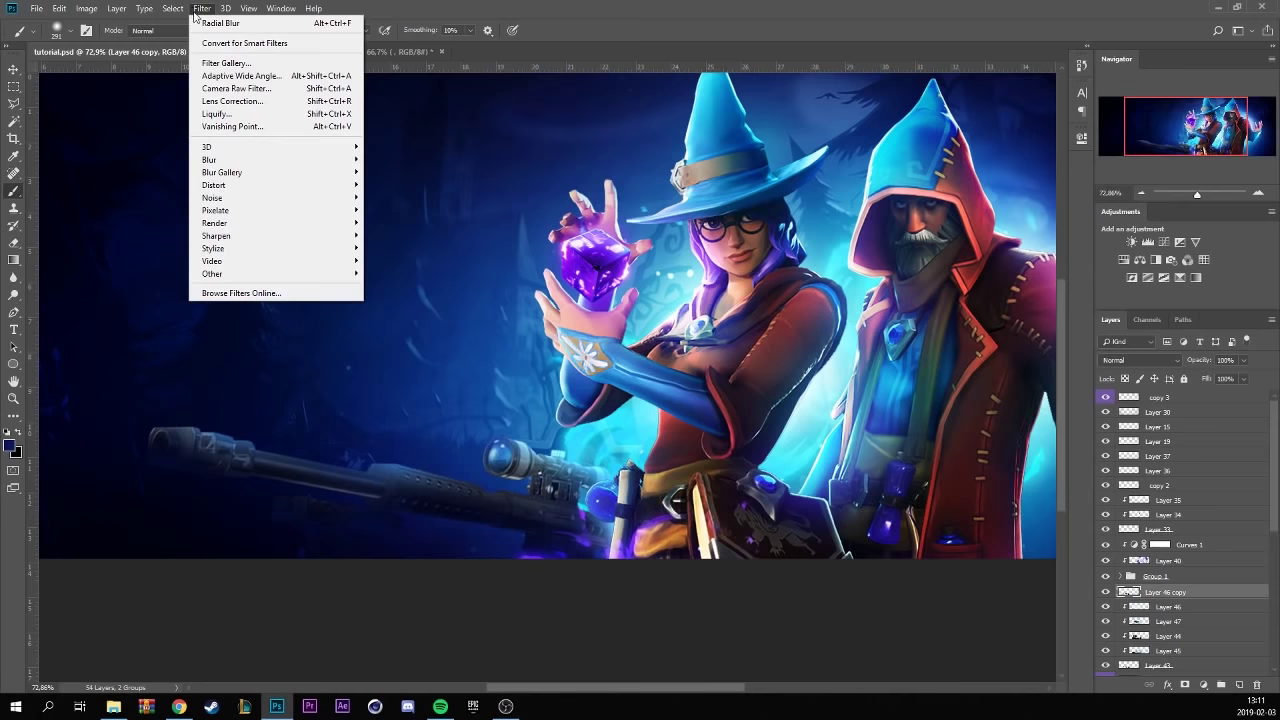
mouse_move(275, 273)
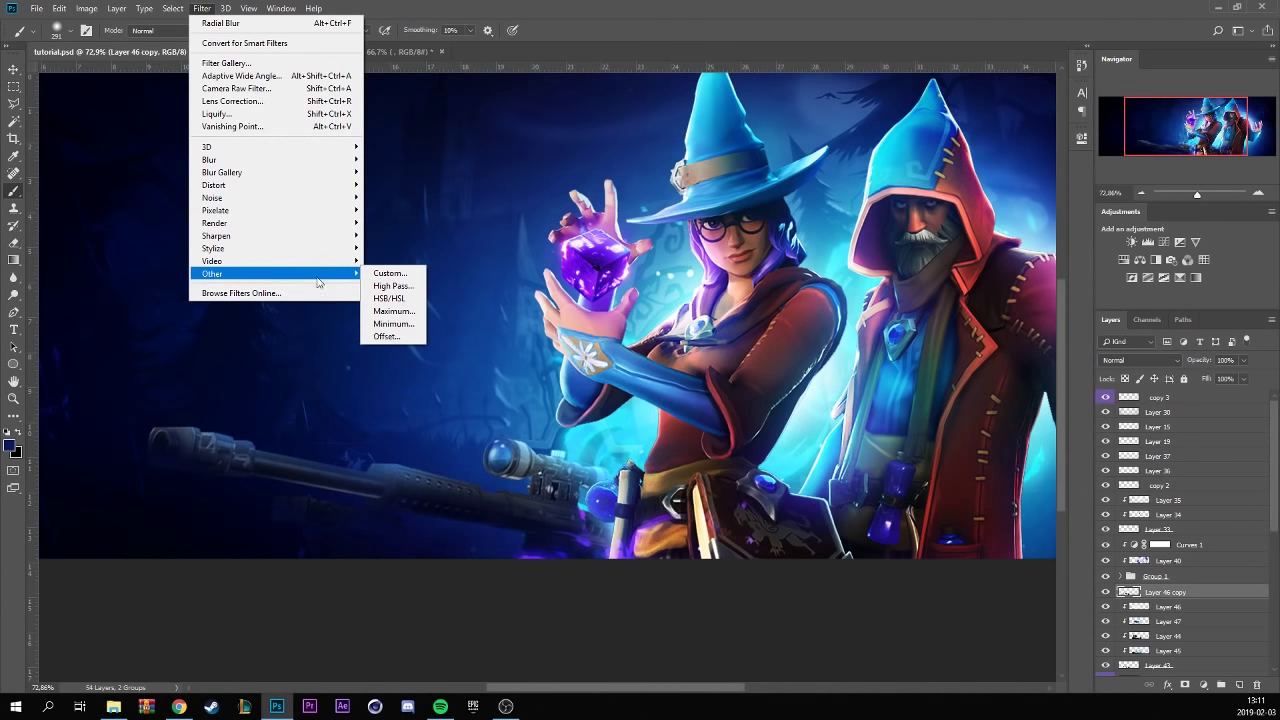
left_click(397, 286)
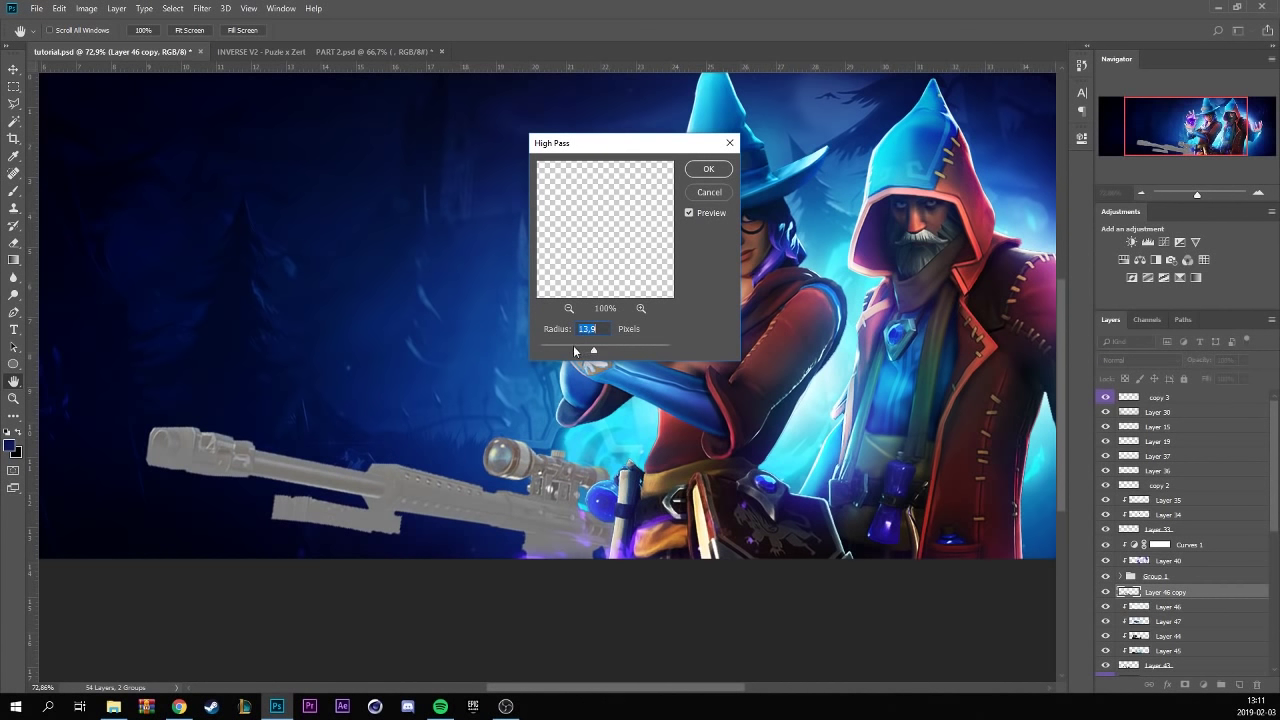
left_click(709, 169)
key("b")
- Blend the high-pass copy in Soft Light, toggling it to compare the sharpening
left_click(1128, 360)
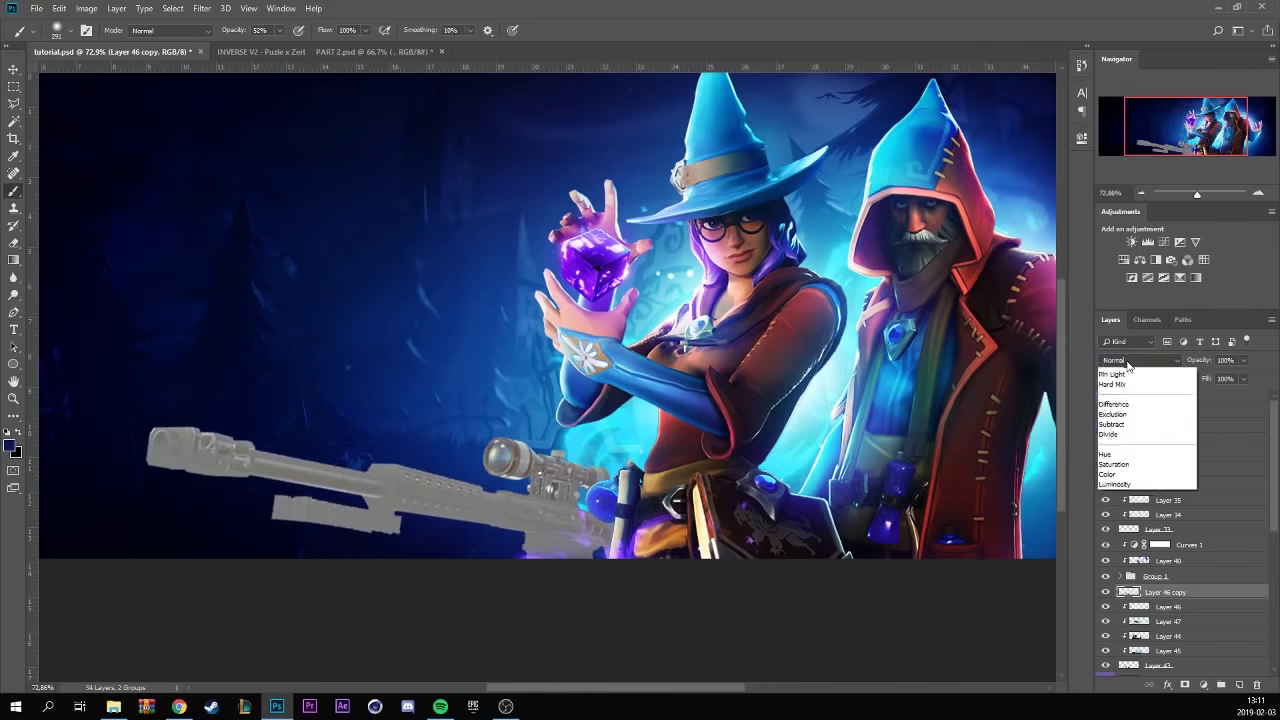
left_click(1120, 534)
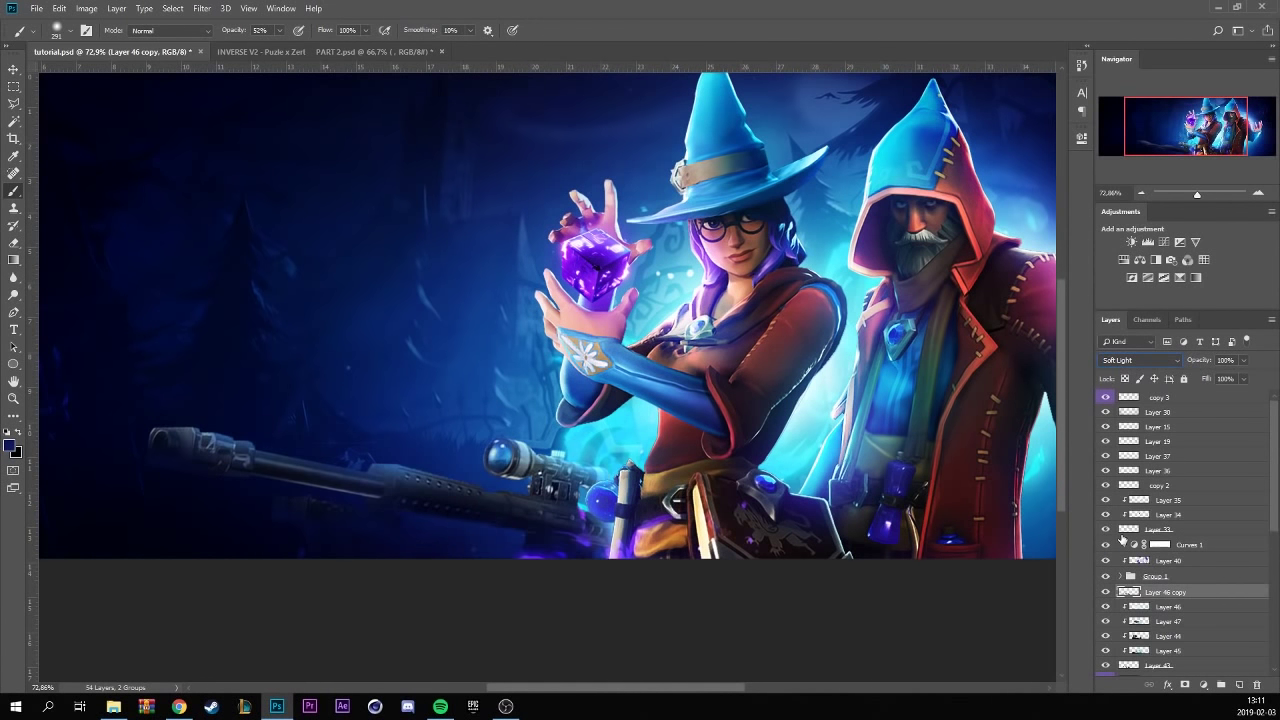
left_click(1105, 593)
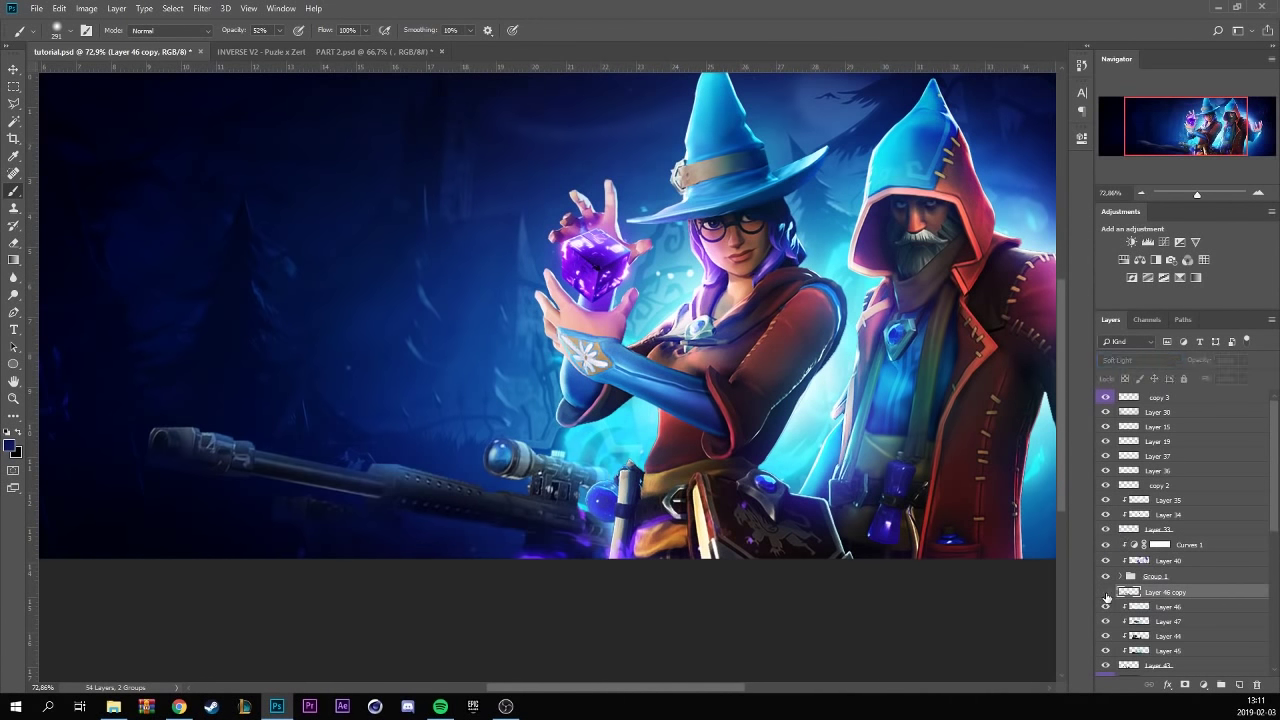
left_click(1106, 594)
left_click(1106, 597)
left_click(1135, 361)
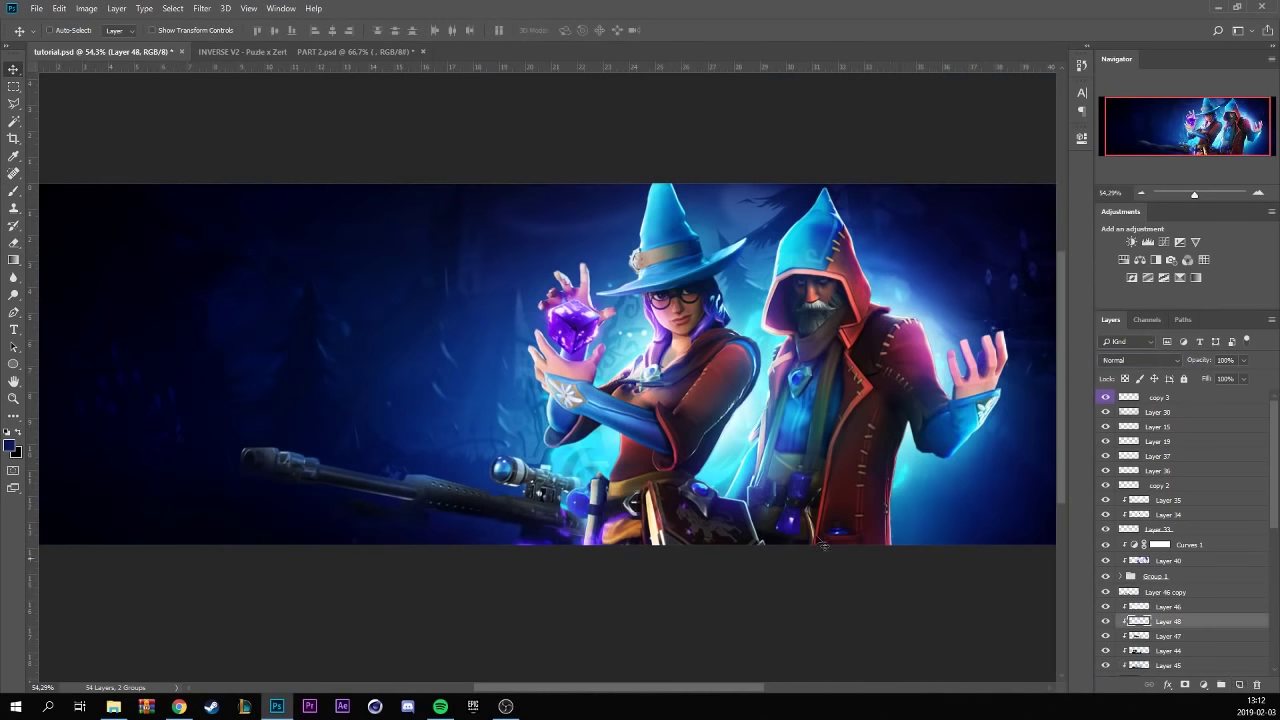
- Move the blue lightning bolt down onto the rifle and rotate it with Free Transform
left_click(10, 445)
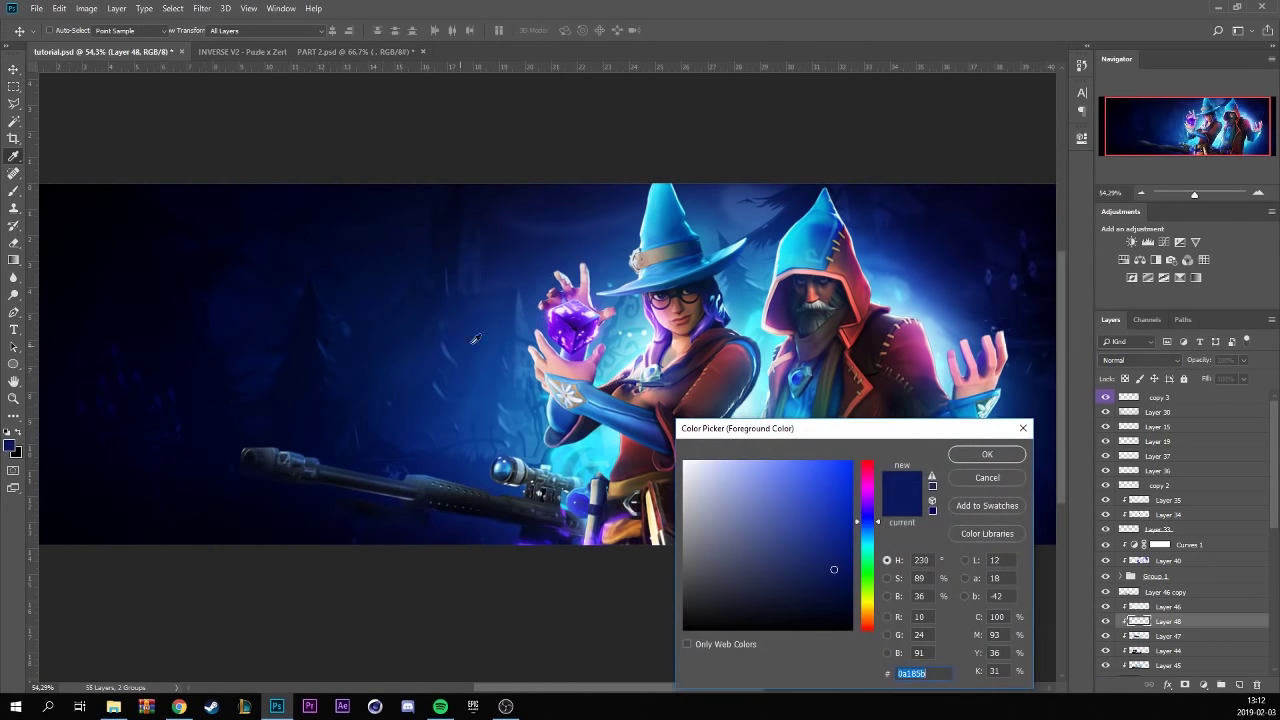
key("Return")
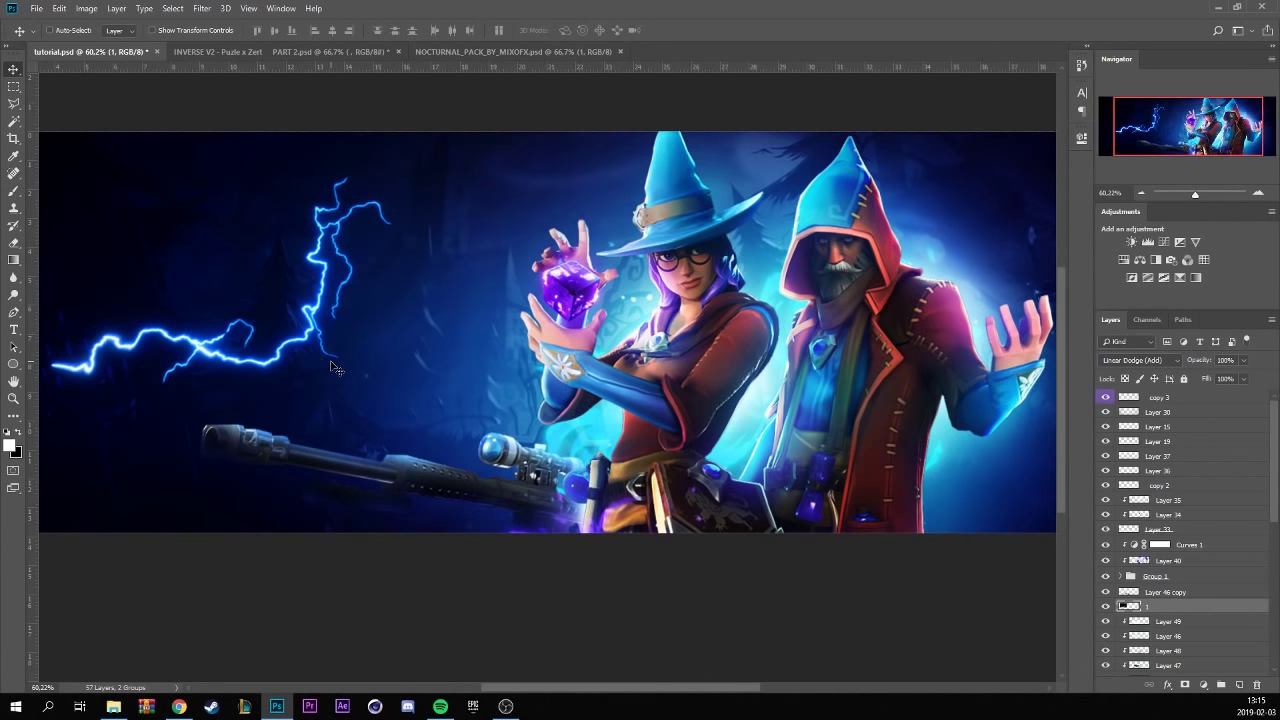
left_click_drag(268, 328, 583, 488)
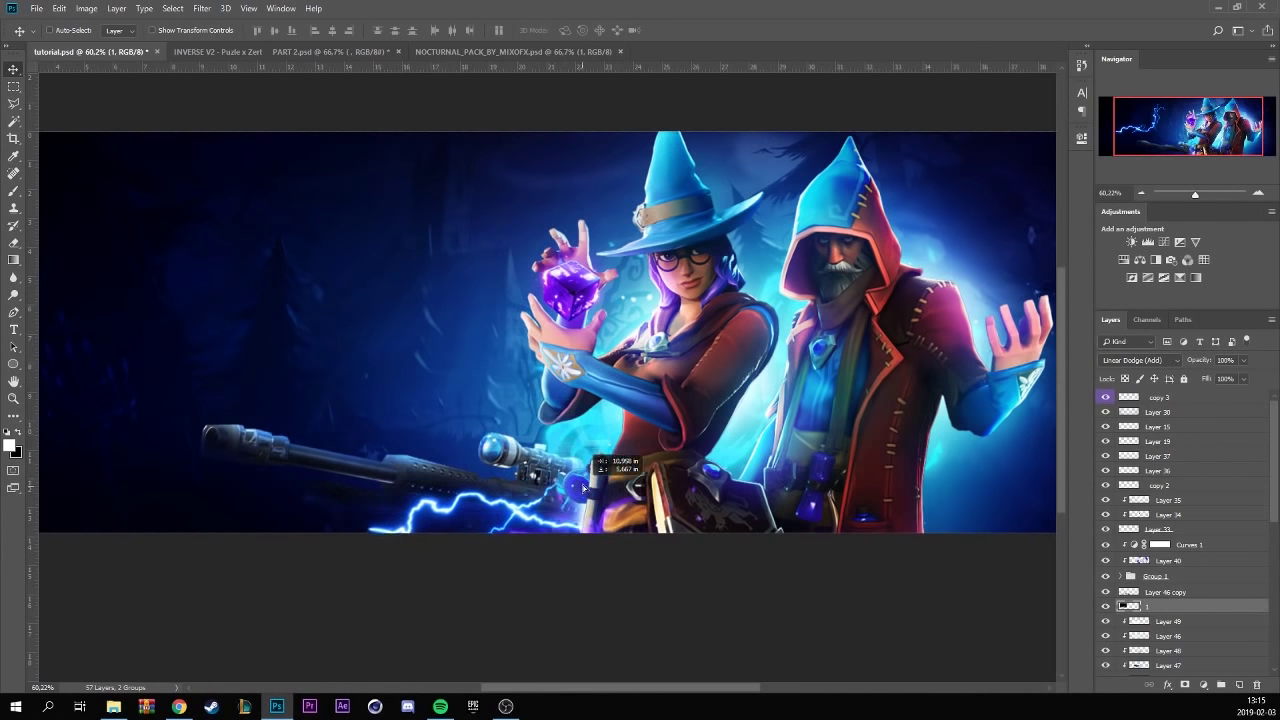
key("ctrl+t")
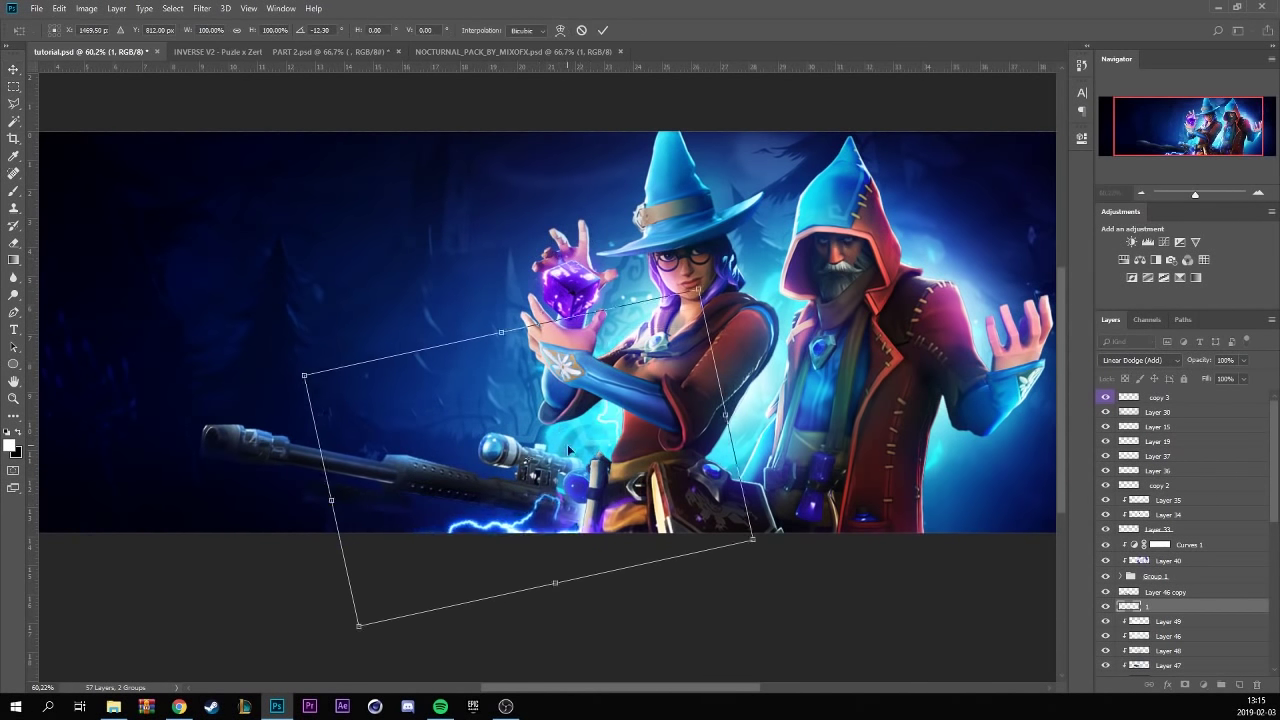
key("Return")
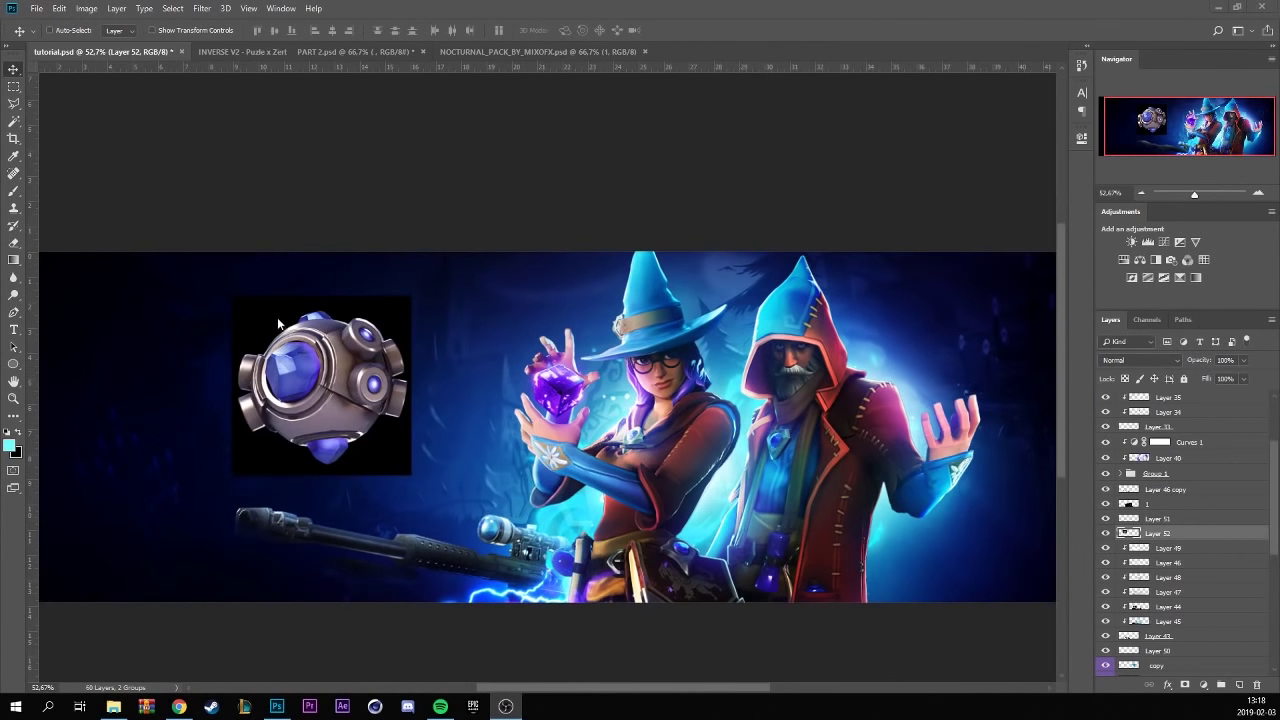
- Move the orb layer above Curves 1, shrink it to about 60% and rotate it at lower right
left_click_drag(277, 317, 891, 502)
mouse_move(1160, 533)
left_mouse_down()
mouse_move(1183, 514)
mouse_move(1180, 441)
left_mouse_up()
key("ctrl+t")
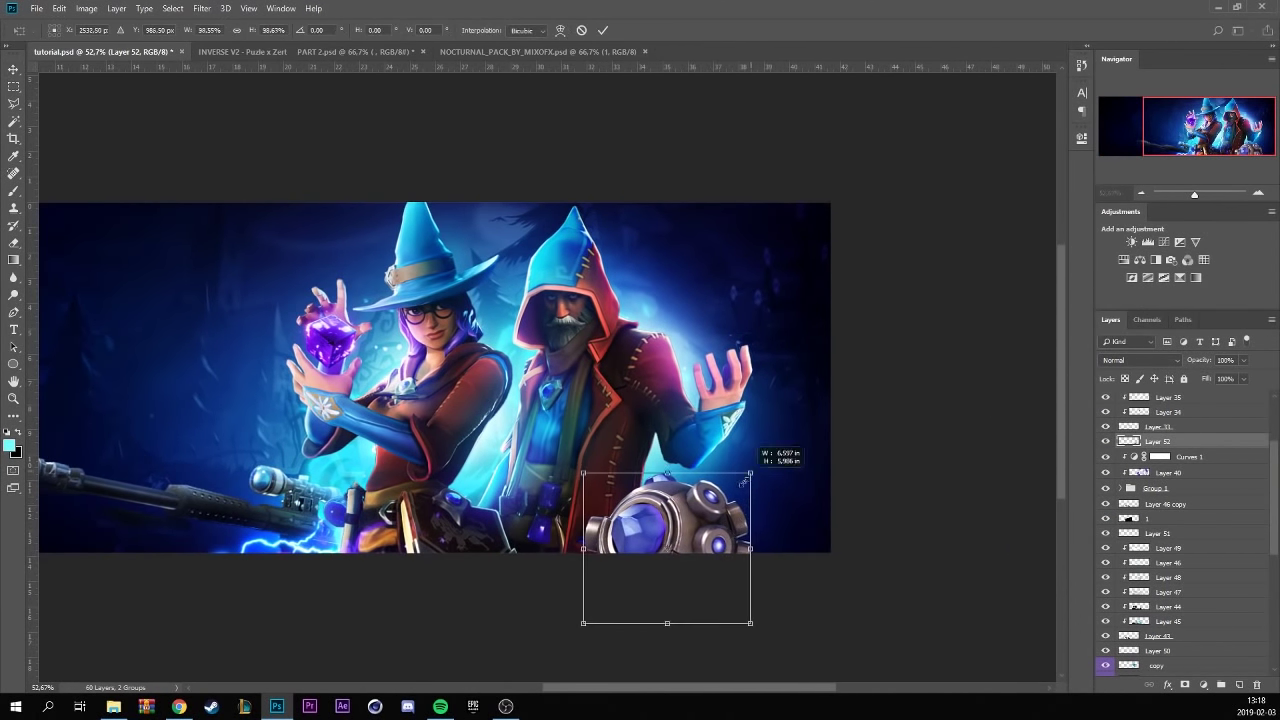
left_click_drag(745, 481, 701, 492)
mouse_move(673, 560)
left_mouse_down()
mouse_move(720, 313)
mouse_move(688, 575)
left_mouse_up()
left_click_drag(728, 505, 742, 448)
left_click(602, 30)
- Nudge the orb slightly toward the centre-left beside the wizard
scroll(726, 523, "down", 3)
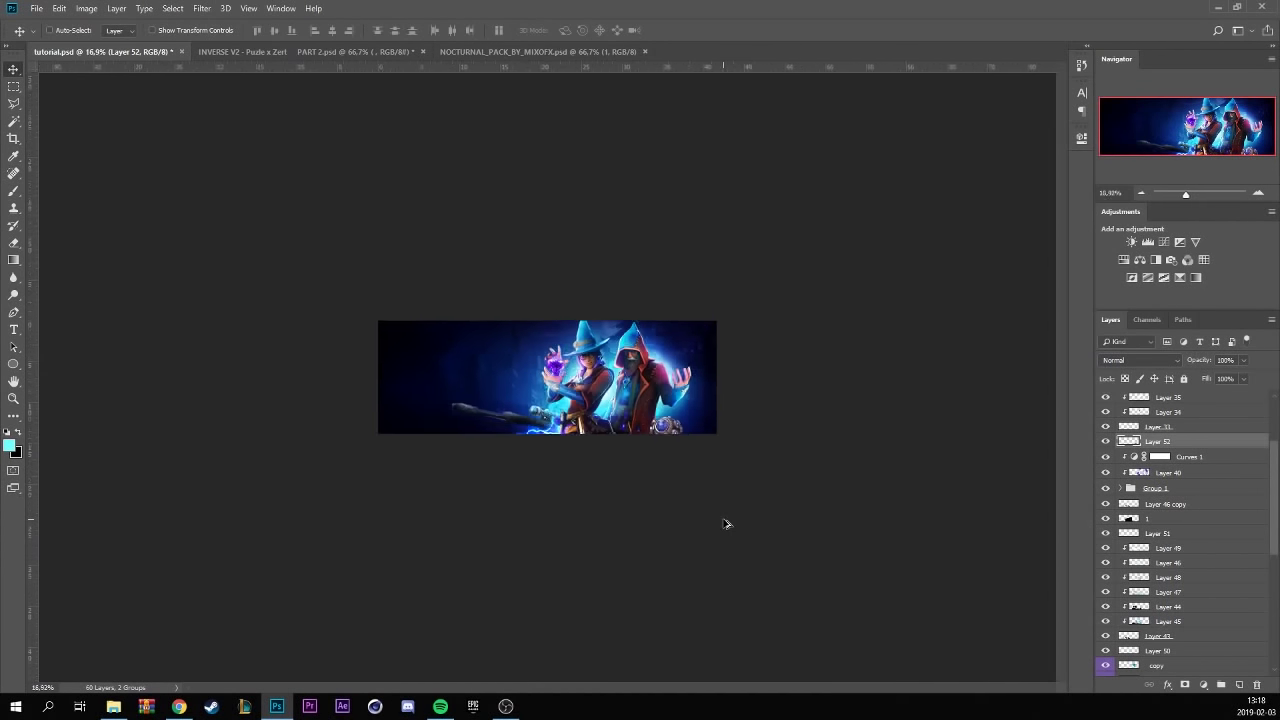
scroll(726, 523, "up", 3)
scroll(760, 522, "up", 2)
mouse_move(870, 515)
left_mouse_down()
mouse_move(566, 402)
mouse_move(950, 488)
left_mouse_up()
scroll(840, 467, "down", 2)
scroll(840, 467, "up", 1)
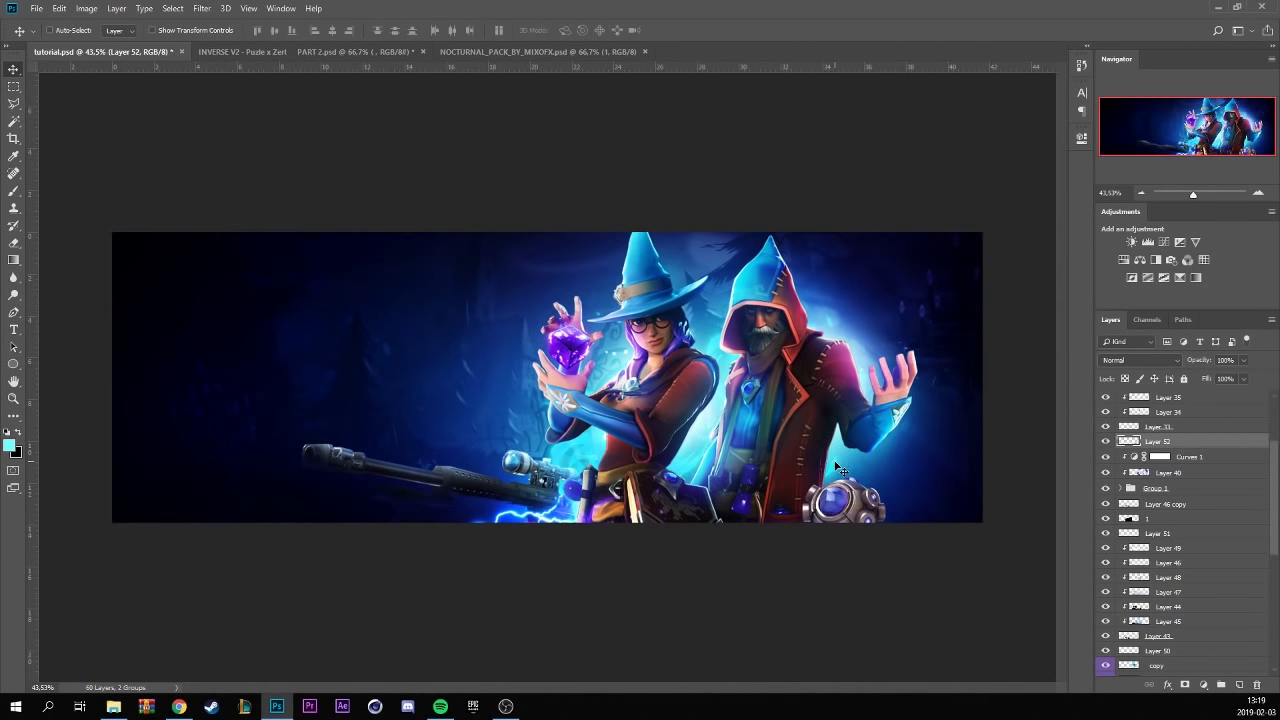
- Add a layer clipped to the orb and paint dark blue shade on its lower right with a 369 px brush
scroll(950, 534, "up", 2)
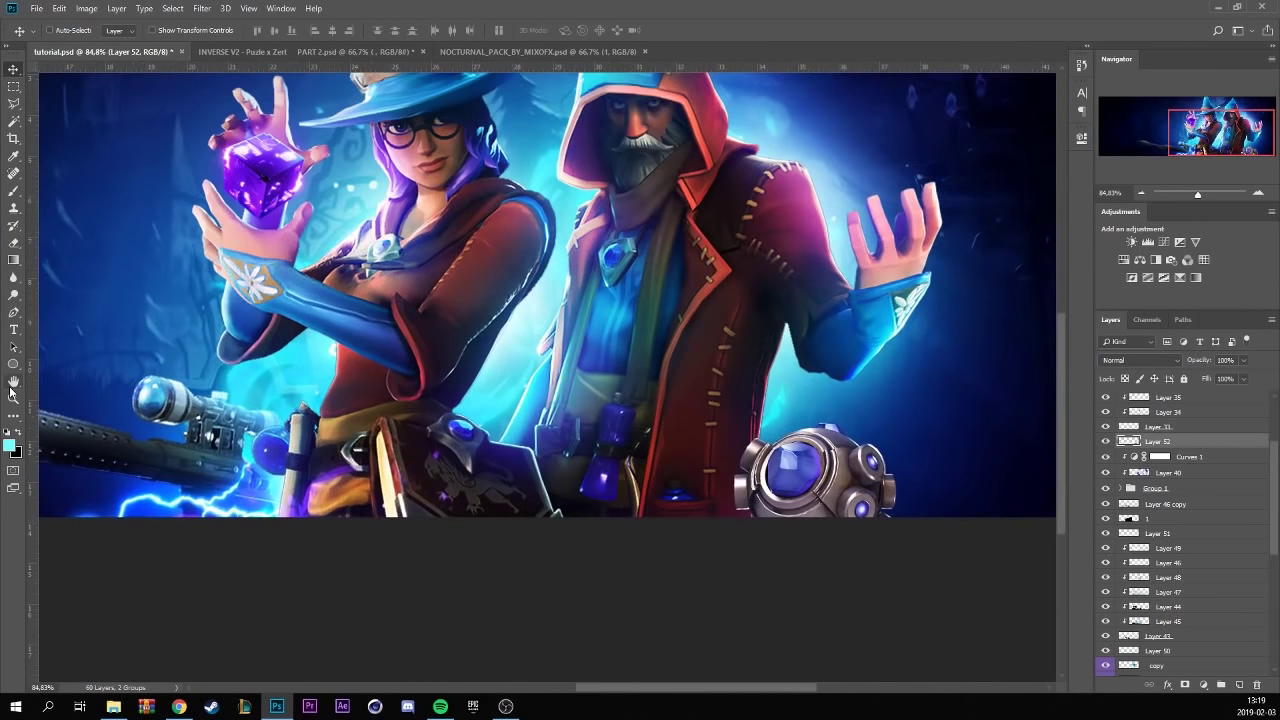
scroll(988, 535, "up", 1)
left_click(1239, 684)
right_click(1190, 441)
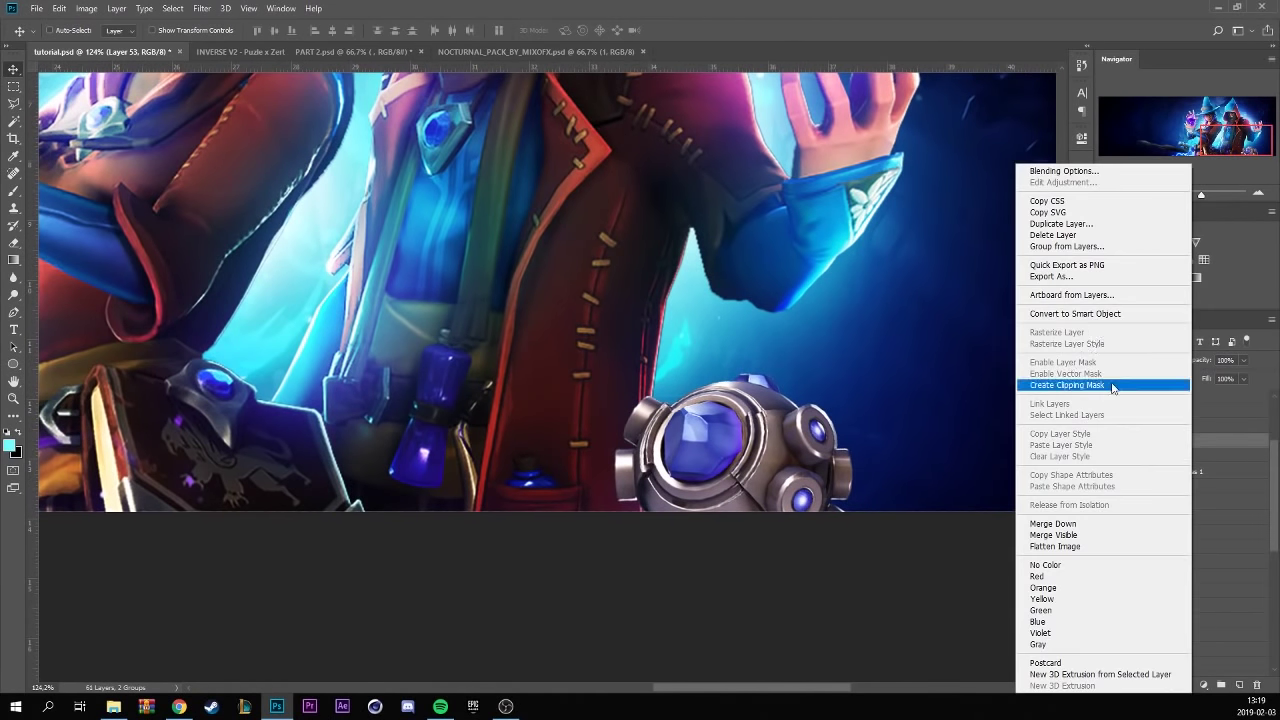
left_click(1113, 385)
key("b")
left_click(936, 383, "alt")
left_click(62, 30)
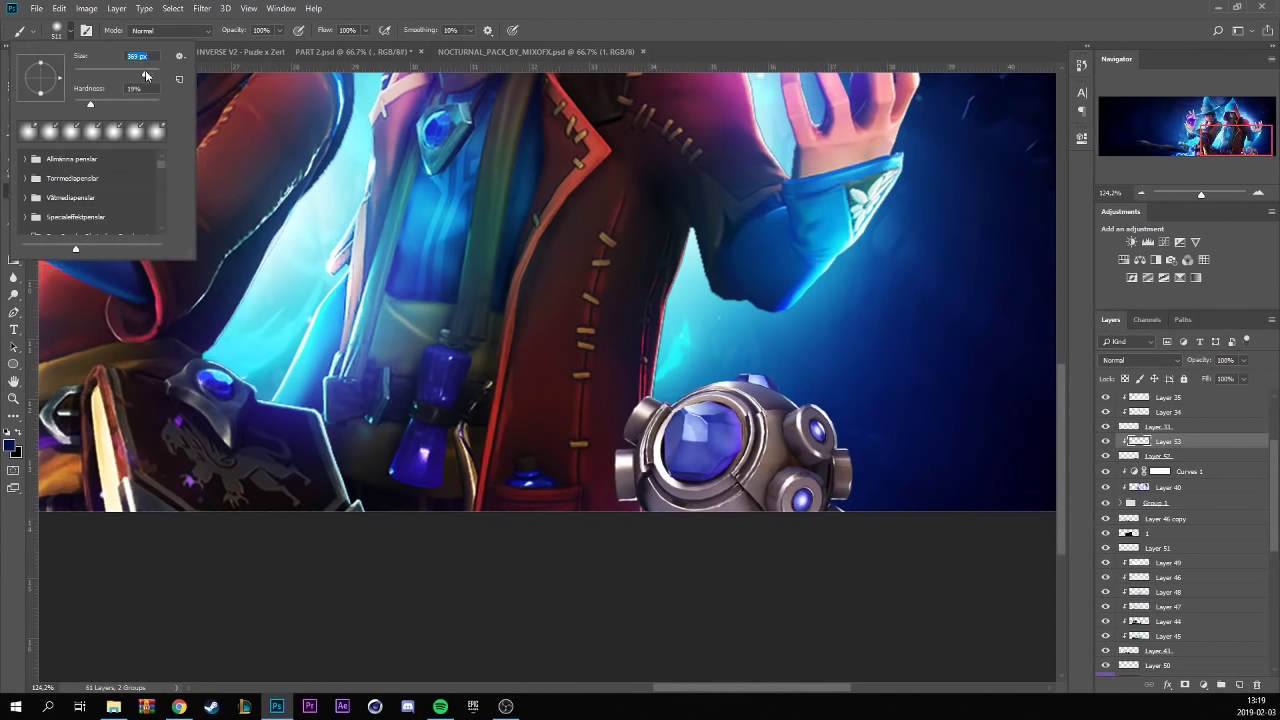
key("Return")
left_click(1140, 360)
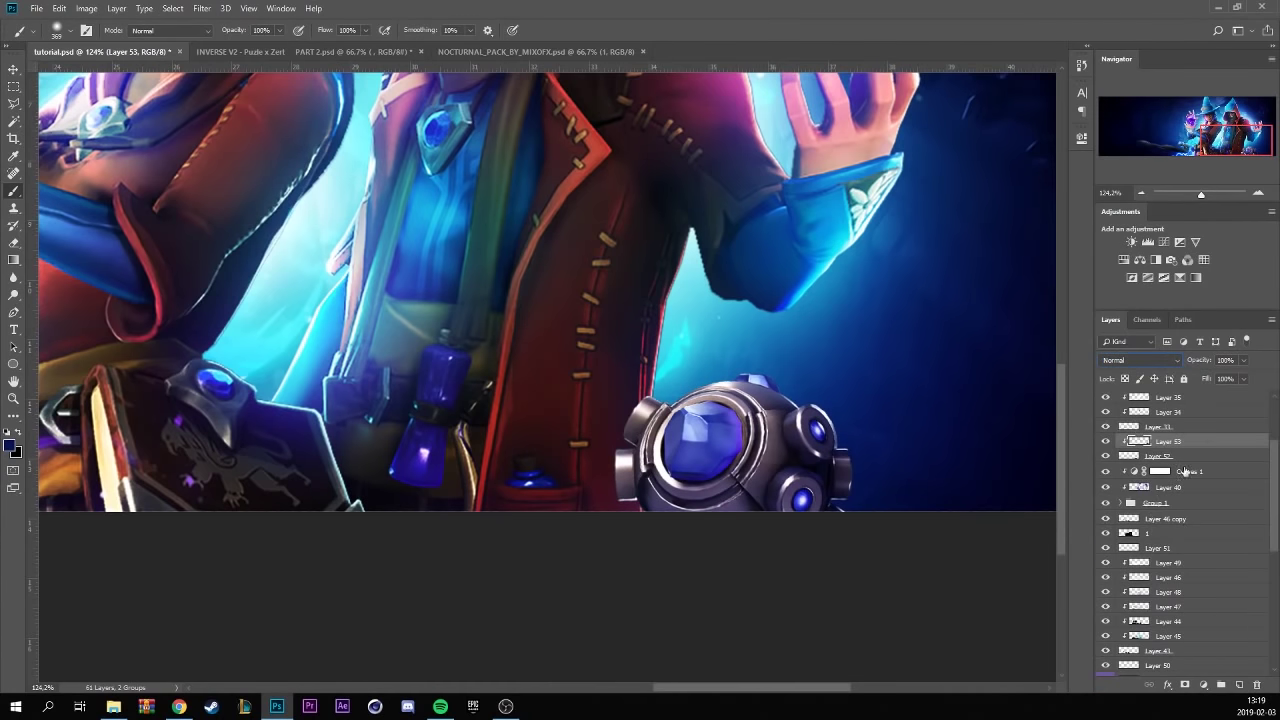
left_click(1239, 684, "ctrl")
left_click_drag(874, 623, 891, 411)
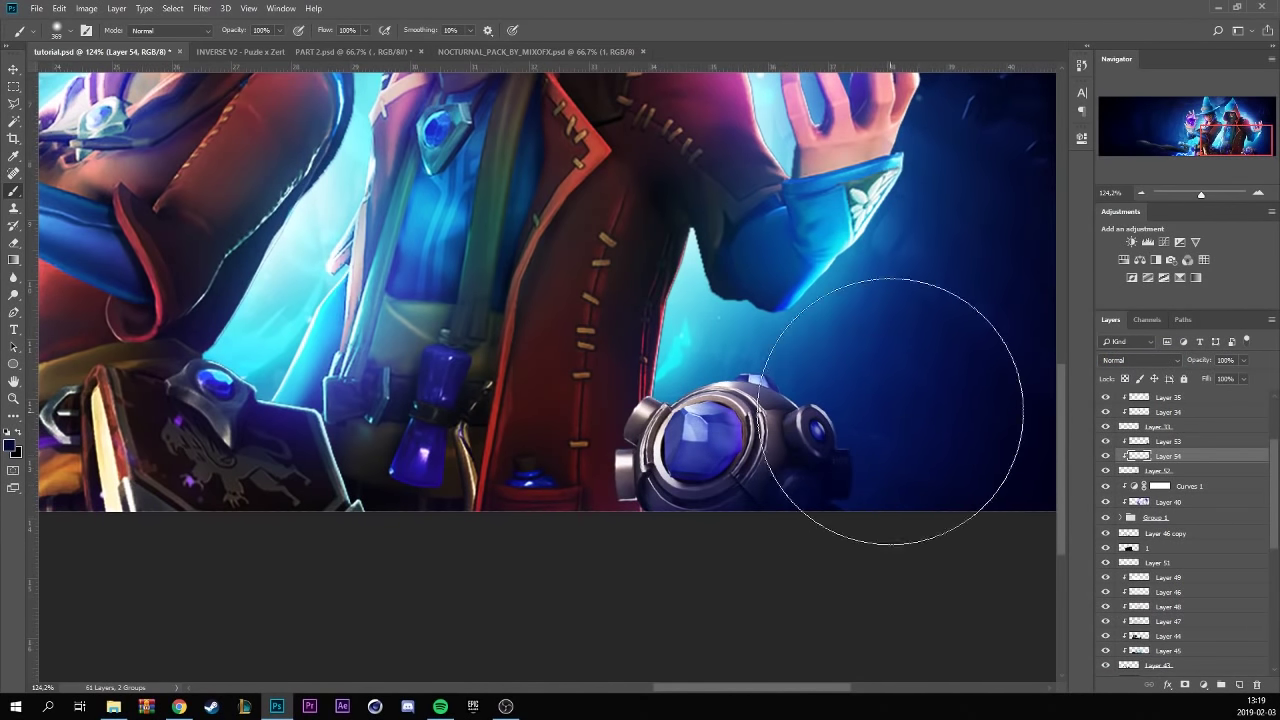
- Paint a sampled light cyan highlight across the orb with a 152 px brush, blended in Overlay
left_click(1239, 684)
key("d")
key("x")
left_click(62, 30)
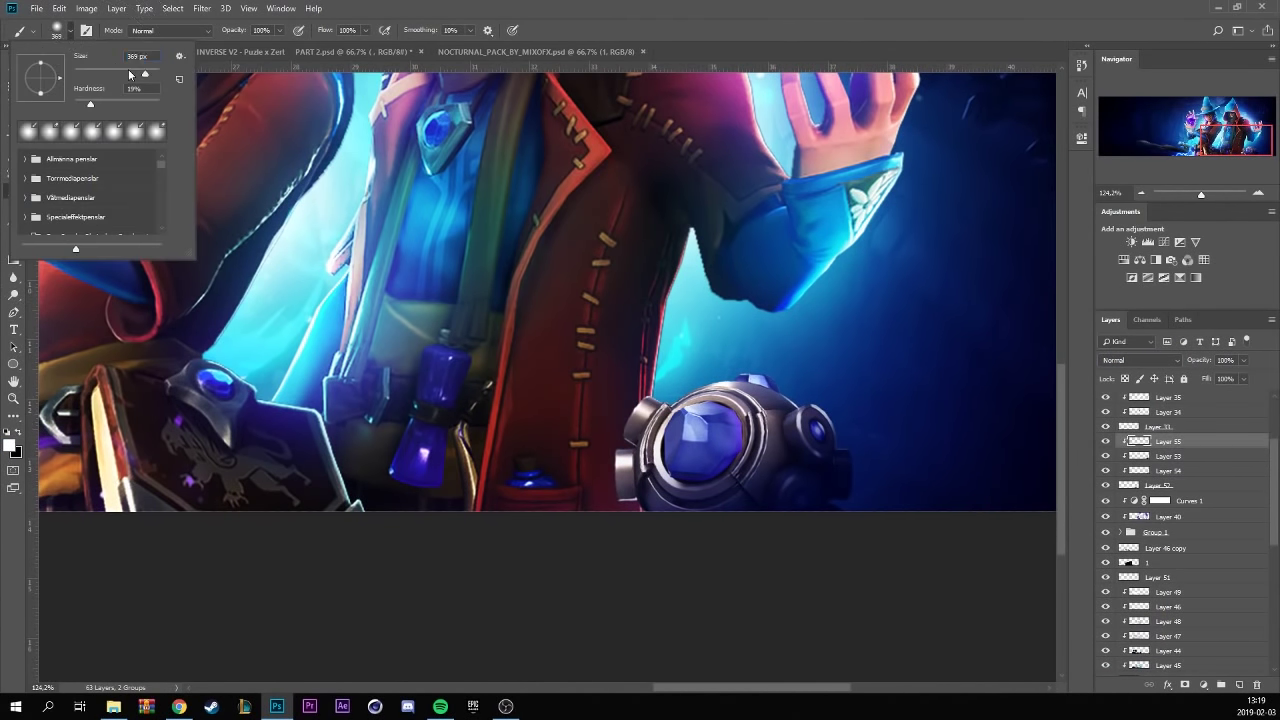
left_click_drag(129, 74, 105, 74)
left_click(700, 320, "alt")
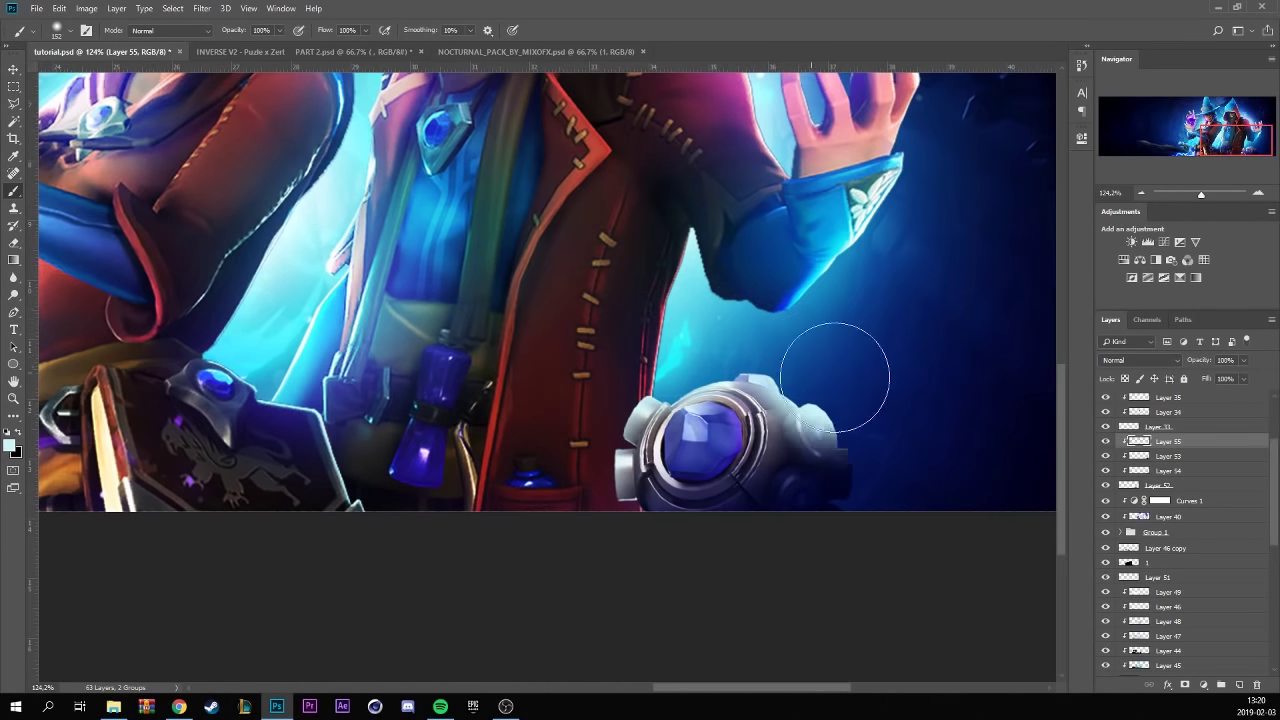
left_click_drag(835, 378, 640, 400)
left_click(1140, 360)
left_click(1120, 518)
key("v")
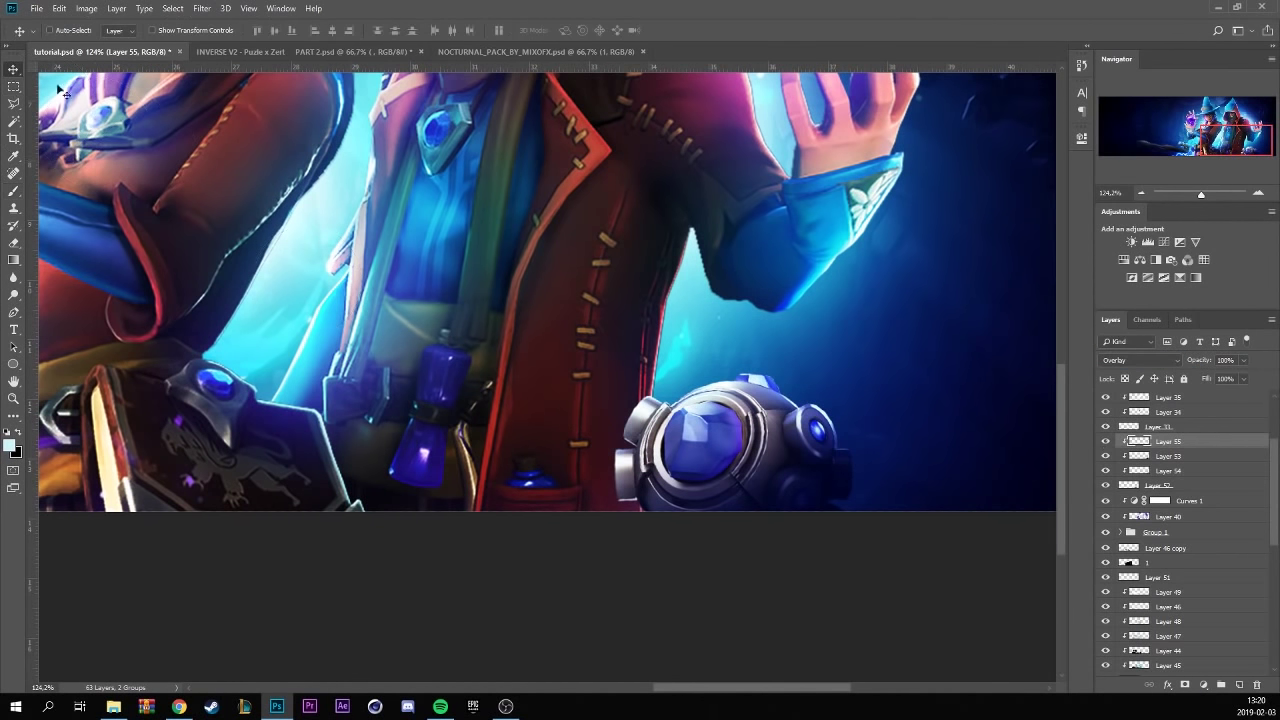
- Add a glow layer and paint a soft blue glow across the orb
left_click(1239, 684)
key("b")
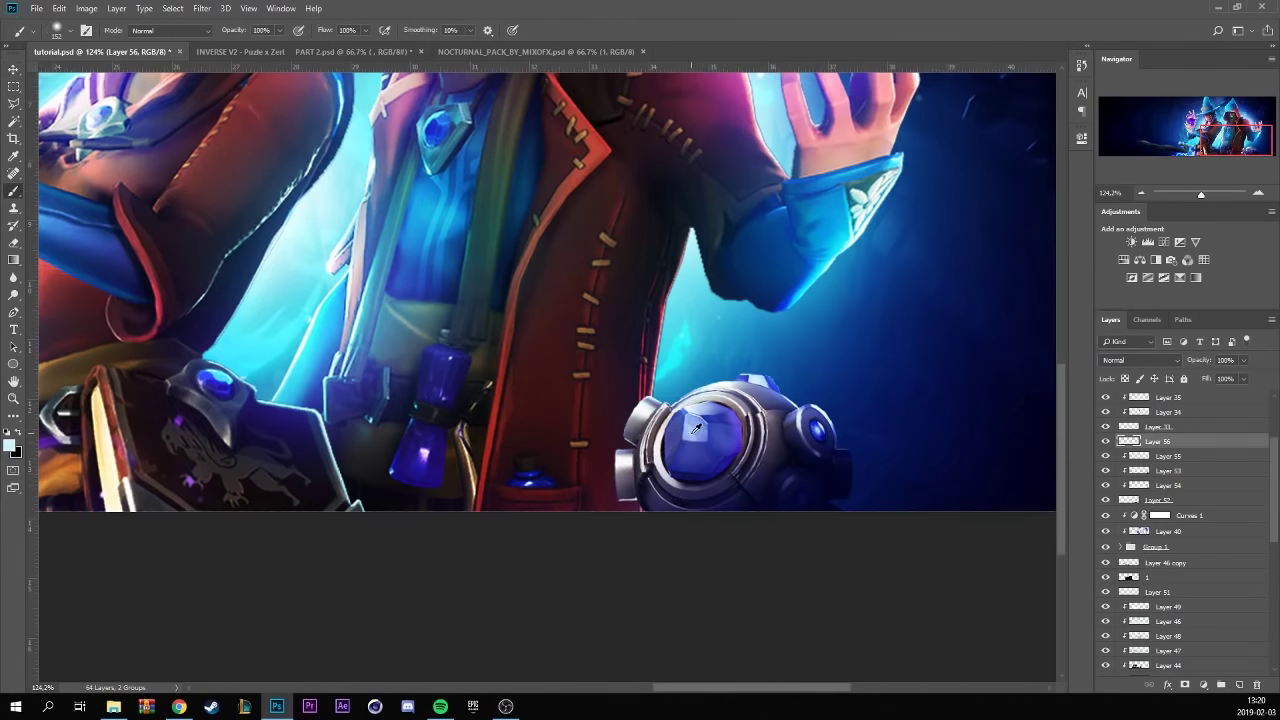
left_click(697, 428, "alt")
left_click_drag(650, 440, 829, 429)
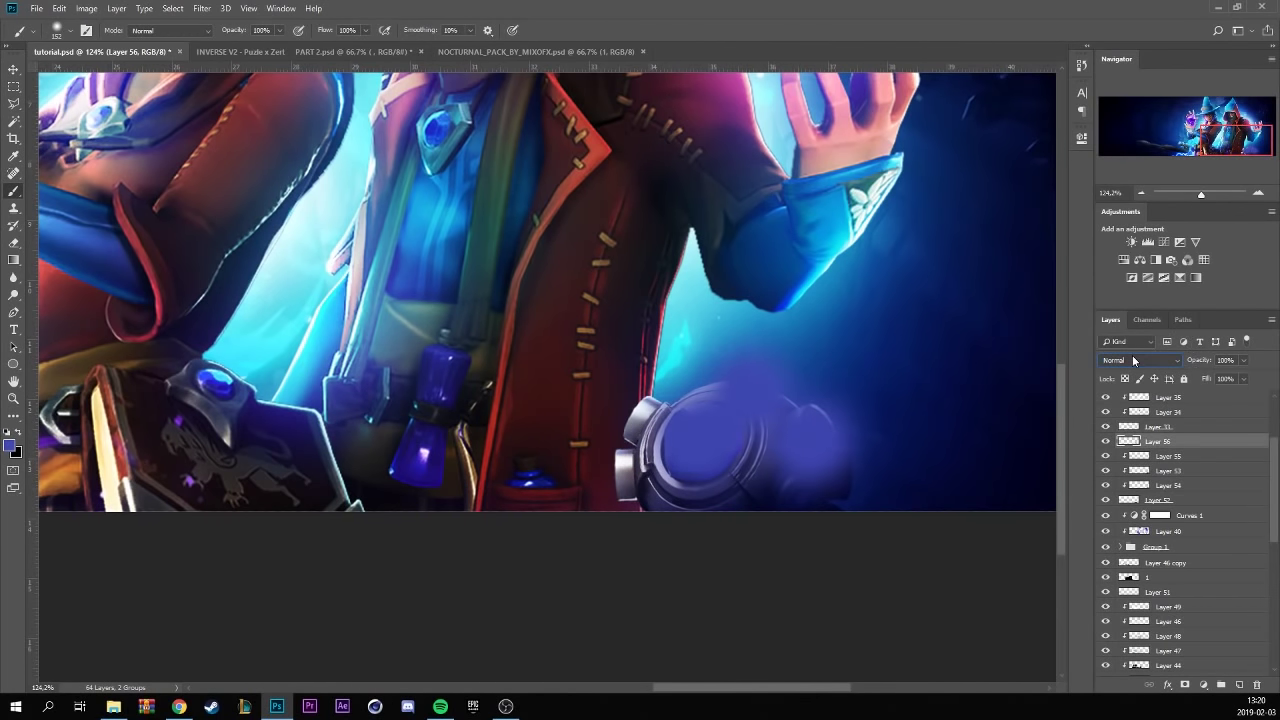
scroll(1135, 360, "down", 4)
scroll(1135, 360, "down", 2)
scroll(1135, 360, "down", 1)
scroll(1135, 360, "down", 1)
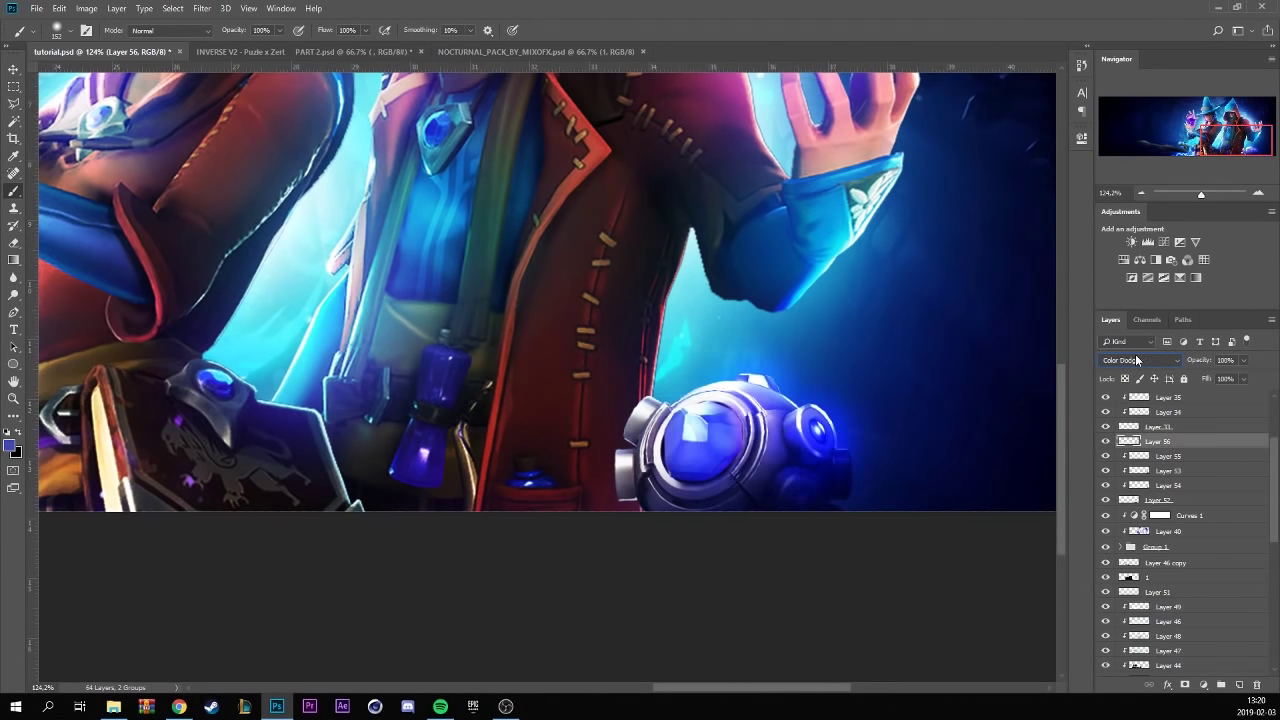
scroll(1135, 360, "down", 1)
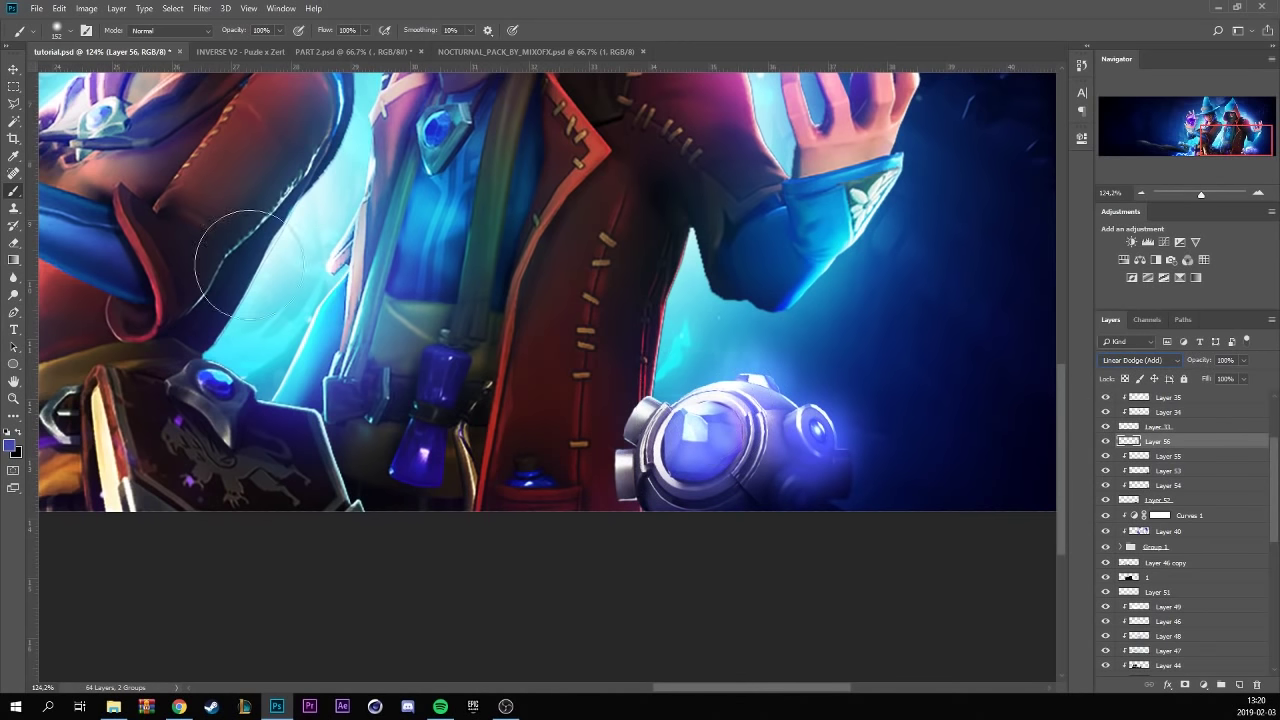
- Recolour the orb's glow paint purple and erase the excess glow on the orb
key("shift+alt+n")
left_click(837, 479)
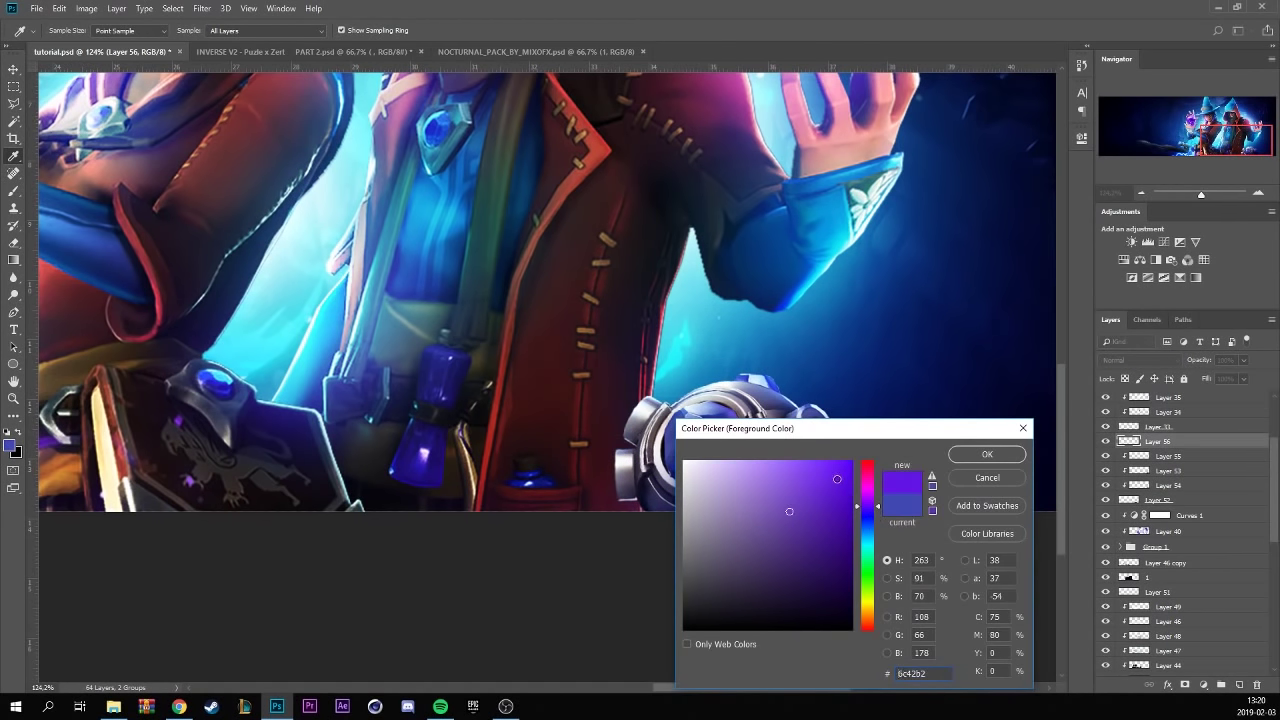
key("Return")
key("b")
key("shift+alt+BackSpace")
scroll(1163, 366, "down", 1)
scroll(1163, 366, "down", 1)
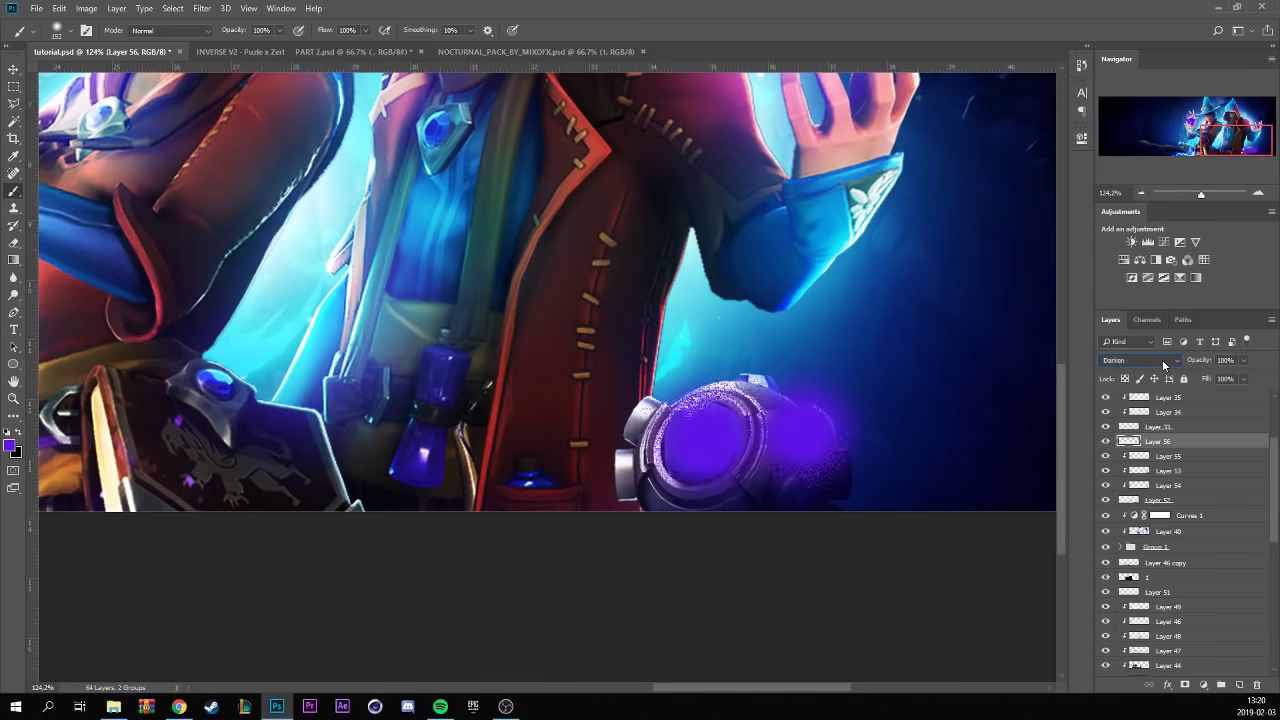
scroll(1163, 366, "down", 6)
key("e")
left_click_drag(843, 330, 800, 420)
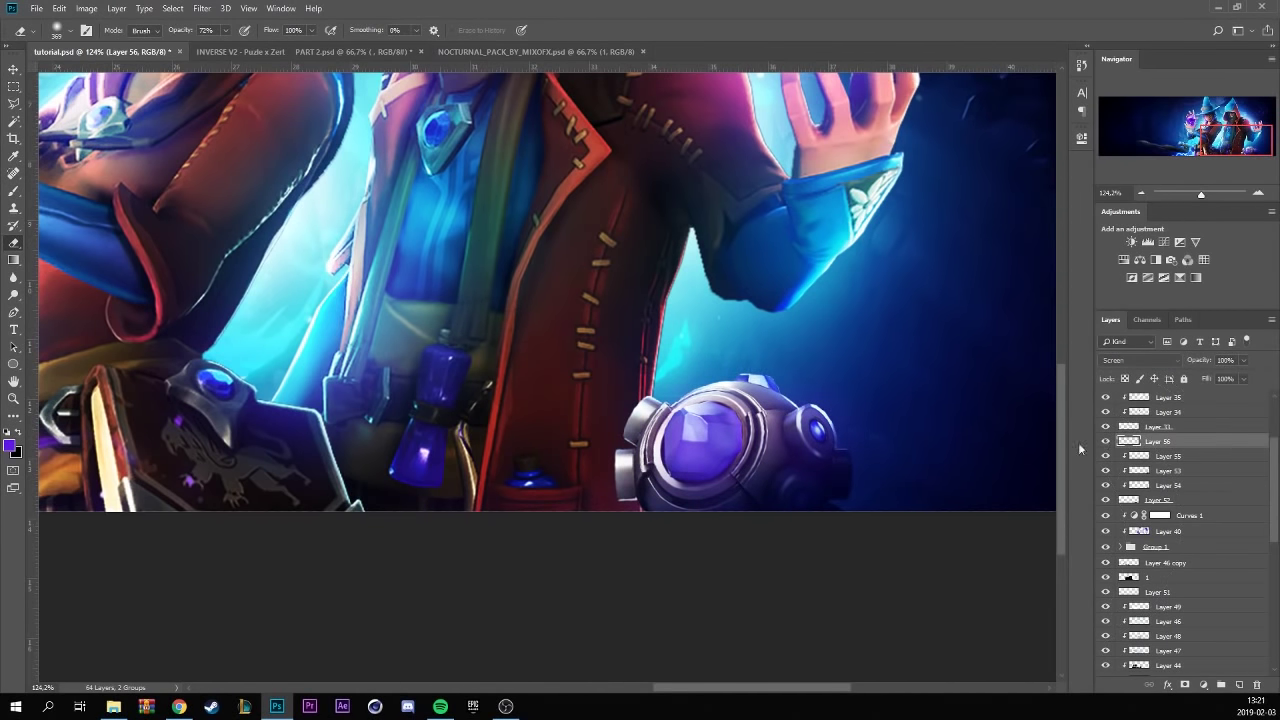
key("v")
left_click_drag(814, 528, 812, 500)
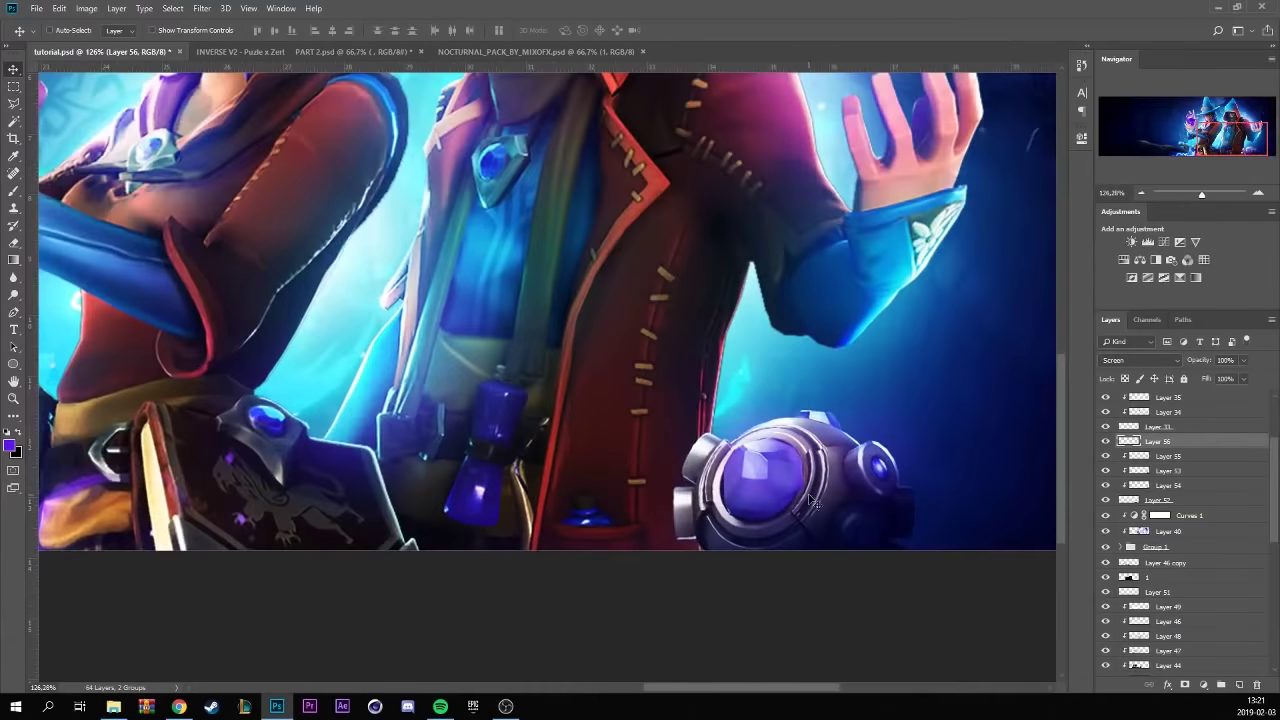
- Apply a 2.8 px Gaussian Blur to the orb on Layer 52 and shift it slightly down-left
left_click(1158, 500)
left_click(202, 8)
left_click(376, 206)
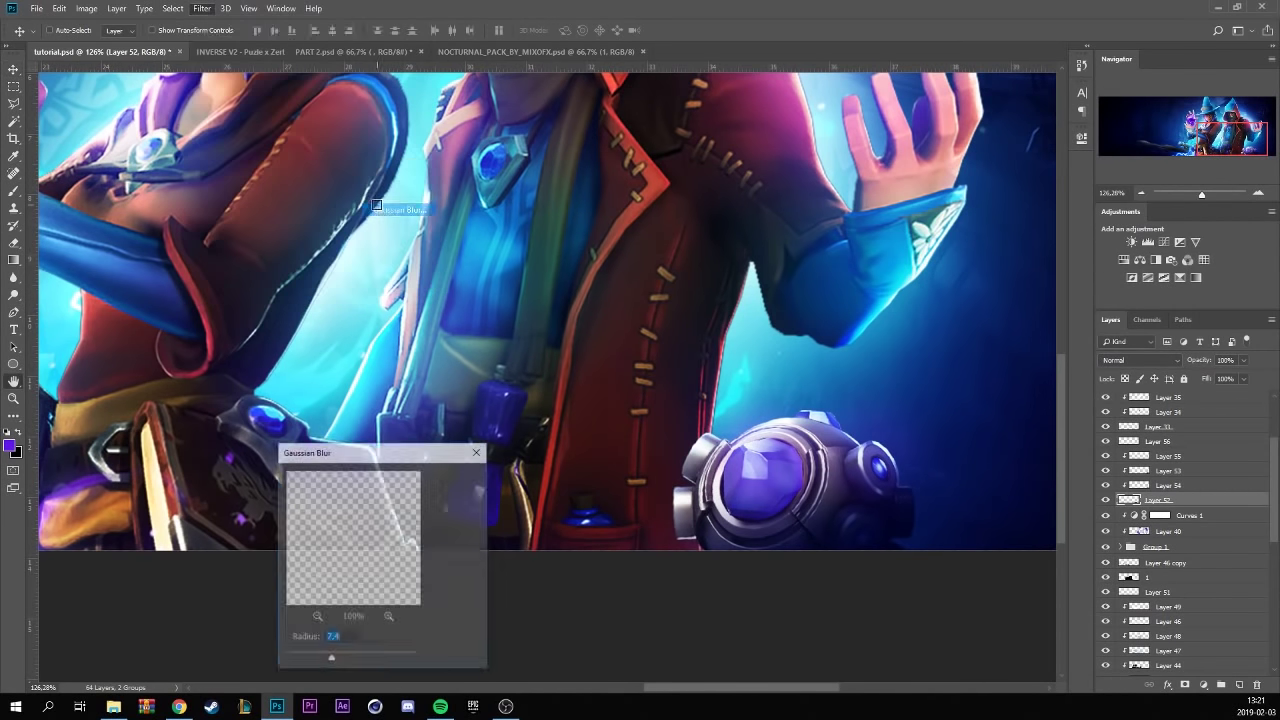
left_click_drag(311, 660, 306, 658)
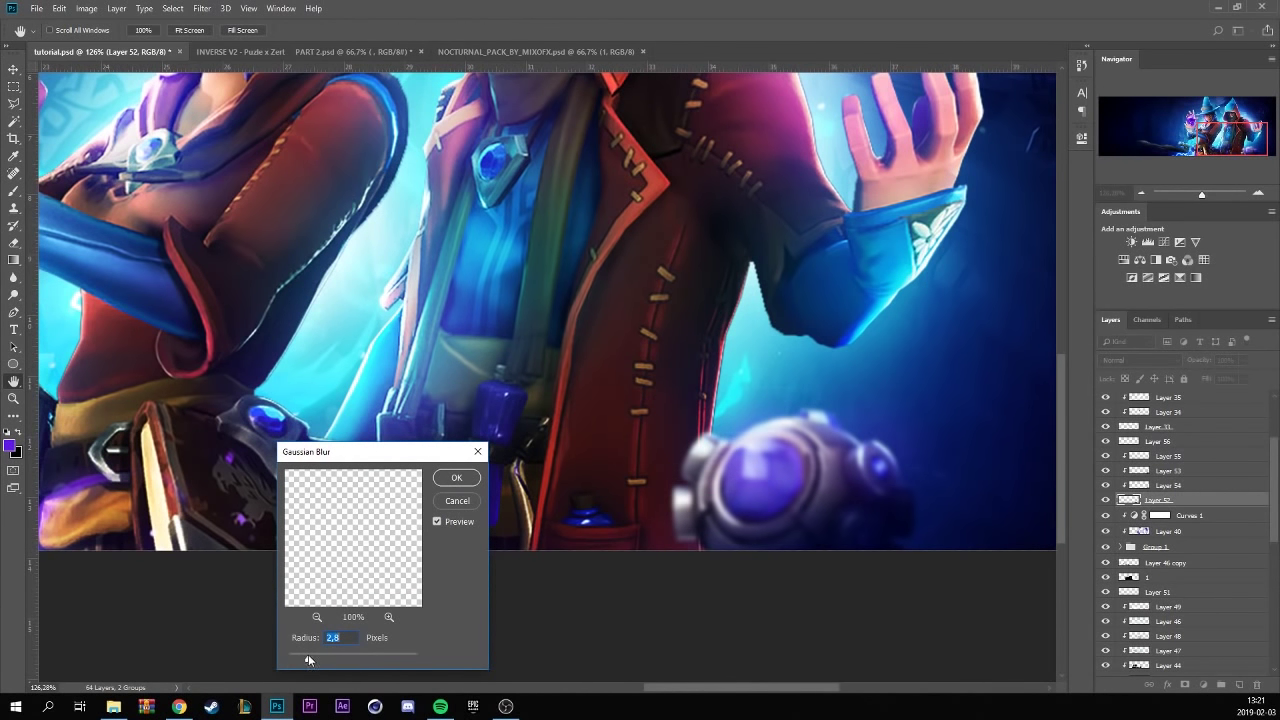
left_click(456, 478)
left_click_drag(812, 478, 805, 481)
scroll(811, 551, "down", 5)
scroll(897, 538, "up", 2)
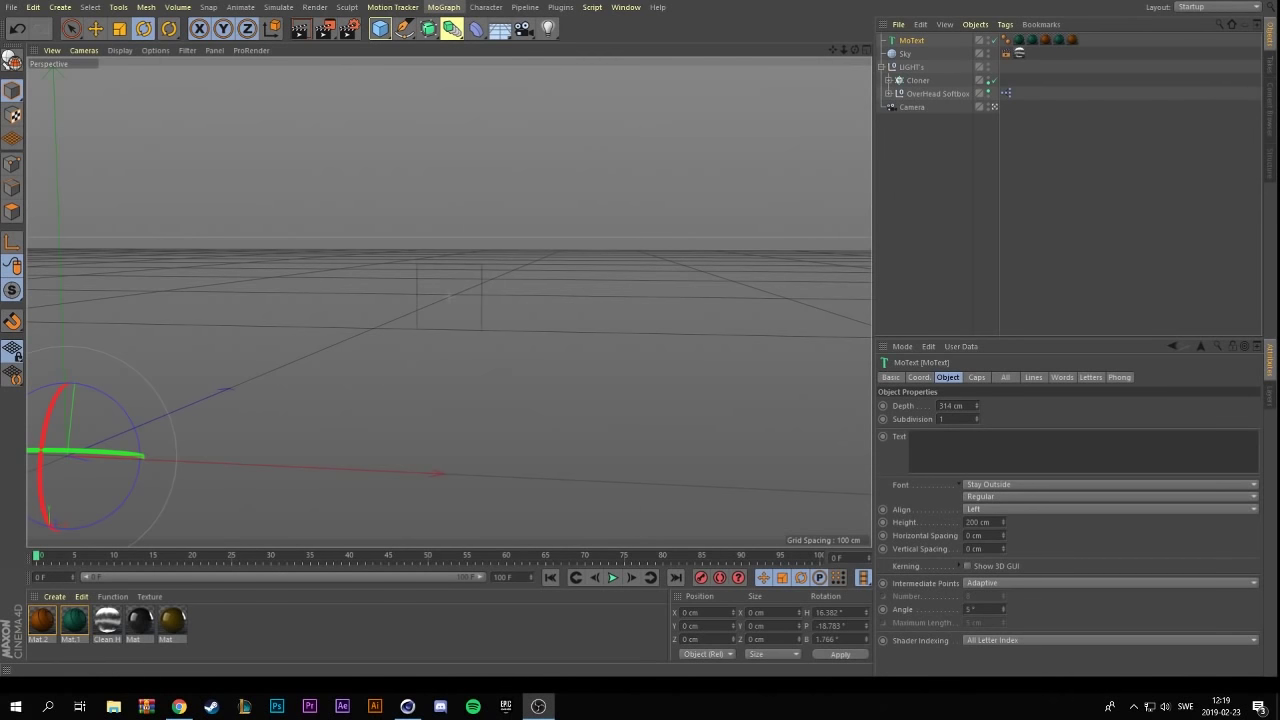
- Set the MoText to DUCKY in Burbank Big Condensed Black, rotate it upright, and create new material Mat.3
key("alt+Tab")
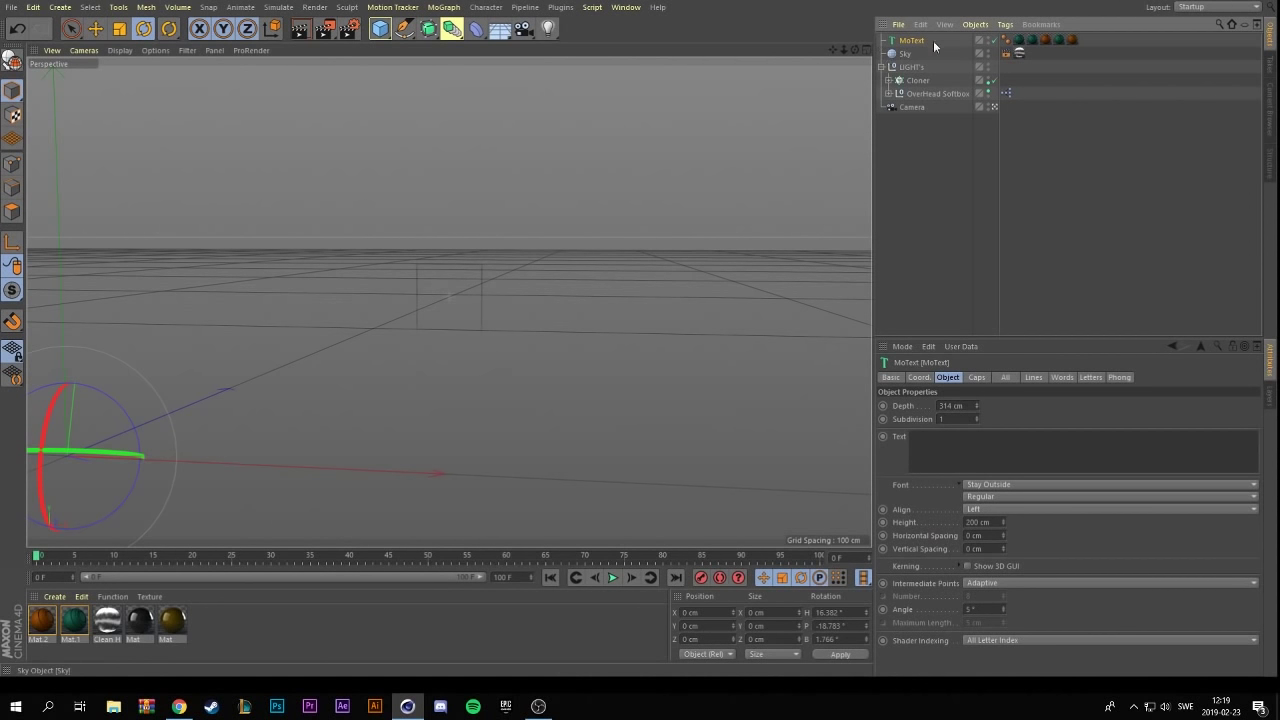
left_click(935, 442)
type("DUCKY")
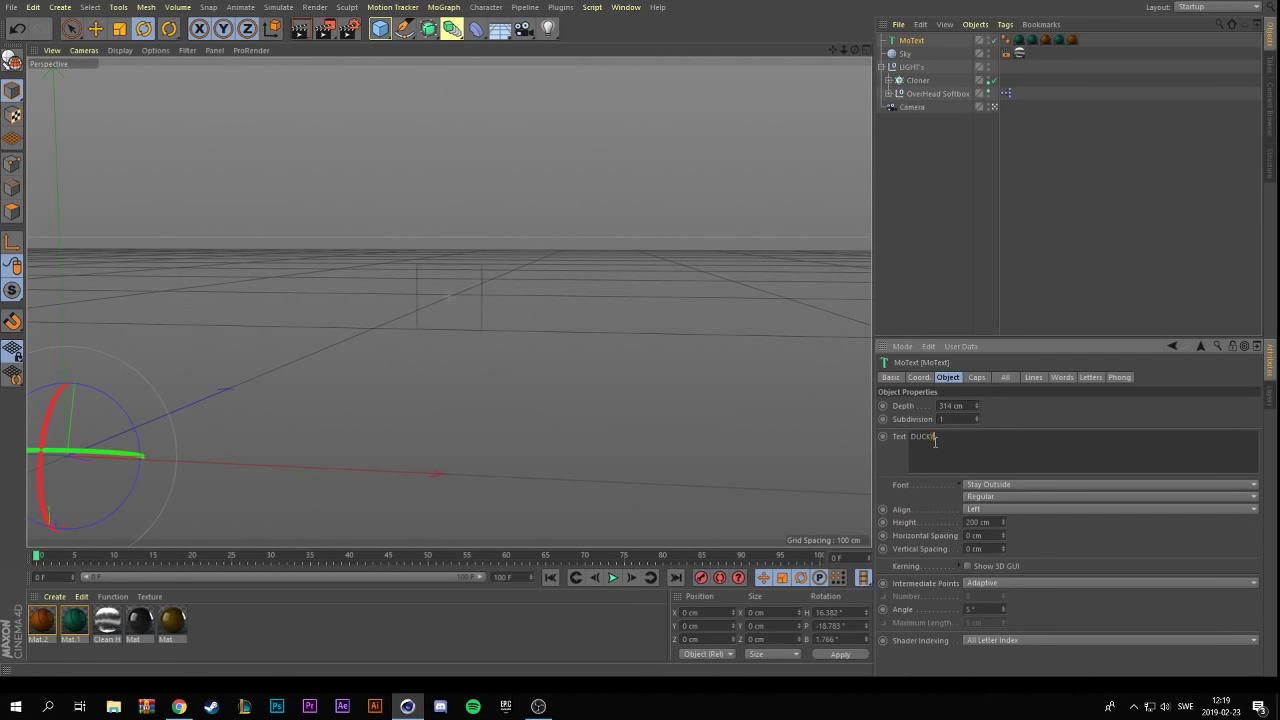
left_click(655, 365)
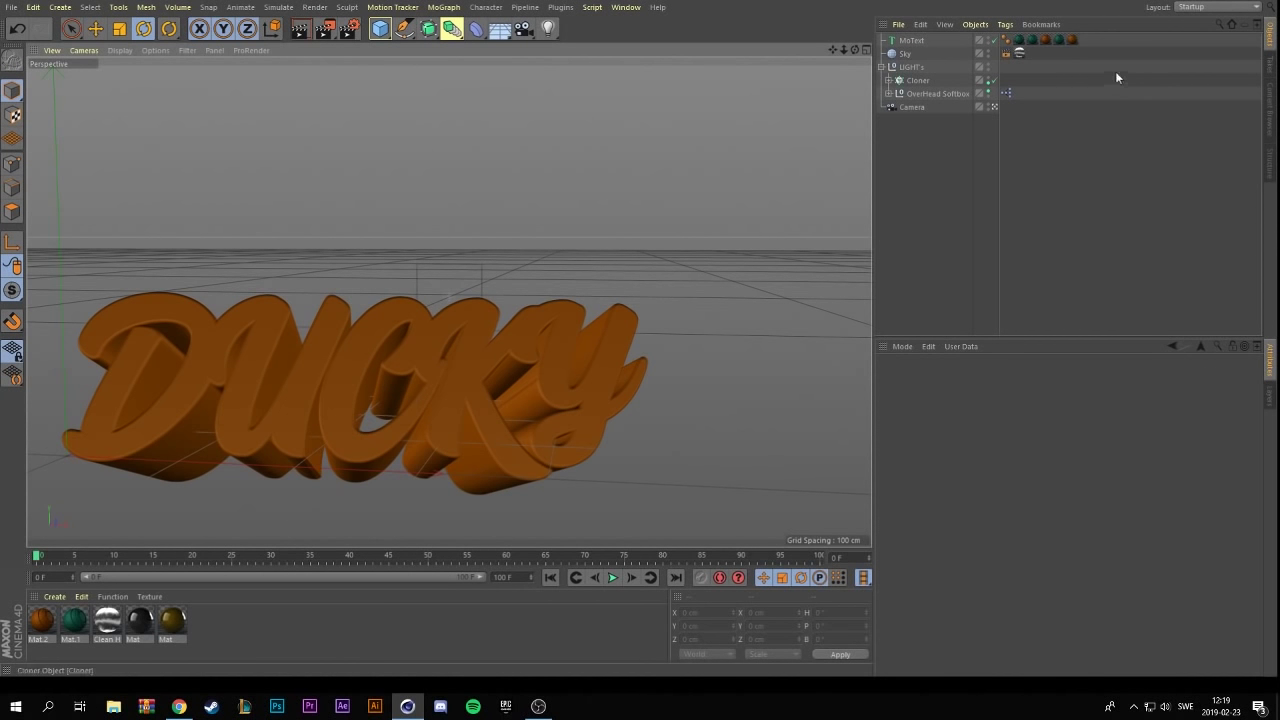
left_click(911, 40)
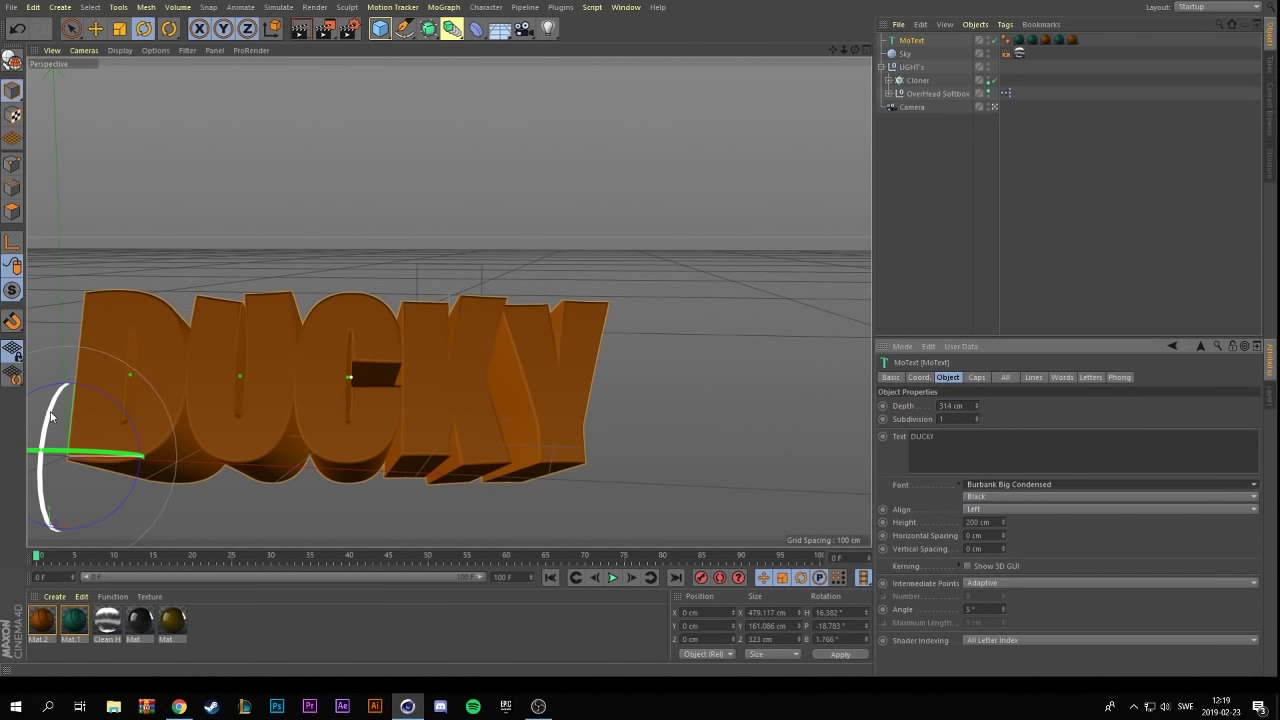
mouse_move(52, 416)
left_mouse_down()
mouse_move(52, 446)
mouse_move(68, 456)
left_mouse_up()
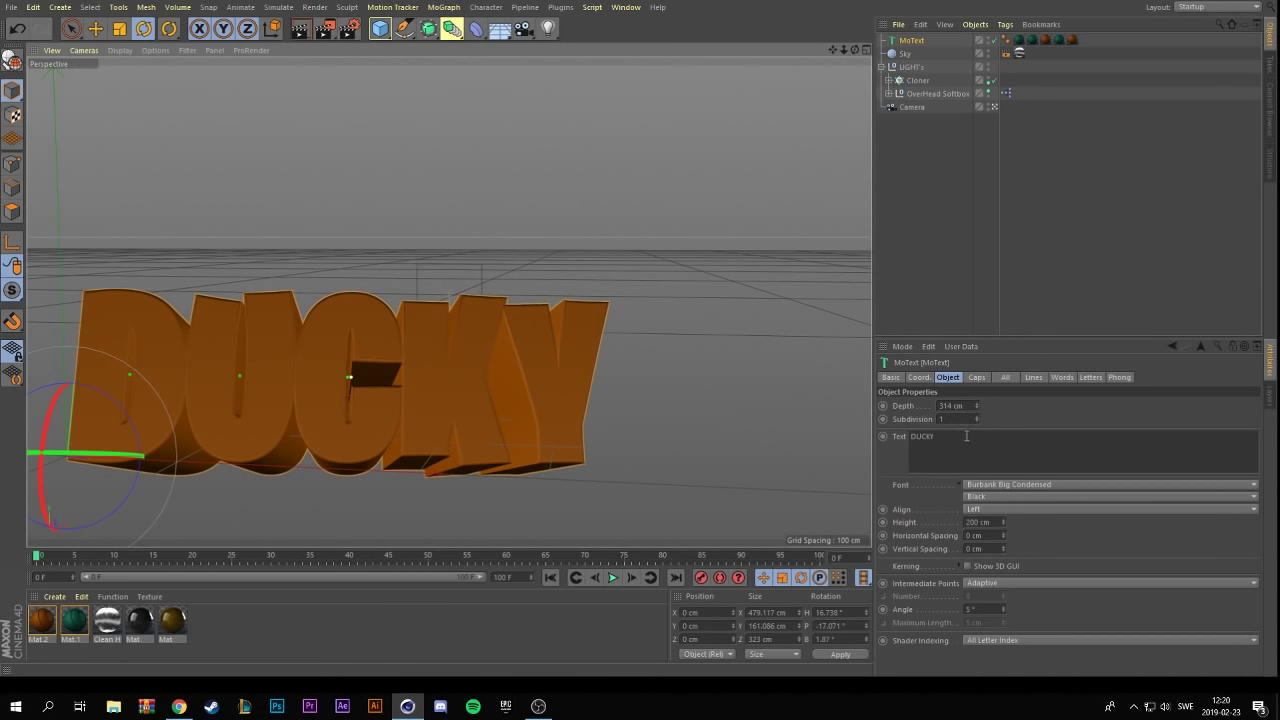
left_click(978, 378)
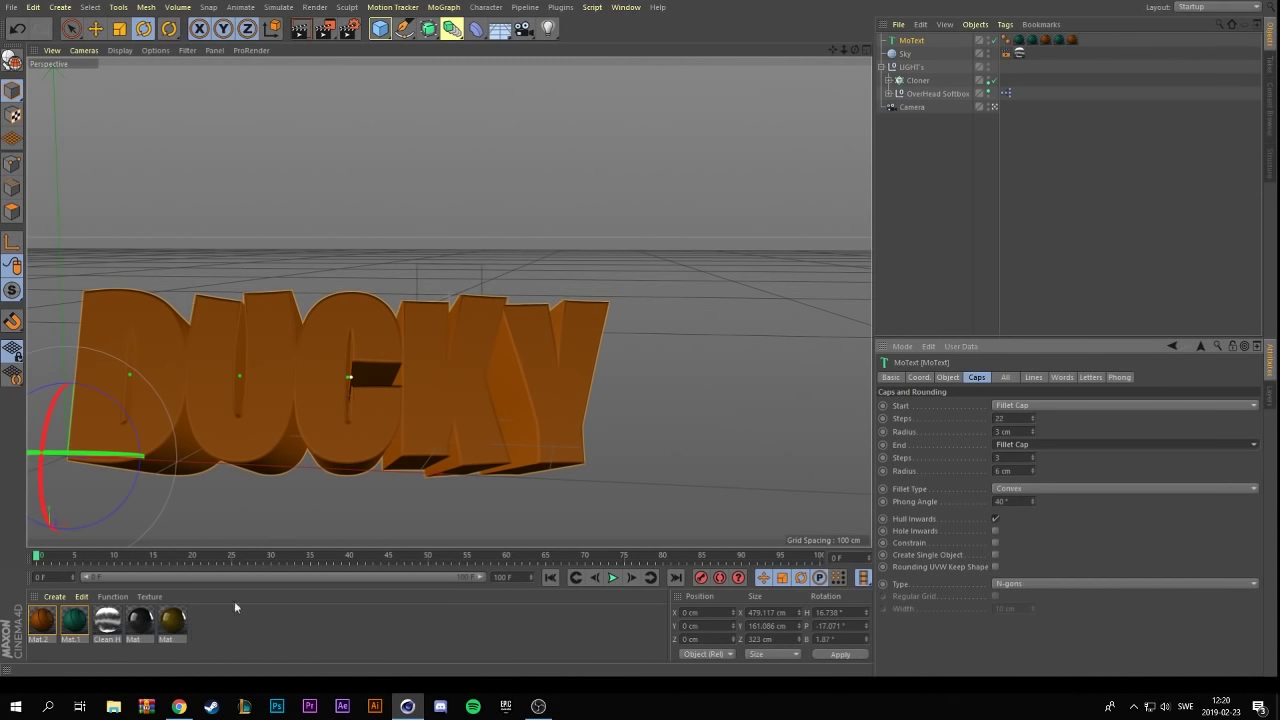
double_click(207, 622)
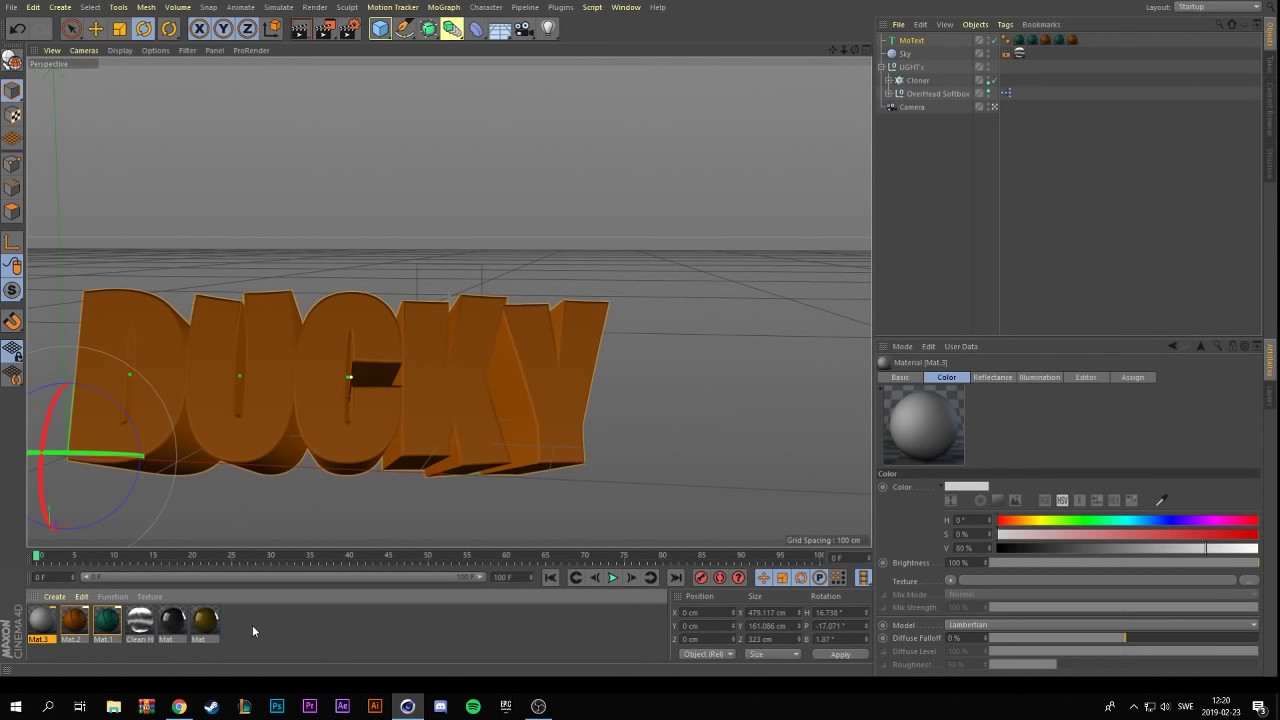
- Set Mat.3's colour to blue: hue 210°, saturation 89%, value 84%
left_click(40, 630)
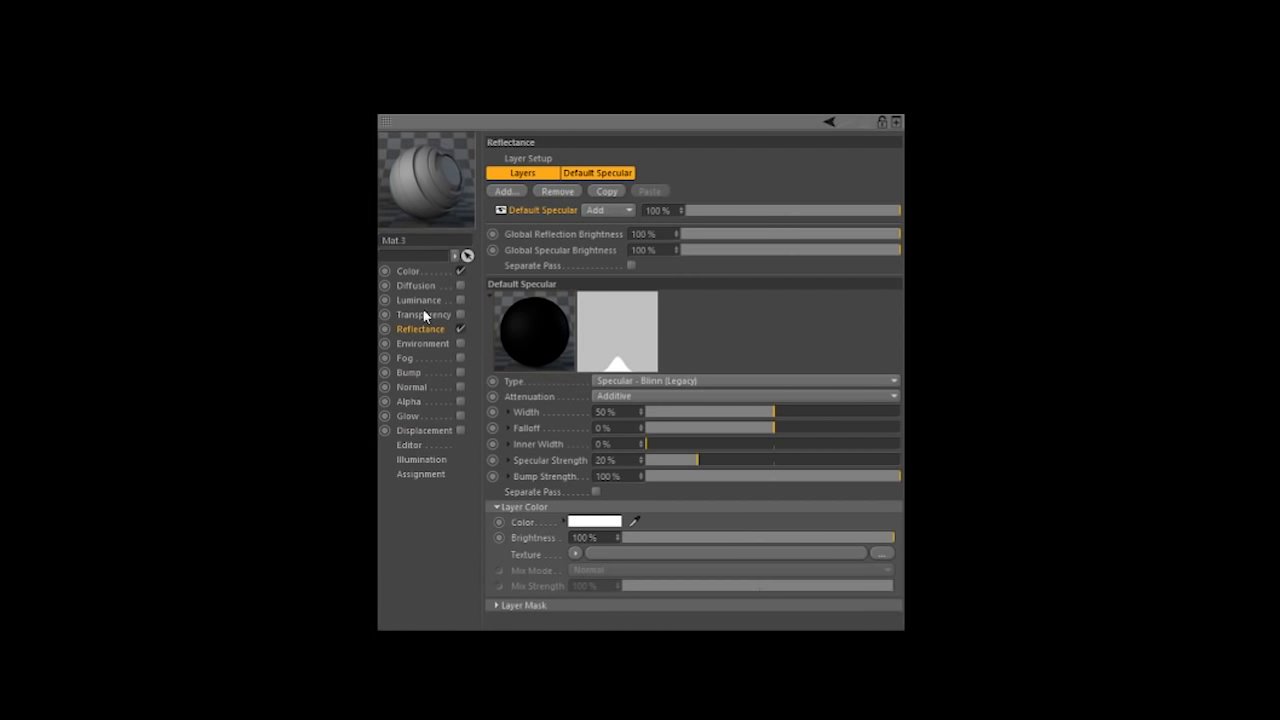
left_click(408, 271)
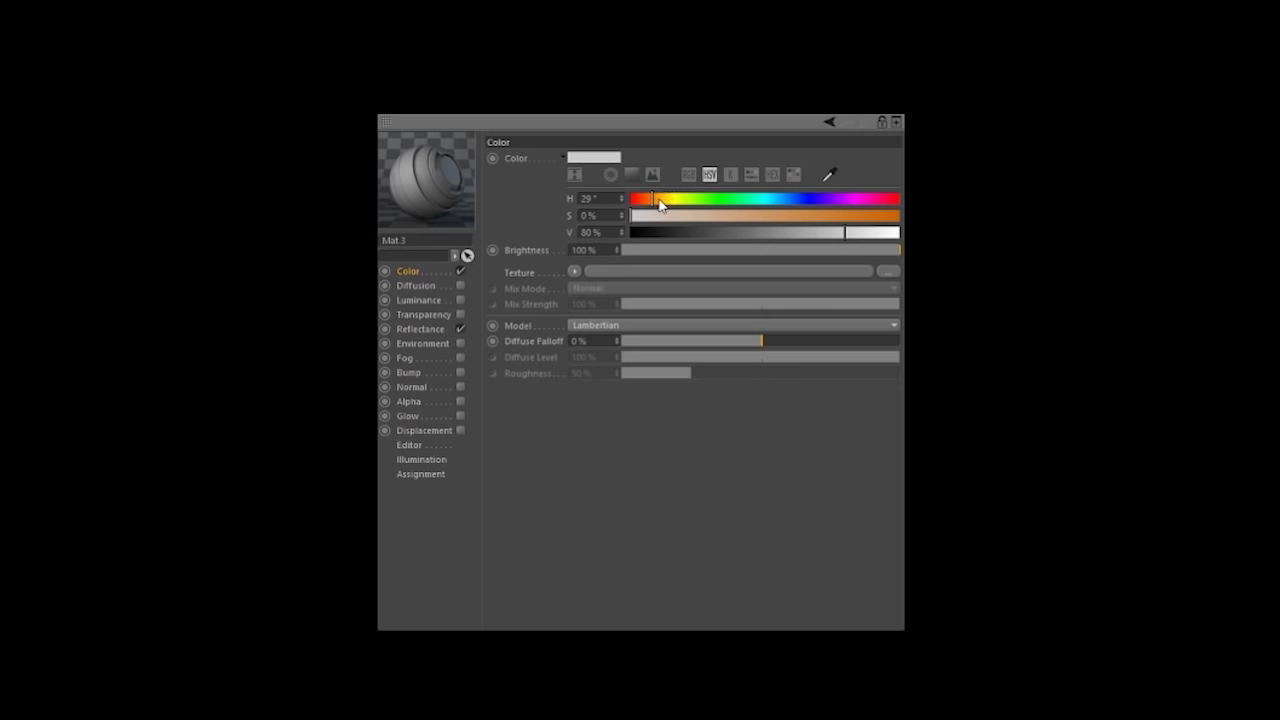
left_click_drag(660, 215, 869, 215)
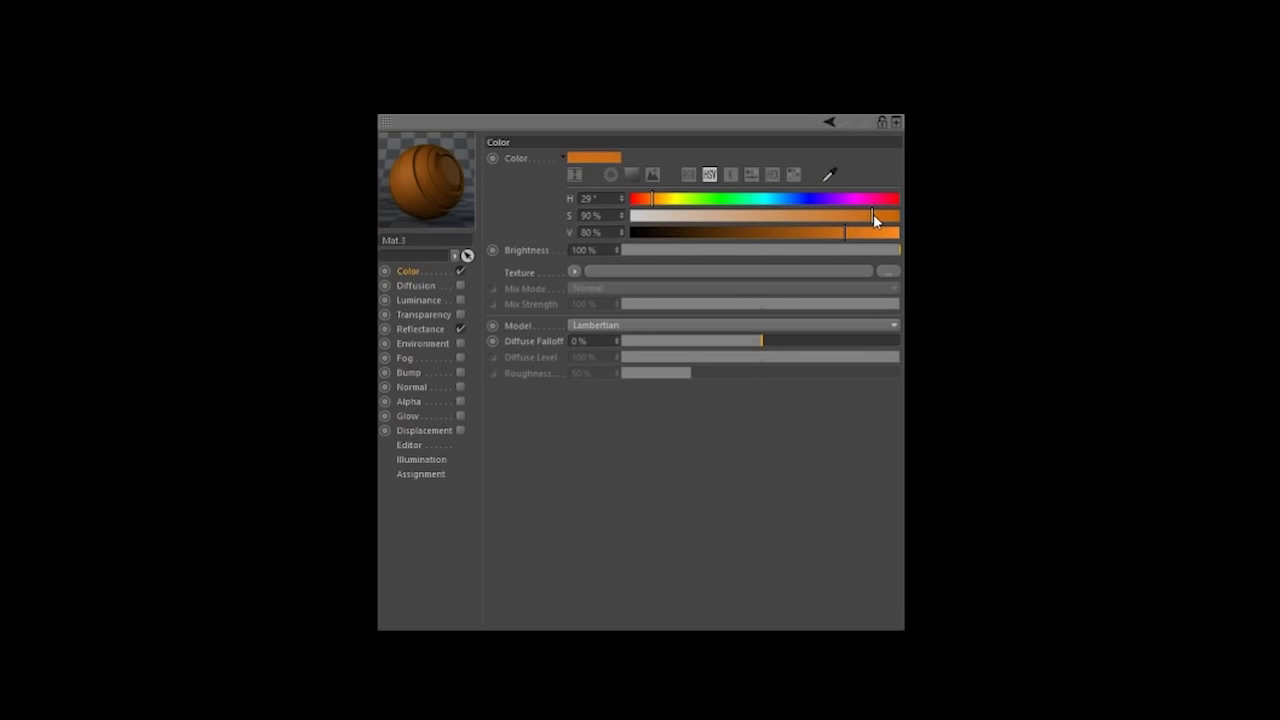
left_click(787, 198)
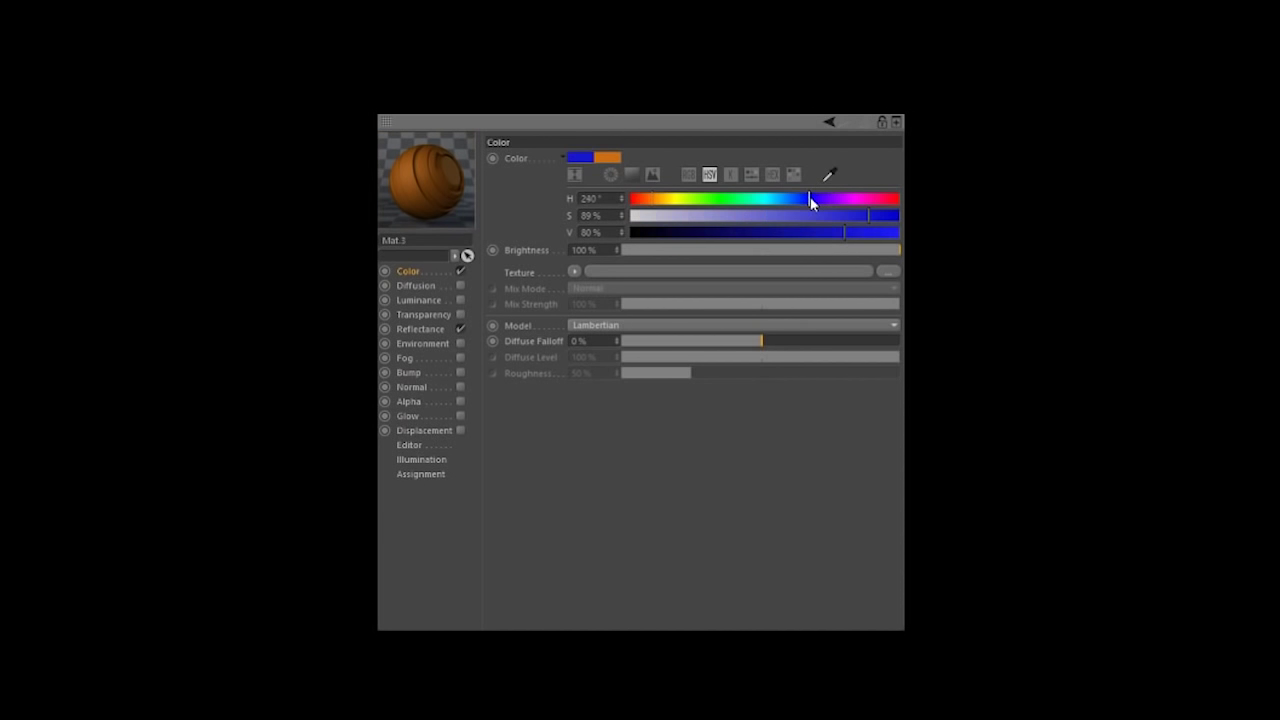
left_click(857, 232)
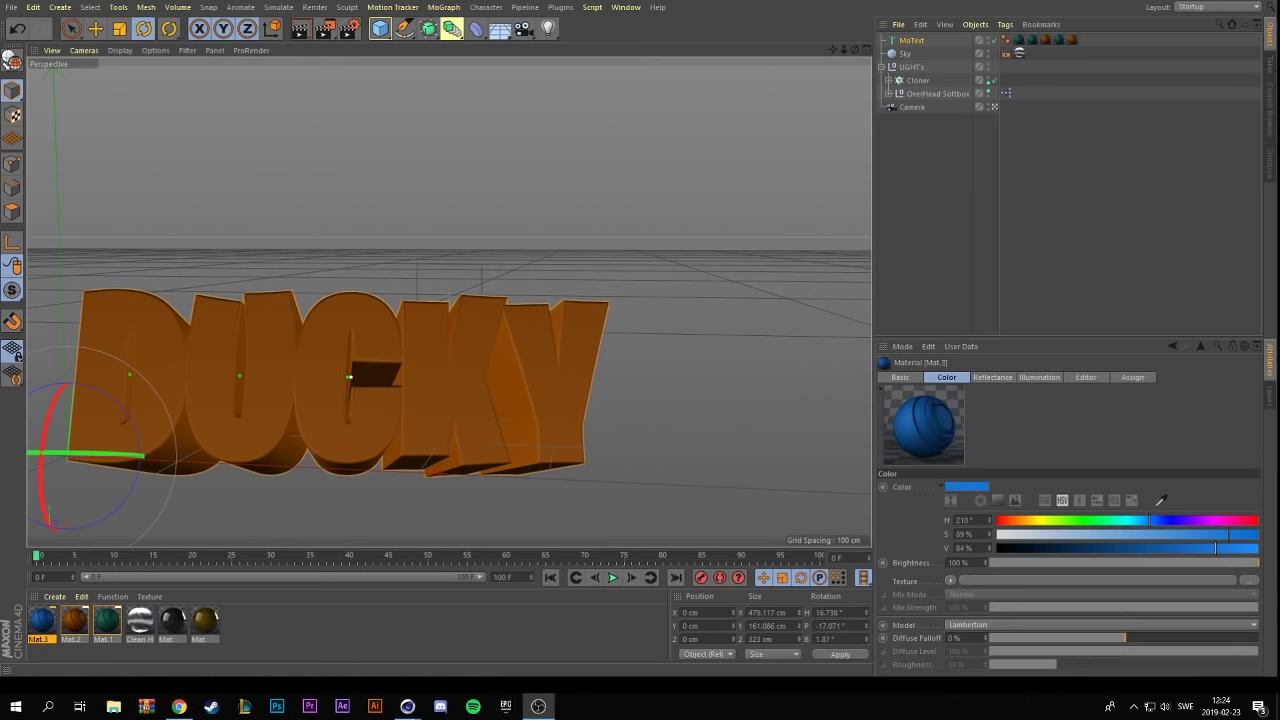
- Apply Mat.3 to the MoText object and render a preview of the viewport
left_click(46, 630)
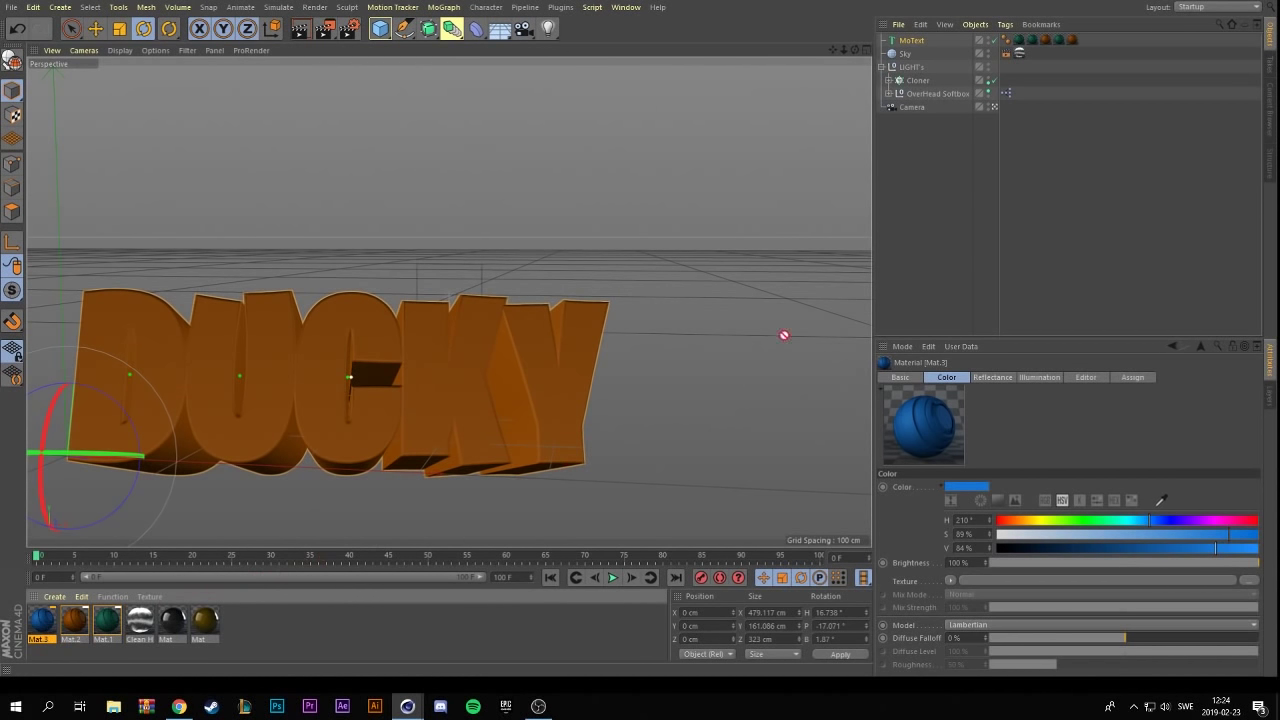
left_click_drag(784, 335, 913, 40)
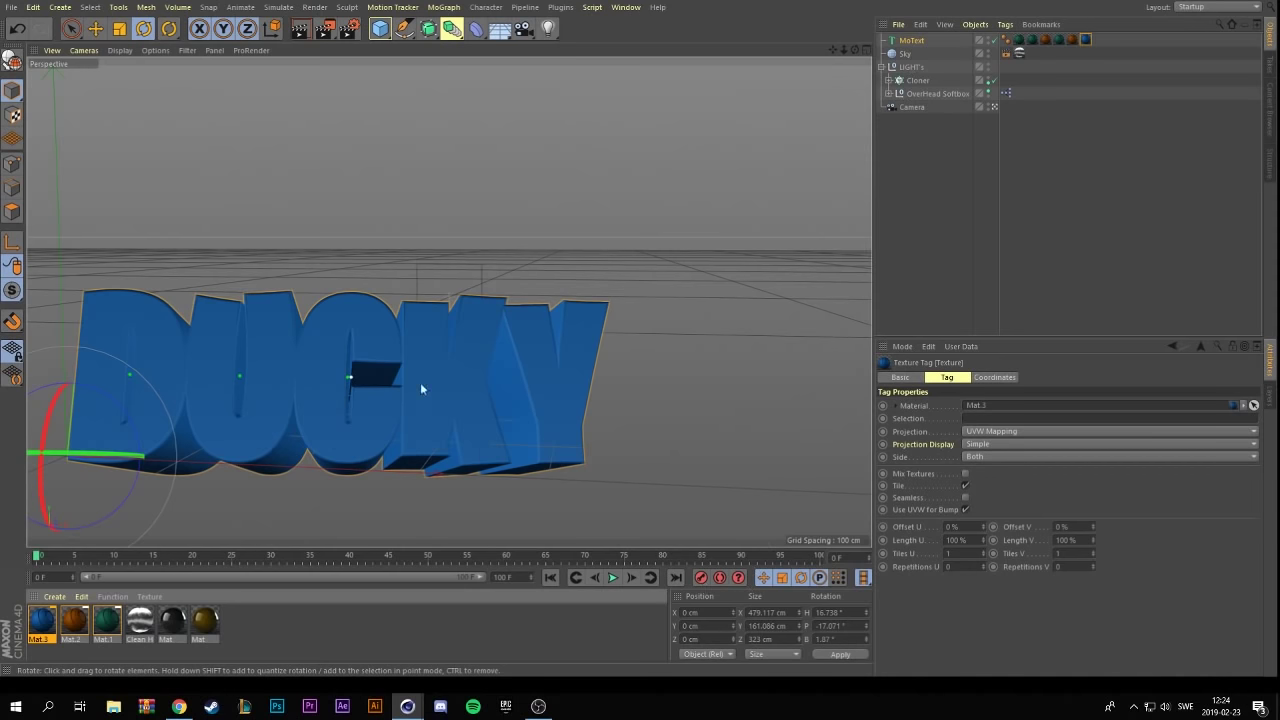
left_click(606, 297)
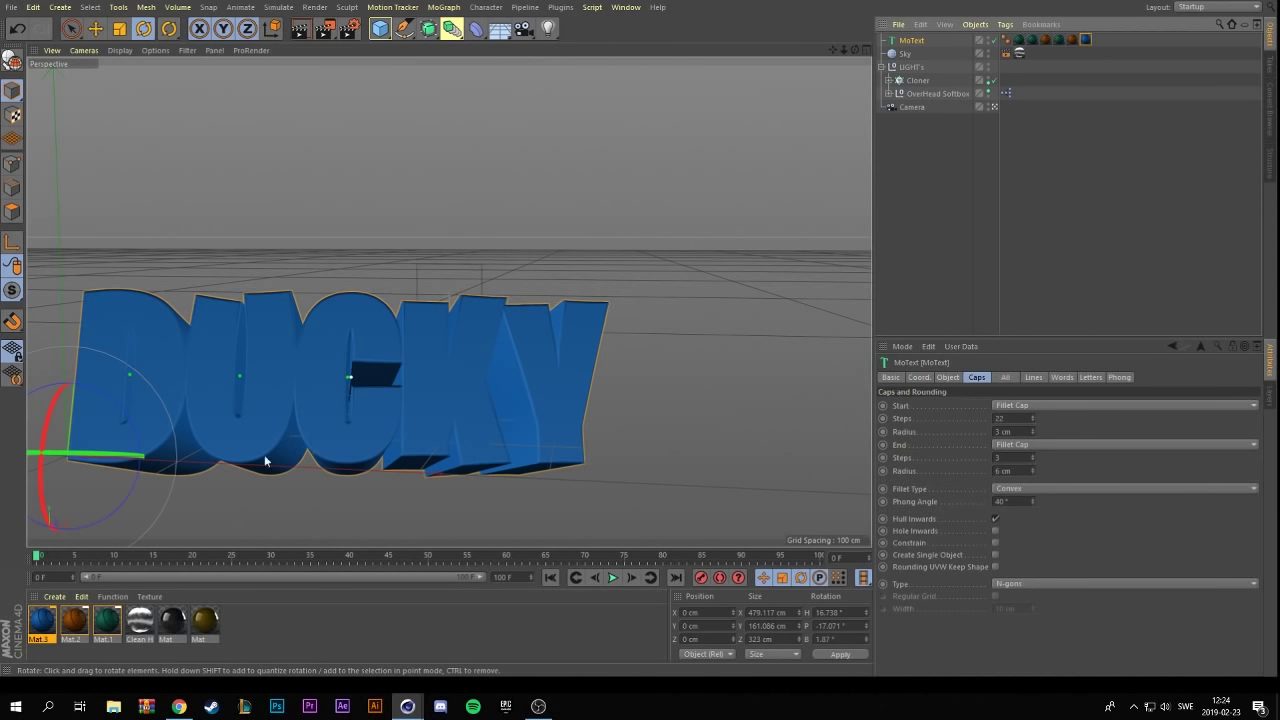
left_click(299, 29)
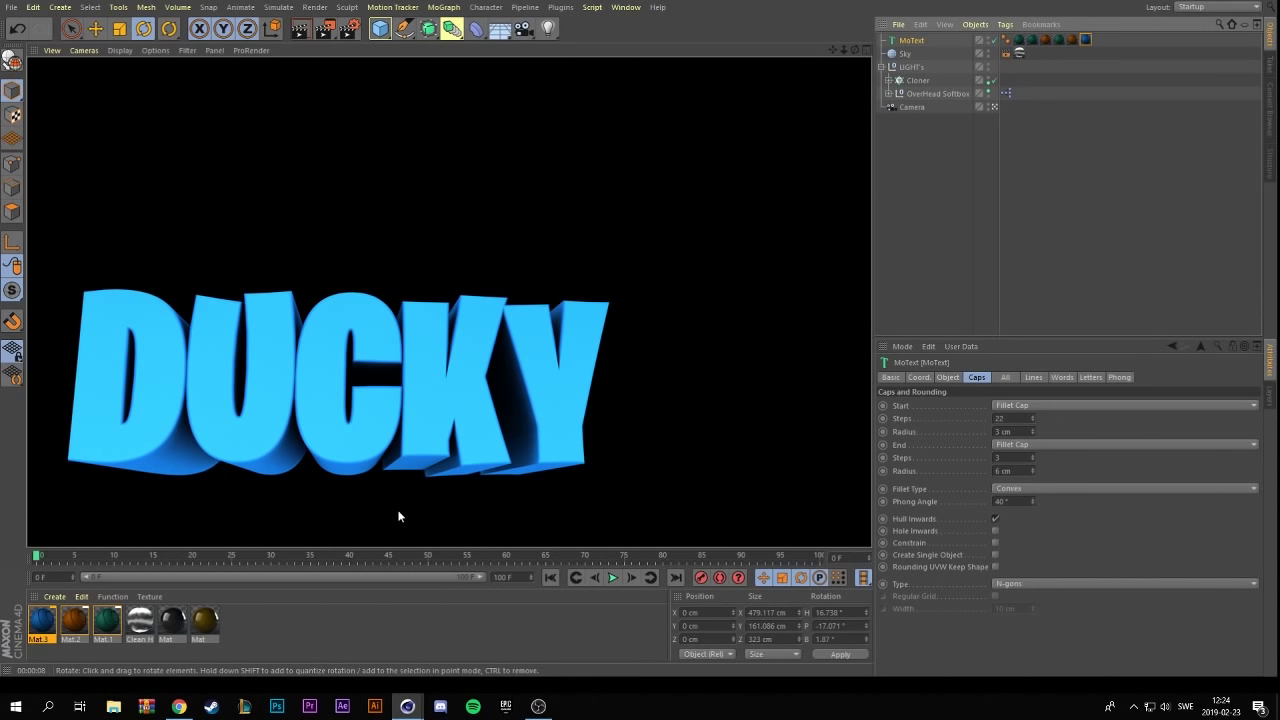
- Return to the editor view and bank the DUCKY text slightly so it sits level
left_click(250, 362)
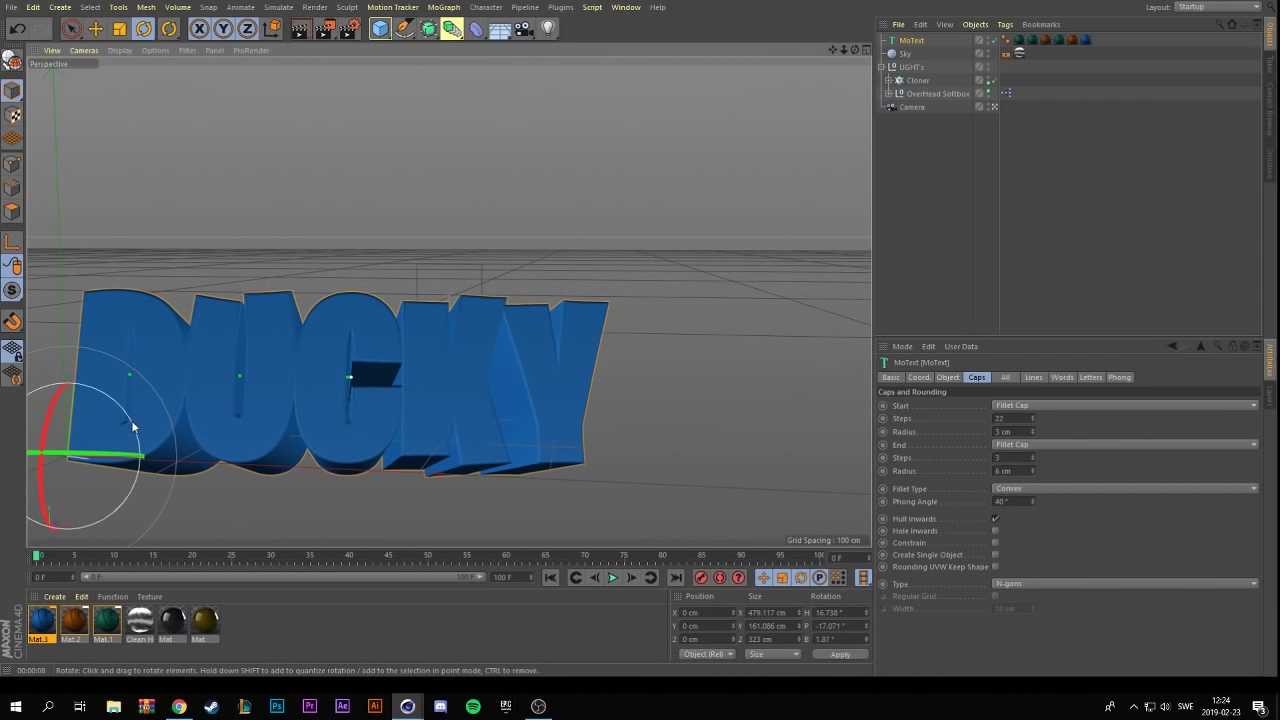
left_click_drag(131, 420, 132, 417)
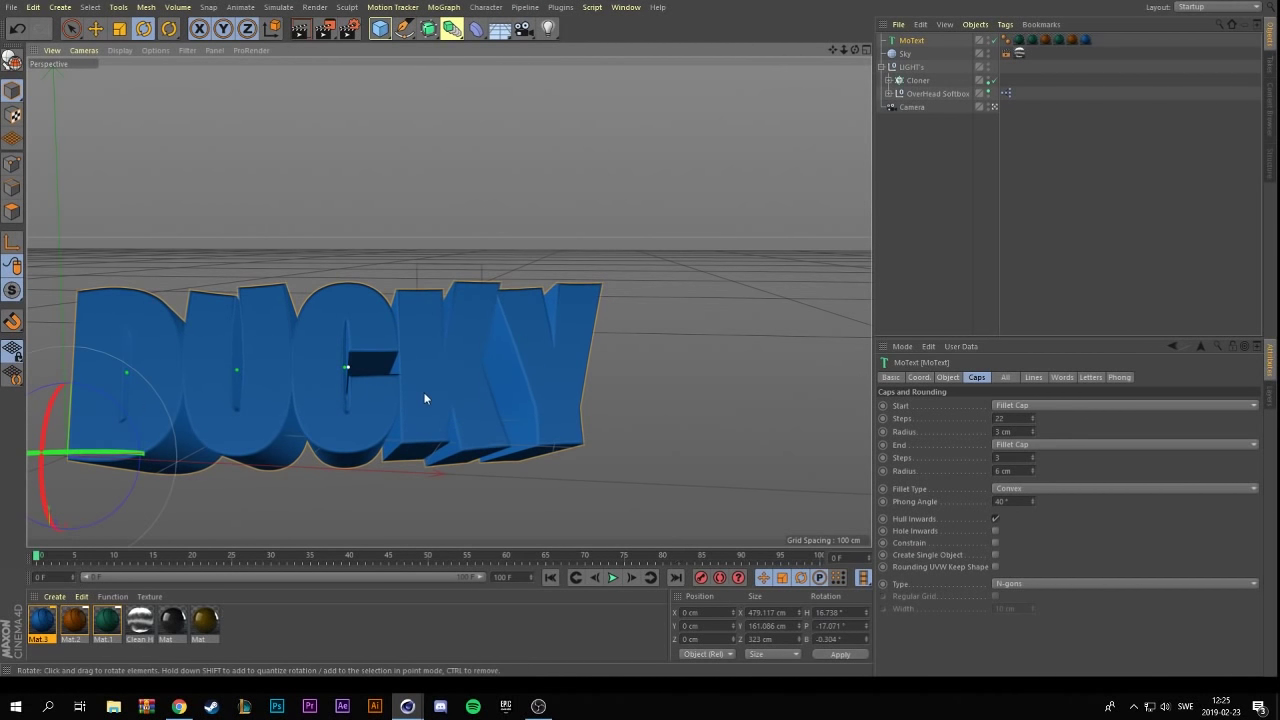
left_click(42, 620)
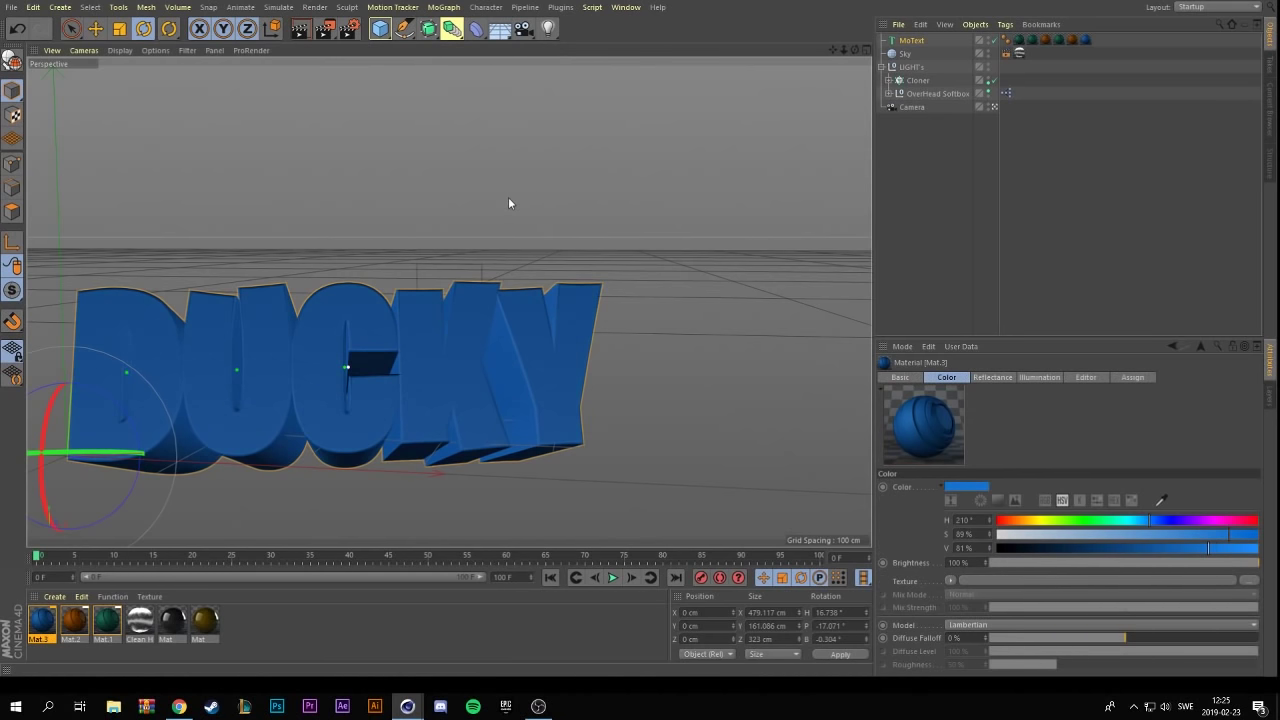
left_click(697, 257)
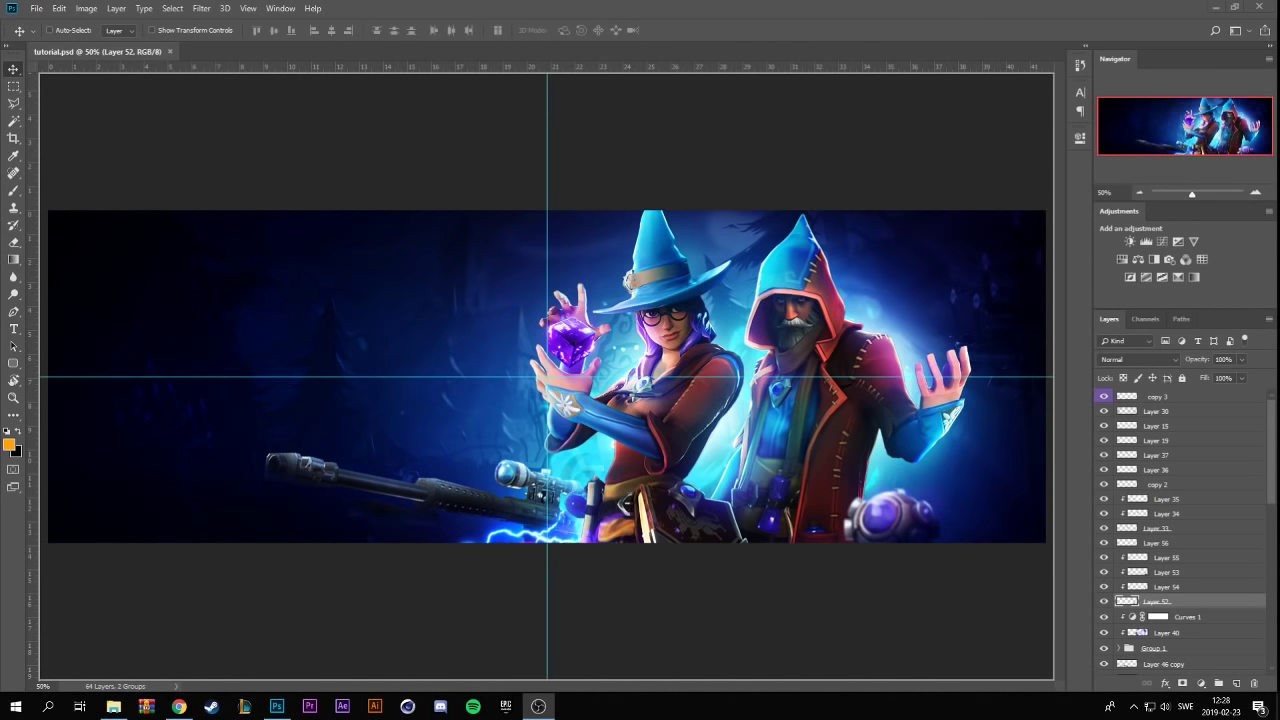
- Drop the DUCKY render into the banner, scale it to about 70% at left, and hide guides
left_click_drag(476, 358, 476, 358)
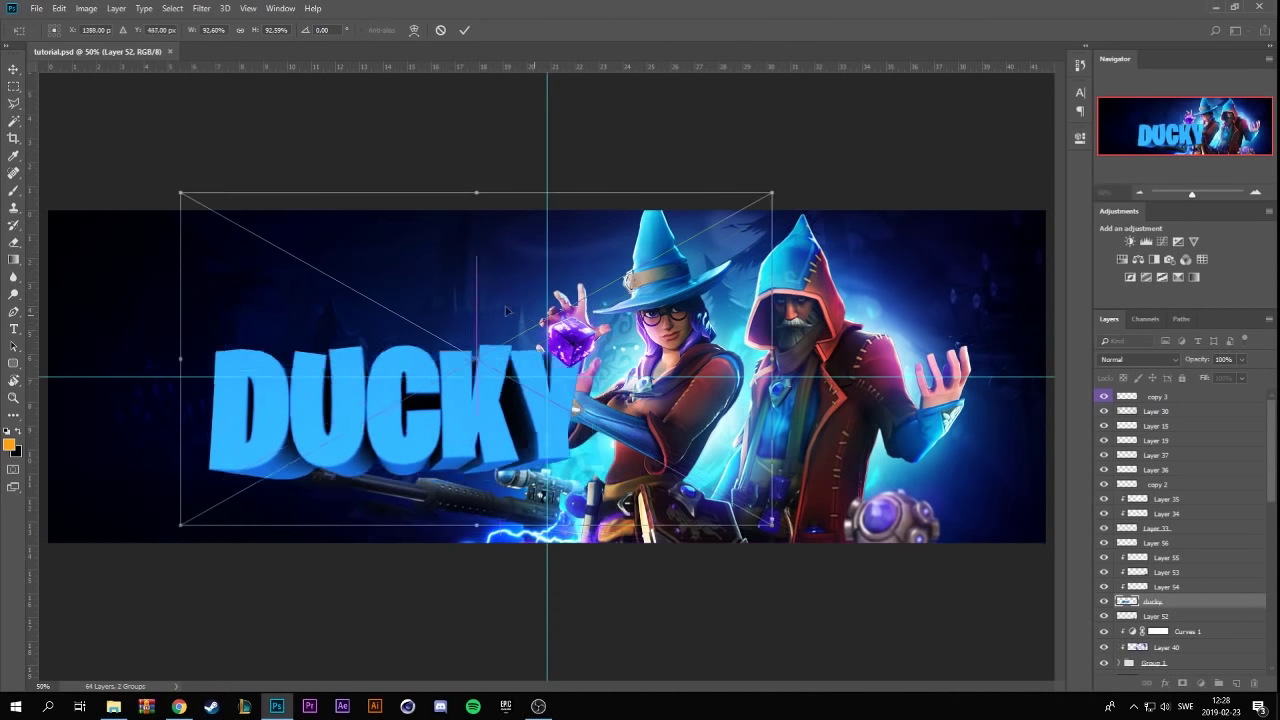
left_click_drag(507, 311, 441, 311)
left_click_drag(706, 192, 562, 237)
left_click_drag(436, 302, 481, 291)
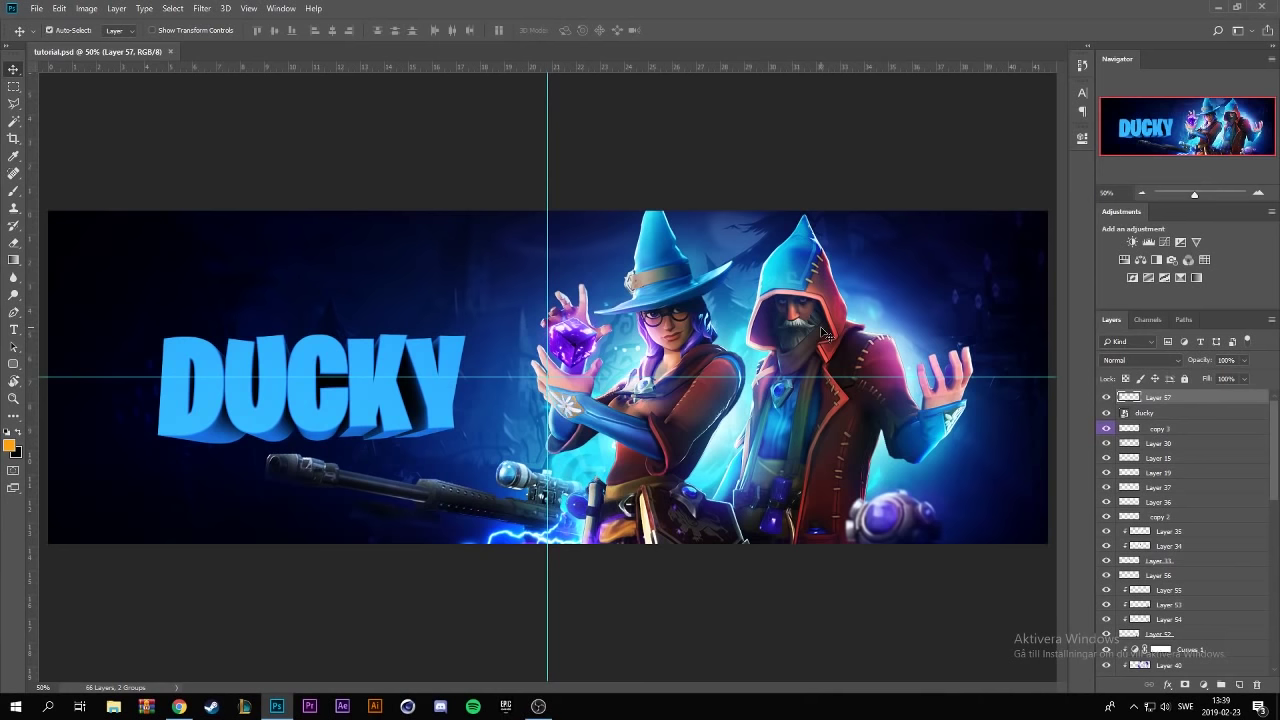
key("ctrl+semicolon")
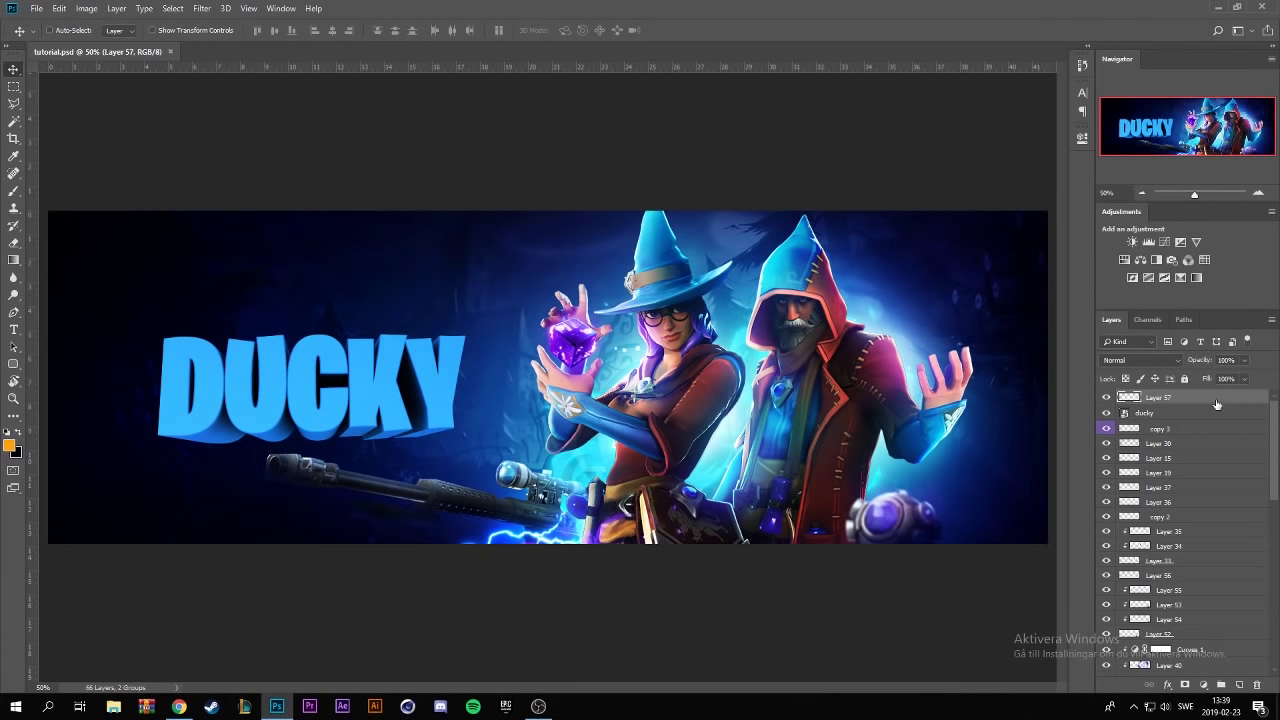
- Clip Layer 57 to the ducky layer and make Layer 57 active
right_click(1217, 404)
left_click(1180, 412)
right_click(1180, 412)
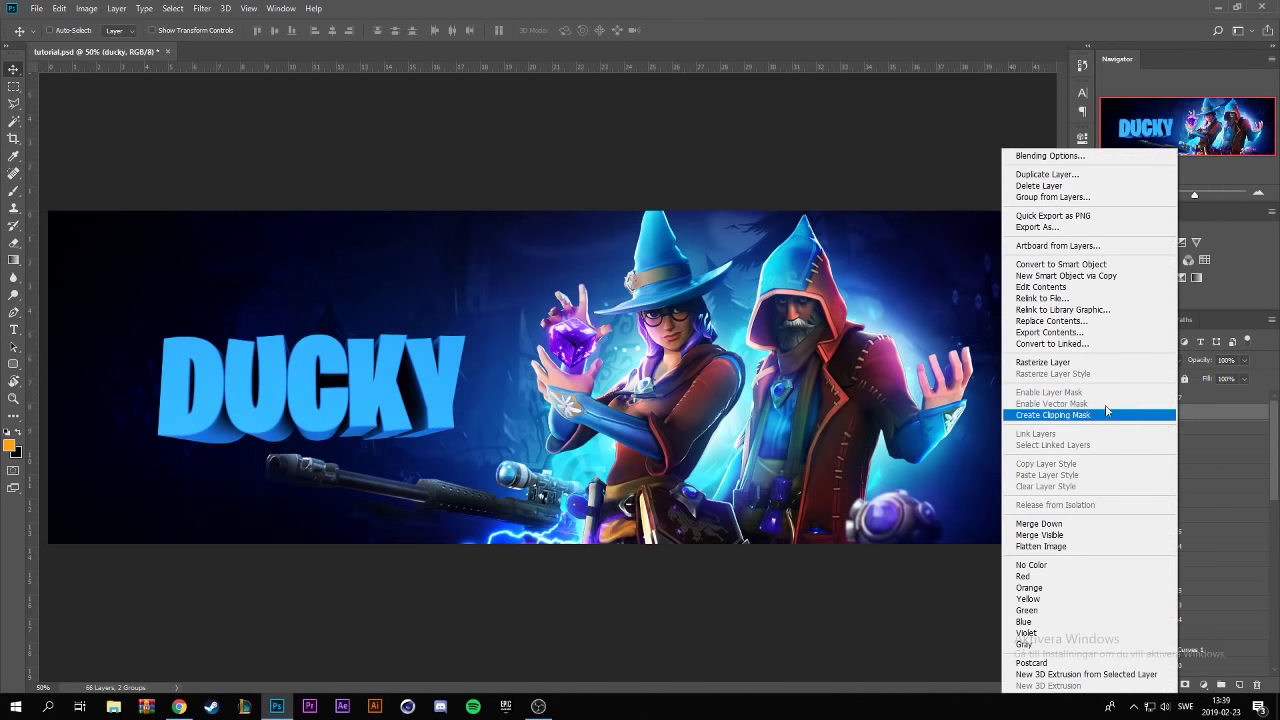
left_click(1107, 413)
left_click(1193, 401)
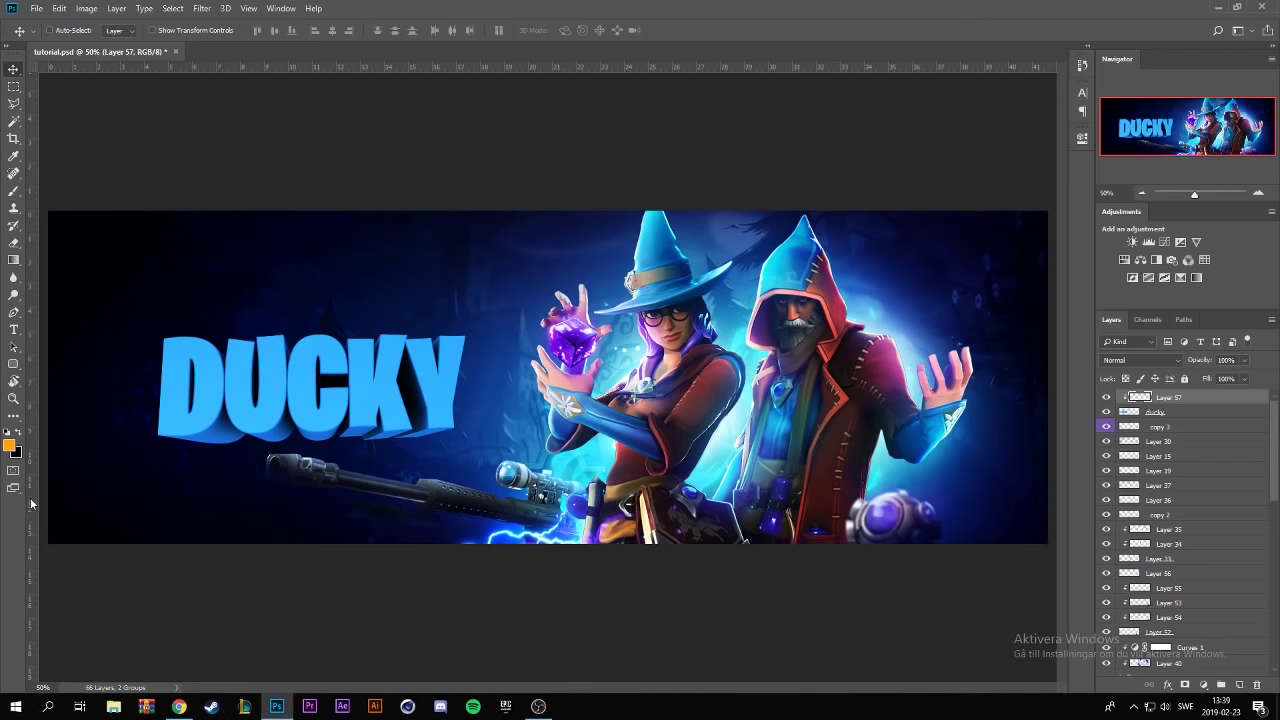
- Paint black over the lower part of DUCKY and white highlights over its top
left_click(7, 431)
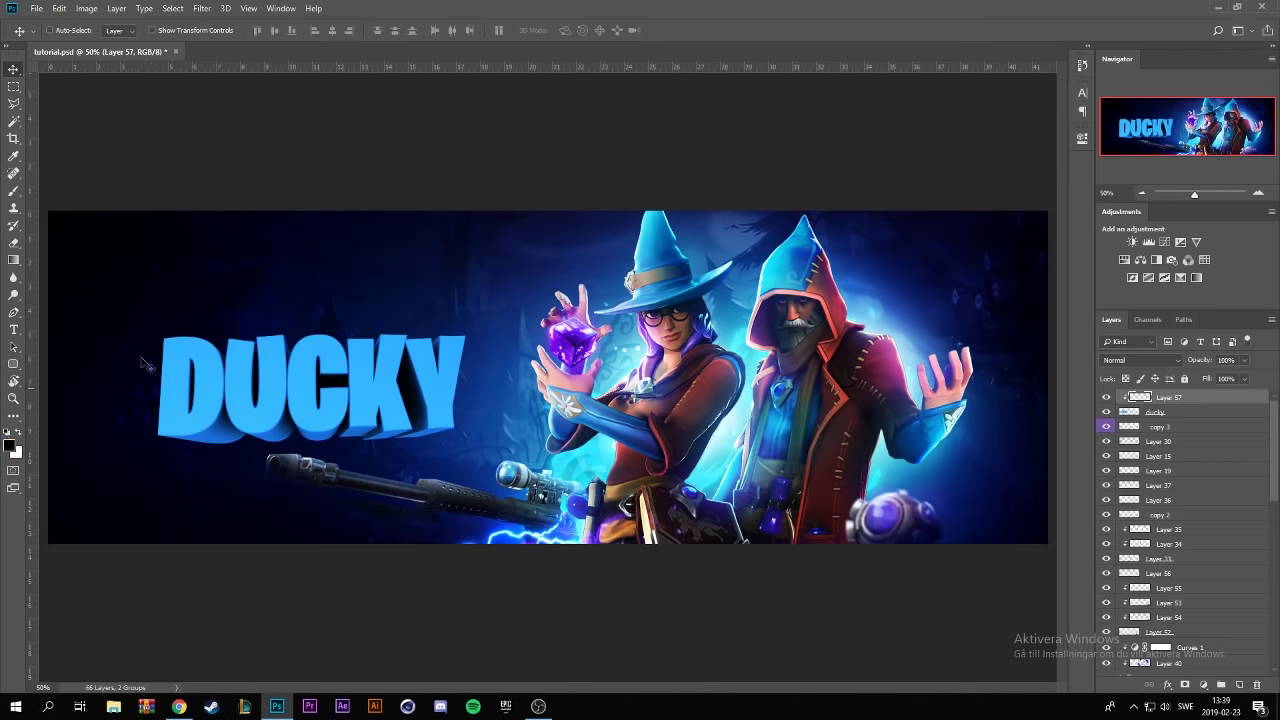
left_click(13, 190)
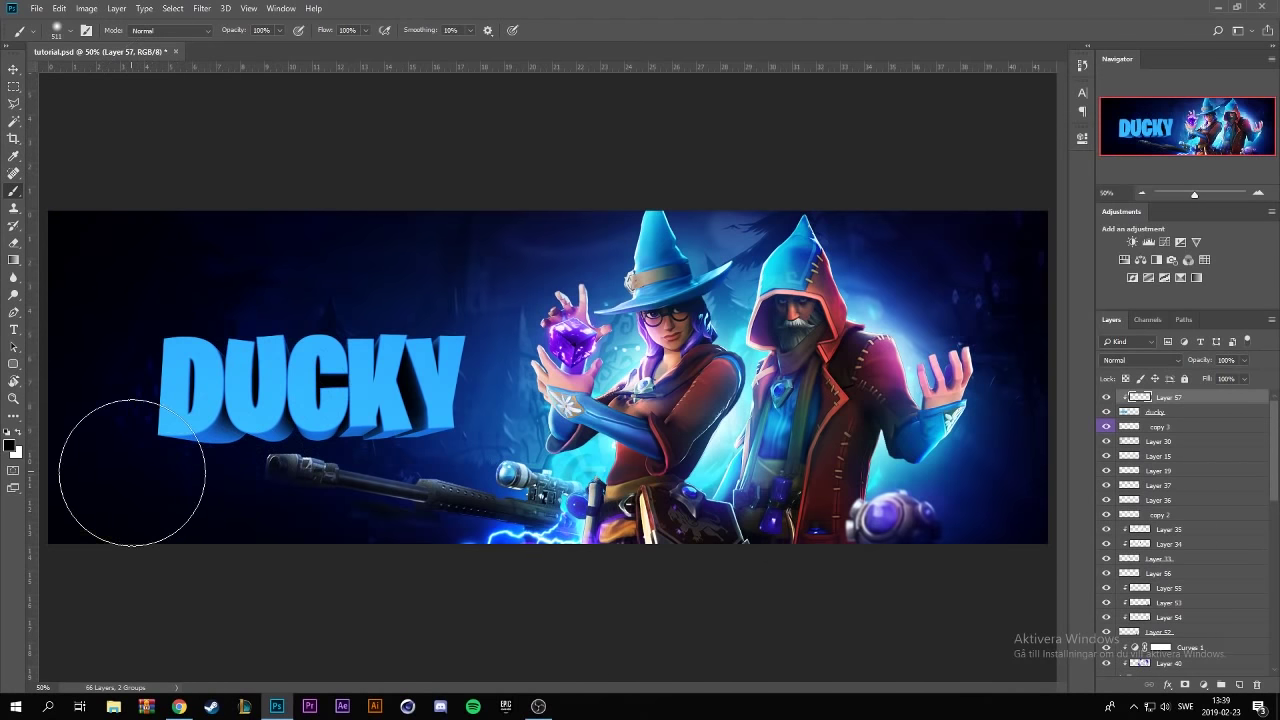
mouse_move(132, 472)
left_mouse_down()
mouse_move(234, 506)
mouse_move(234, 540)
mouse_move(252, 532)
mouse_move(223, 537)
mouse_move(429, 534)
mouse_move(386, 551)
mouse_move(335, 526)
mouse_move(471, 466)
mouse_move(414, 543)
mouse_move(490, 470)
mouse_move(507, 498)
mouse_move(492, 488)
mouse_move(380, 563)
mouse_move(403, 523)
mouse_move(310, 525)
mouse_move(109, 443)
mouse_move(149, 549)
mouse_move(263, 560)
mouse_move(374, 512)
mouse_move(443, 528)
left_mouse_up()
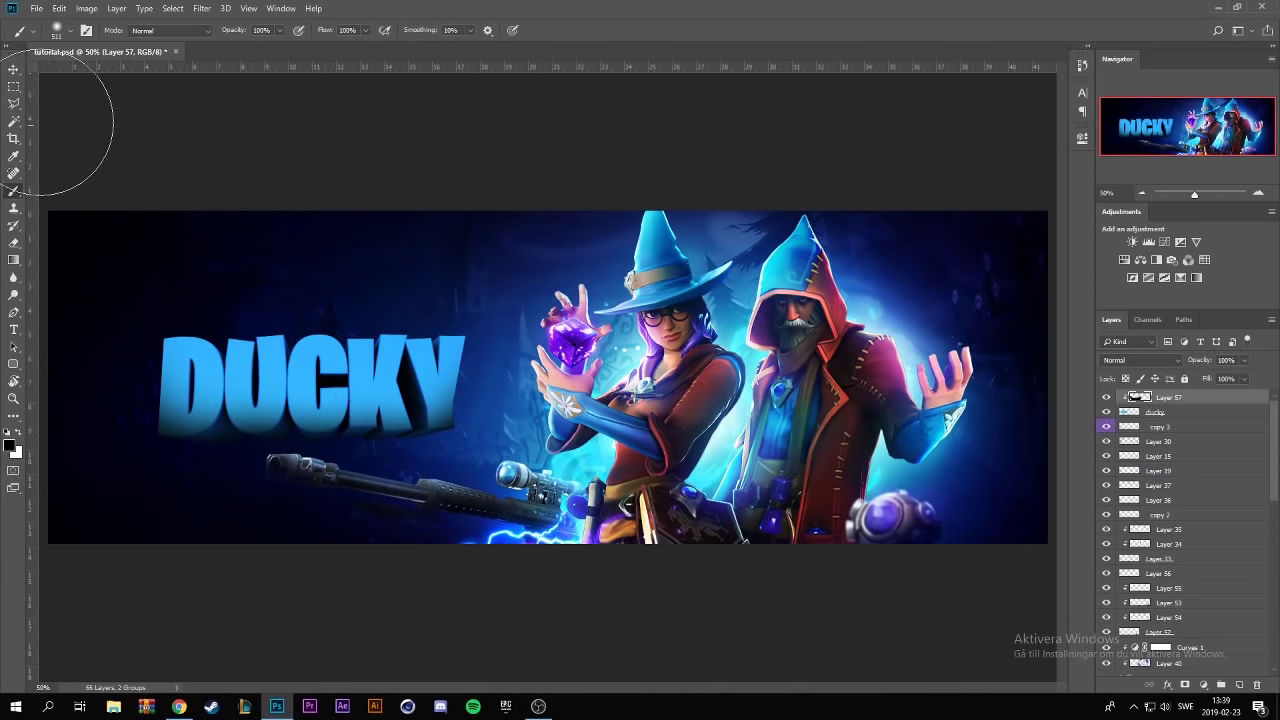
left_click(18, 434)
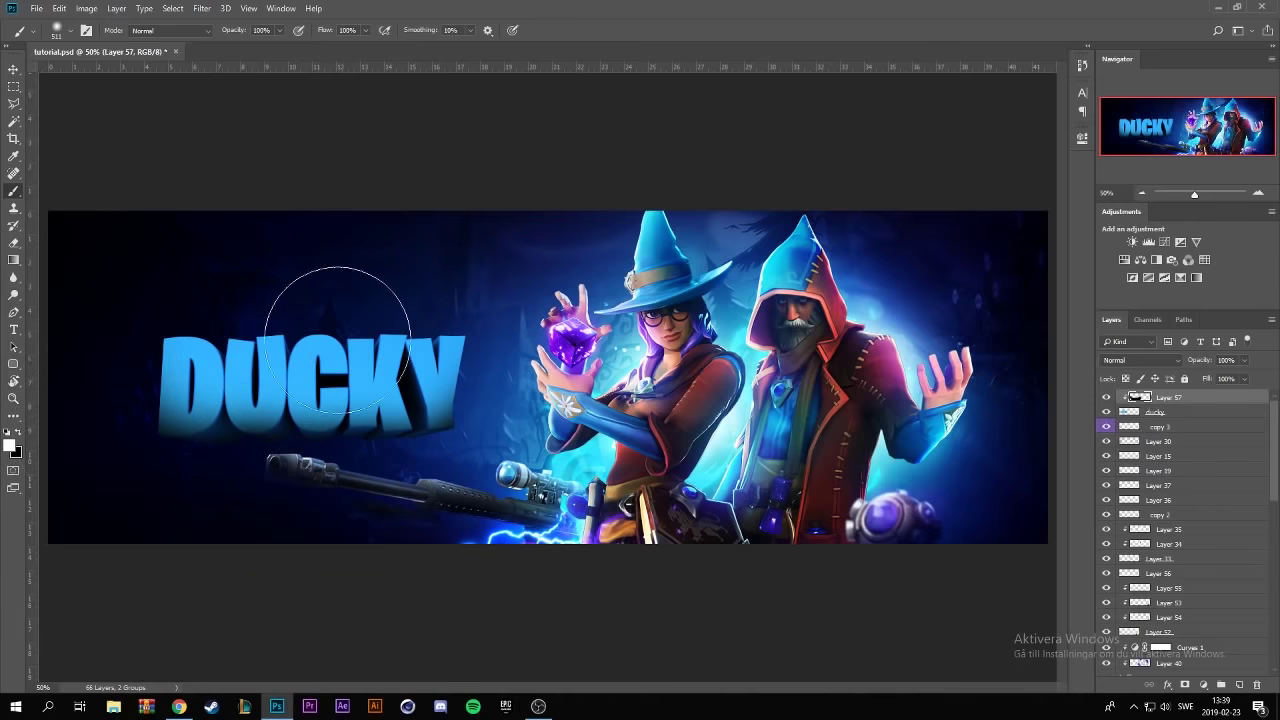
mouse_move(337, 339)
left_mouse_down()
mouse_move(257, 271)
mouse_move(363, 251)
mouse_move(490, 270)
left_mouse_up()
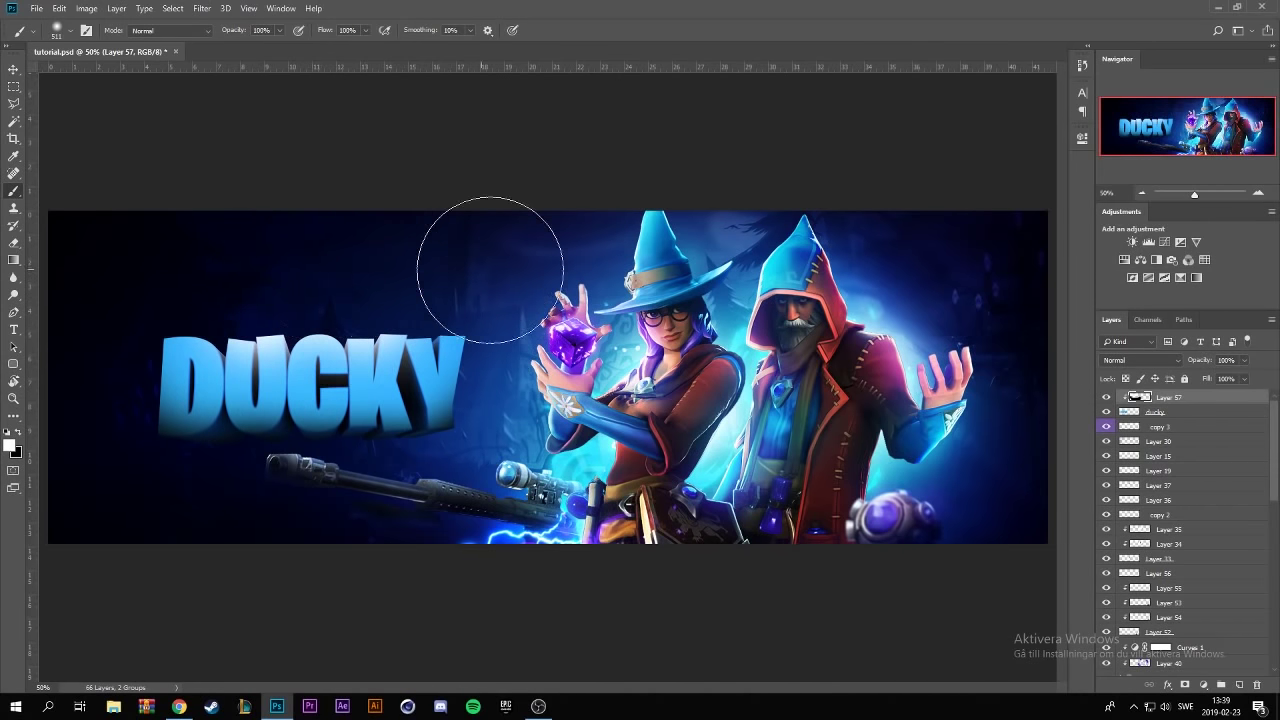
- Set Layer 57 to Soft Light and toggle its visibility to compare the effect
left_click(1119, 362)
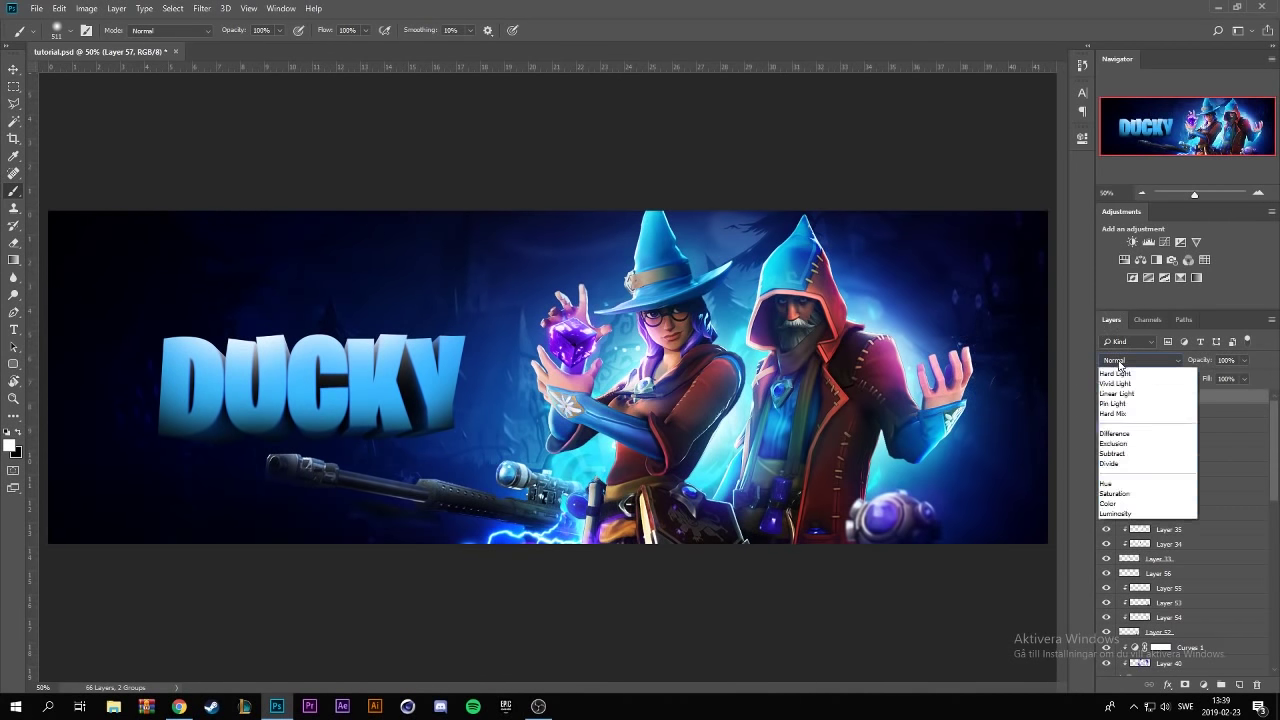
left_click(1145, 534)
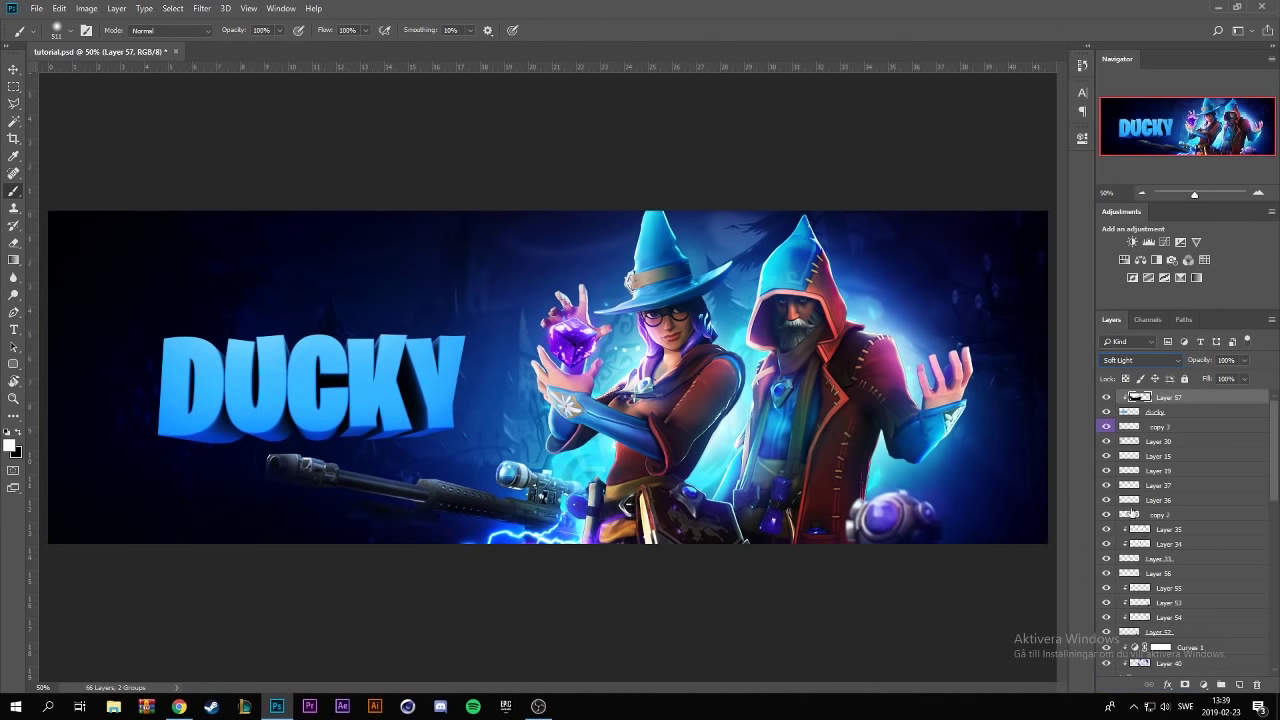
left_click(1107, 398)
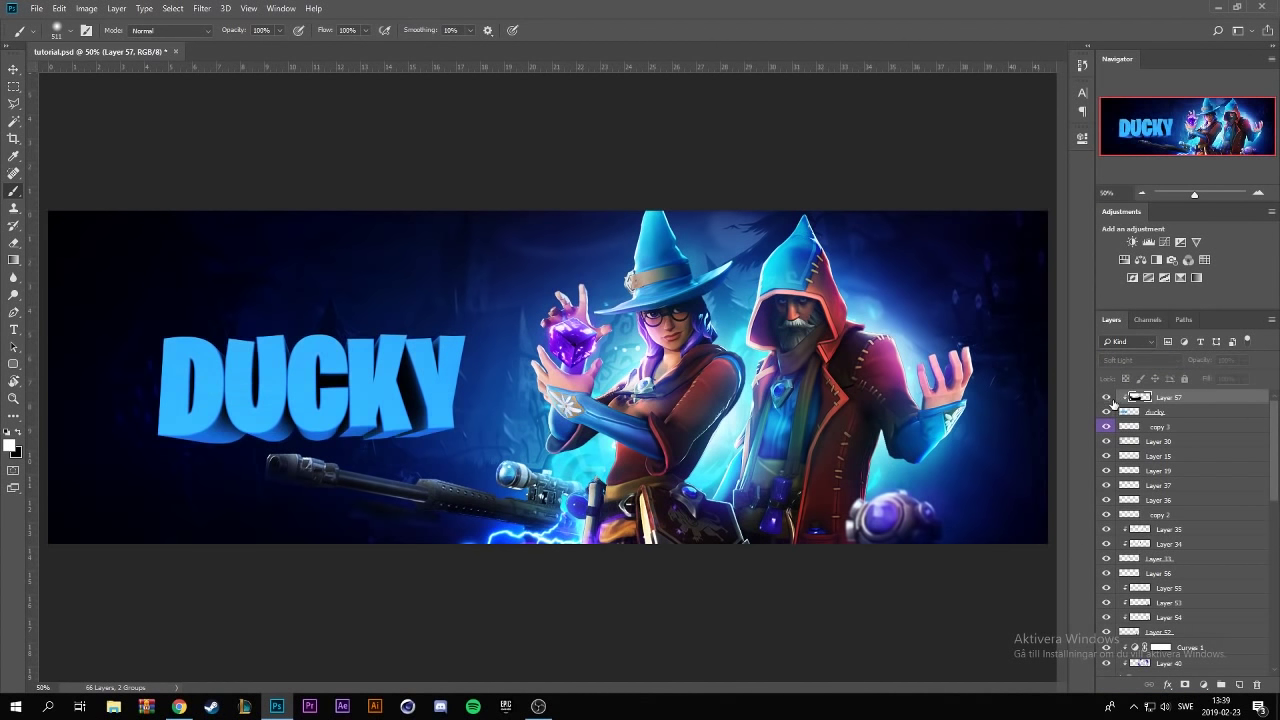
left_click(1107, 398)
left_click(1107, 398)
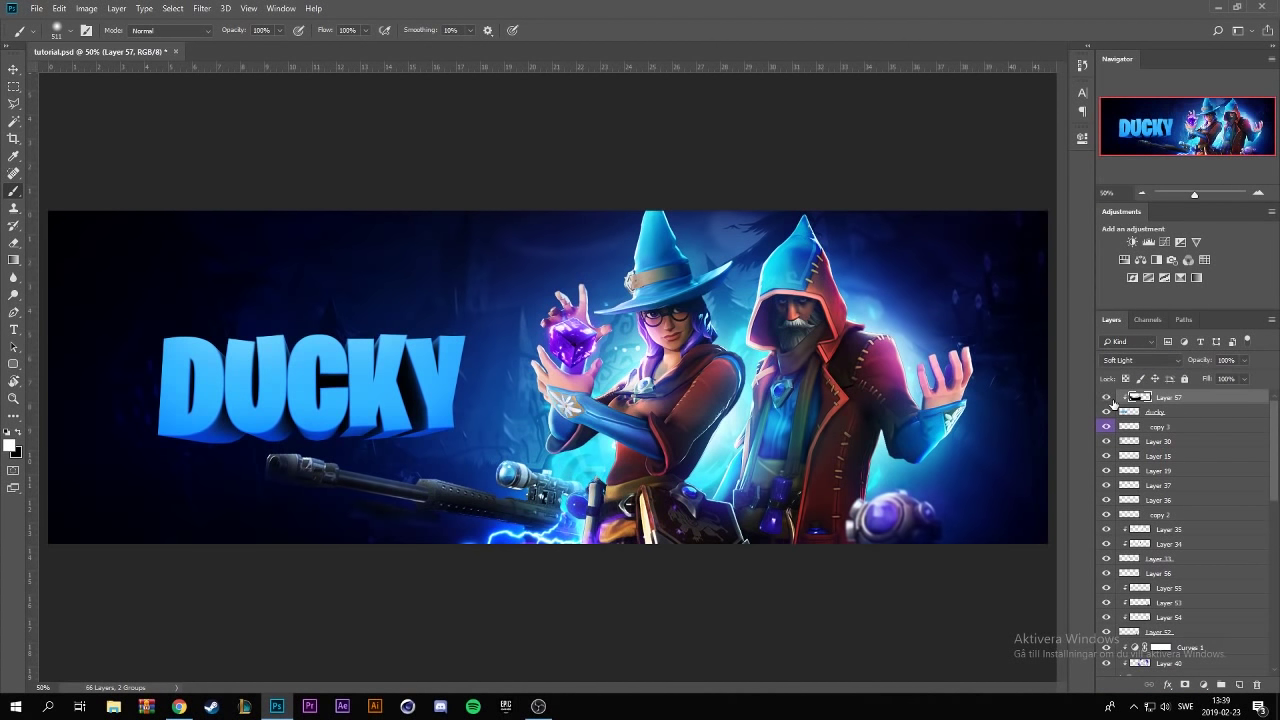
- Add a new layer above ducky and paint soft dark navy shading with a large soft brush
left_click(1185, 412)
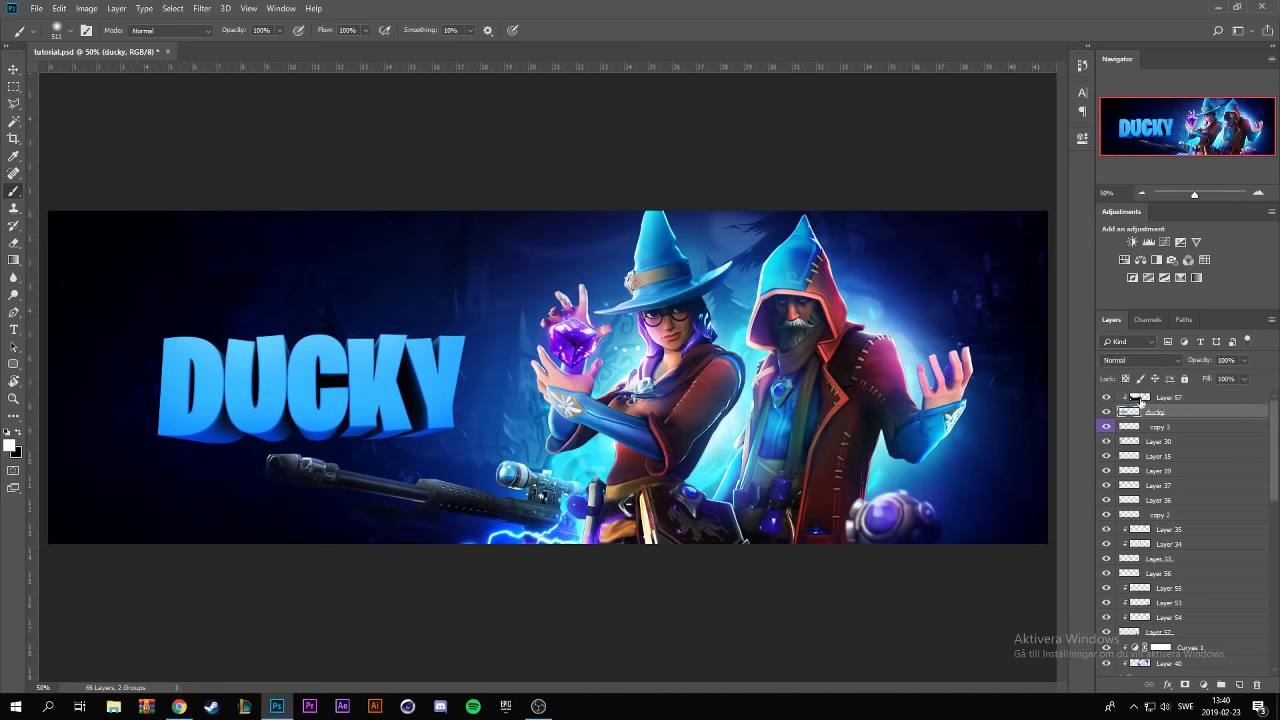
left_click(1239, 685)
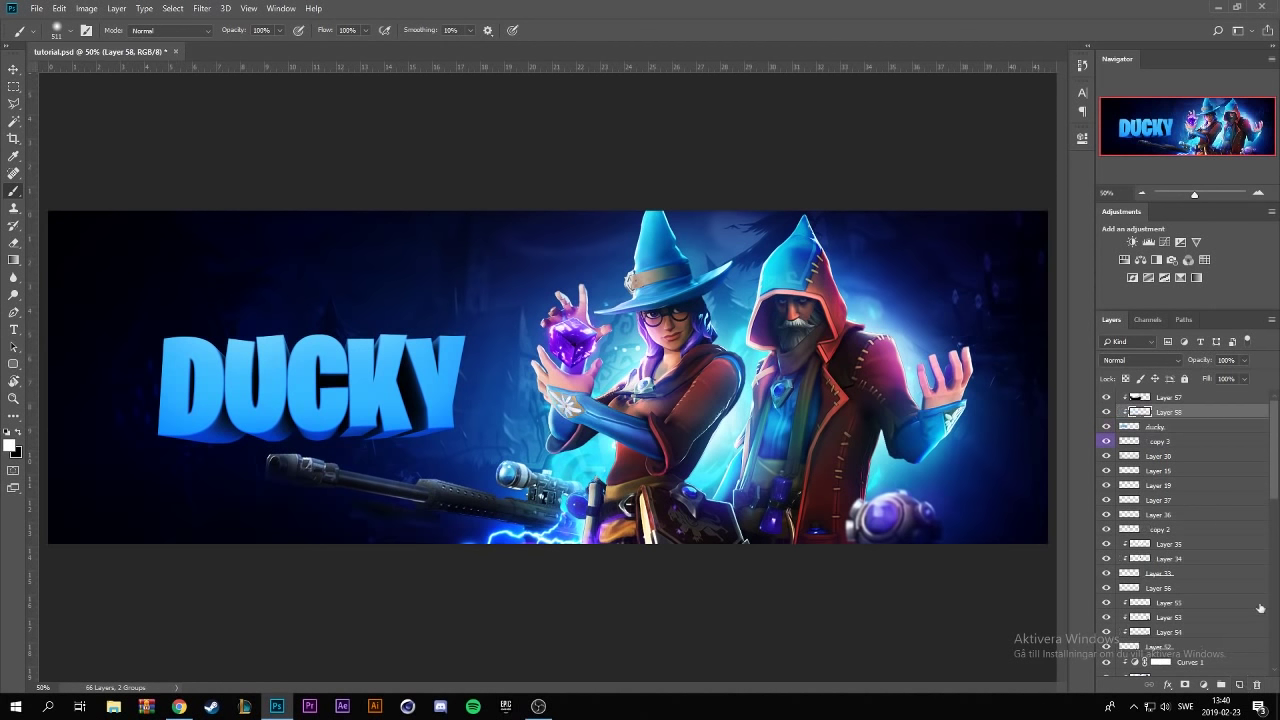
scroll(215, 505, "up", 1)
scroll(215, 505, "up", 3)
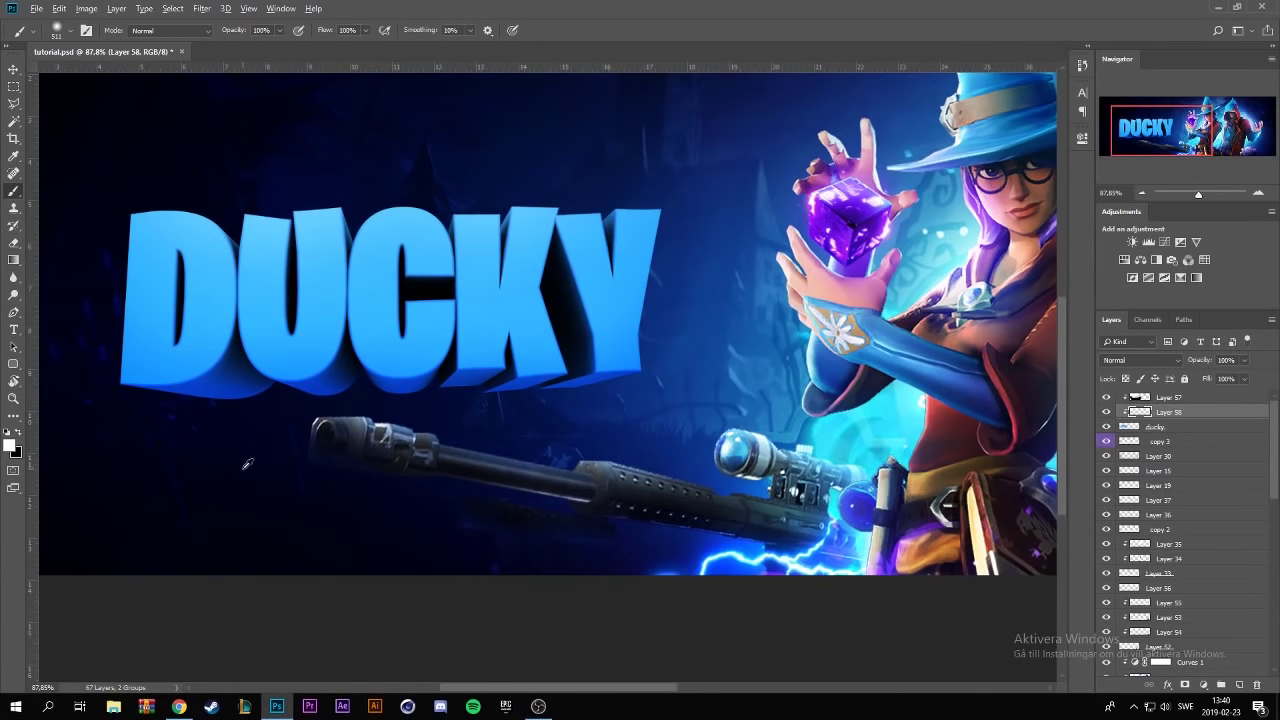
left_click(258, 434, "alt")
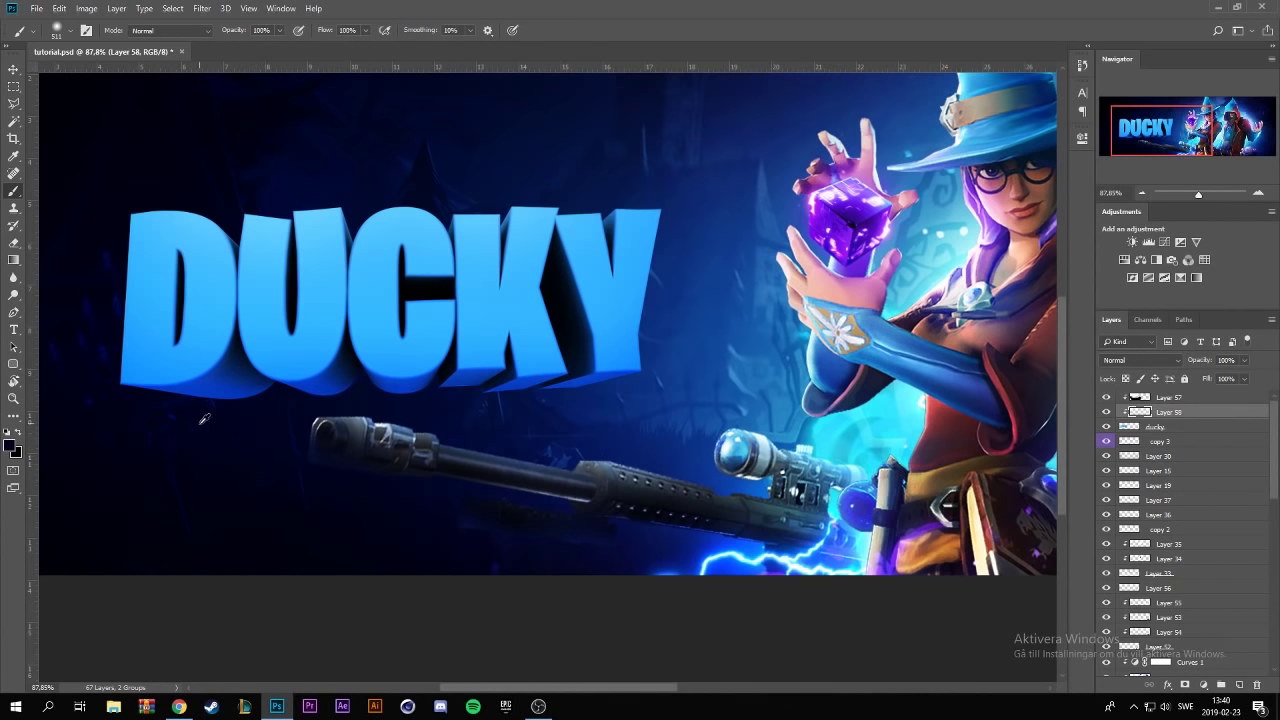
left_click(68, 36)
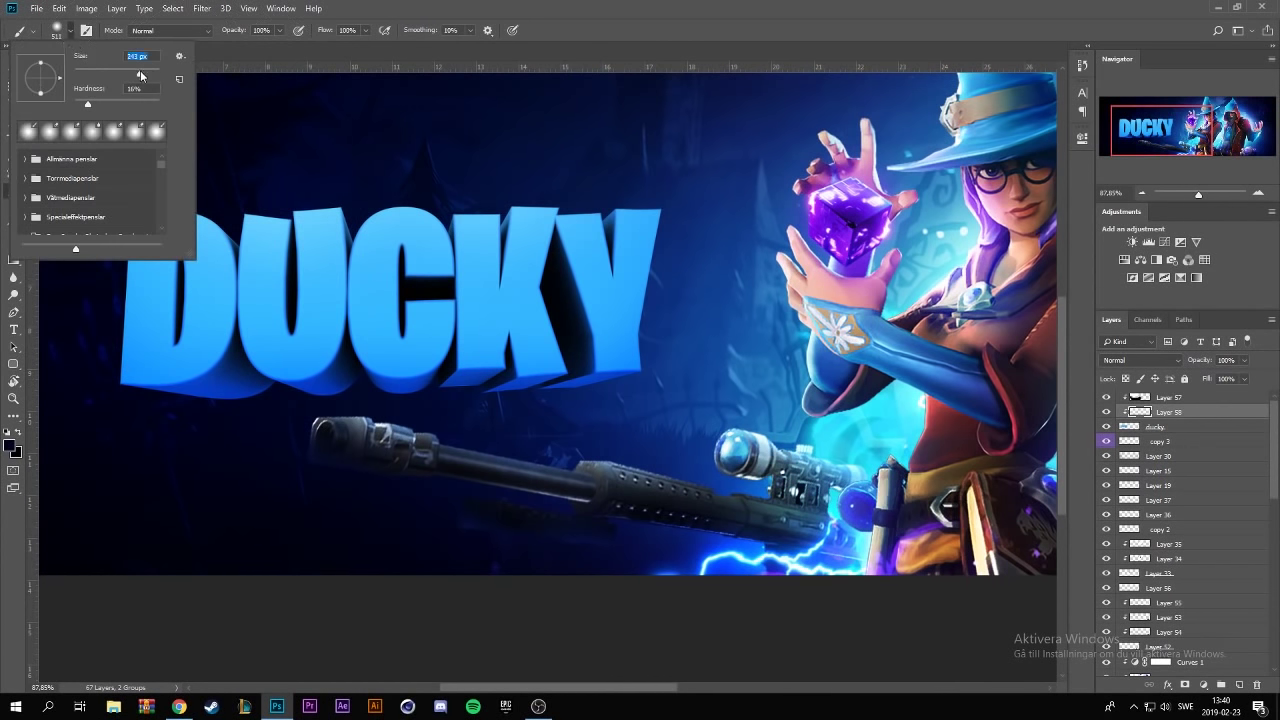
left_click(256, 454)
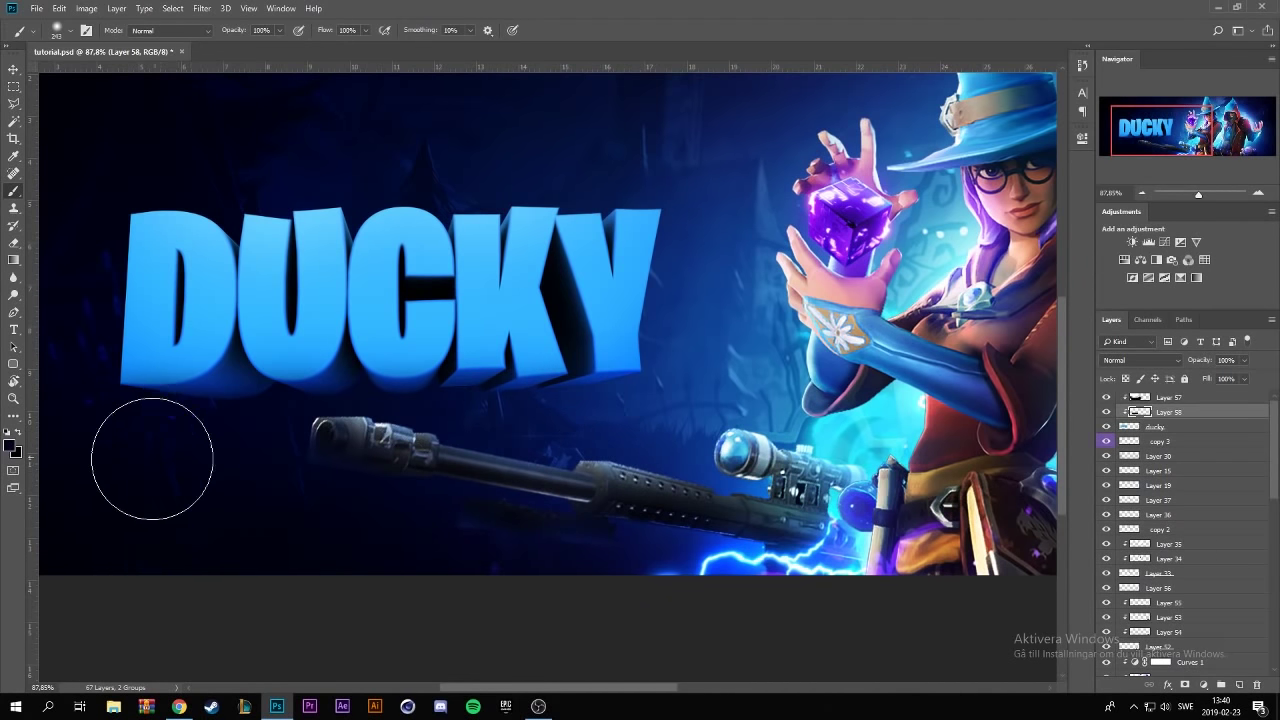
scroll(250, 470, "down", 1, "alt")
scroll(368, 498, "down", 4, "alt")
scroll(548, 377, "up", 3)
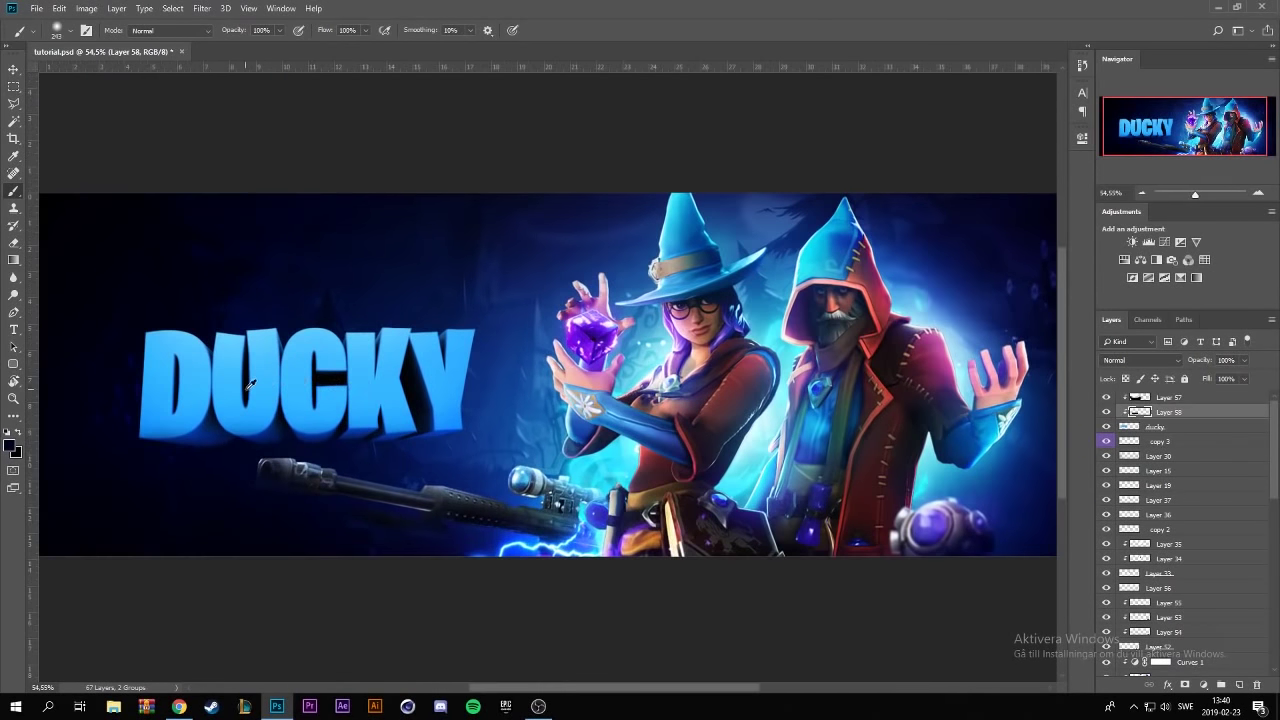
- Blend Layer 58 in Hard Light at 77% opacity
left_click(1162, 359)
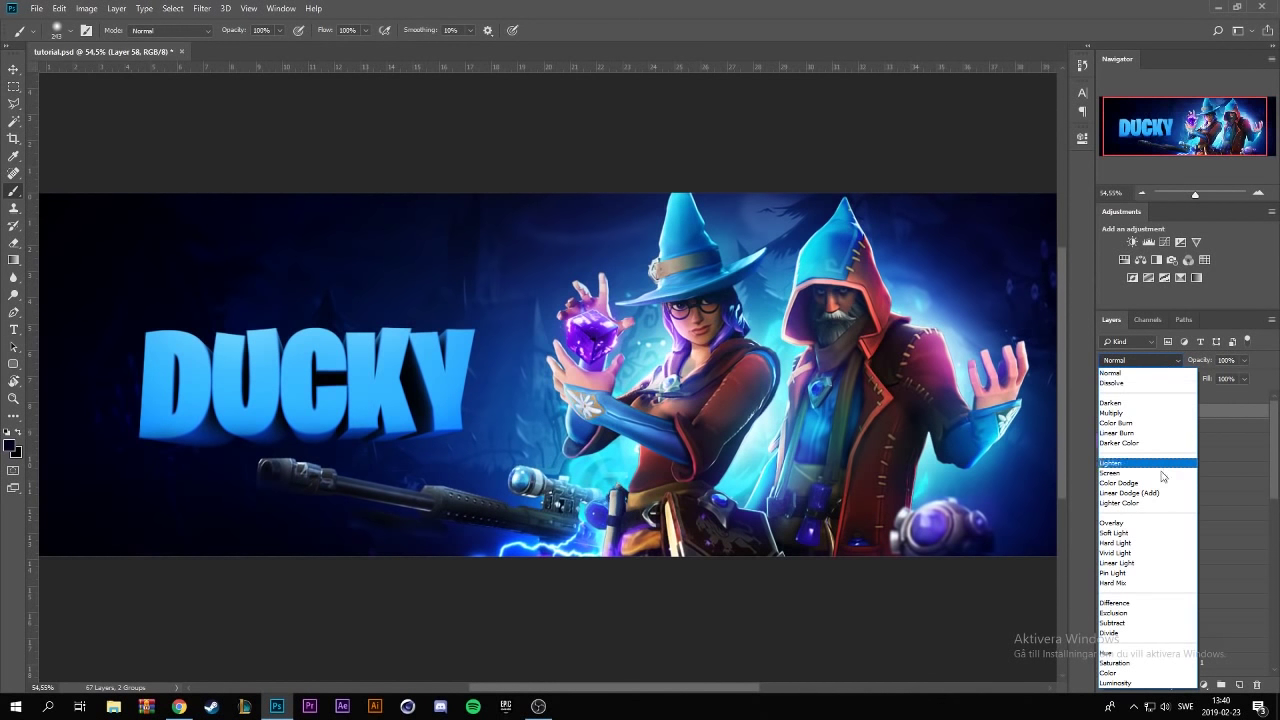
left_click(1153, 543)
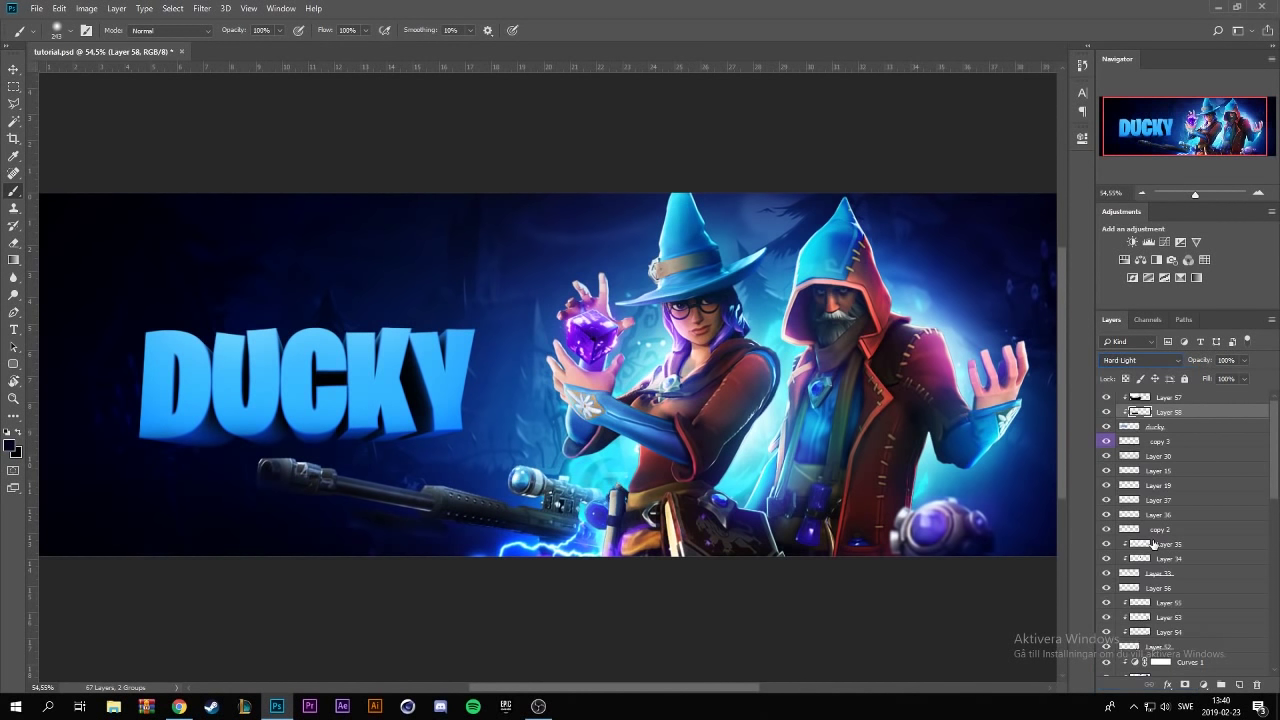
left_click(1245, 361)
mouse_move(1190, 380)
left_mouse_down()
mouse_move(1157, 376)
mouse_move(1236, 379)
left_mouse_up()
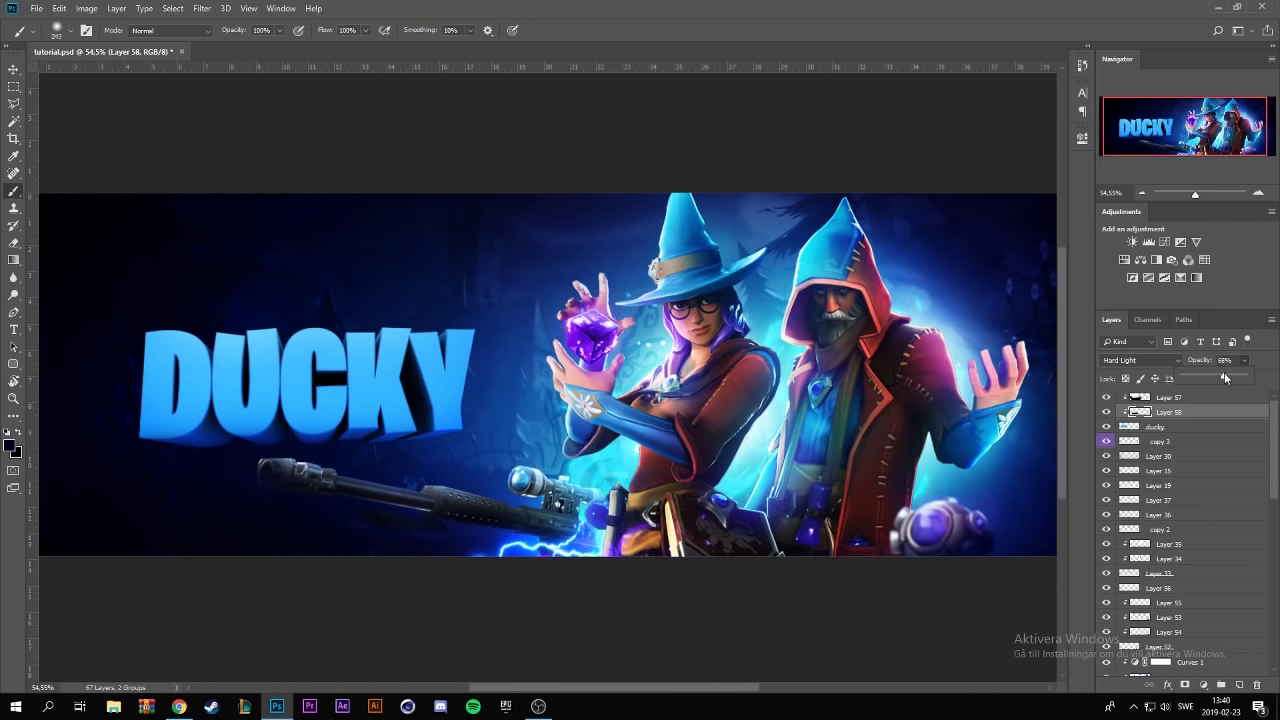
scroll(1053, 410, "up", 1)
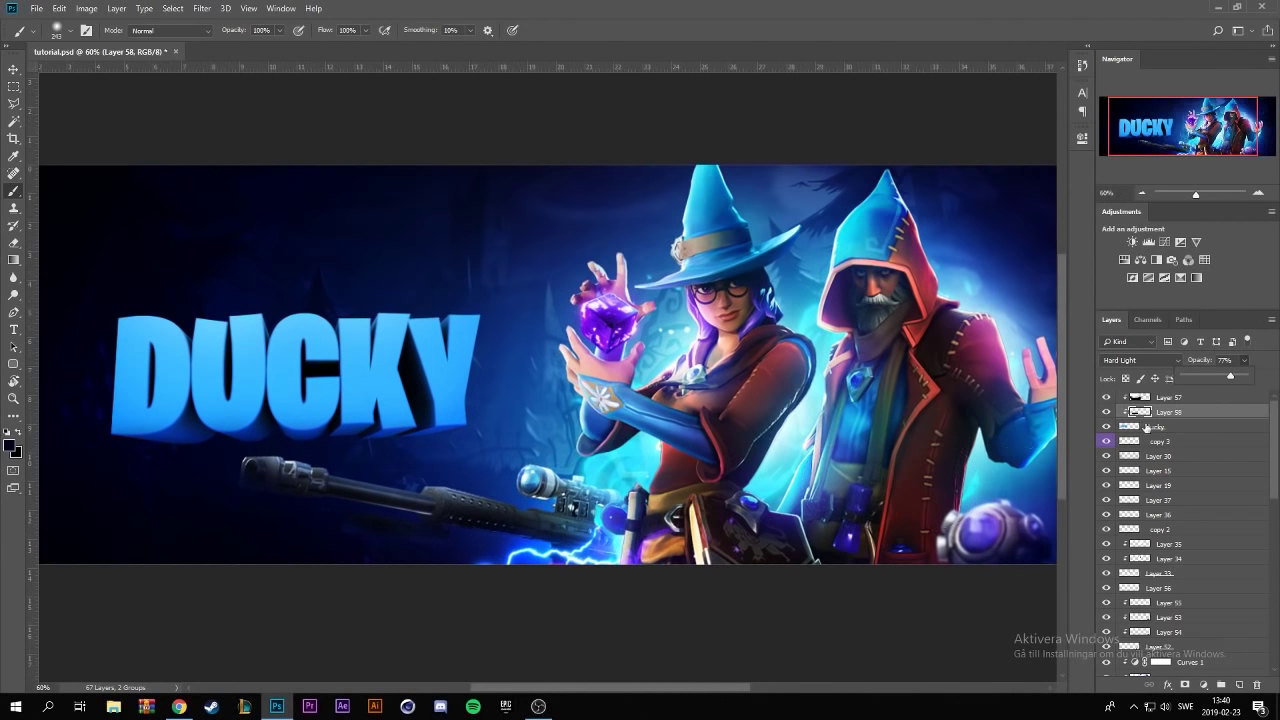
left_click(1193, 398)
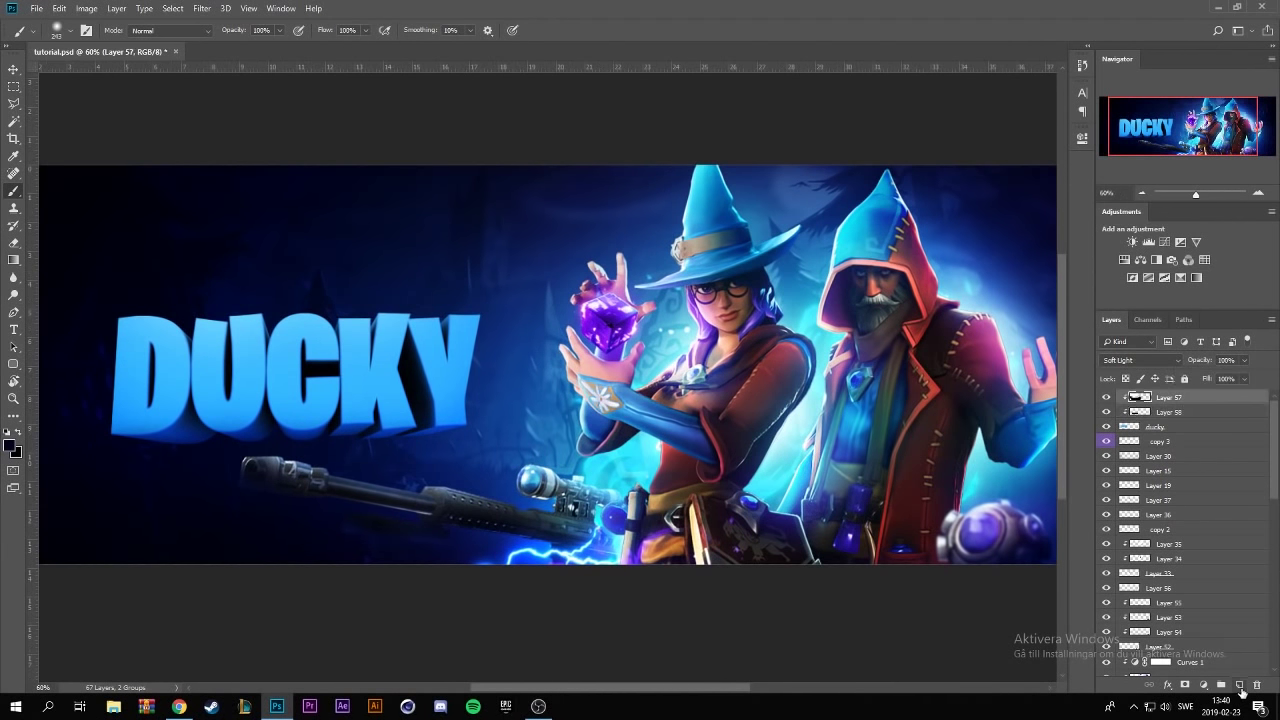
- Add Layer 59 clipped above Layer 57 and paint dark shading on lower DUCKY with a 480 px brush
left_click(1239, 685)
right_click(1198, 398)
left_click(1060, 382)
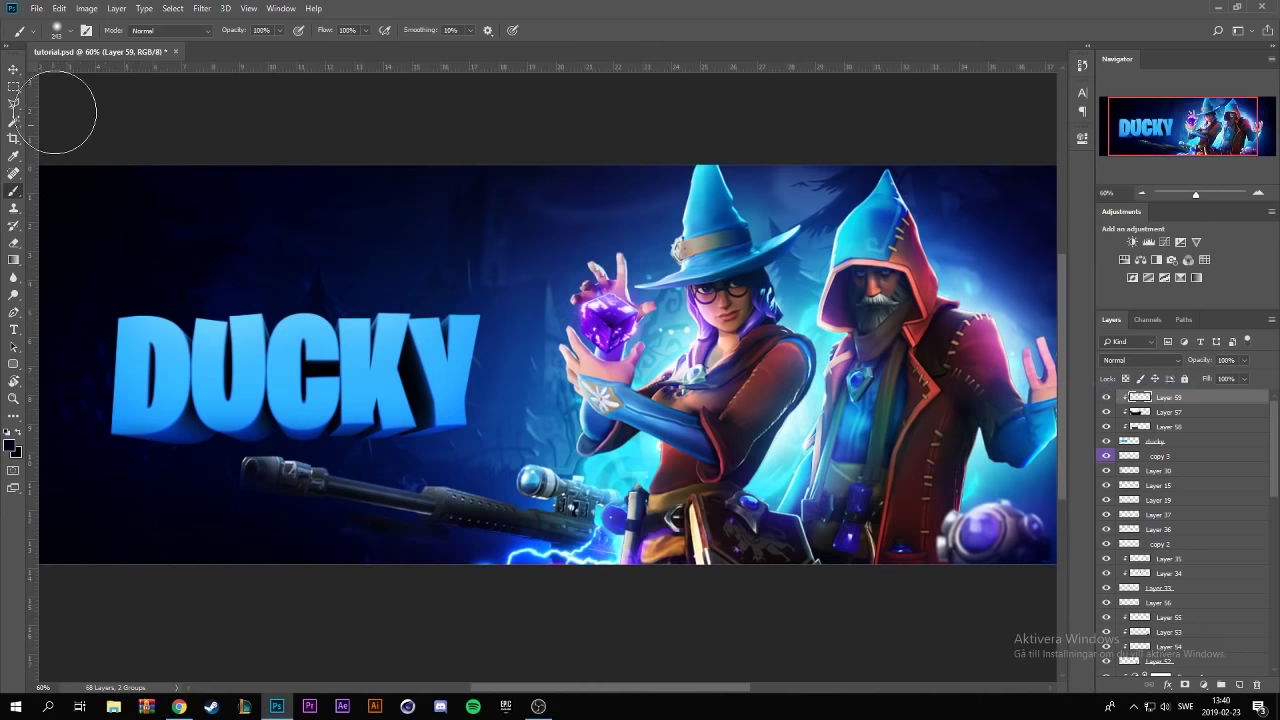
left_click(66, 31)
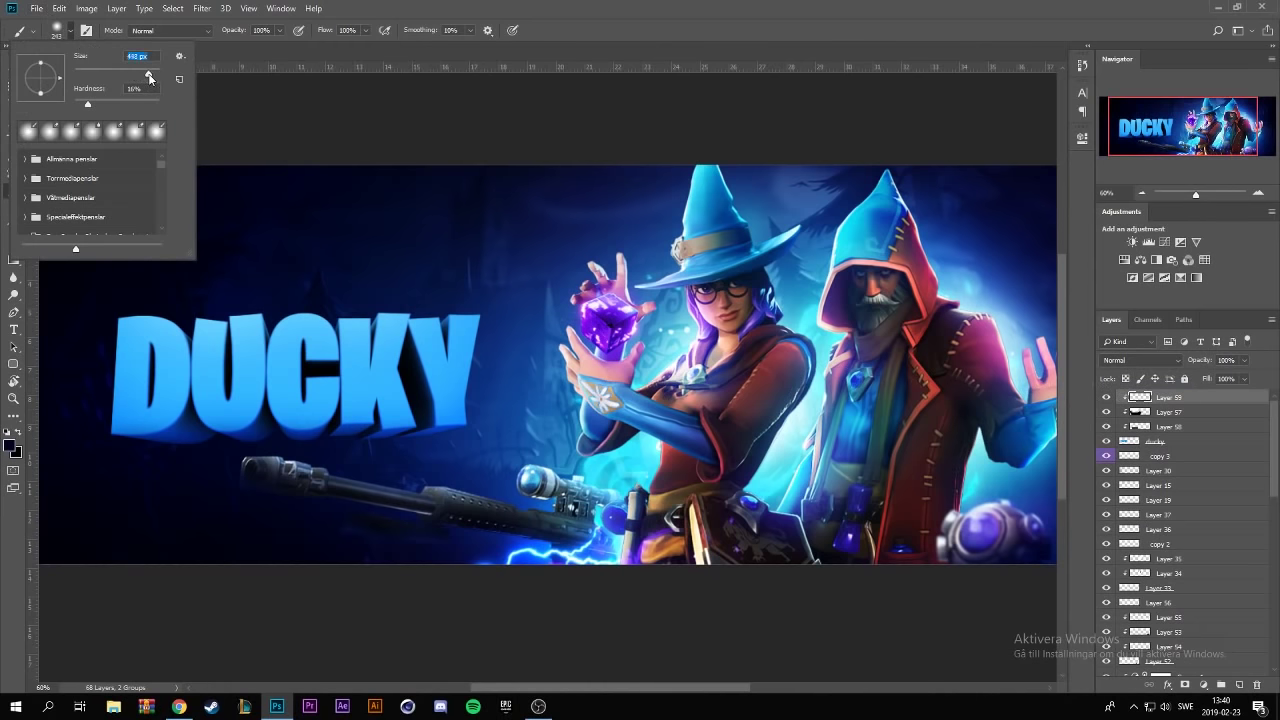
left_click_drag(148, 73, 146, 73)
left_click(160, 458)
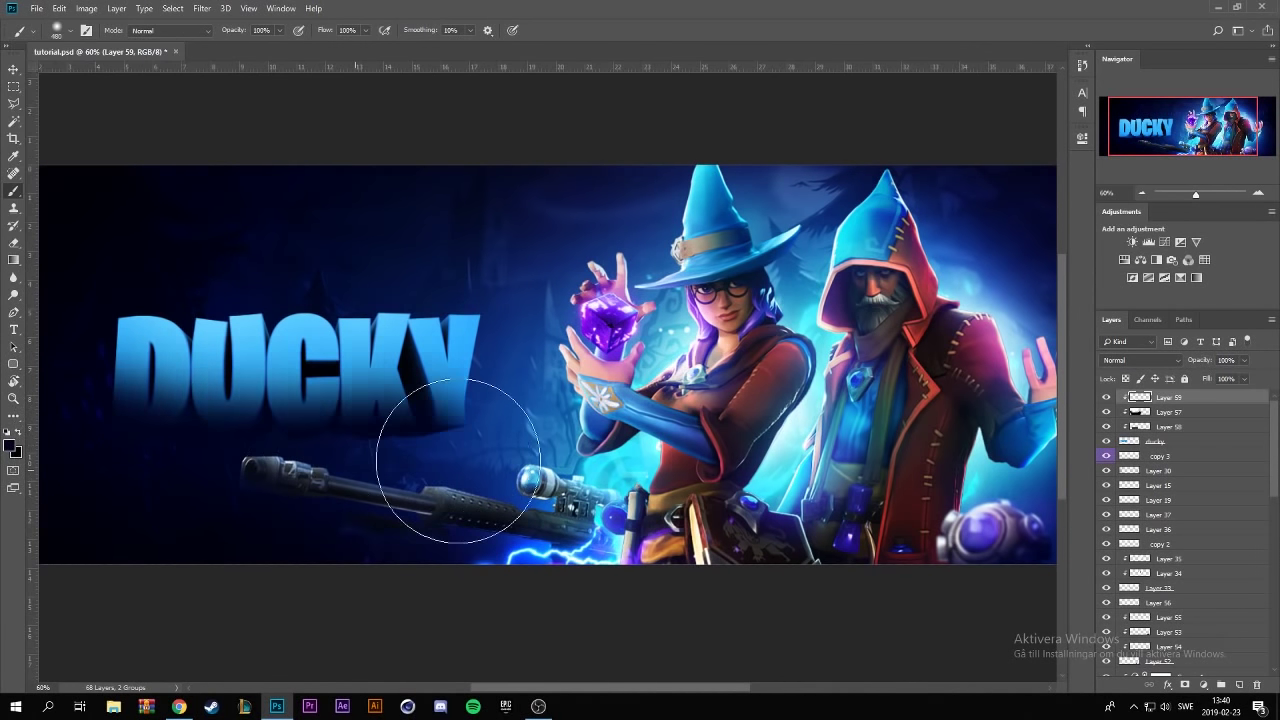
left_click_drag(458, 461, 530, 415)
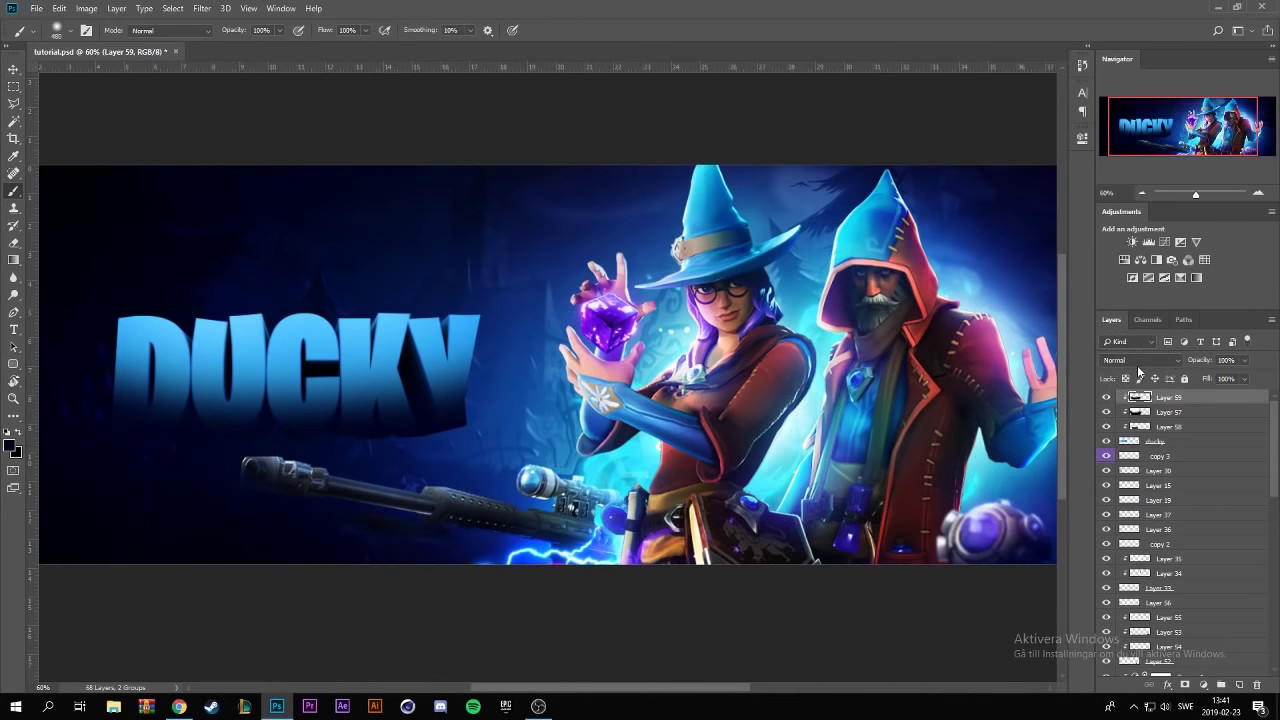
- Blend Layer 59 in Soft Light and set the eraser to 306 px
left_click(1140, 360)
left_click(1130, 540)
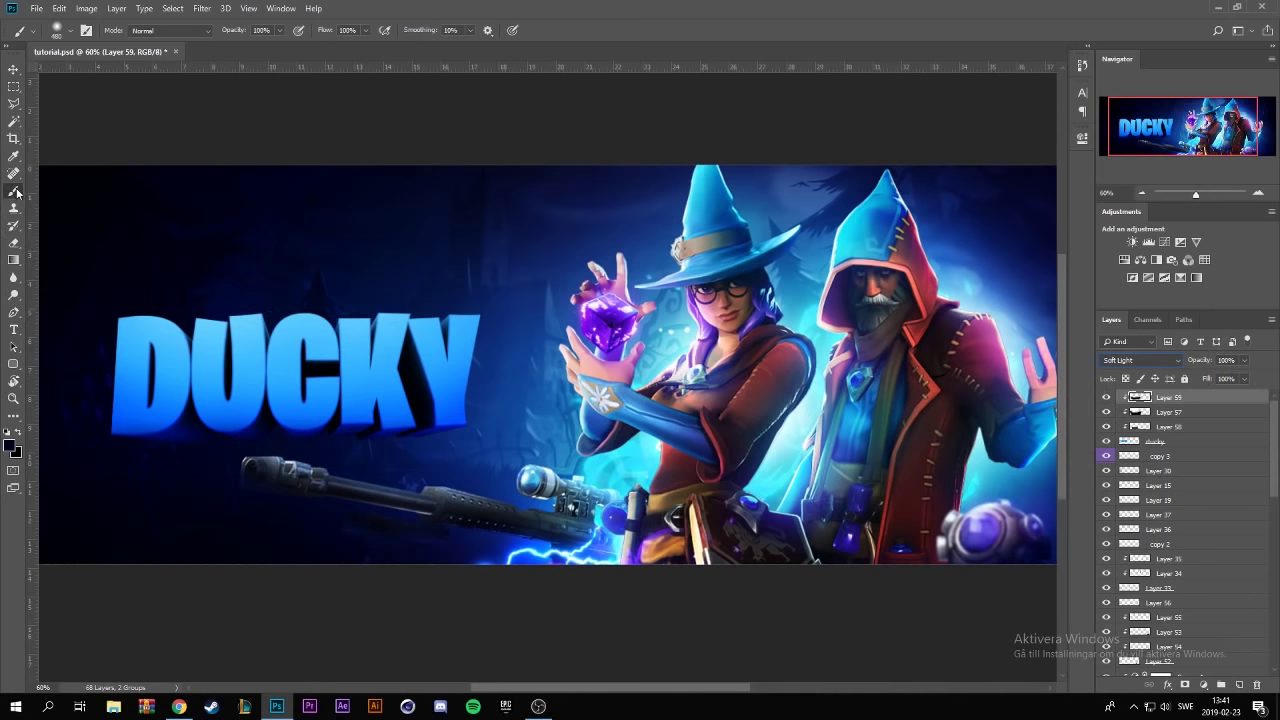
left_click(13, 243)
left_click(62, 32)
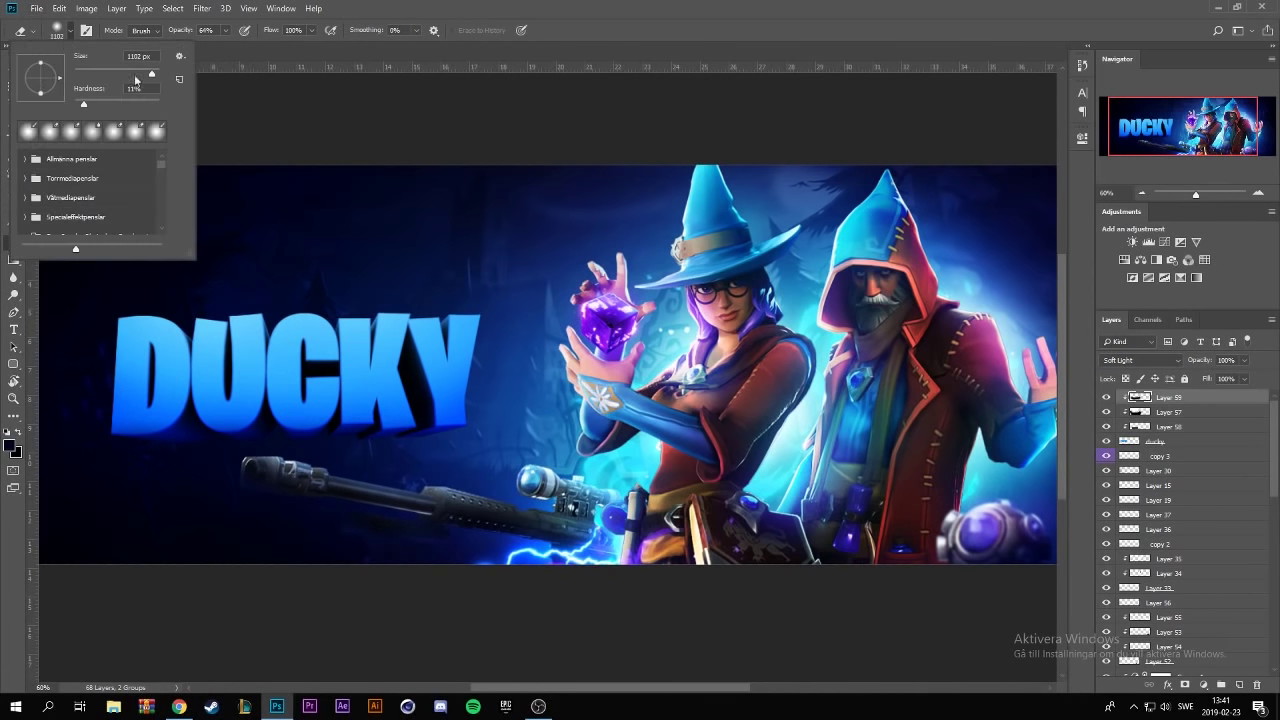
left_click_drag(143, 75, 118, 75)
left_click(366, 471)
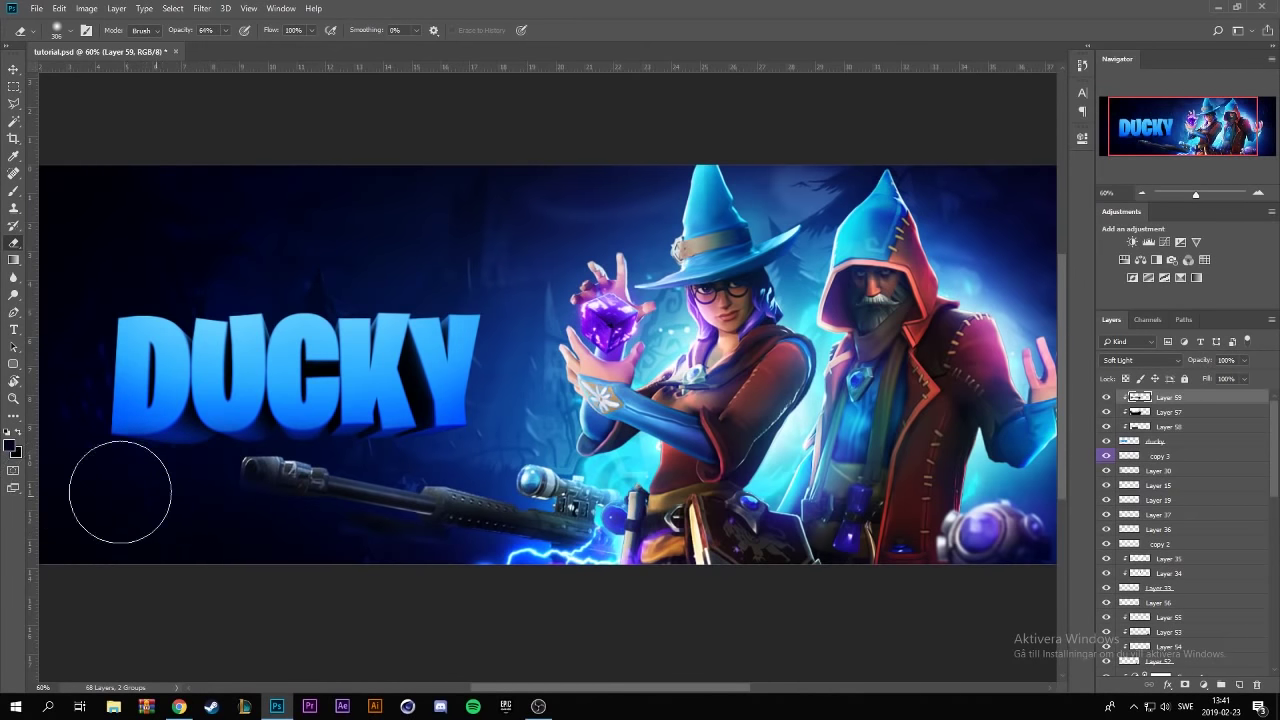
- Toggle Layer 59's visibility to compare its shading on the DUCKY title
left_click(1106, 397)
left_click(1106, 397)
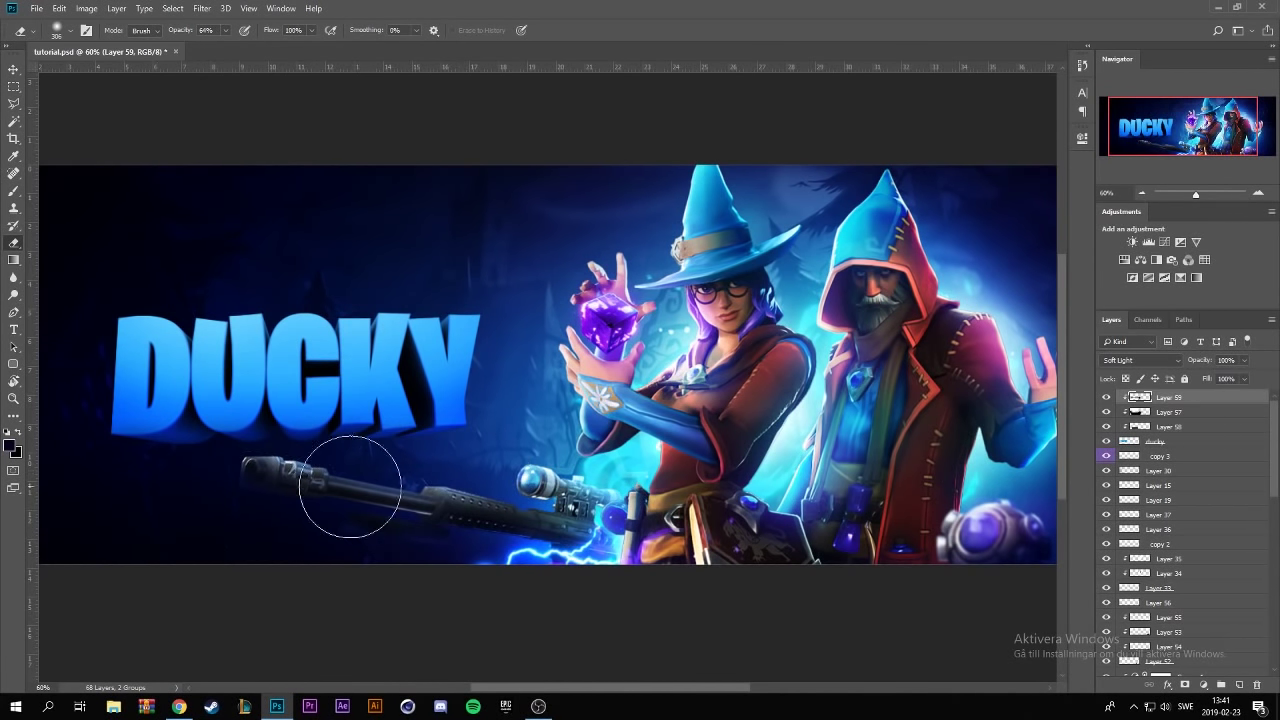
left_click(1106, 397)
scroll(282, 340, "up", 1)
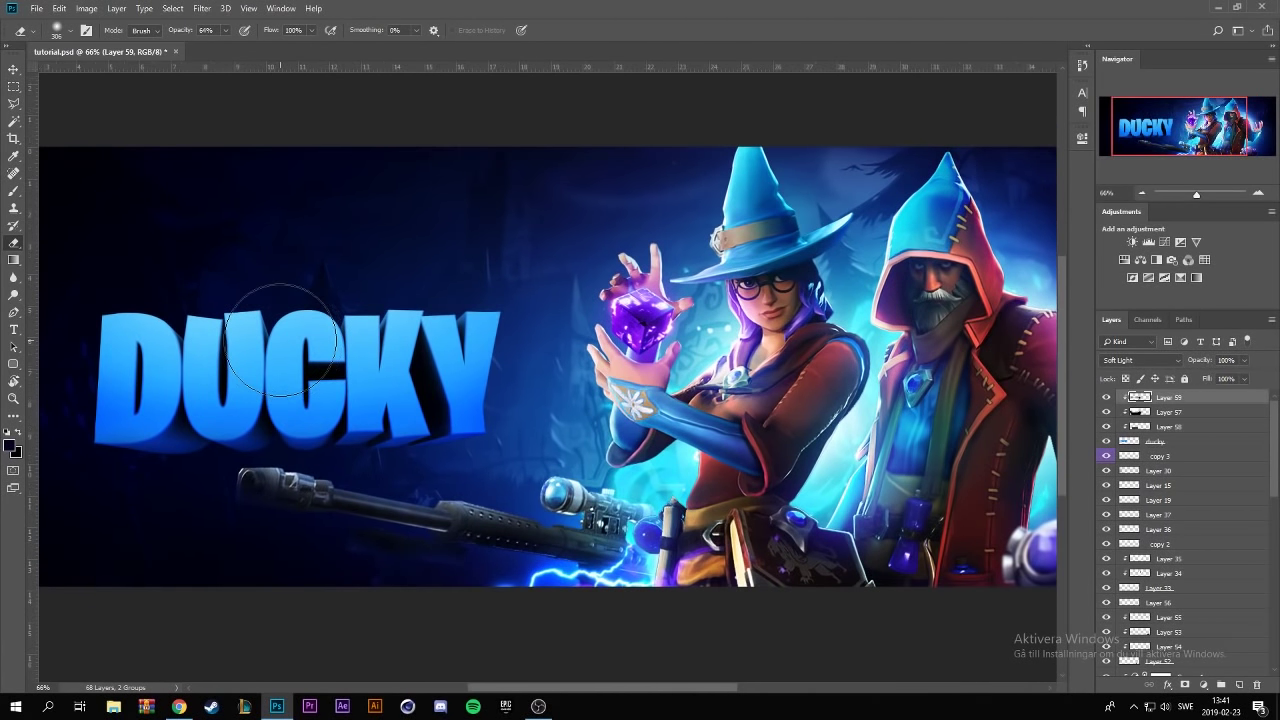
scroll(282, 340, "up", 1)
scroll(300, 380, "down", 1)
scroll(343, 429, "down", 1)
scroll(270, 365, "up", 2)
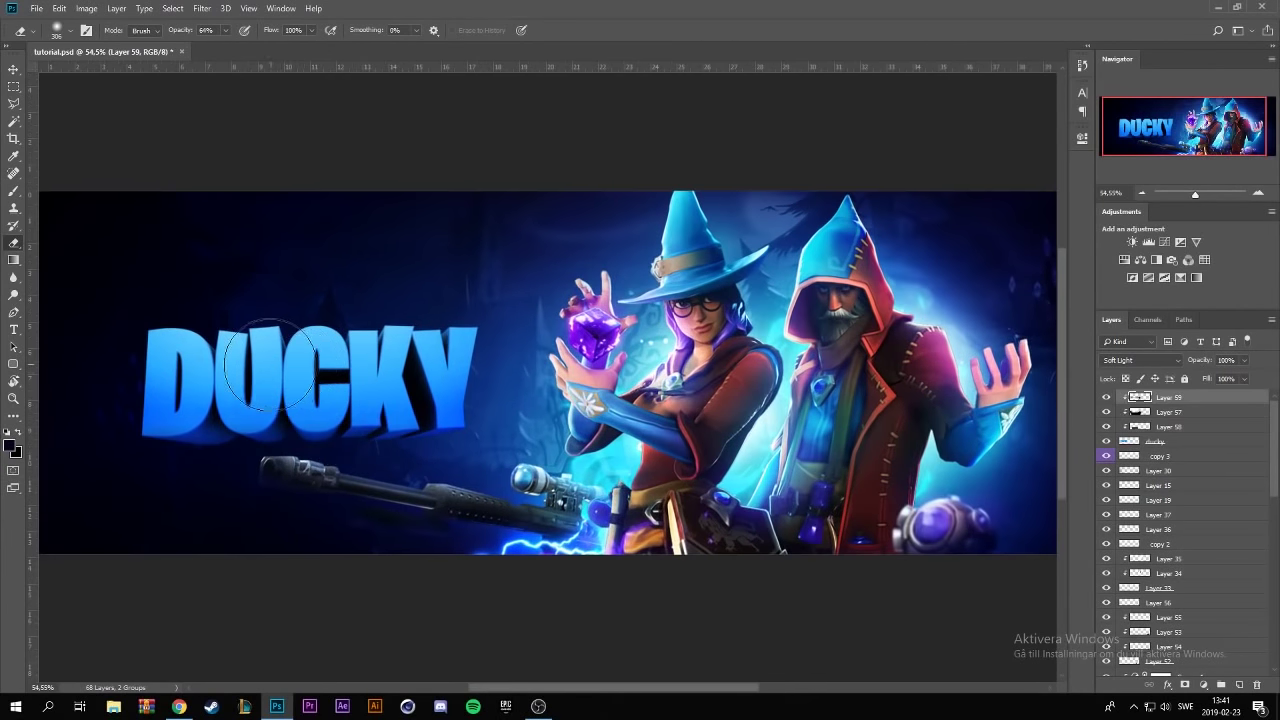
scroll(270, 365, "up", 1)
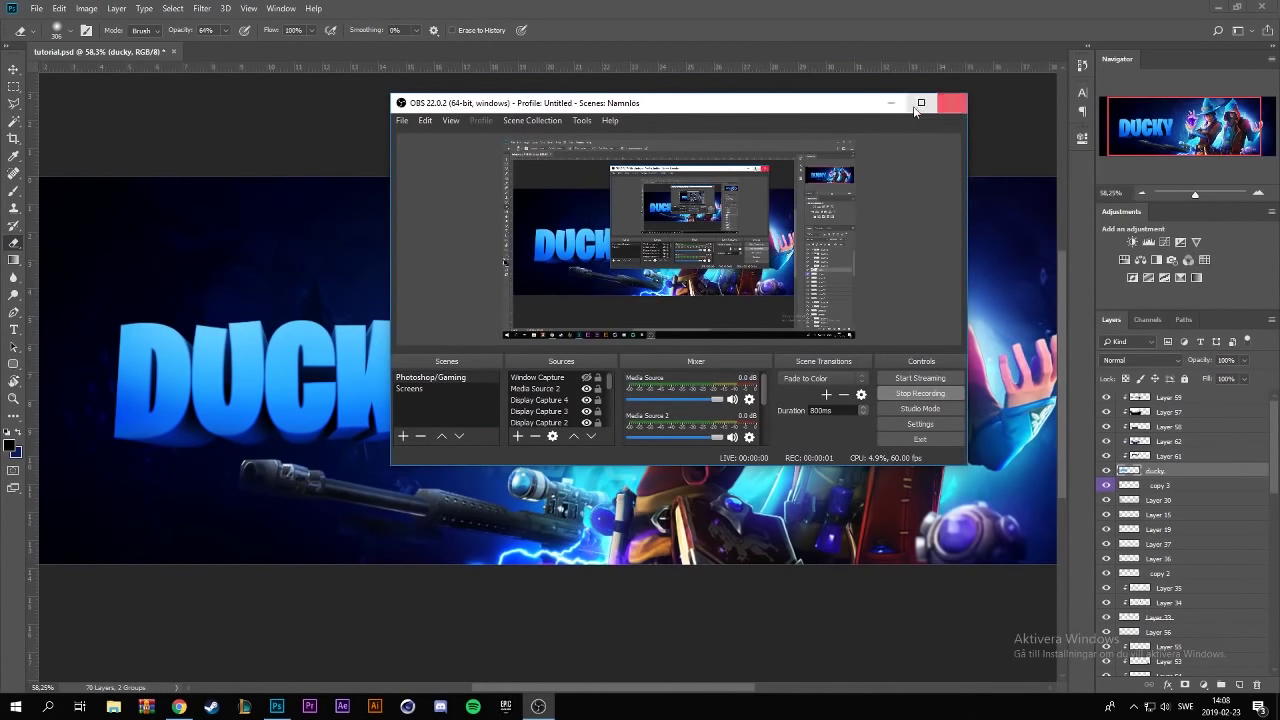
- Add a new layer above ducky and draw a closed curved path beneath the DUCKY letters
left_click(891, 102)
left_click(1239, 685)
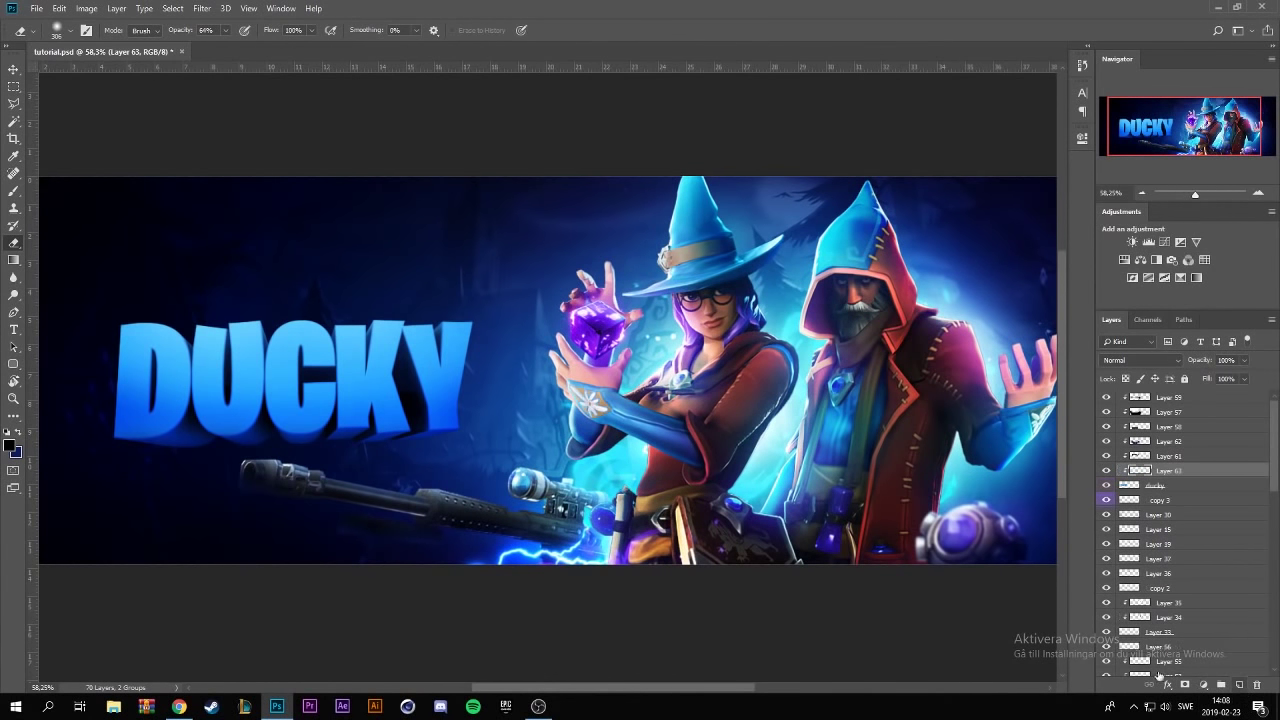
left_click(14, 312)
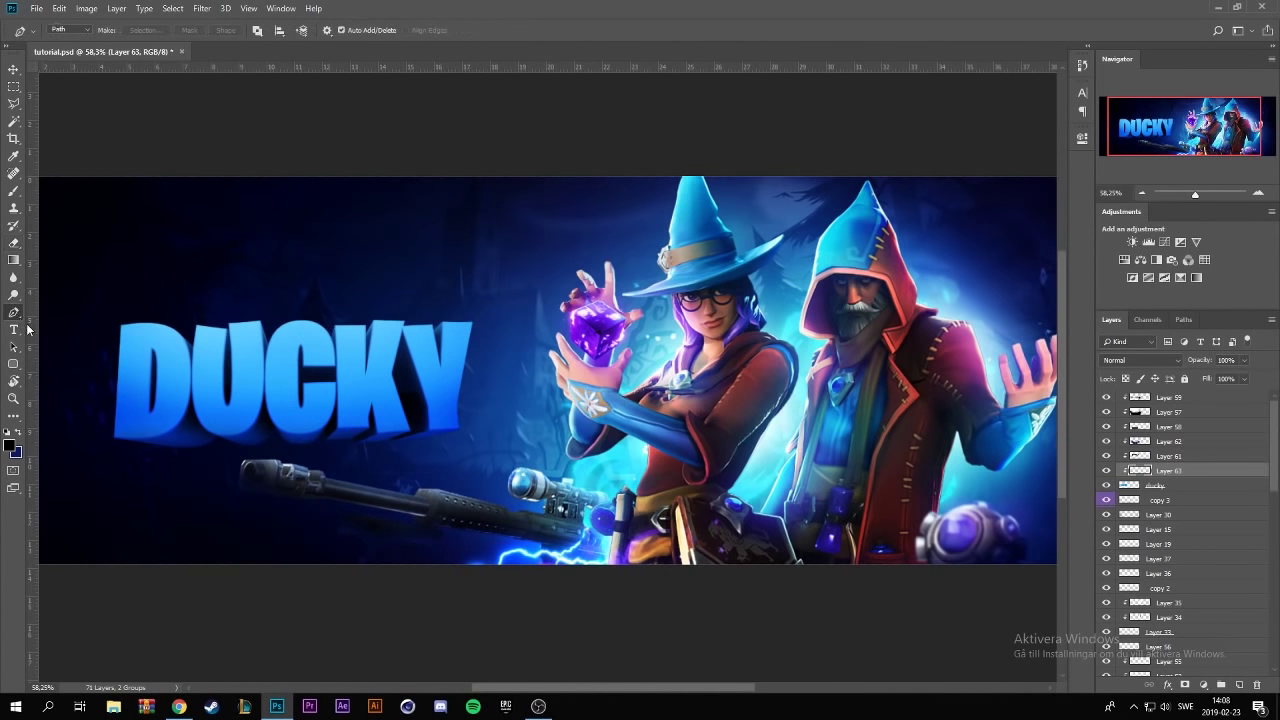
left_click(77, 414)
left_click_drag(178, 365, 418, 398)
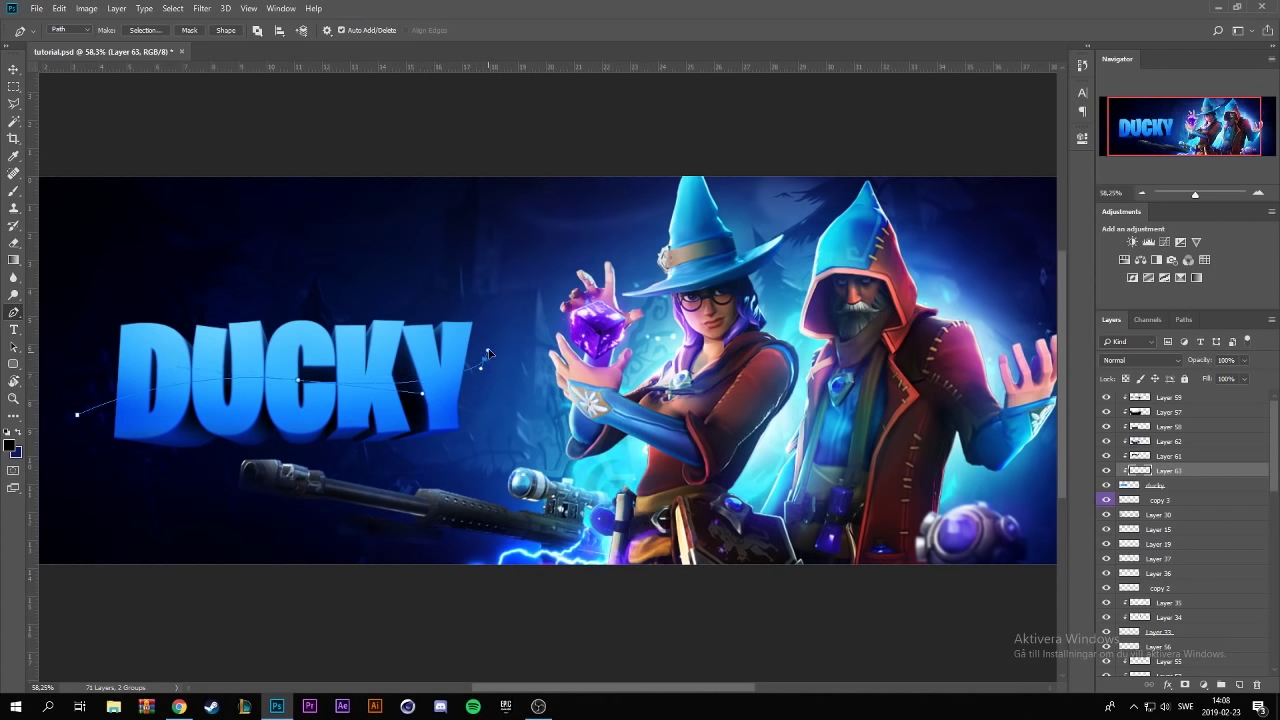
left_click(476, 455)
left_click(122, 465)
left_click(78, 415)
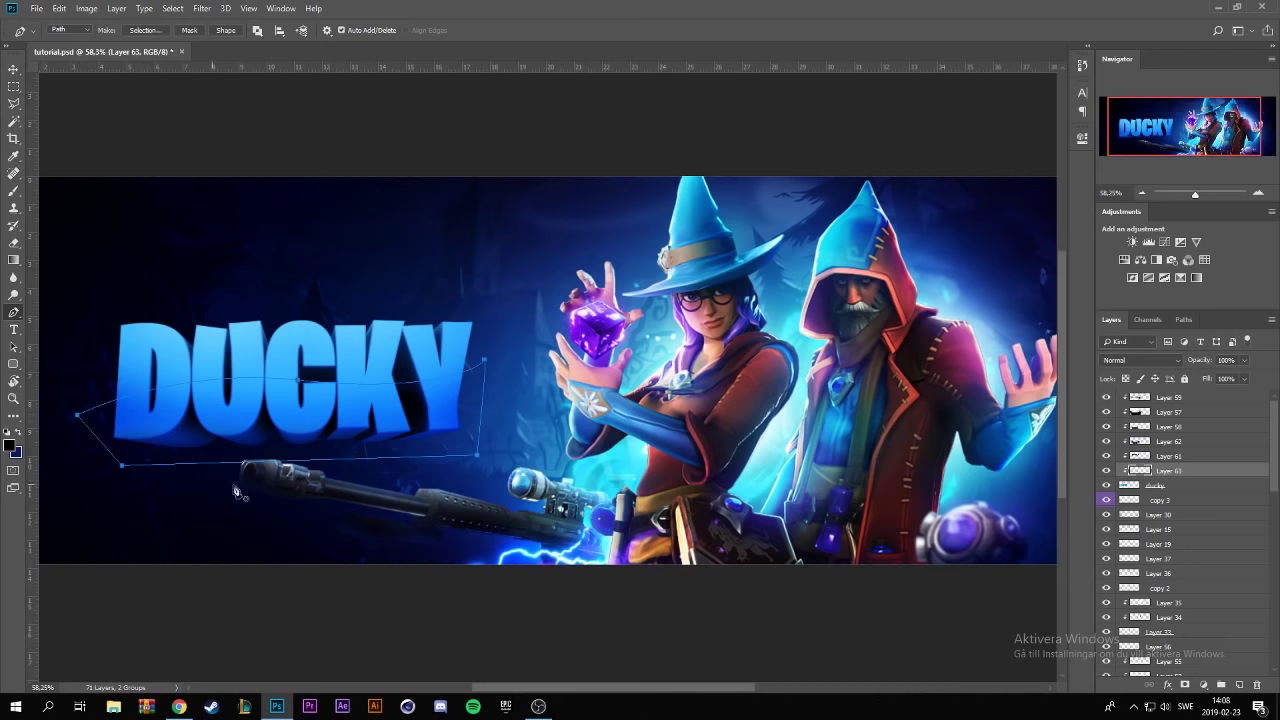
- Fill the path with a custom dark navy colour on Layer 63
right_click(279, 410)
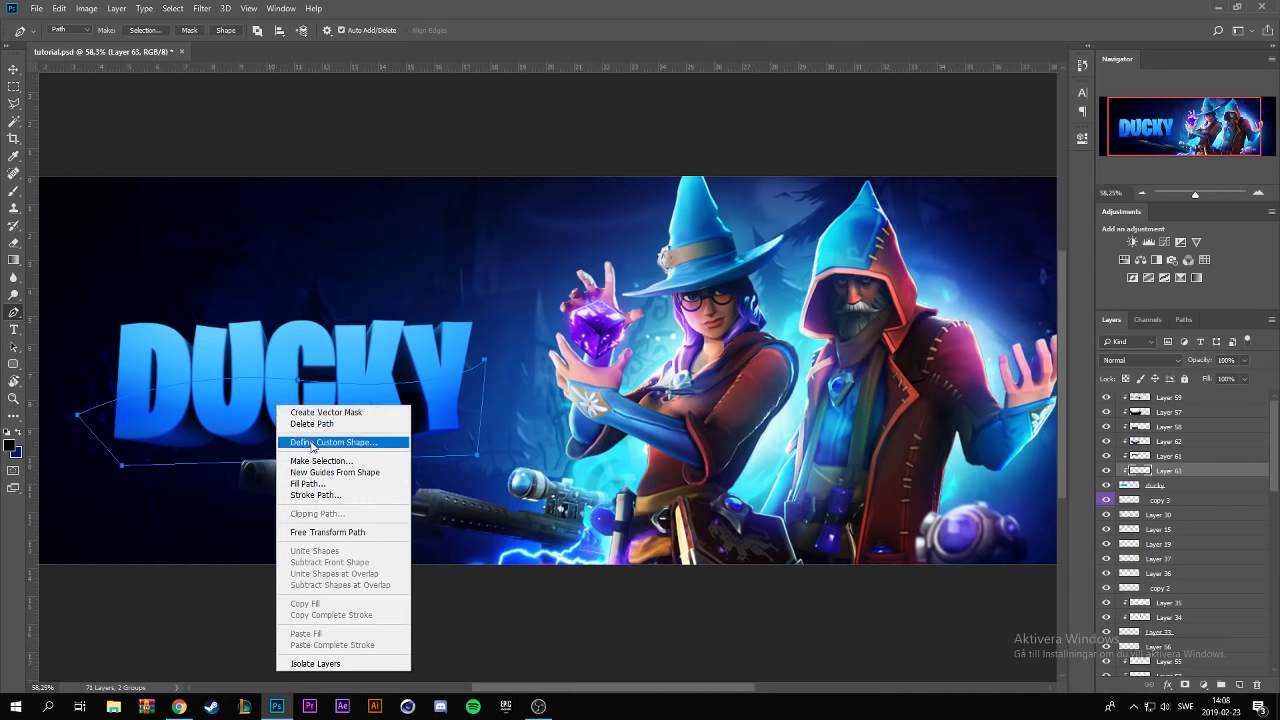
left_click(300, 478)
left_click(1165, 179)
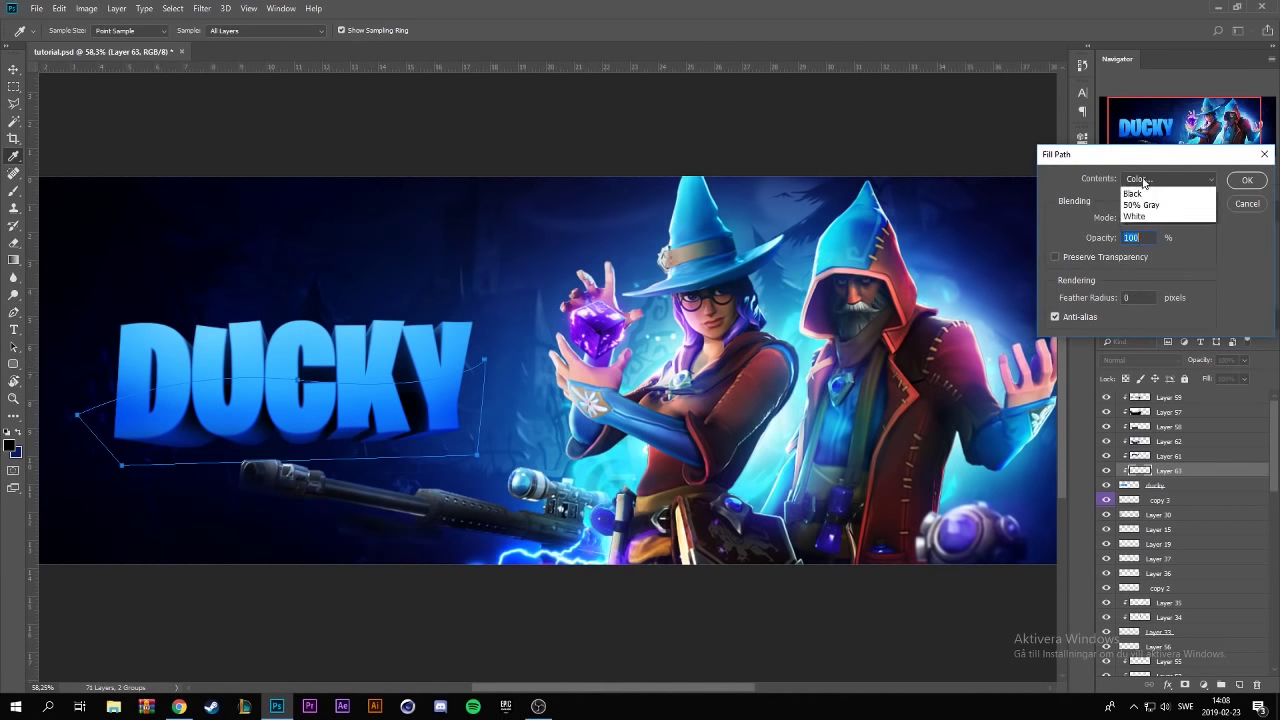
left_click(1157, 218)
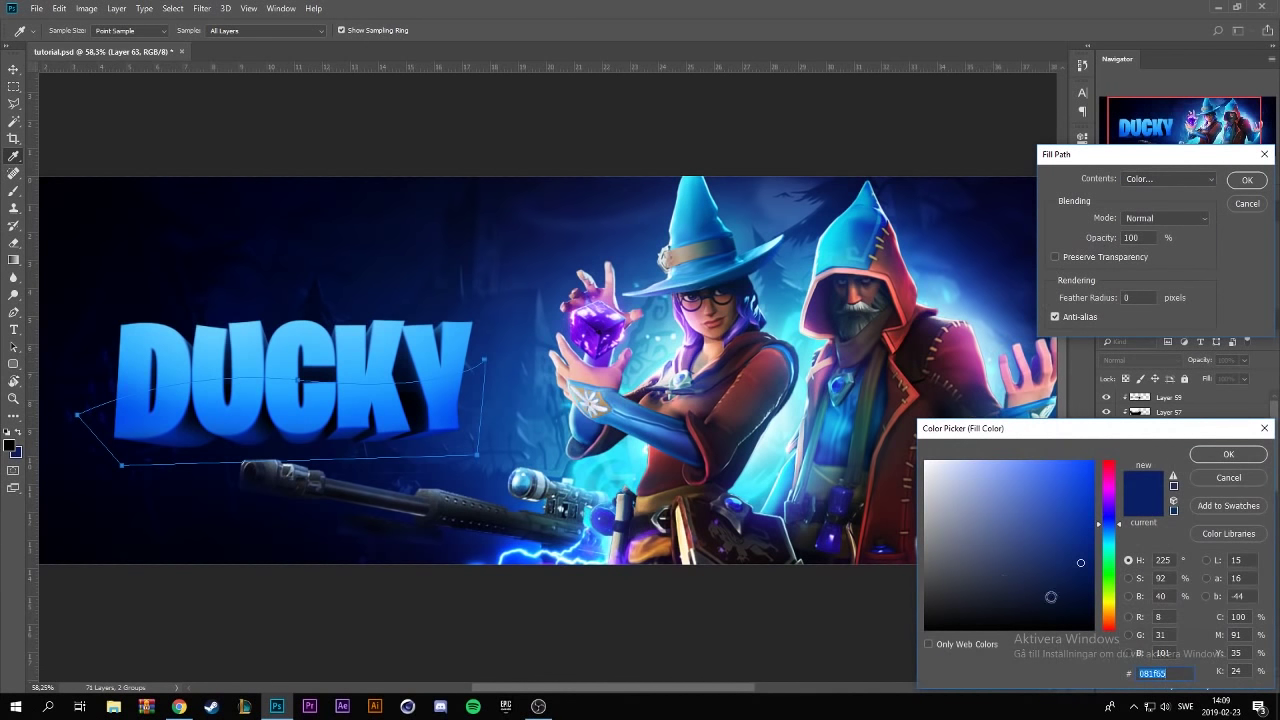
left_click(1250, 456)
left_click(1247, 181)
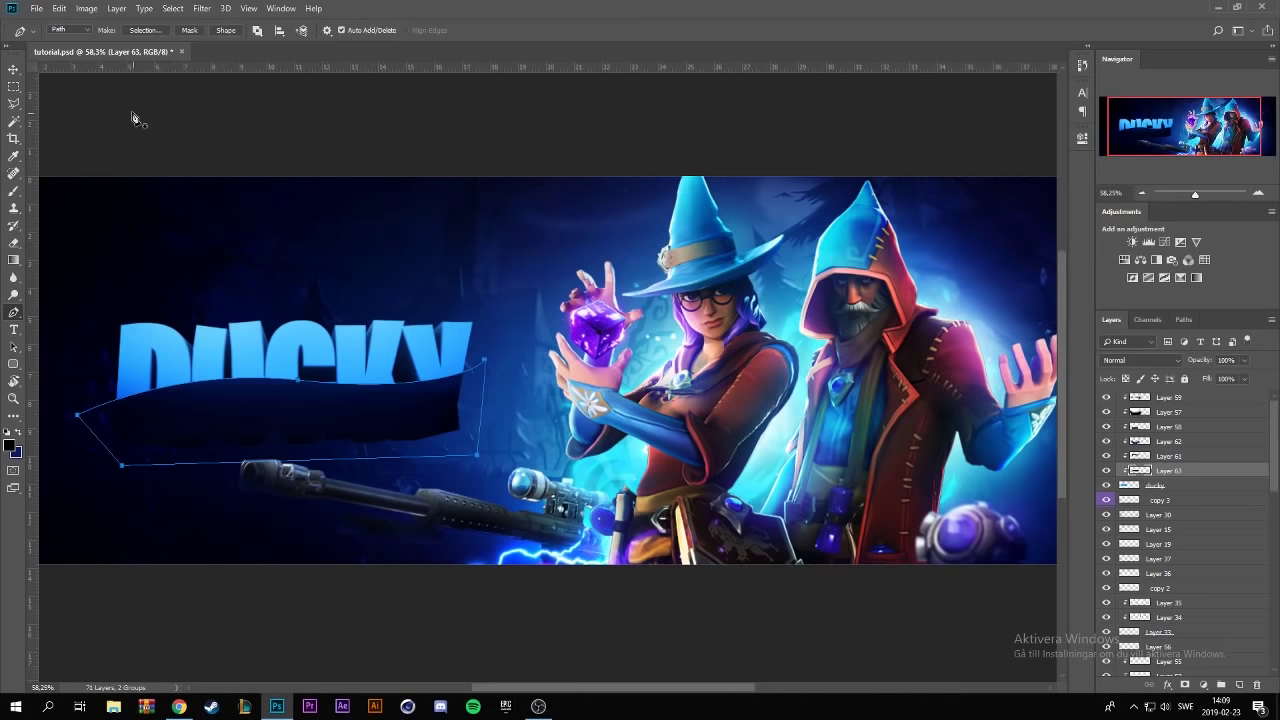
left_click(14, 69)
- Hide the path outline and set Layer 63's blend mode to Hard Light
key("ctrl+h")
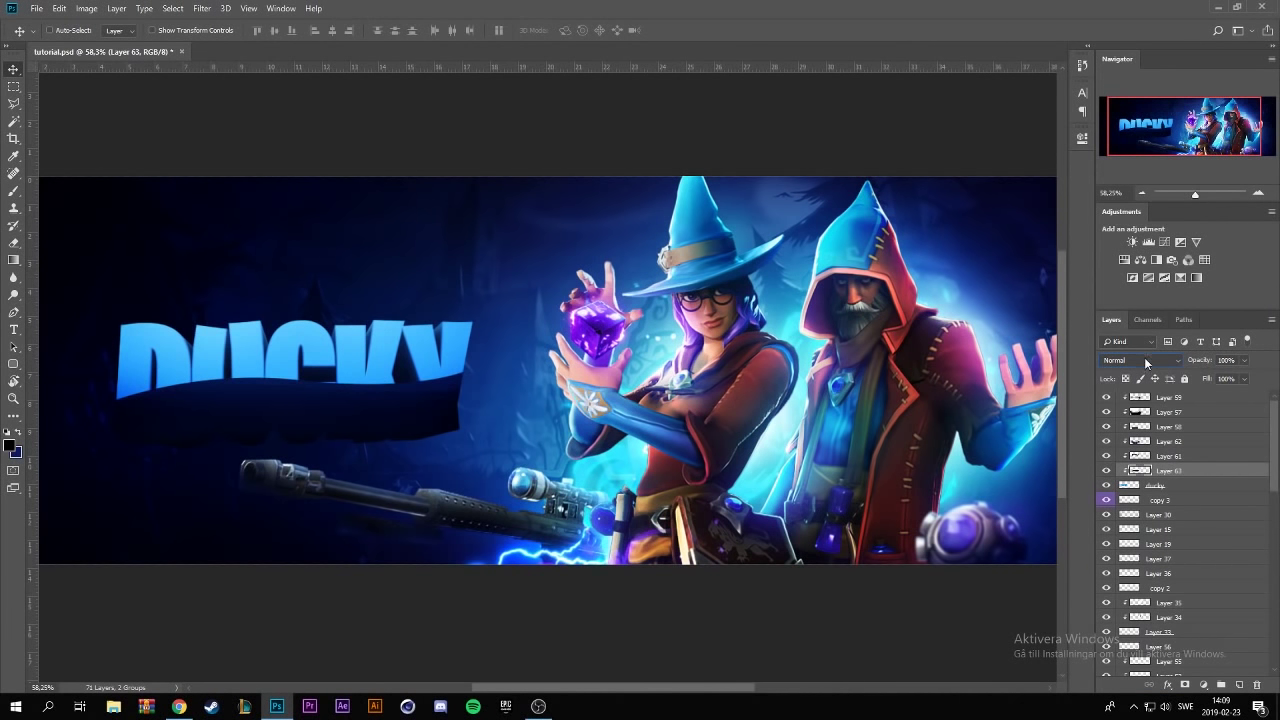
left_click(1144, 359)
left_click(1148, 543)
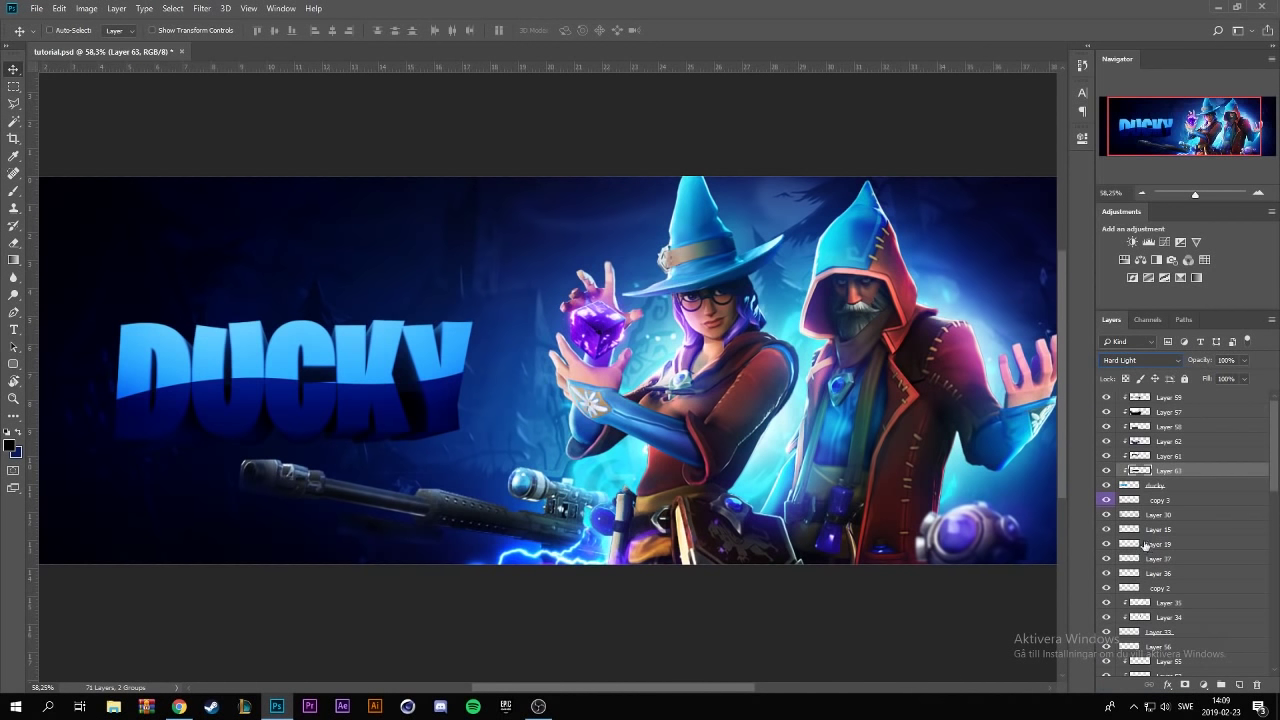
scroll(1140, 357, "up", 1)
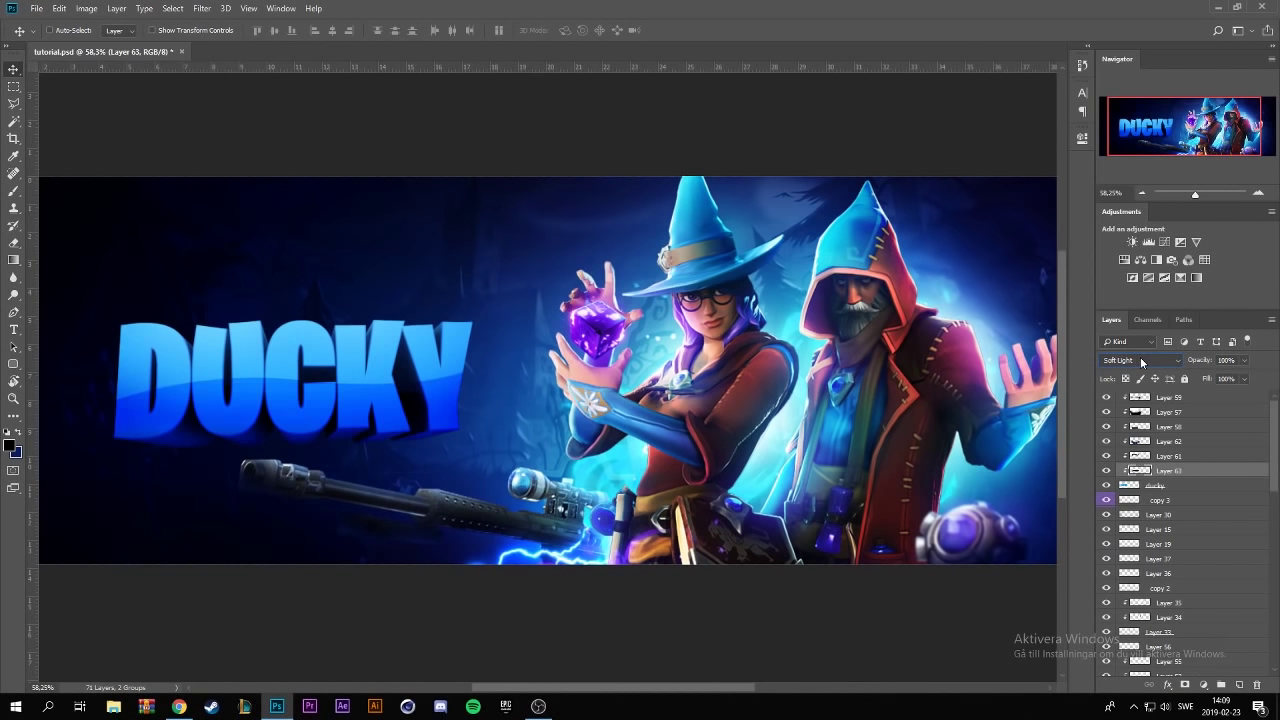
scroll(1140, 357, "down", 1)
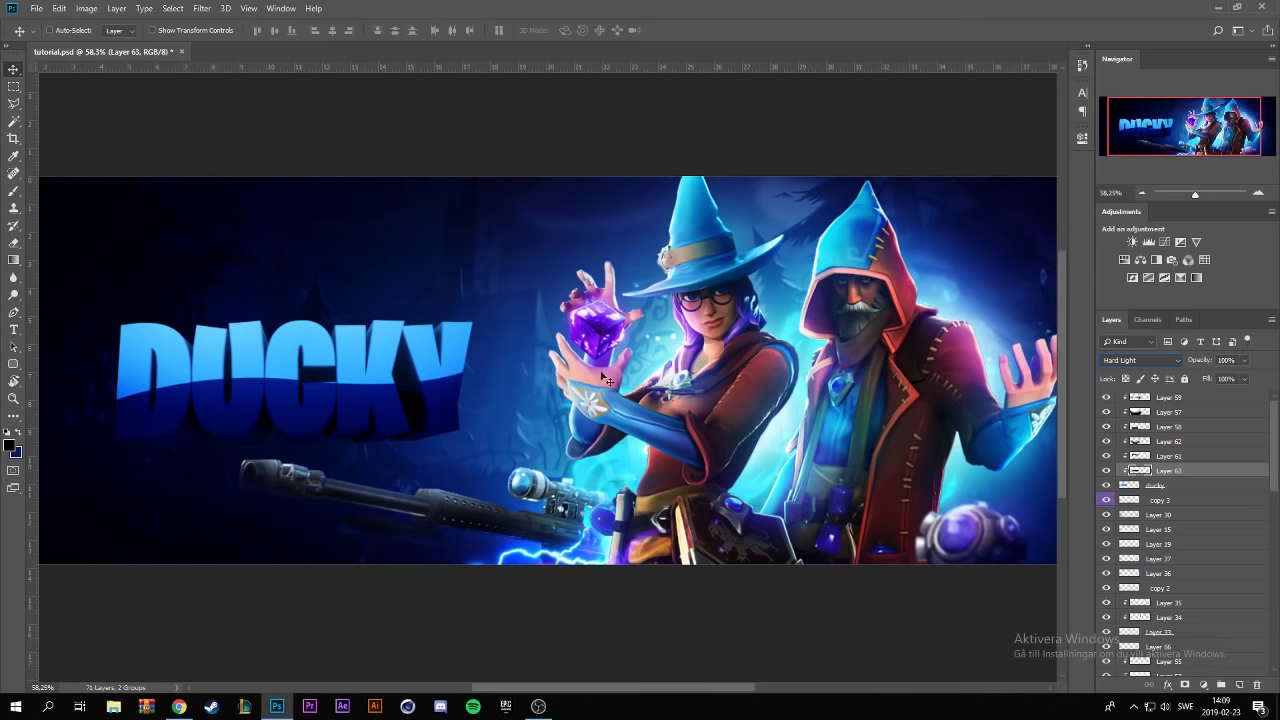
left_click(13, 242)
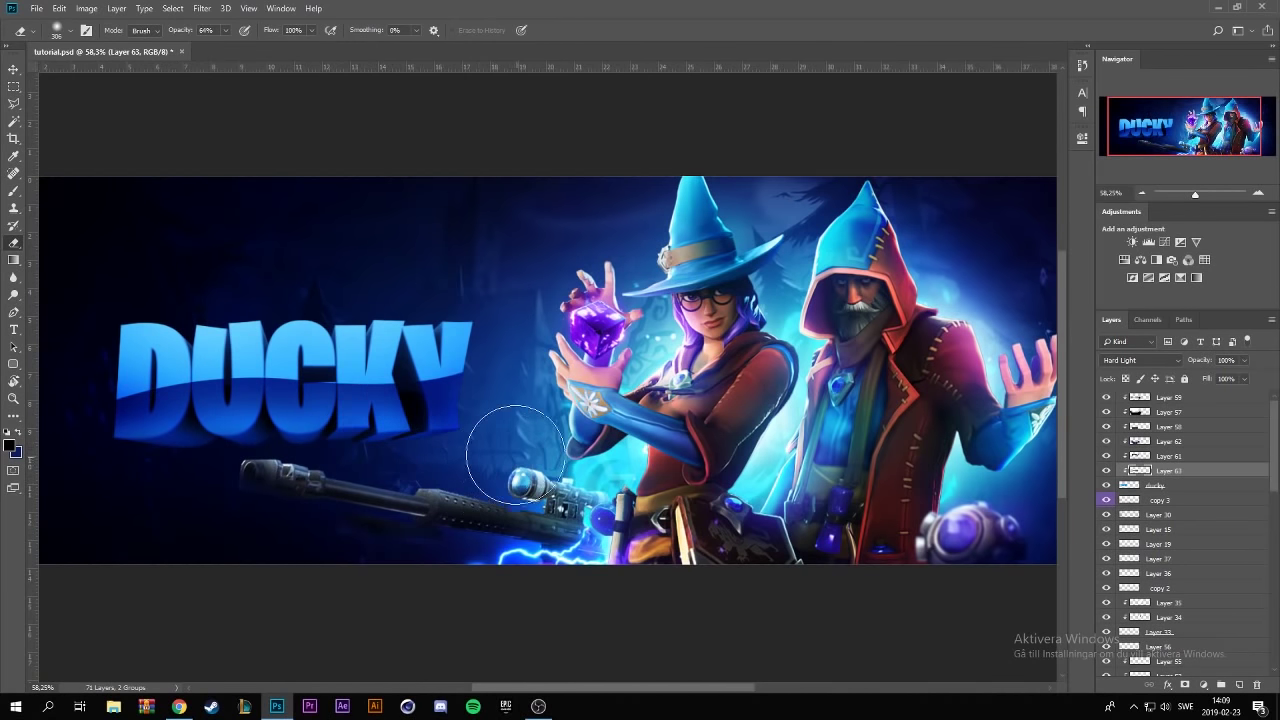
- Lower Layer 63's opacity to 14% and check the result across the banner
left_click(1243, 361)
left_click_drag(1231, 381, 1197, 379)
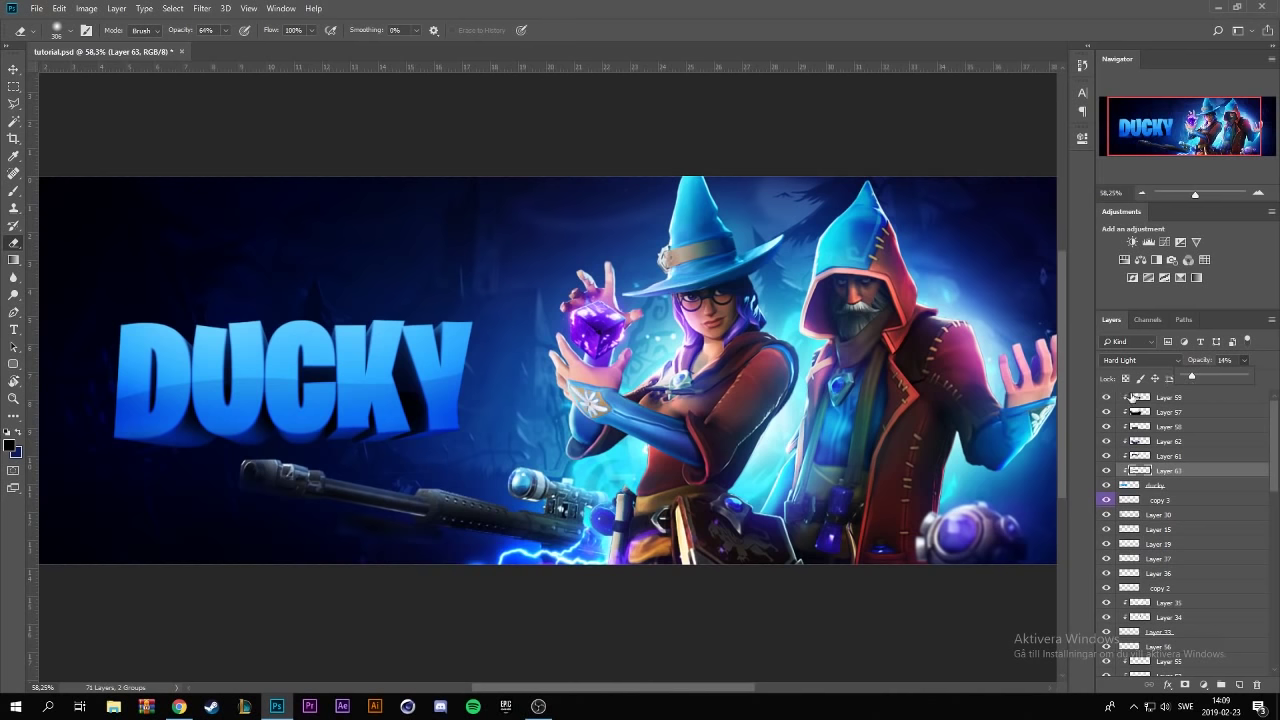
key("ctrl+minus")
key("ctrl+minus")
key("ctrl+minus")
key("ctrl+plus")
key("ctrl+plus")
key("ctrl+plus")
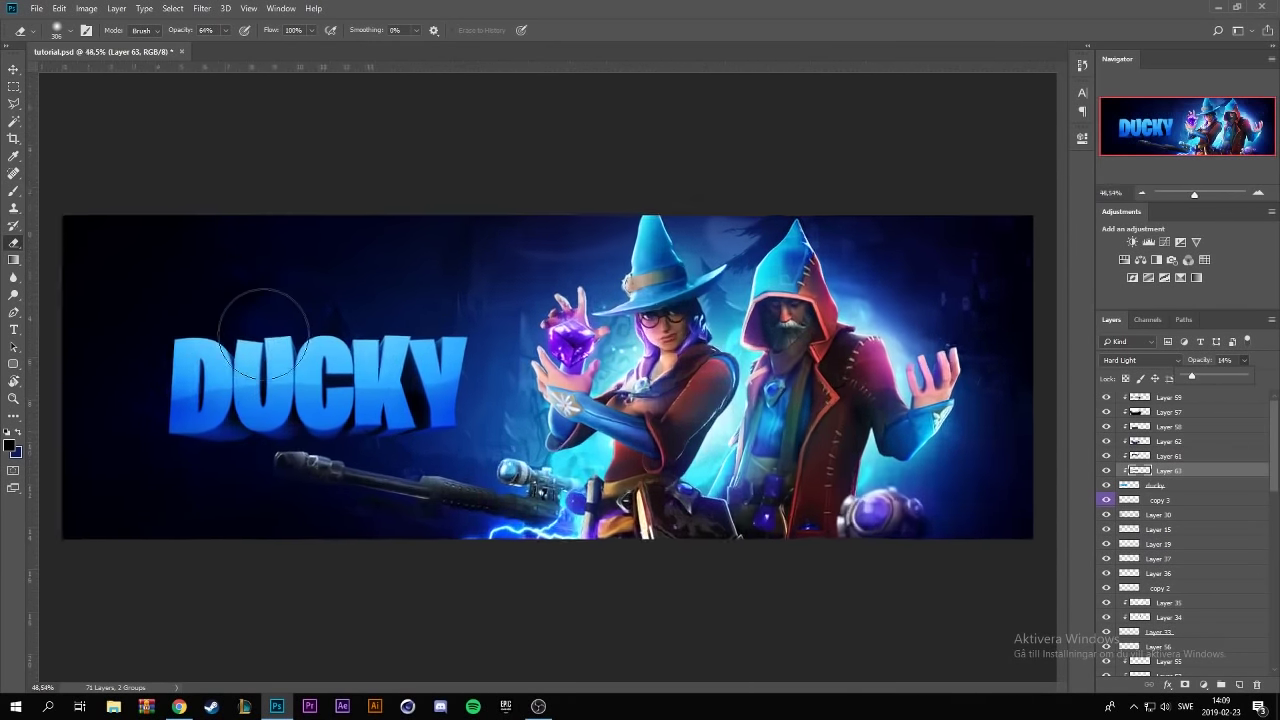
scroll(290, 318, "up", 2)
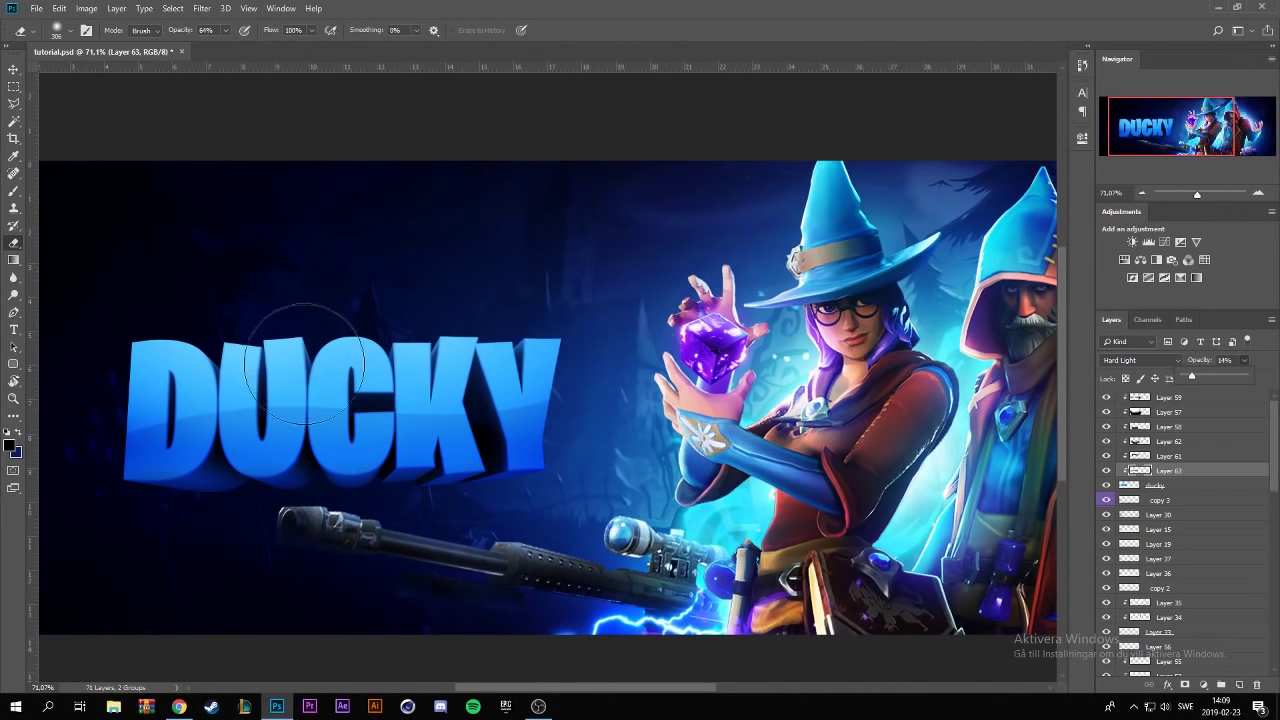
left_click(1199, 489)
- On the ducky layer, make a small triangular Polygonal Lasso selection near the D
left_click(1160, 488)
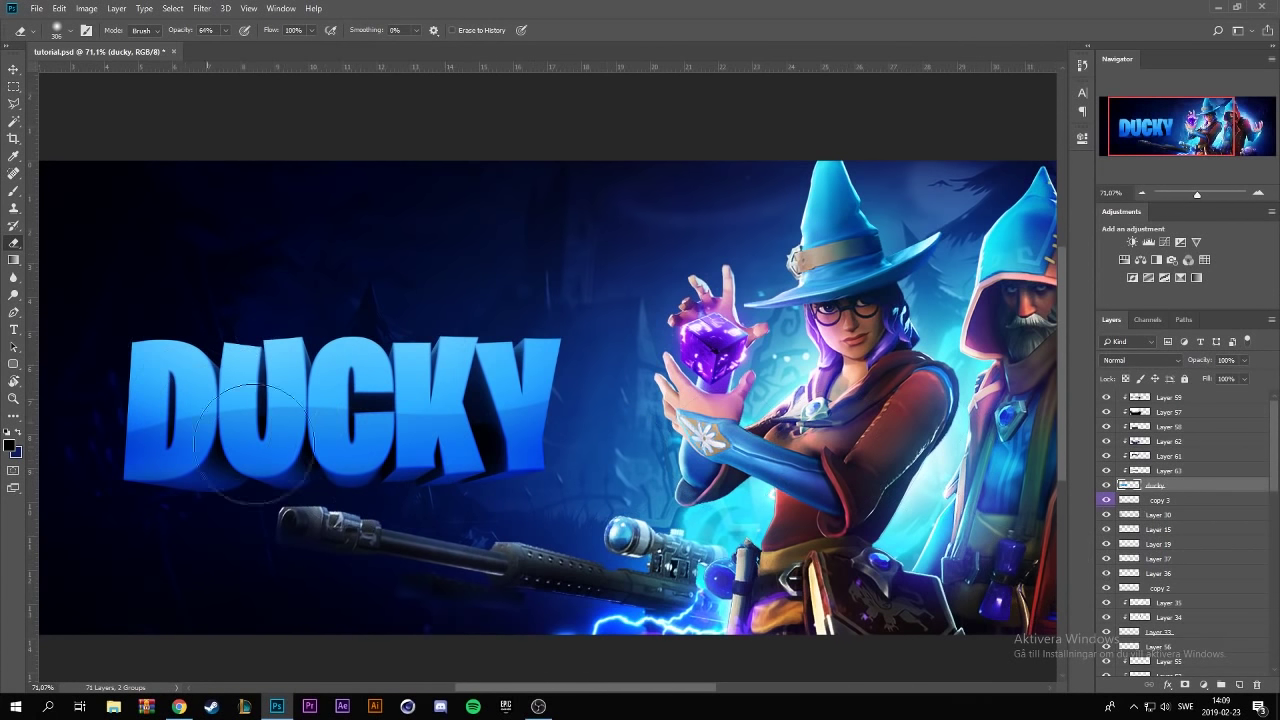
left_click(14, 104)
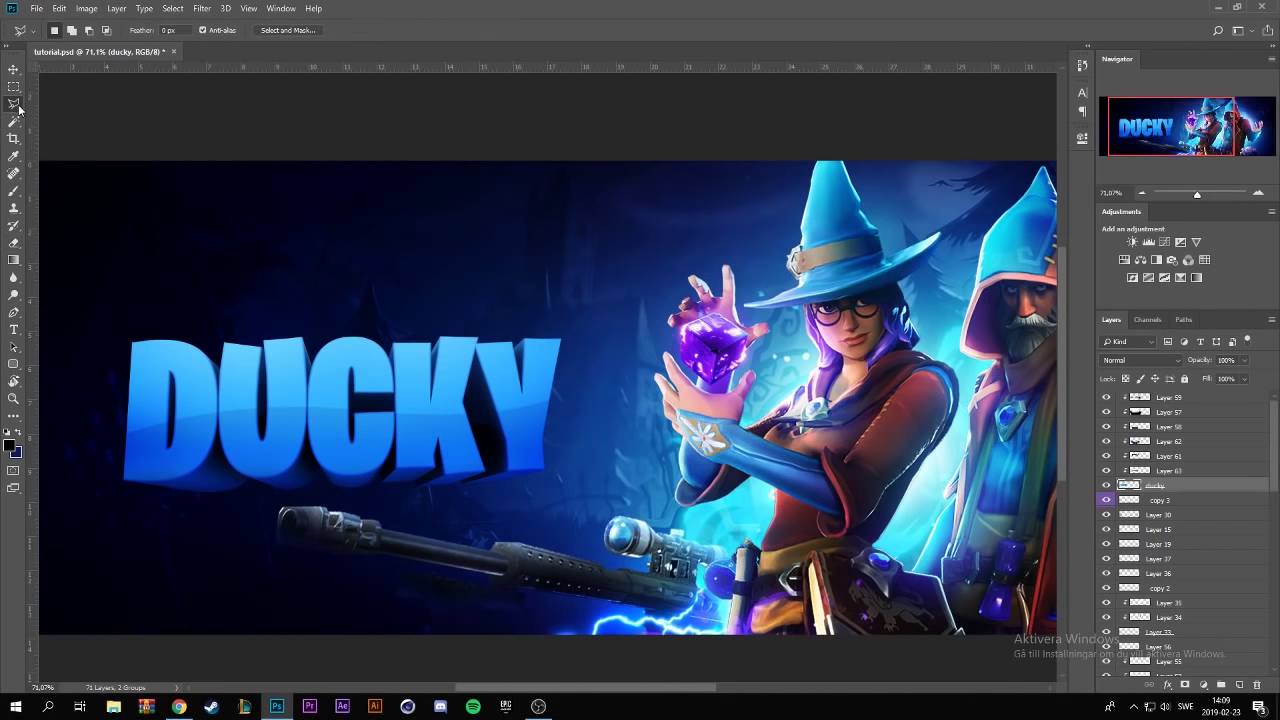
right_click(20, 108)
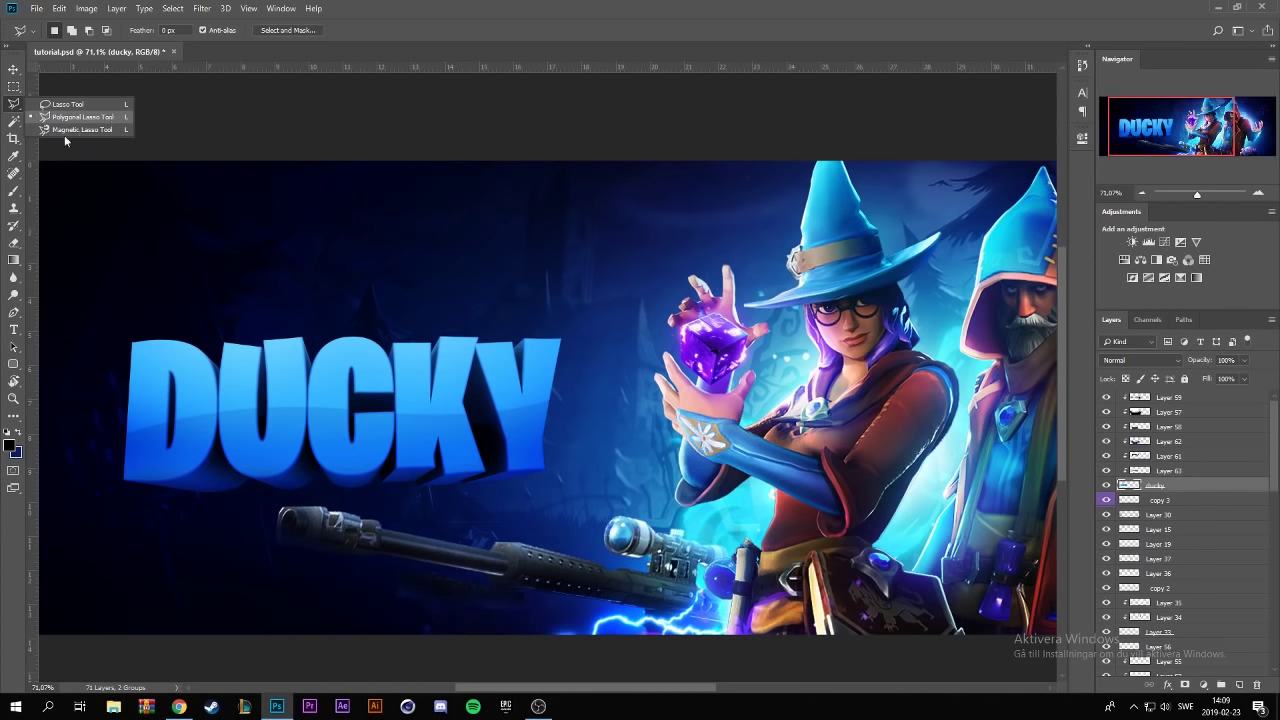
left_click(119, 378)
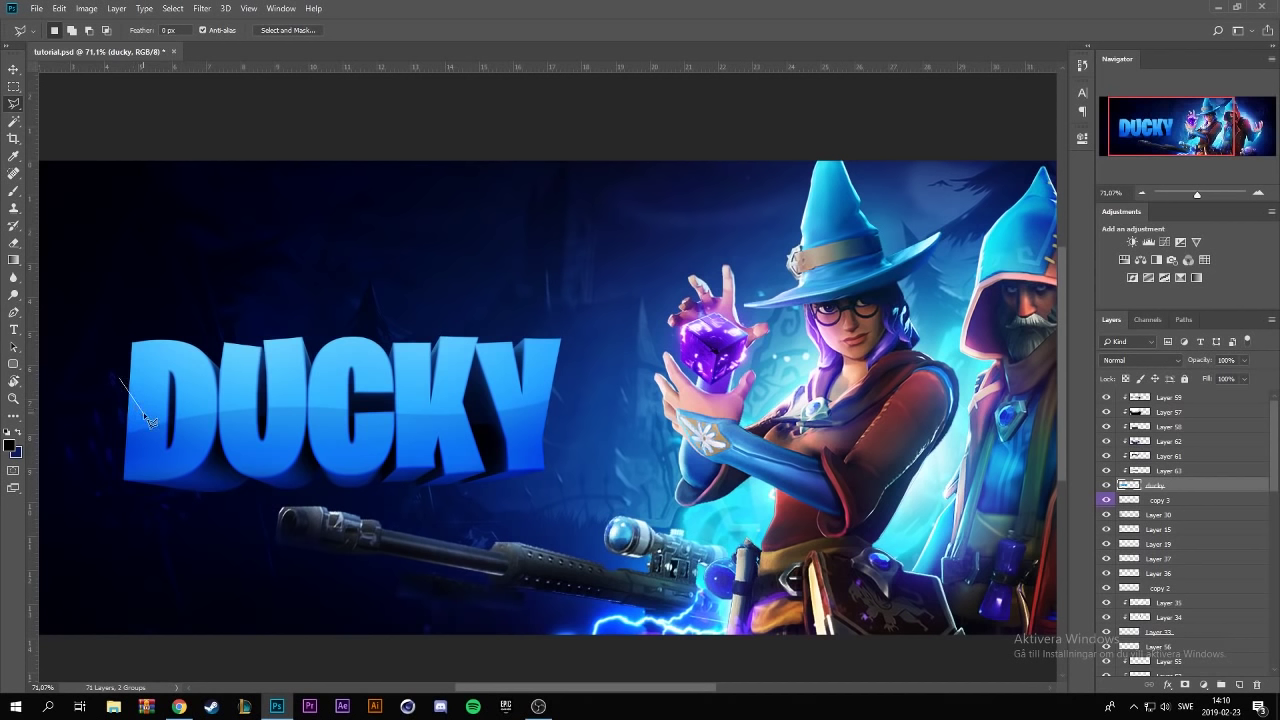
left_click(142, 413)
double_click(114, 394)
- Add thin sliver selections along the edges of the Y and C
scroll(536, 439, "up", 3)
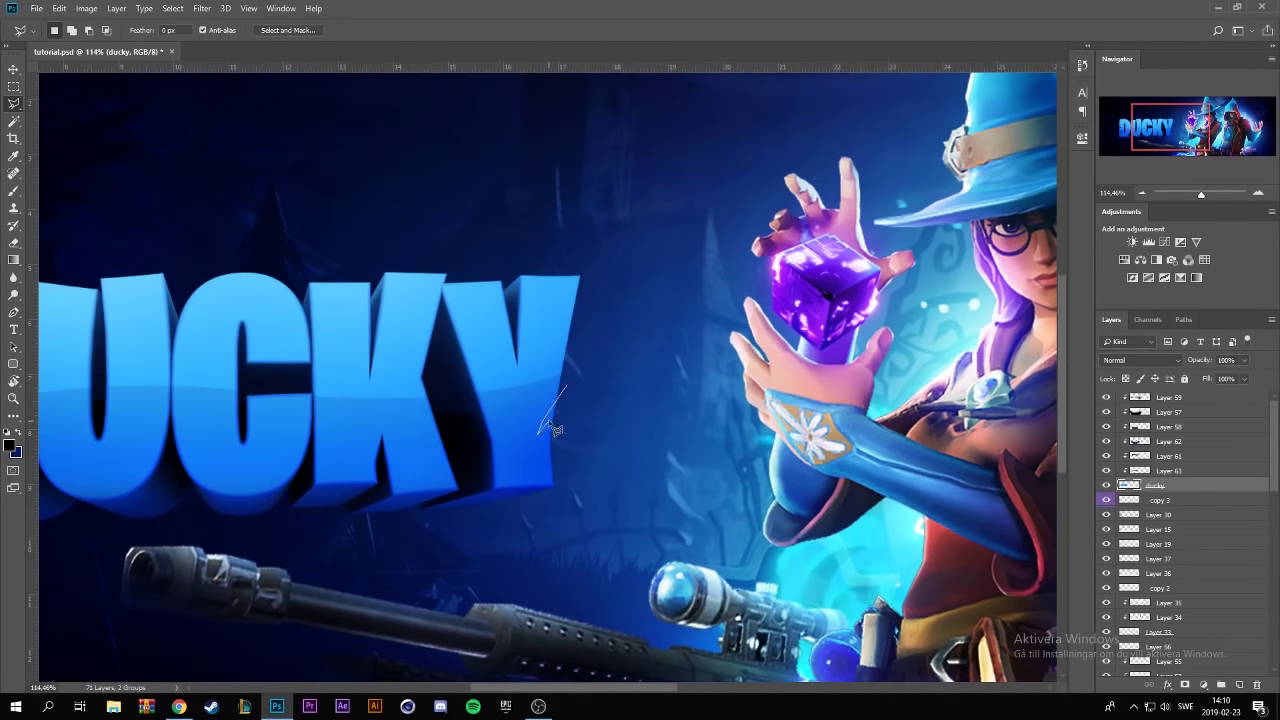
left_click(566, 388)
scroll(564, 387, "down", 5)
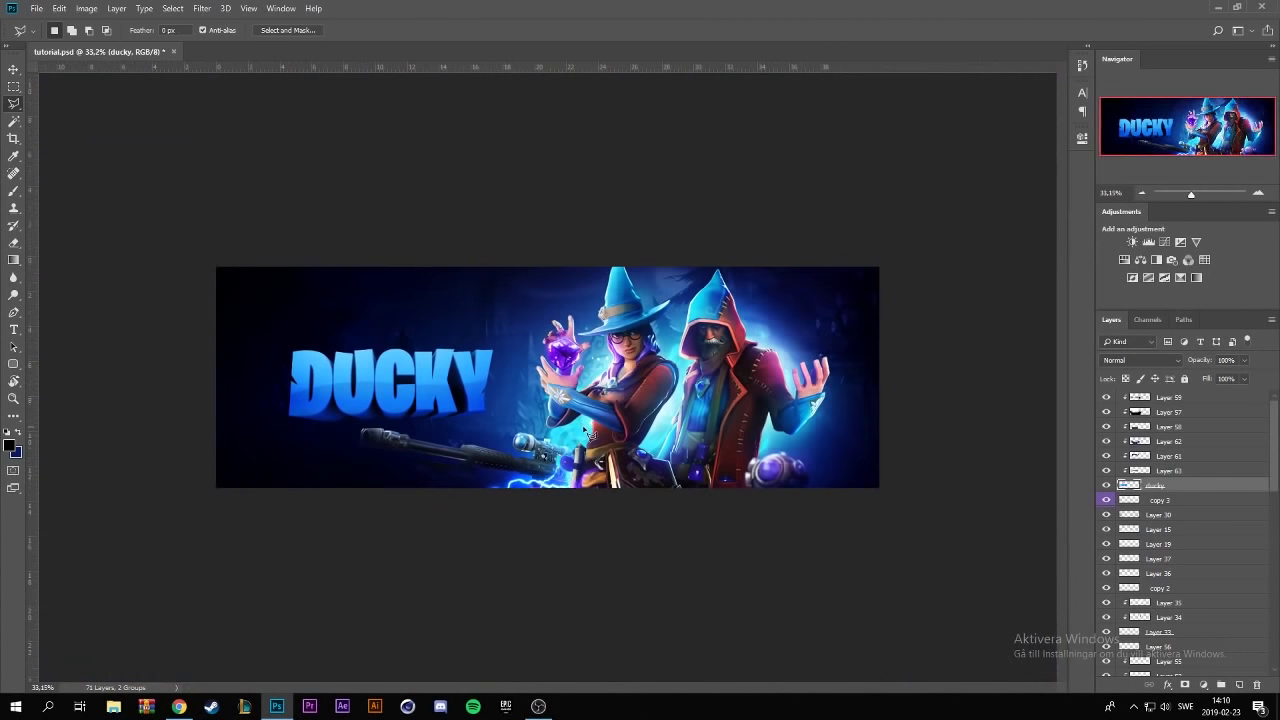
scroll(437, 407, "up", 2)
scroll(381, 410, "up", 1)
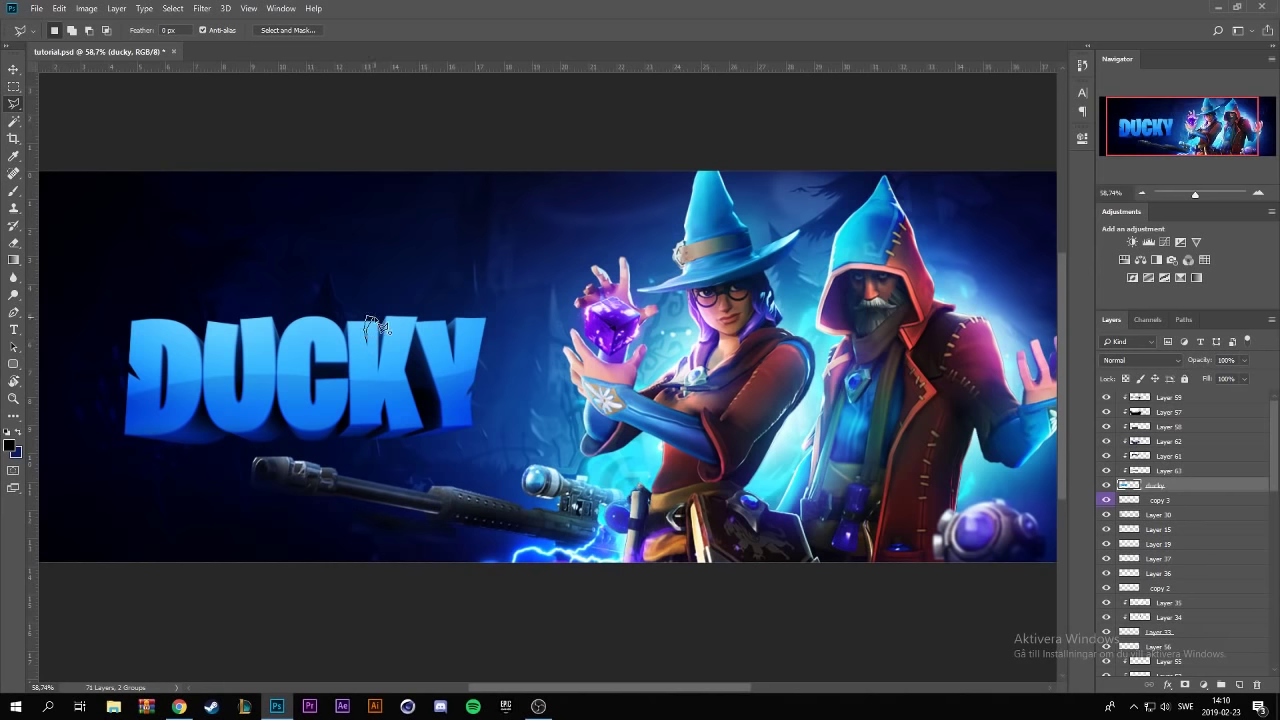
left_click_drag(367, 340, 383, 327)
- Create a new empty layer above Layer 59
scroll(383, 327, "down", 3)
scroll(432, 407, "up", 2)
scroll(432, 407, "up", 1)
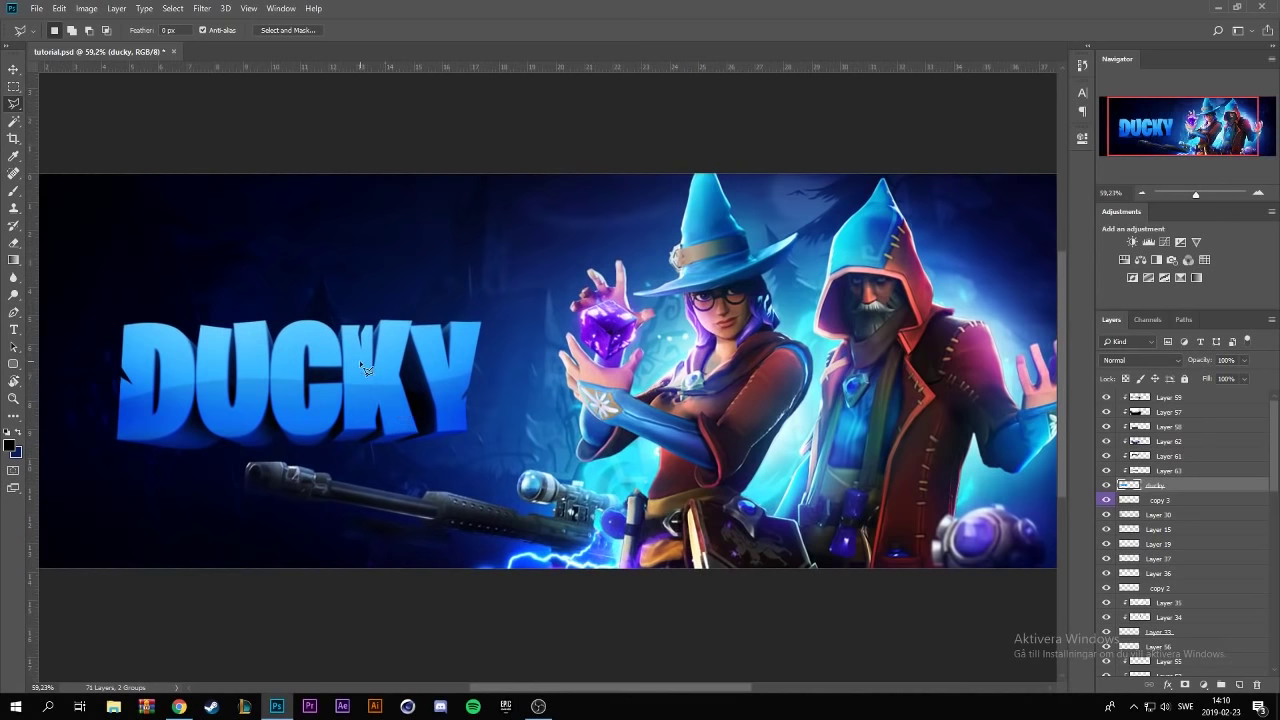
scroll(359, 360, "up", 2)
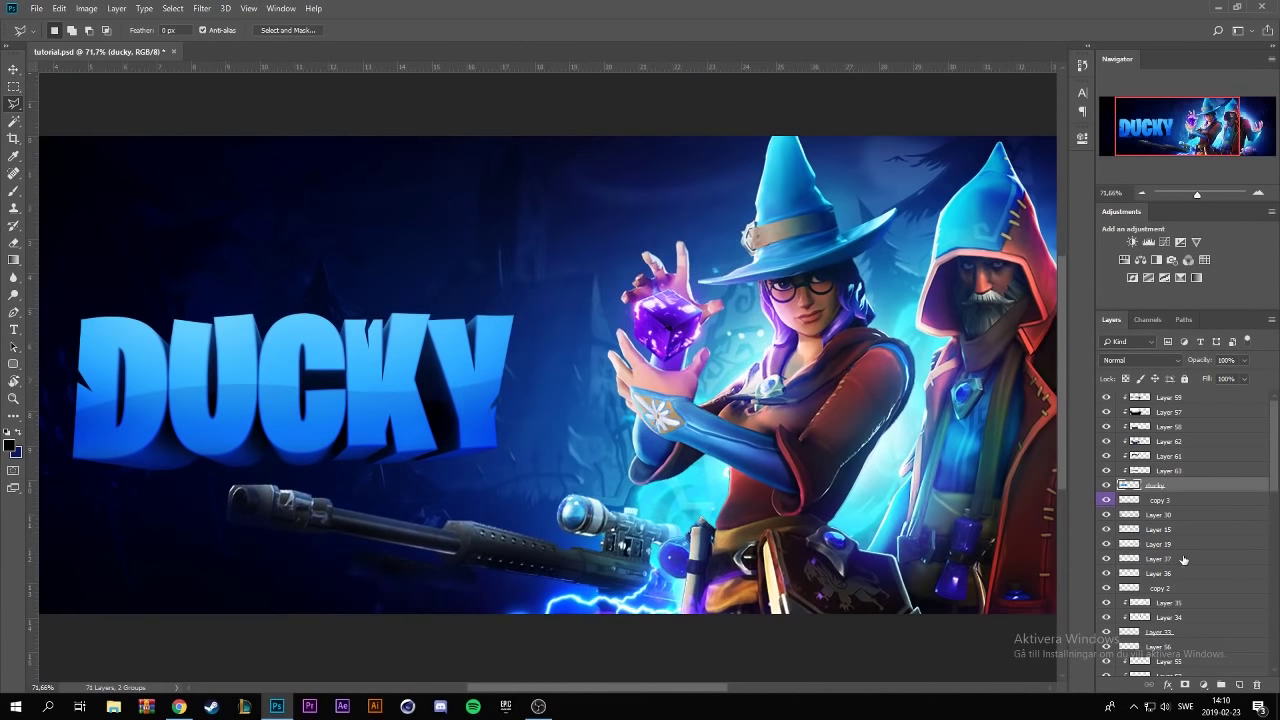
left_click(1172, 399)
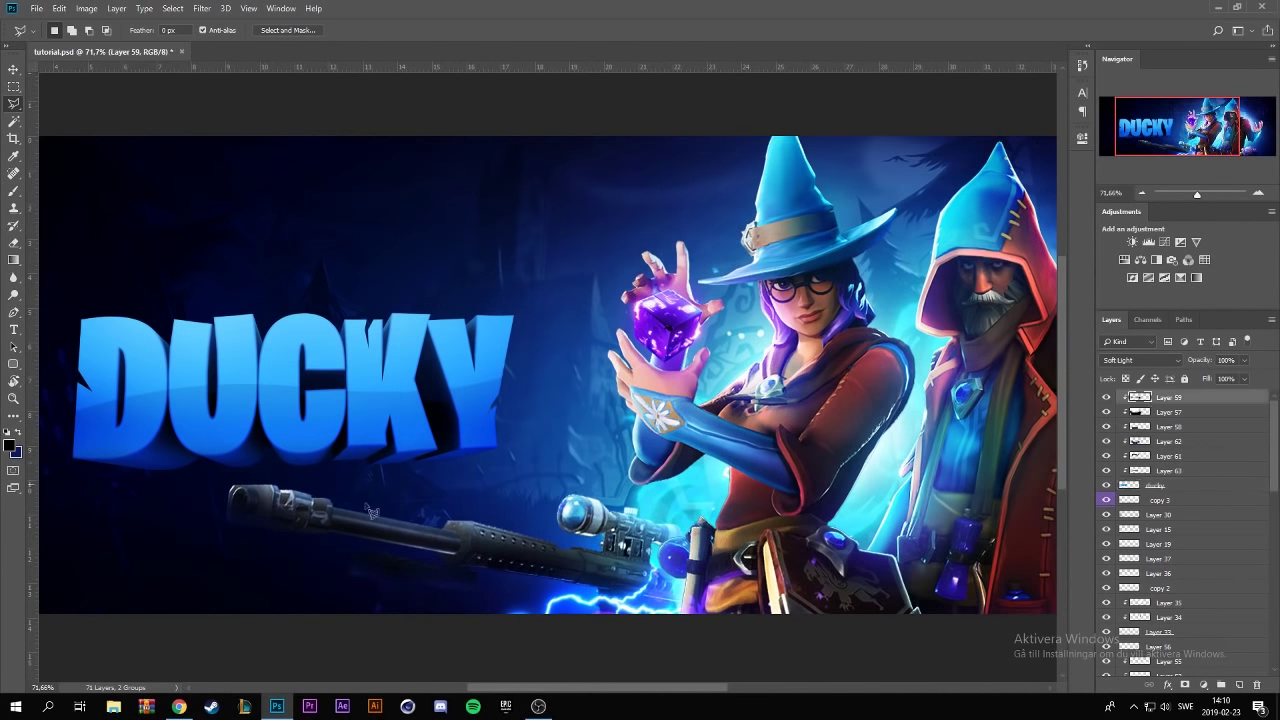
left_click(1240, 686)
left_click(14, 190)
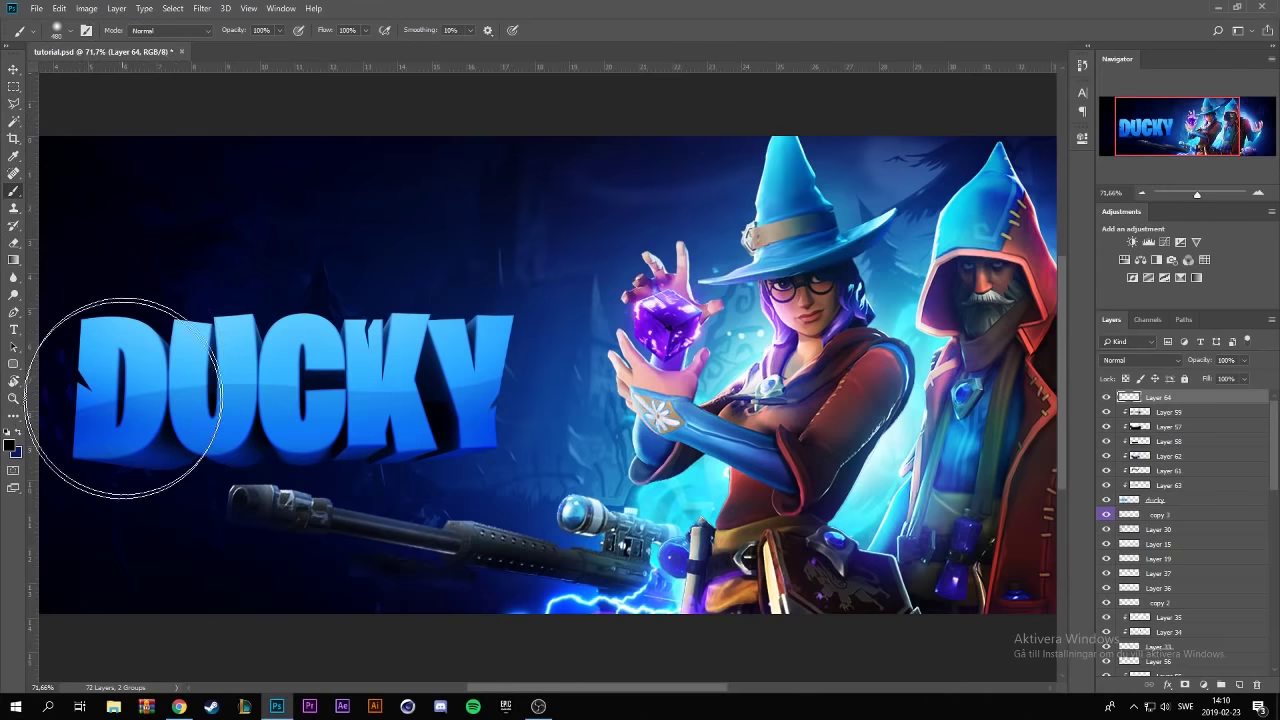
- Sample DUCKY's light blue and paint a broad stroke across the title
key("alt")
left_click(149, 379, "alt")
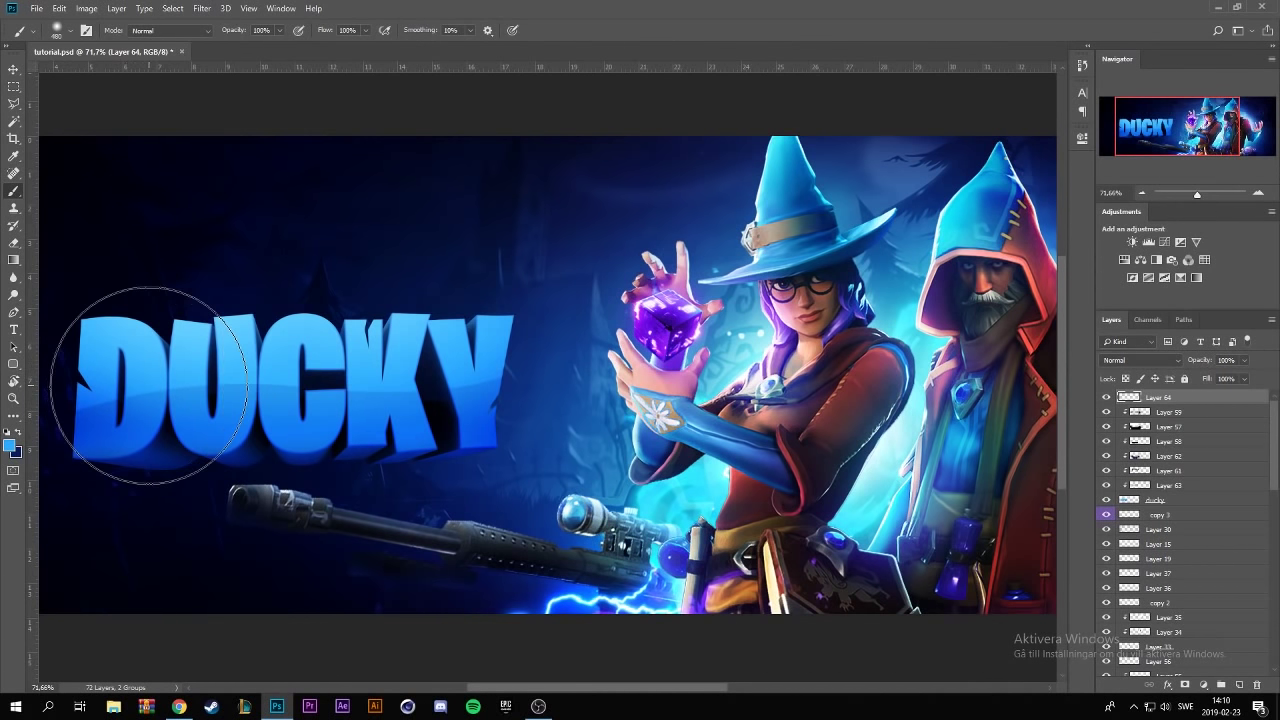
left_click_drag(105, 375, 445, 375)
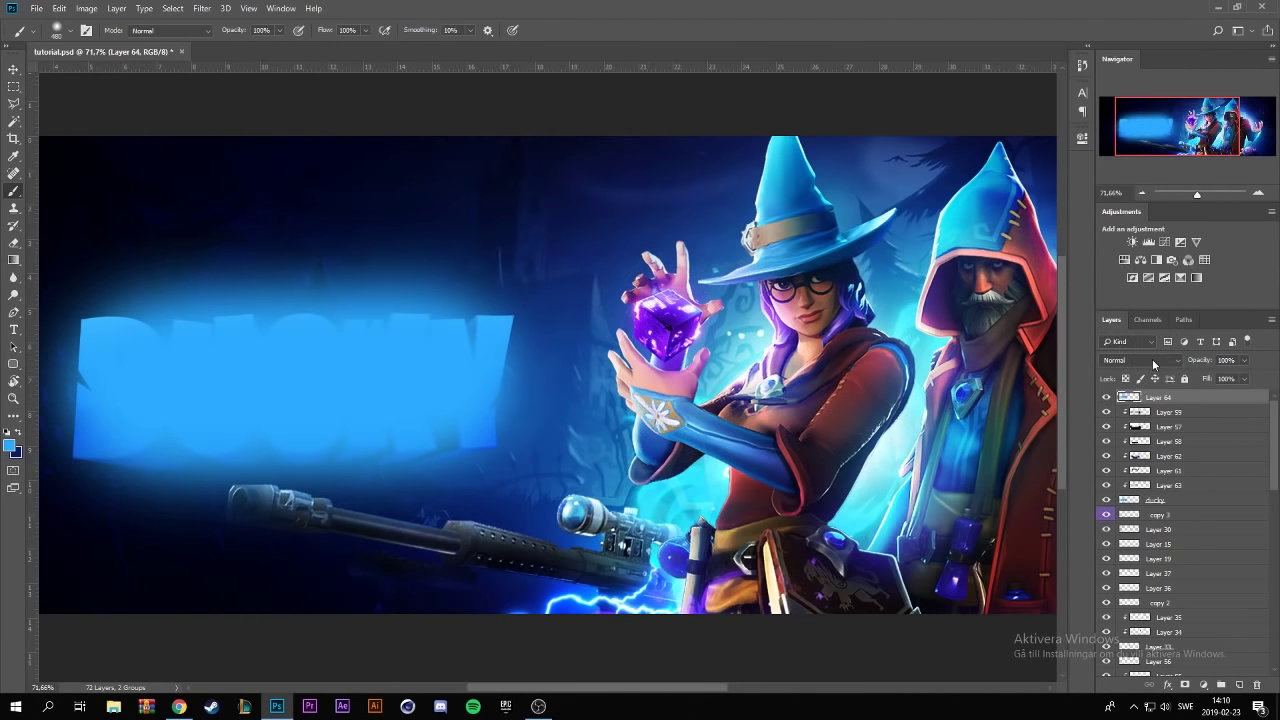
scroll(1151, 358, "down", 2)
scroll(1151, 358, "down", 1)
scroll(1151, 358, "down", 1)
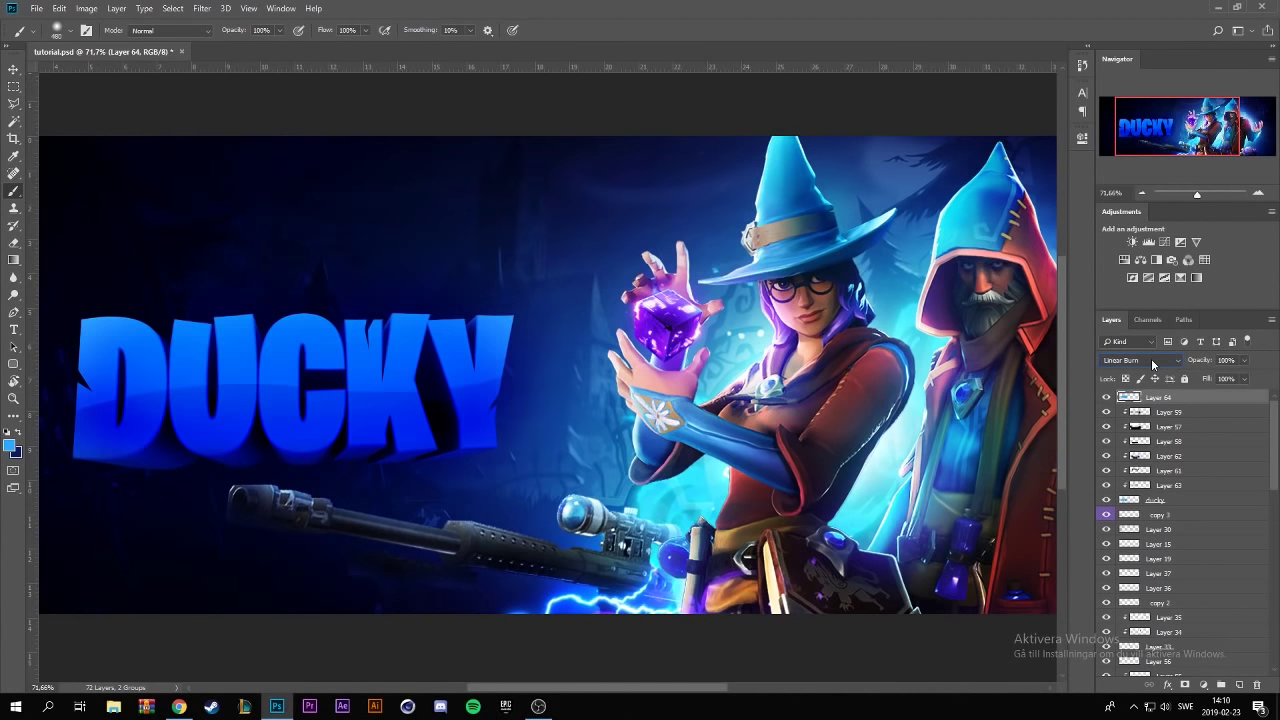
scroll(1151, 358, "down", 3)
scroll(1151, 358, "down", 1)
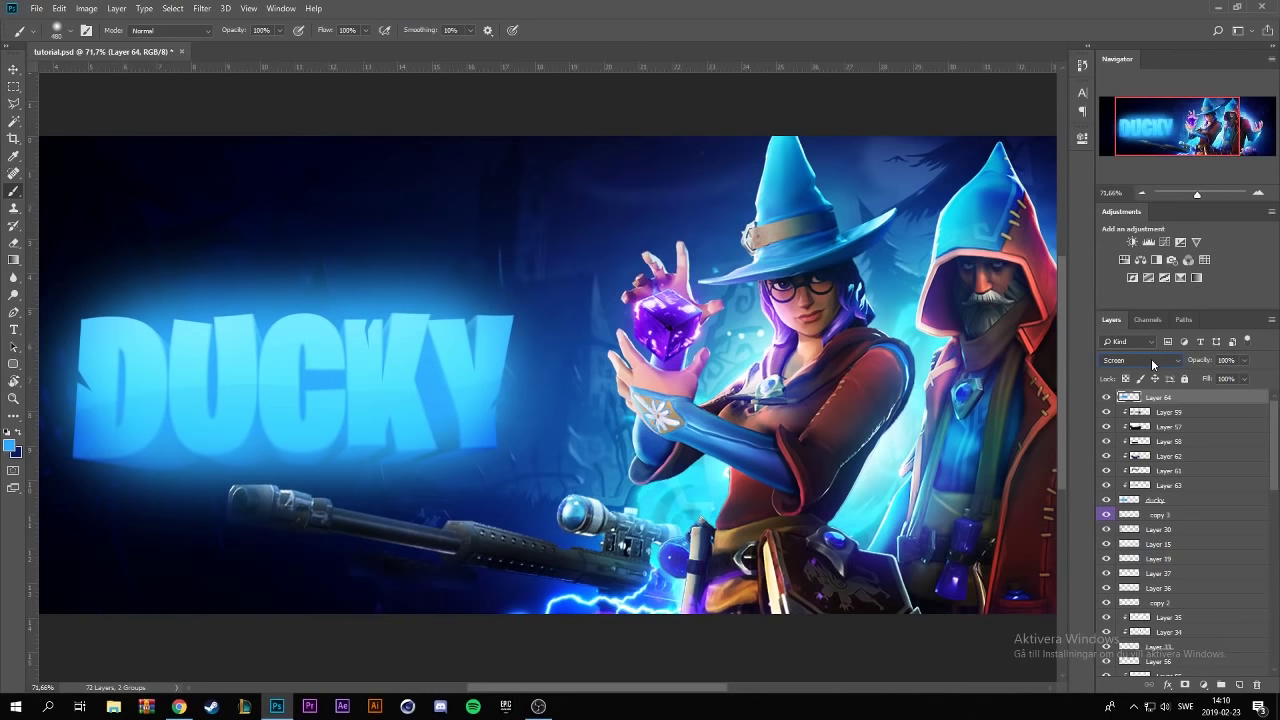
- Erase the glow above the DUCKY letters on Layer 64 and toggle the layer to compare
left_click(13, 242)
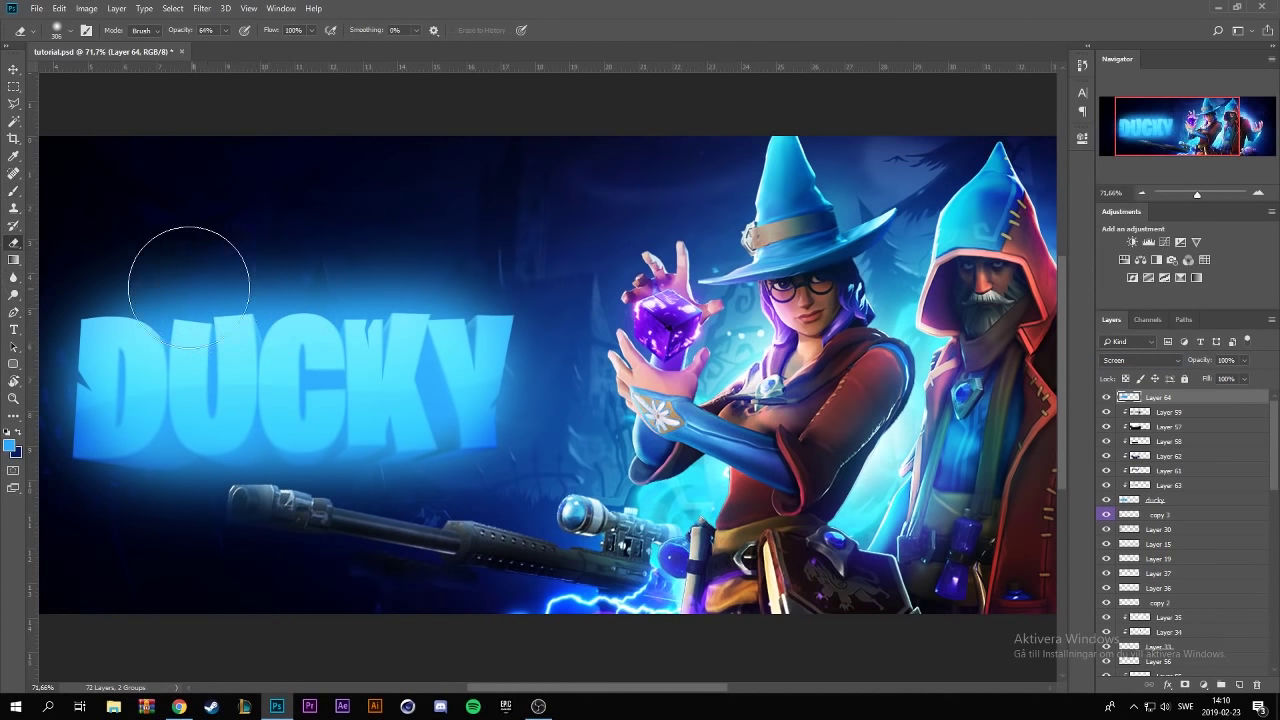
mouse_move(229, 277)
left_mouse_down()
mouse_move(126, 271)
mouse_move(308, 272)
mouse_move(374, 251)
mouse_move(446, 286)
mouse_move(425, 385)
mouse_move(141, 379)
mouse_move(263, 529)
mouse_move(226, 460)
mouse_move(371, 465)
mouse_move(486, 429)
mouse_move(286, 466)
mouse_move(70, 375)
mouse_move(374, 271)
mouse_move(346, 274)
left_mouse_up()
left_click(1106, 397)
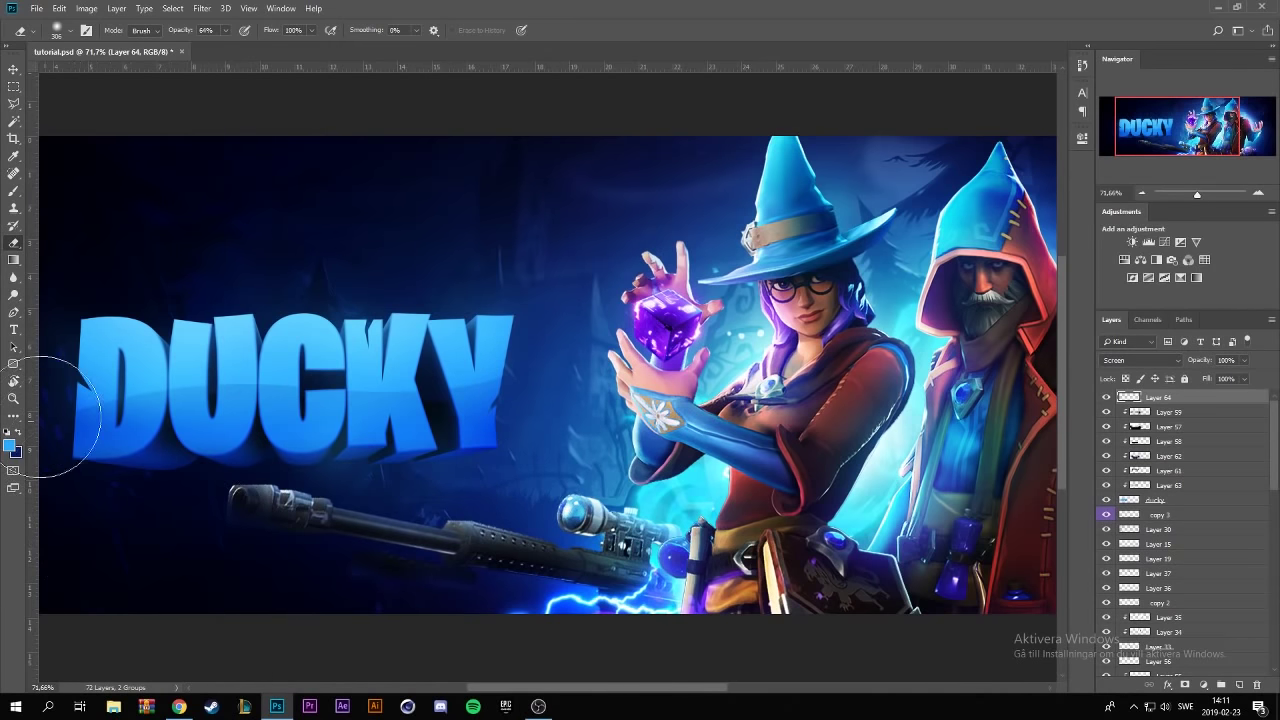
left_click(1106, 399)
left_click(1106, 399)
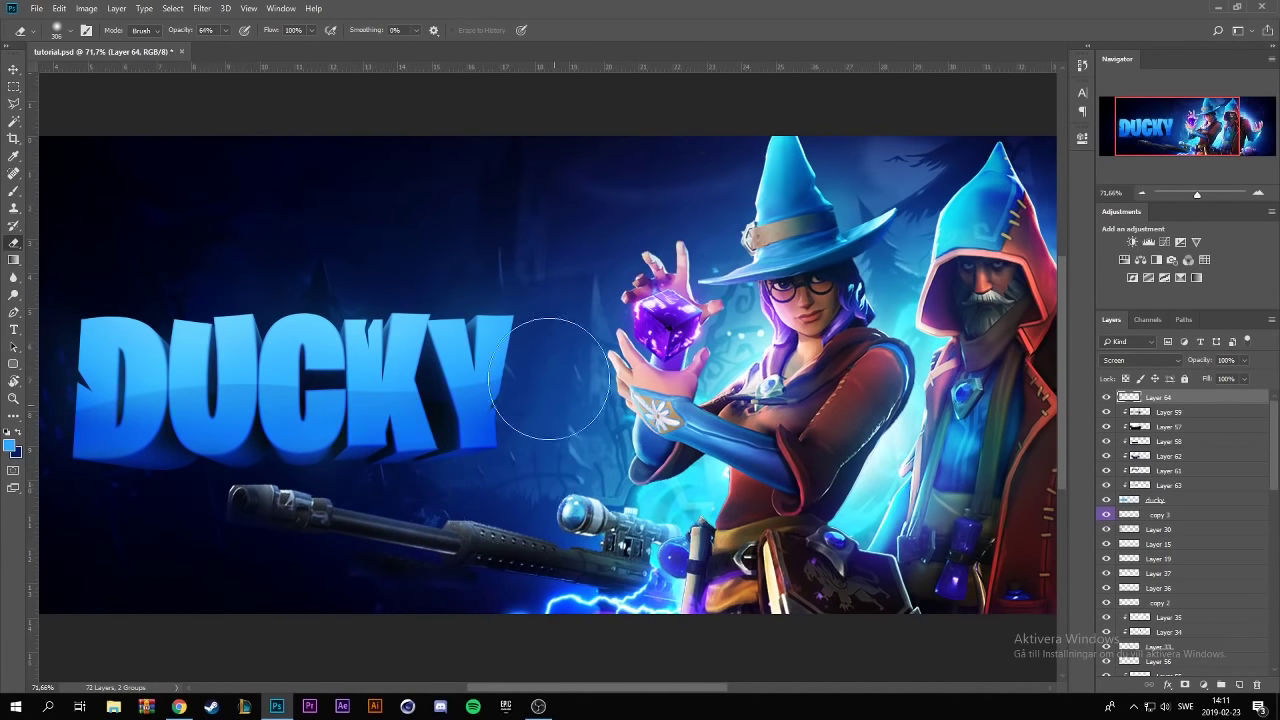
scroll(325, 435, "down", 3)
scroll(368, 400, "up", 1)
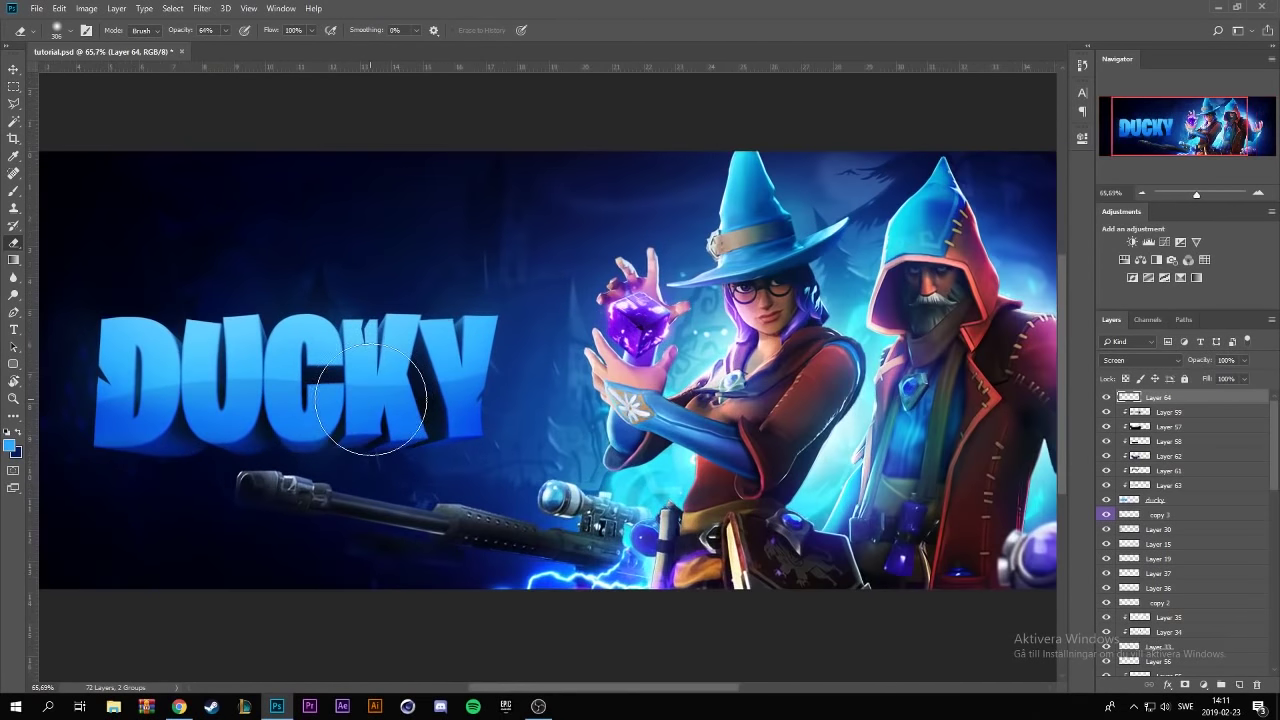
scroll(406, 390, "up", 1)
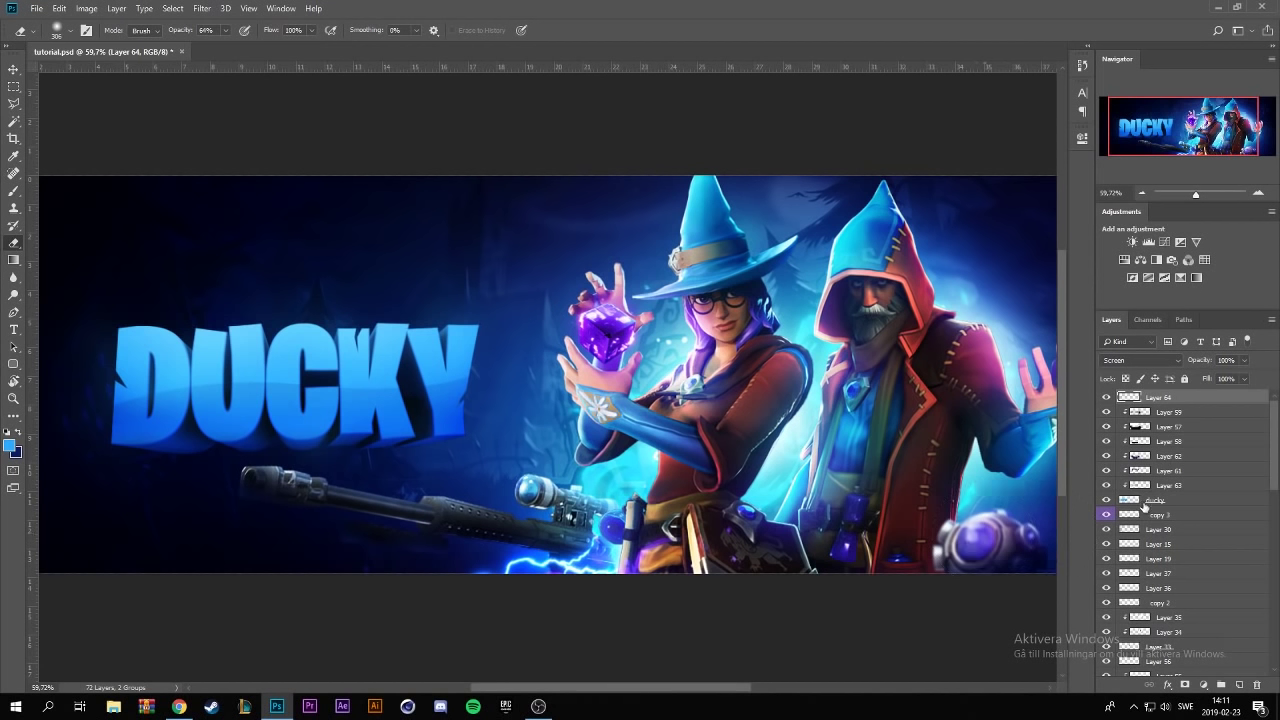
left_click(1142, 503)
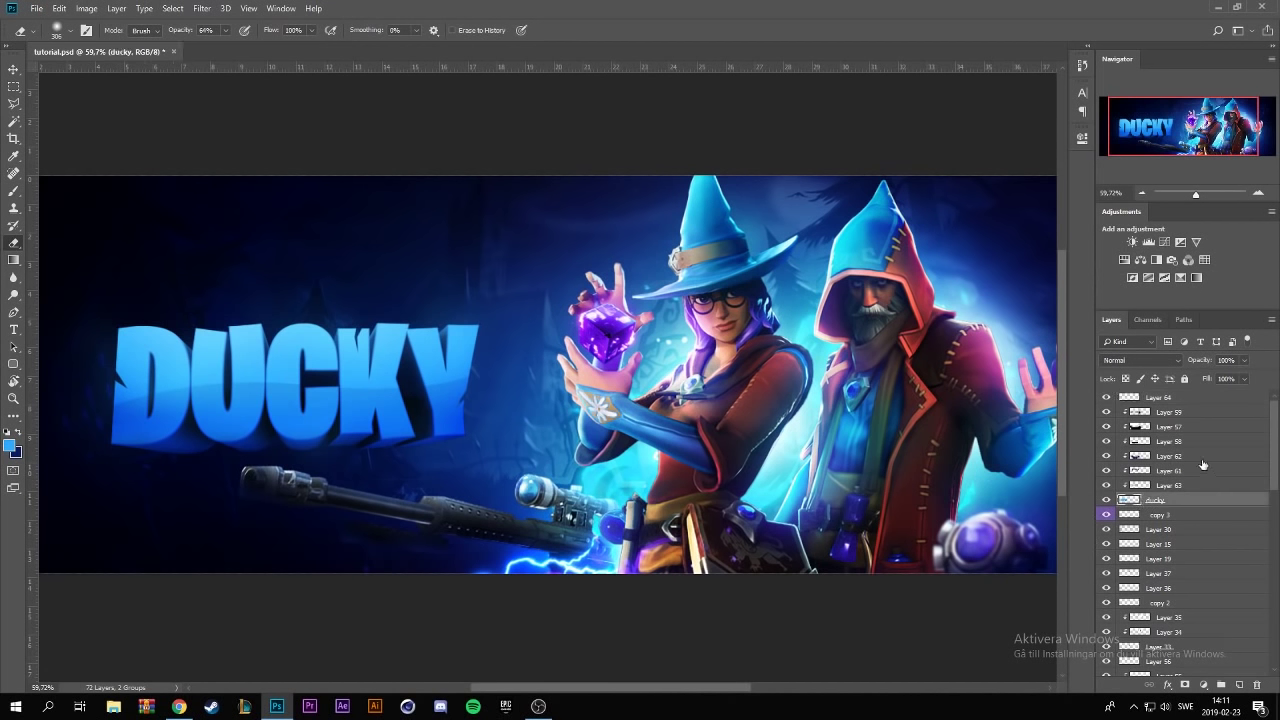
- Duplicate and merge the title layers from Layer 59 to ducky, then apply High Pass
left_click(1188, 413, "shift")
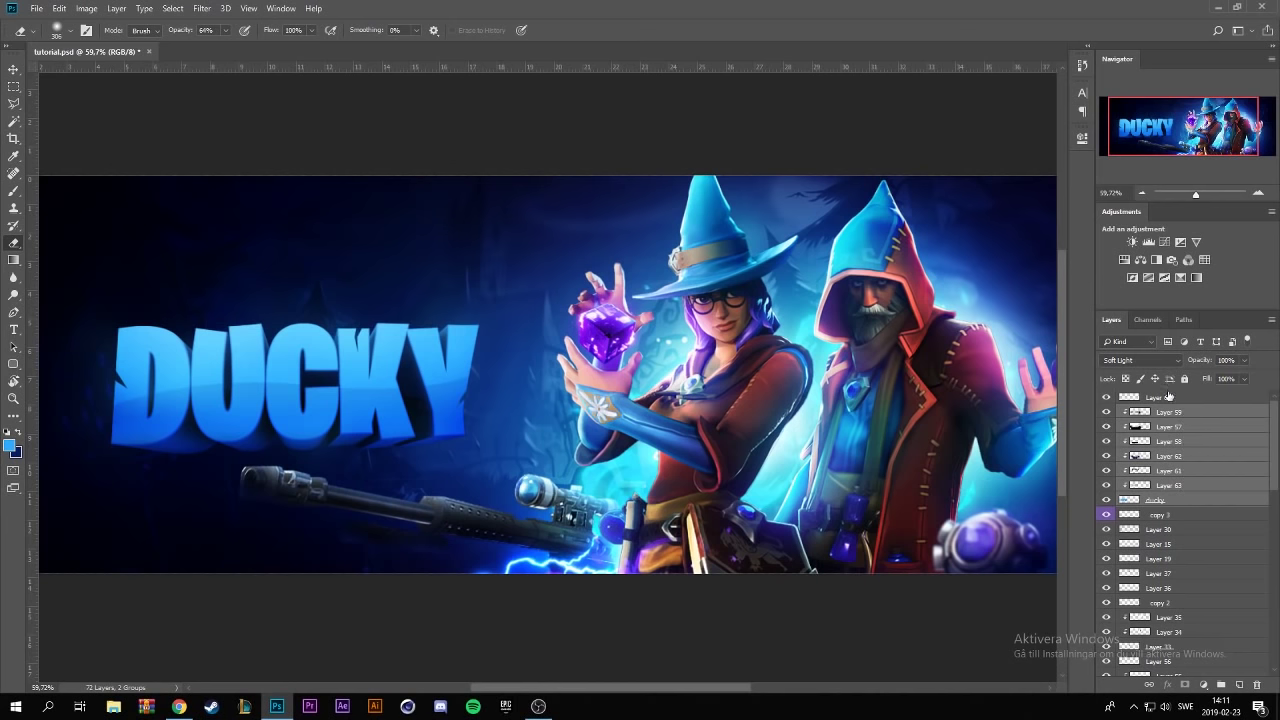
key("ctrl+j")
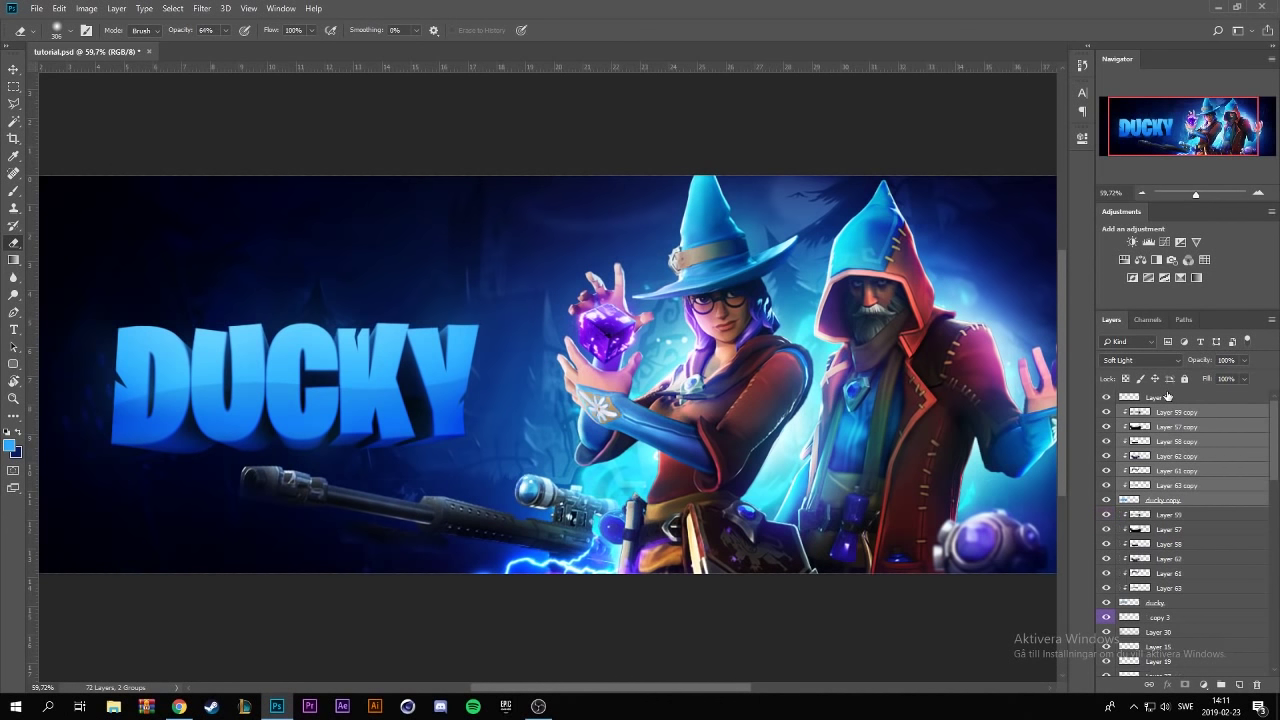
key("ctrl+e")
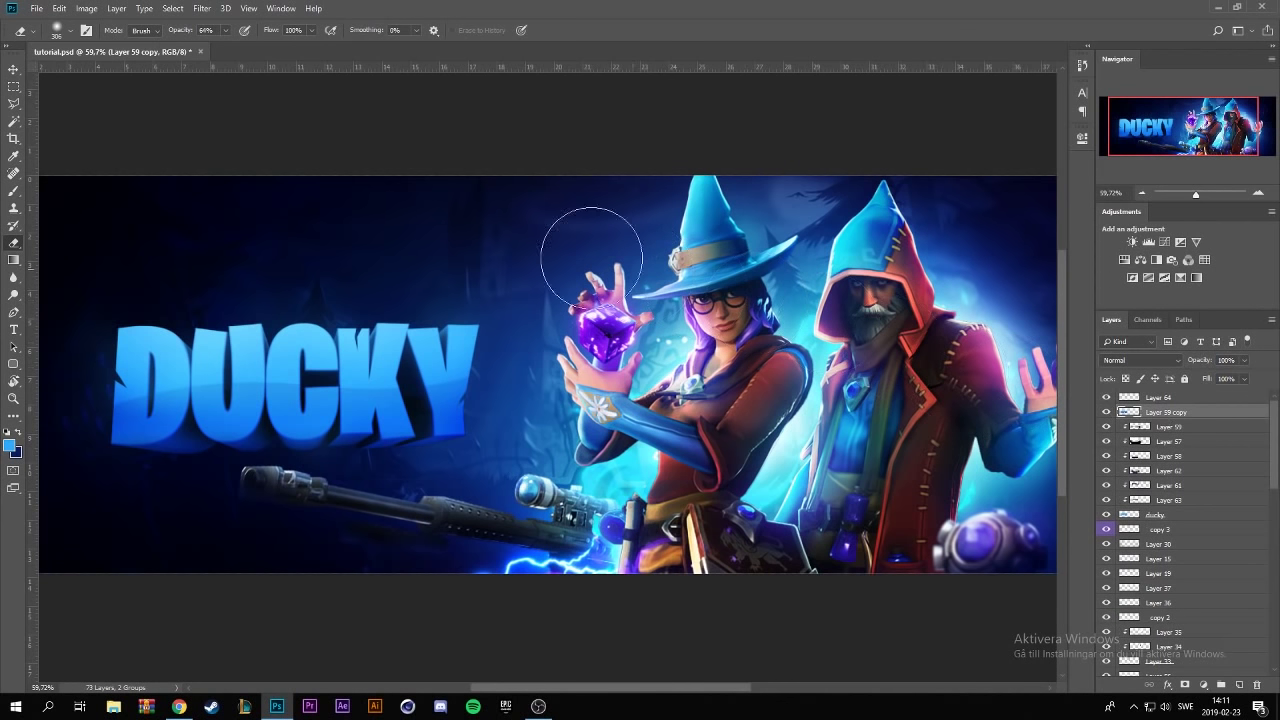
left_click(205, 9)
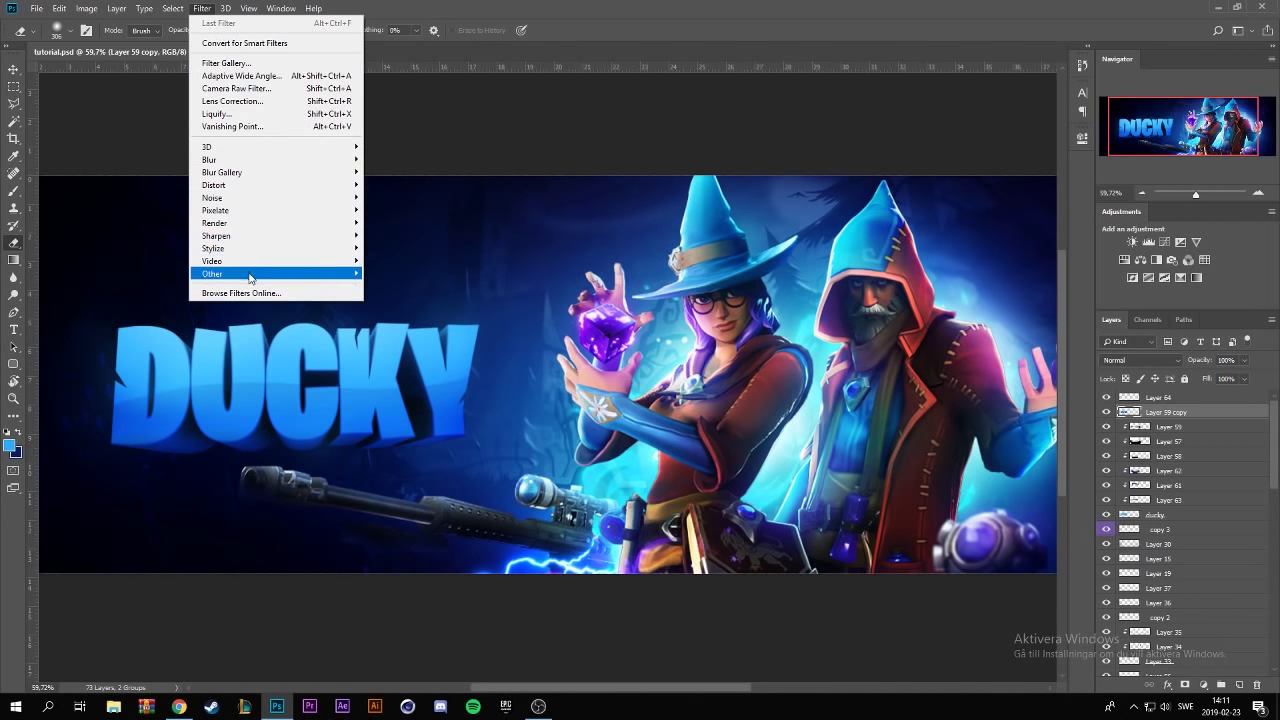
mouse_move(275, 273)
left_click(418, 286)
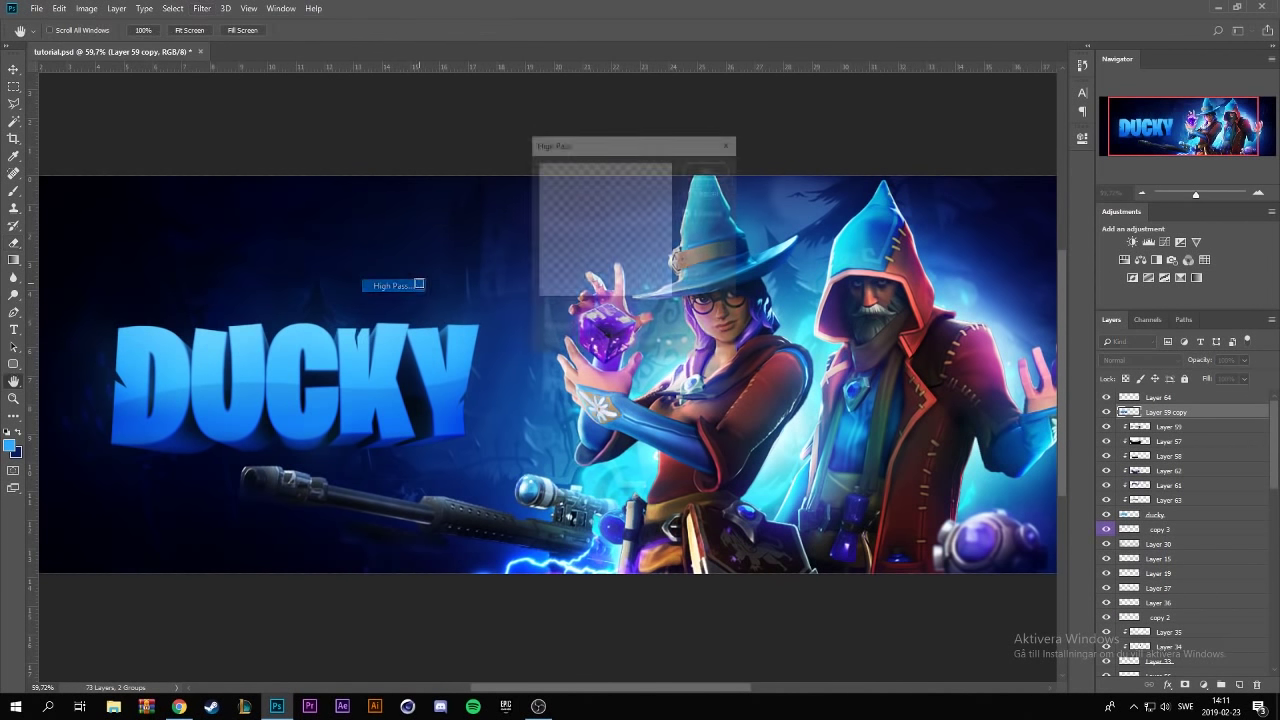
left_click(720, 172)
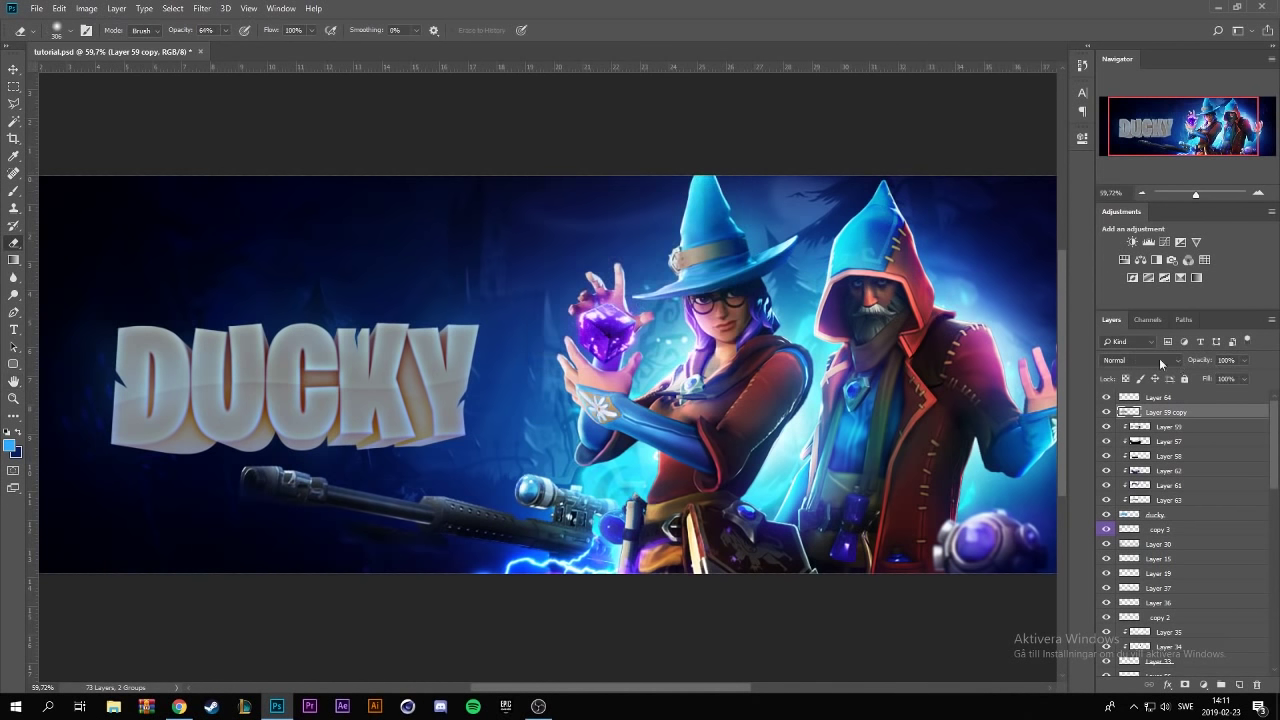
- Set the merged layer to Soft Light at 45% opacity and bring Cinema 4D forward
left_click(1140, 360)
left_click(1148, 533)
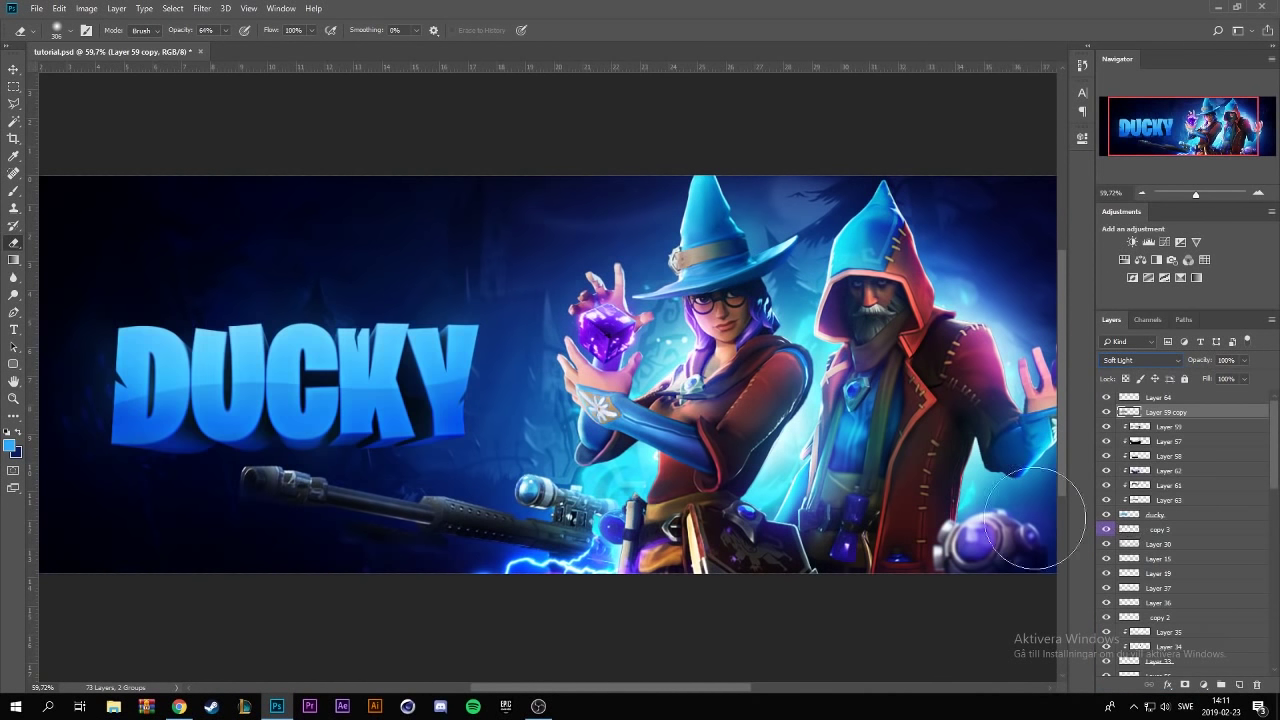
left_click(1244, 363)
left_click_drag(1226, 377, 1169, 382)
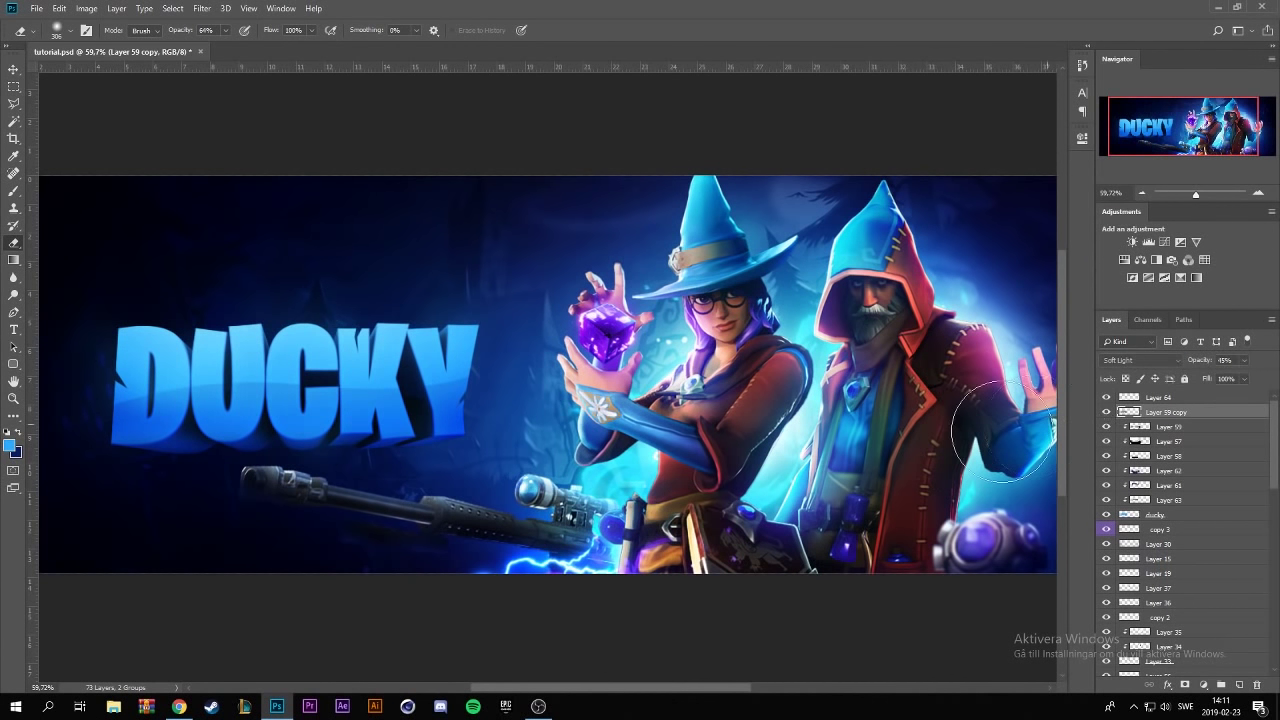
scroll(366, 491, "up", 1)
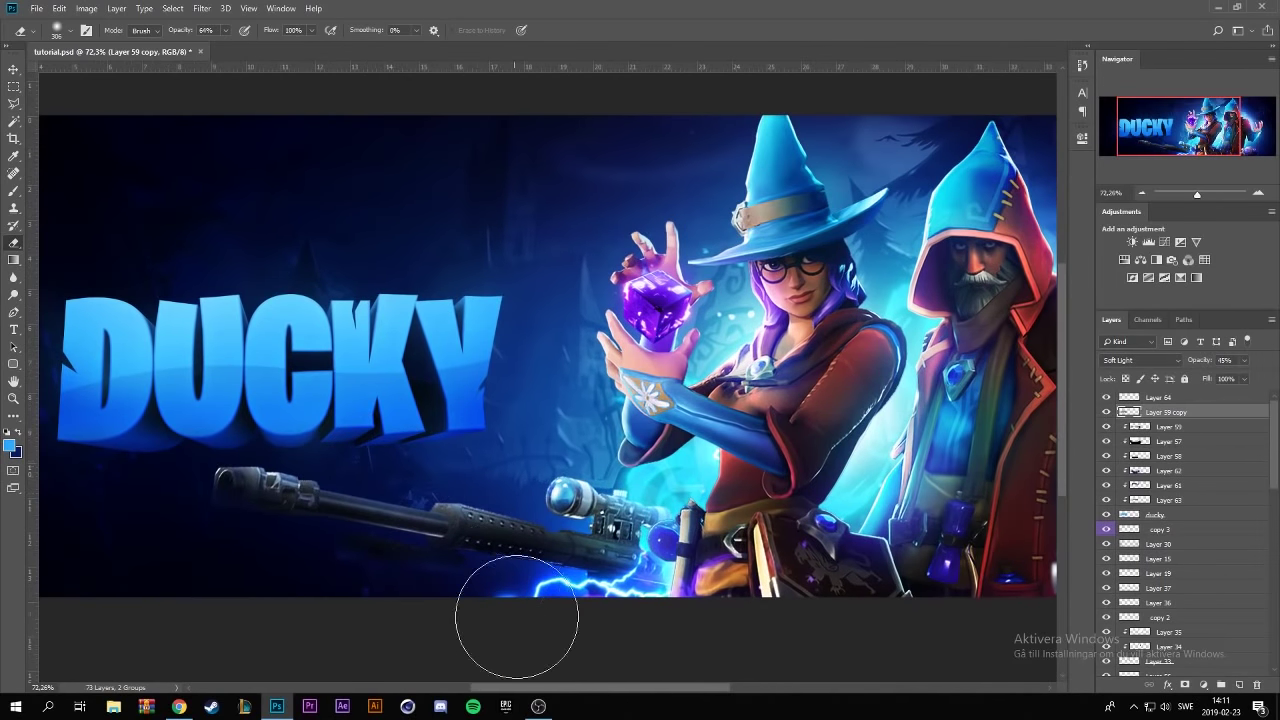
left_click(540, 708)
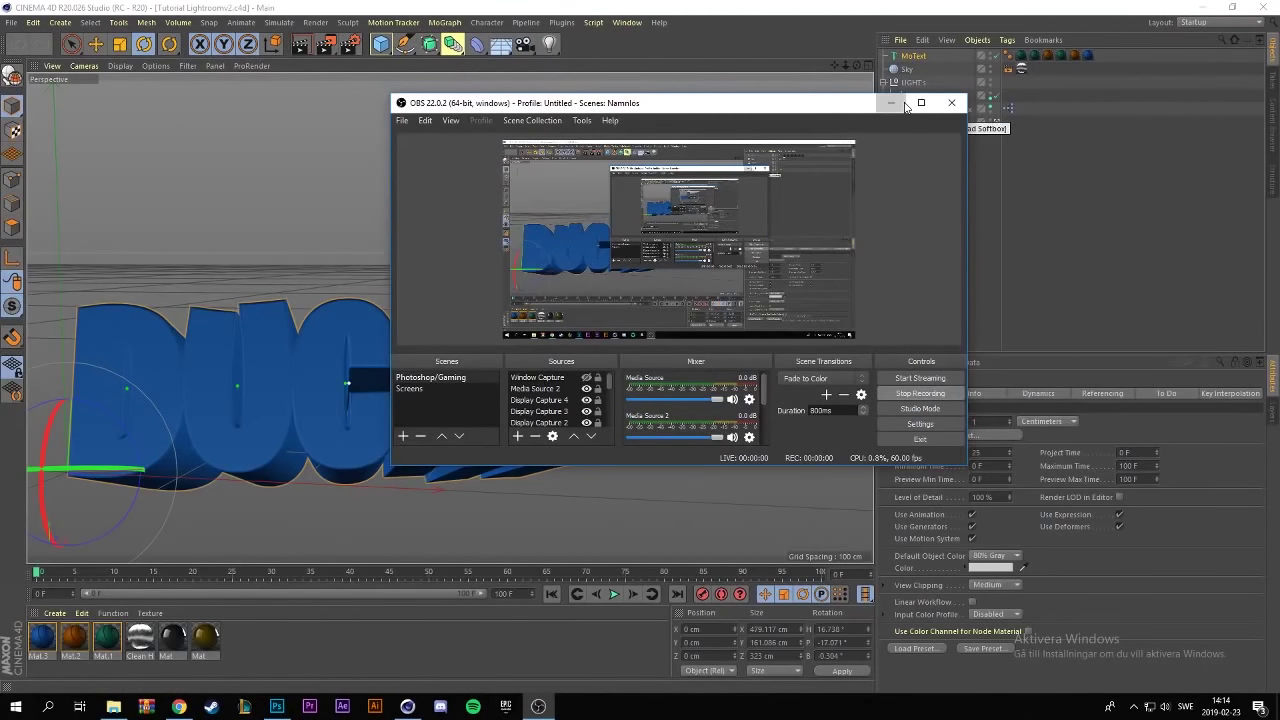
left_click(891, 103)
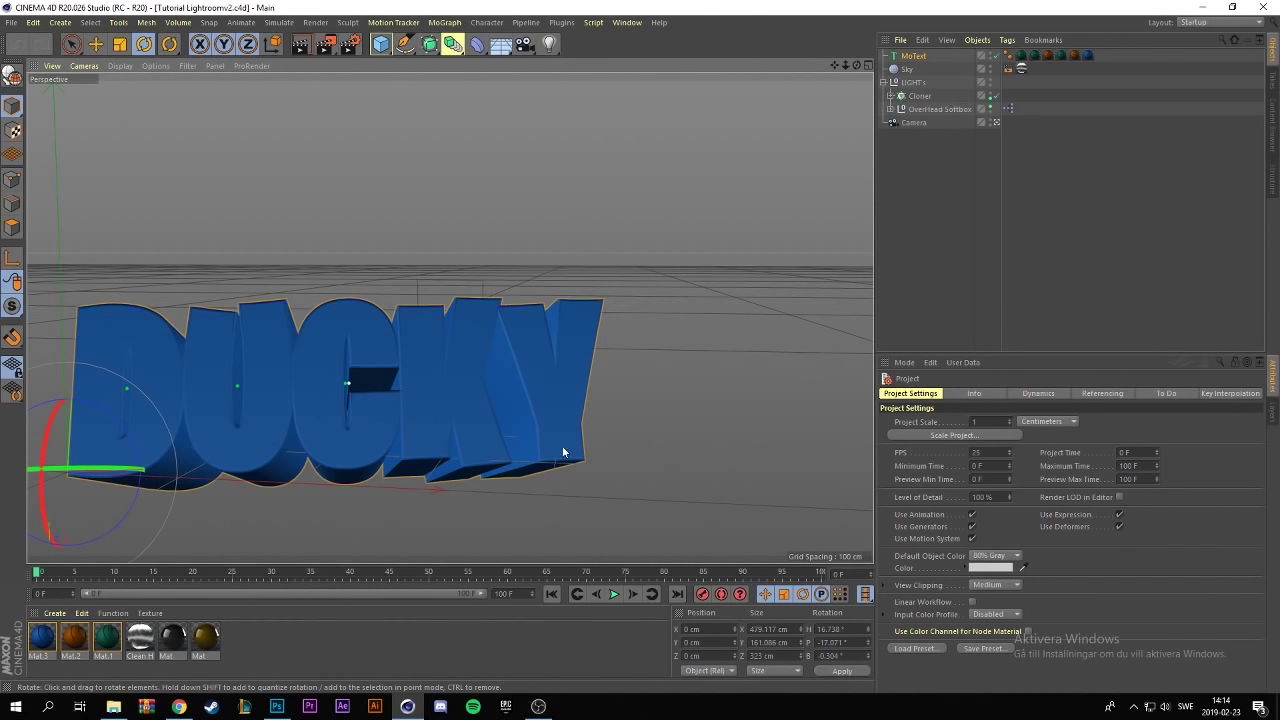
- Replace the MoText's DUCKY text with 'Obey'
left_click(568, 358)
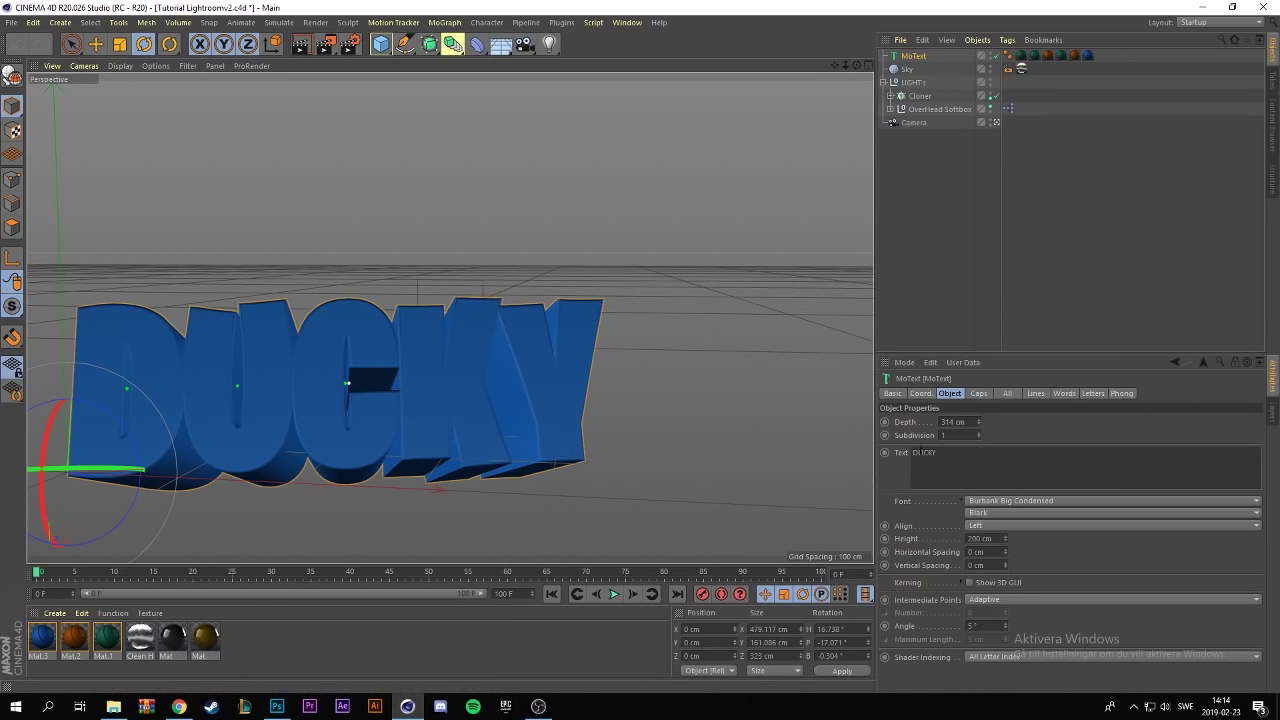
left_click_drag(938, 452, 861, 452)
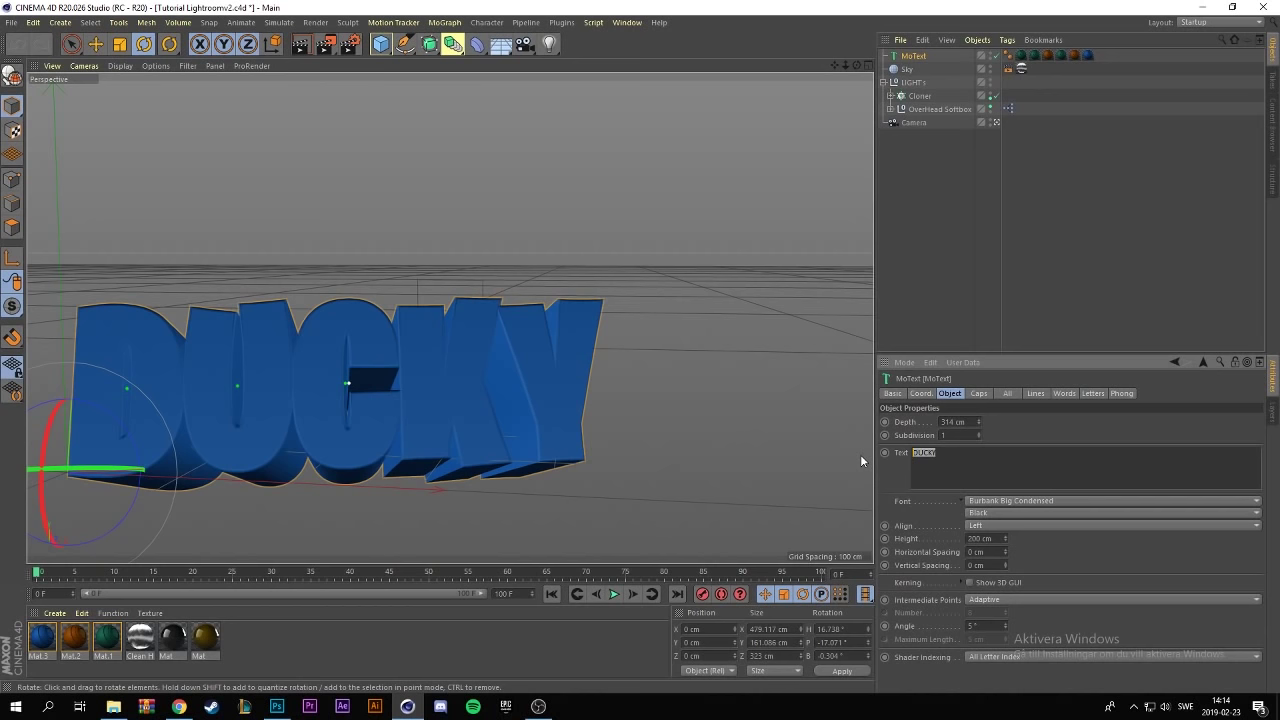
type("Ob")
type("ey")
- Set the MoText font to Stay Outside
left_click(977, 500)
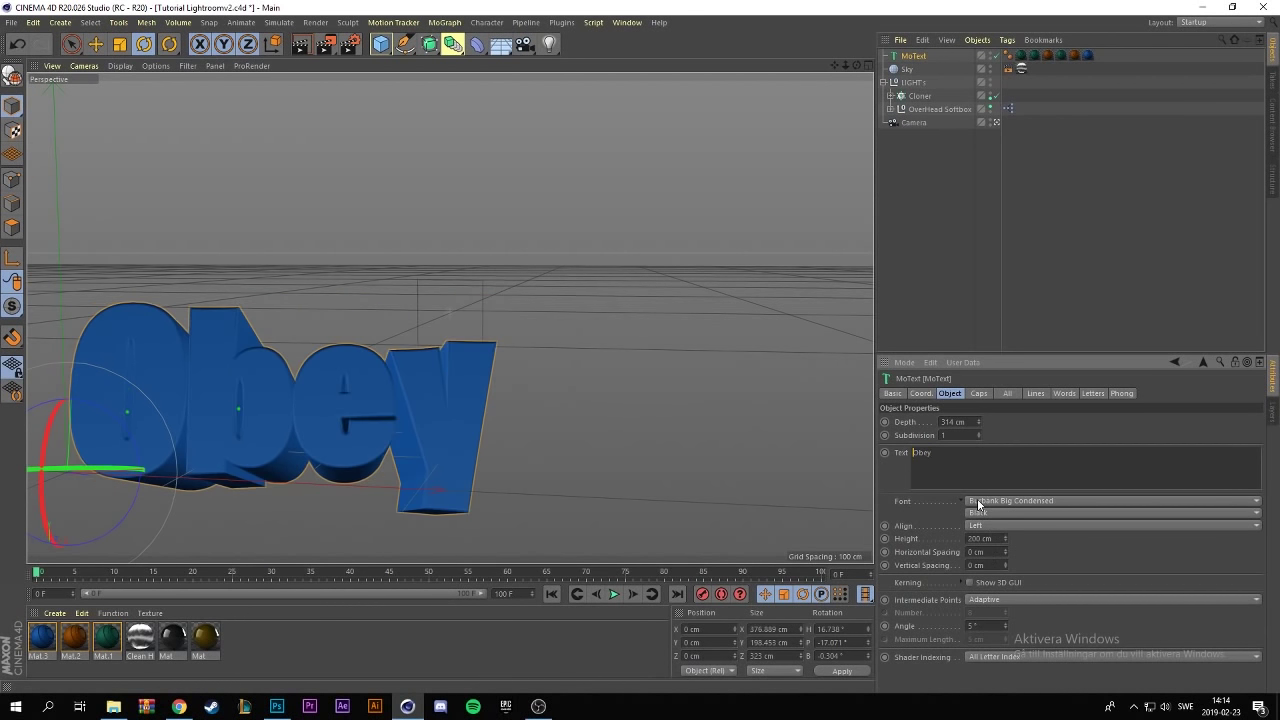
scroll(1009, 484, "down", 4)
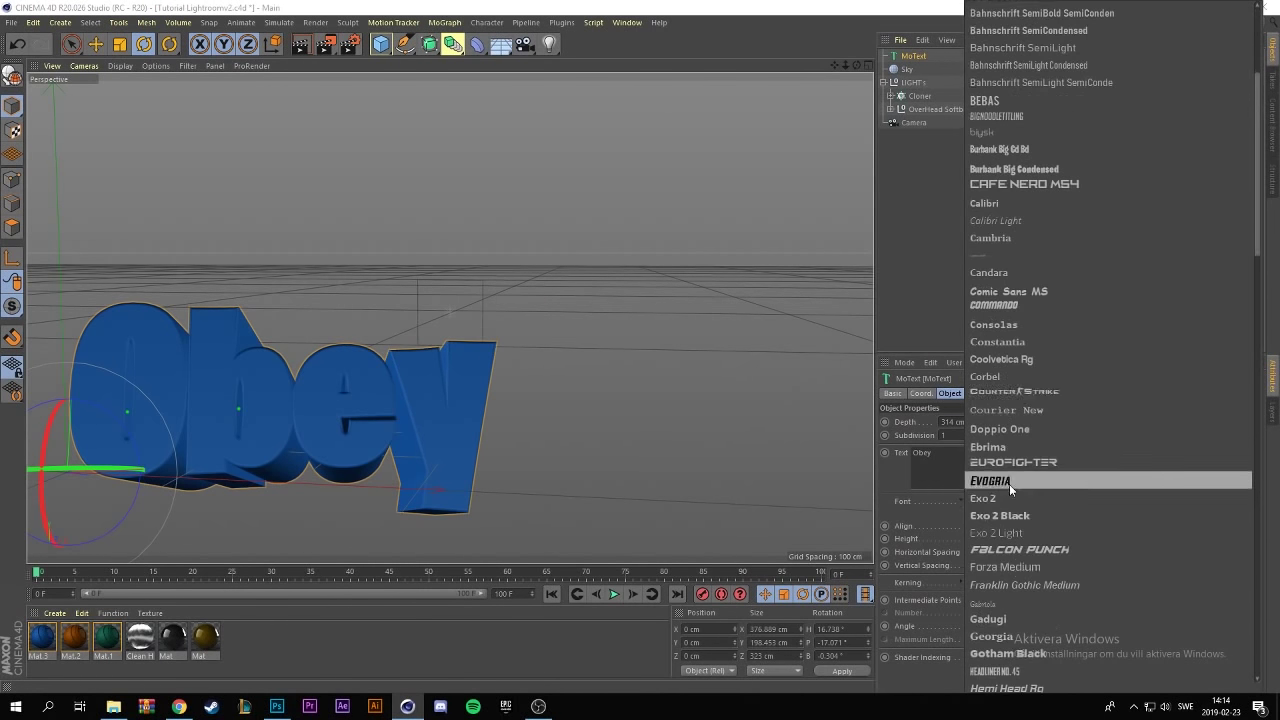
scroll(1016, 486, "down", 2)
scroll(1016, 488, "down", 2)
scroll(1016, 487, "down", 8)
scroll(1005, 483, "down", 5)
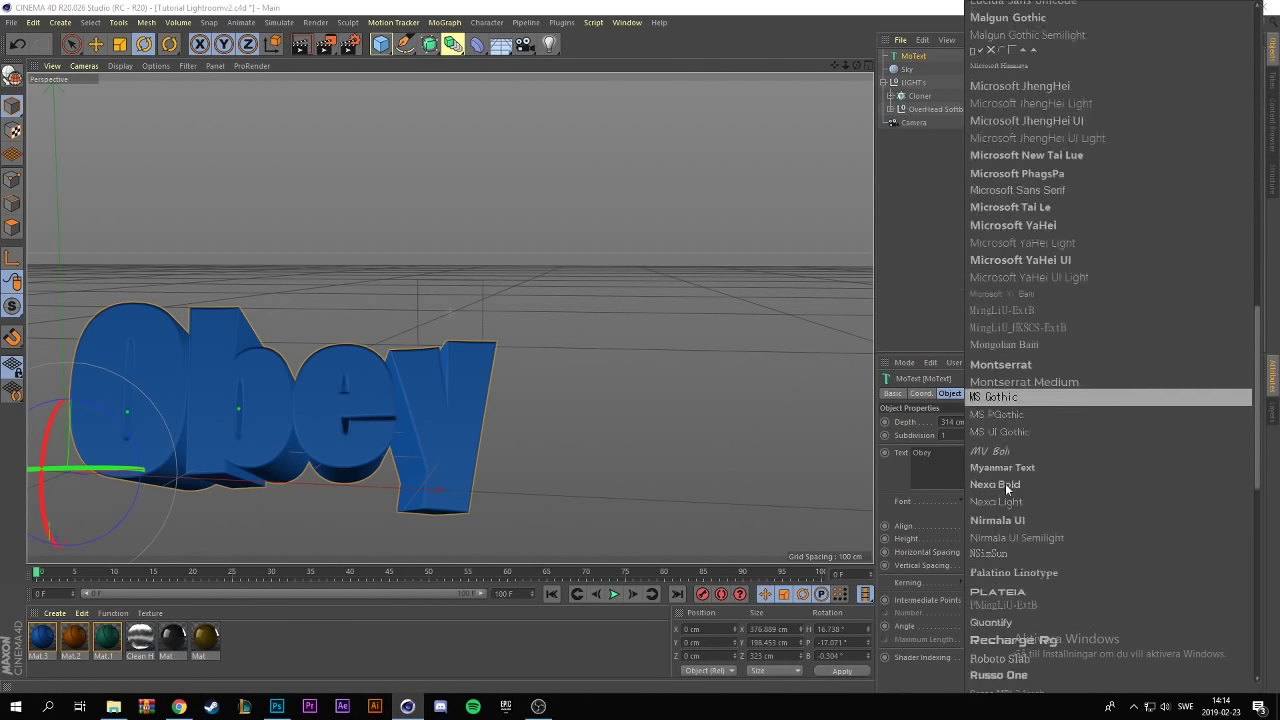
scroll(1004, 490, "down", 5)
scroll(1004, 490, "down", 5)
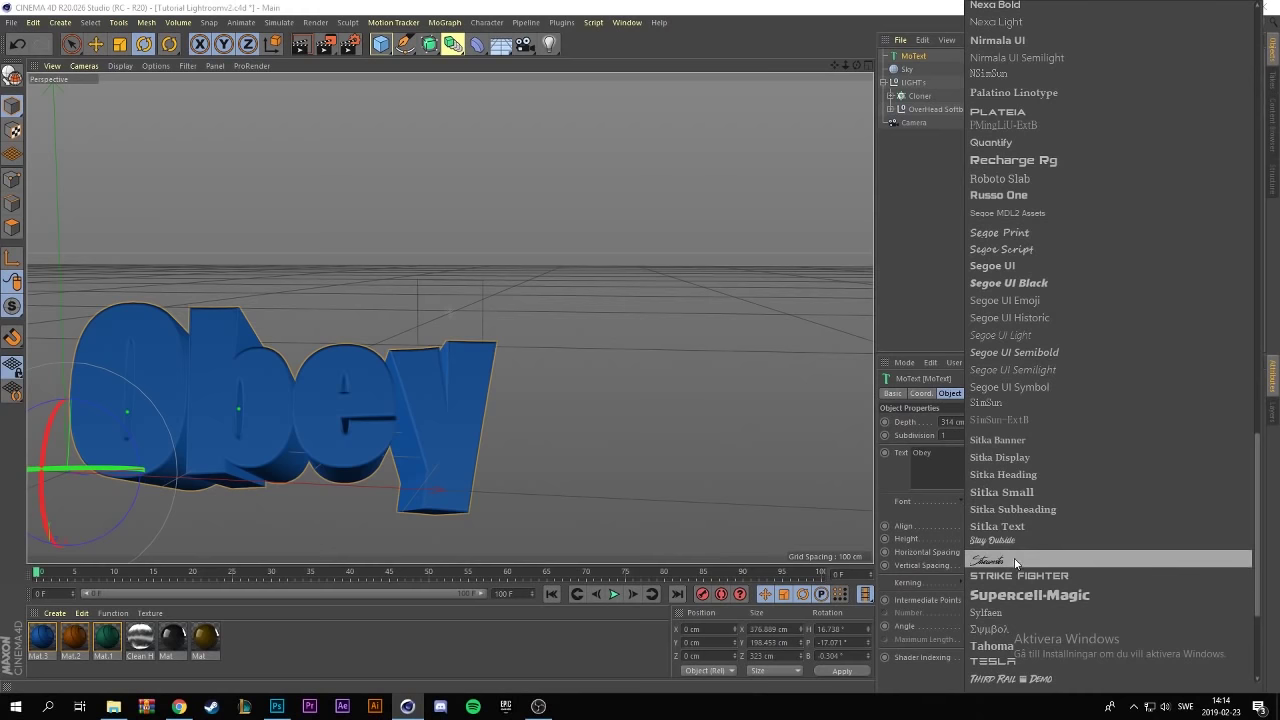
left_click(1015, 541)
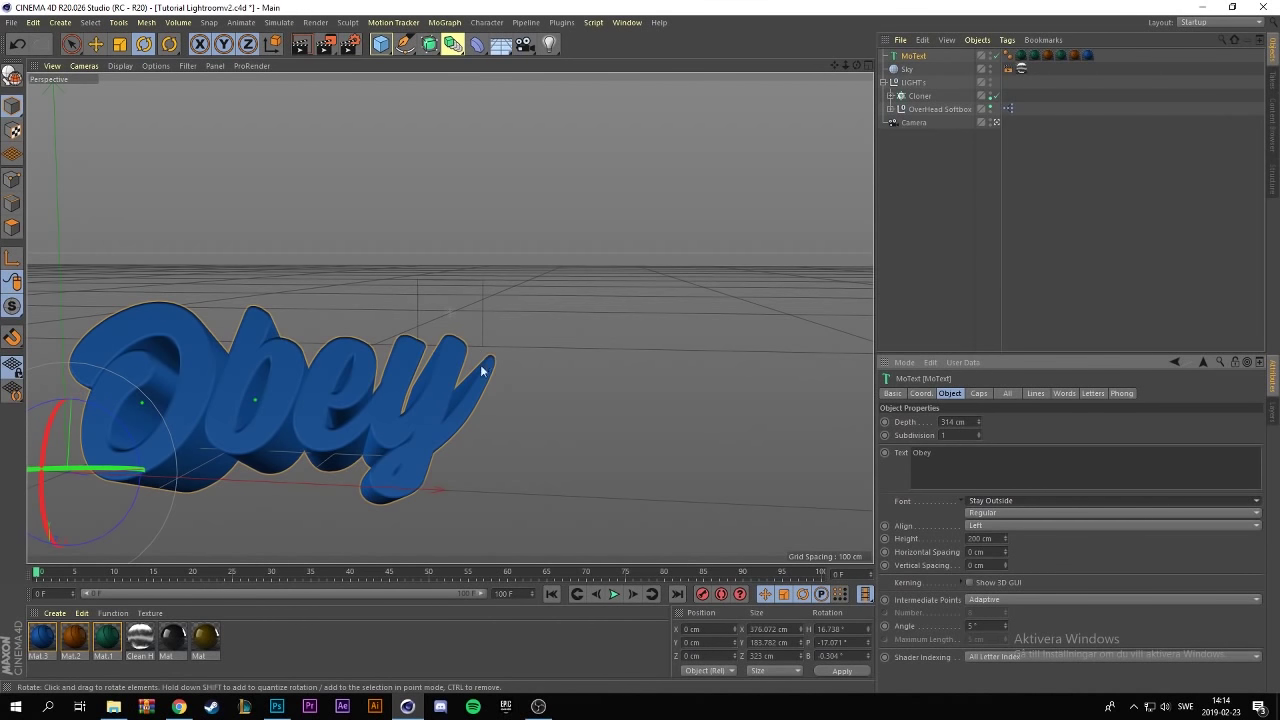
- Set Mat.3's hue to purple and its brightness to 82%
left_click(45, 640)
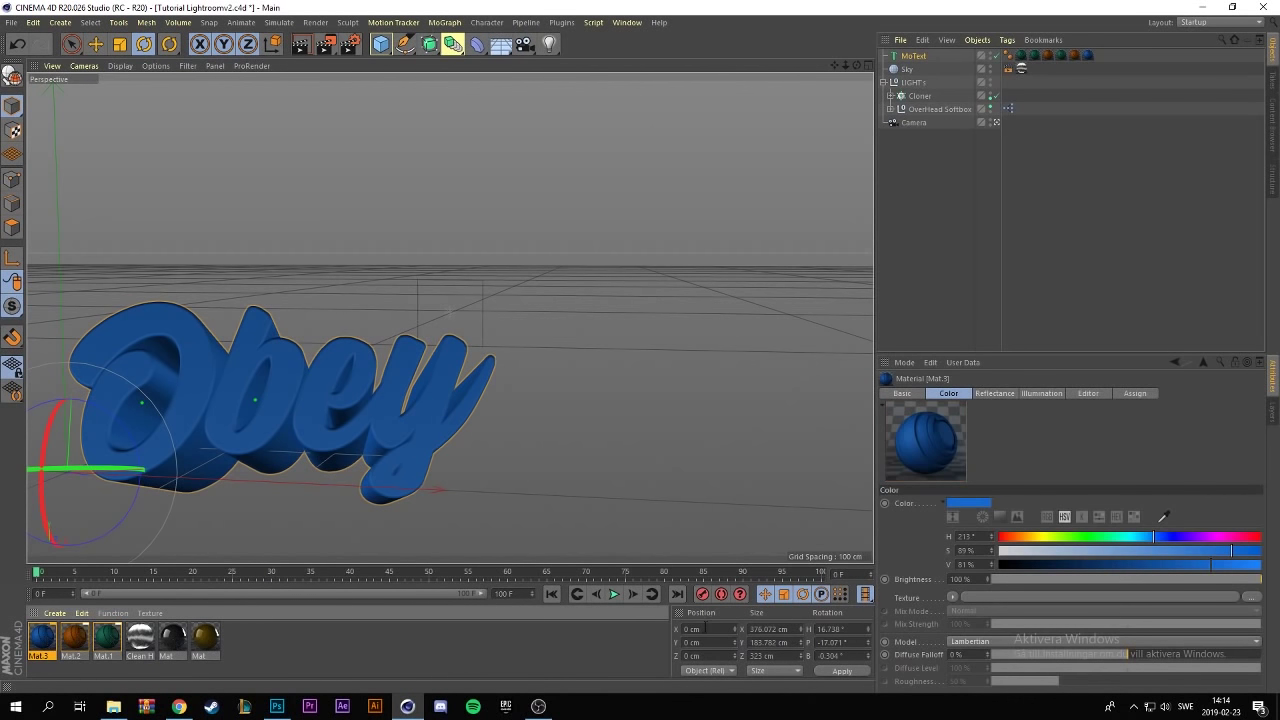
left_click(1189, 537)
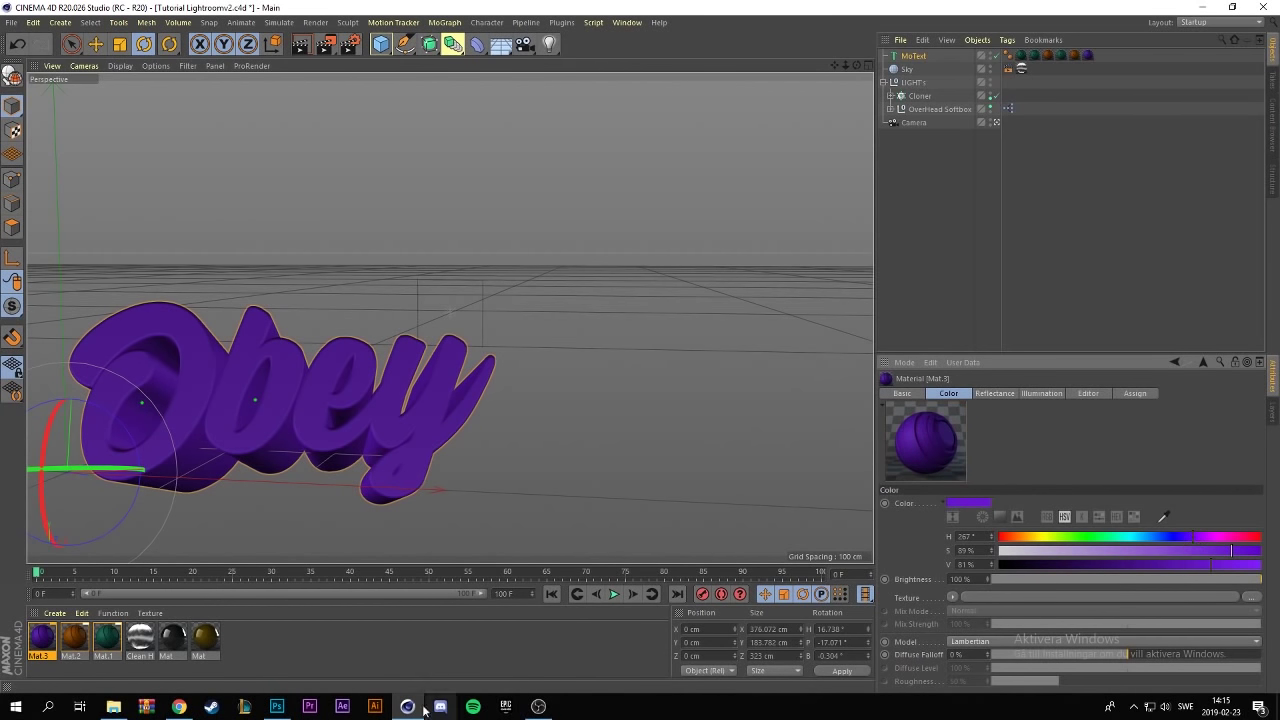
left_click(277, 707)
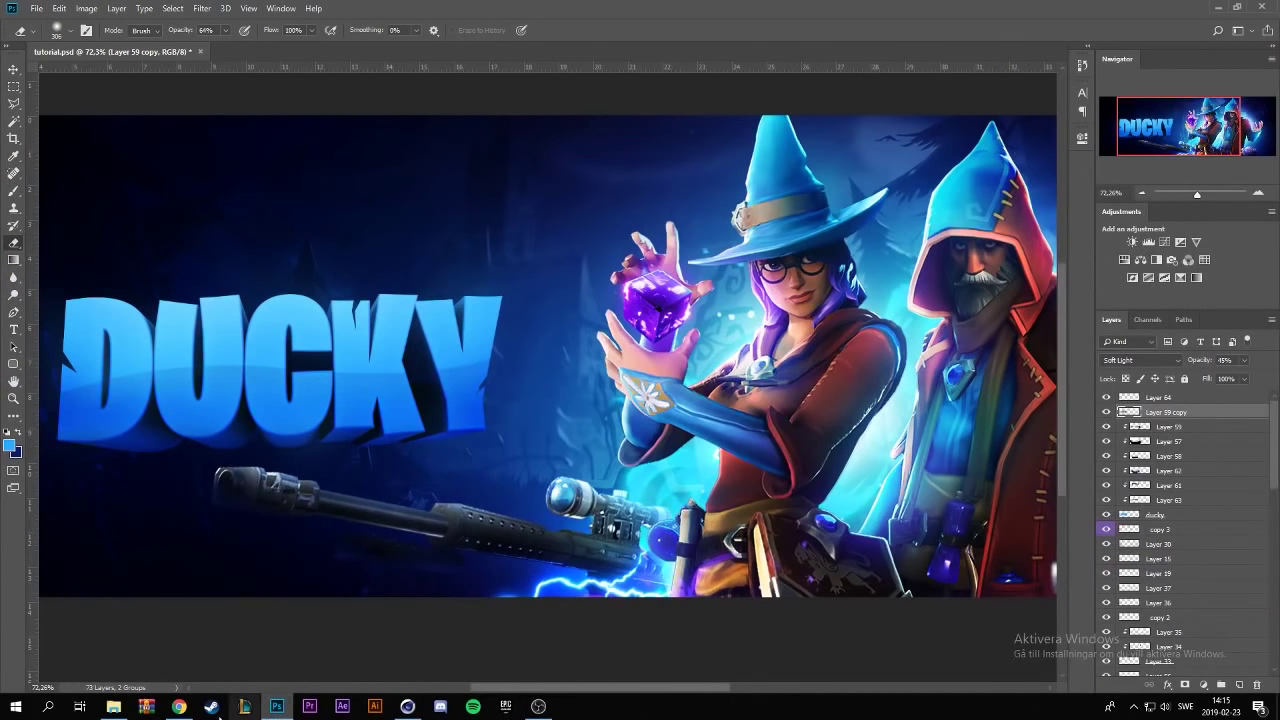
left_click(178, 707)
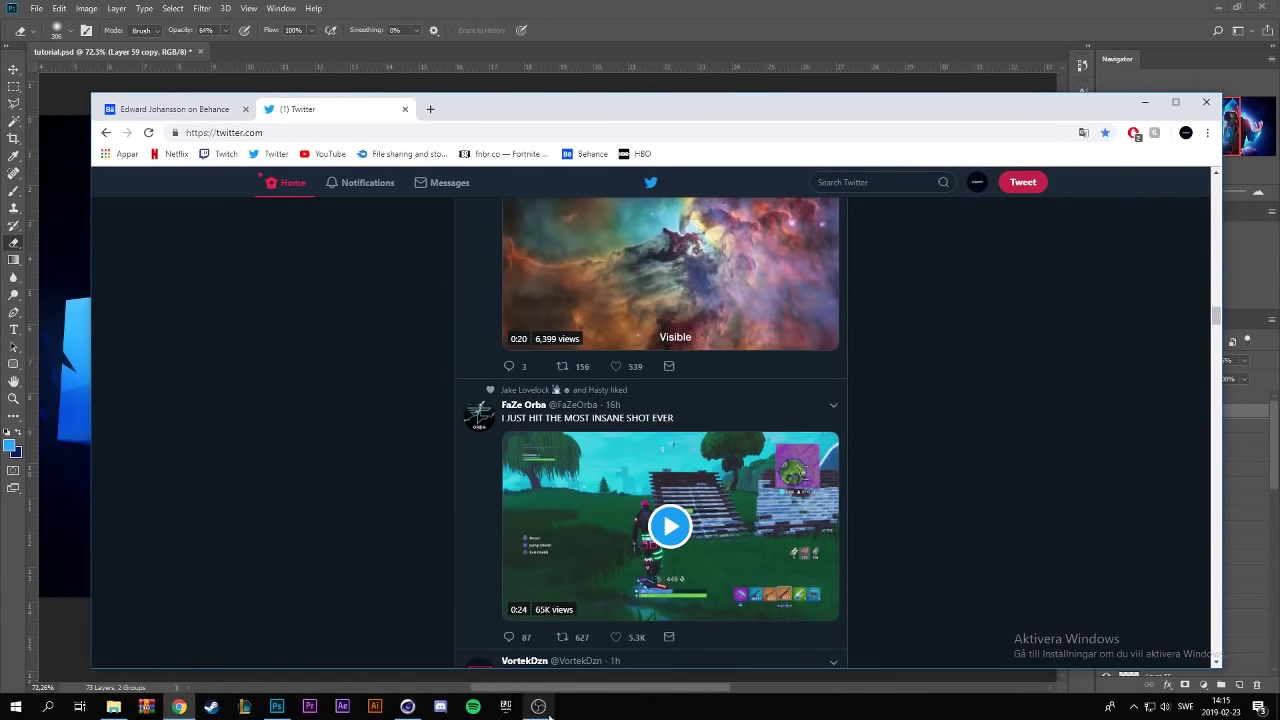
left_click(418, 710)
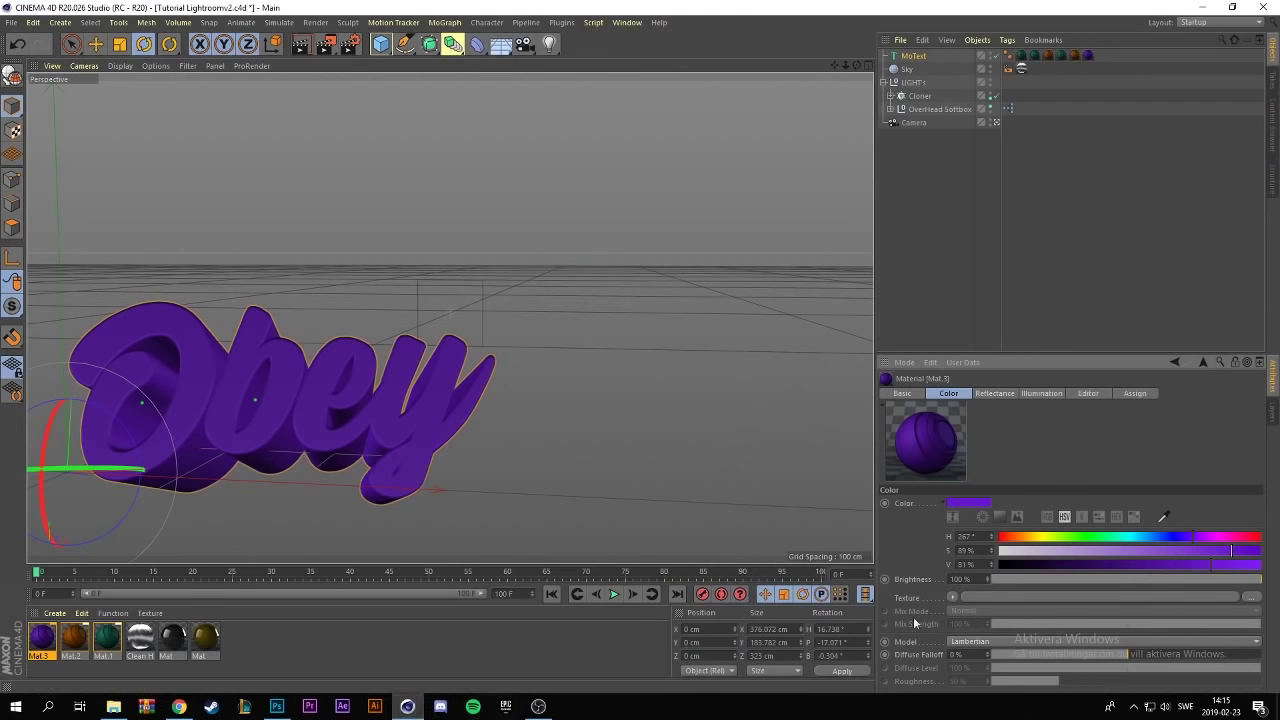
left_click(1199, 535)
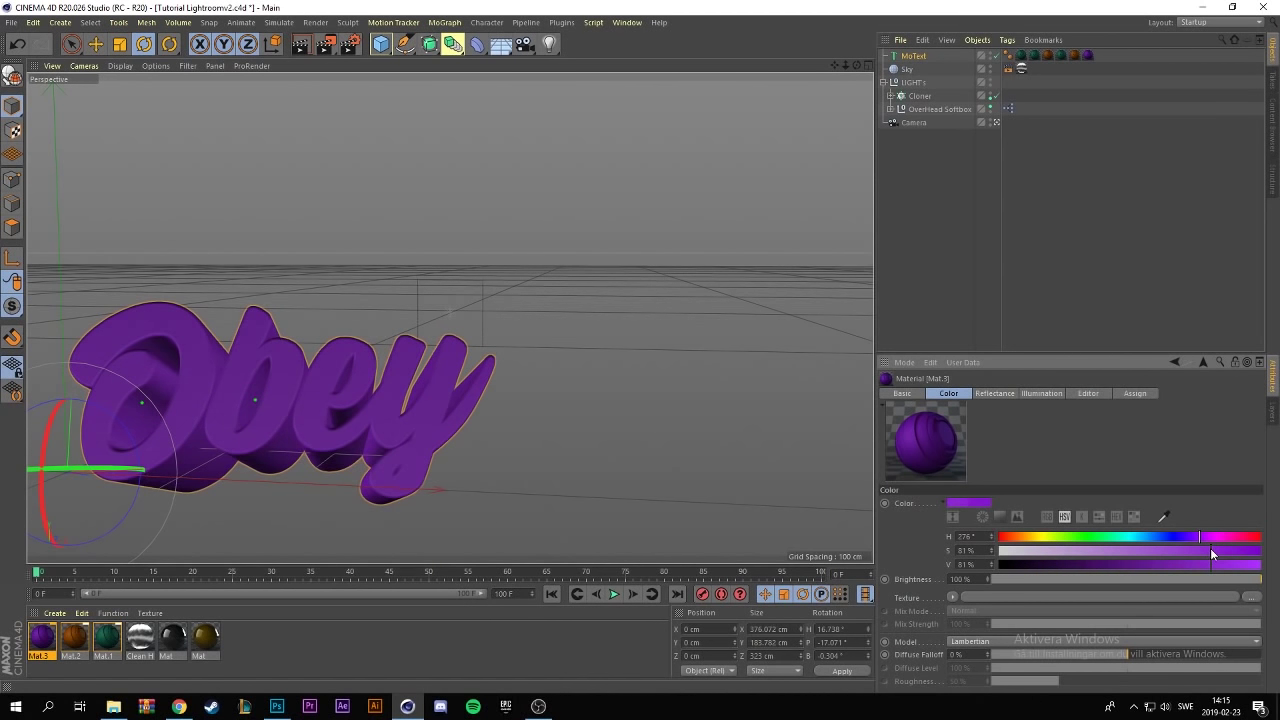
left_click(1216, 562)
left_click(1213, 561)
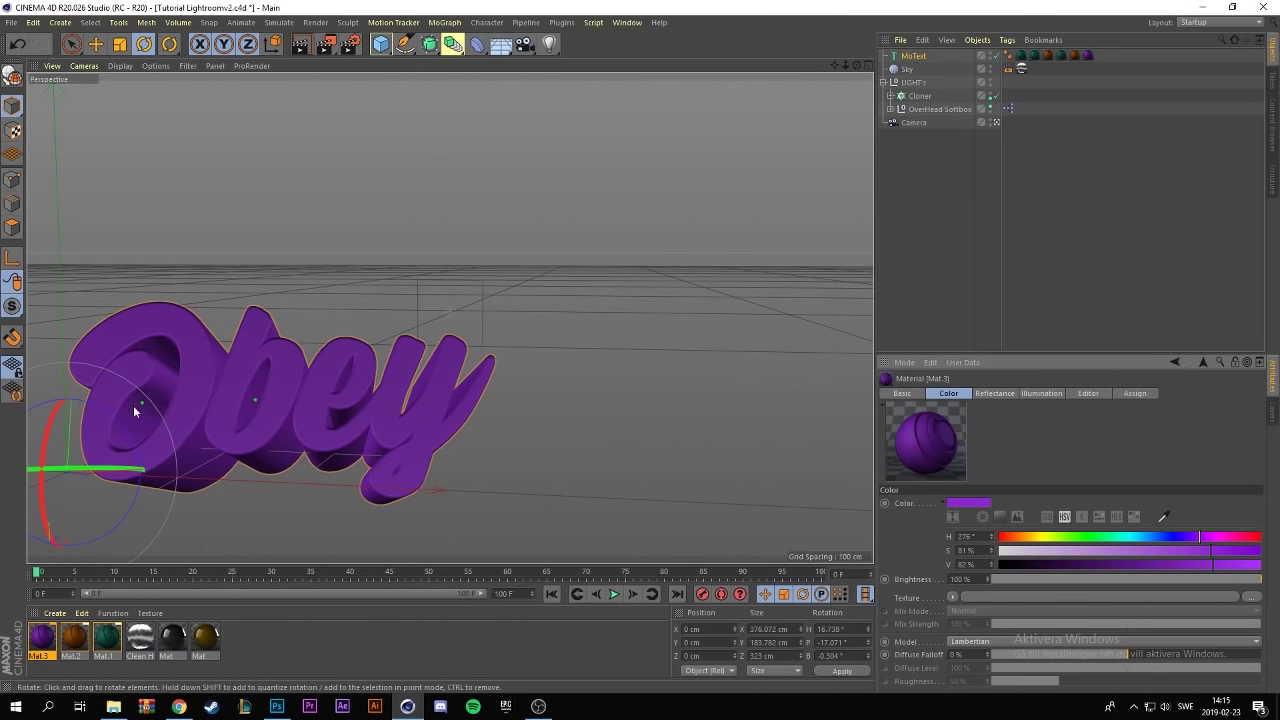
- Tilt the Obey text, test-render it with Ctrl+R, and nudge the hue toward blue-purple
left_click_drag(52, 429, 52, 429)
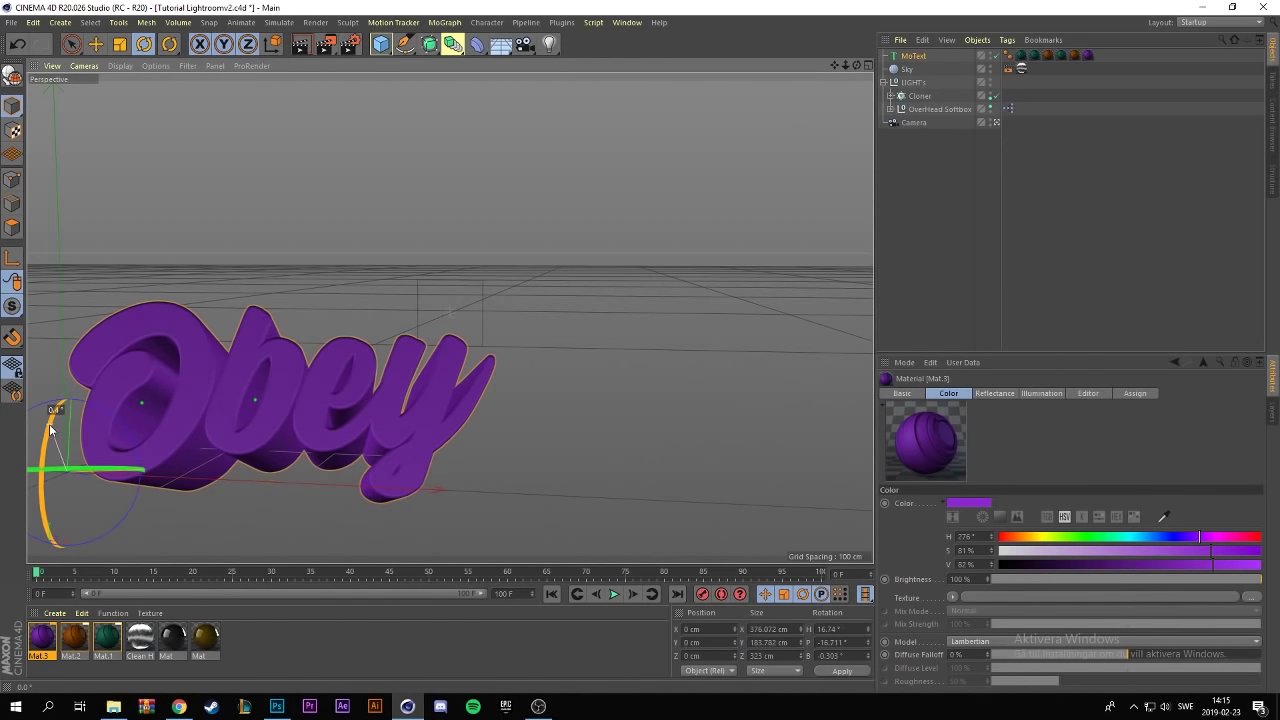
key("ctrl+r")
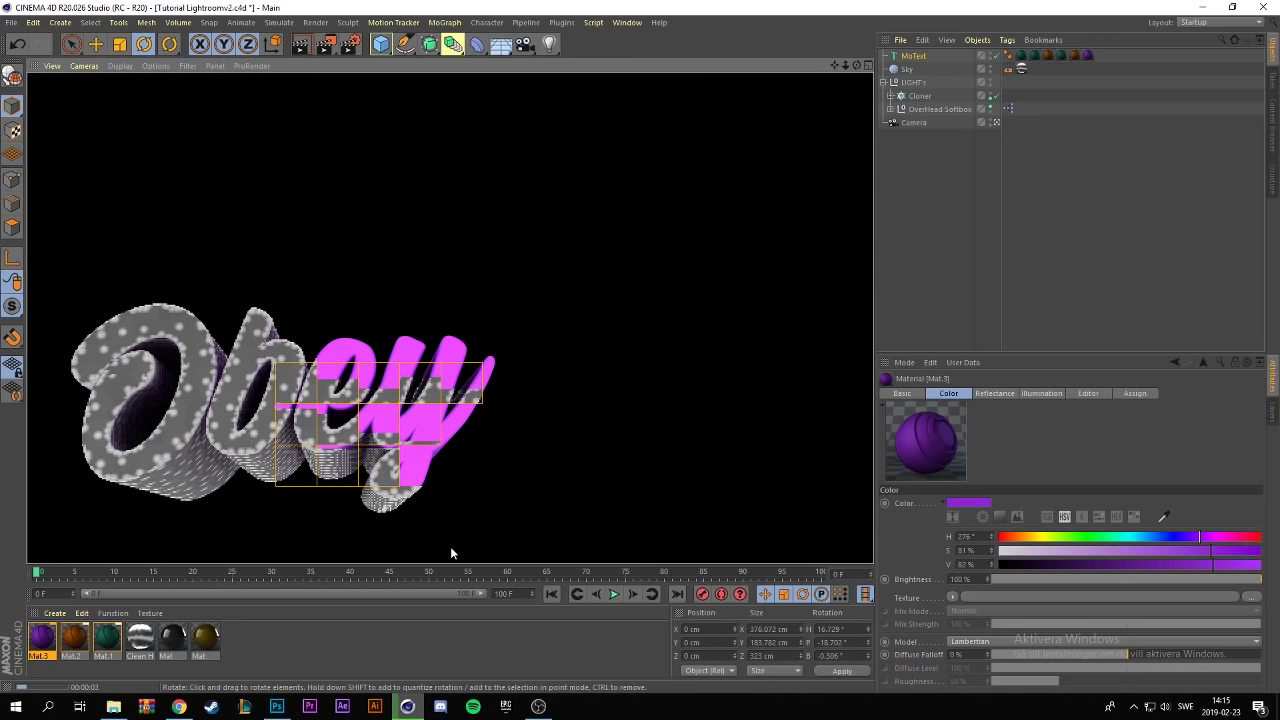
left_click(634, 317)
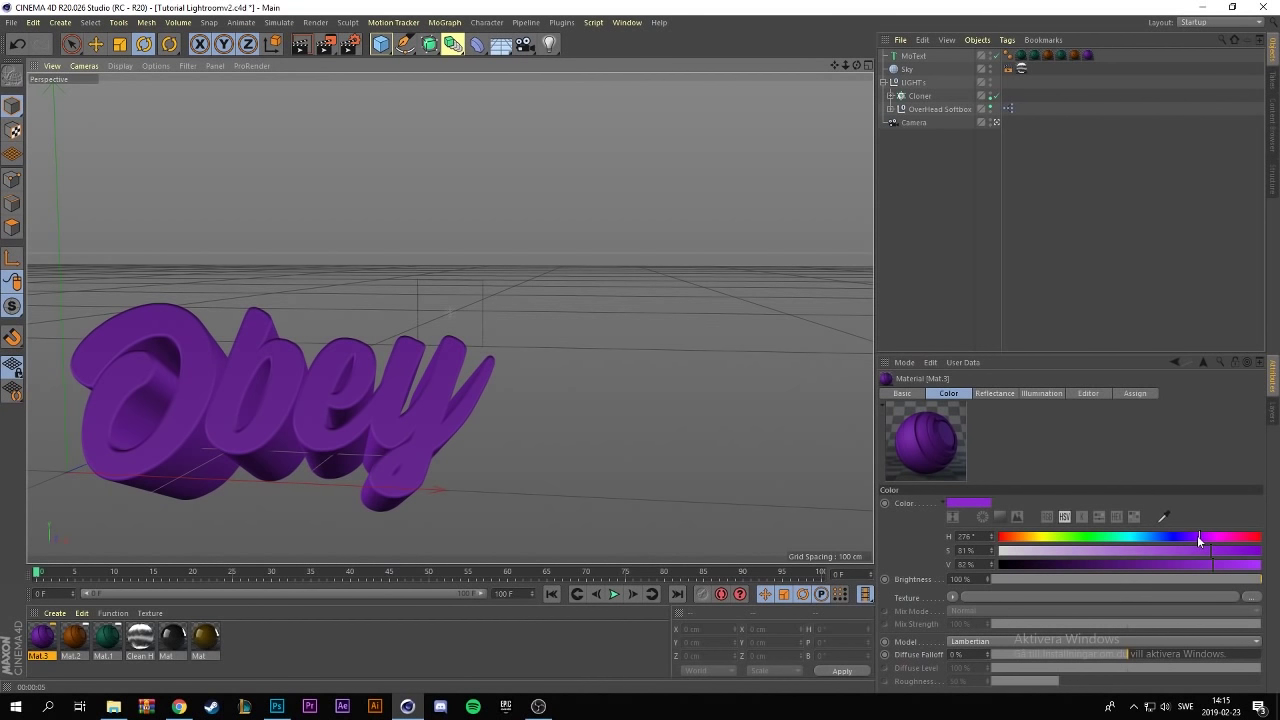
left_click_drag(1198, 536, 1195, 537)
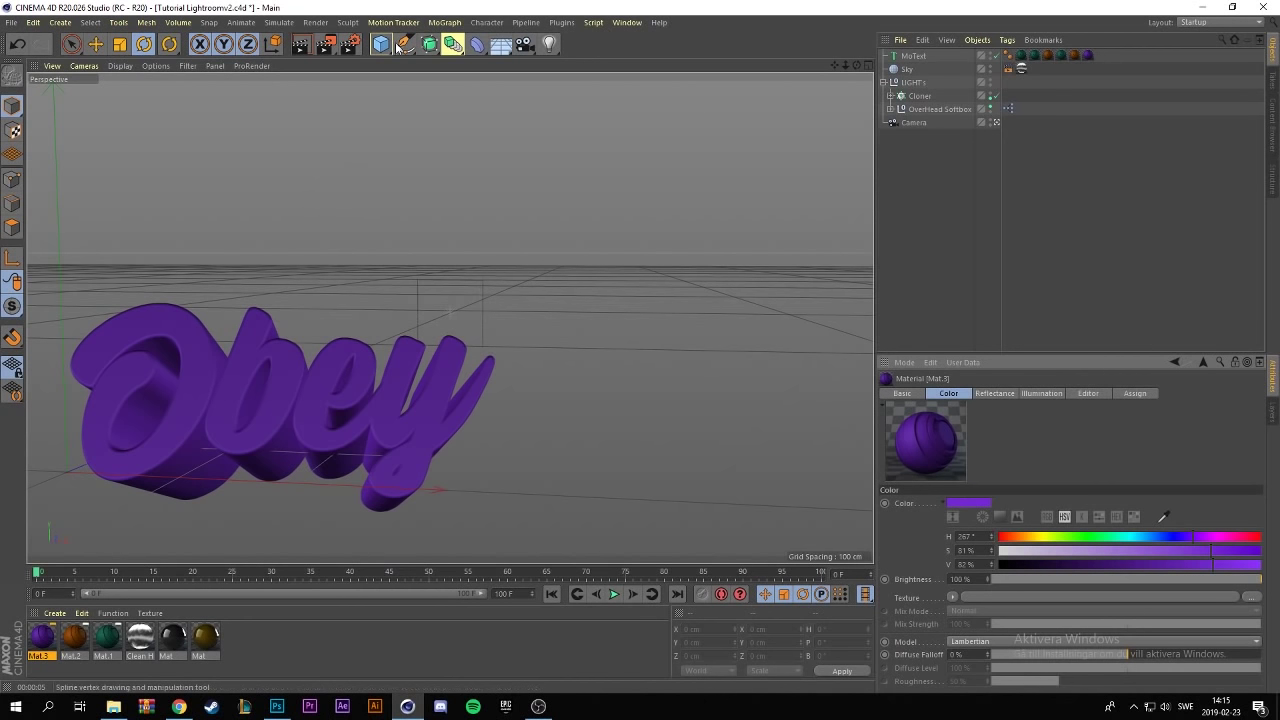
- Start rendering the Obey text, cancel overwriting ducky.png, and close the render viewer
left_click(328, 46)
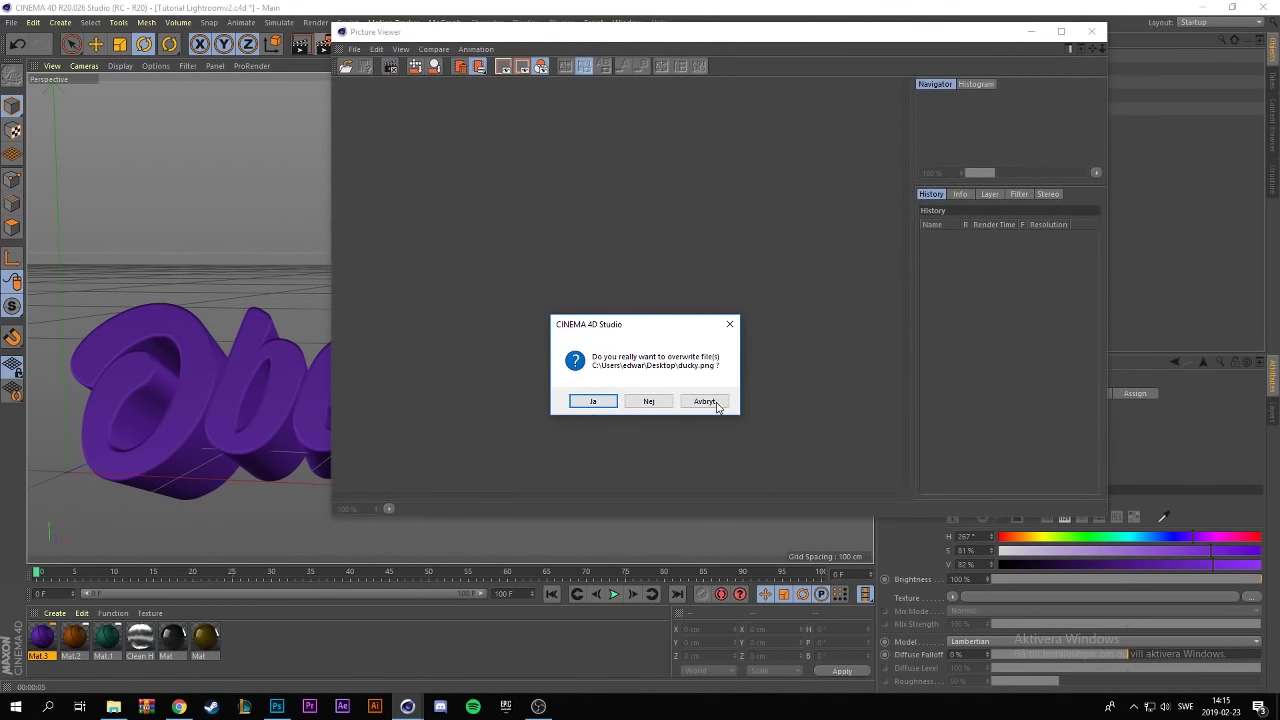
left_click(716, 404)
left_click(1091, 31)
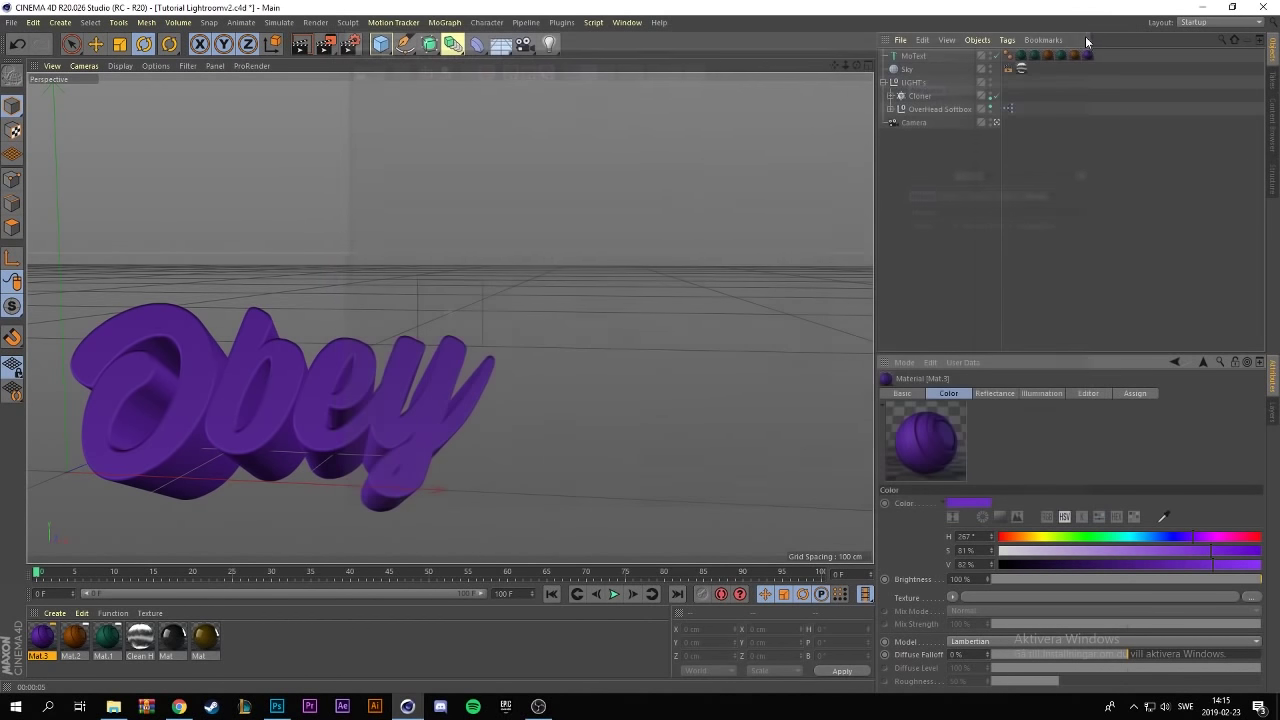
- Change the Render Settings save file name to obey2
left_click(352, 44)
left_click(389, 87)
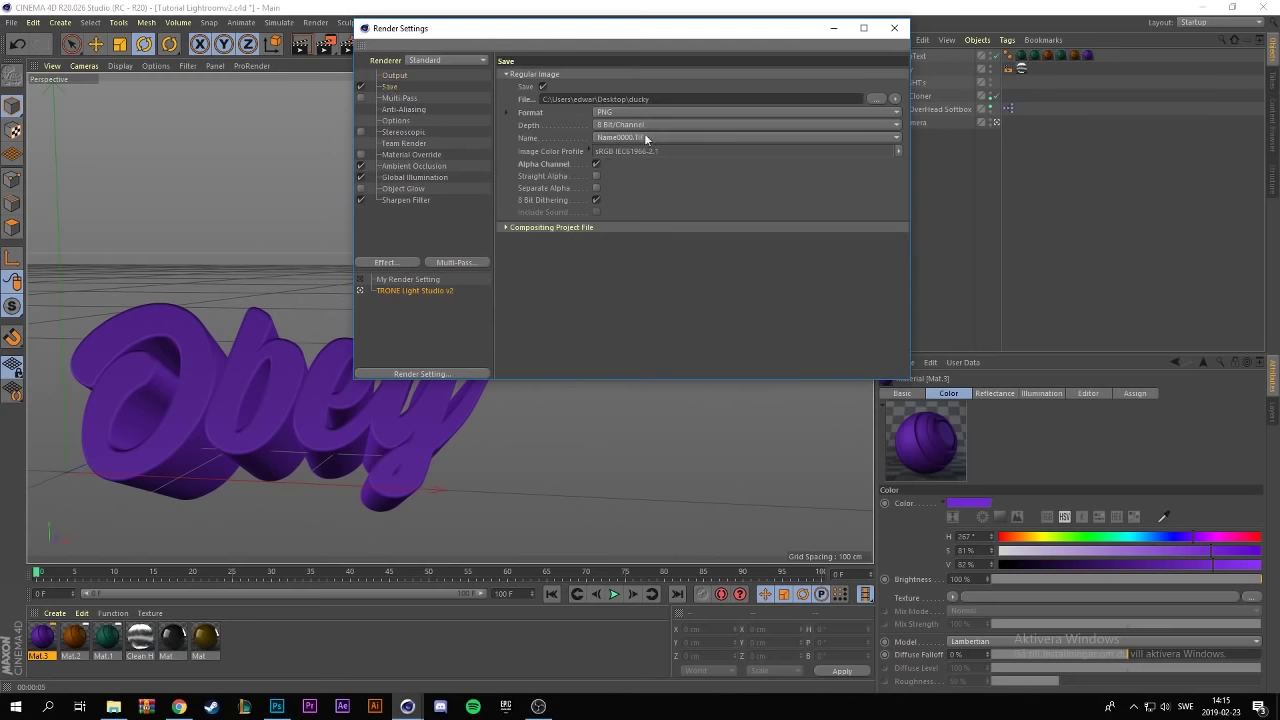
left_click(868, 97)
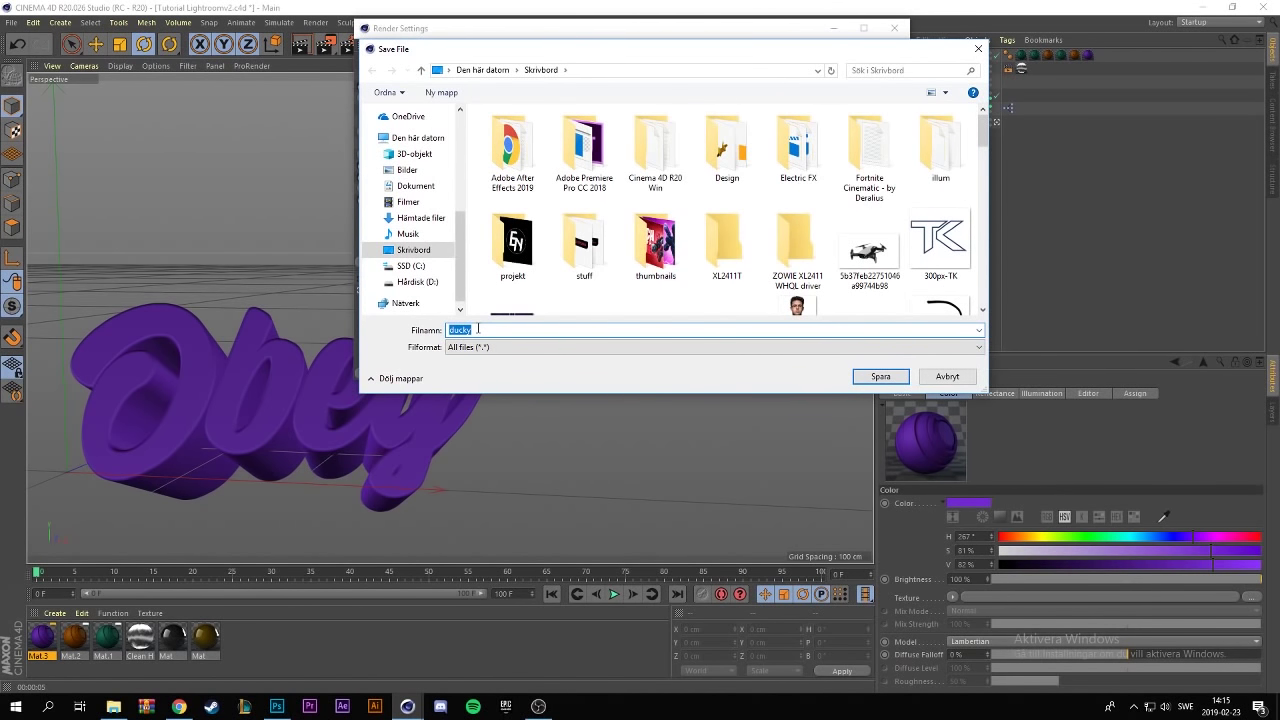
type("obey2")
left_click(869, 383)
left_click(902, 29)
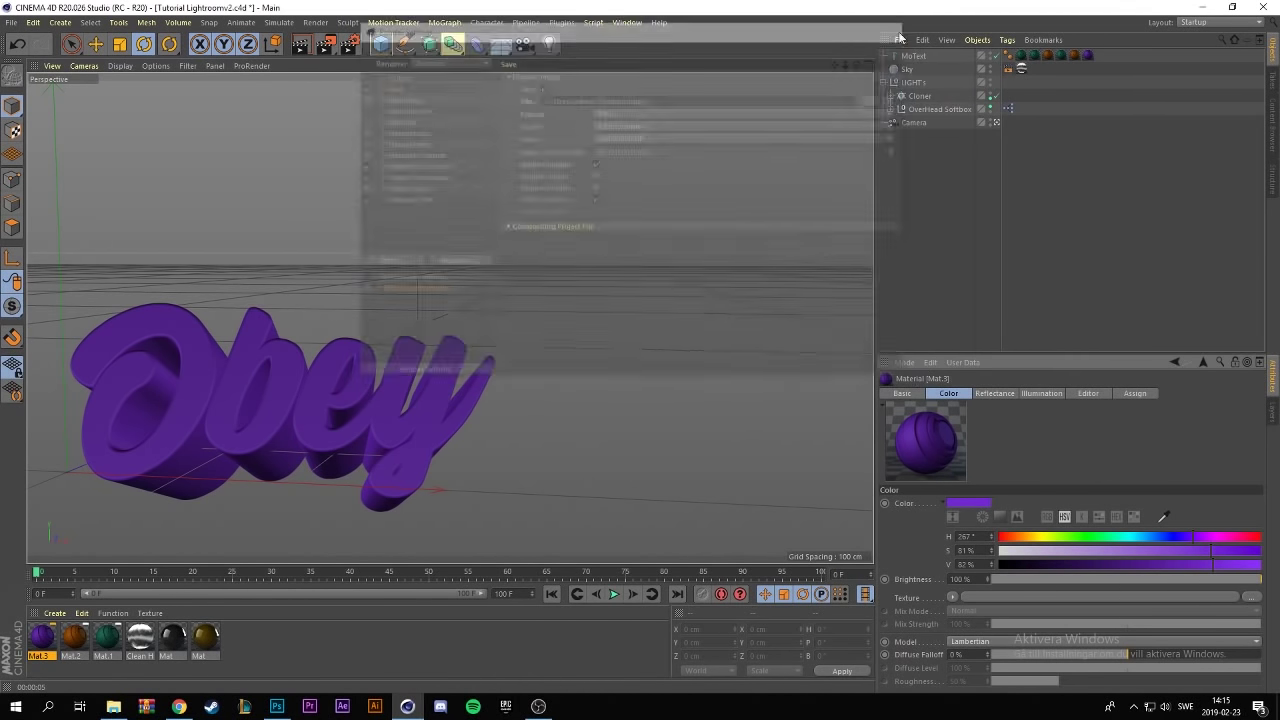
- Render obey2 and place the image into the banner above the DUCKY text
key("shift+r")
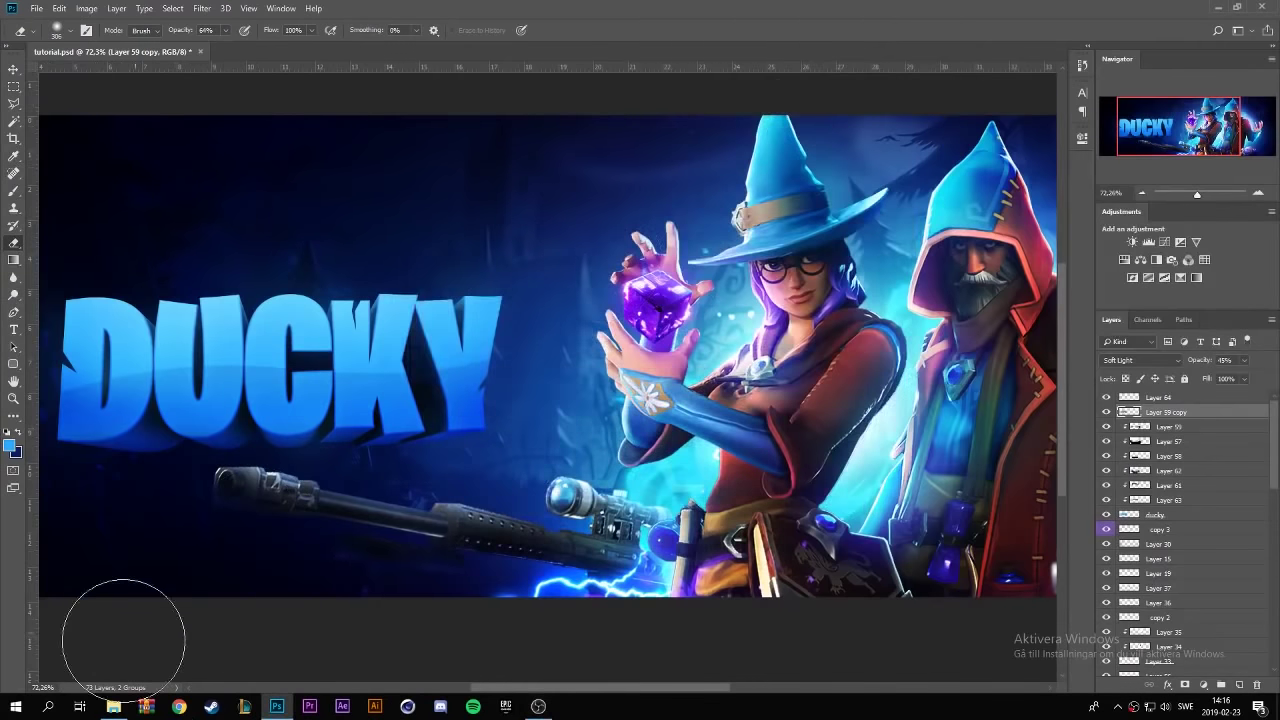
left_click(113, 706)
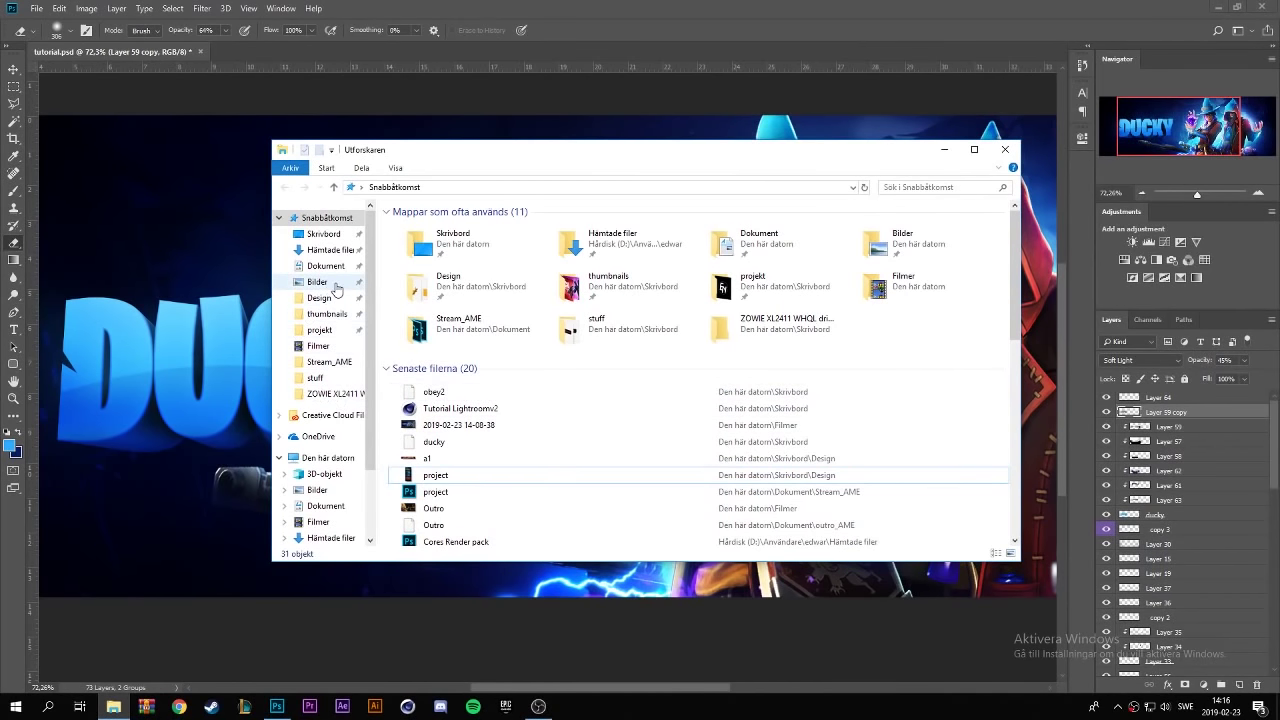
left_click_drag(434, 391, 487, 372)
key("Return")
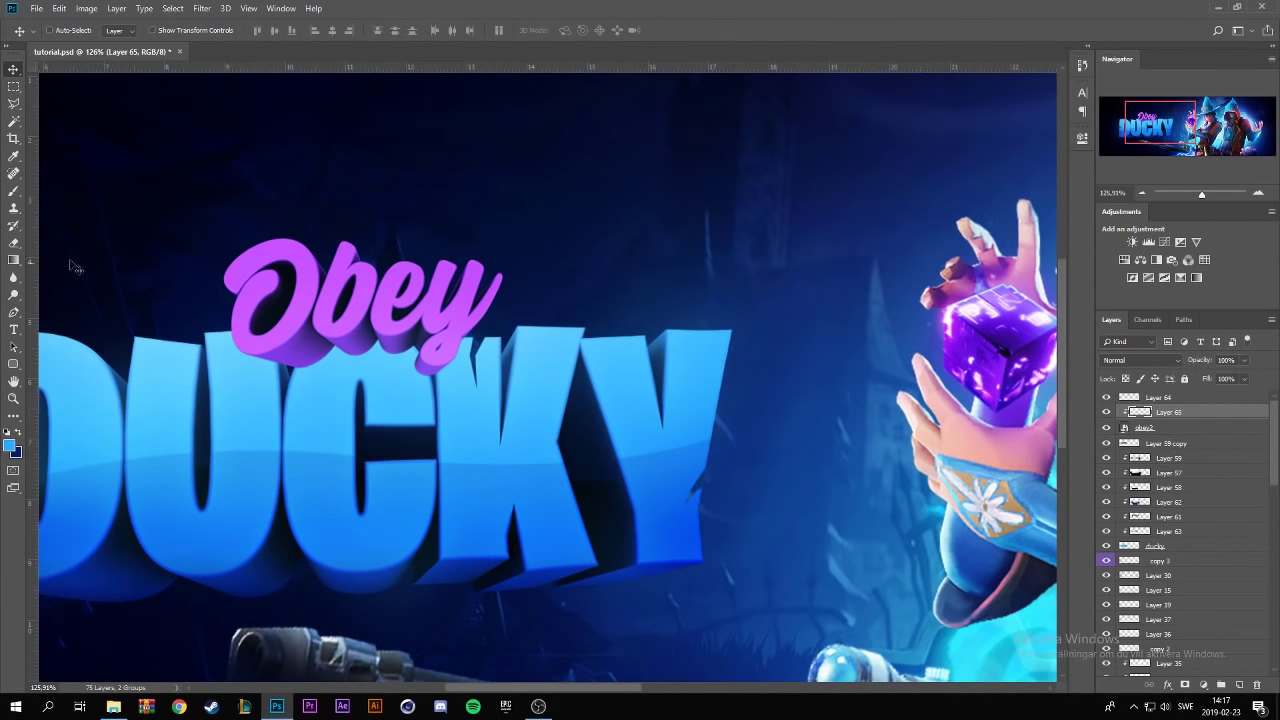
- Darken the DUCKY letters' shadows with a soft black 291 px brush
left_click(13, 190)
left_click(7, 431)
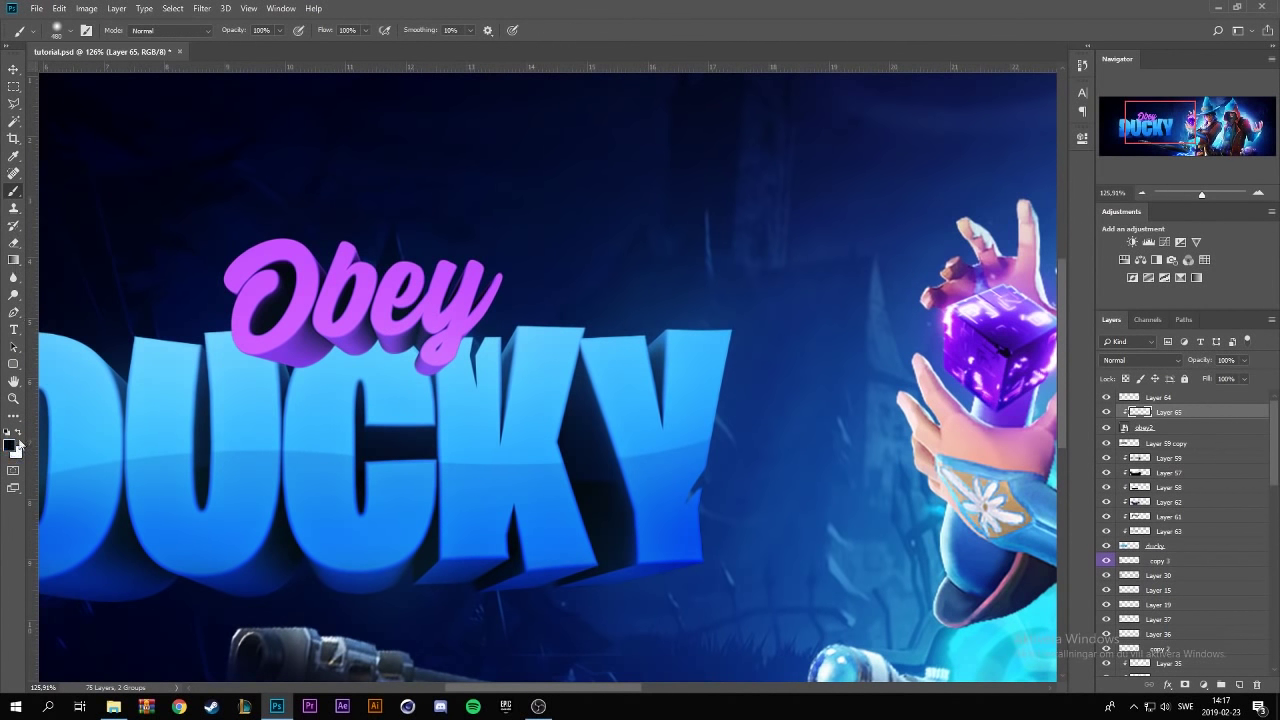
left_click(56, 30)
left_click_drag(151, 70, 141, 71)
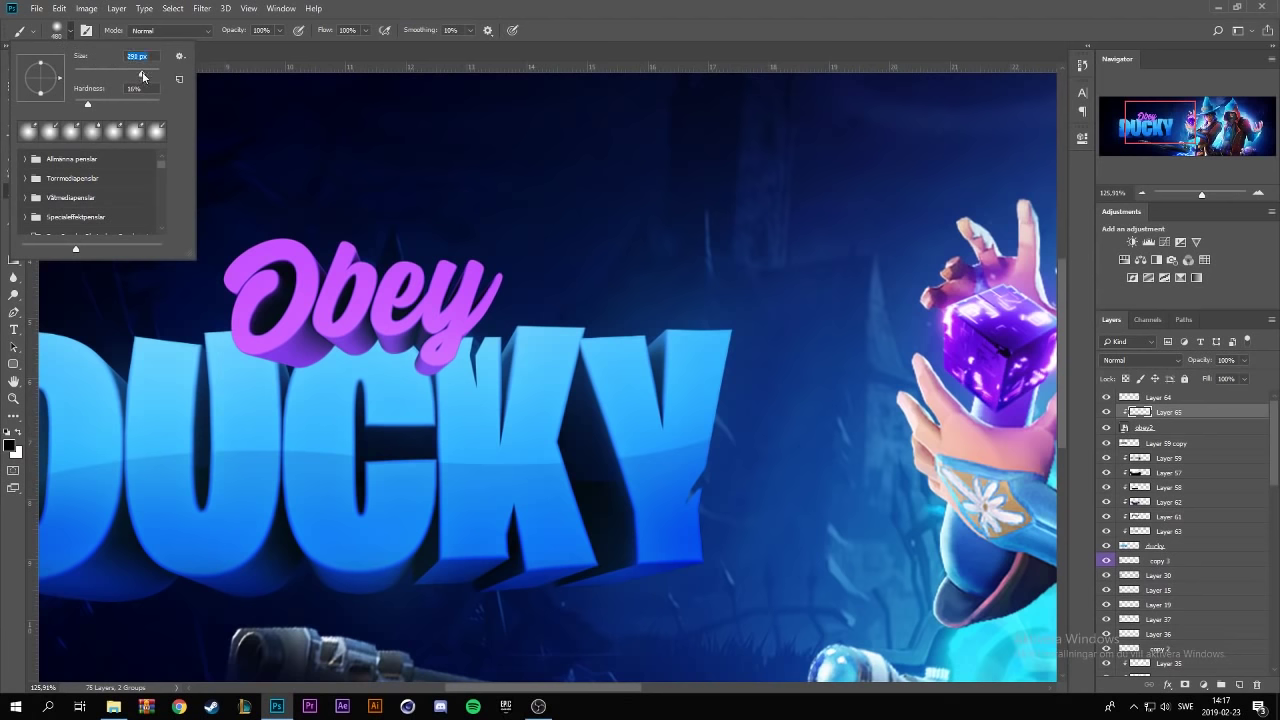
left_click(310, 470)
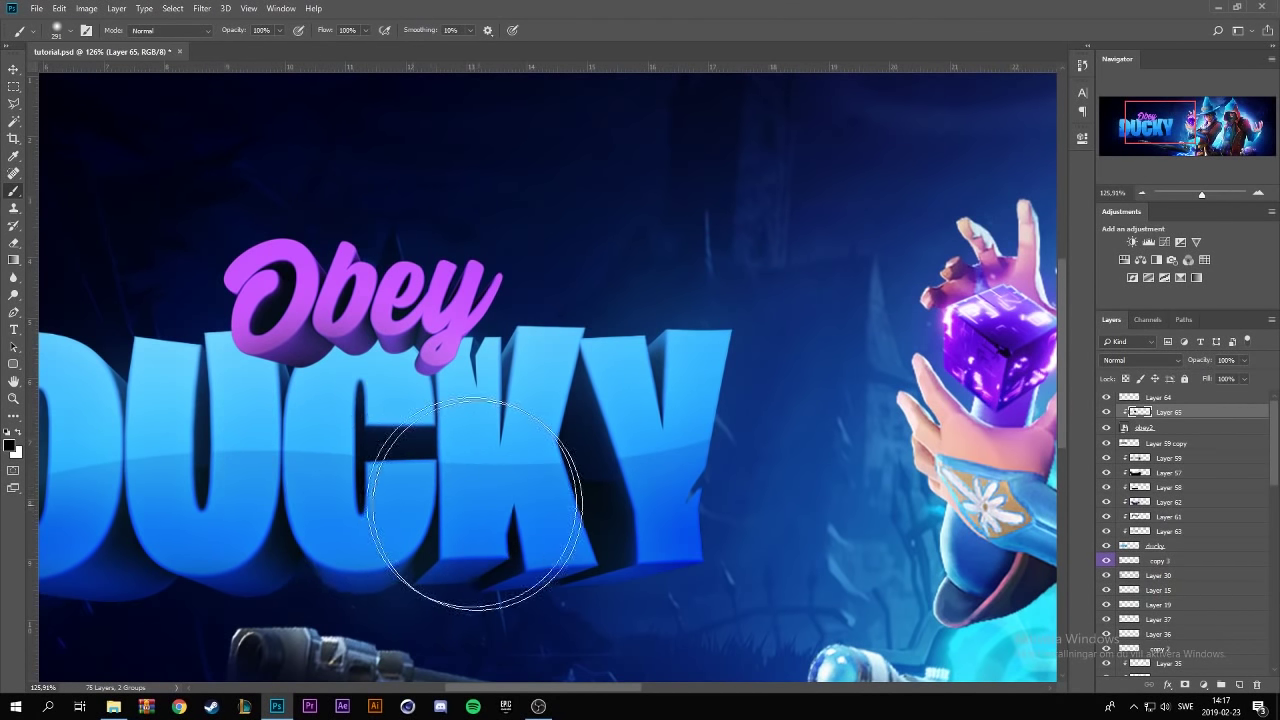
mouse_move(222, 560)
left_mouse_down()
mouse_move(671, 463)
mouse_move(506, 414)
mouse_move(540, 440)
mouse_move(571, 428)
mouse_move(471, 486)
mouse_move(400, 457)
mouse_move(326, 467)
left_mouse_up()
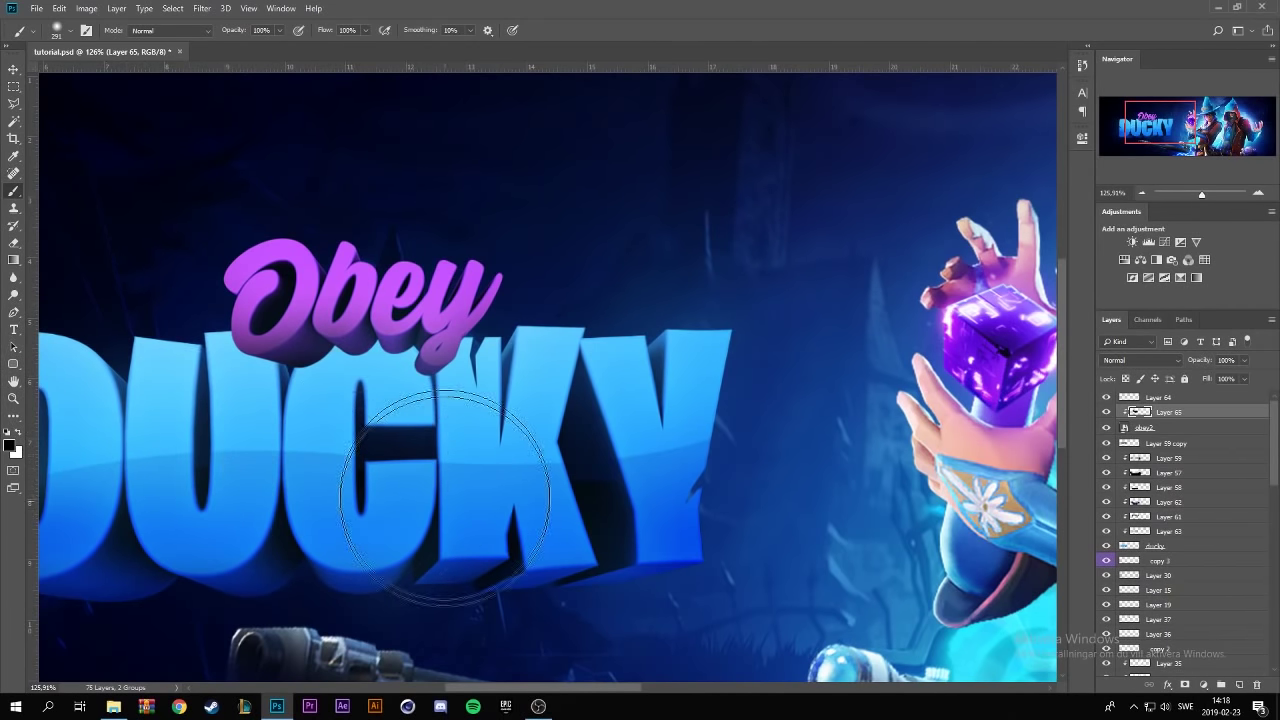
- Paint white shading near Obey and set that layer to Soft Light with adjusted opacity
left_click(14, 432)
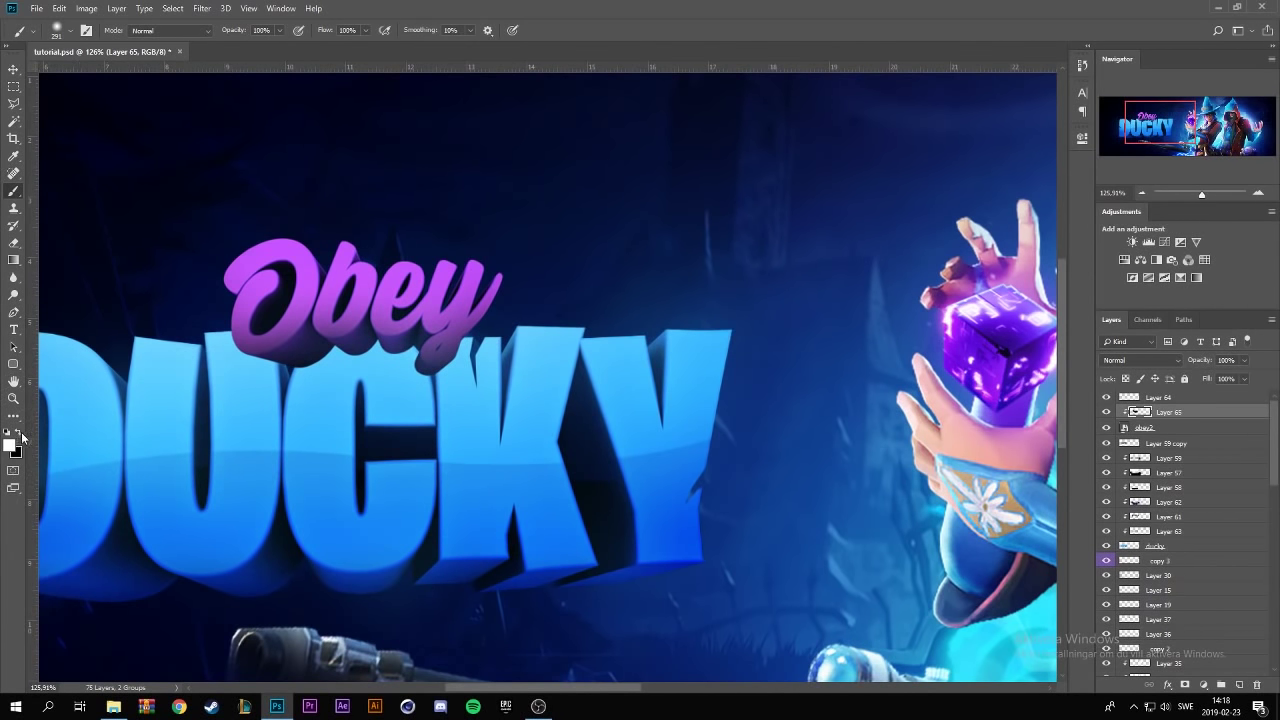
left_click_drag(400, 177, 391, 143)
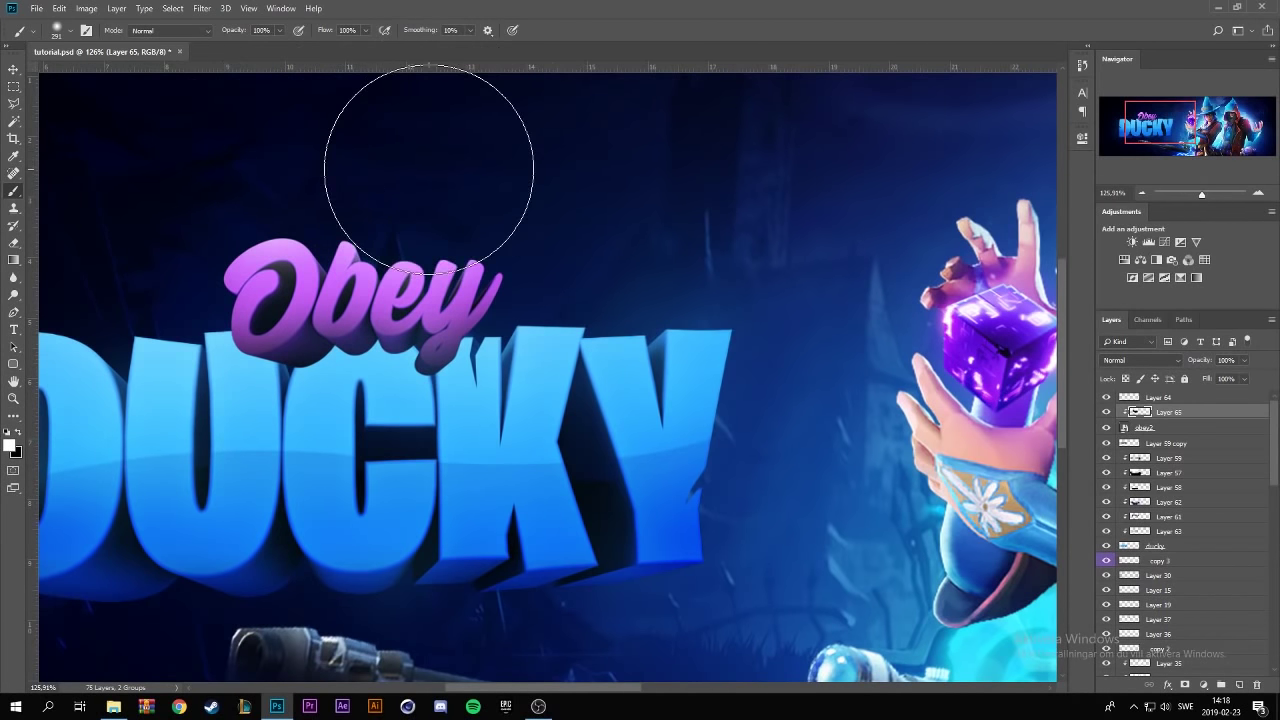
left_click(1150, 360)
left_click(1148, 534)
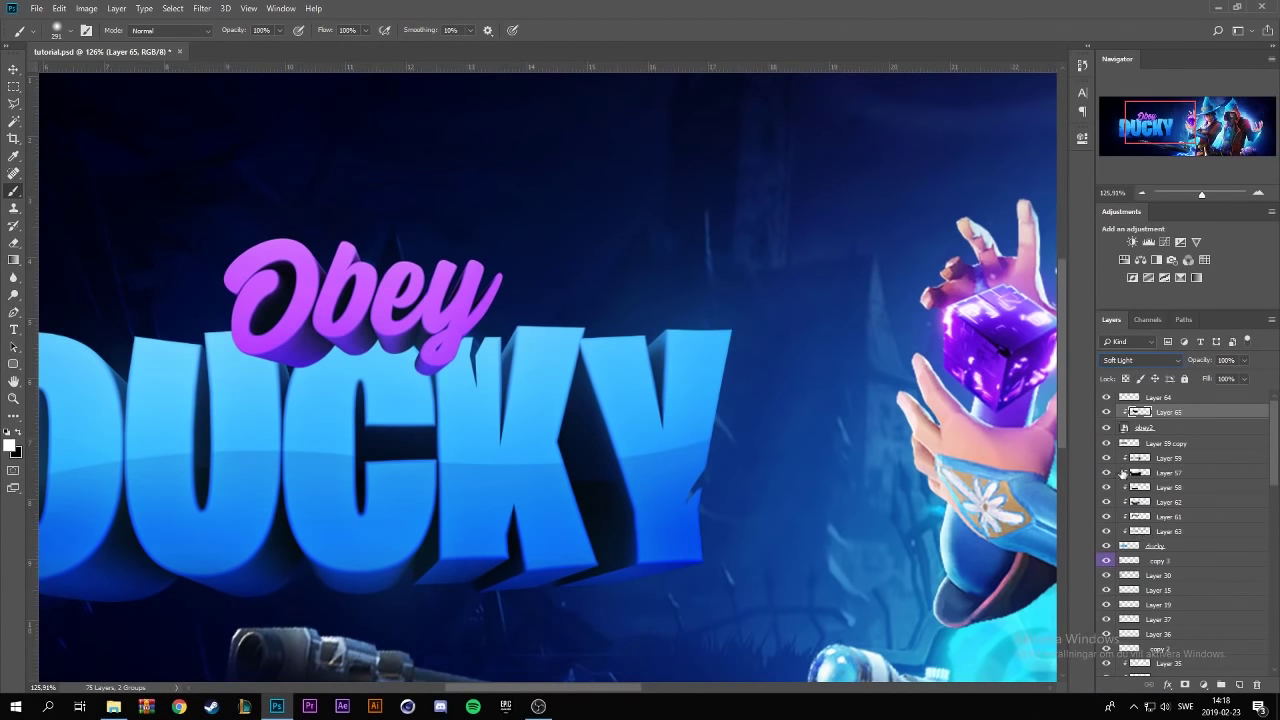
left_click(1244, 360)
mouse_move(1247, 377)
left_mouse_down()
mouse_move(1165, 381)
mouse_move(1249, 391)
left_mouse_up()
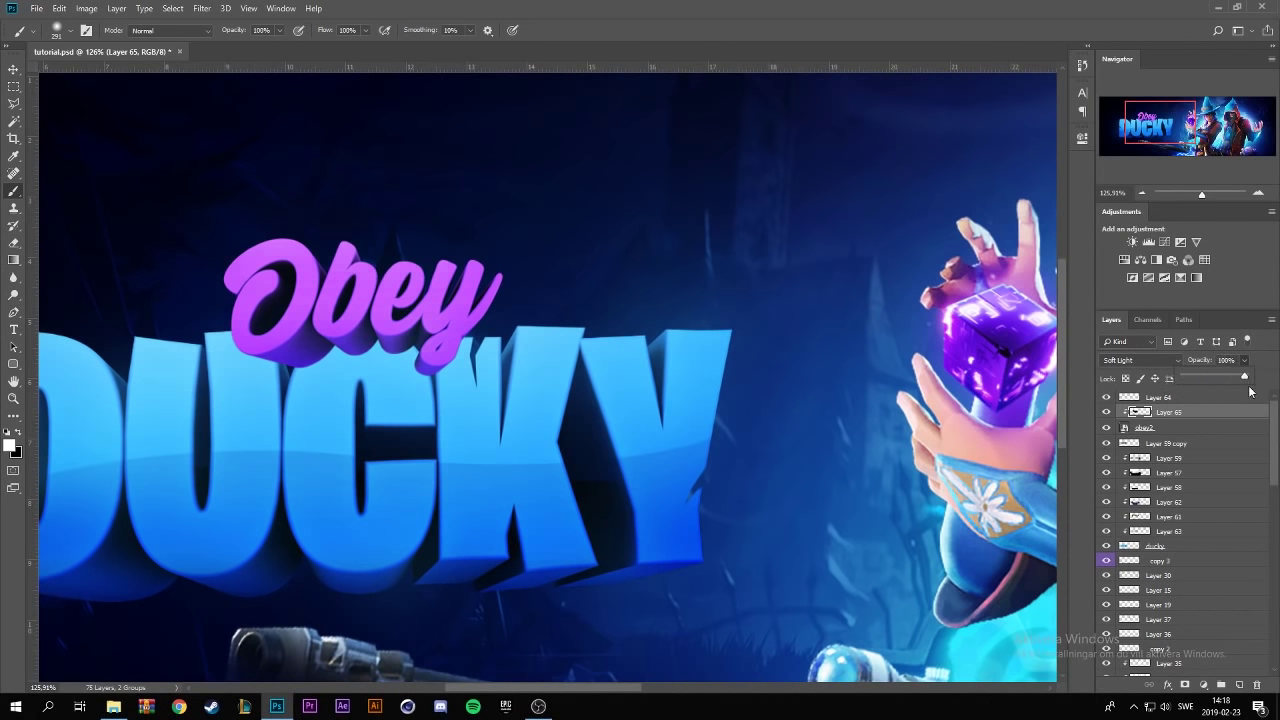
- Add a clipped layer and sample the banner's dark blue 051749 as background colour
key("ctrl+shift+alt+n")
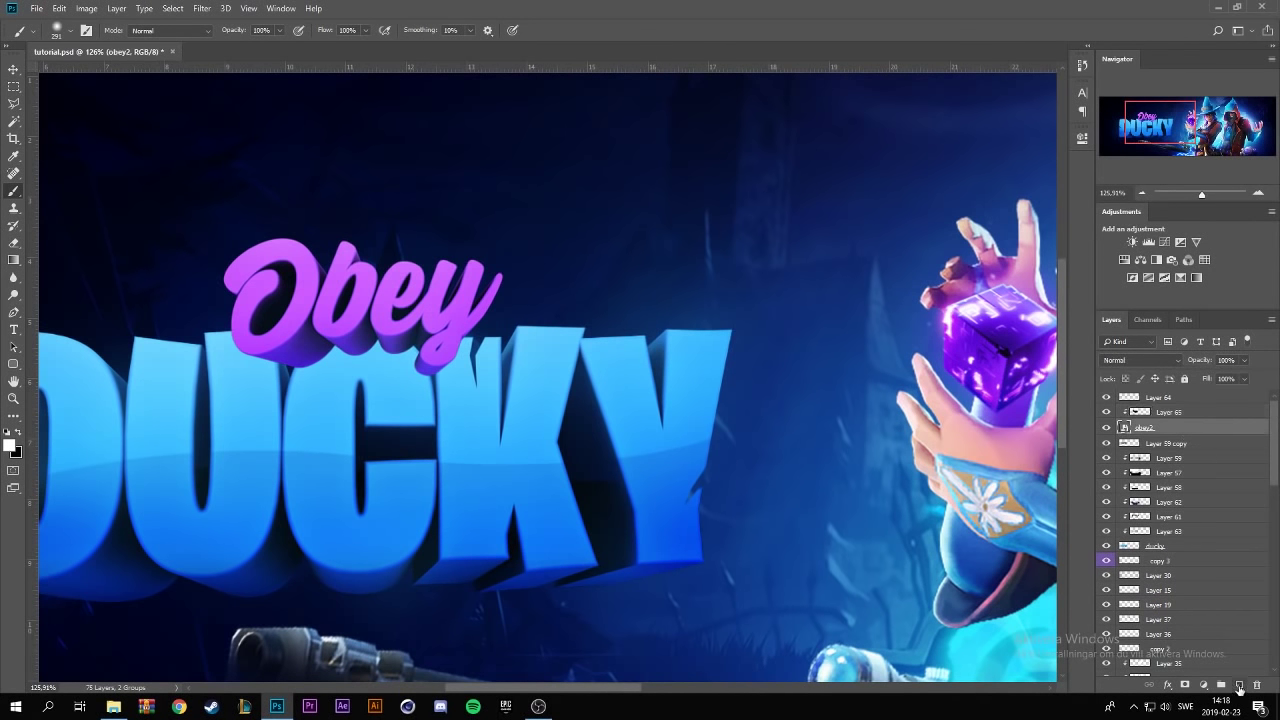
left_click(19, 454)
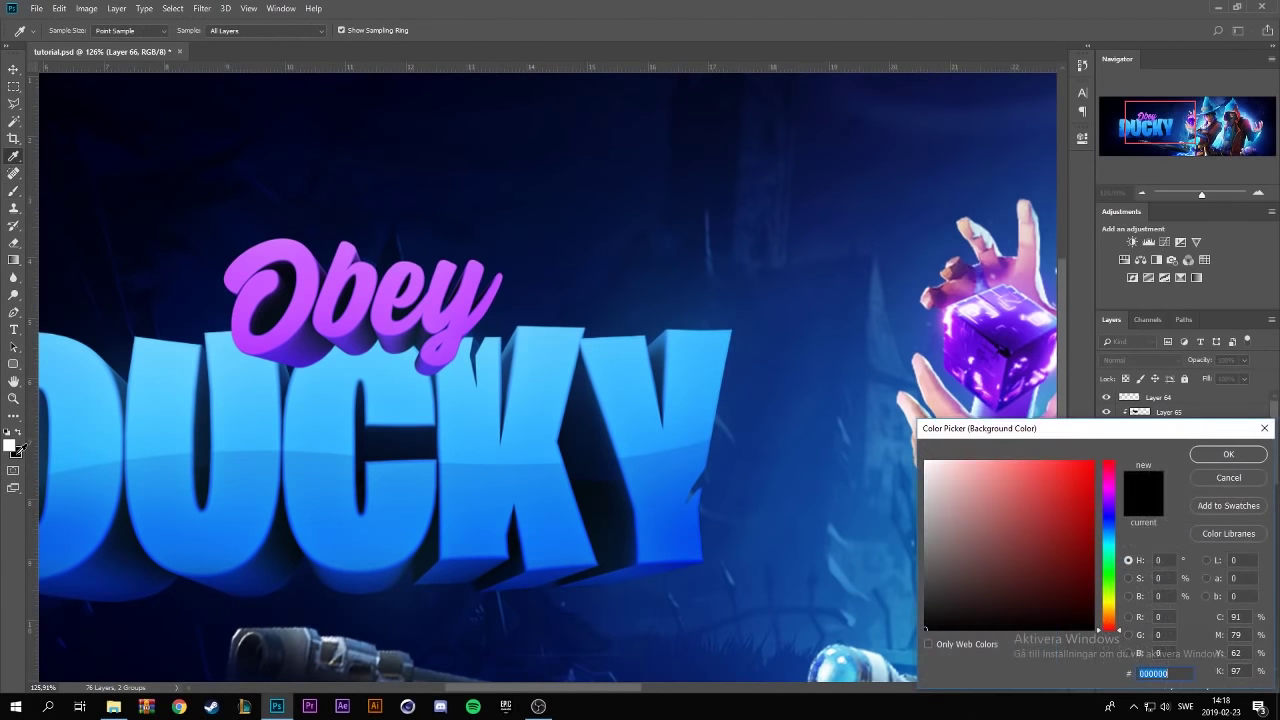
left_click(519, 311)
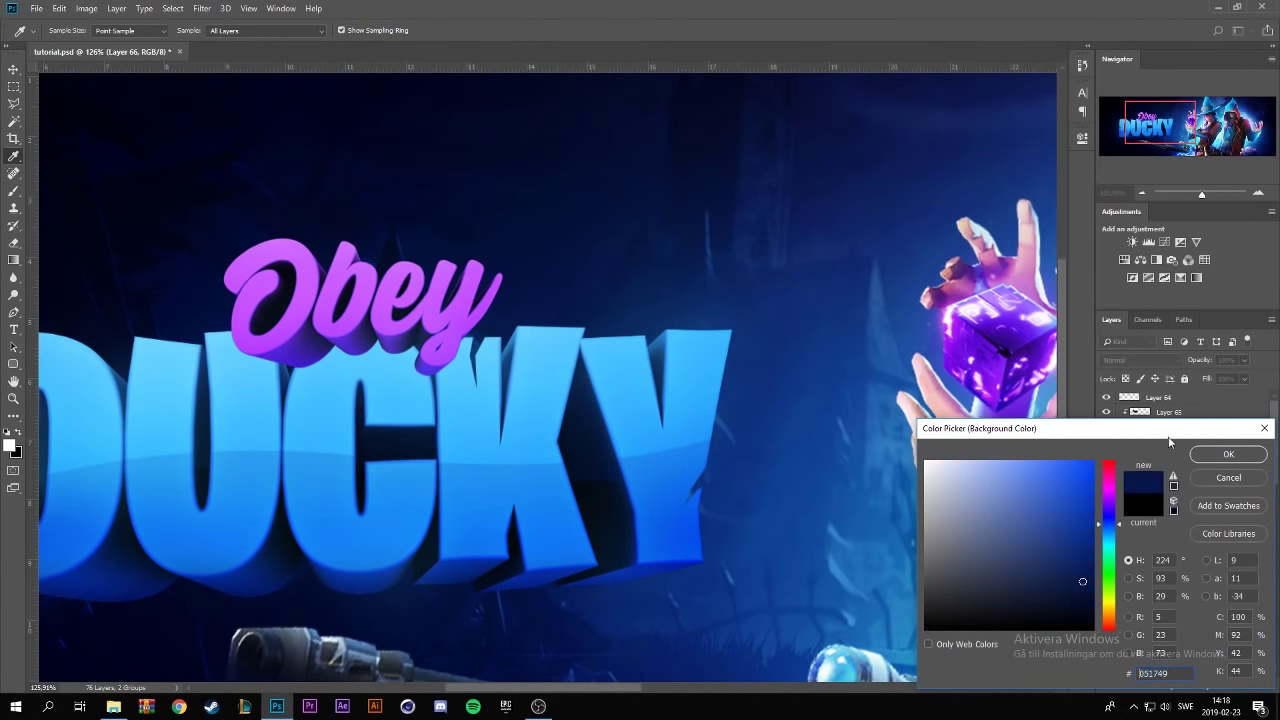
left_click(1228, 454)
key("b")
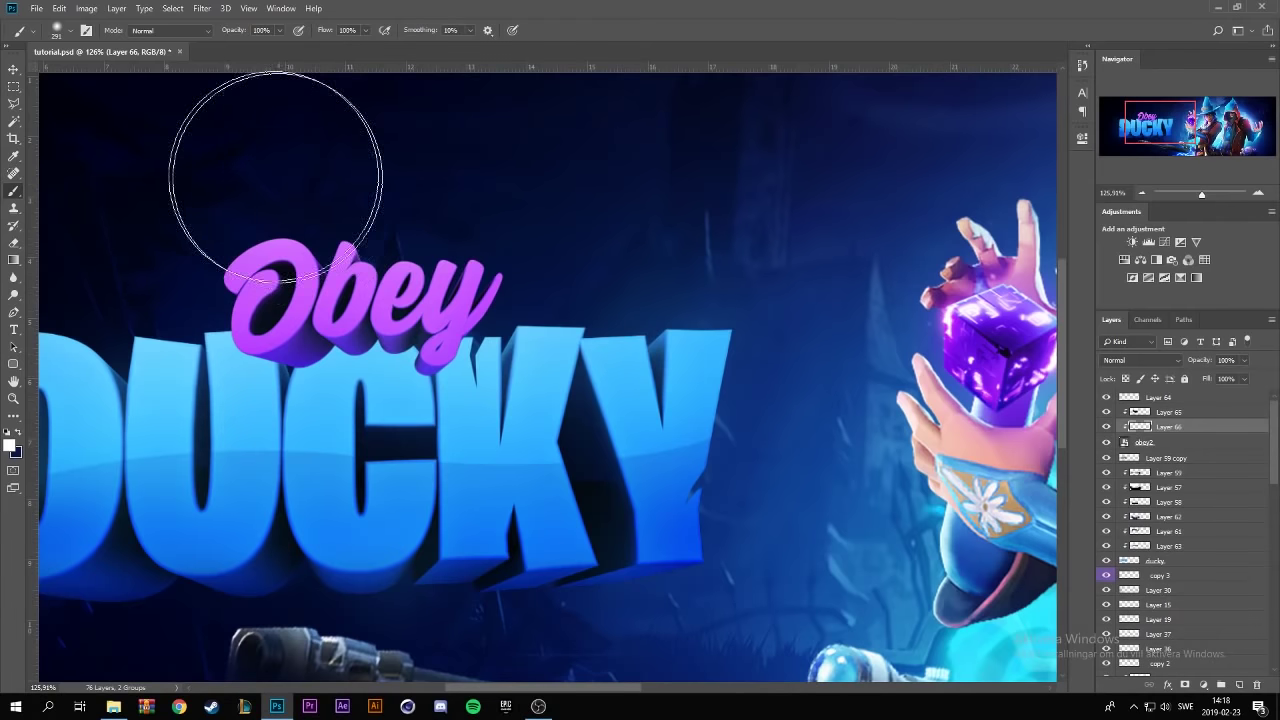
left_click(63, 35)
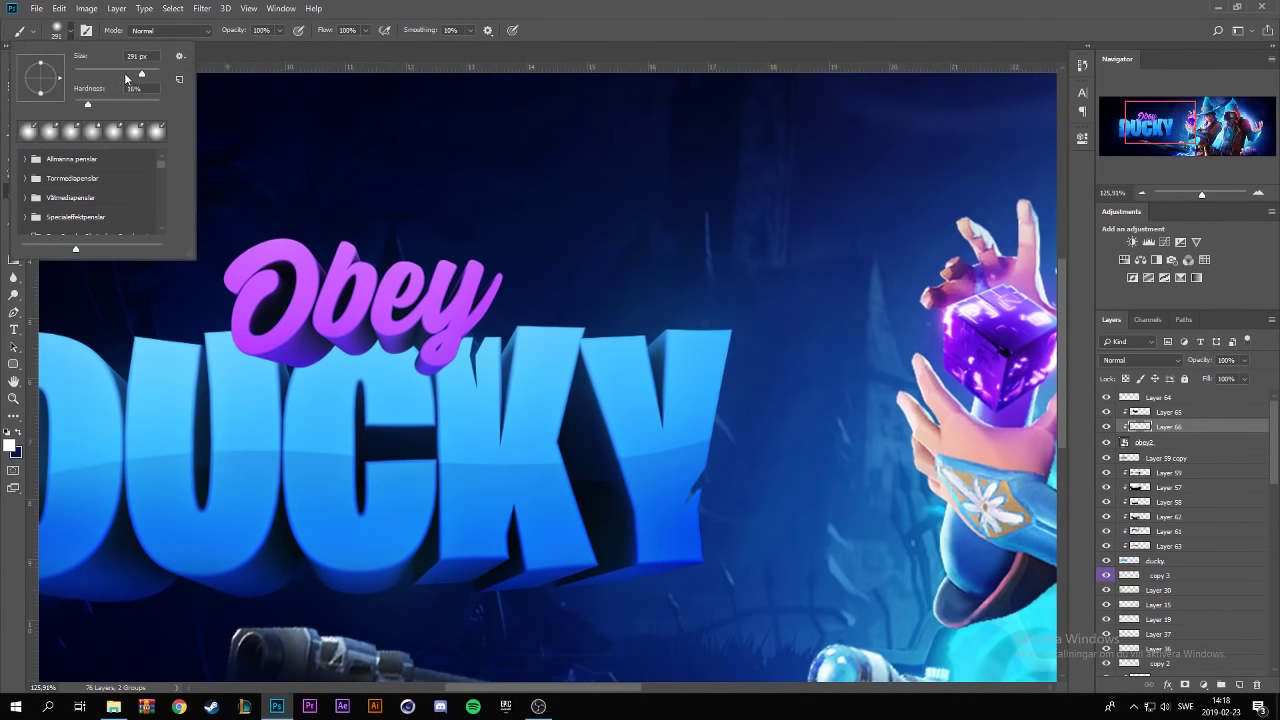
key("Escape")
key("ctrl+shift+alt+n")
key("x")
left_click(1134, 361)
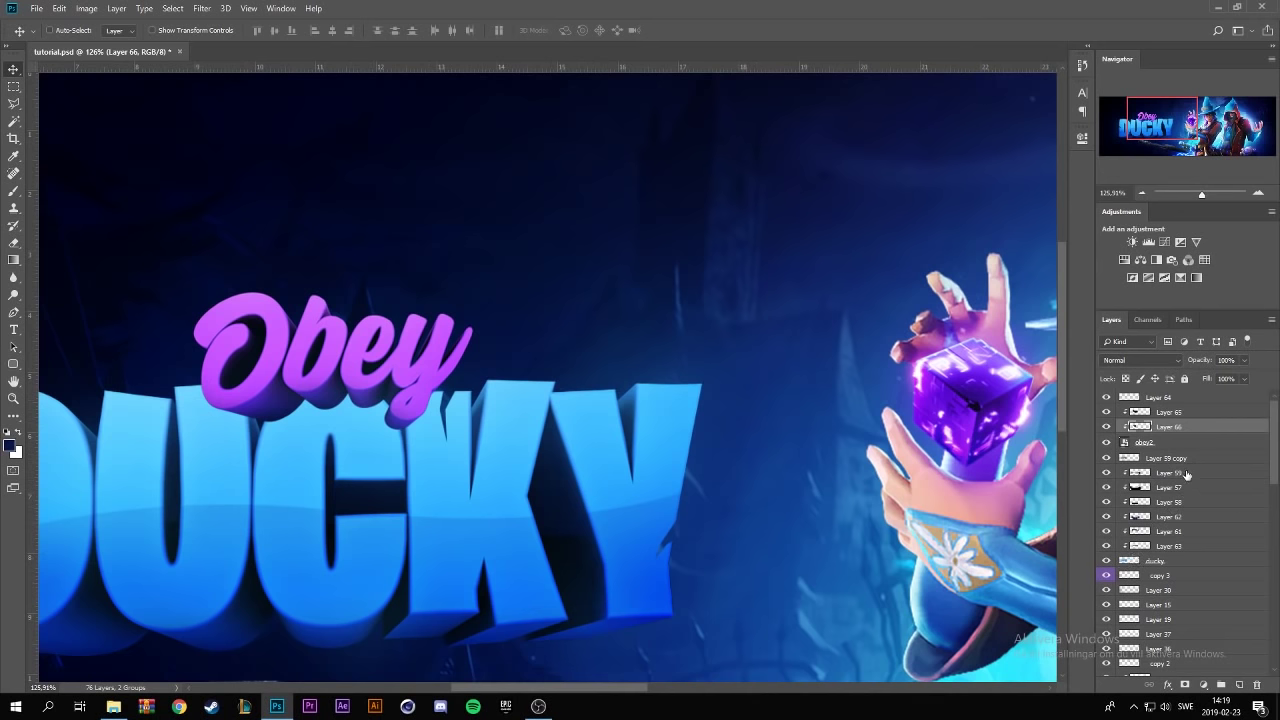
- Add a clipped layer above Layer 59 and paint a dark shadow under Obey with an 89 px brush
left_click(1187, 474)
left_click(1239, 684)
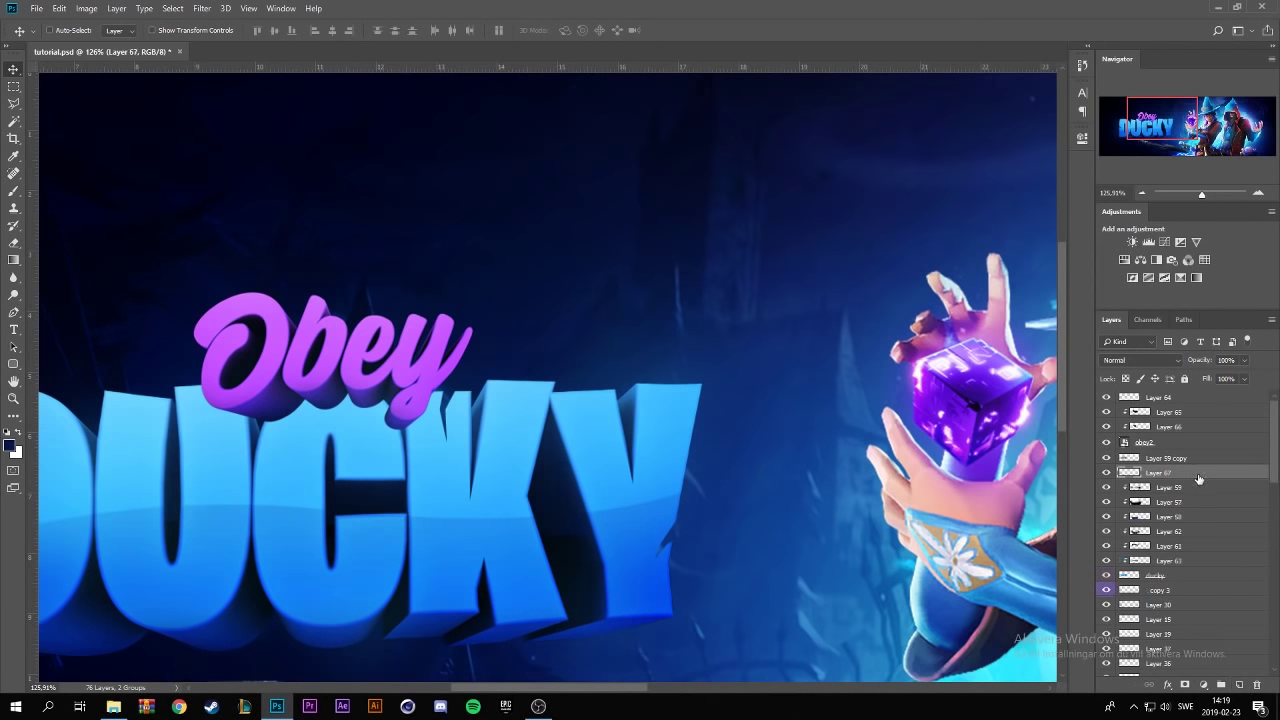
right_click(1198, 474)
left_click(1092, 392)
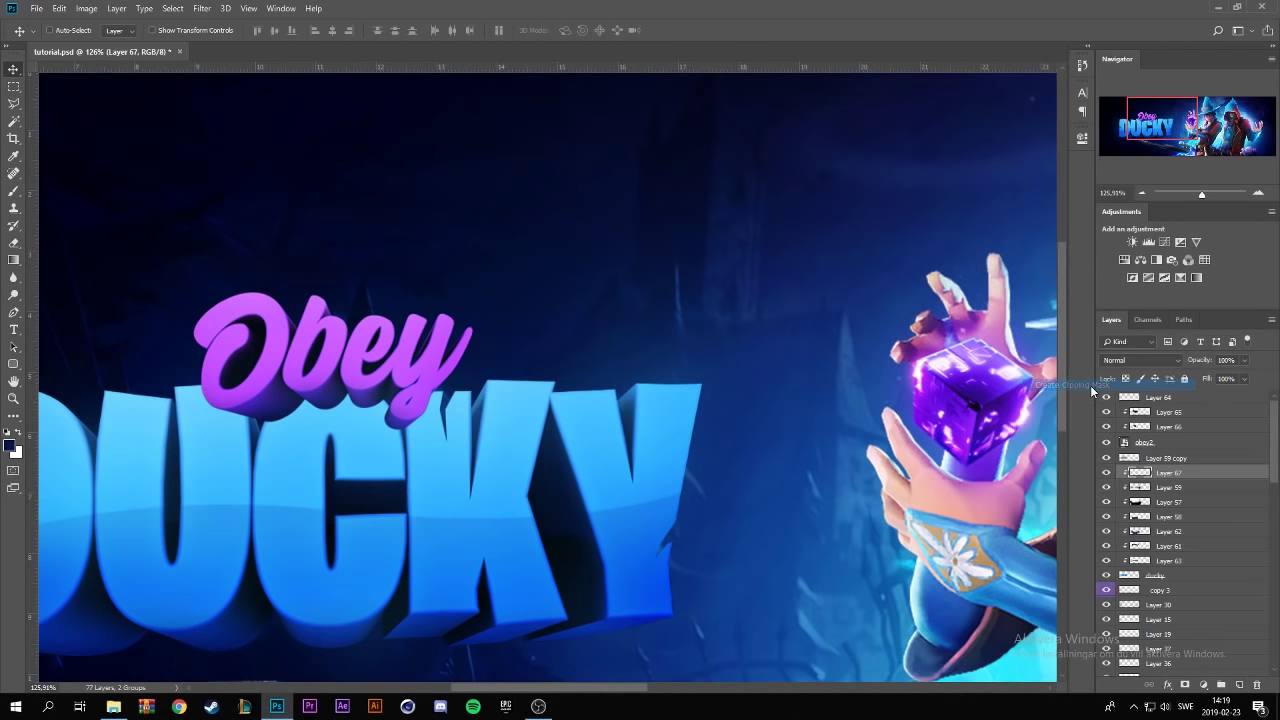
left_click(13, 192)
left_click(60, 32)
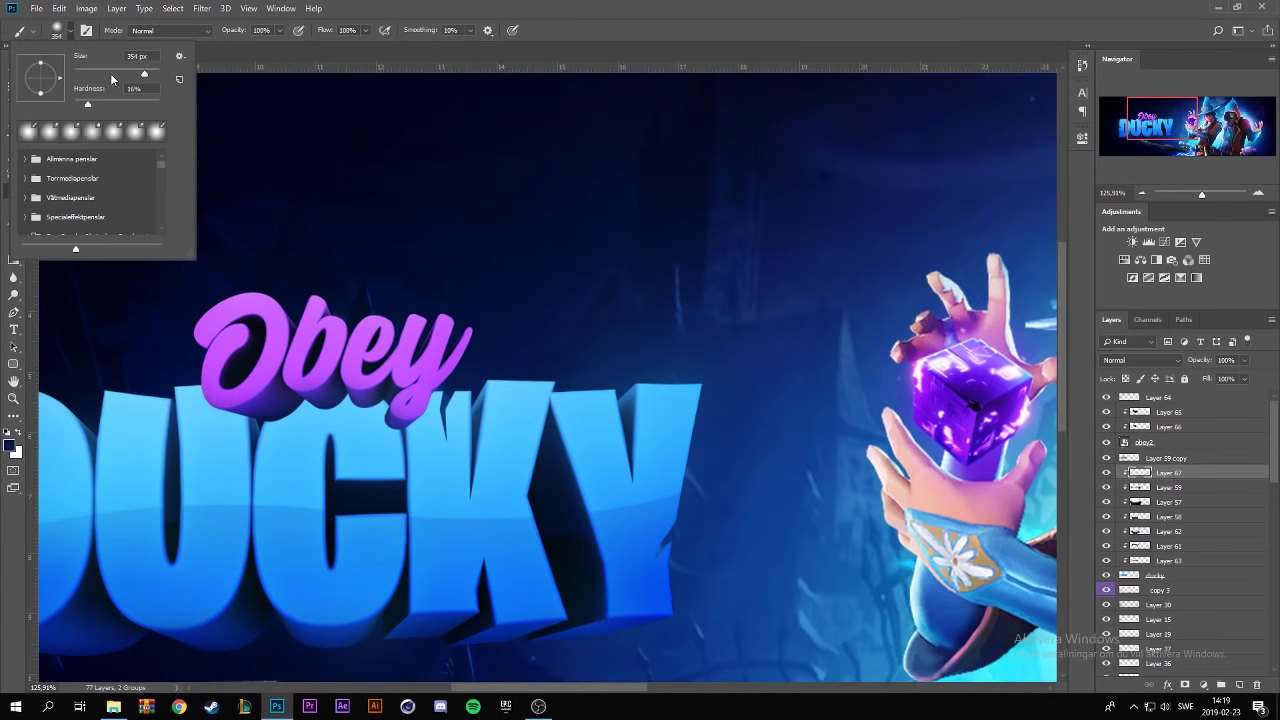
left_click_drag(144, 73, 95, 73)
left_click_drag(270, 395, 364, 384)
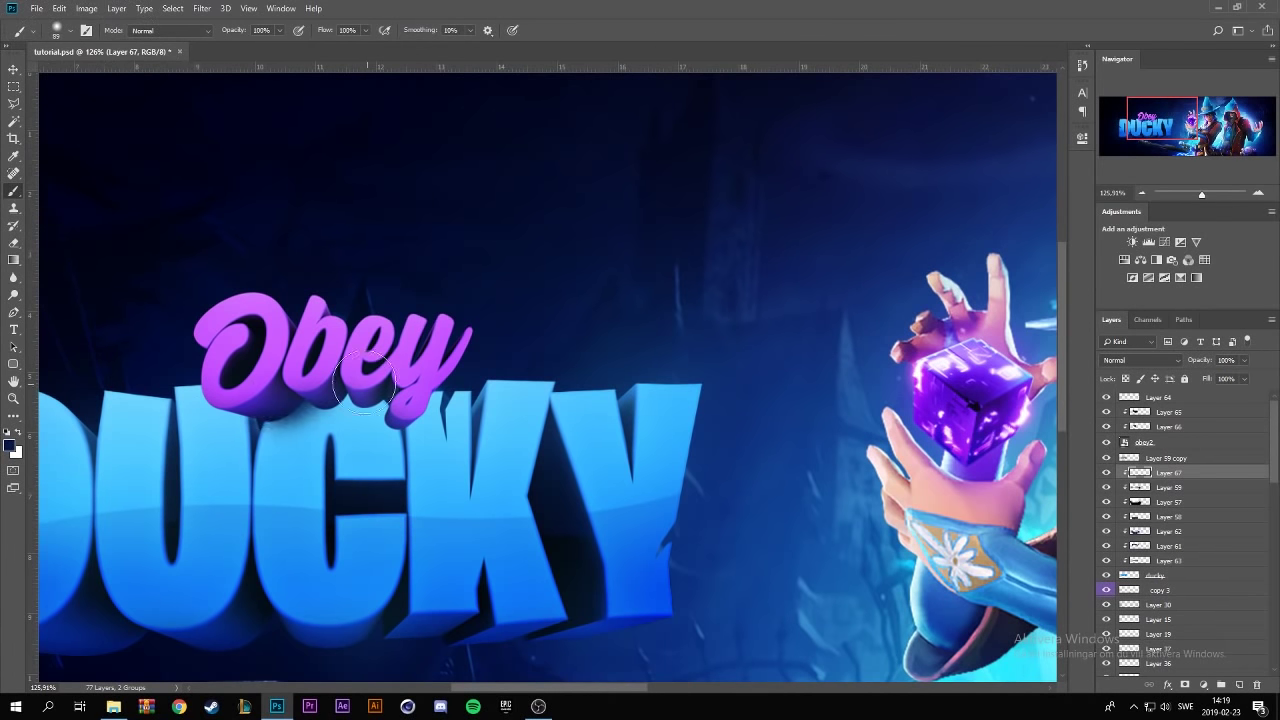
- Squash the shadow down beneath the Obey letters with Free Transform
scroll(363, 380, "down", 5)
scroll(355, 420, "up", 5)
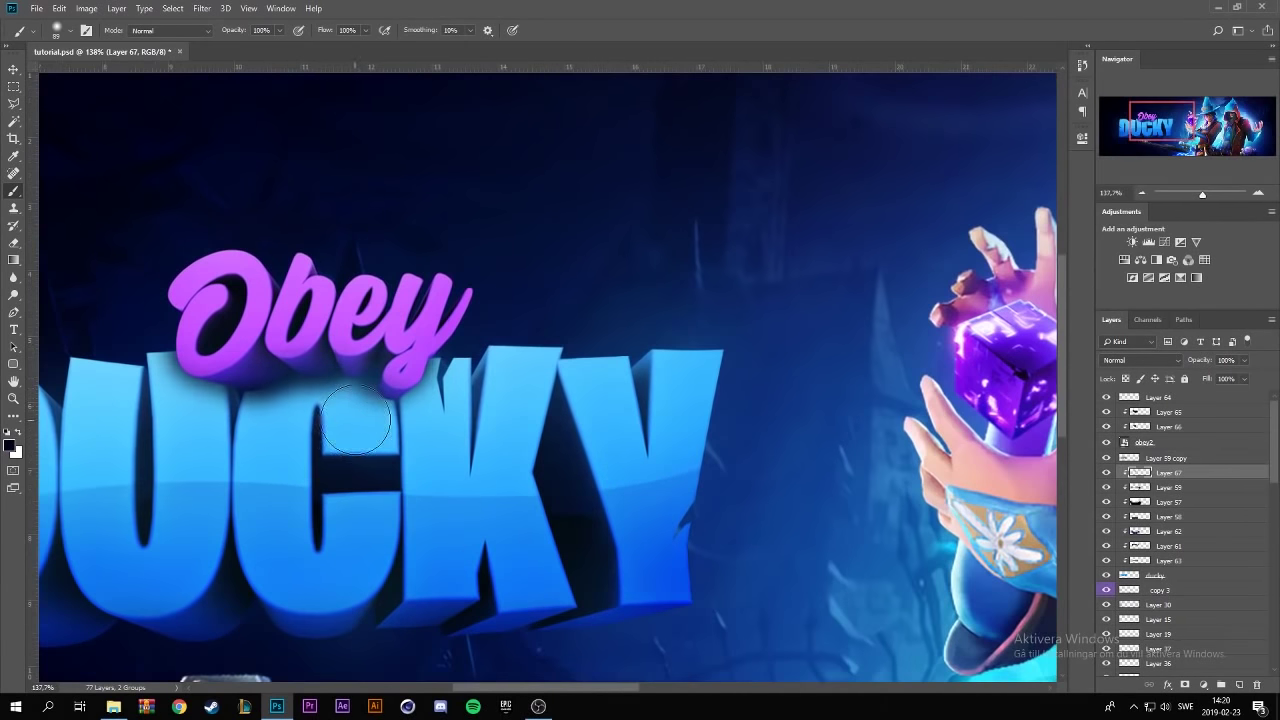
key("ctrl+t")
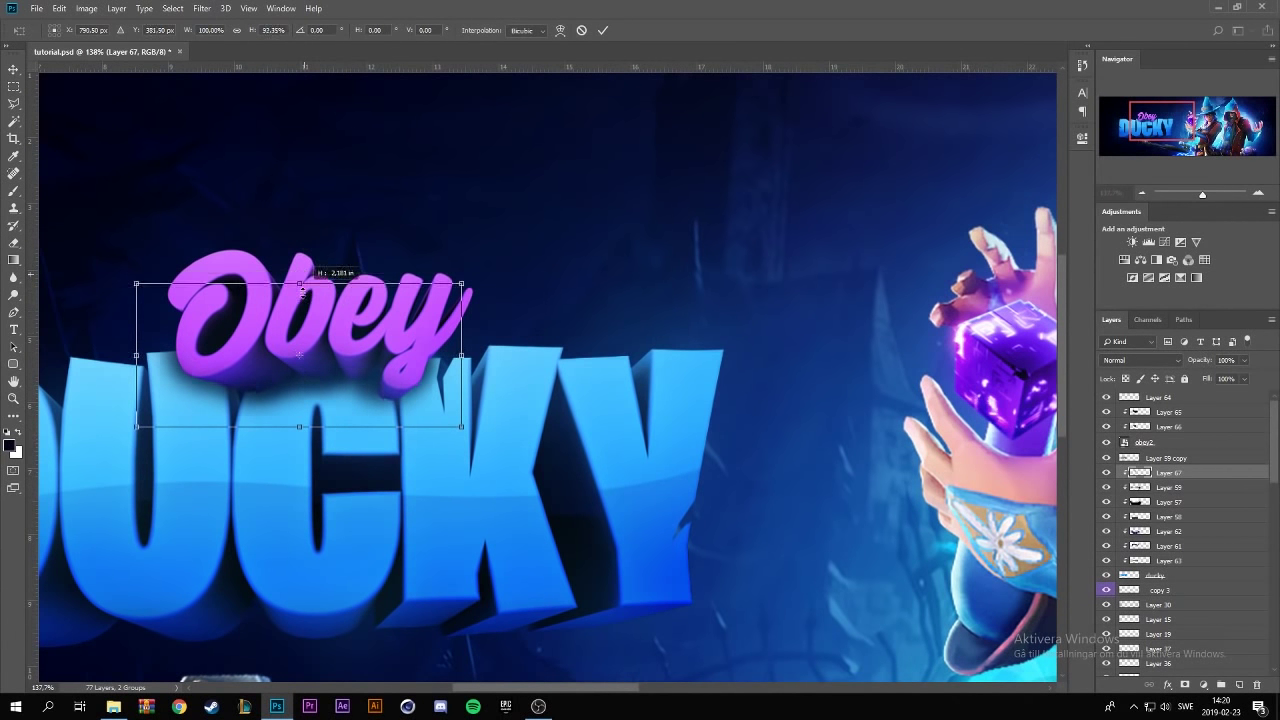
left_click_drag(313, 270, 313, 355)
key("Return")
scroll(423, 410, "down", 8)
scroll(423, 410, "up", 2)
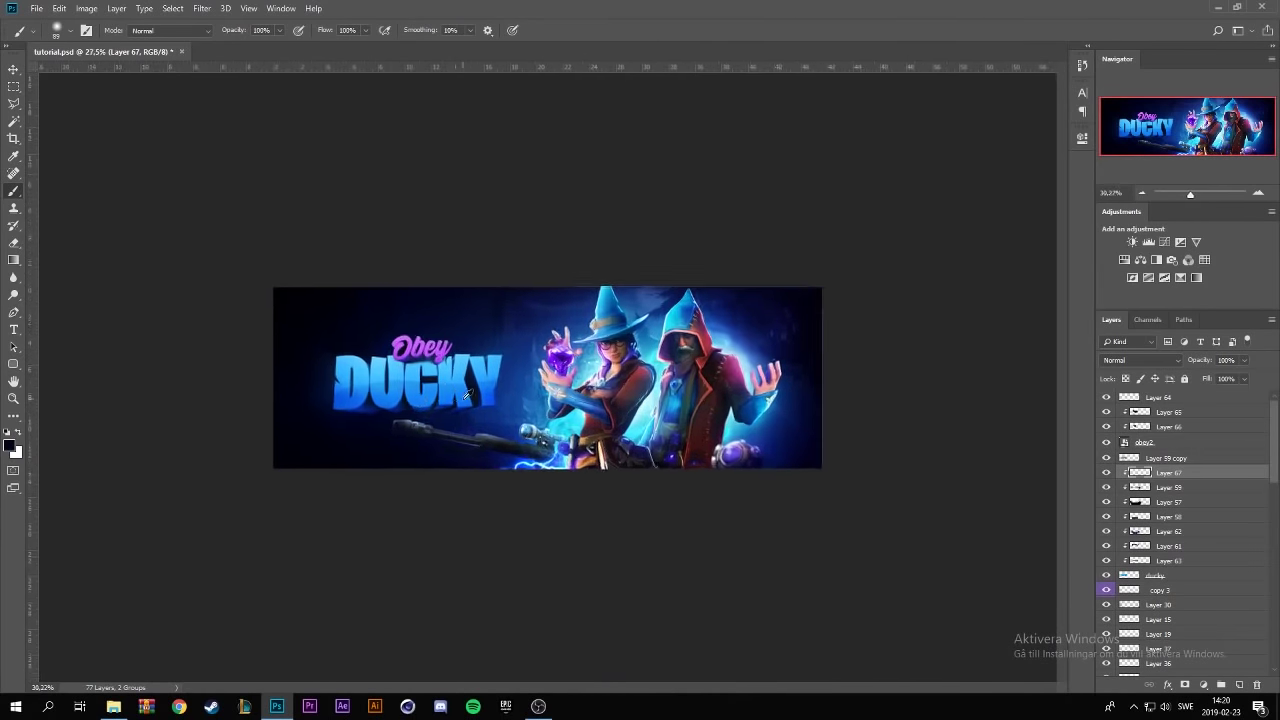
scroll(400, 360, "up", 2)
scroll(343, 325, "up", 2)
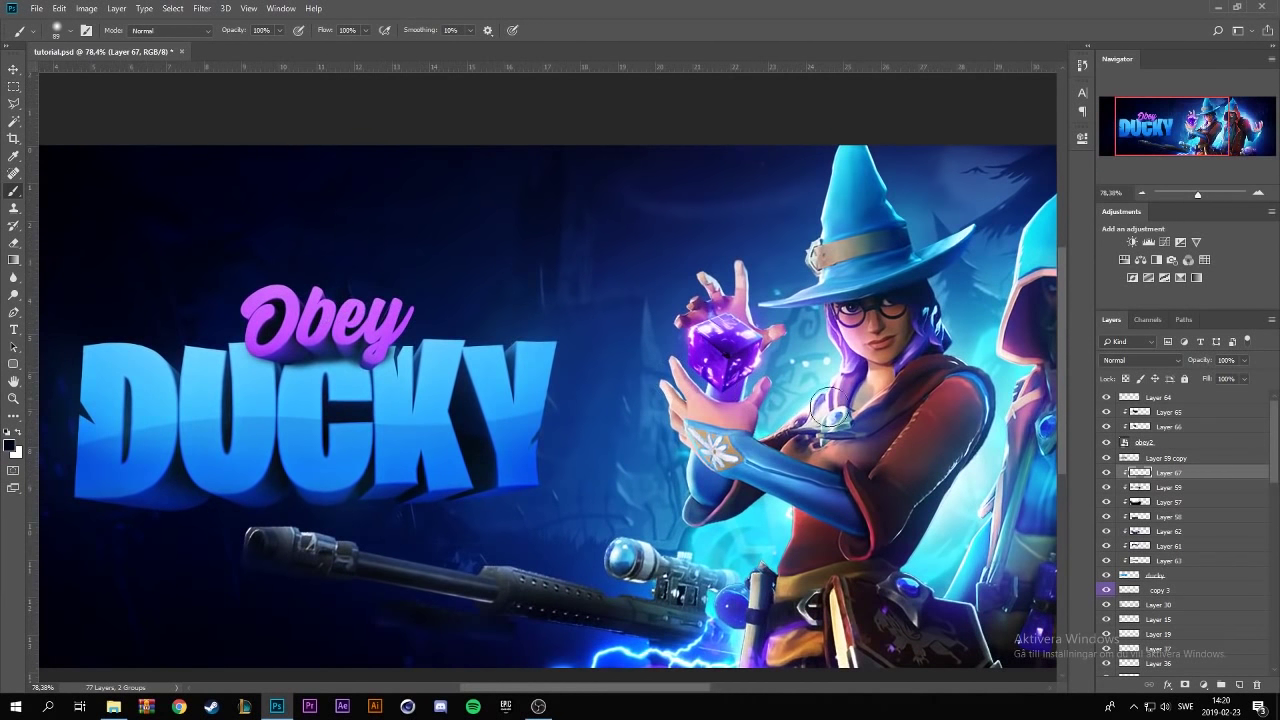
- Select the obey2 group with Layers 65 and 66 and move Obey left over D and U
left_click(1201, 461)
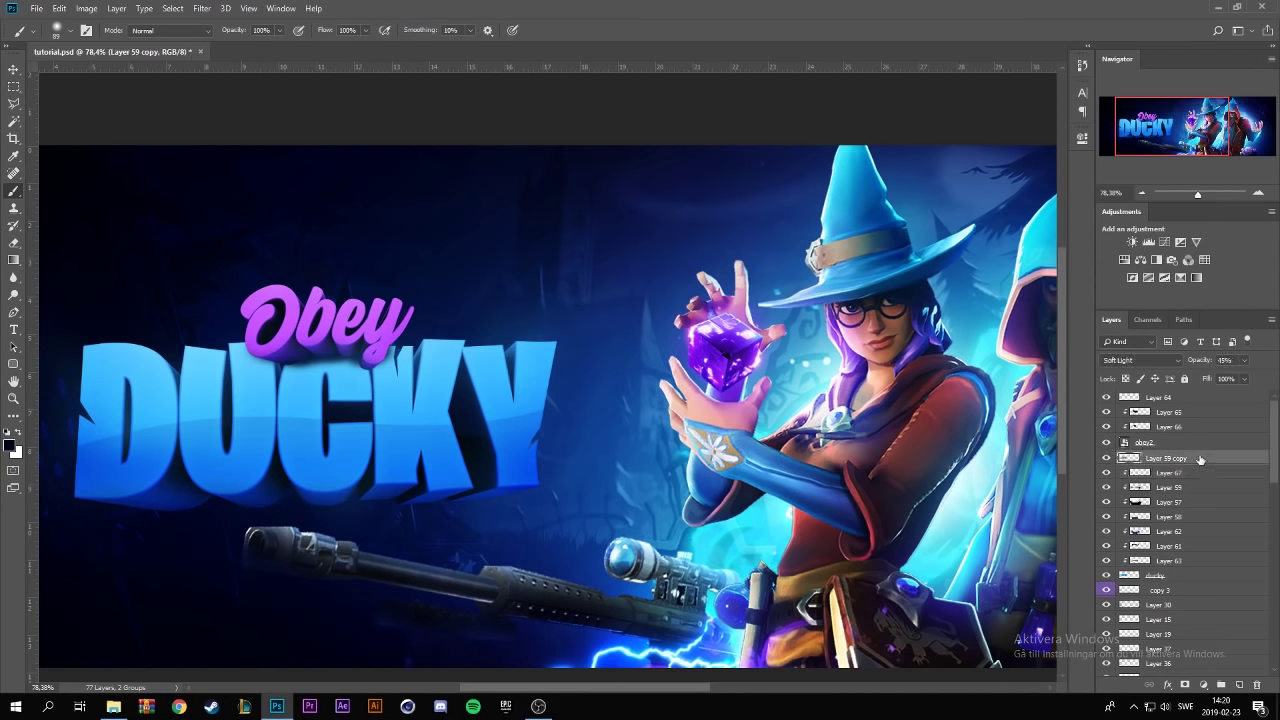
left_click(1190, 443)
left_click(1186, 415)
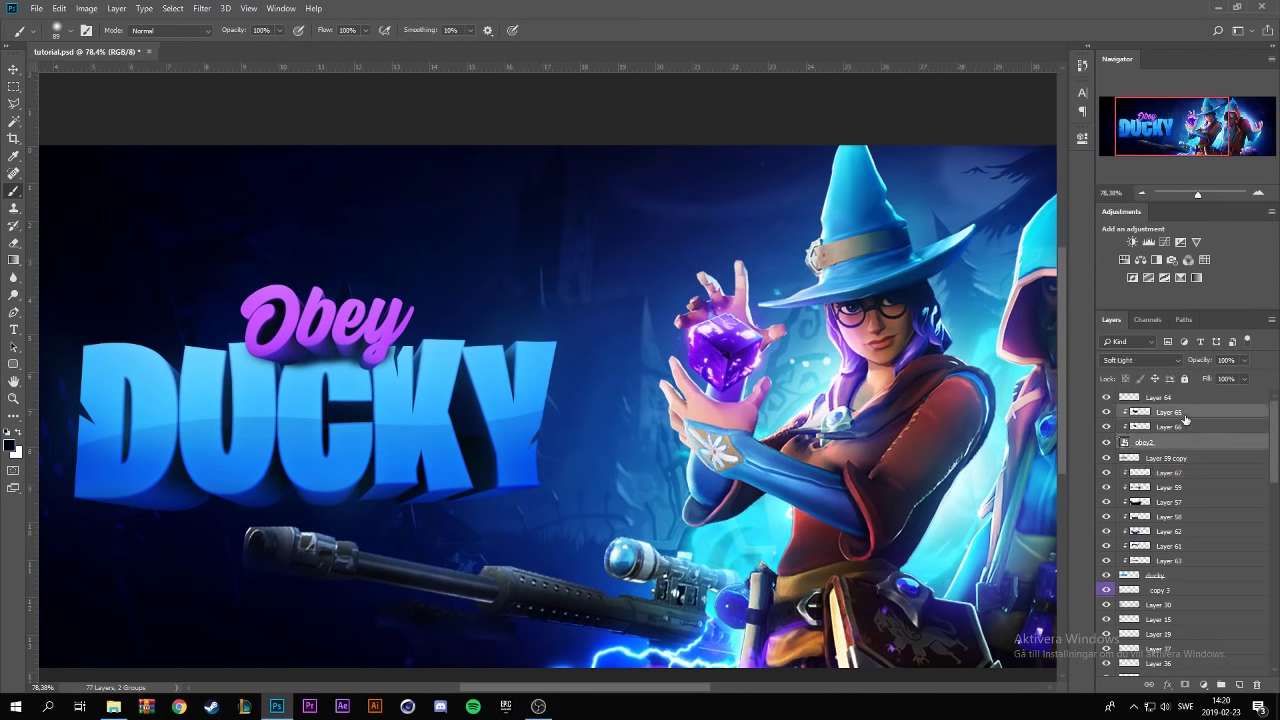
left_click(1190, 427, "shift")
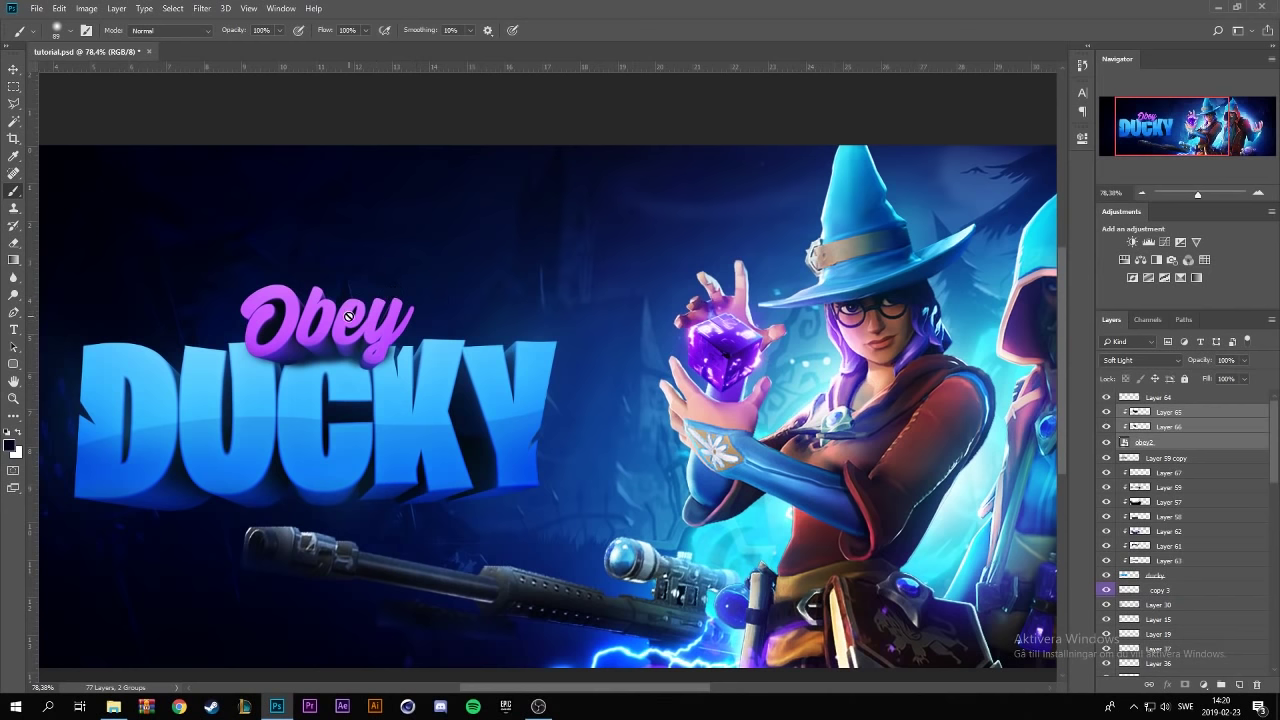
key("v")
left_click_drag(370, 320, 273, 320)
left_click_drag(274, 323, 274, 323)
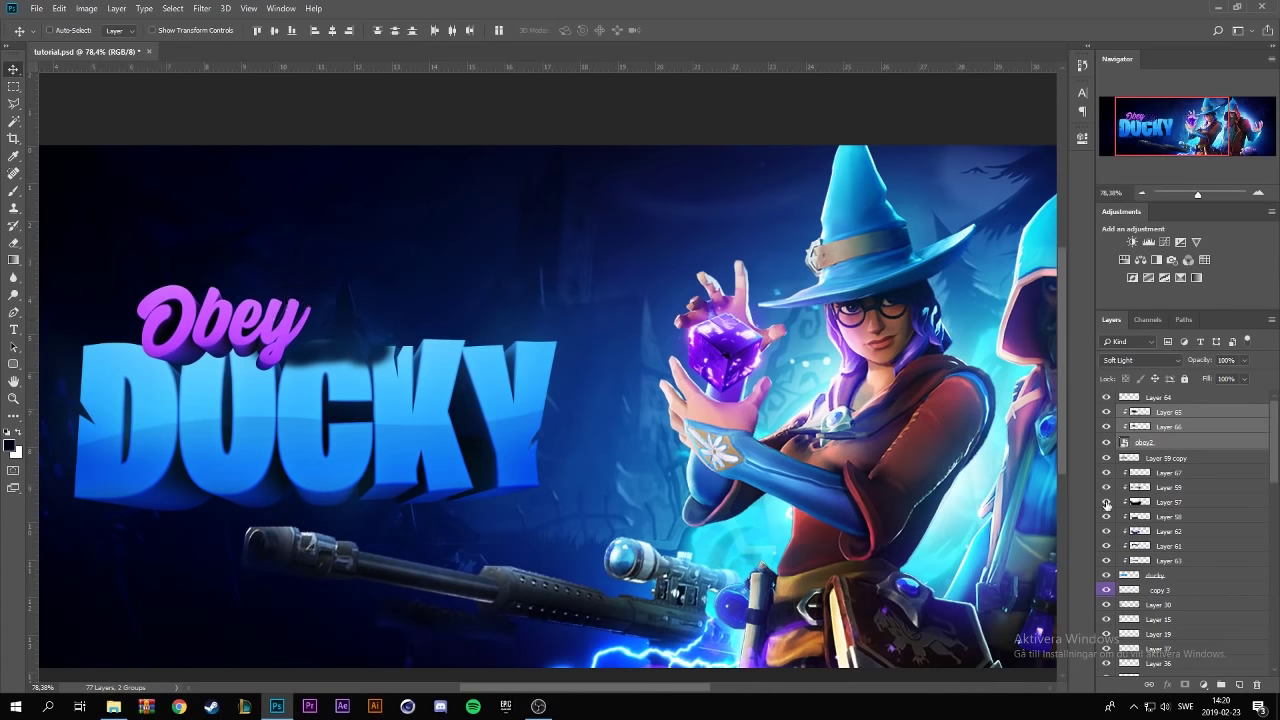
left_click(1165, 472)
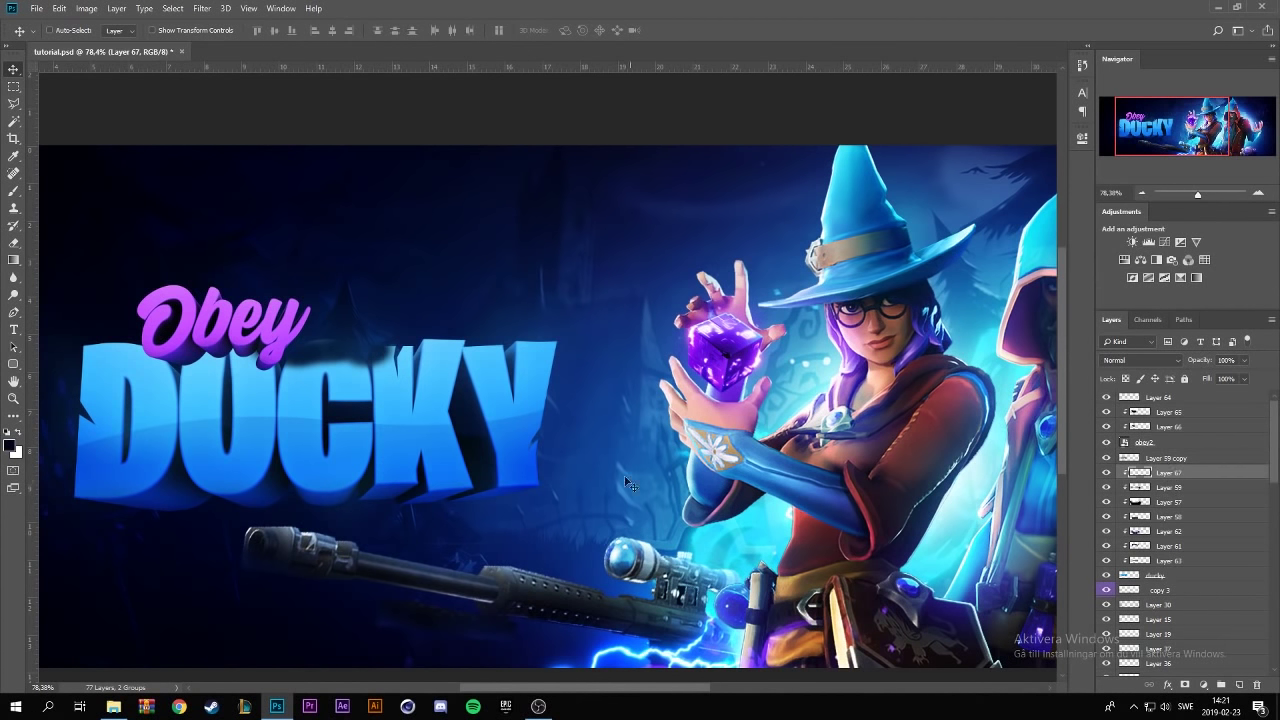
- Create a new empty layer above the obey2 group
scroll(401, 403, "down", 5)
scroll(401, 403, "down", 2)
scroll(401, 403, "up", 2)
scroll(401, 403, "up", 3)
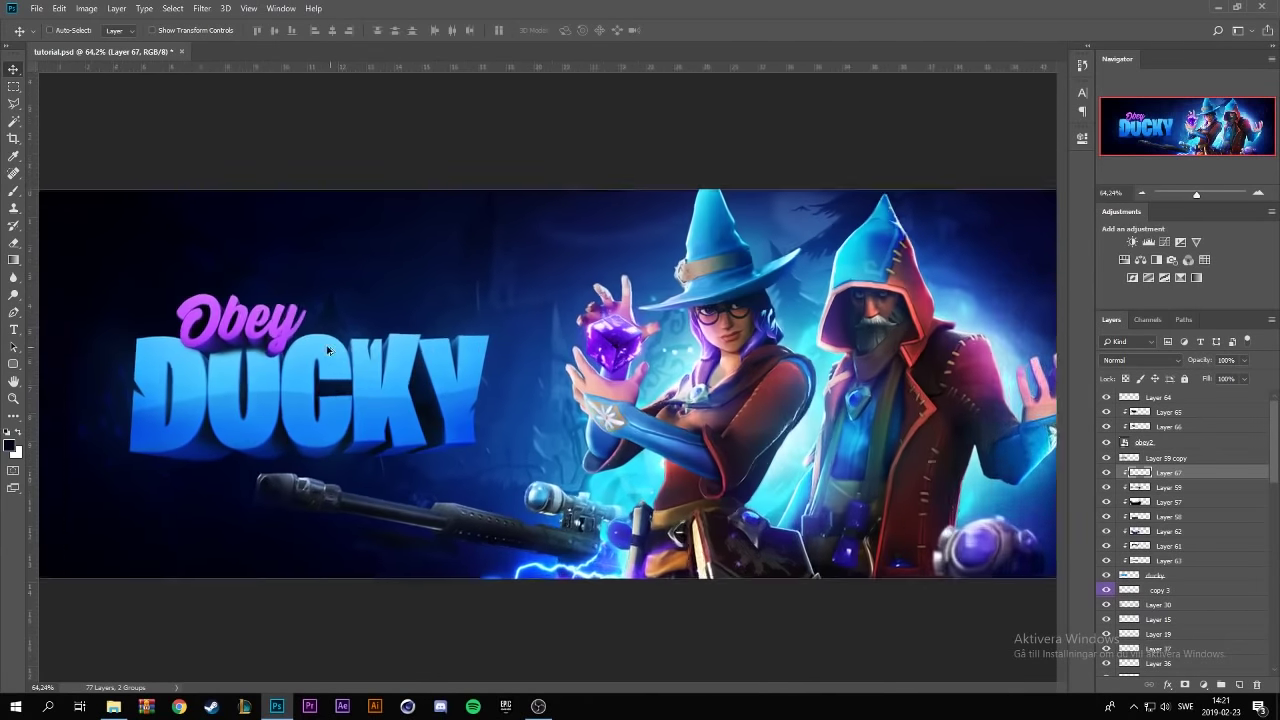
scroll(183, 318, "up", 2)
scroll(183, 318, "up", 2)
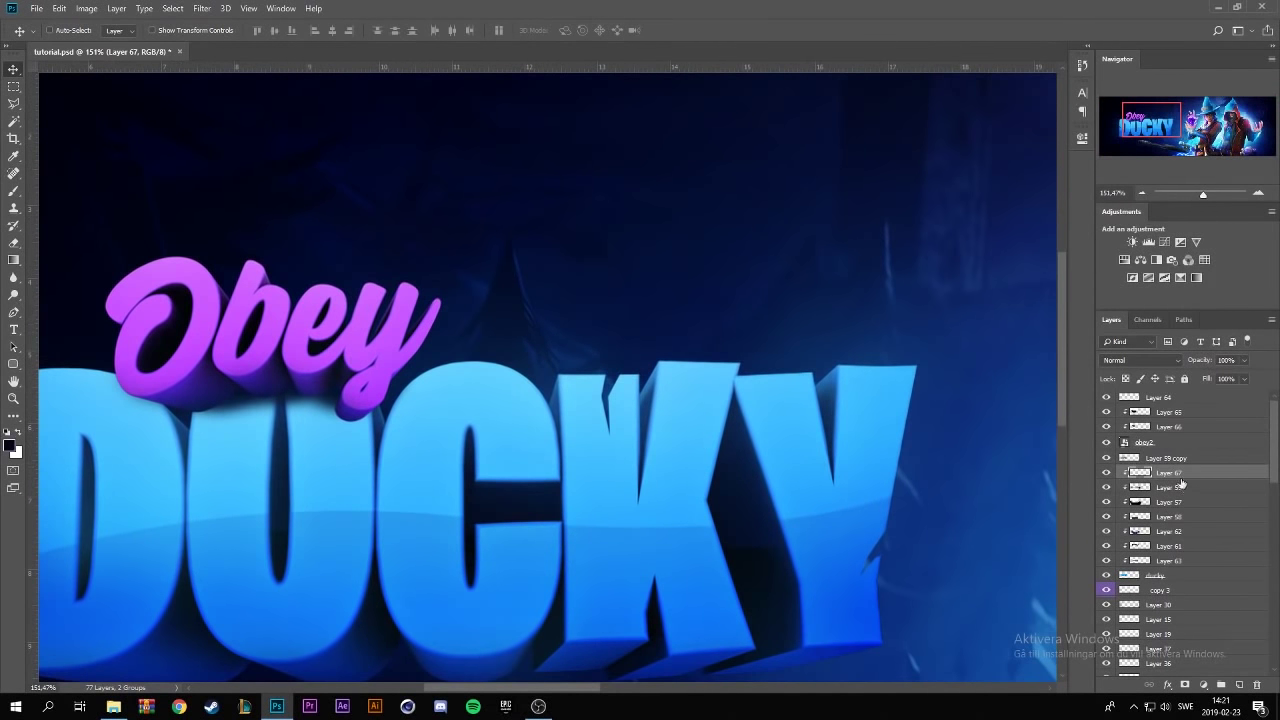
left_click(1170, 443)
left_click(1240, 686)
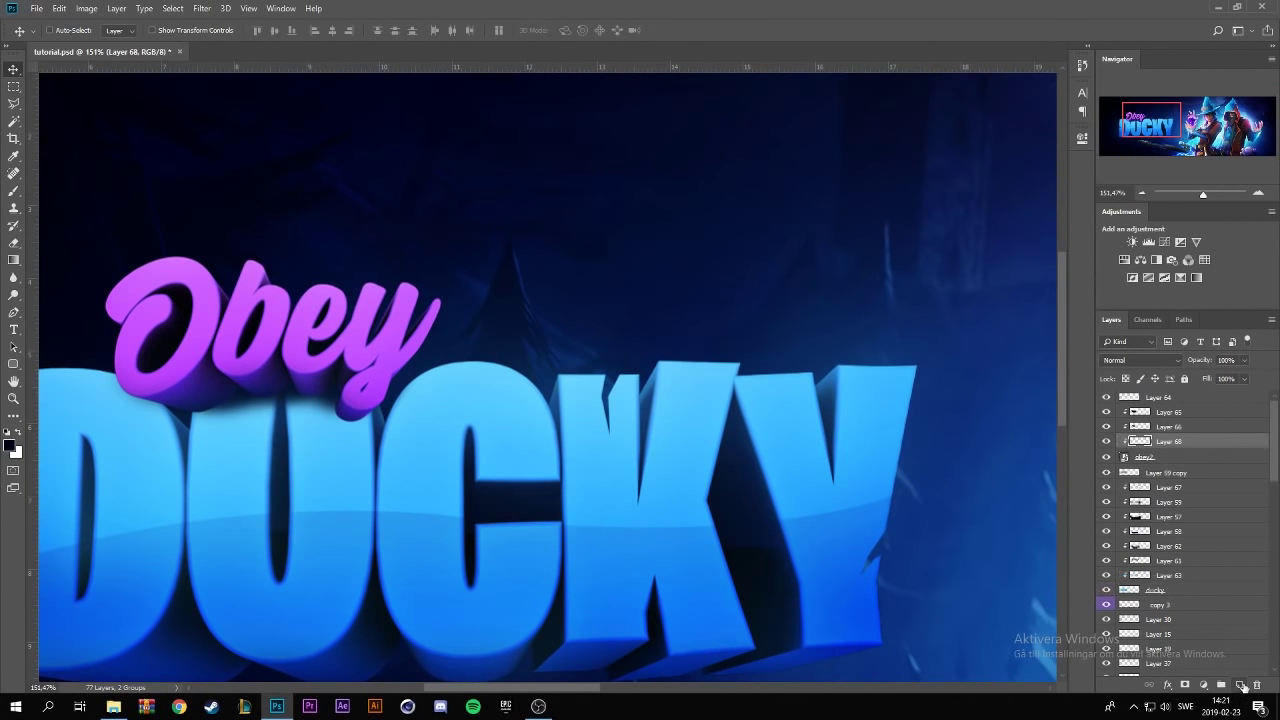
- Draw a closed Pen path curving along Obey and down across the DUCKY letters
left_click(14, 313)
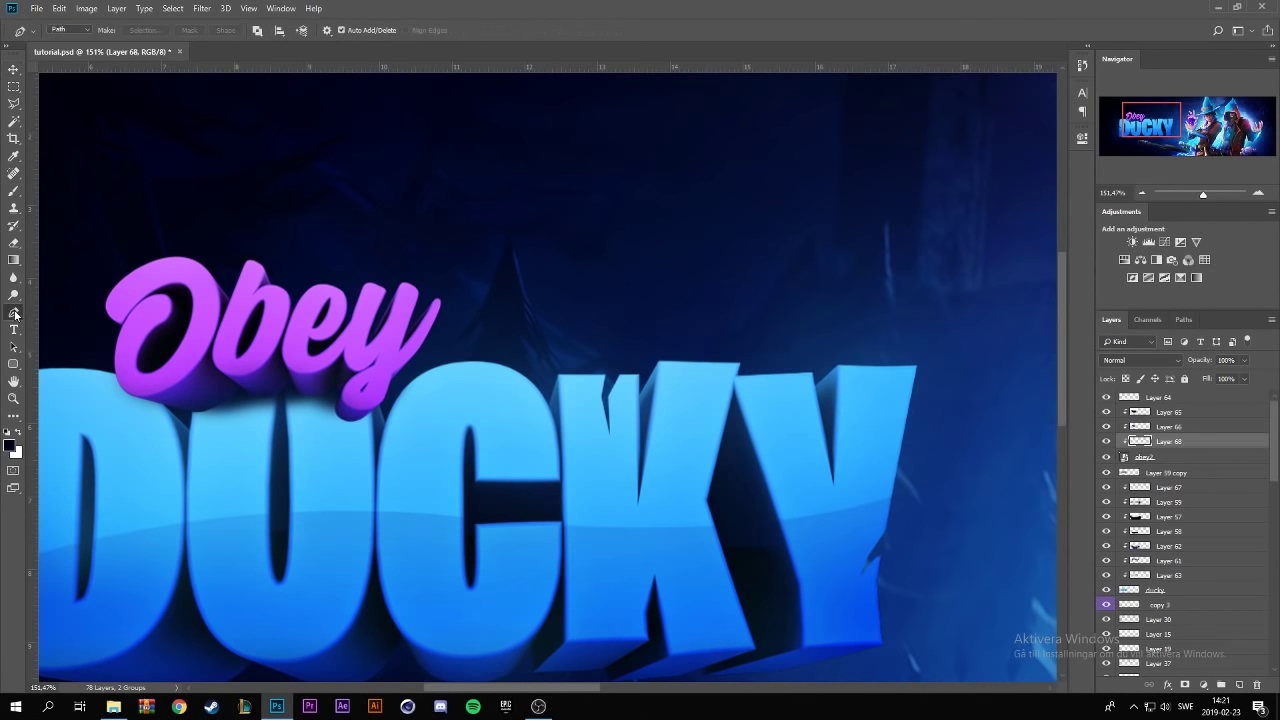
left_click(82, 362)
left_click_drag(275, 330, 375, 352)
left_click(495, 406)
left_click(296, 477)
left_click(82, 362)
- Fill the path with a dark blue sampled from the background
right_click(266, 385)
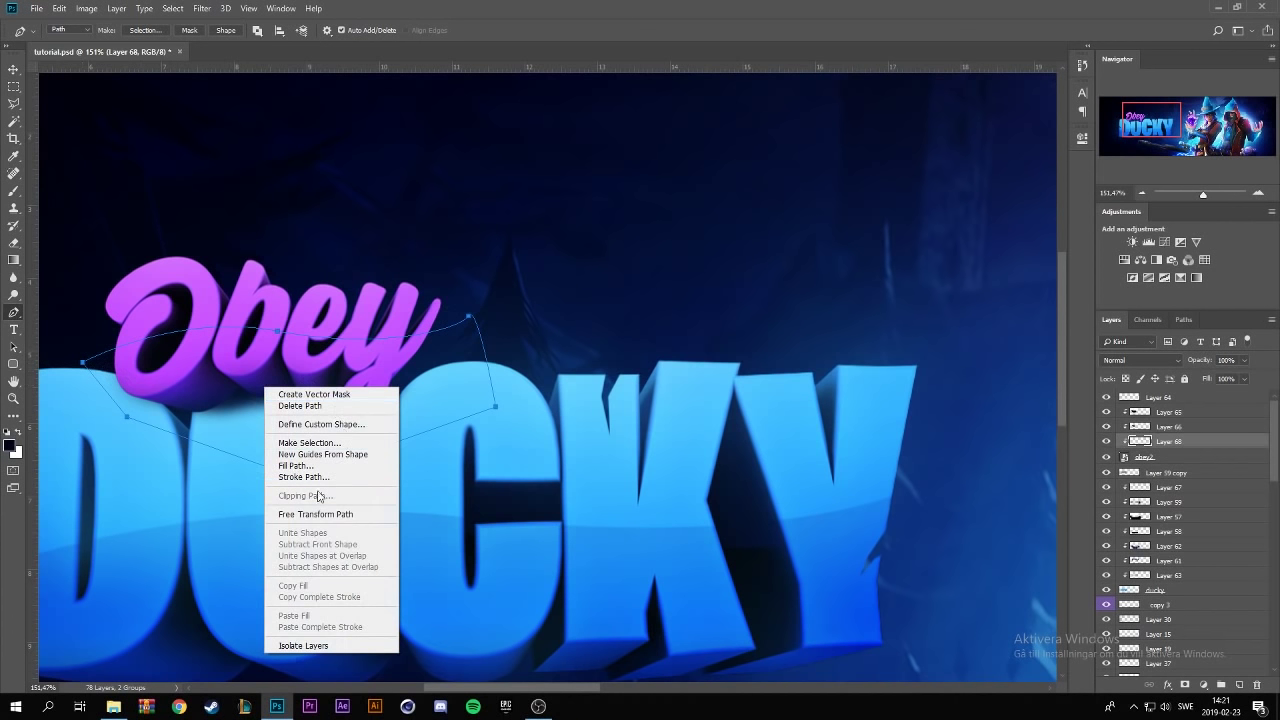
left_click(315, 466)
left_click(1155, 182)
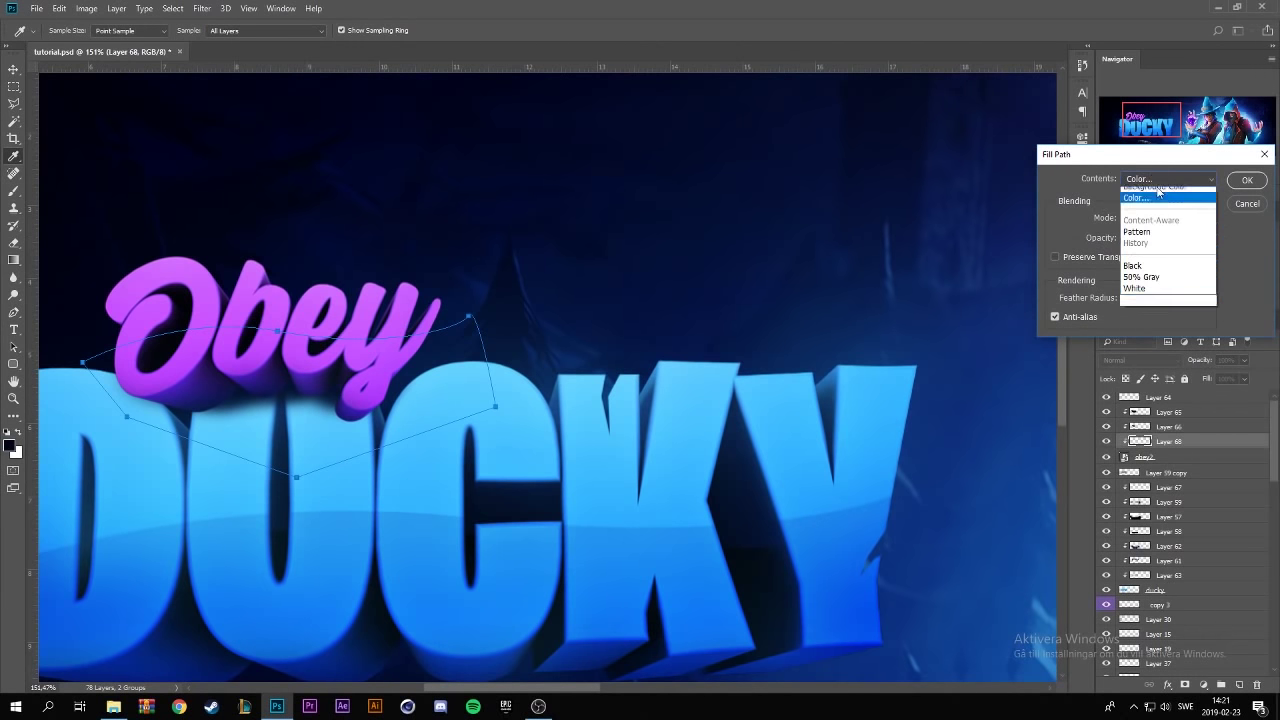
left_click(1155, 222)
left_click(869, 303)
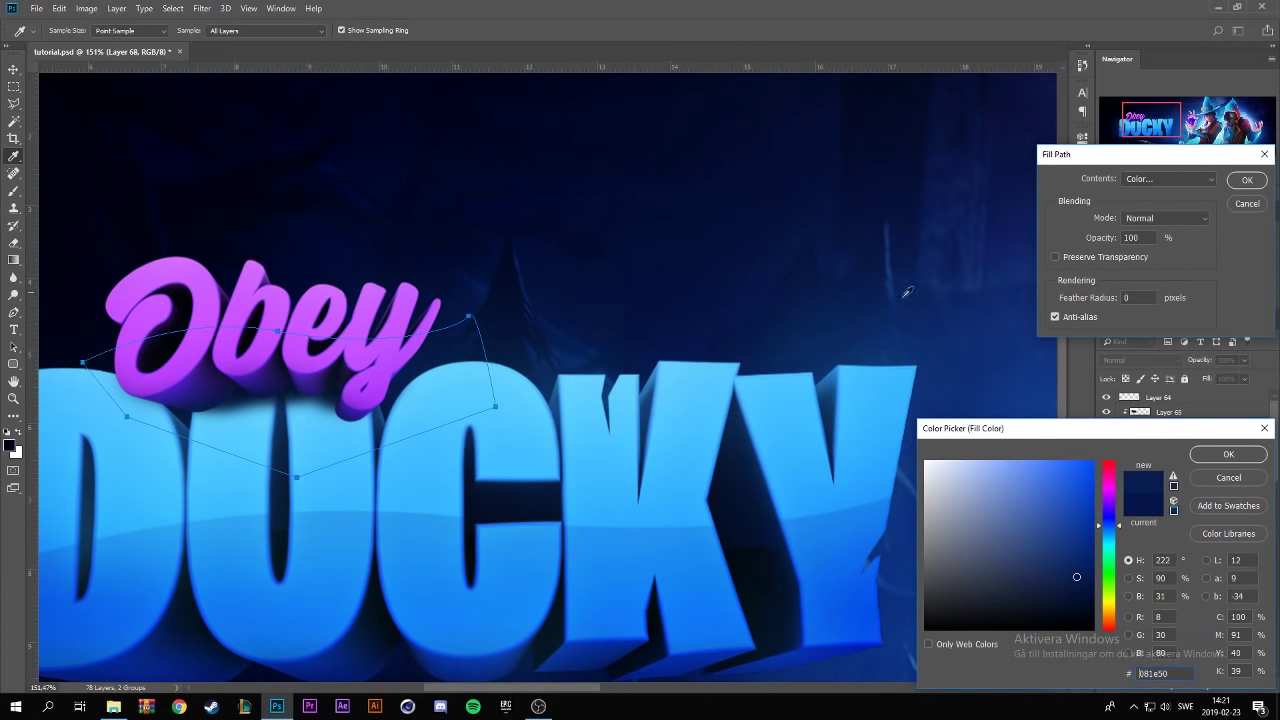
left_click(1228, 454)
left_click(1168, 179)
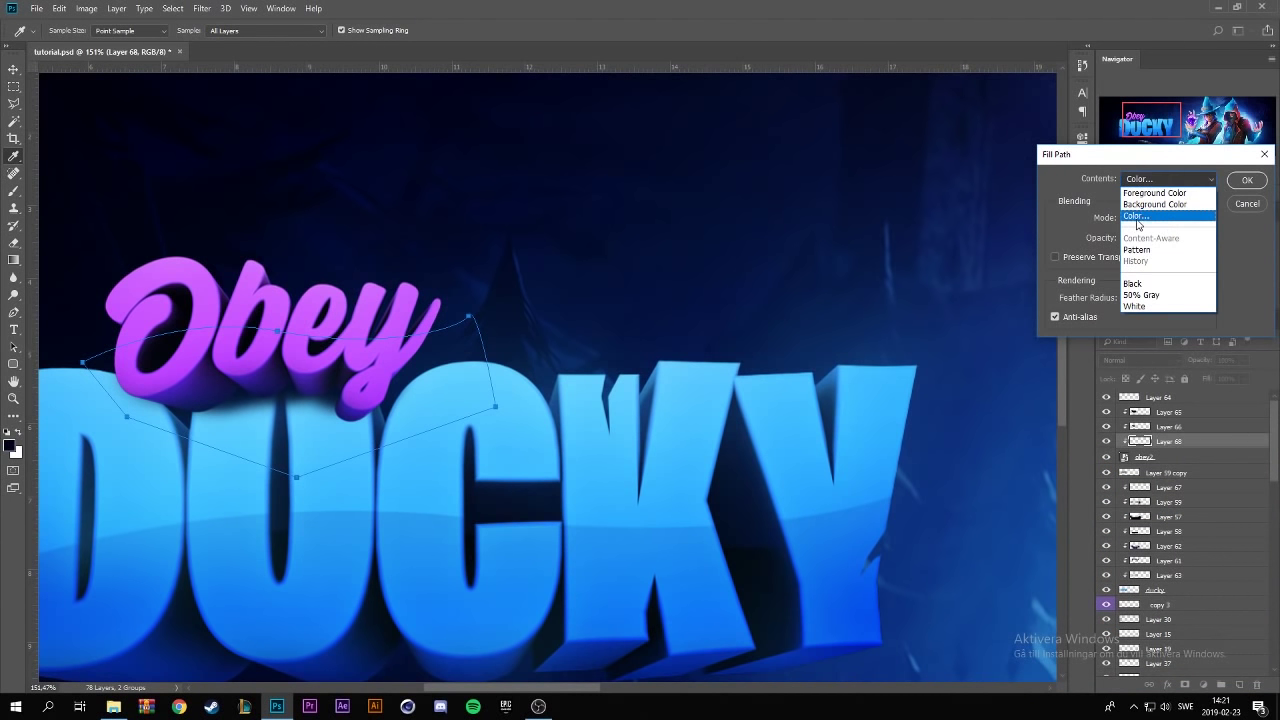
left_click(1155, 212)
left_click_drag(672, 162, 708, 169)
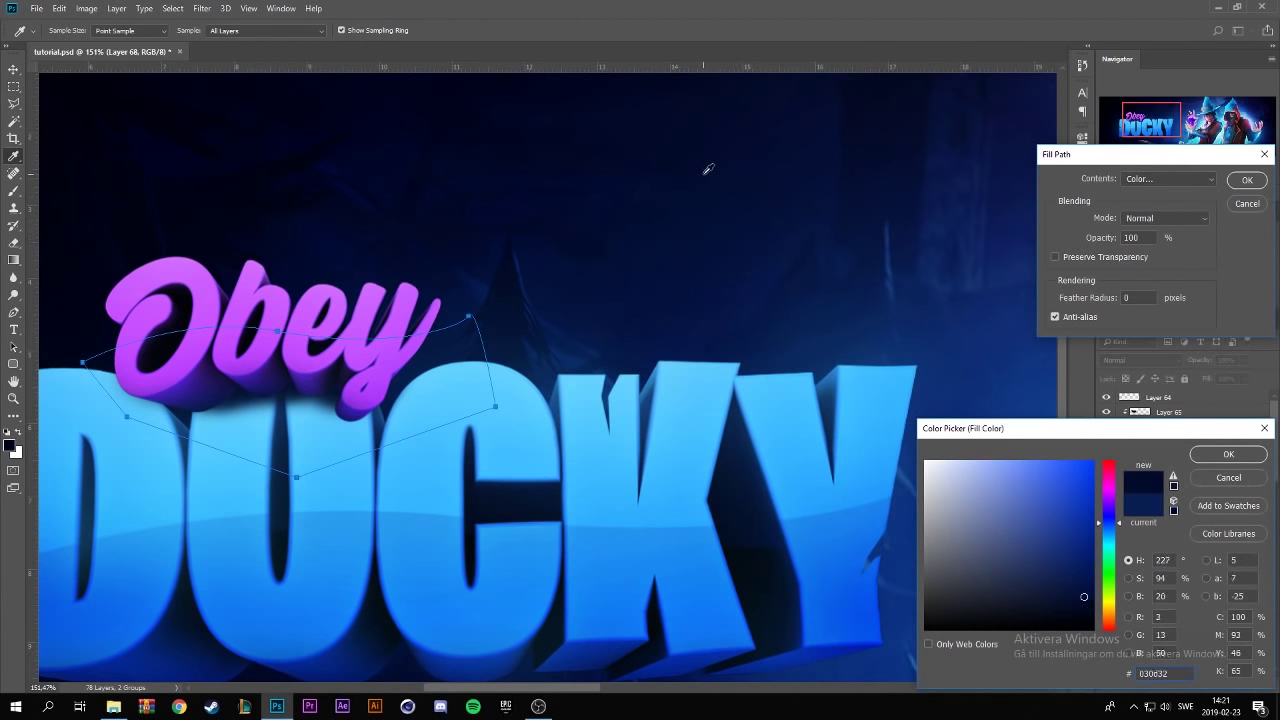
left_click(1228, 454)
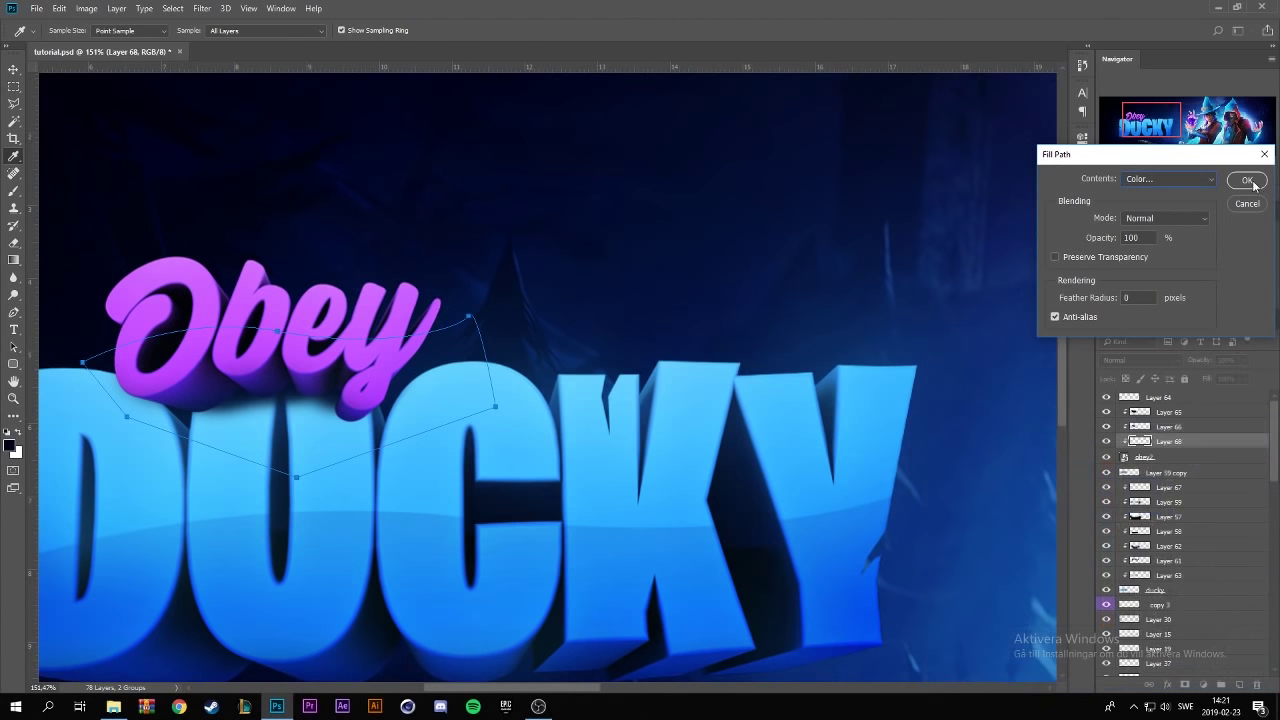
left_click(1247, 180)
key("Return")
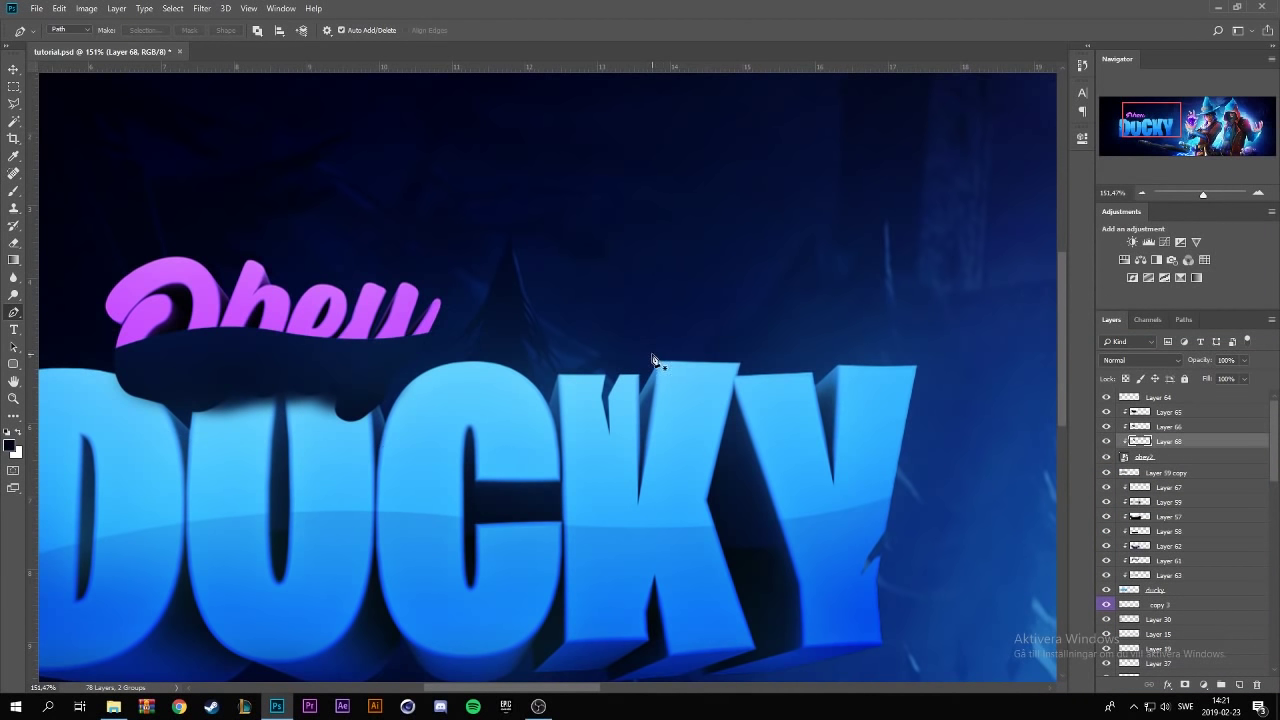
- Erase the shading under the bottom of Obey with a 92 px eraser
scroll(1128, 361, "down", 2)
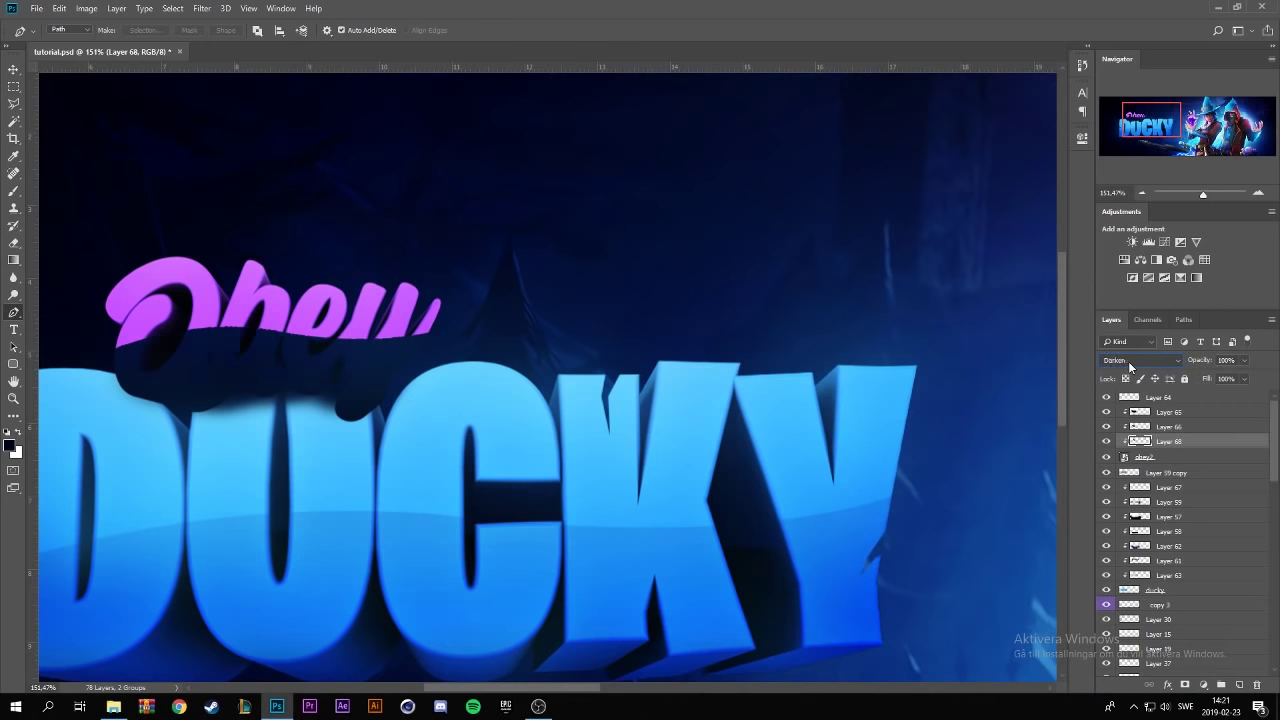
scroll(1130, 360, "down", 4)
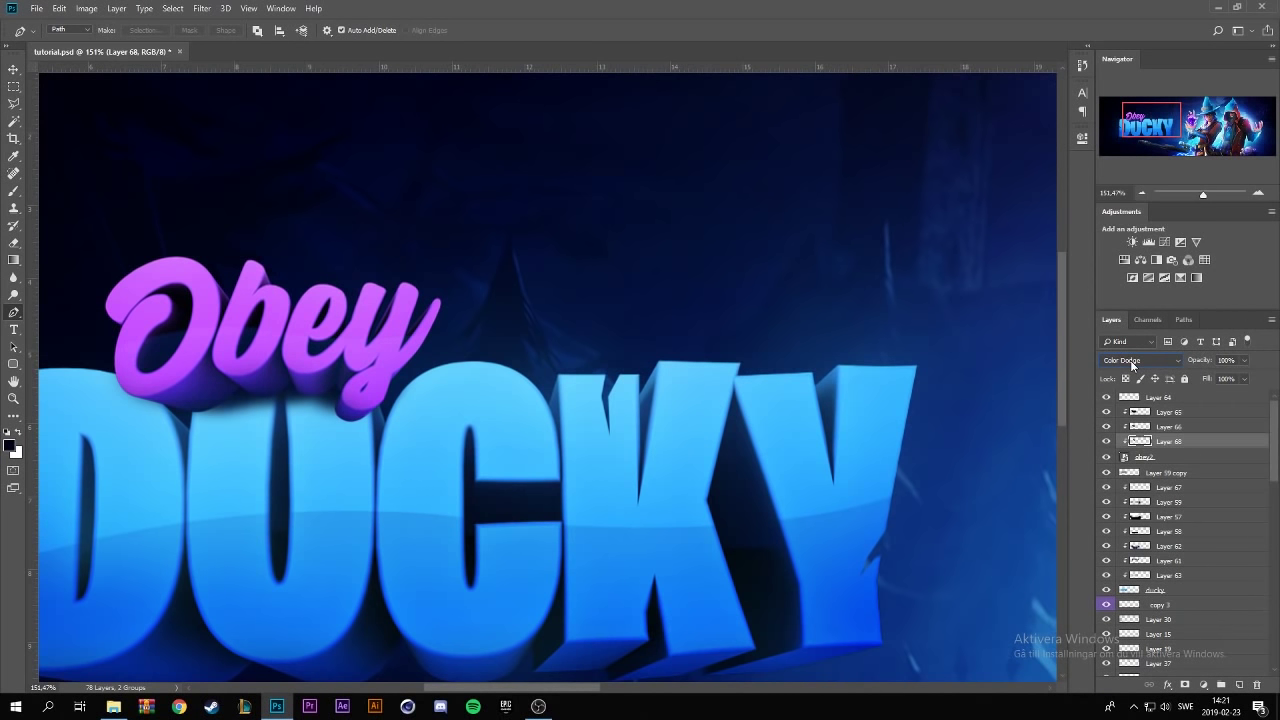
scroll(1131, 362, "down", 1)
scroll(1131, 362, "down", 1)
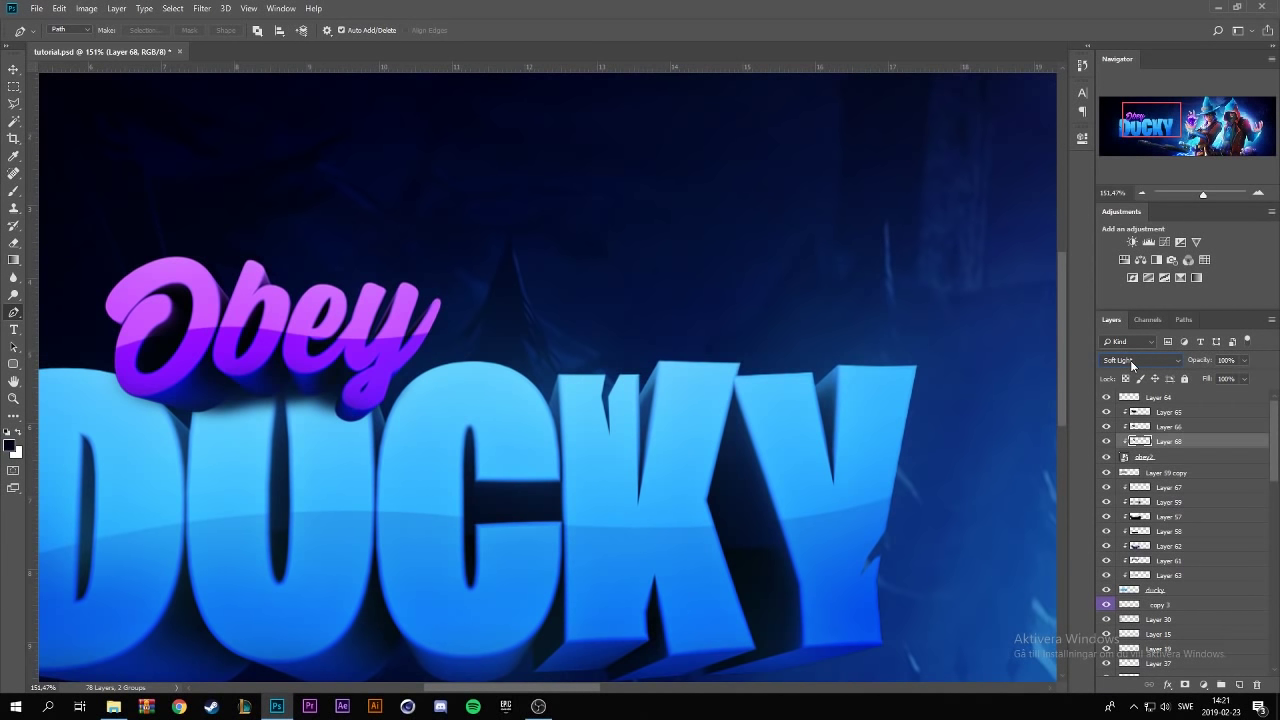
scroll(1131, 362, "down", 1)
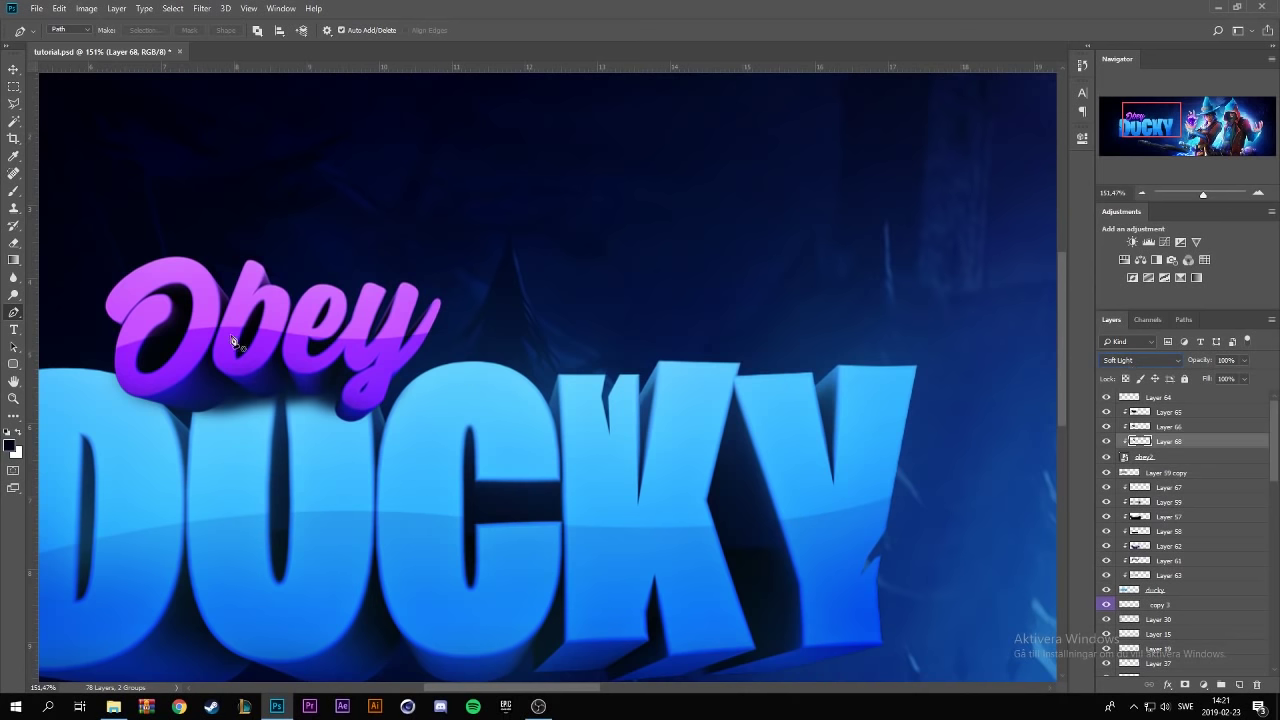
left_click(14, 243)
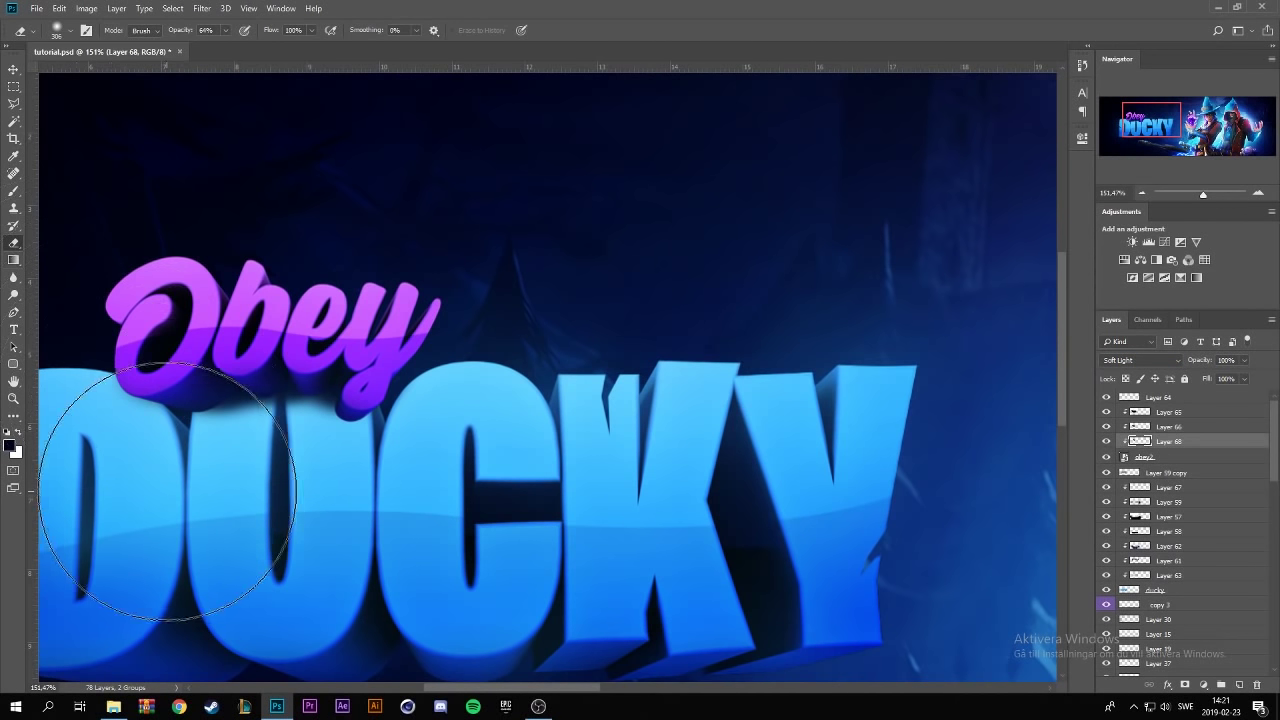
left_click(57, 30)
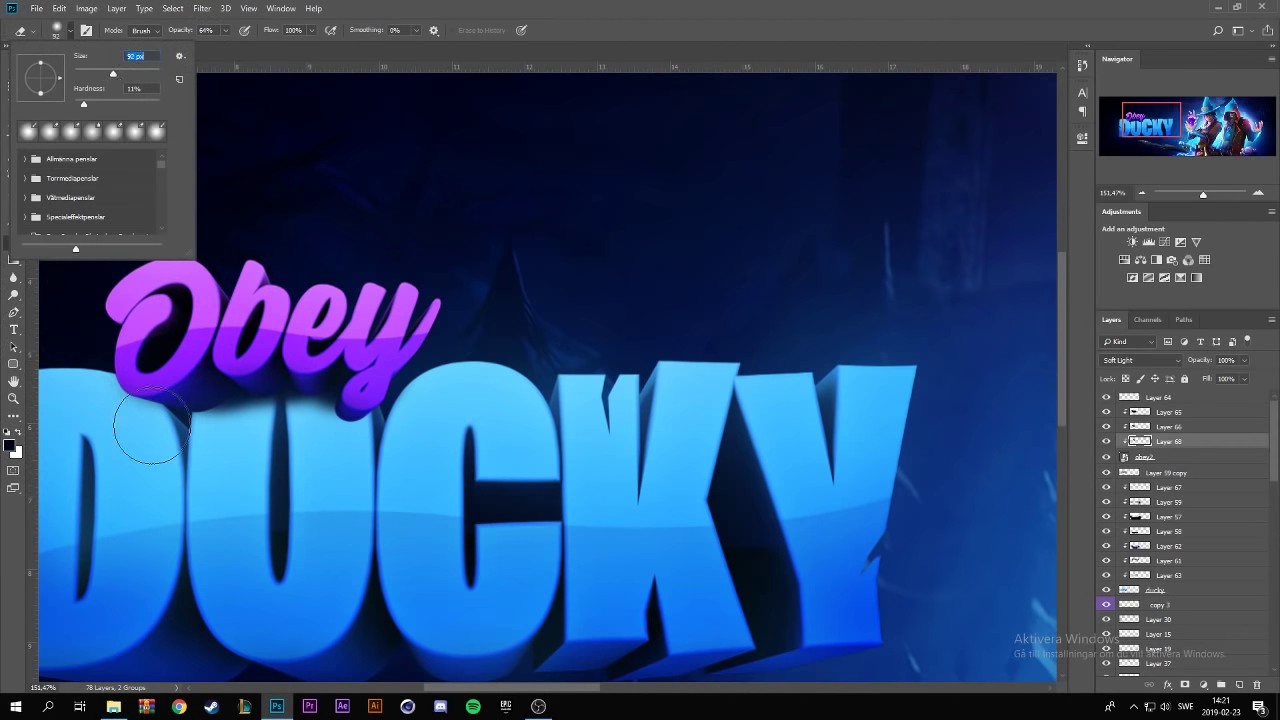
left_click(195, 390)
mouse_move(210, 395)
left_mouse_down()
mouse_move(270, 395)
mouse_move(280, 378)
mouse_move(307, 393)
mouse_move(390, 395)
left_mouse_up()
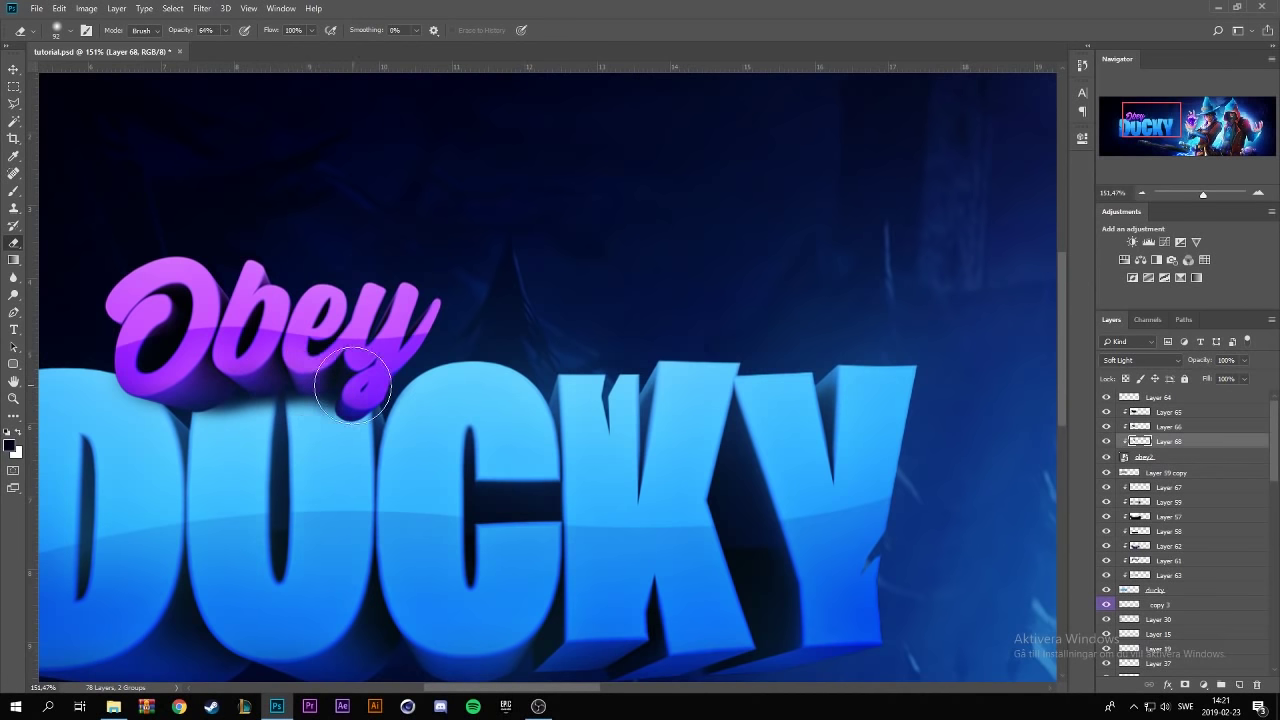
- Add another new layer above the obey2 group
scroll(437, 425, "down", 3)
scroll(325, 341, "up", 4)
left_click(1210, 457)
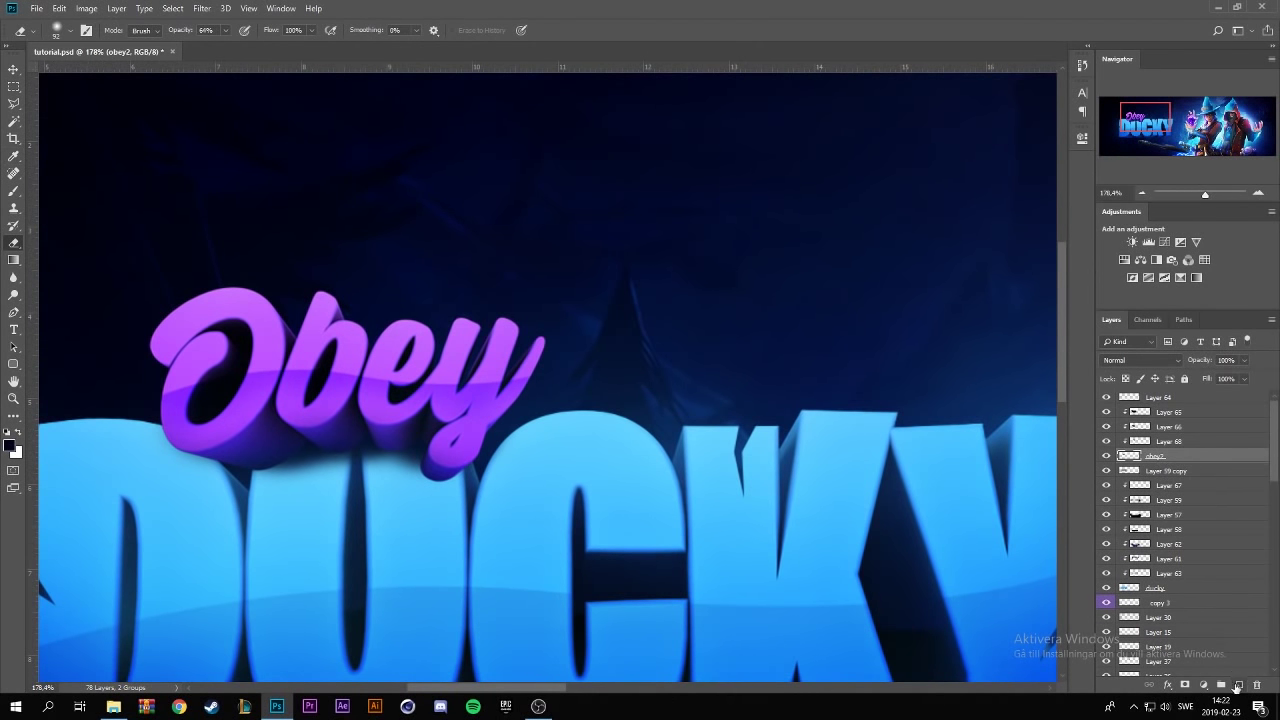
left_click(1237, 686)
- Draw a closed Pen path around the middle and top of the Obey script
left_click(13, 313)
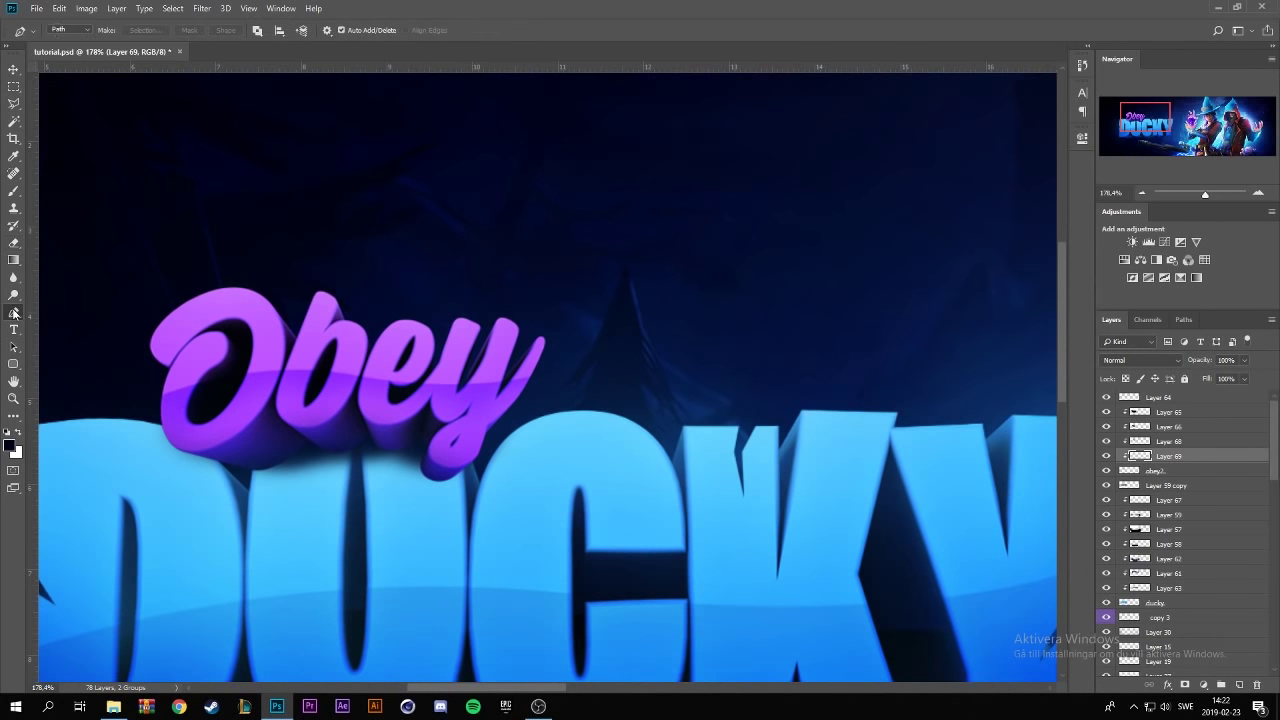
left_click(161, 397)
left_click_drag(365, 383, 440, 402)
left_click_drag(566, 380, 571, 366)
left_click(550, 304)
left_click_drag(100, 226, 99, 340)
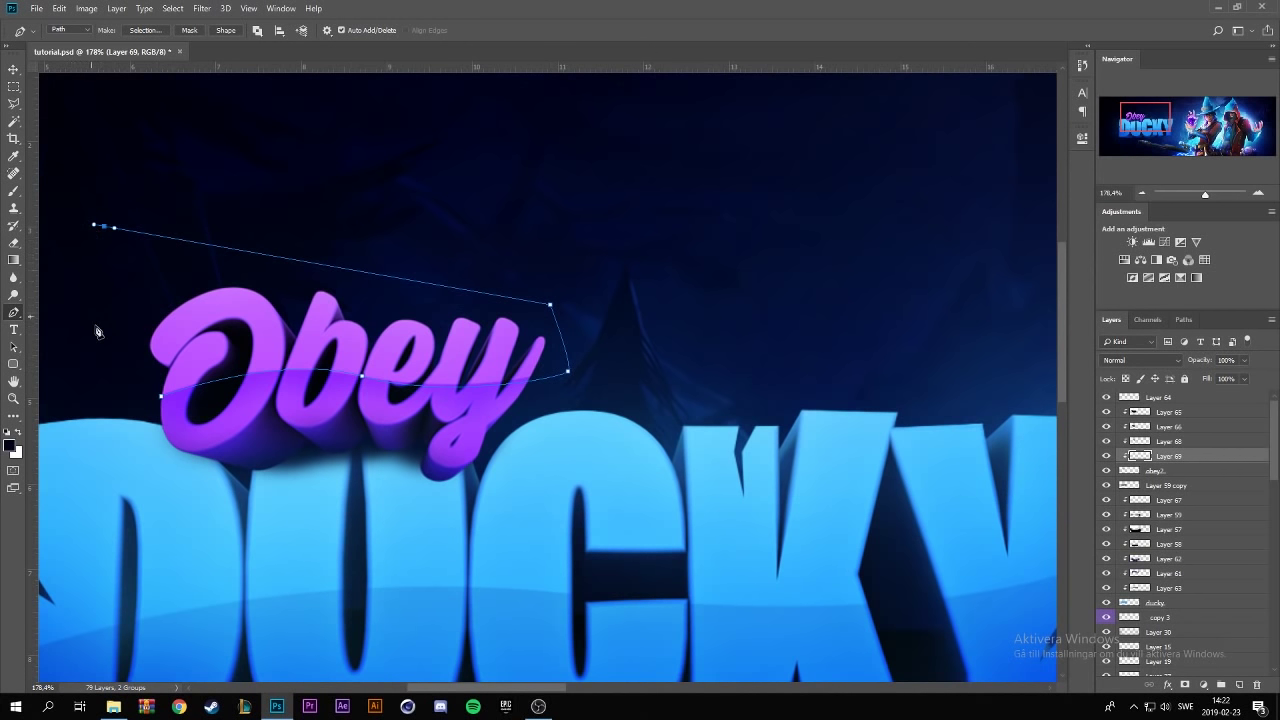
left_click(161, 399)
- Fill the path on the highlight layer, dismissing an error, and hide the path
right_click(256, 341)
left_click(322, 419)
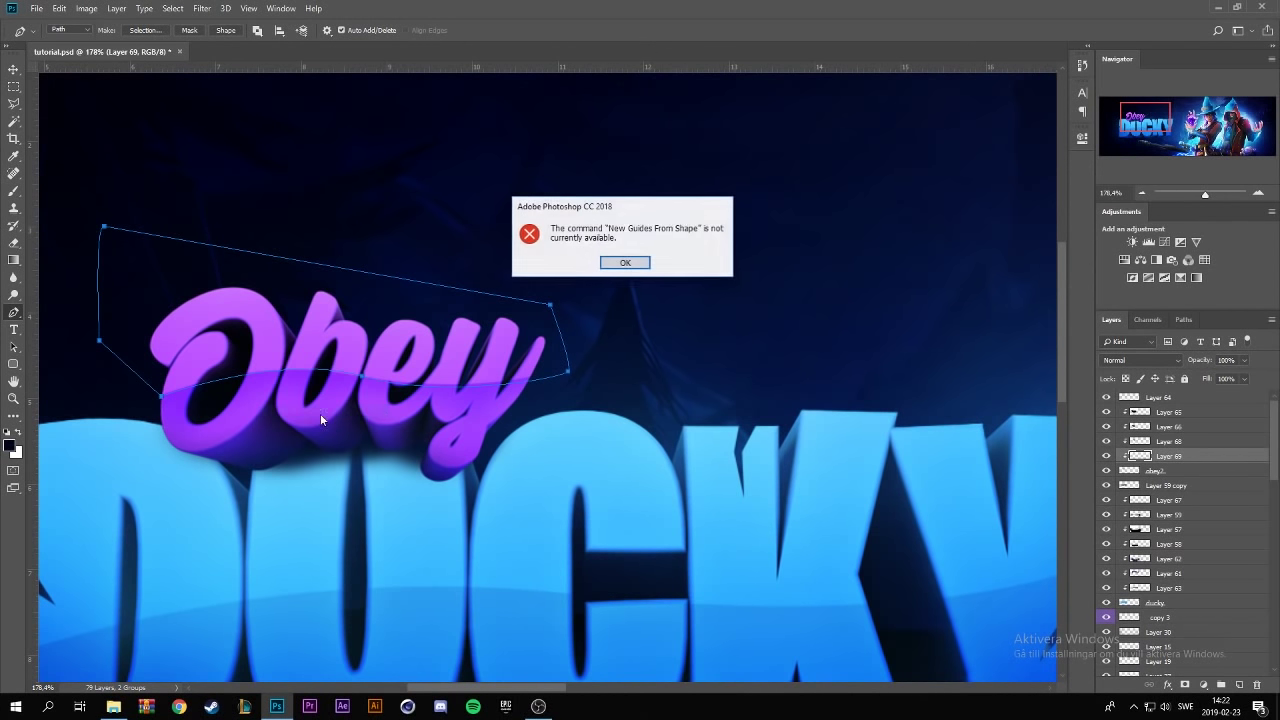
left_click(607, 265)
right_click(417, 303)
left_click(455, 385)
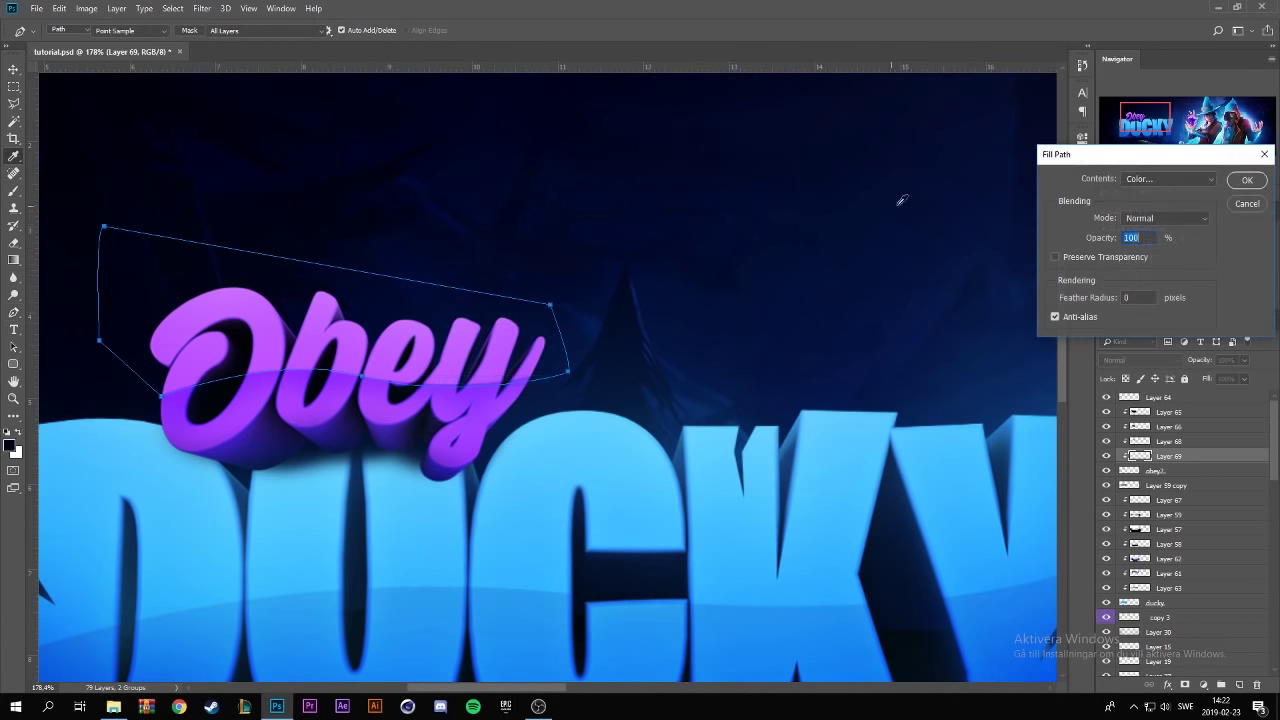
left_click(1247, 180)
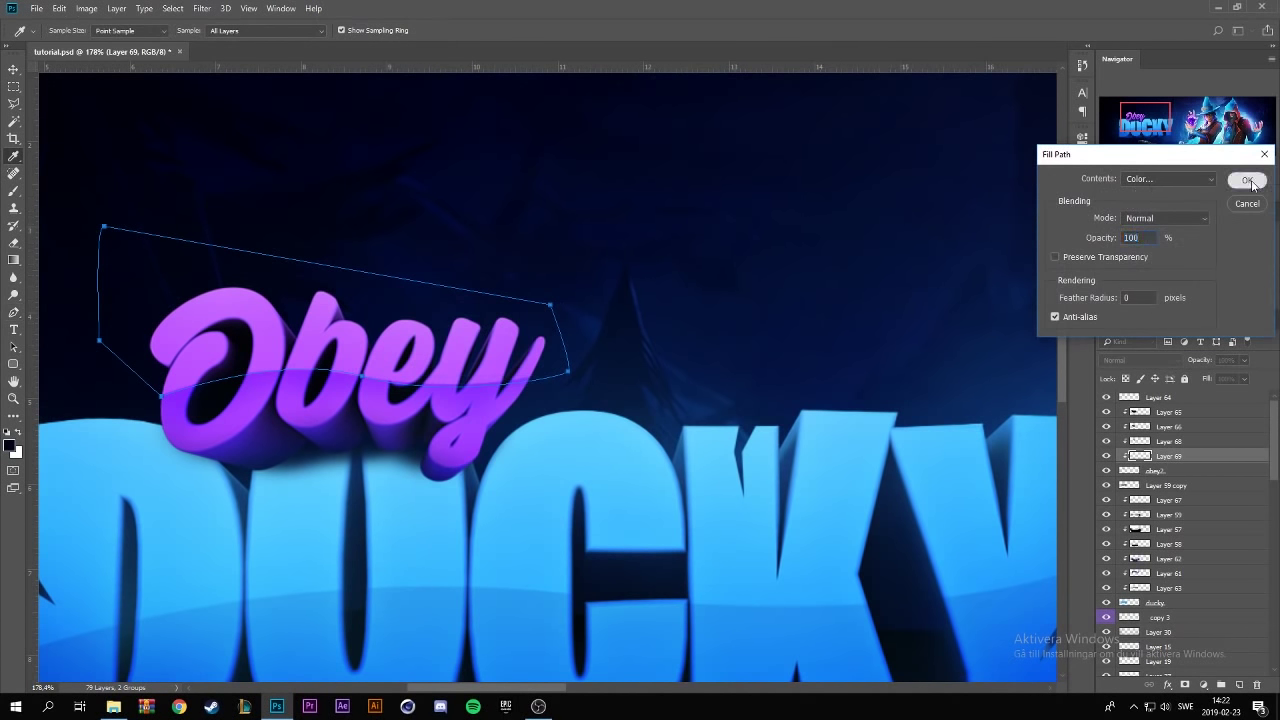
key("Escape")
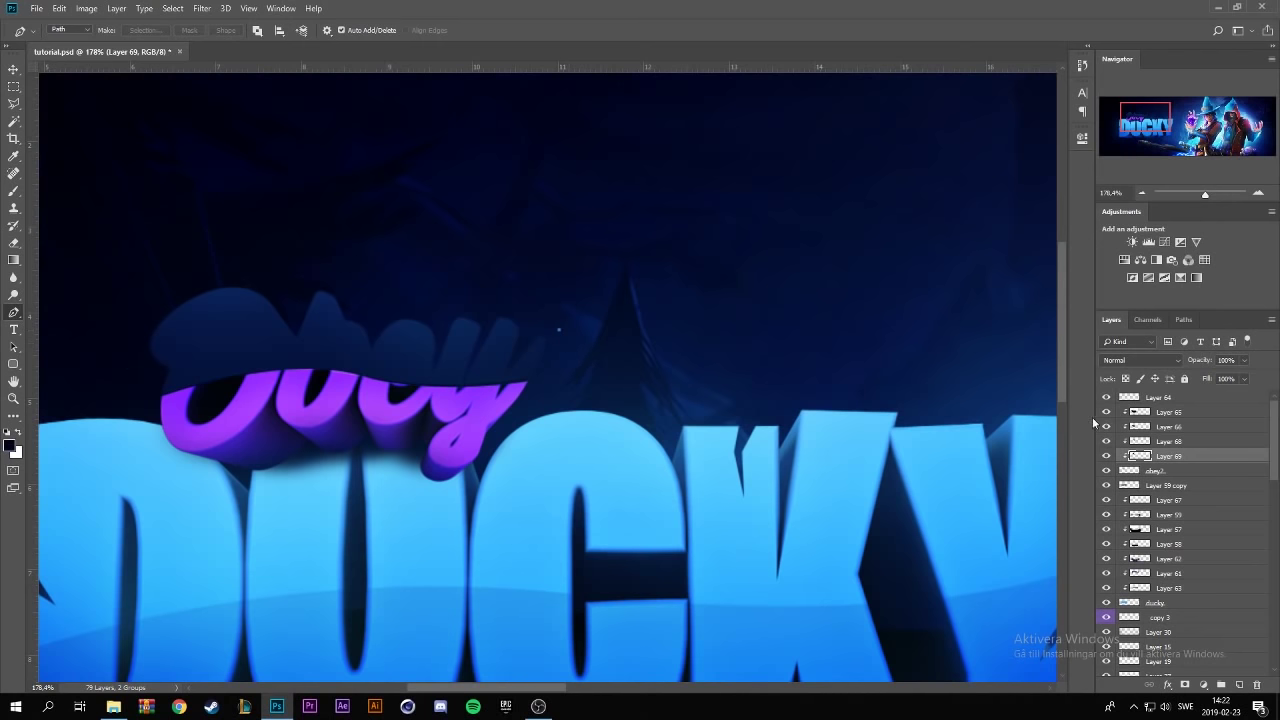
- Change the highlight layer's blend mode and erase part of its shine across Obey
left_click(1127, 360)
left_click(1127, 473)
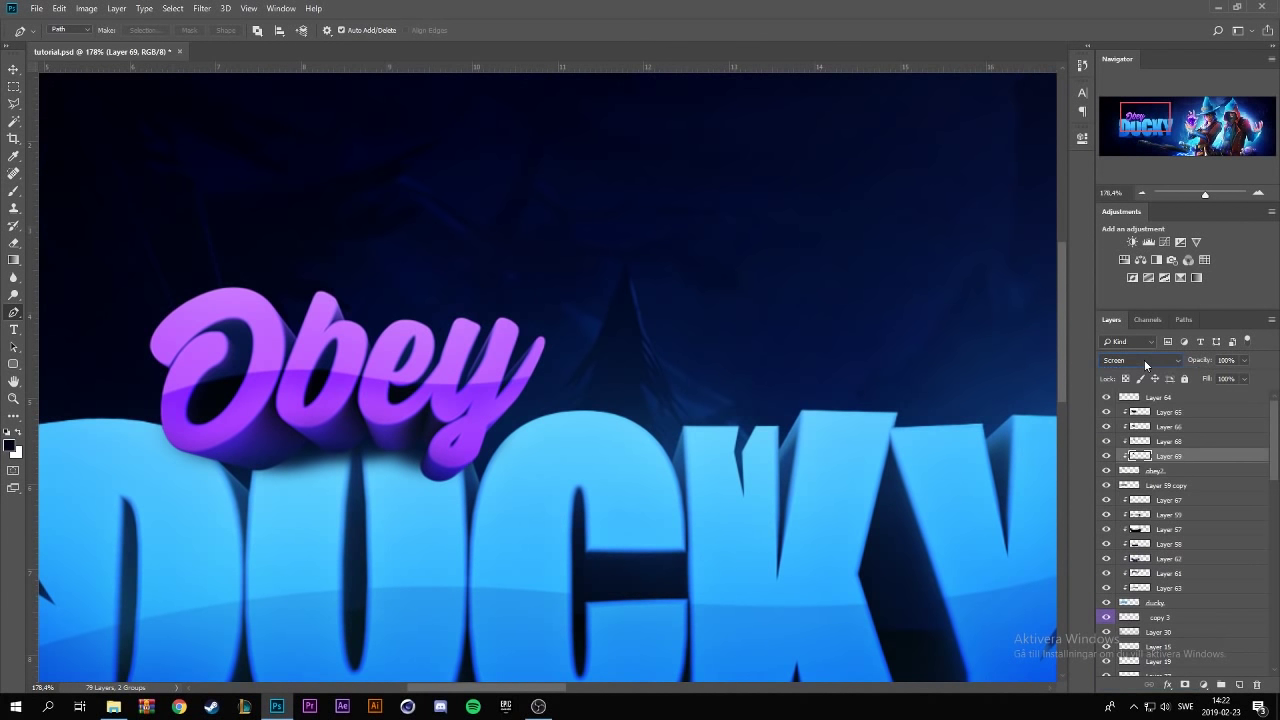
scroll(1145, 362, "down", 1)
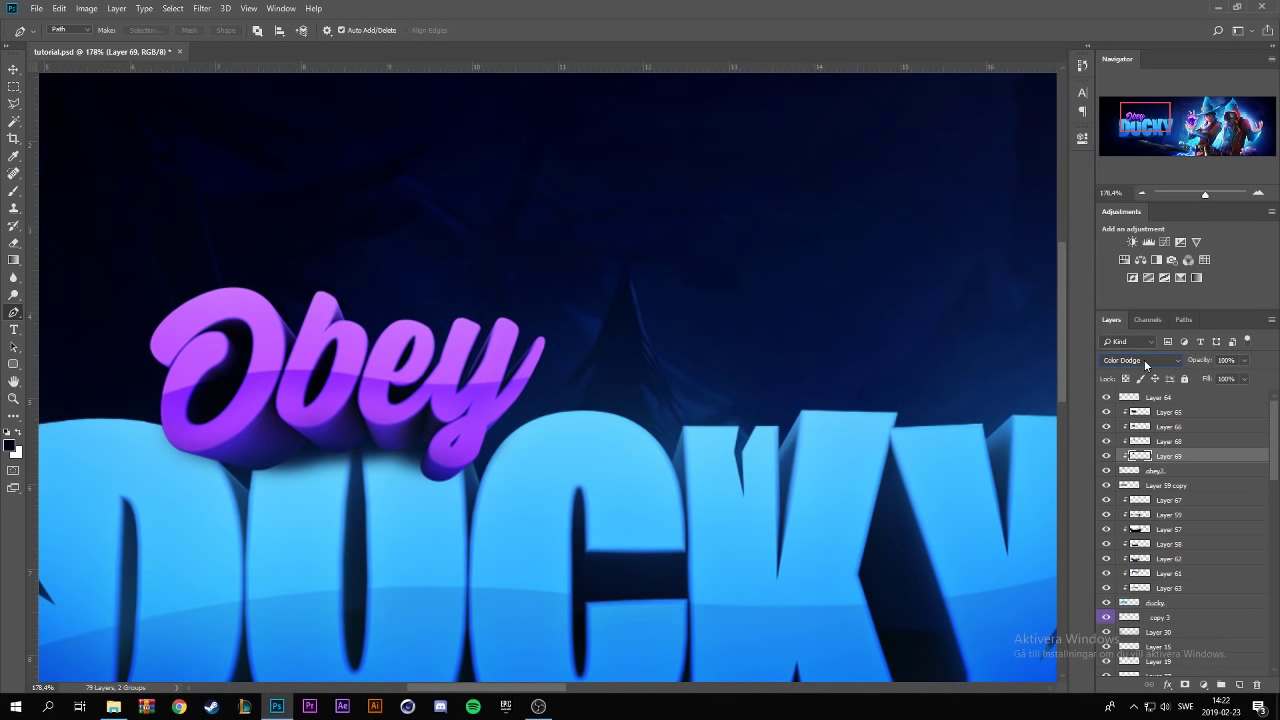
key("e")
scroll(430, 310, "down", 2, "alt")
key("ctrl+bracketright")
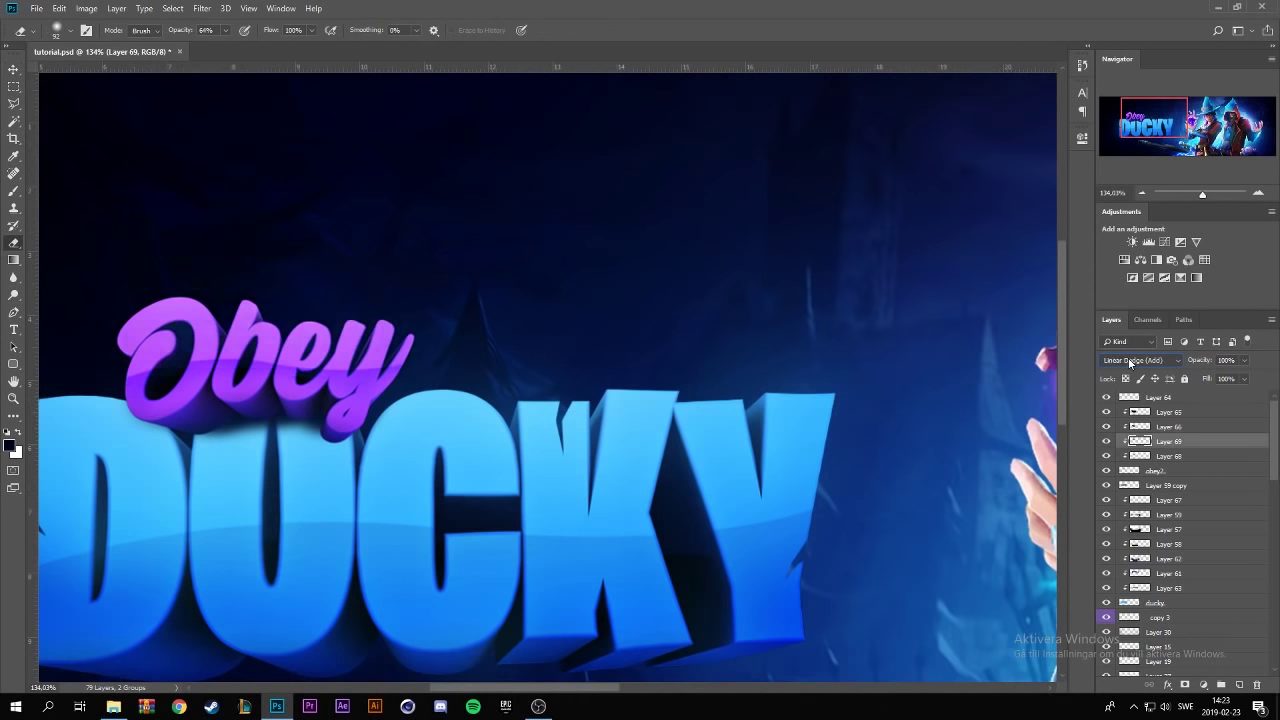
scroll(1130, 362, "down", 1)
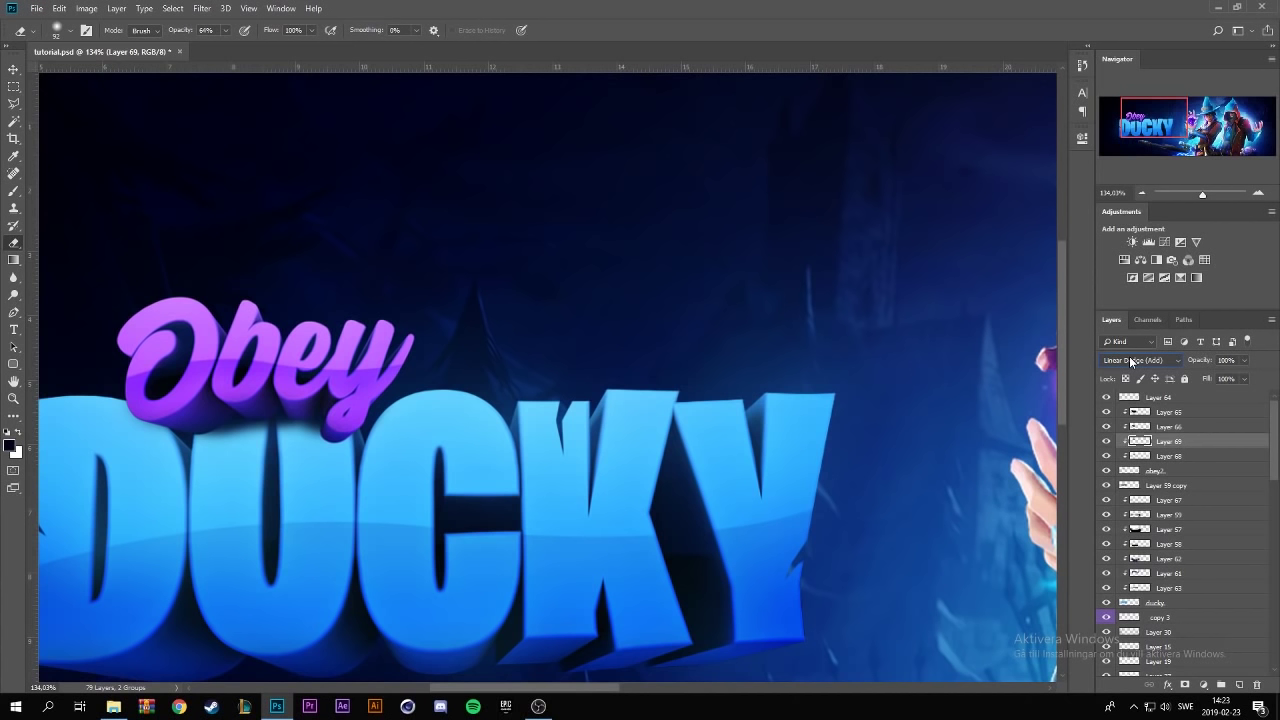
scroll(1136, 362, "up", 2)
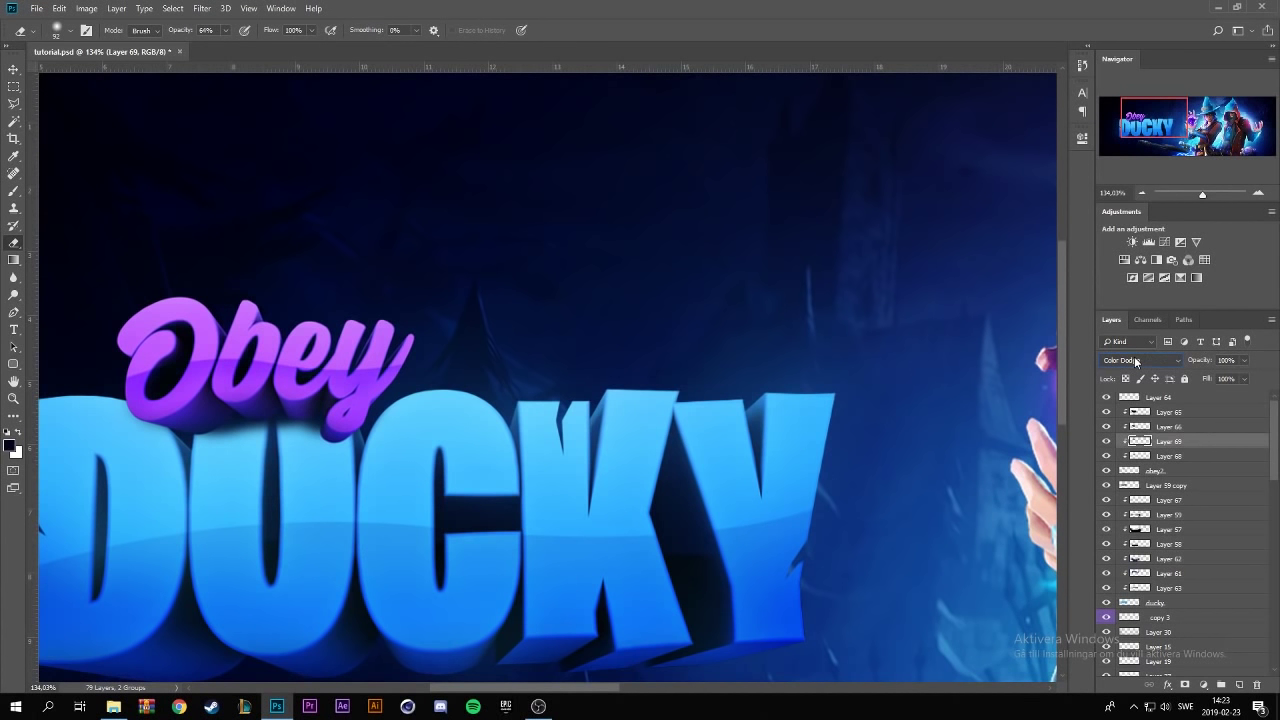
scroll(1136, 362, "up", 1)
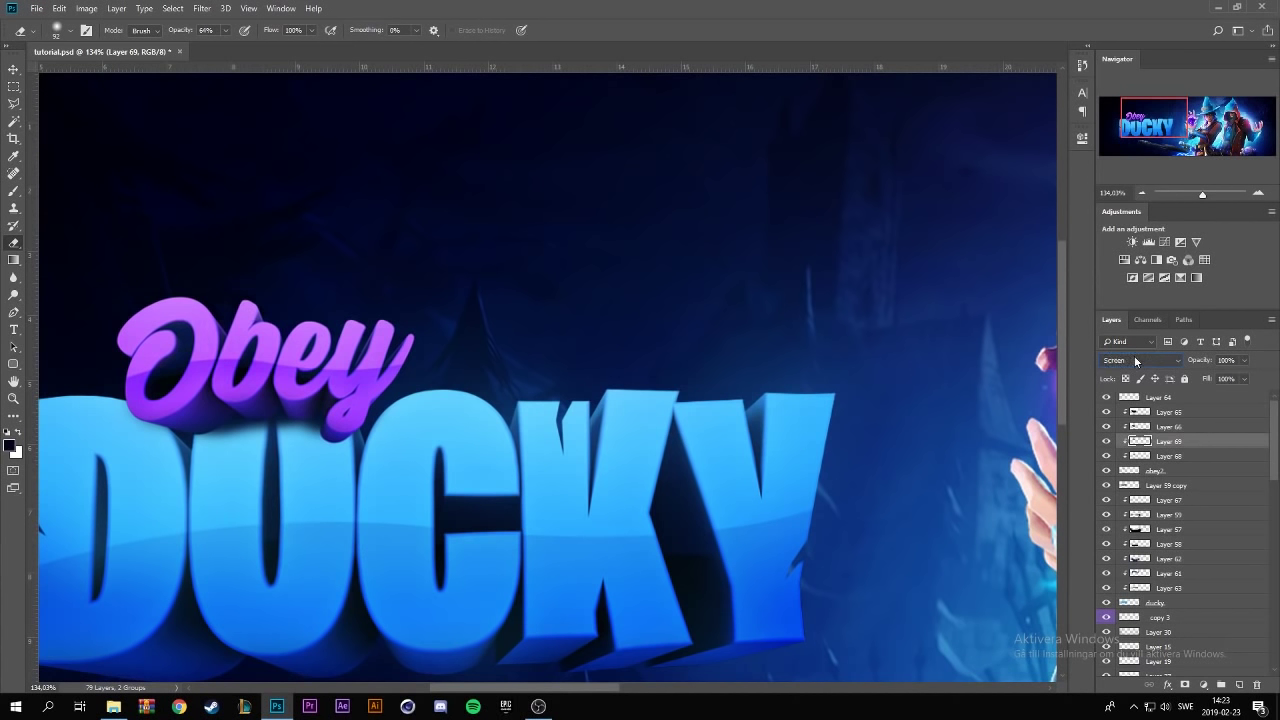
scroll(1136, 362, "up", 1)
mouse_move(170, 380)
left_mouse_down()
mouse_move(300, 362)
mouse_move(410, 380)
left_mouse_up()
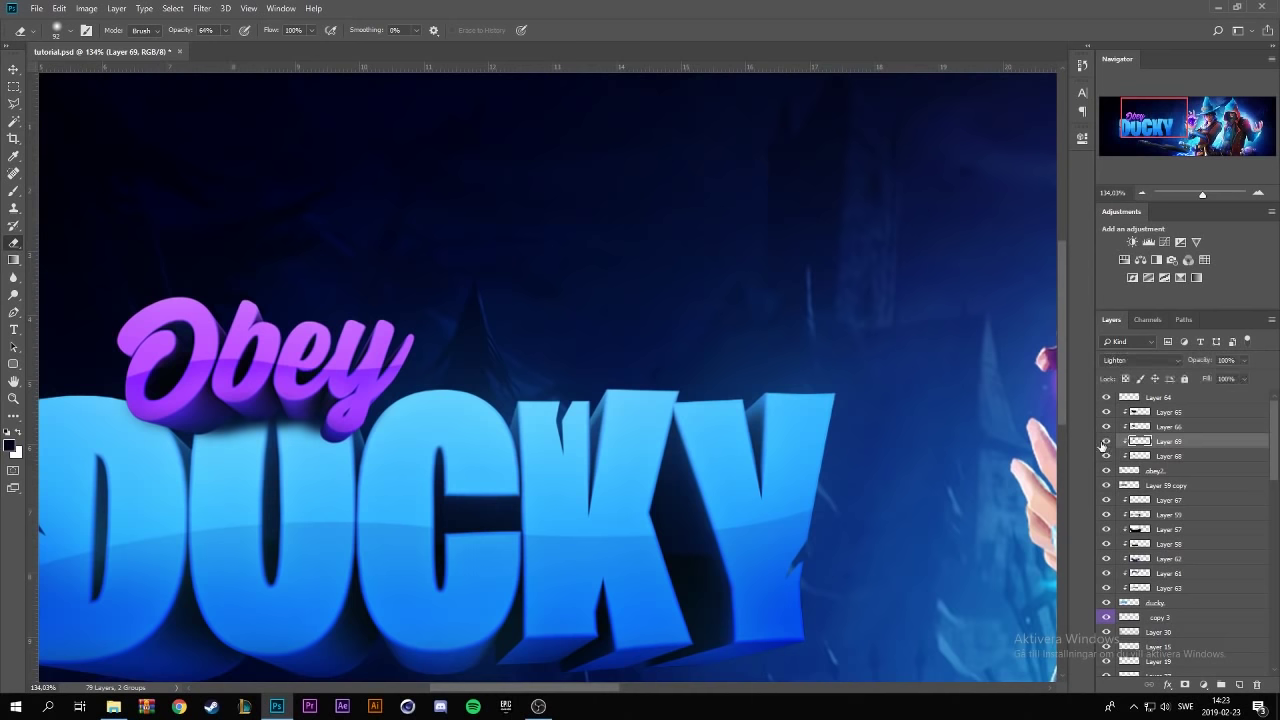
- Inspect the glow and select Layer 65 in the layer stack
scroll(438, 415, "down", 5)
scroll(438, 415, "down", 3)
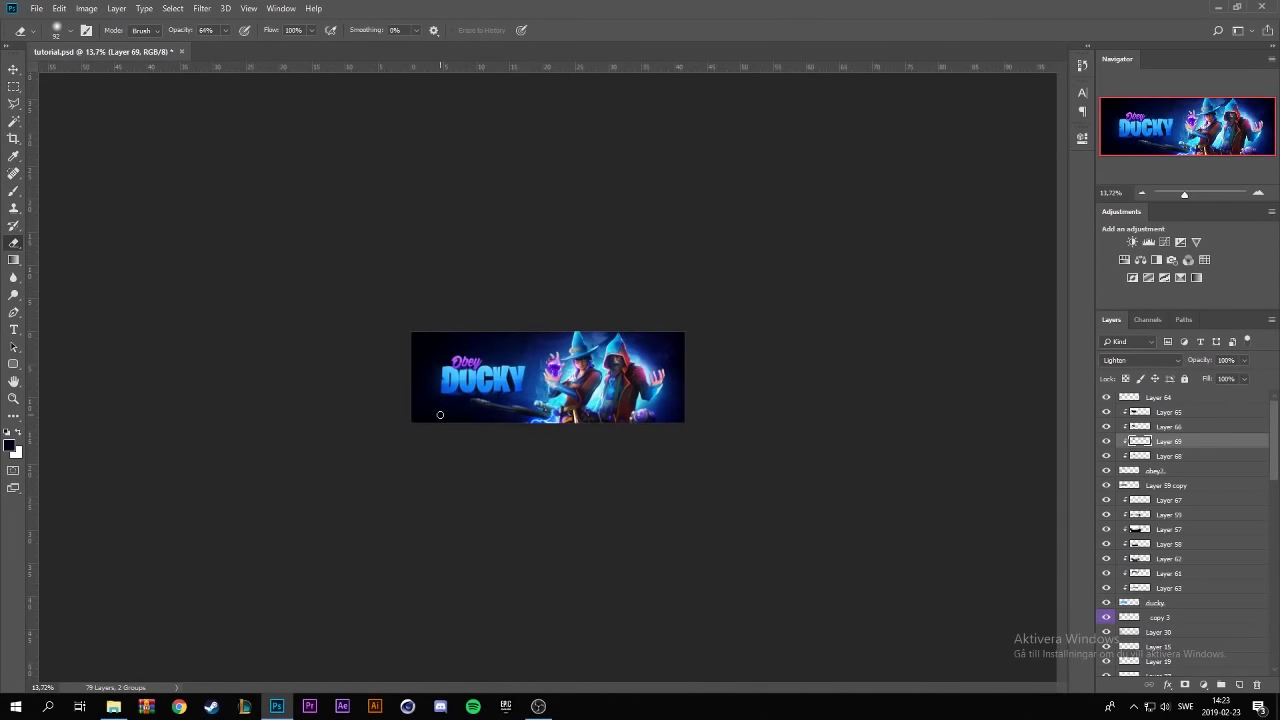
scroll(440, 414, "up", 3)
scroll(406, 399, "up", 3)
scroll(297, 289, "up", 3)
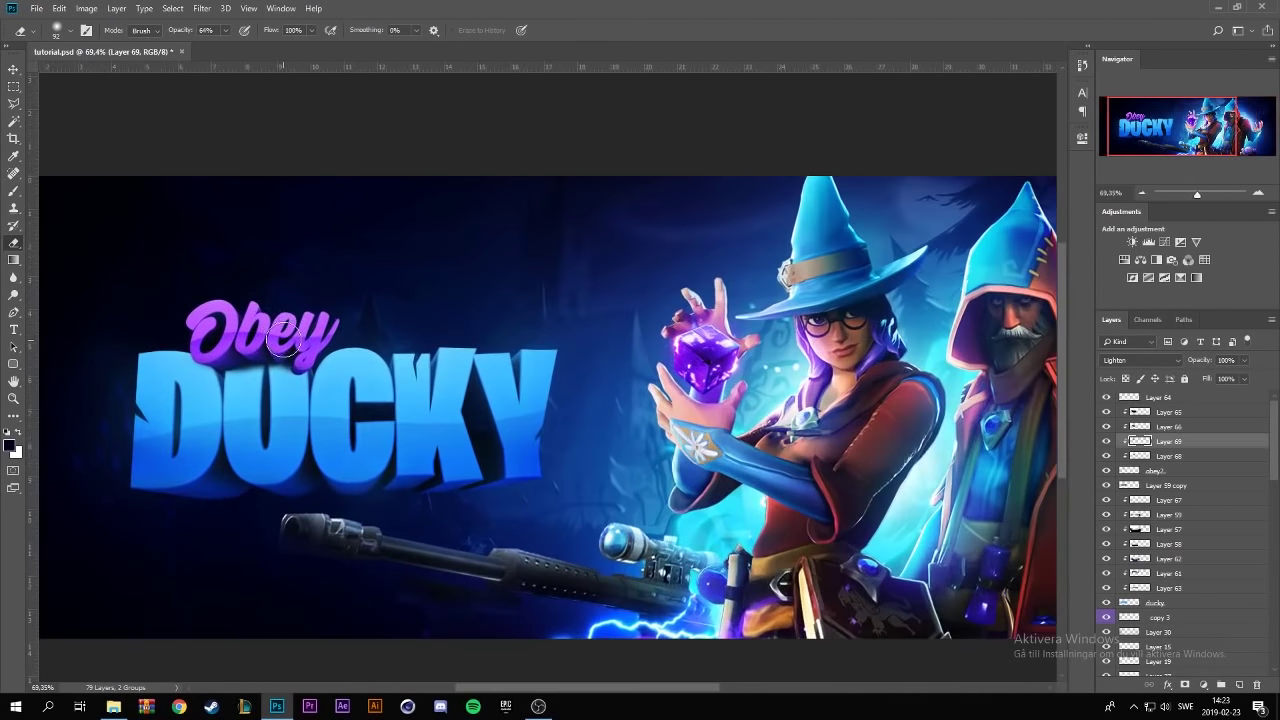
left_click(1153, 412)
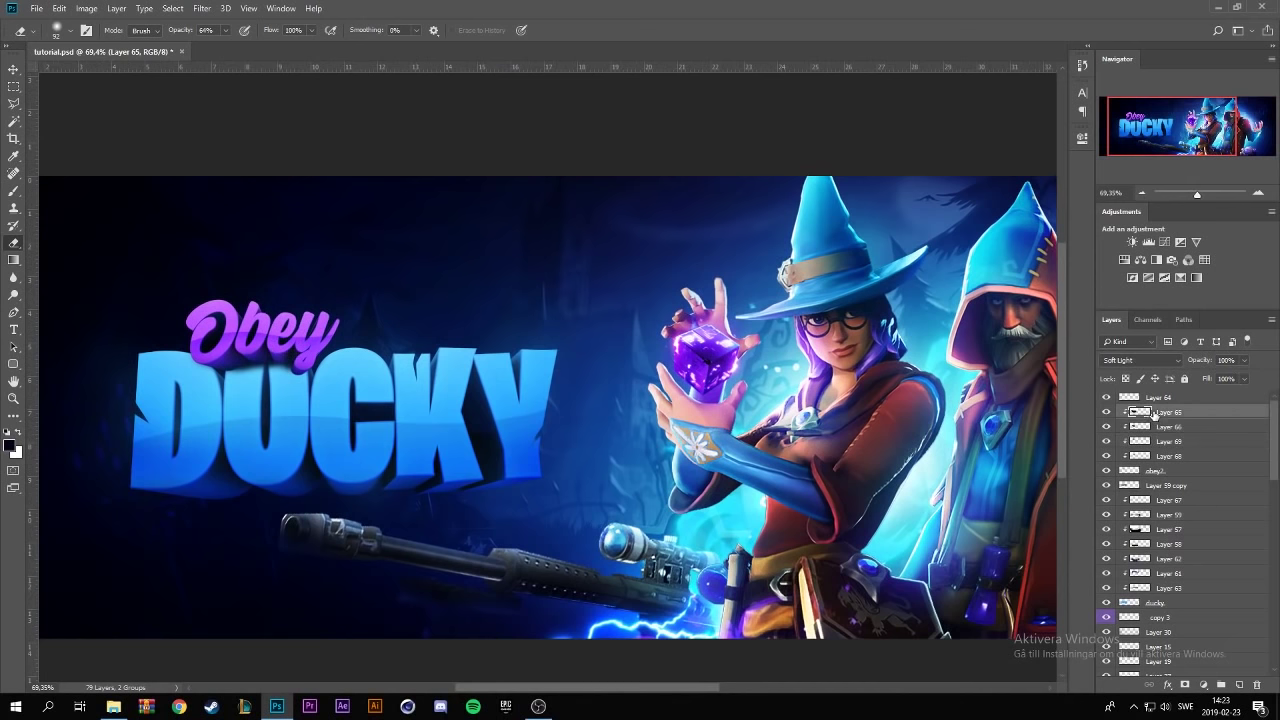
- Paint purple over Obey on a new layer and set that layer's blend mode to Screen
left_click(1245, 685)
left_click(12, 190)
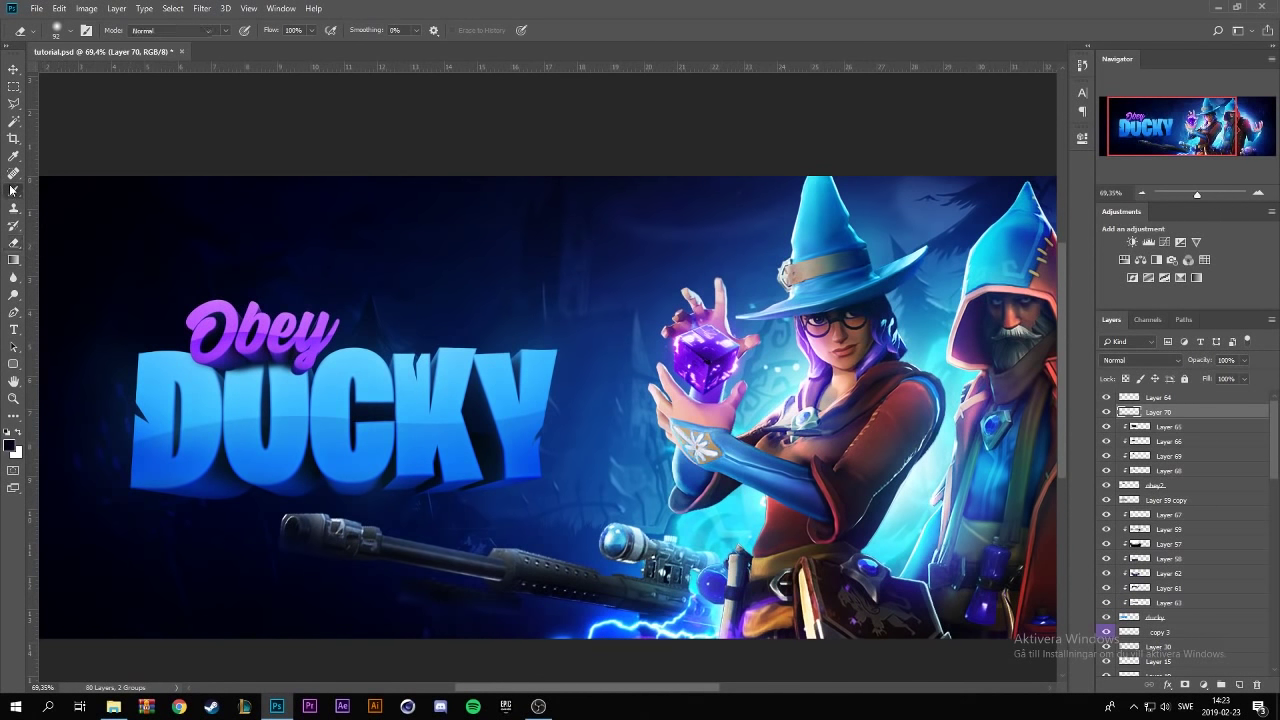
left_click(57, 30)
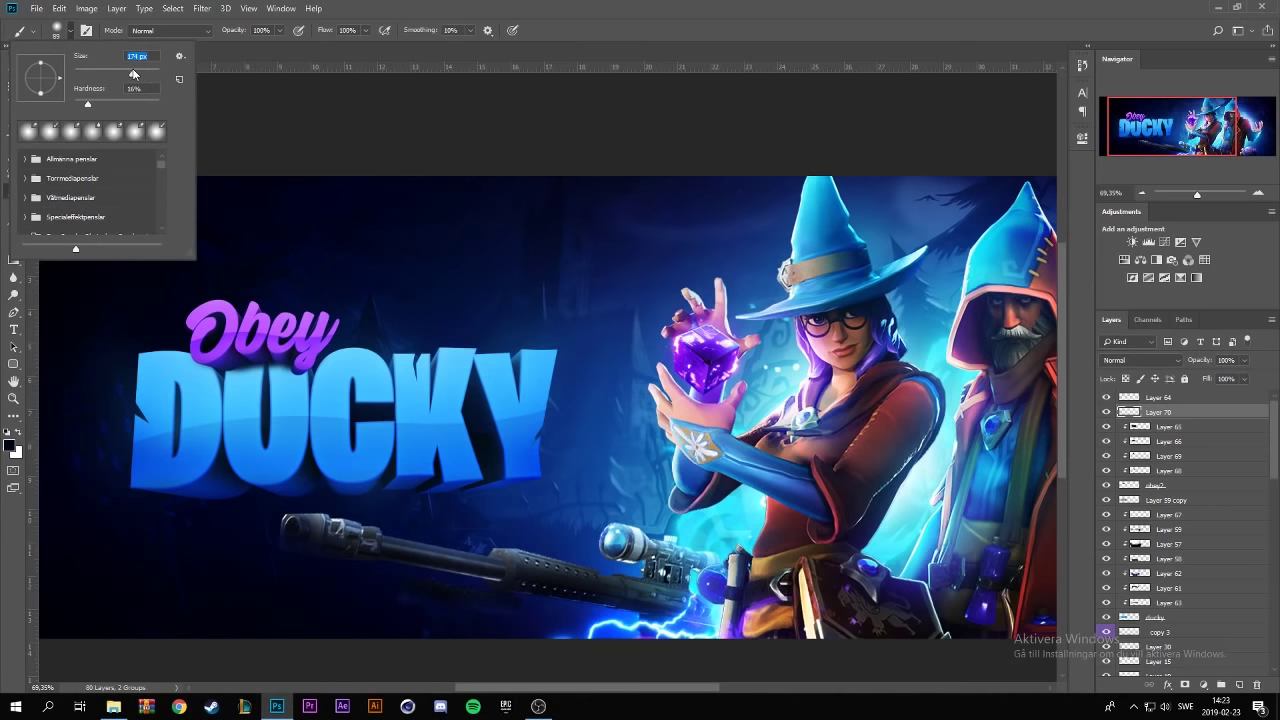
left_click(234, 322, "alt")
left_click_drag(215, 325, 289, 337)
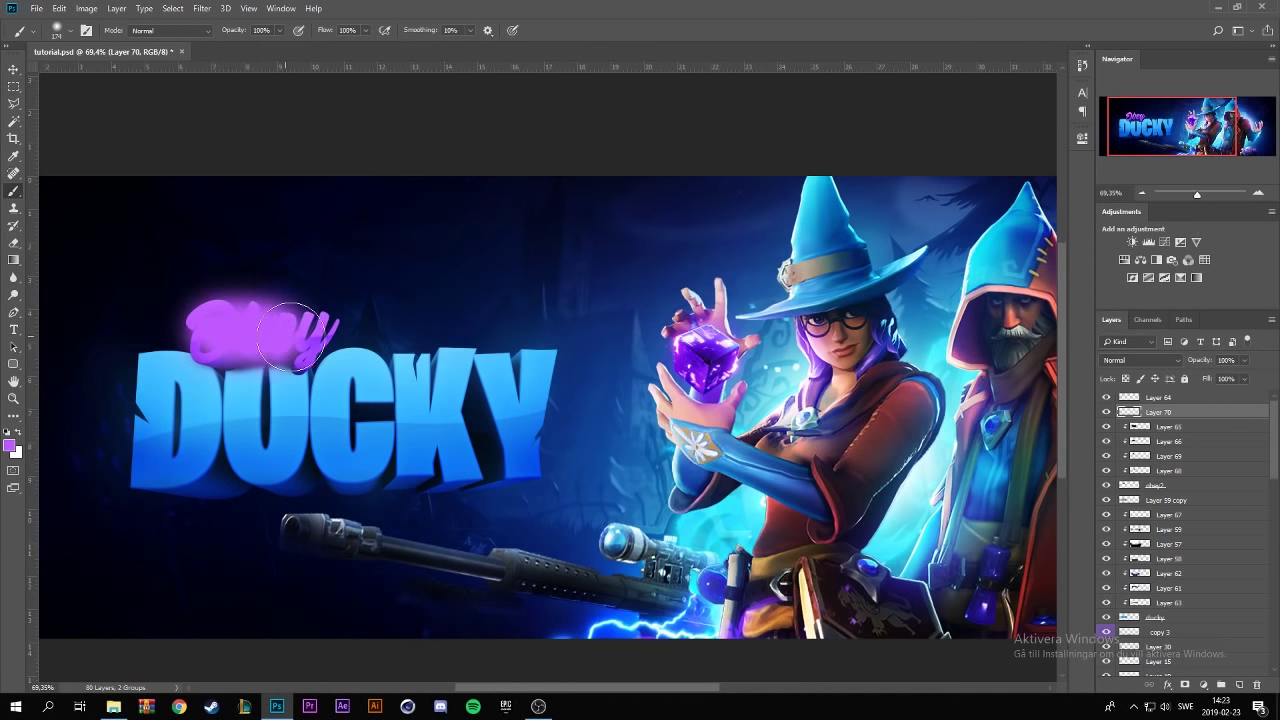
left_click(1145, 360)
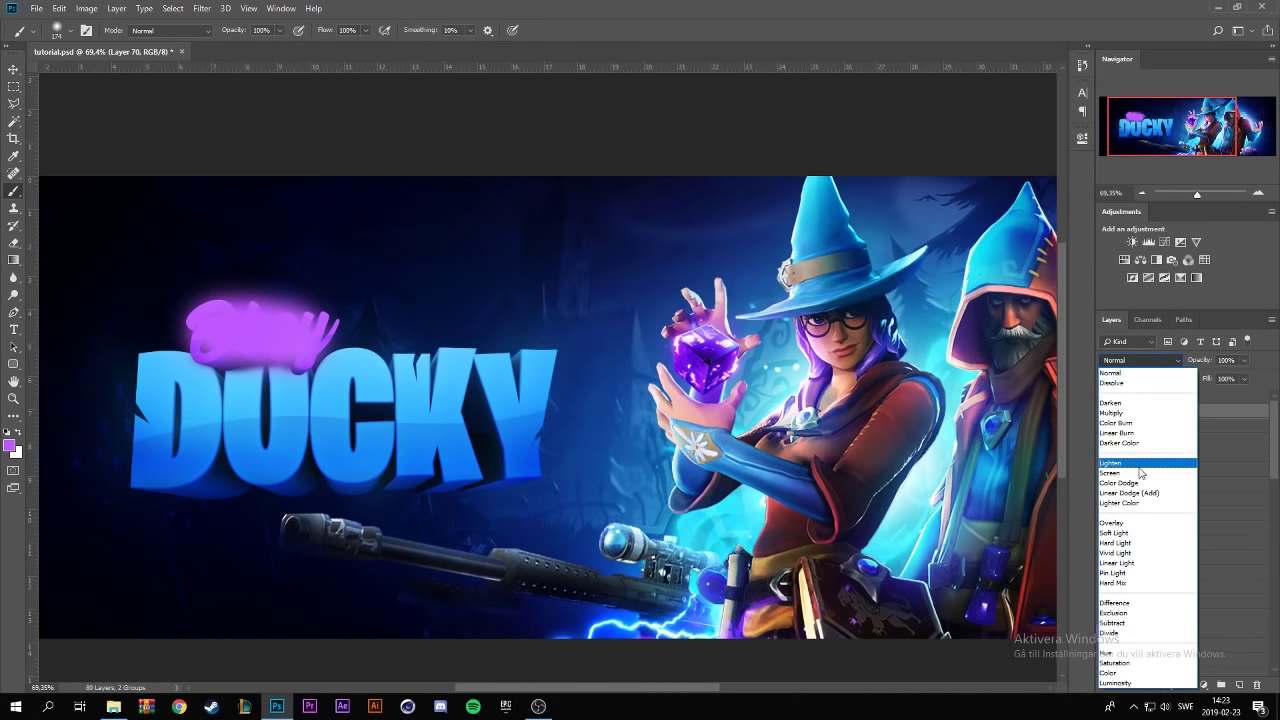
left_click(1125, 473)
- Erase the excess purple glow around Obey with a 243 px Eraser
left_click(14, 259)
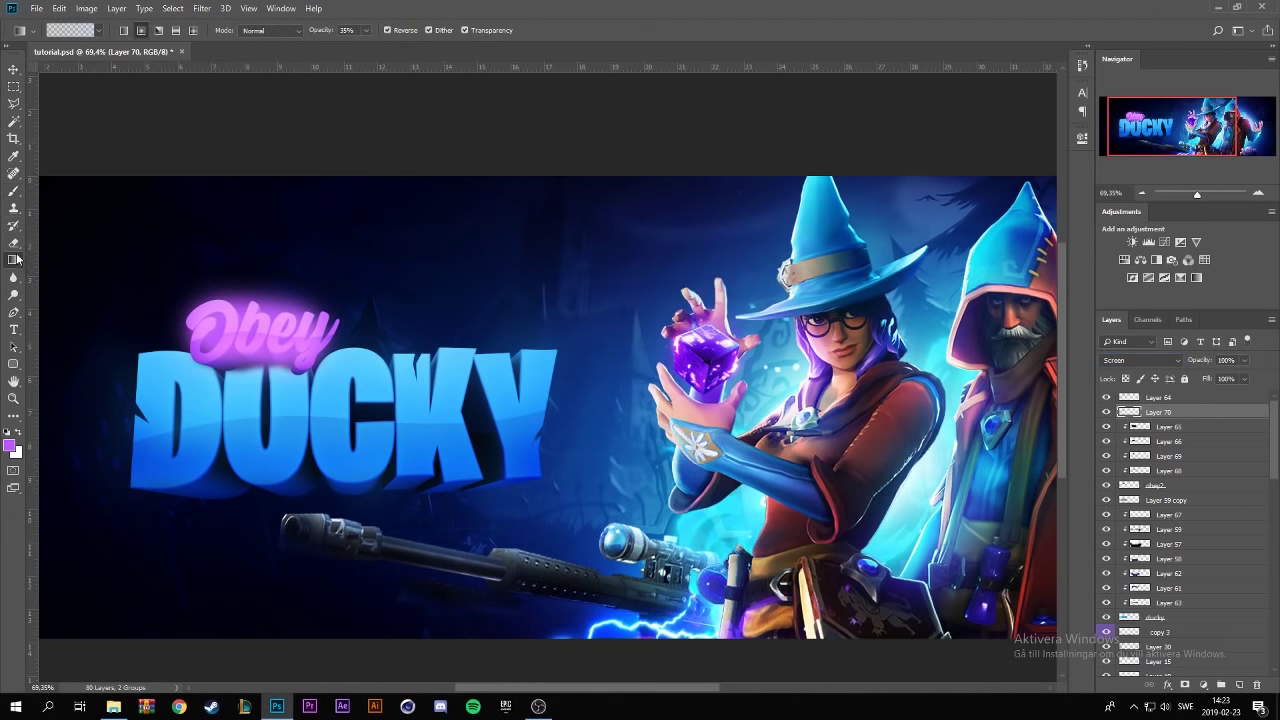
left_click(62, 30)
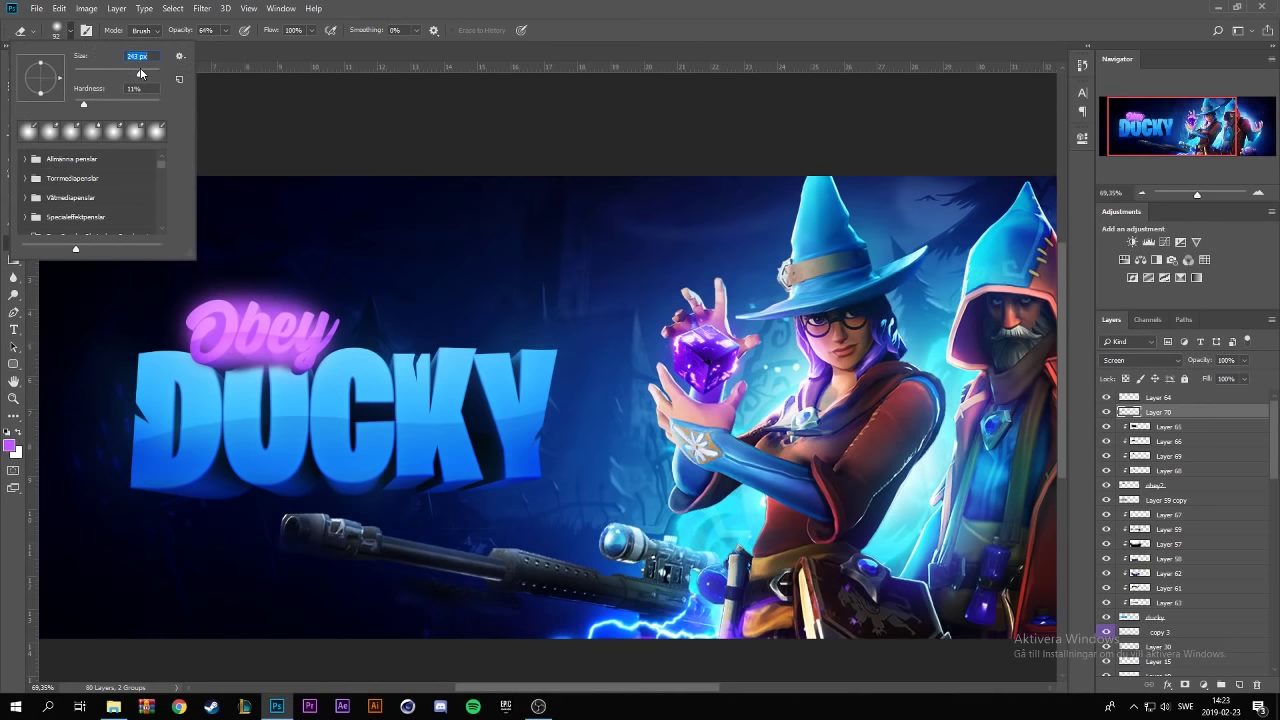
left_click(210, 330)
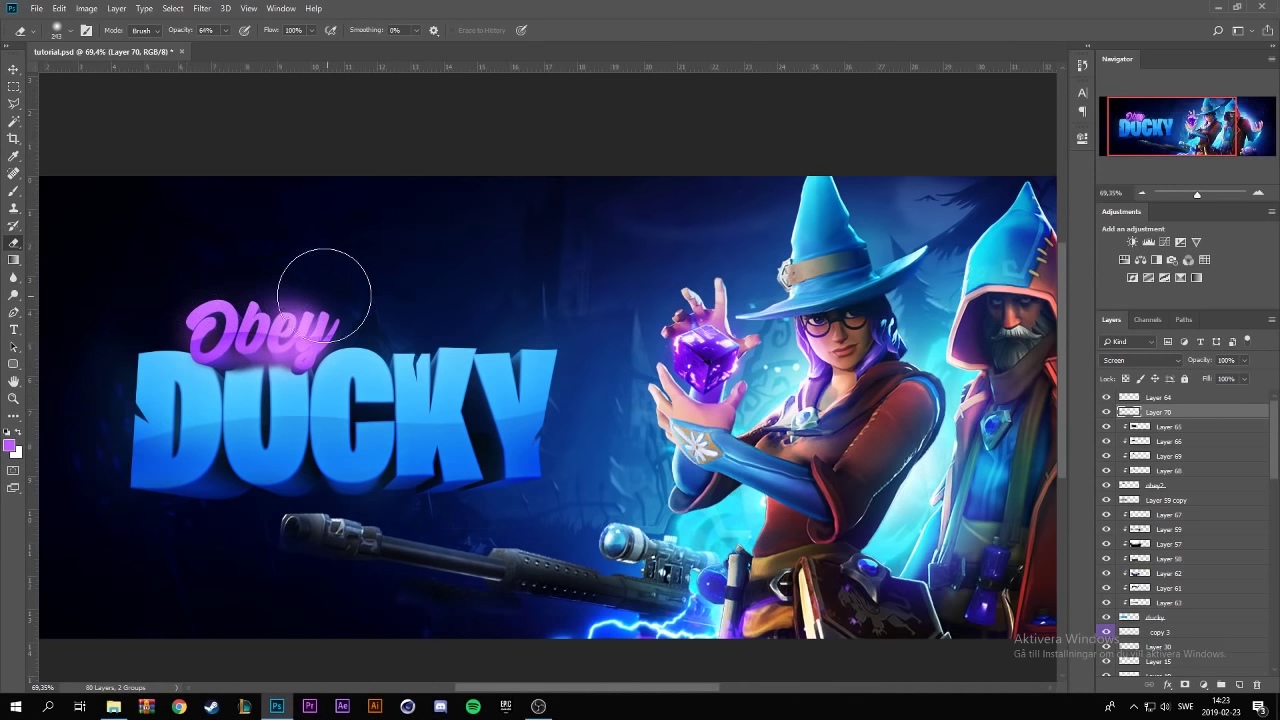
mouse_move(324, 295)
left_mouse_down()
mouse_move(357, 358)
mouse_move(160, 370)
mouse_move(300, 379)
left_mouse_up()
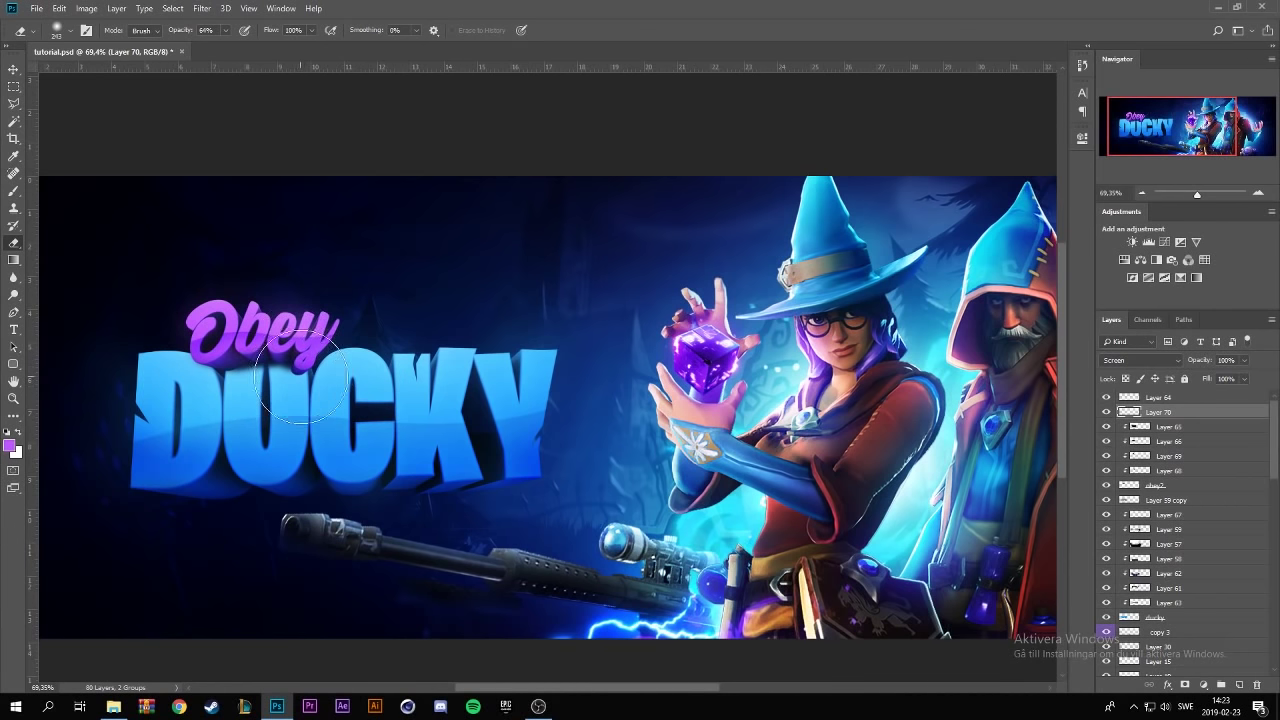
scroll(330, 390, "down", 4)
scroll(390, 420, "down", 4)
scroll(420, 415, "up", 5)
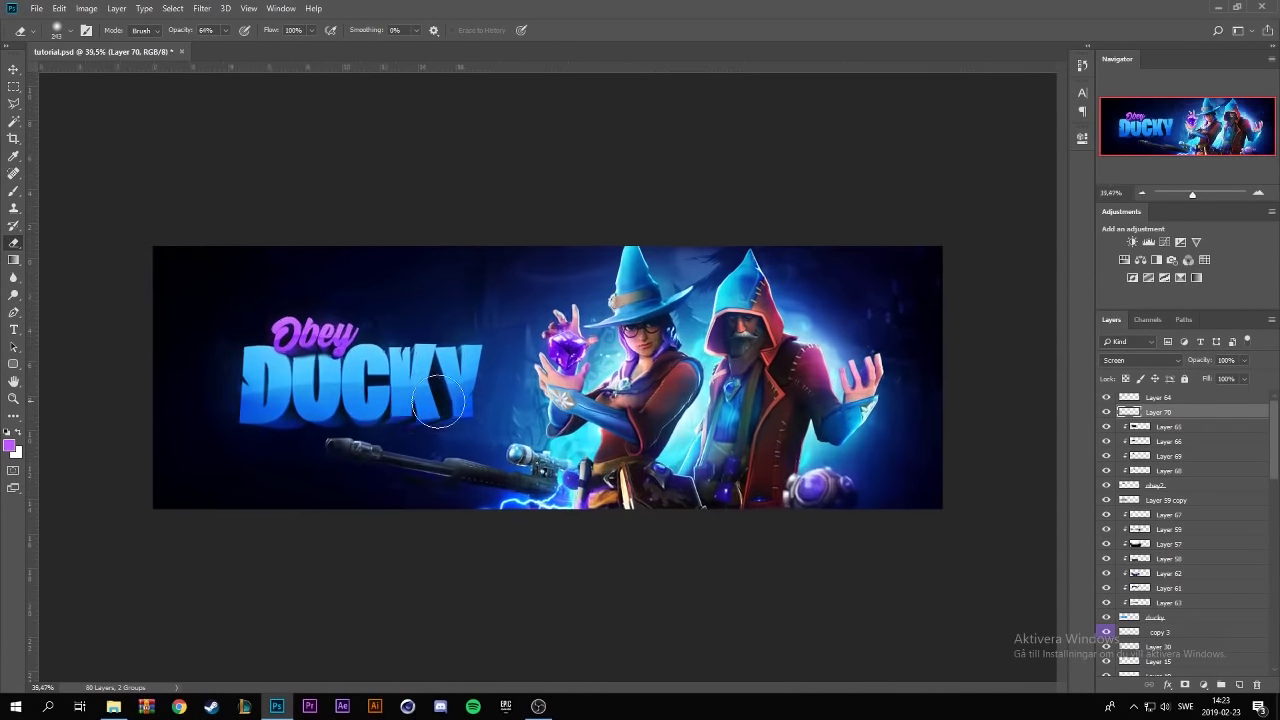
scroll(438, 405, "up", 1)
scroll(290, 485, "down", 2)
scroll(370, 450, "down", 3)
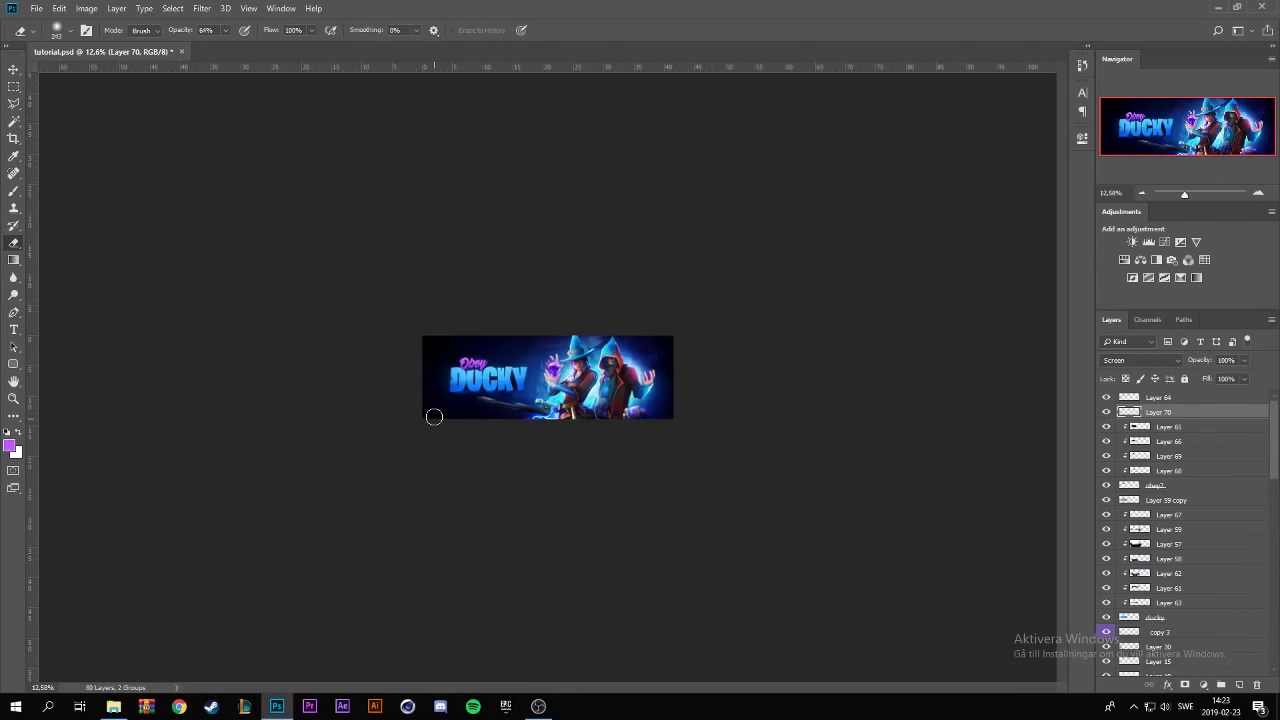
scroll(434, 416, "up", 5)
scroll(430, 410, "up", 2)
scroll(300, 420, "up", 2)
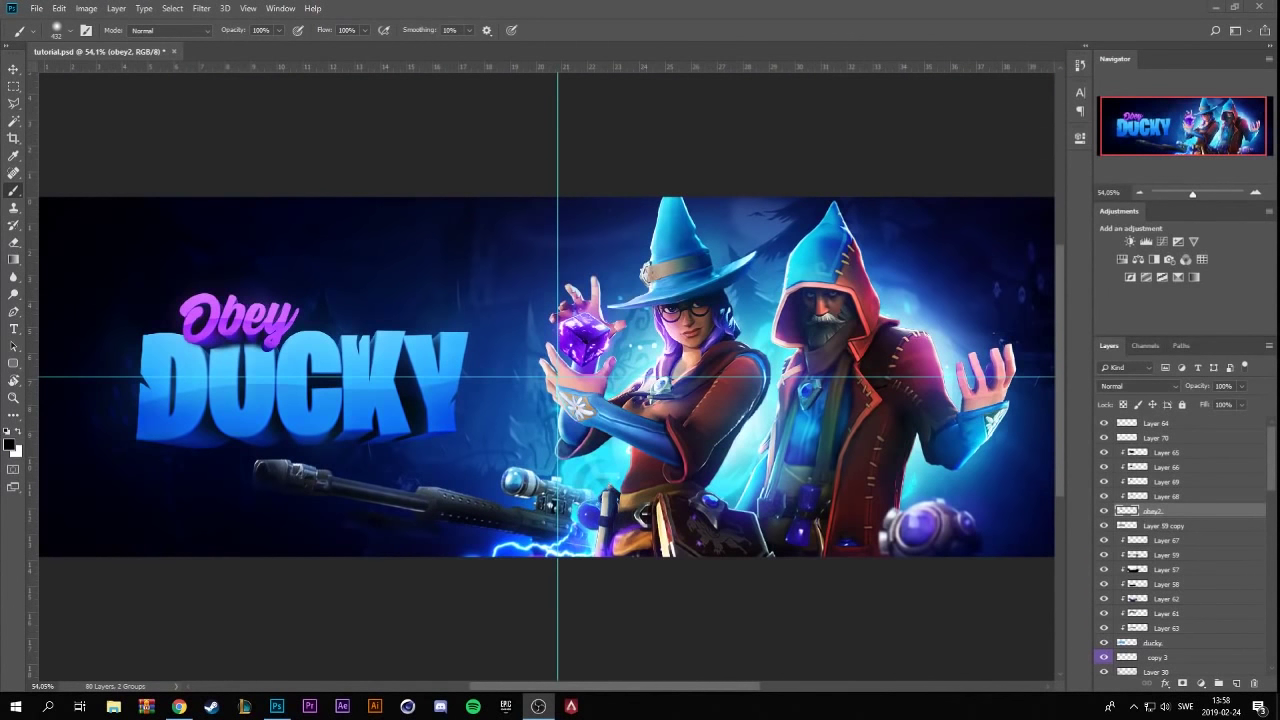
- Return to Photoshop, hide the cyan guides with Ctrl+;, and minimise the recorder
left_click(277, 706)
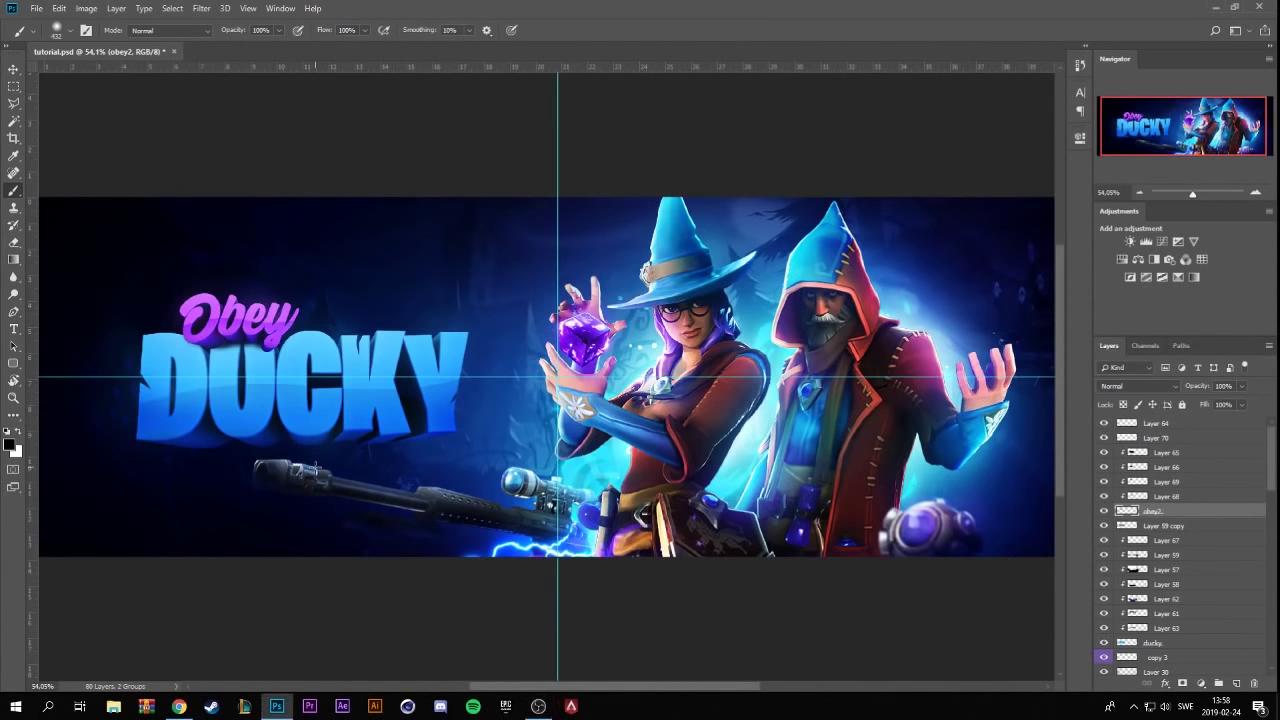
key("ctrl+semicolon")
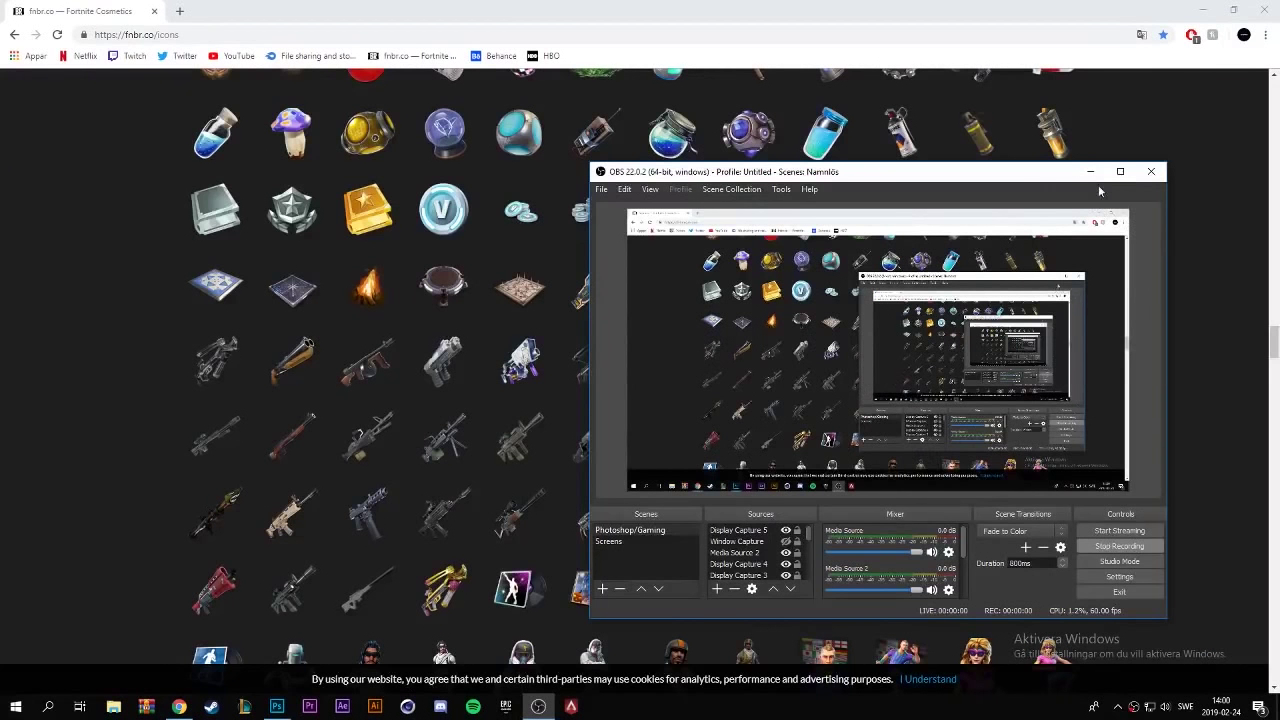
left_click(1091, 172)
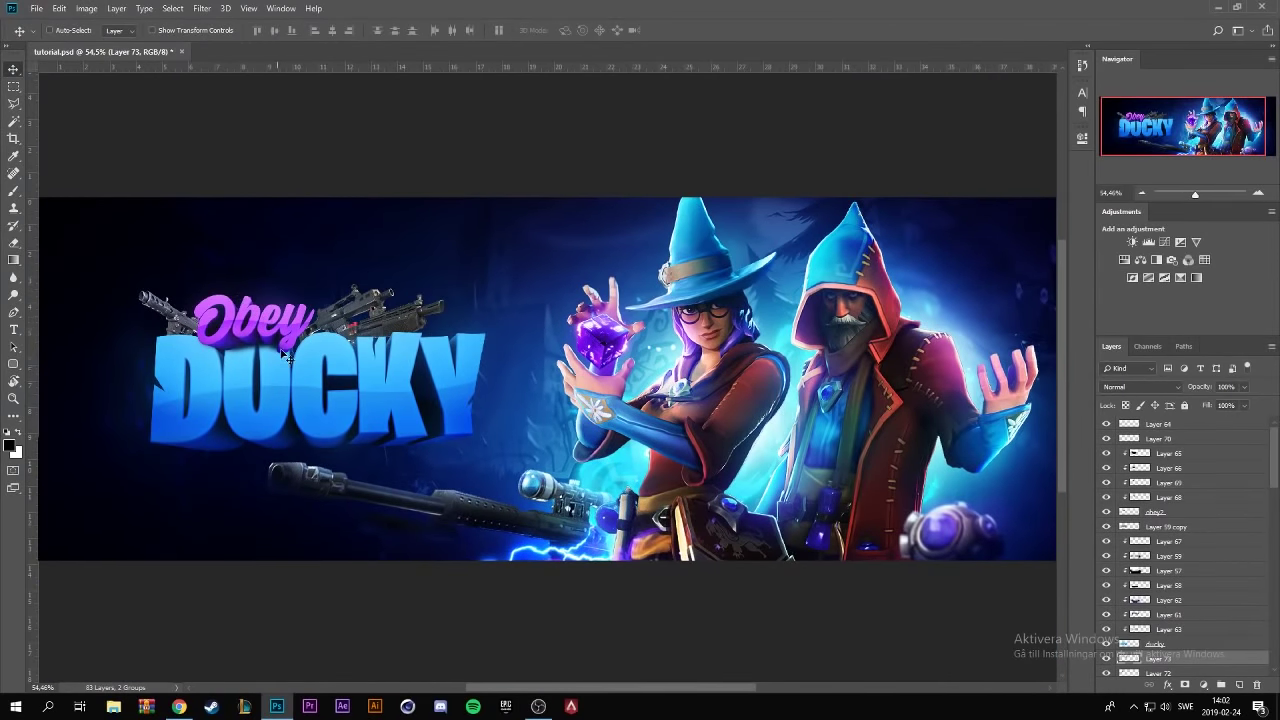
- Add Layer 74 above Layer 71 and clip it to Layer 71
scroll(285, 355, "up", 2)
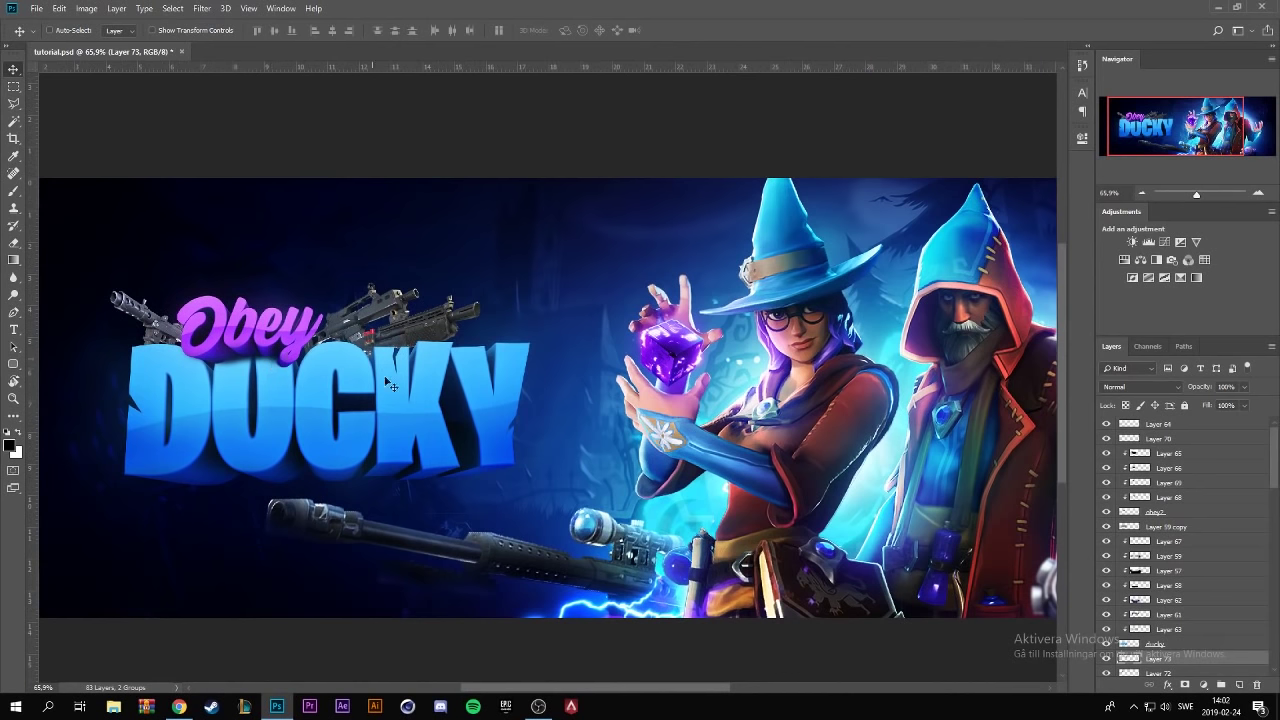
scroll(1187, 600, "down", 2)
scroll(1187, 600, "down", 2)
left_click(1187, 630)
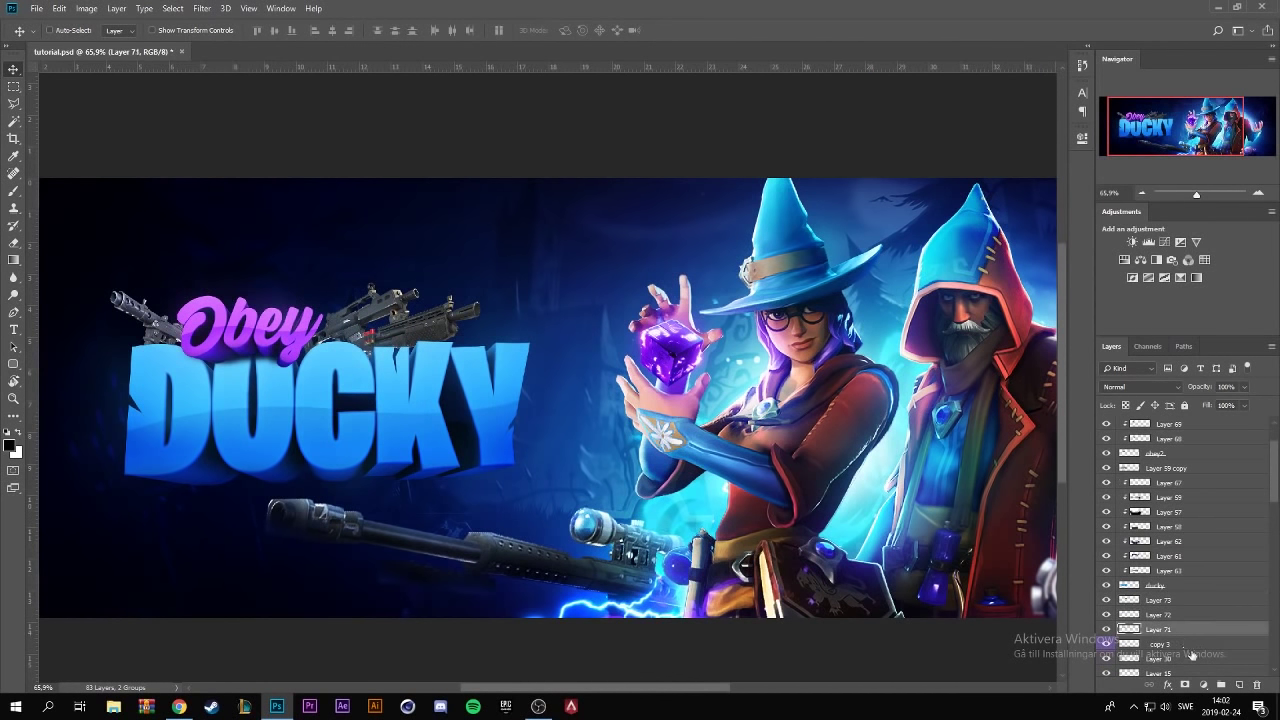
left_click(1240, 686)
right_click(1210, 630)
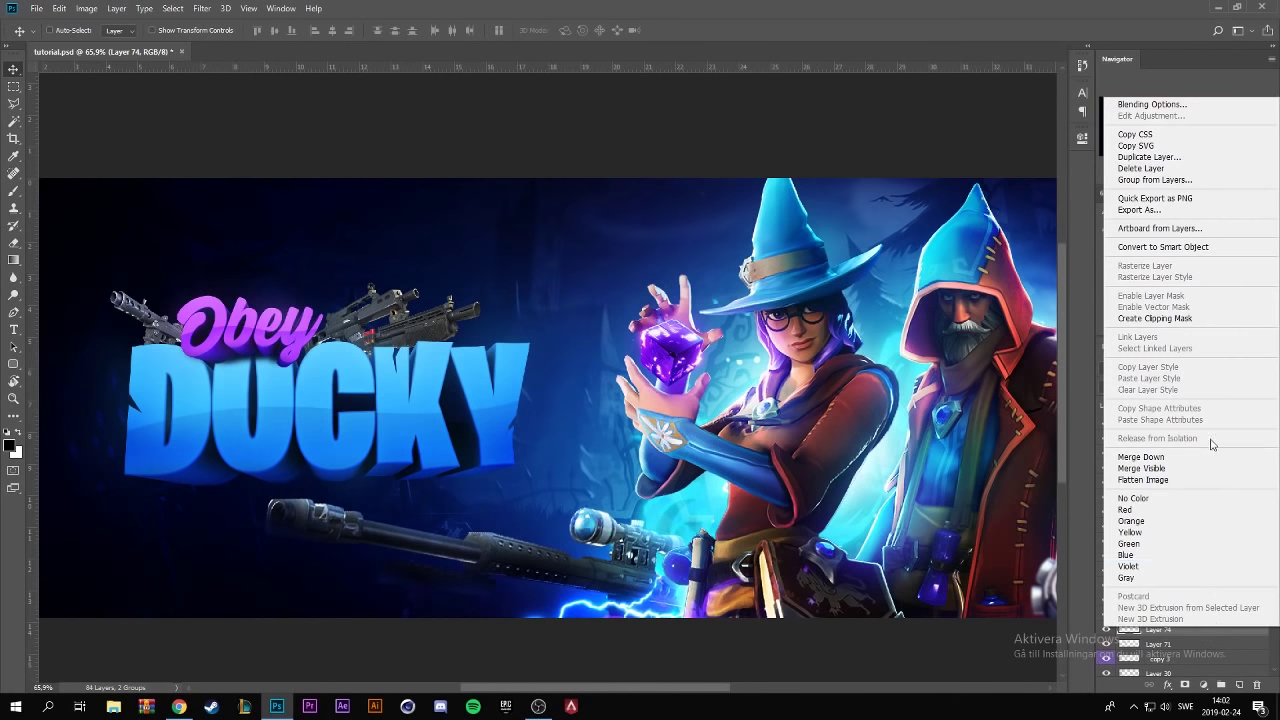
left_click(1176, 319)
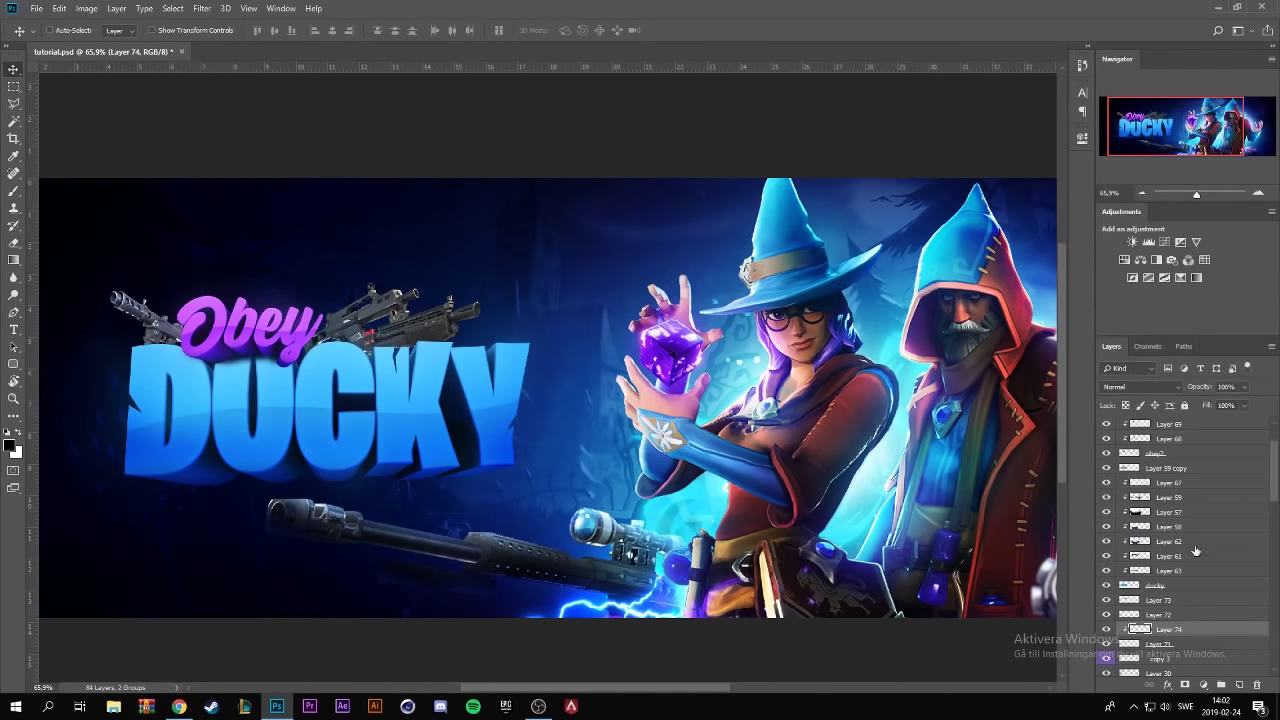
- Add Layers 75 and 76 above the other gun layers, clipping each to the layer below
left_click(1176, 619)
left_click(1240, 686)
right_click(1185, 617)
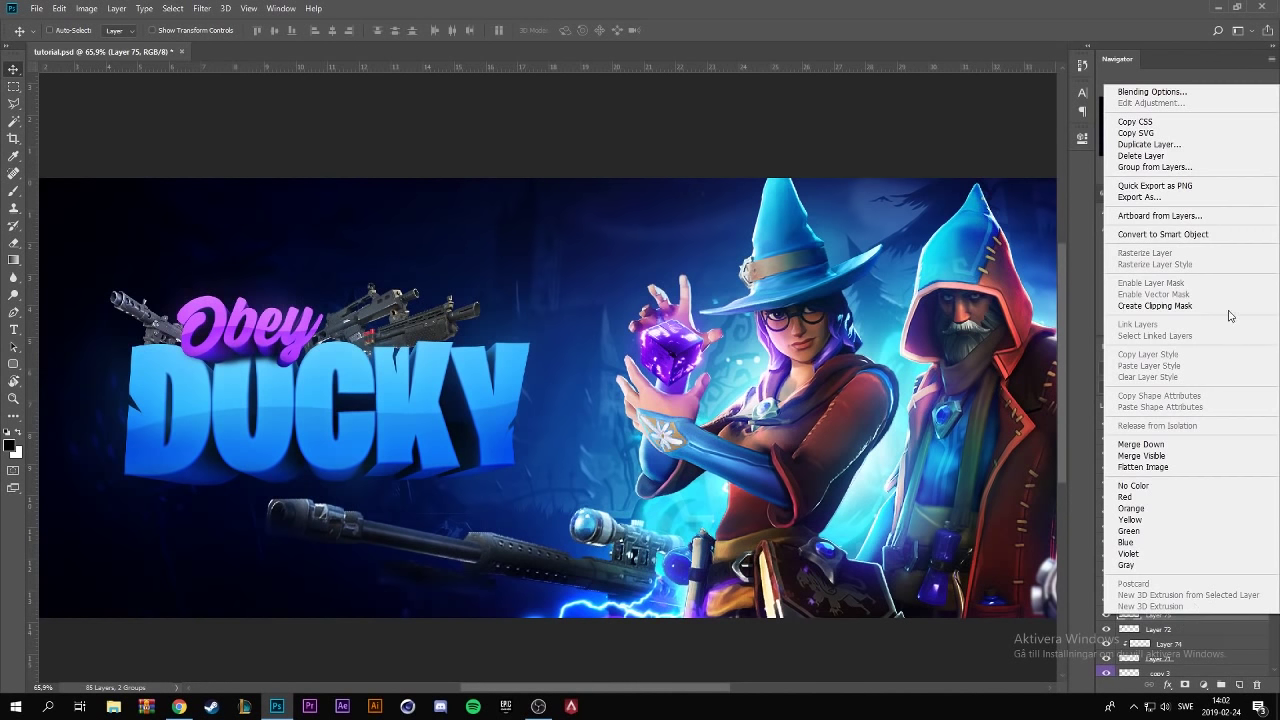
left_click(1160, 303)
left_click(1214, 600)
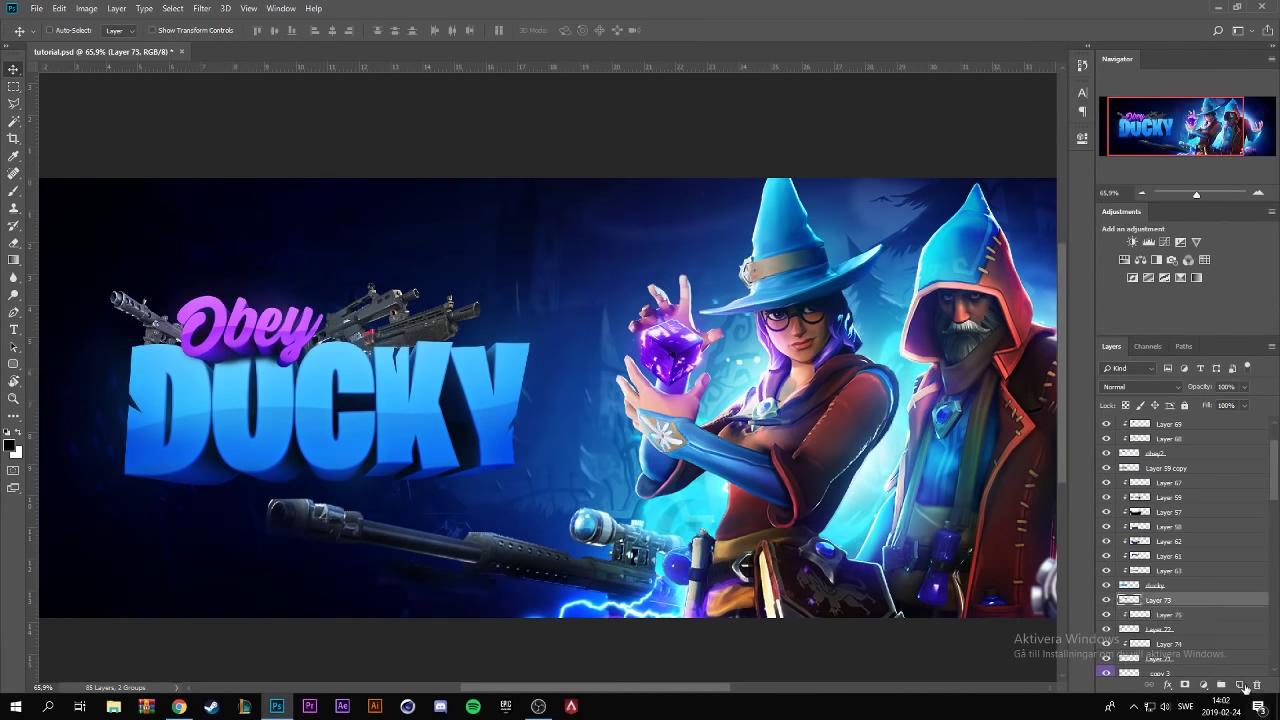
left_click(1240, 684)
right_click(1190, 599)
left_click(1196, 286)
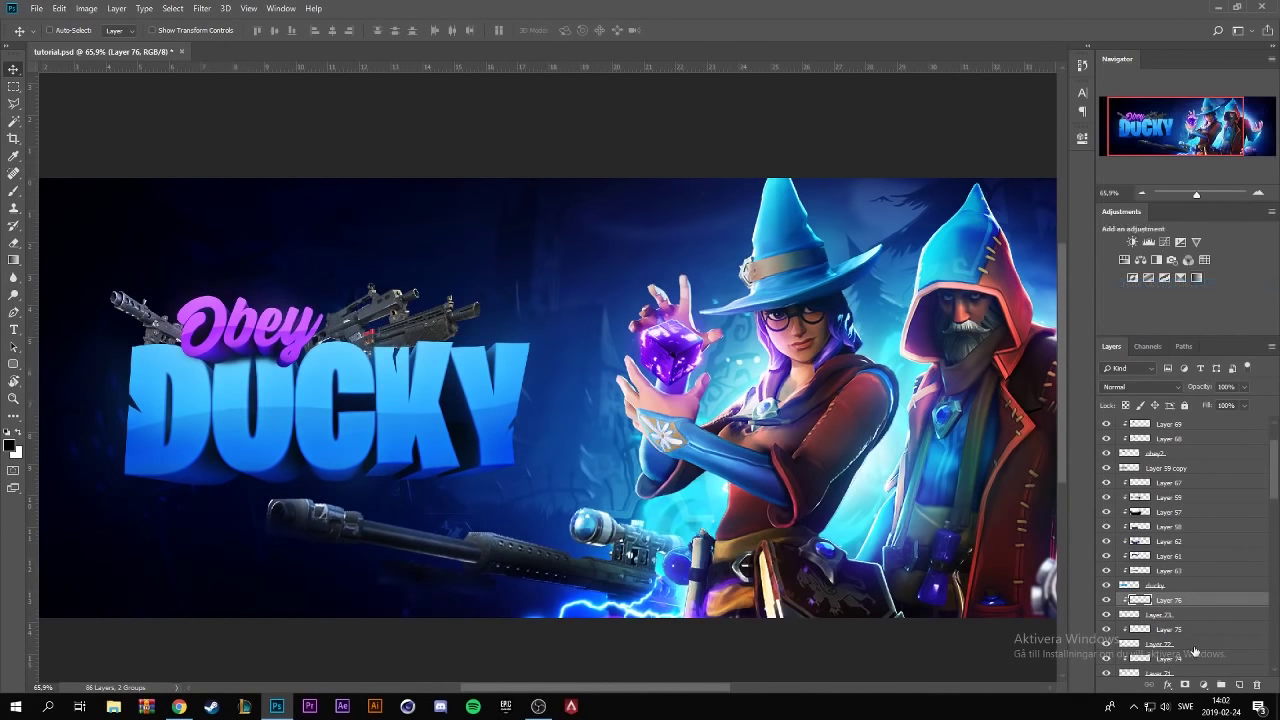
- Paint white with the brush on Layer 74 over the guns above DUCKY
scroll(1182, 664, "down", 1)
left_click(1172, 643)
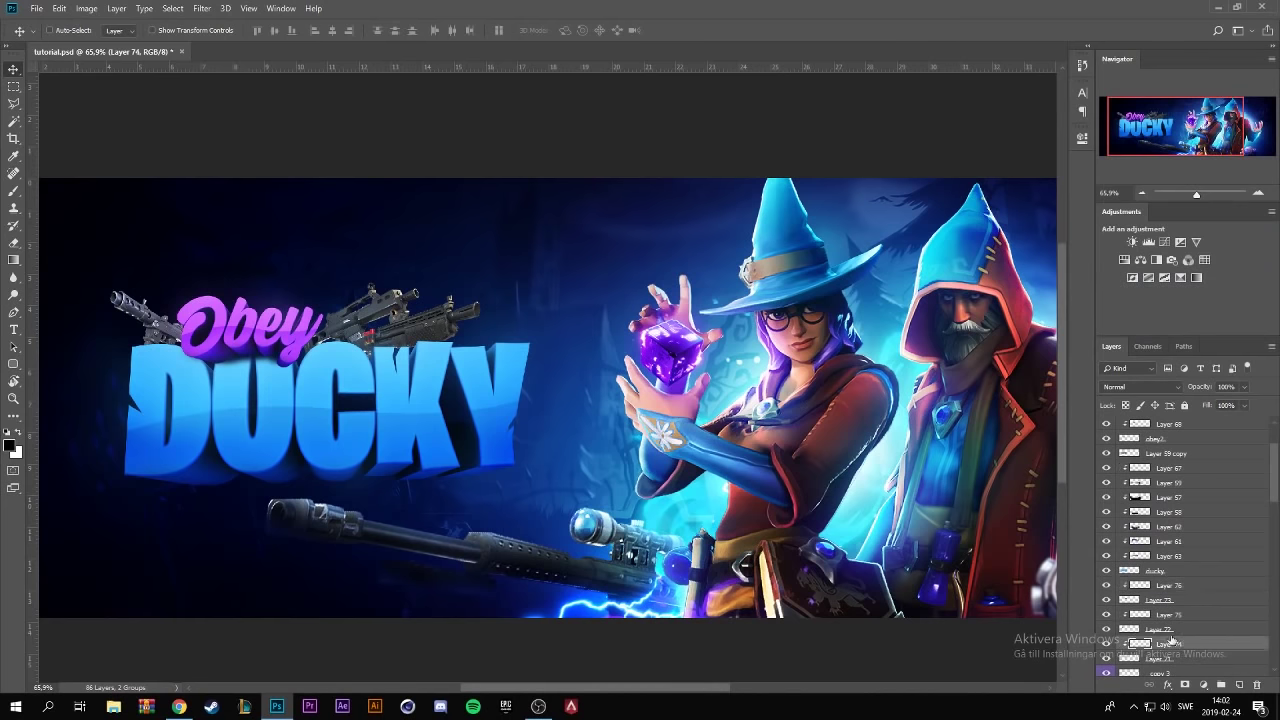
left_click(13, 190)
left_click(60, 30)
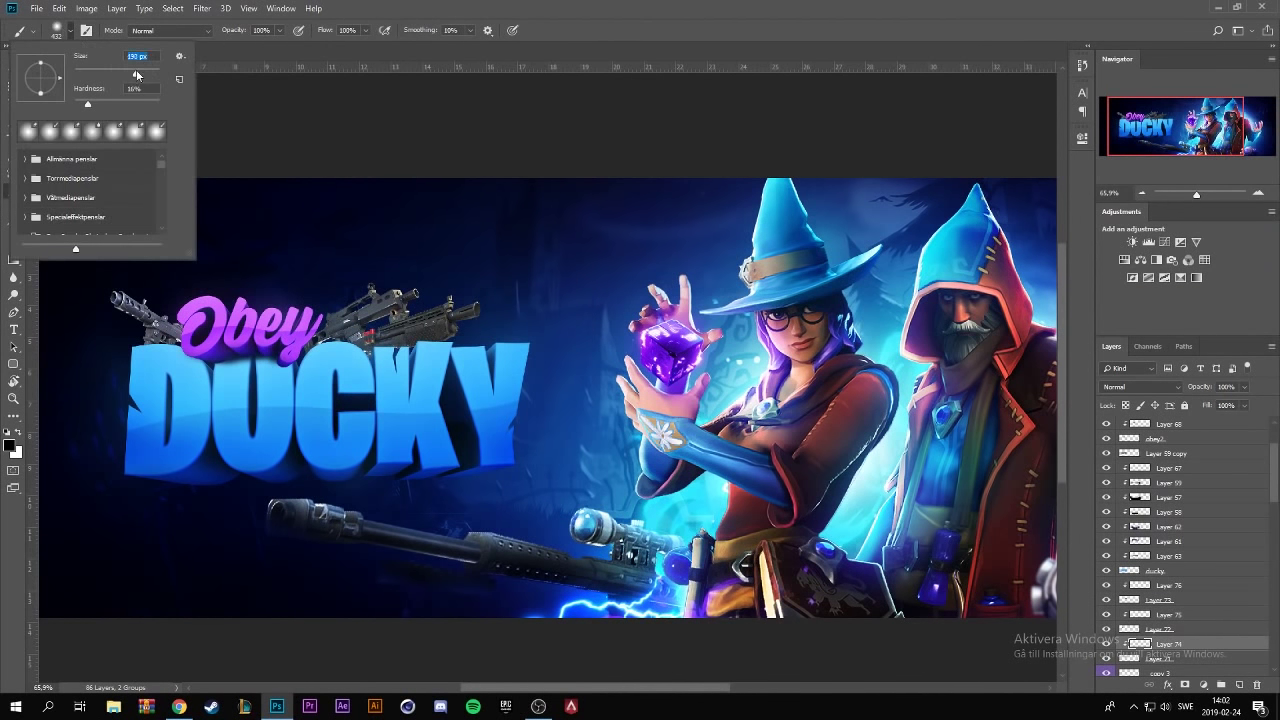
left_click(335, 375)
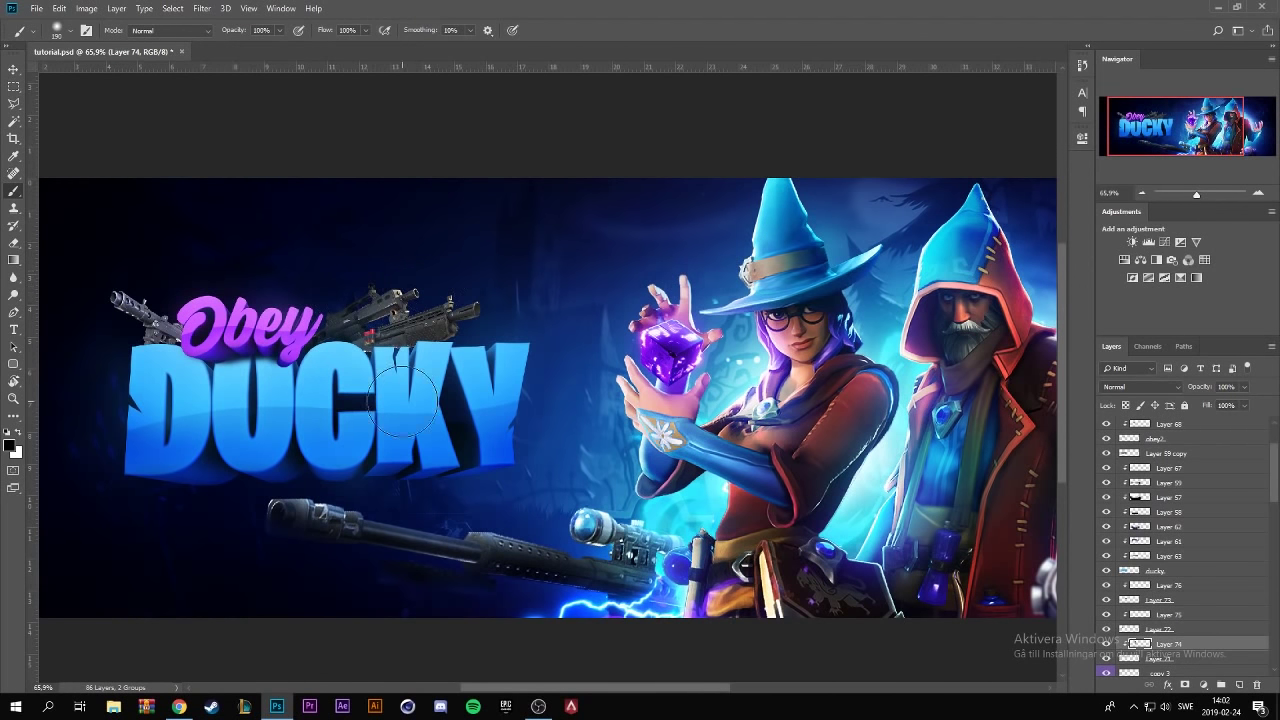
key("x")
left_click_drag(428, 318, 365, 312)
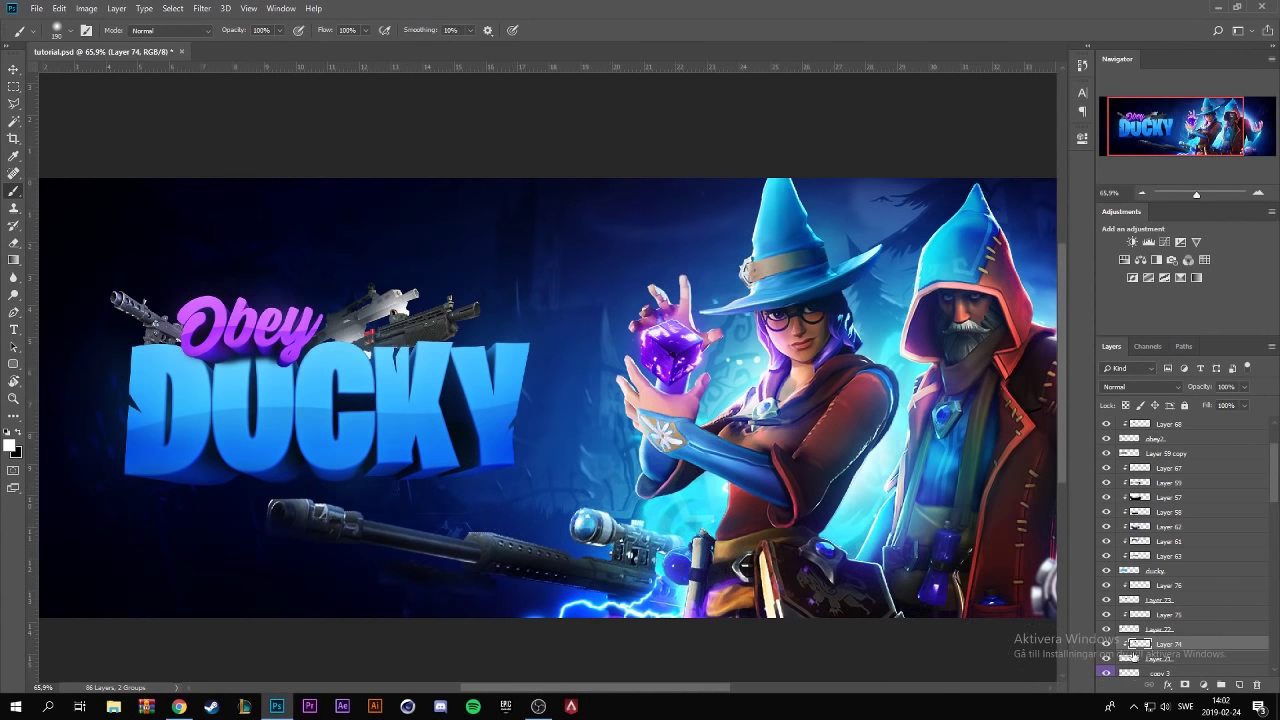
- Blend Layer 74 as Overlay and raise its opacity
left_click(1143, 386)
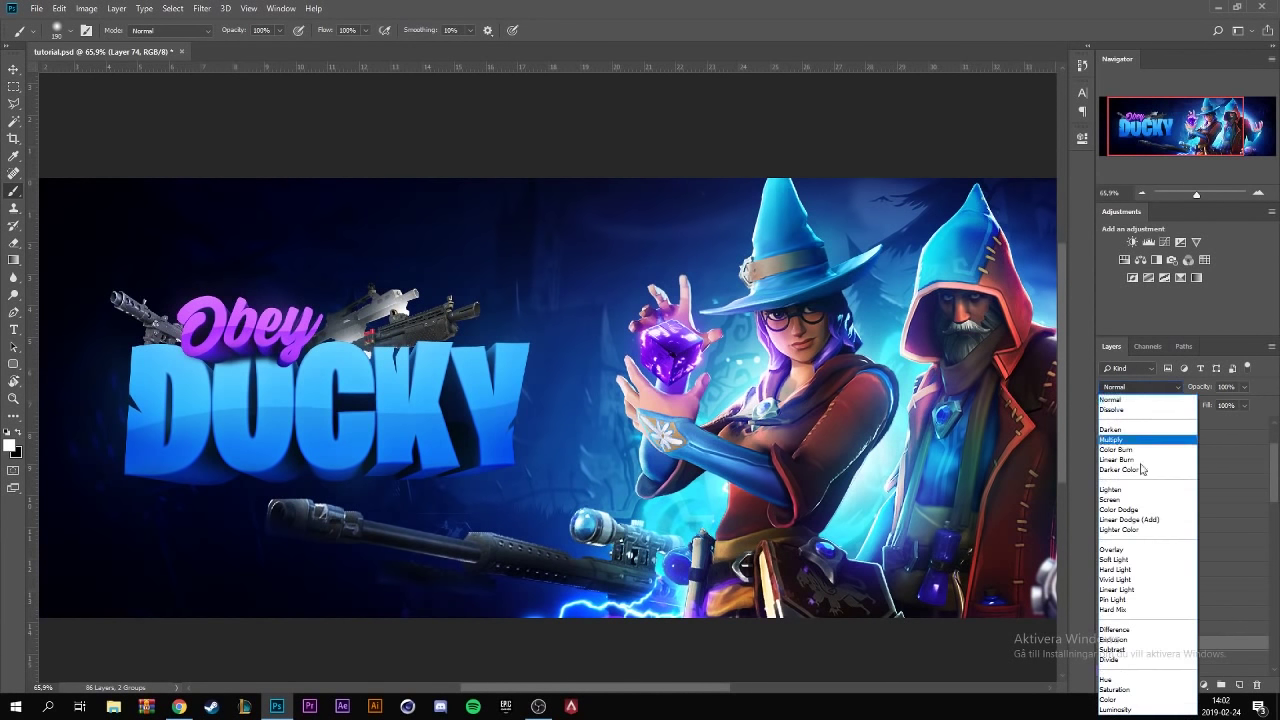
left_click(1130, 554)
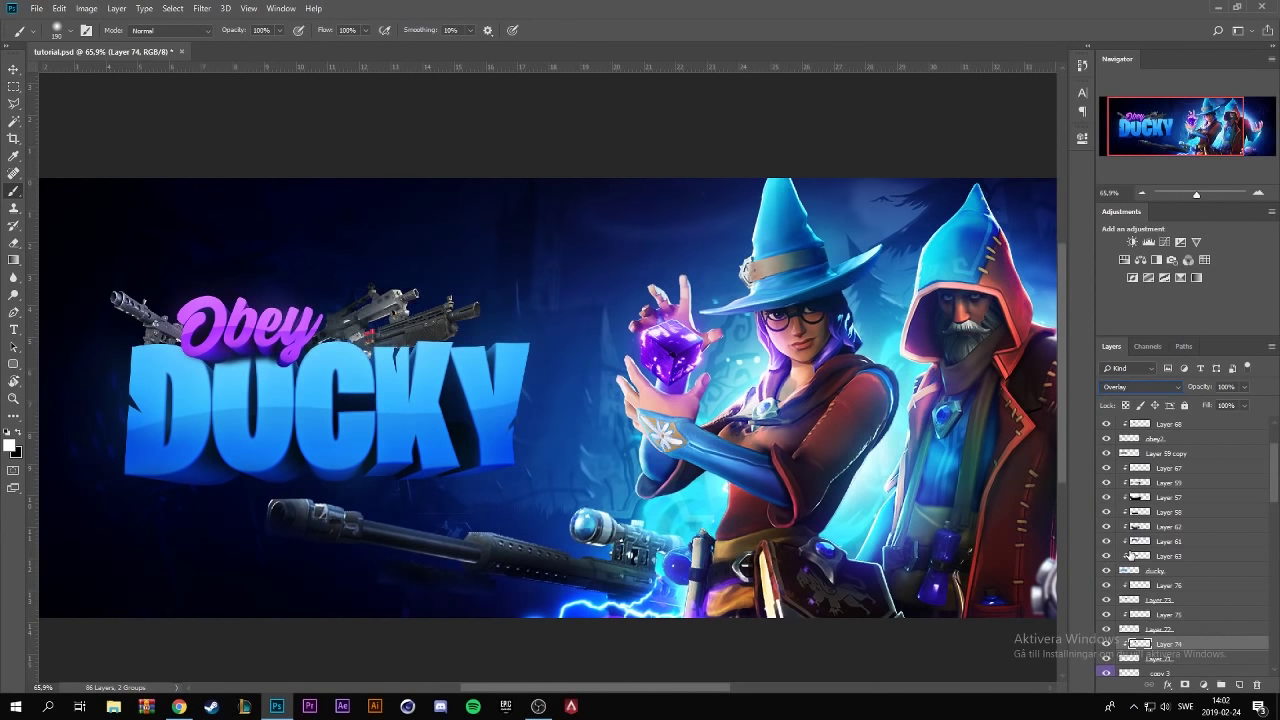
left_click(1244, 387)
left_click_drag(1202, 402, 1212, 403)
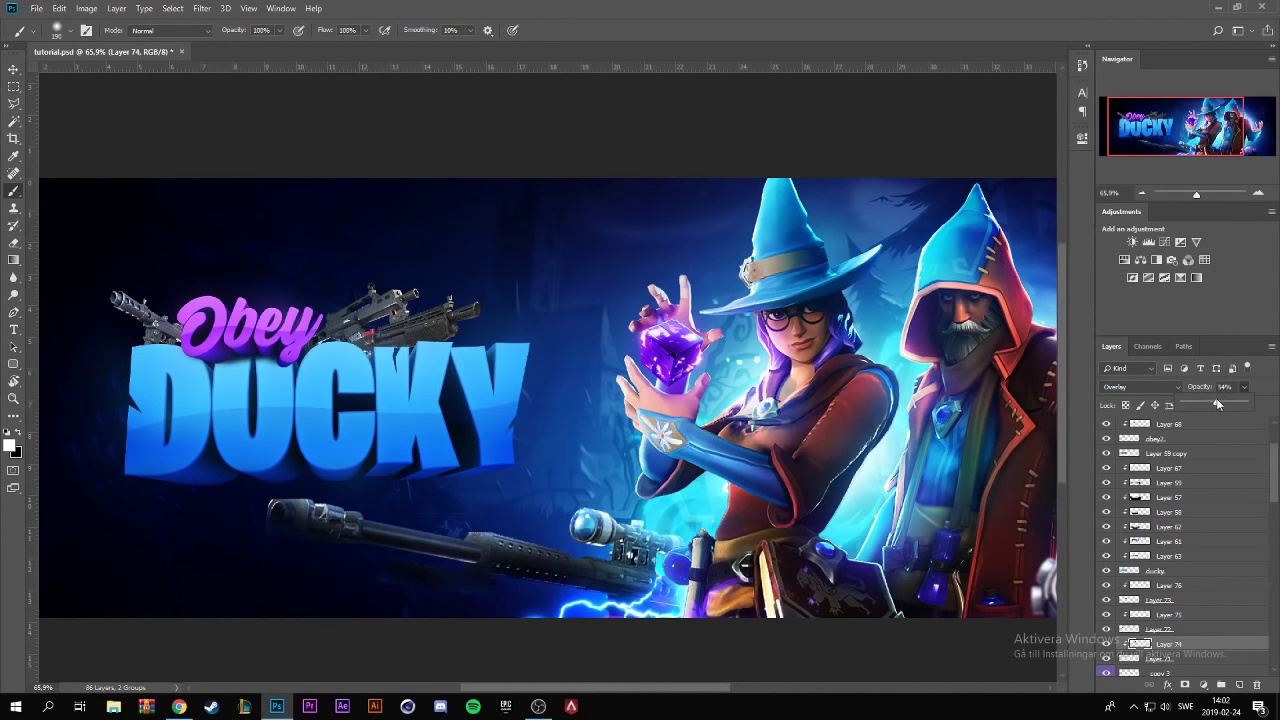
left_click(1168, 614)
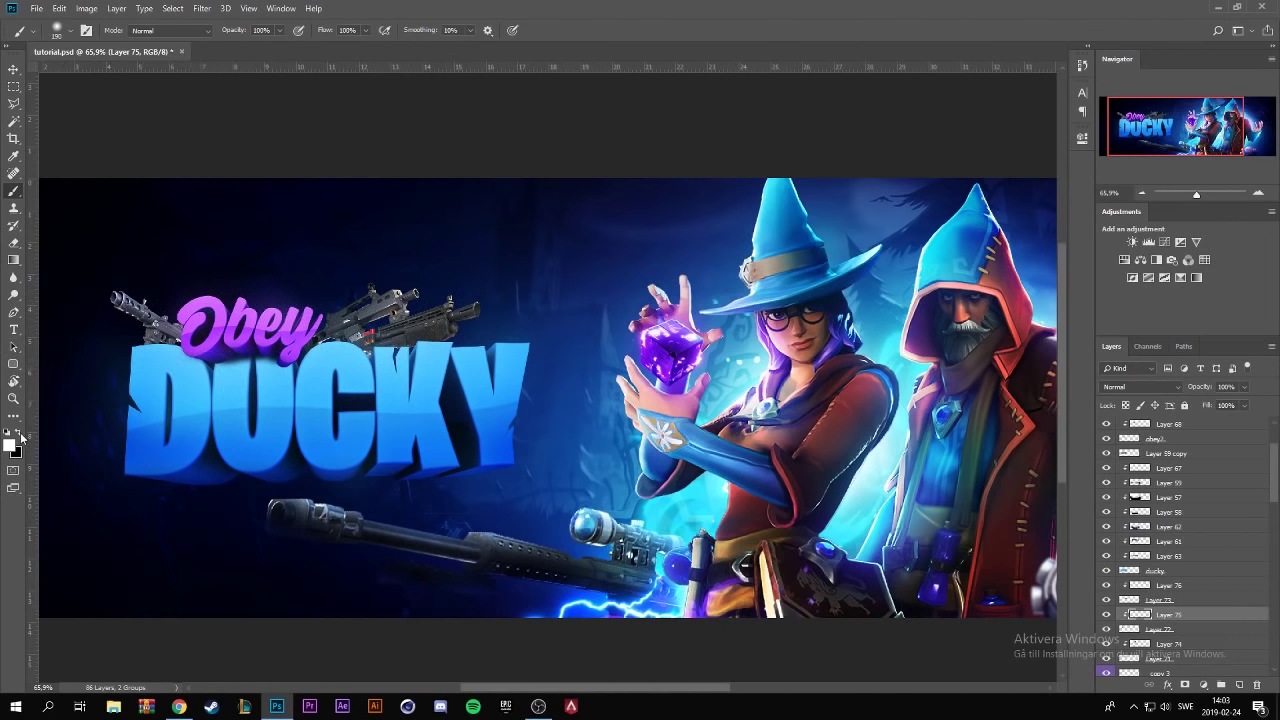
- Set black as the paint colour and add new layers above Layers 71, 72 and 73
left_click(20, 434)
right_click(400, 375, "ctrl")
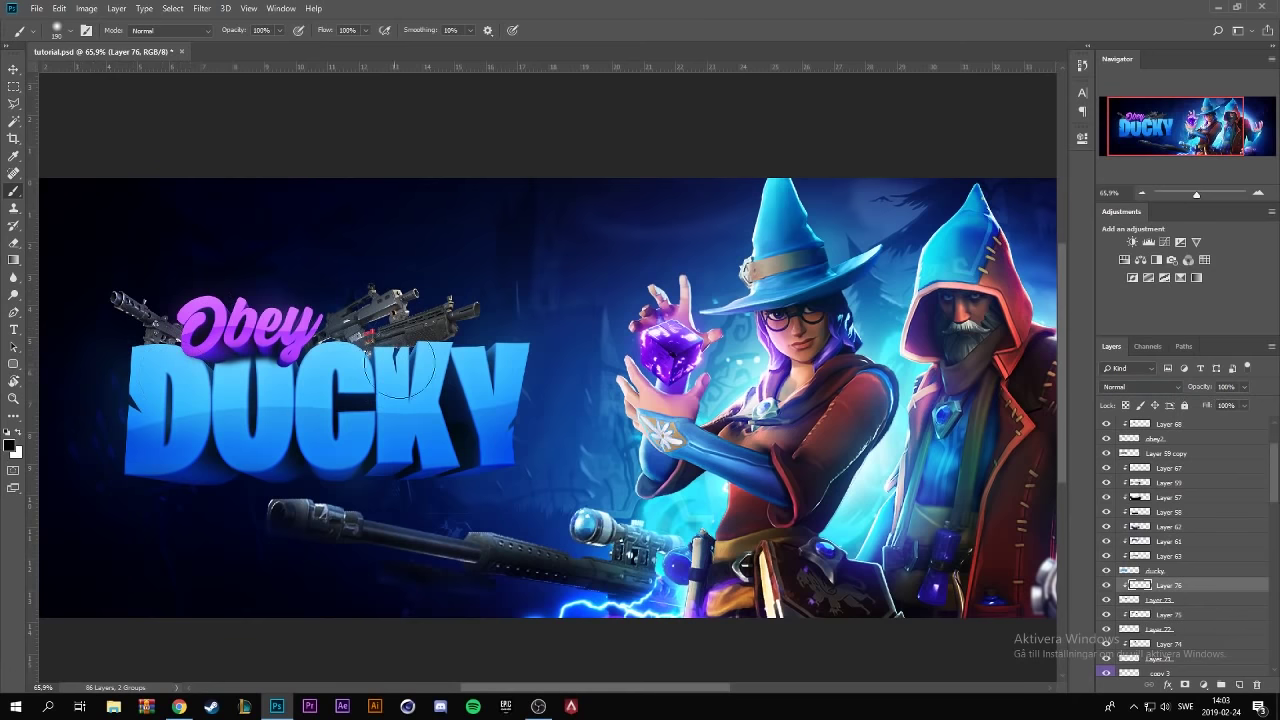
scroll(1214, 589, "down", 1)
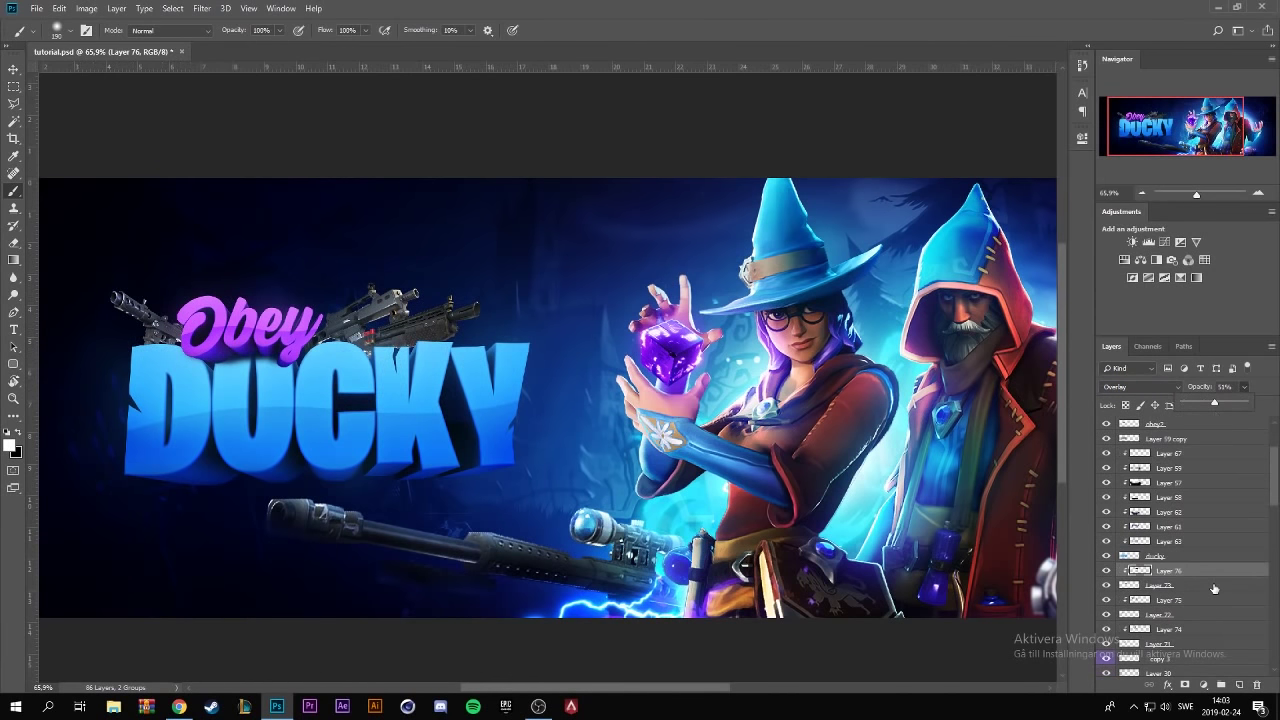
left_click(1202, 645)
left_click(1240, 685)
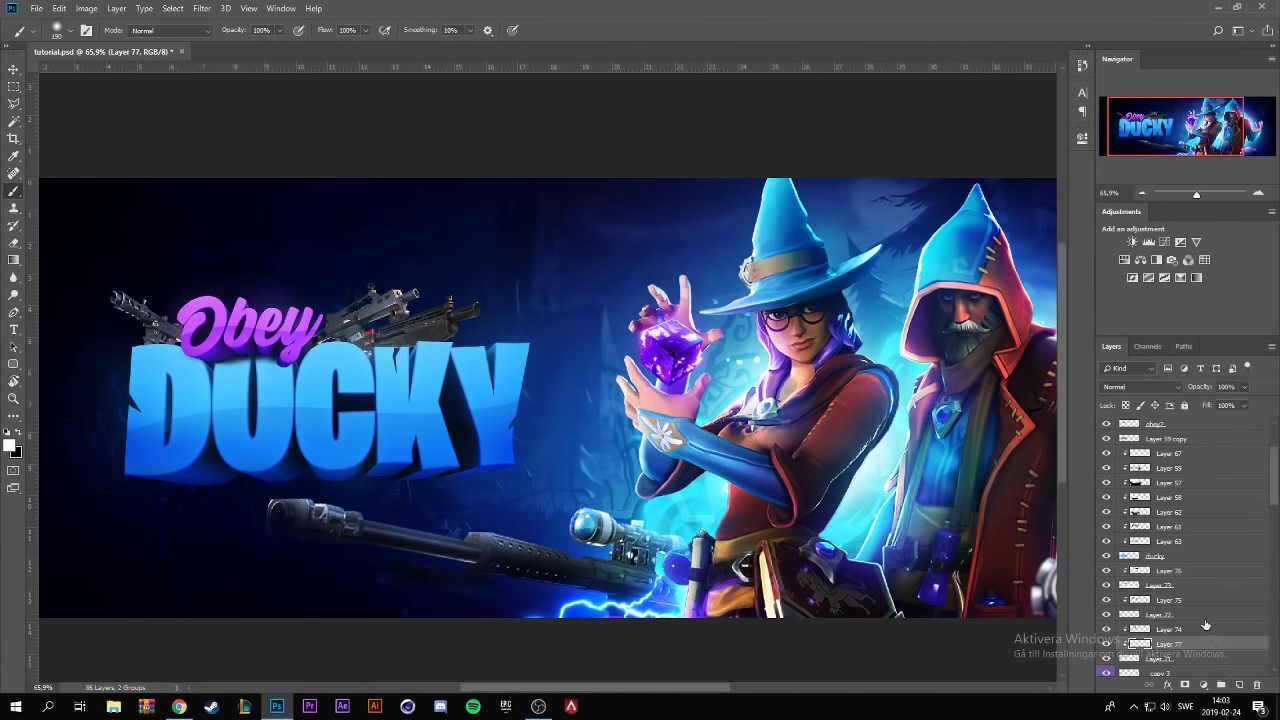
left_click(1238, 685)
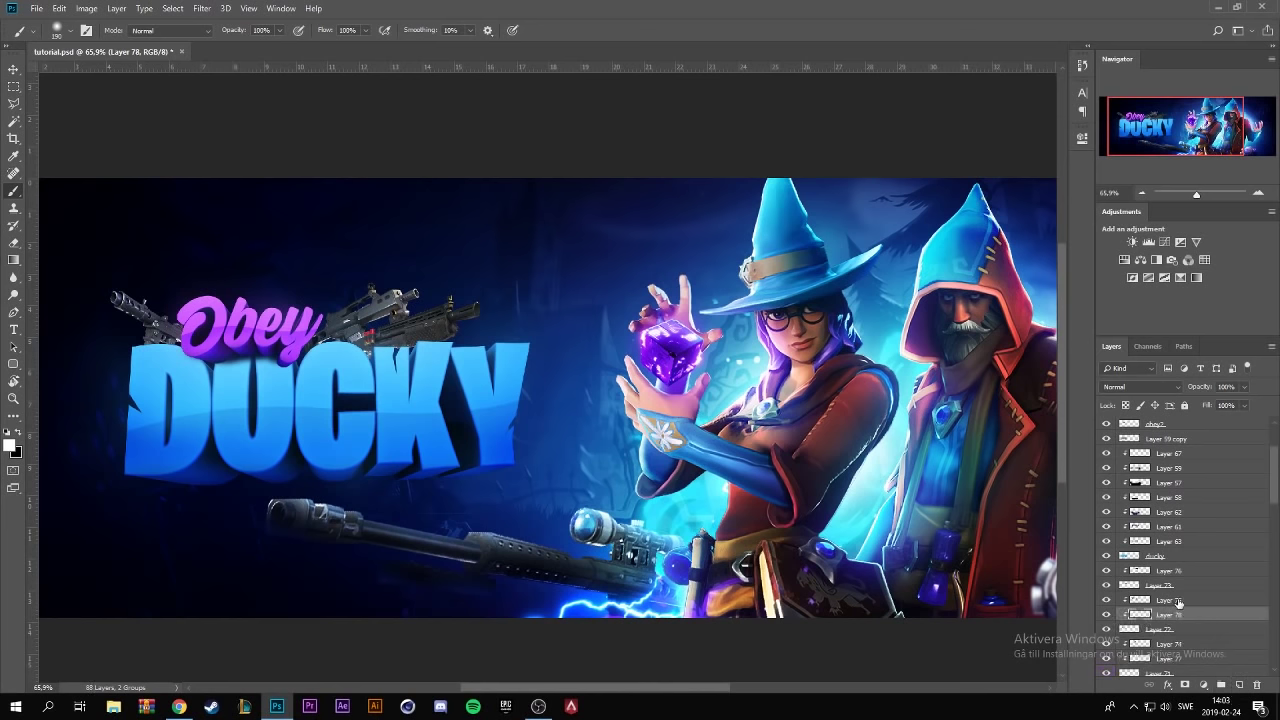
left_click(1178, 601)
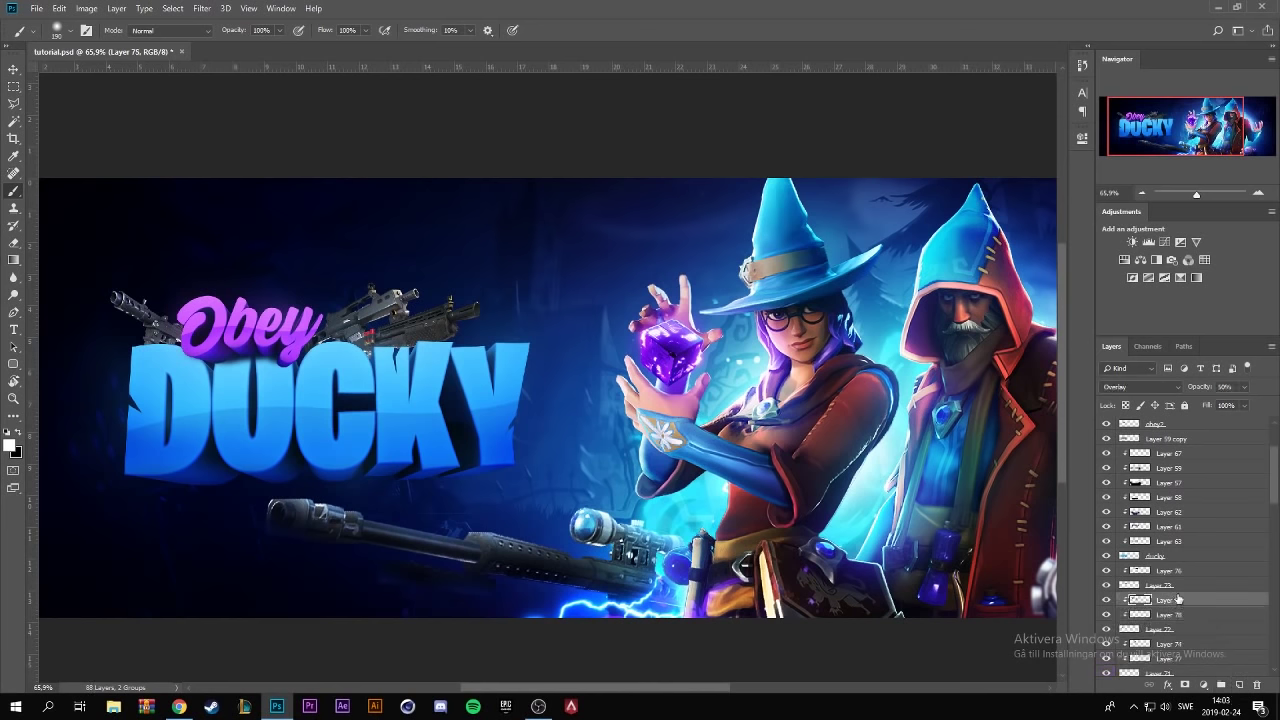
left_click(1240, 685)
- Paint shading over the guns behind Obey on Layer 77 and cycle its blend to Soft Light
left_click(1197, 657)
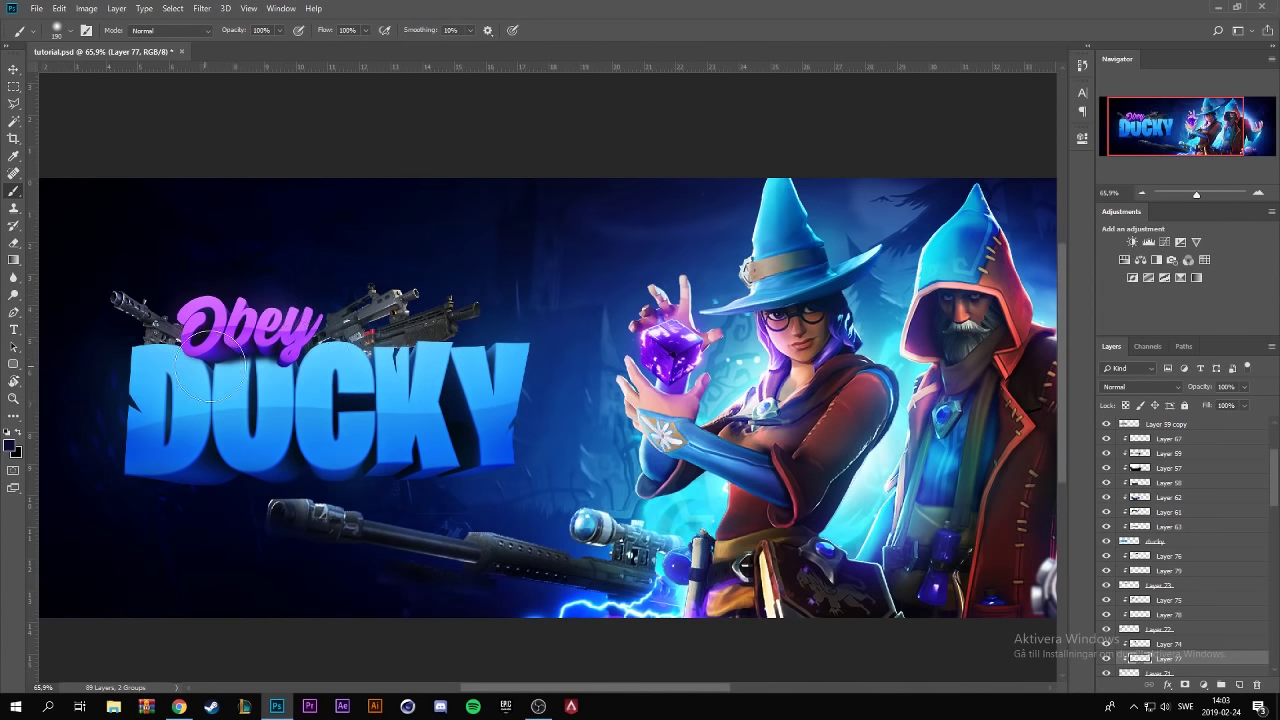
left_click_drag(308, 298, 425, 330)
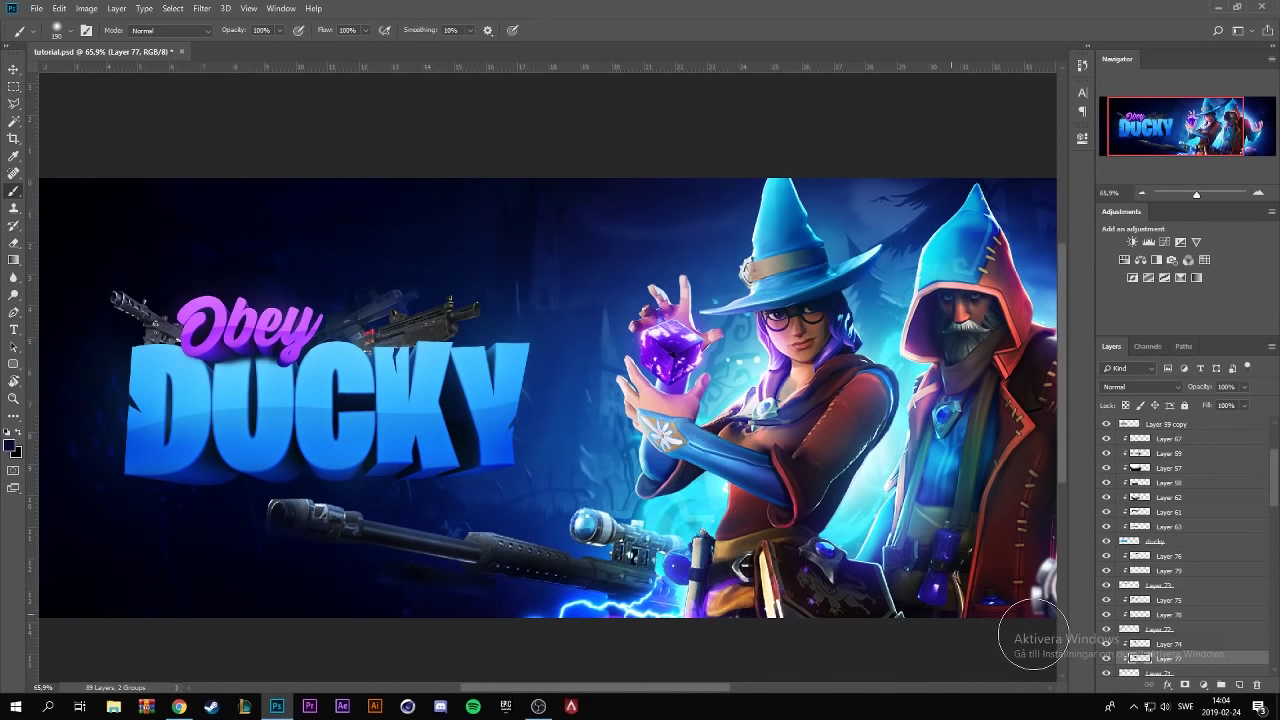
scroll(1120, 385, "down", 4)
scroll(1121, 385, "down", 3)
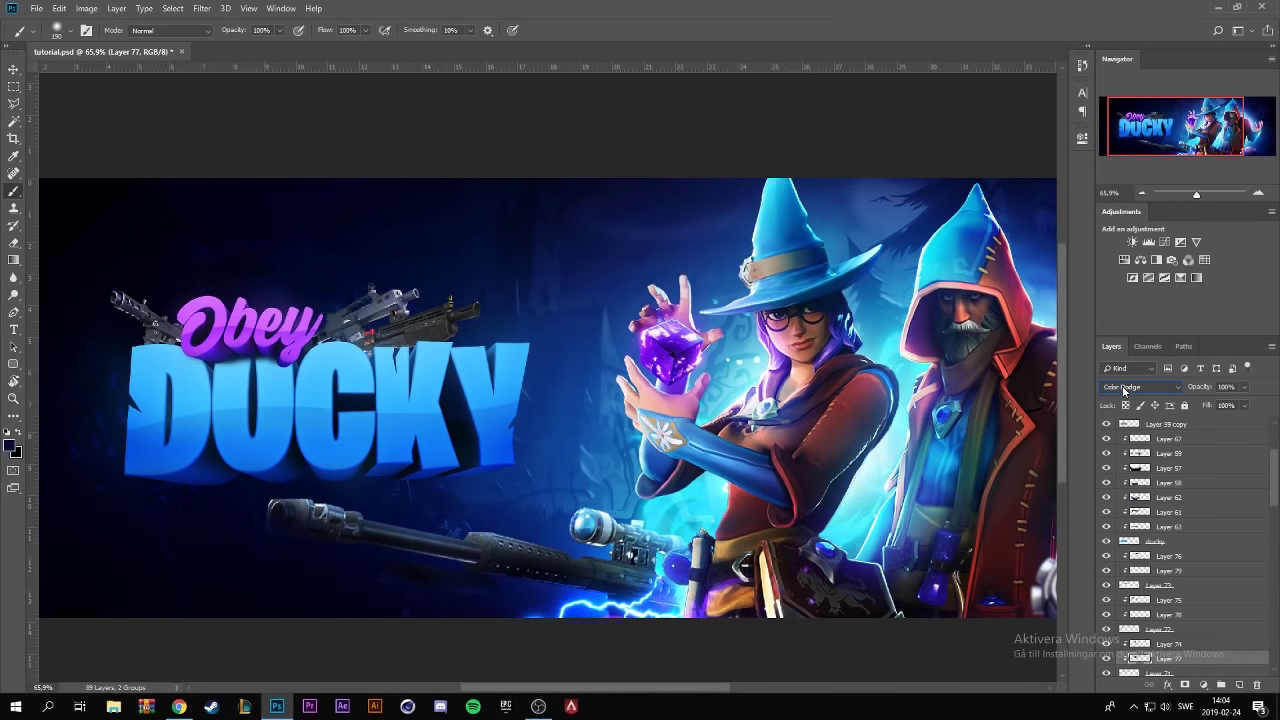
scroll(1121, 385, "down", 1)
scroll(1122, 387, "down", 2)
scroll(1123, 390, "down", 1)
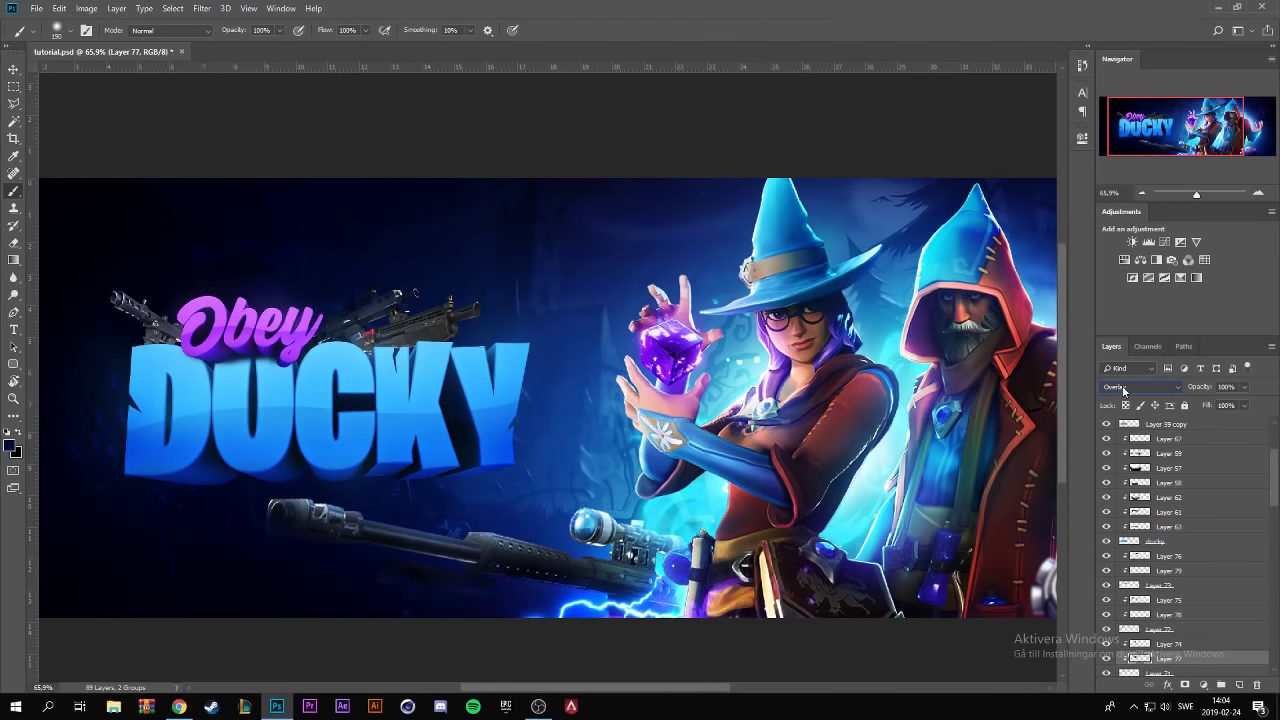
scroll(1123, 390, "down", 1)
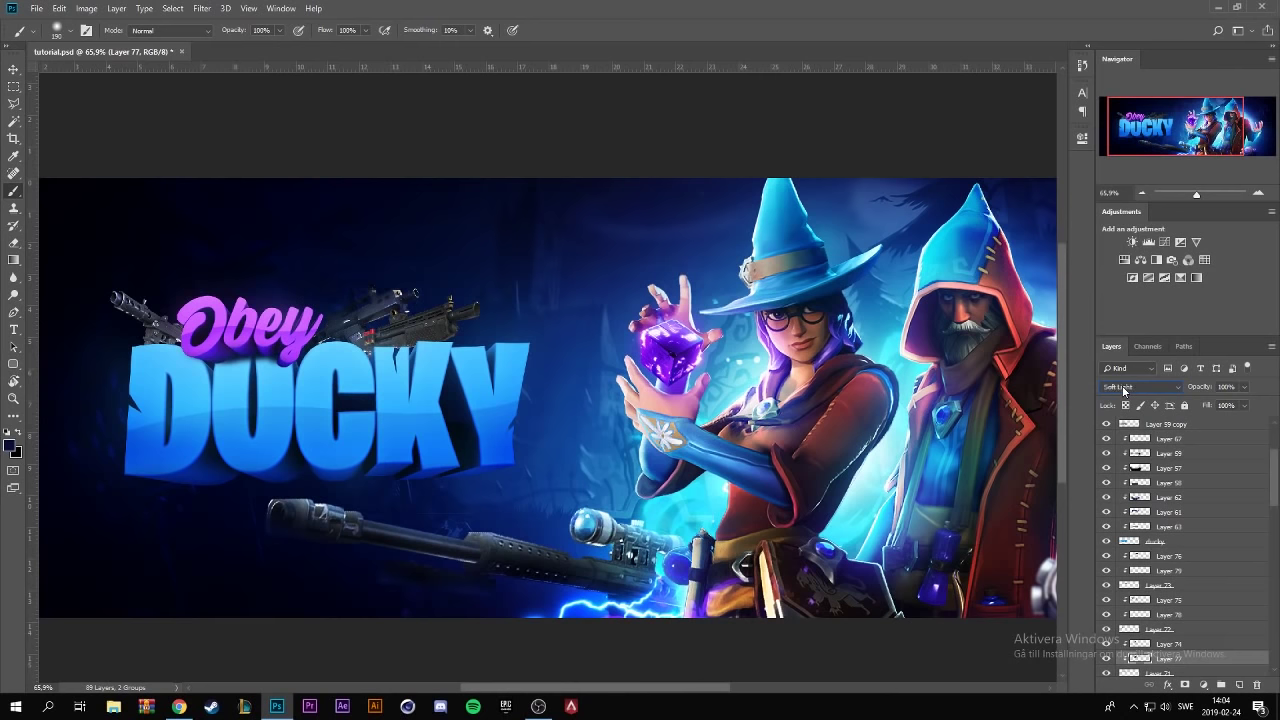
- Lower the Soft Light layer to 41% opacity and add new layers above Layers 21, 22 and 23
left_click(1245, 387)
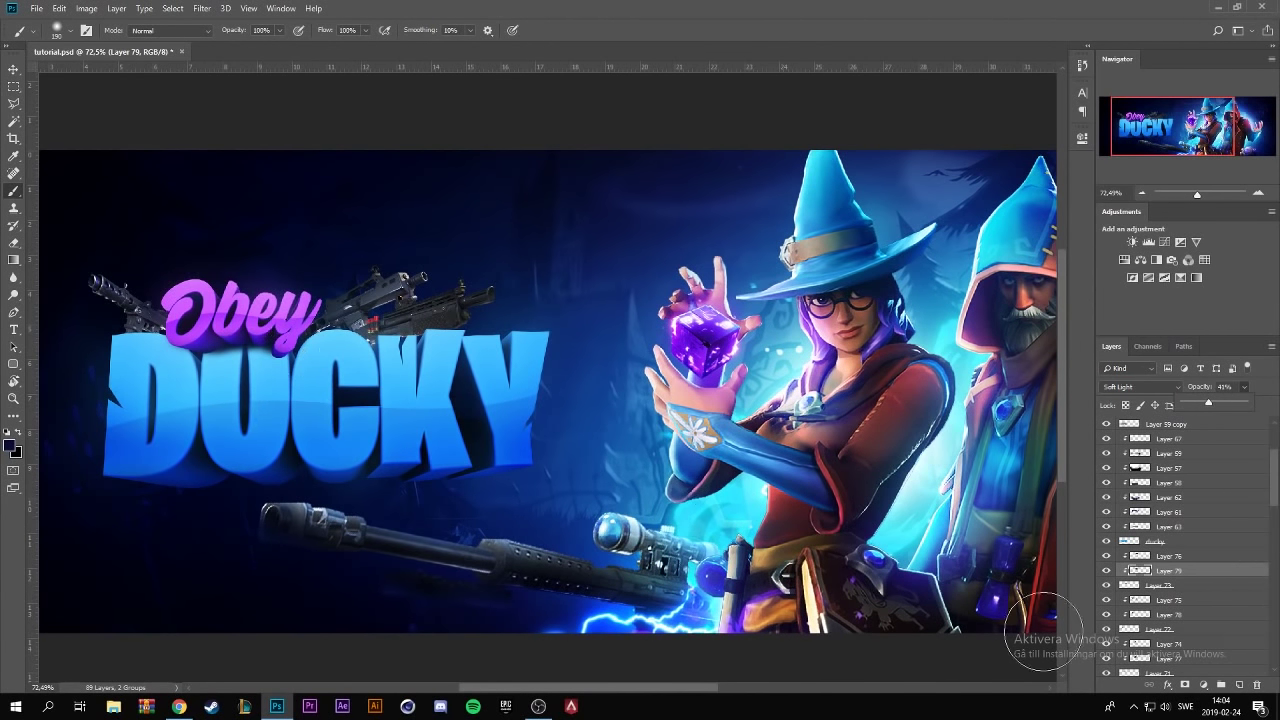
scroll(1187, 566, "down", 3)
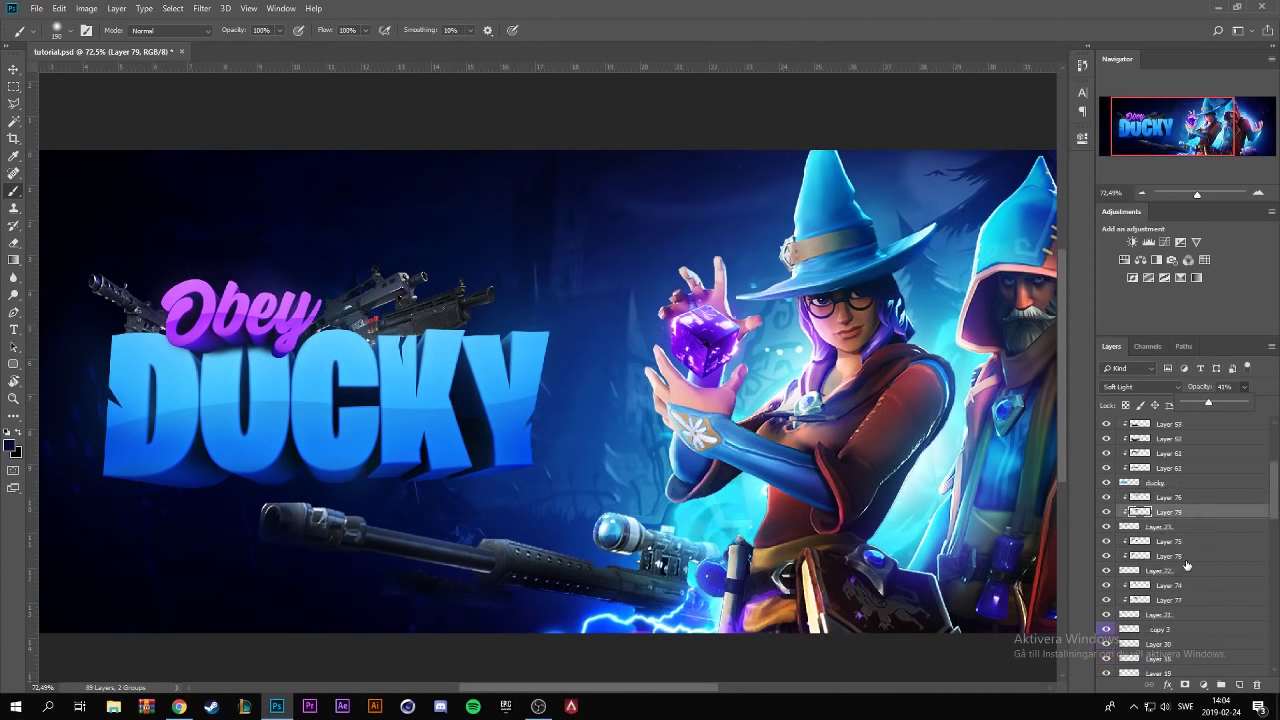
left_click(1175, 614)
left_click(1239, 685)
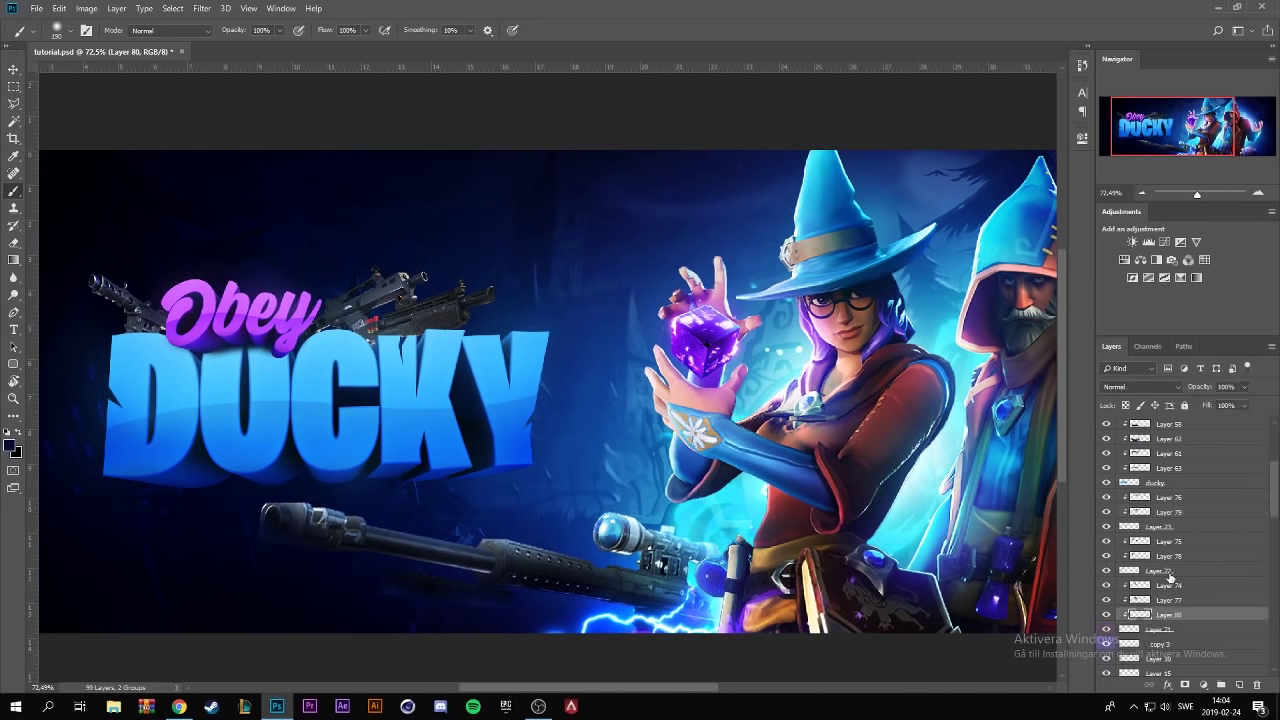
left_click(1170, 572)
left_click(1239, 685)
left_click(1176, 528)
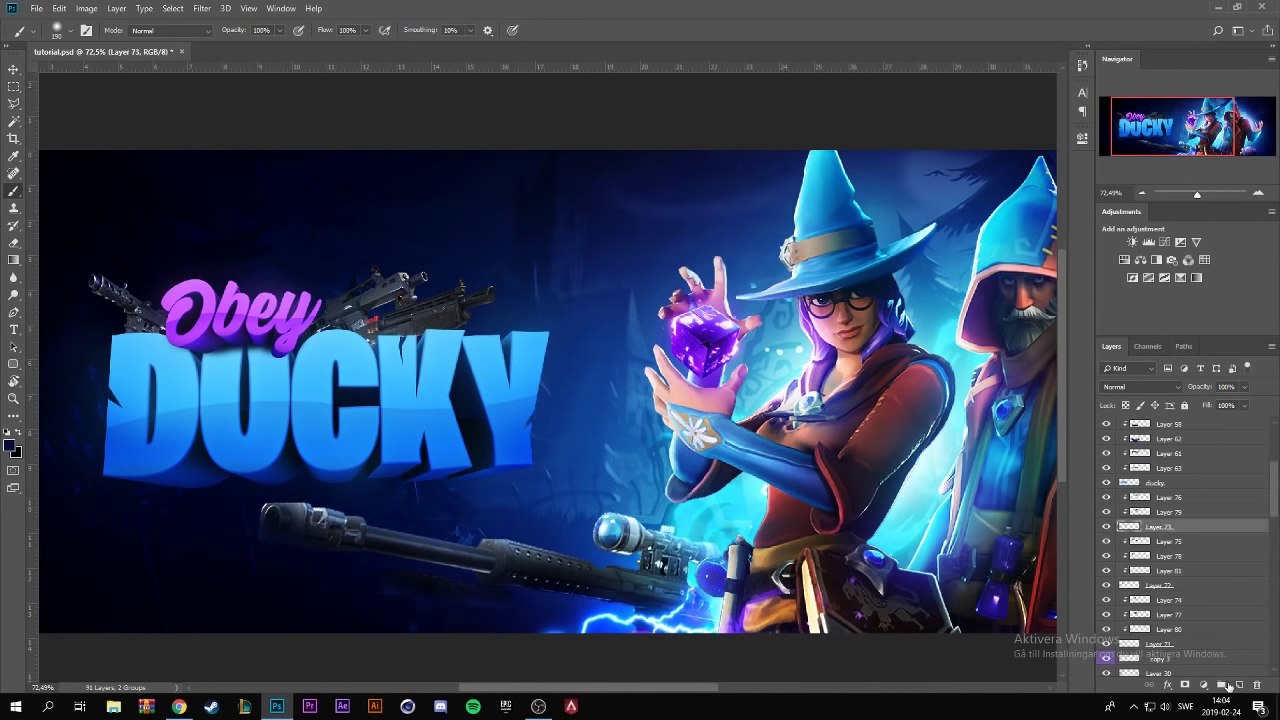
left_click(1239, 685)
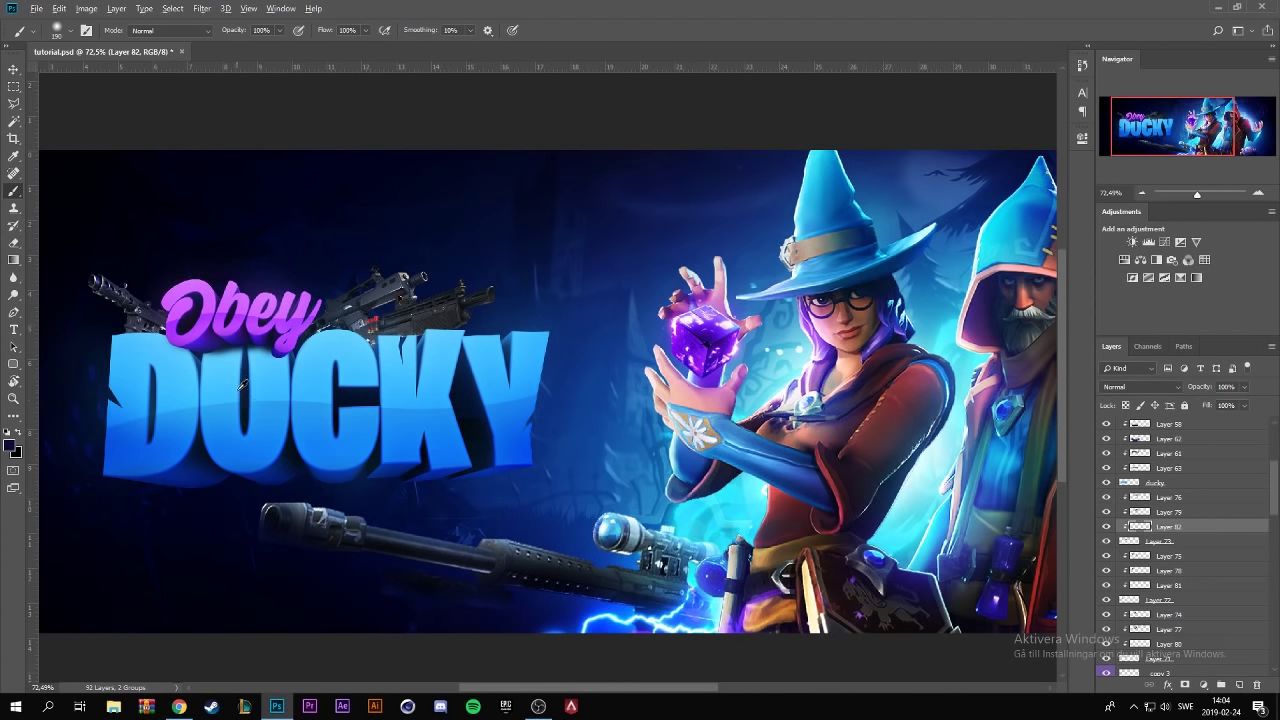
- Undo trial shadow strokes on DUCKY and set Layers 80 and 82 to Overlay
left_click_drag(405, 335, 415, 367)
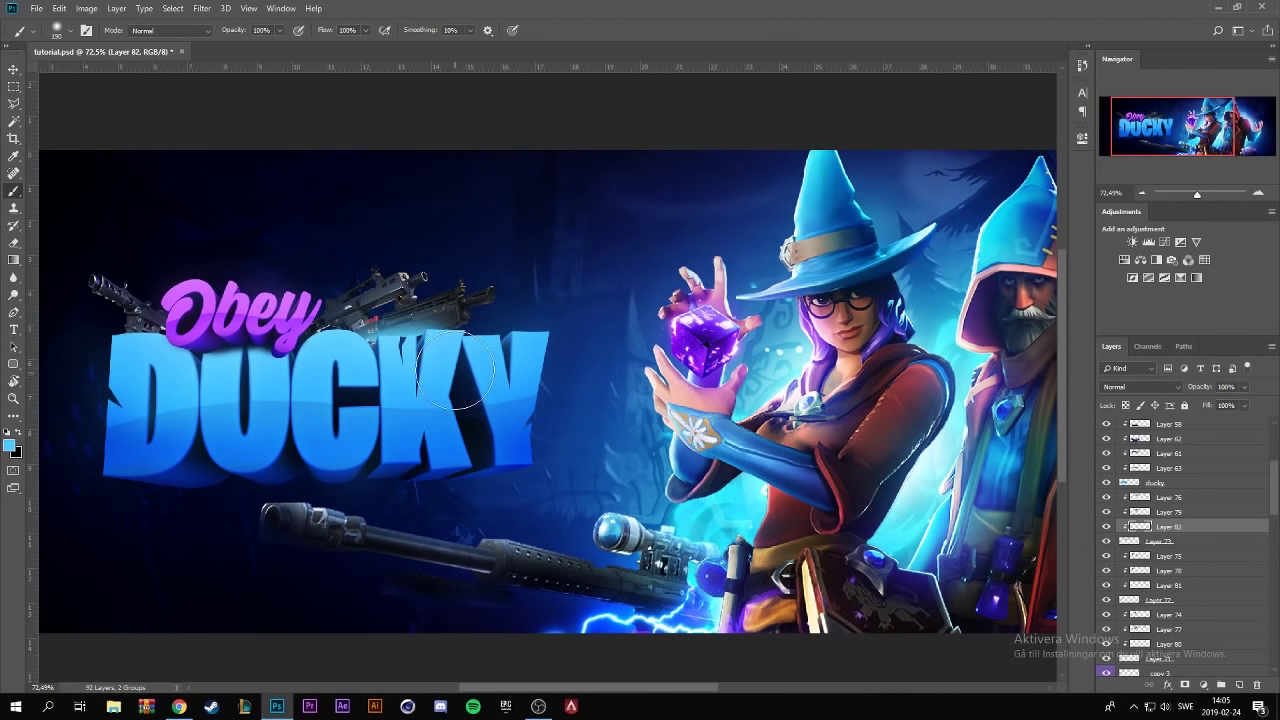
left_click_drag(416, 367, 358, 369)
key("ctrl+z")
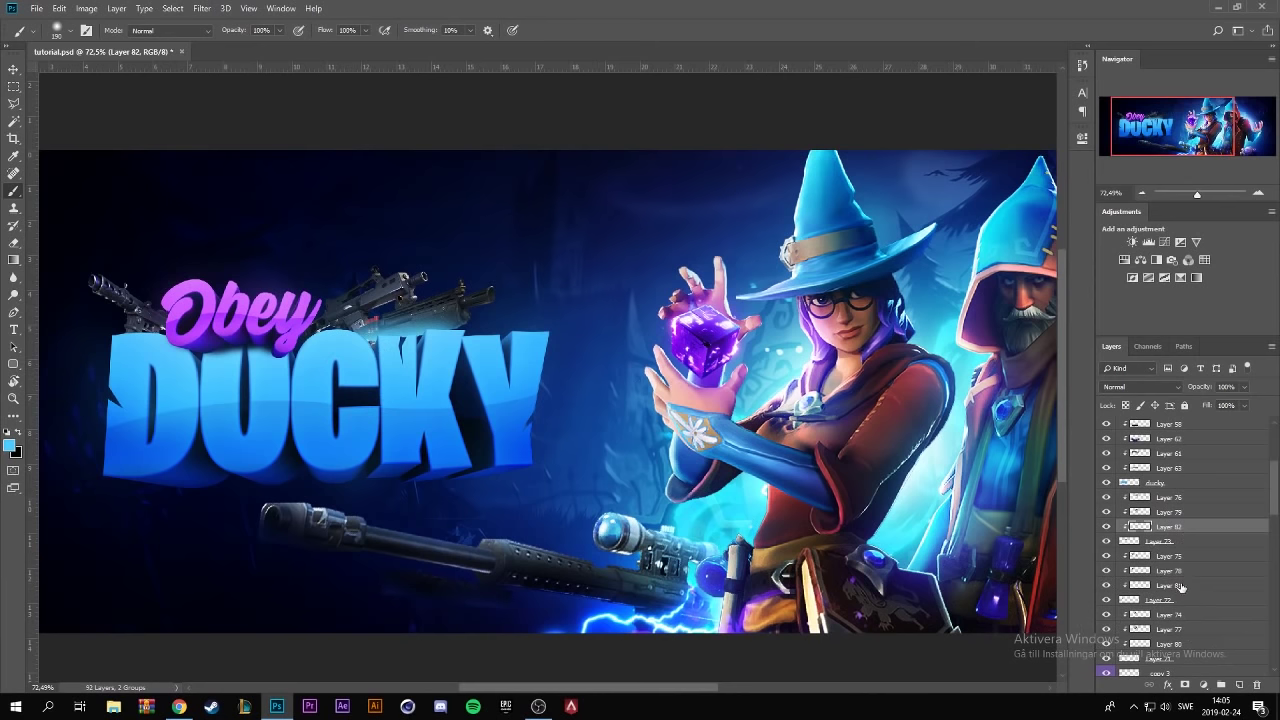
left_click(1170, 585)
left_click(1170, 644)
scroll(356, 388, "down", 1)
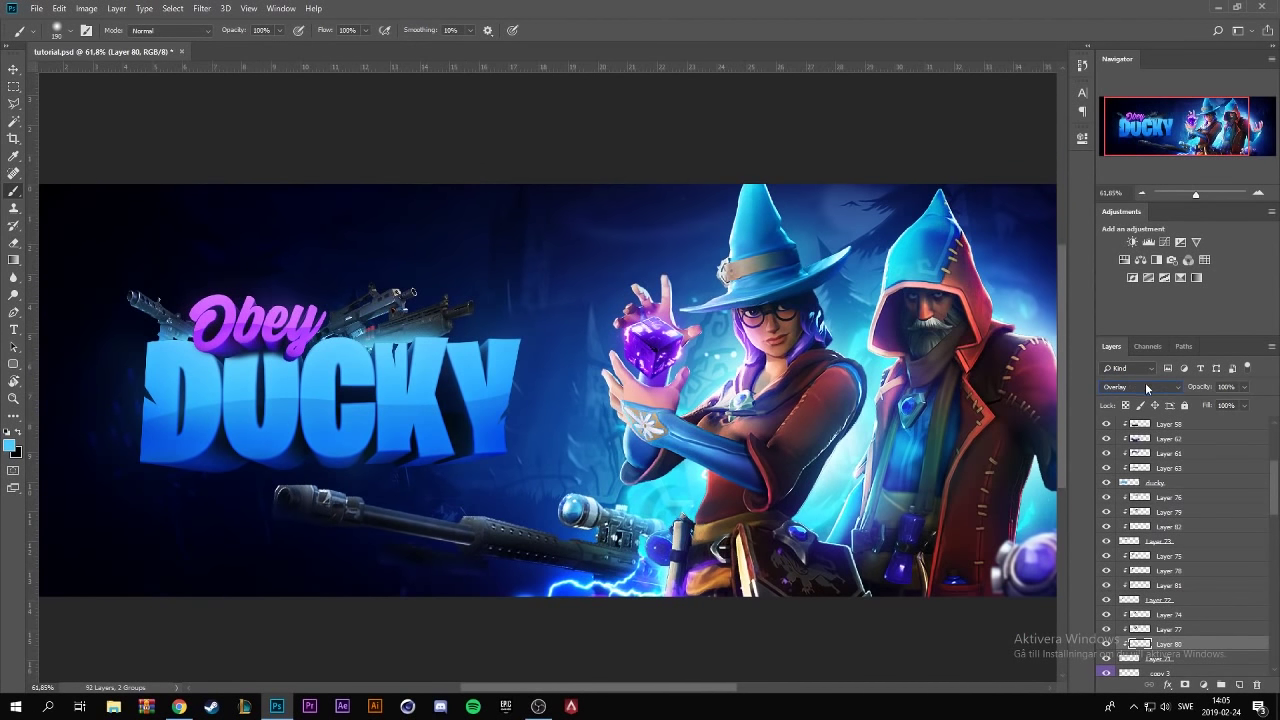
left_click(1170, 585)
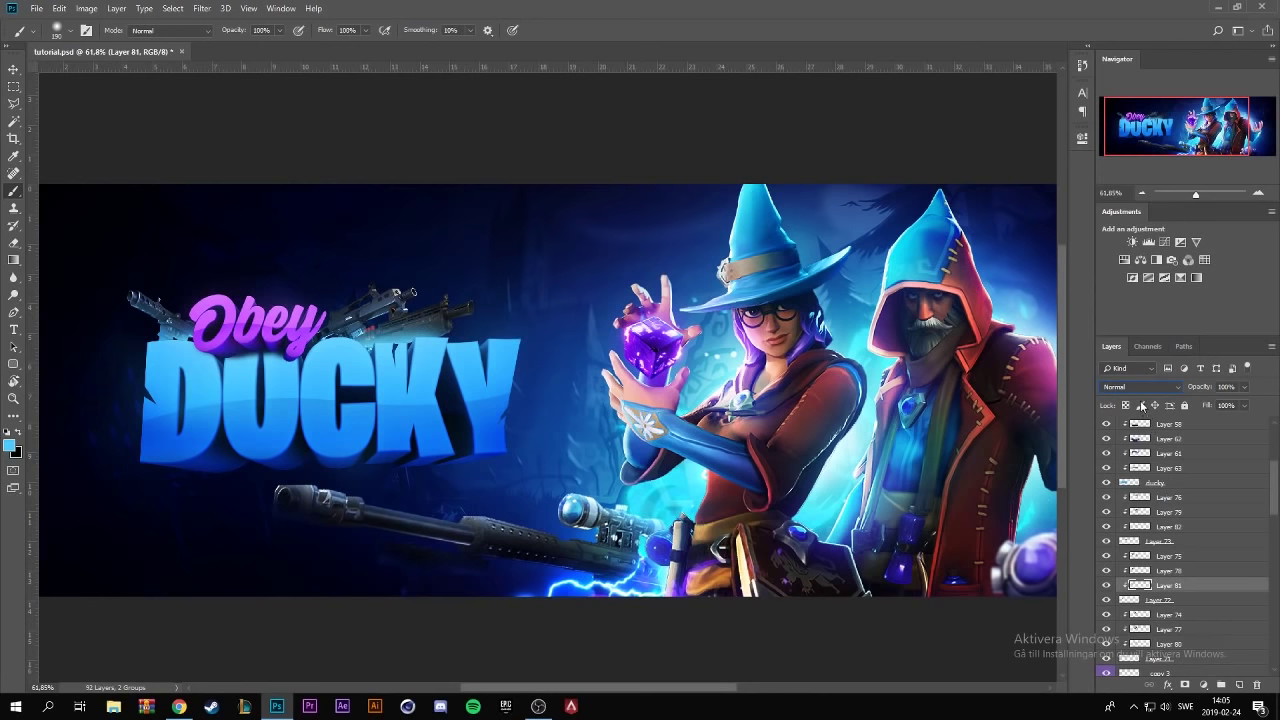
left_click(1170, 526)
scroll(1215, 567, "down", 1)
scroll(1220, 565, "down", 1)
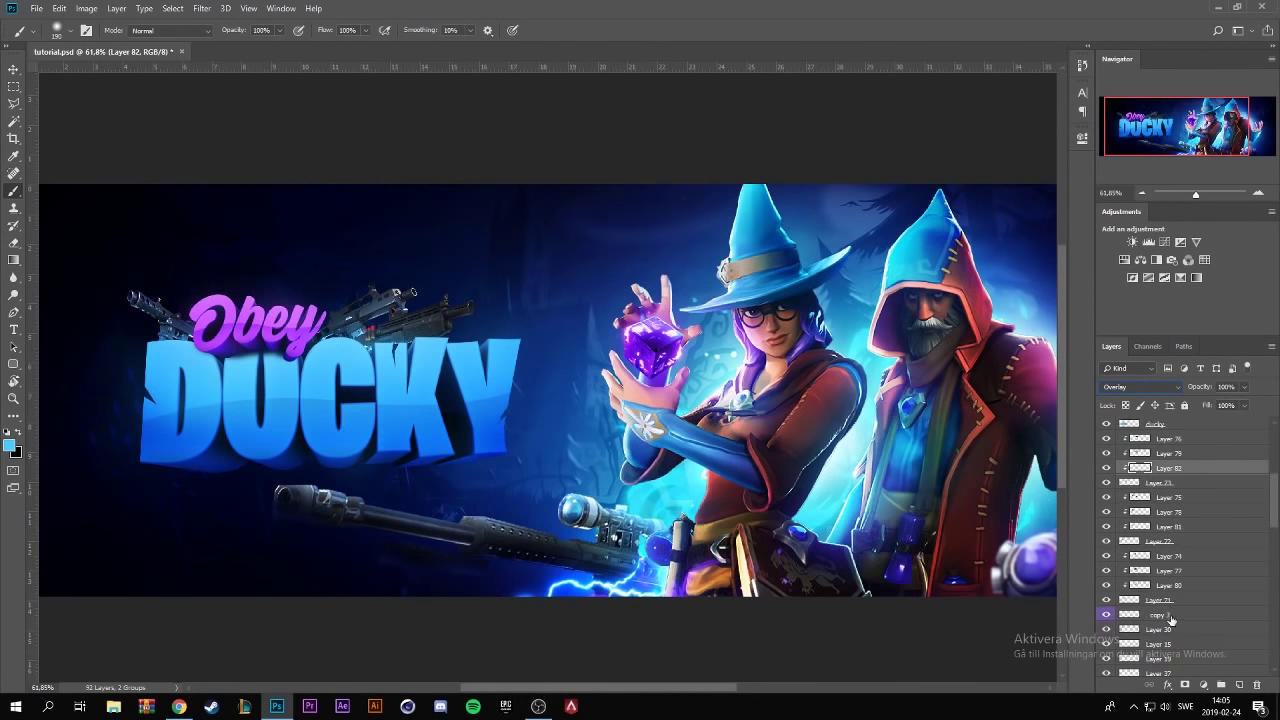
- Add Layer 83 with a 385 px brush, move it under 'ducky', and blend it Screen
left_click(1171, 616)
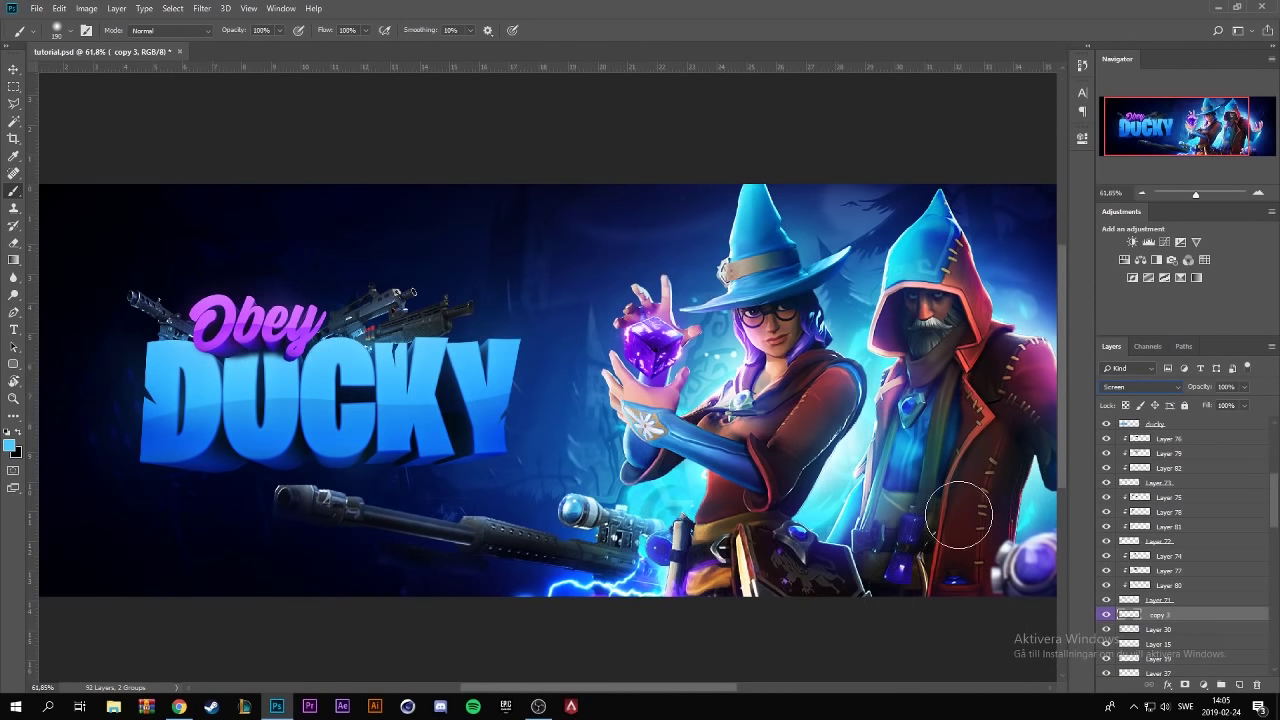
left_click(1239, 684)
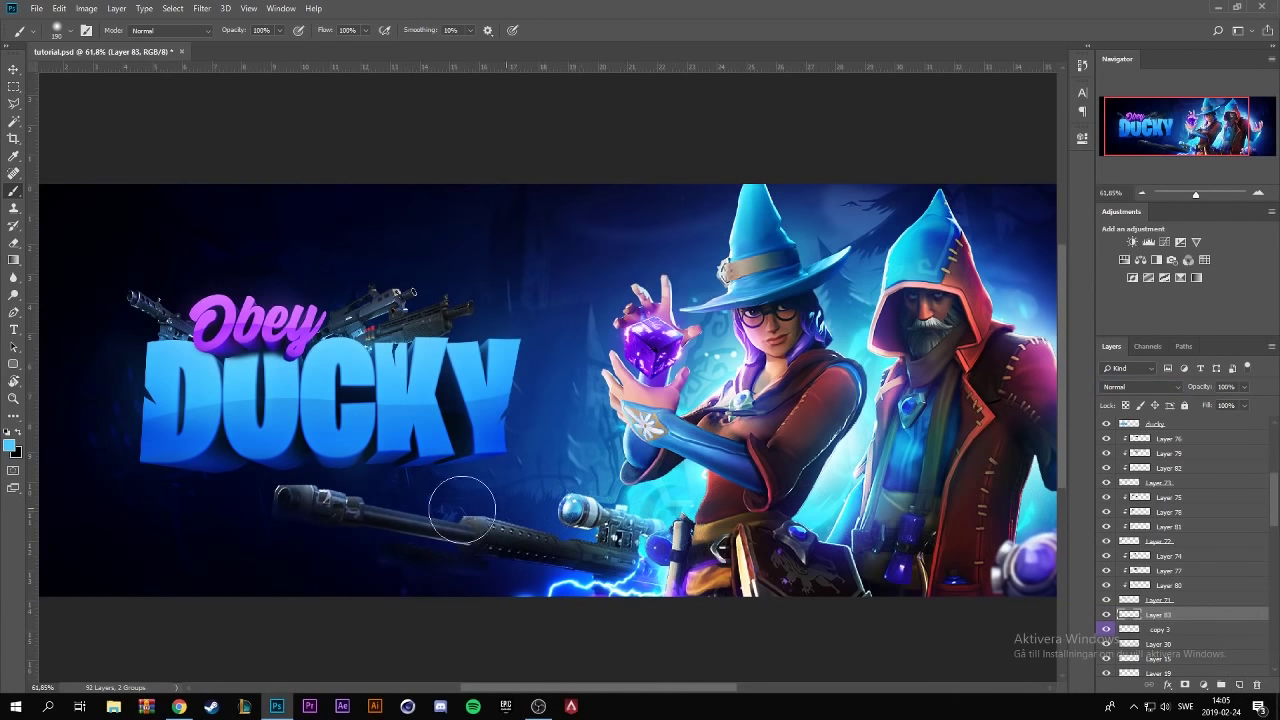
left_click(67, 30)
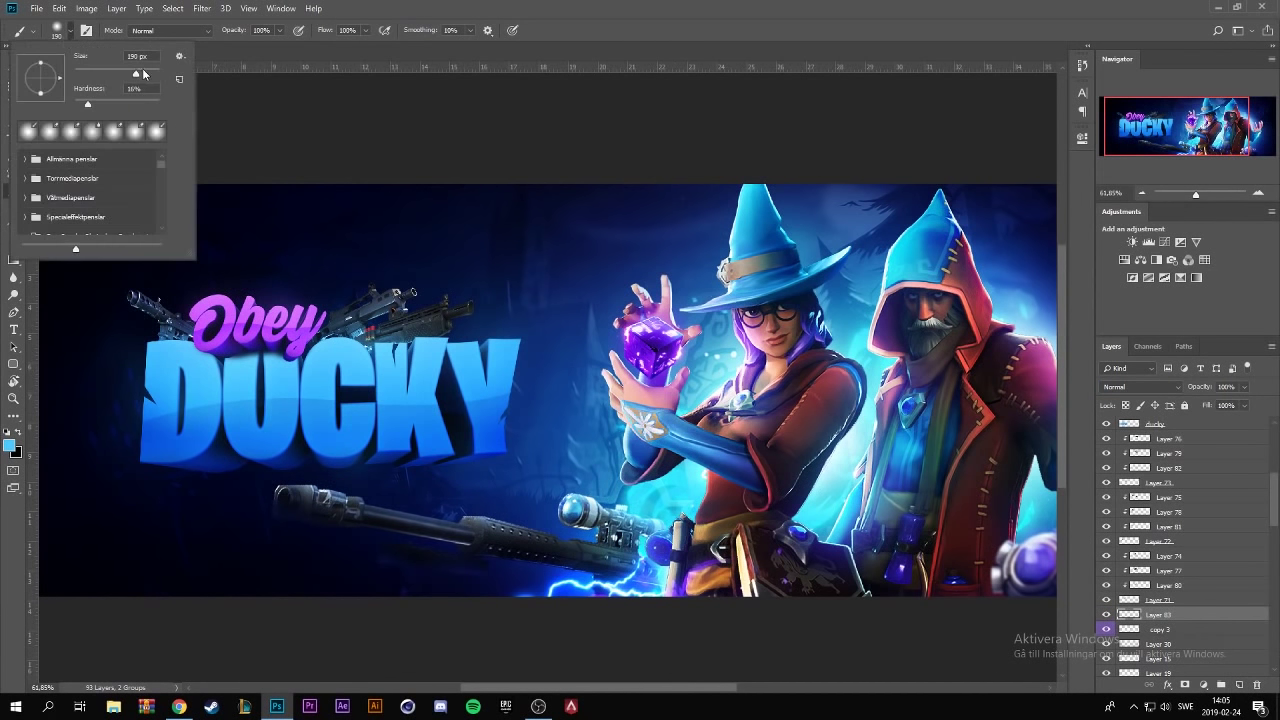
left_click_drag(143, 73, 146, 72)
key("Return")
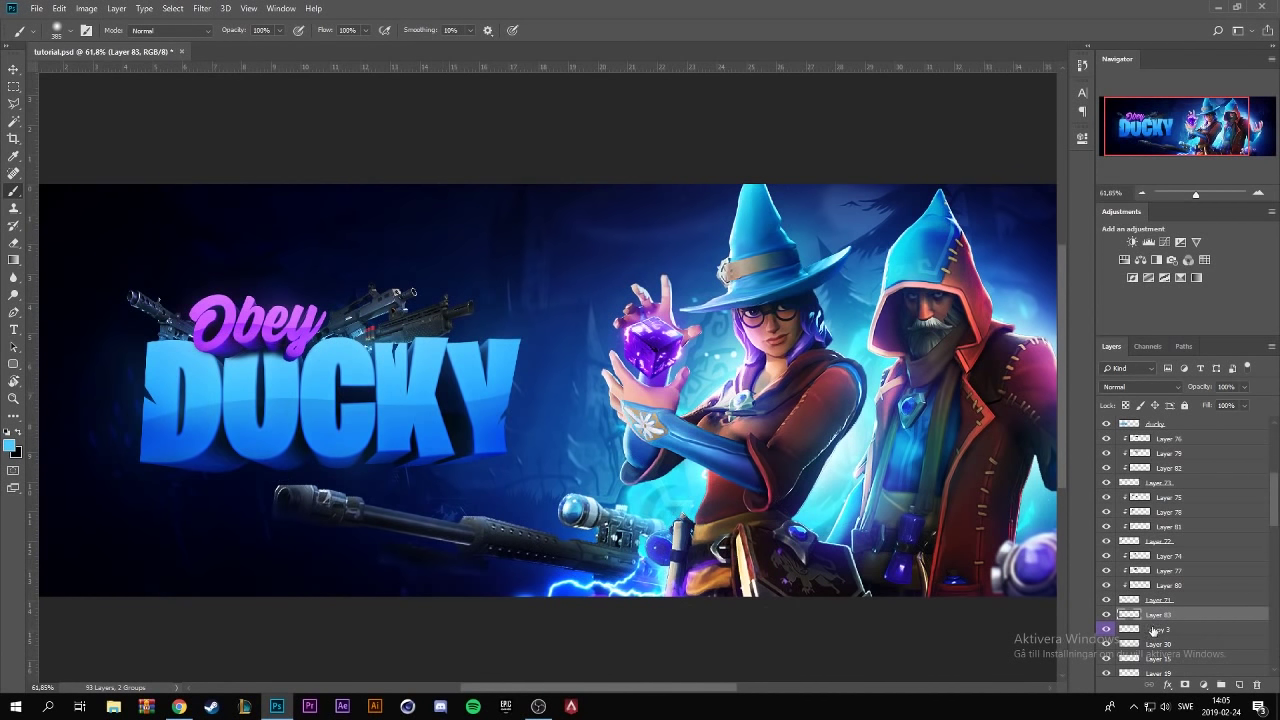
left_click_drag(1218, 614, 1184, 432)
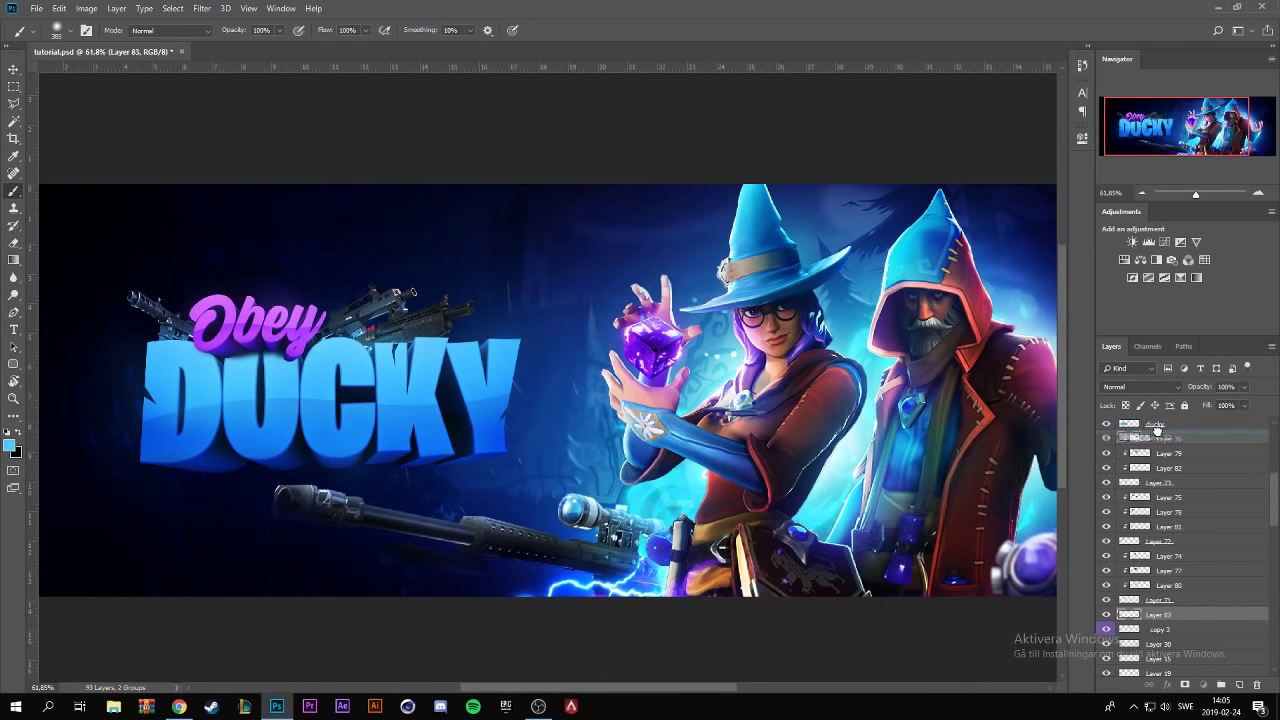
key("e")
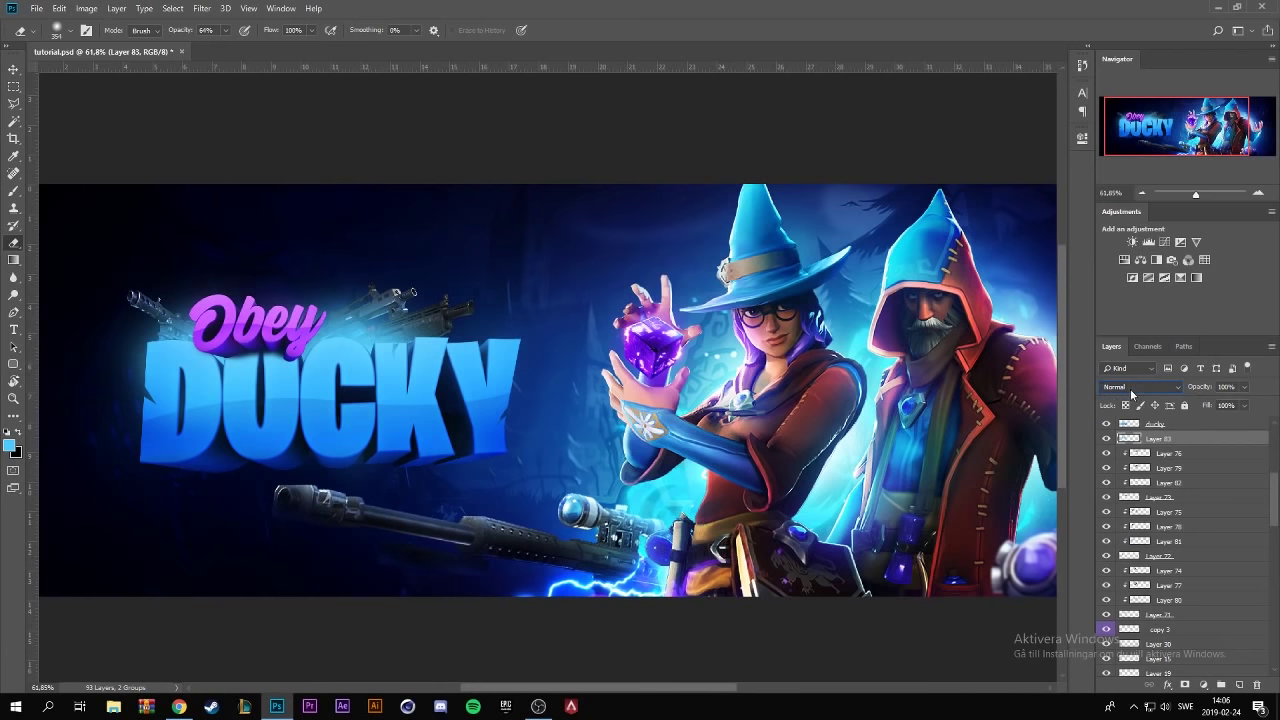
scroll(1135, 387, "down", 8)
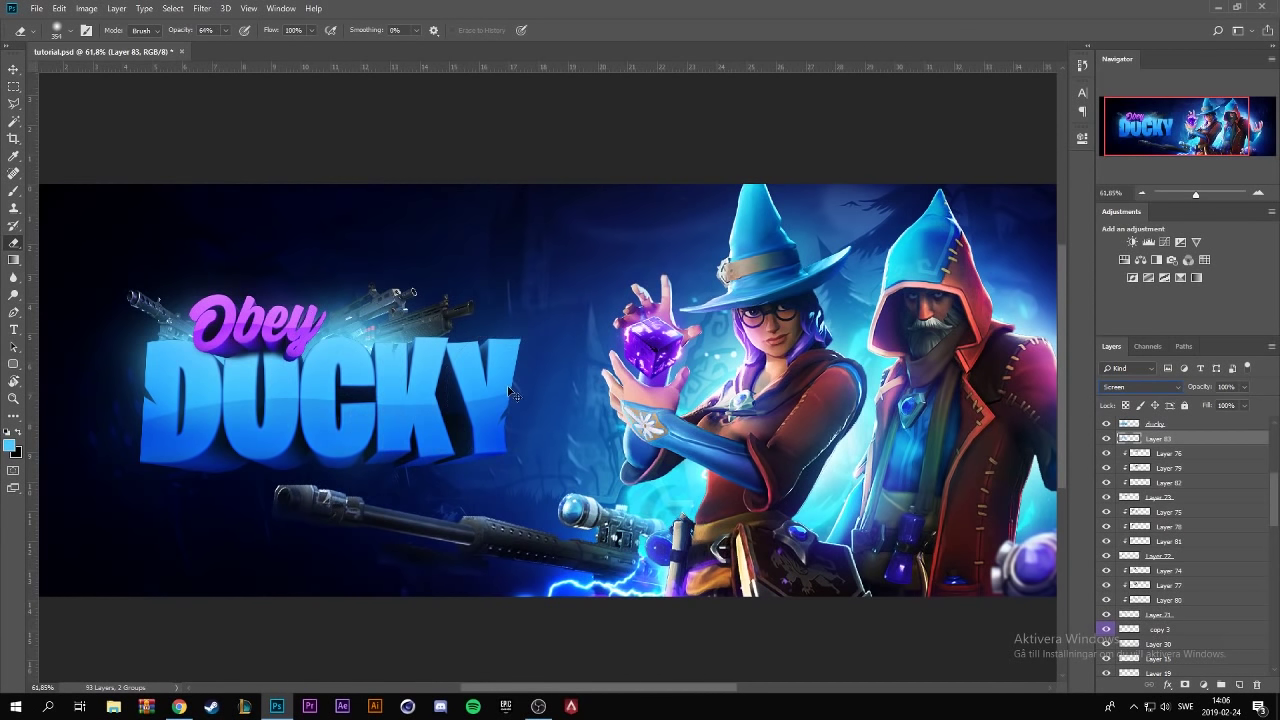
- Scale the glow layer to 88.41%, nudge it slightly lower, and commit the transform
key("ctrl+t")
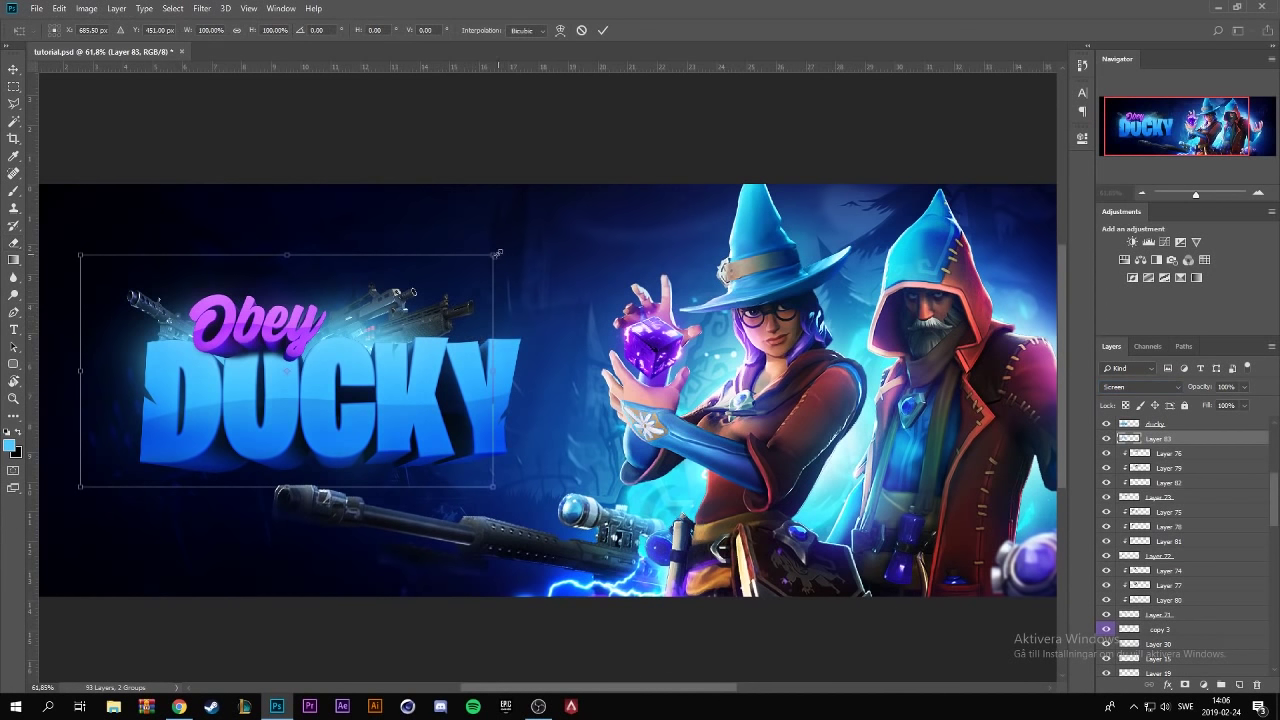
left_click_drag(493, 256, 445, 282)
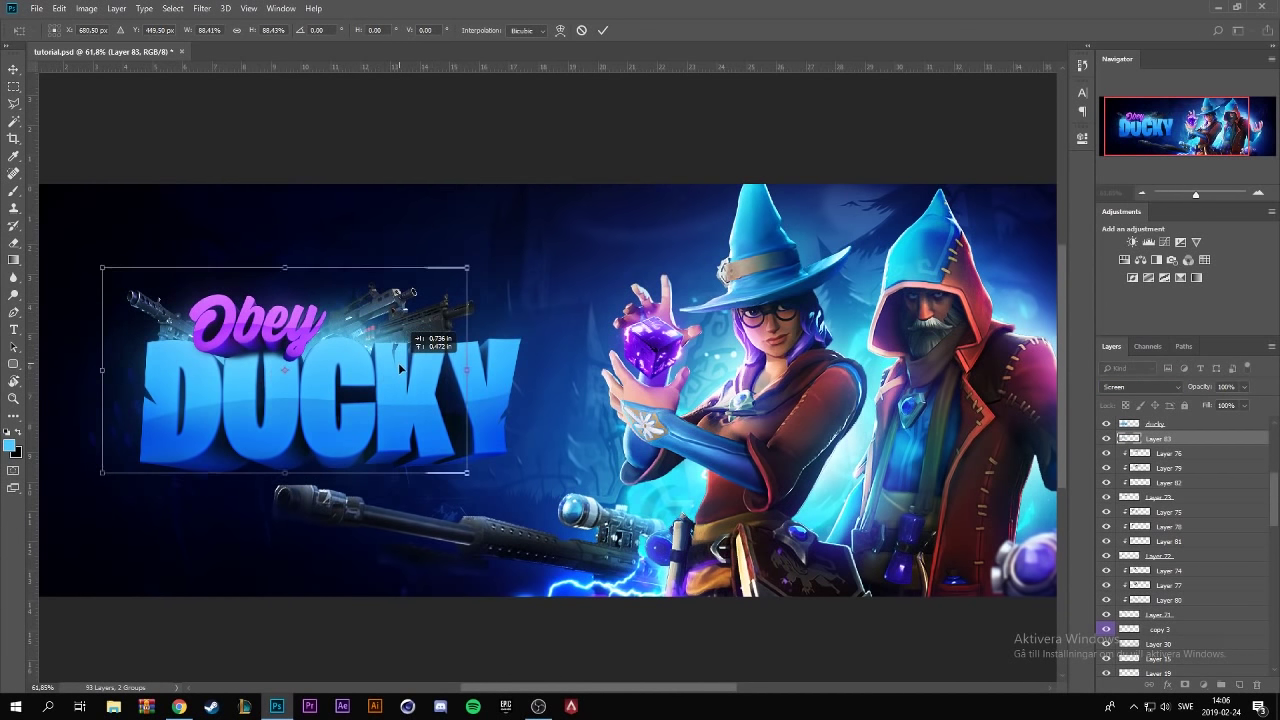
left_click_drag(377, 384, 393, 370)
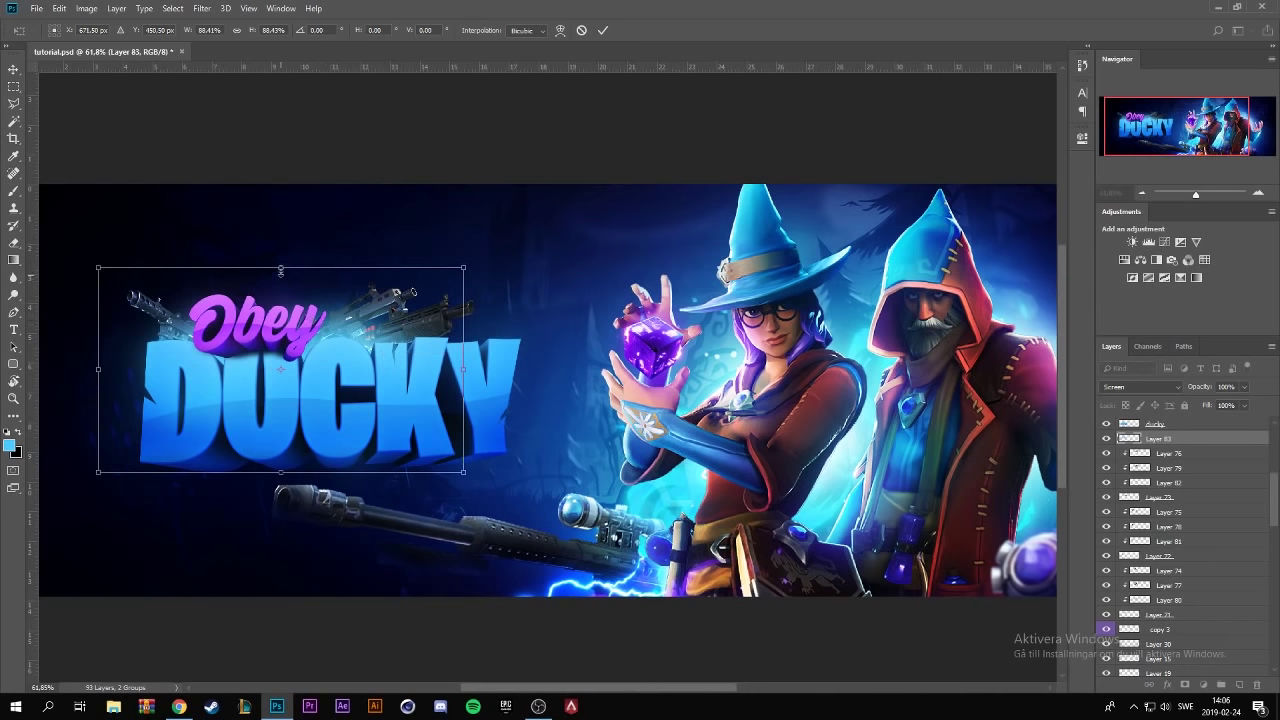
left_click_drag(282, 269, 282, 276)
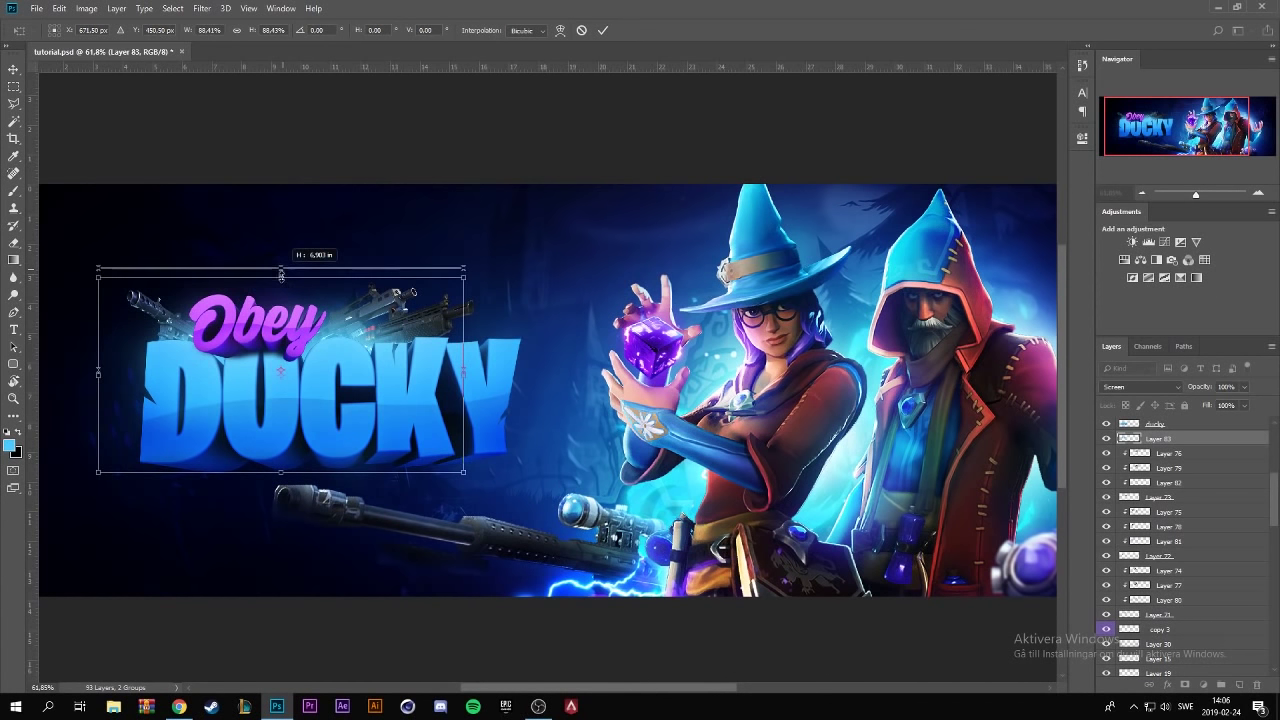
key("ctrl+z")
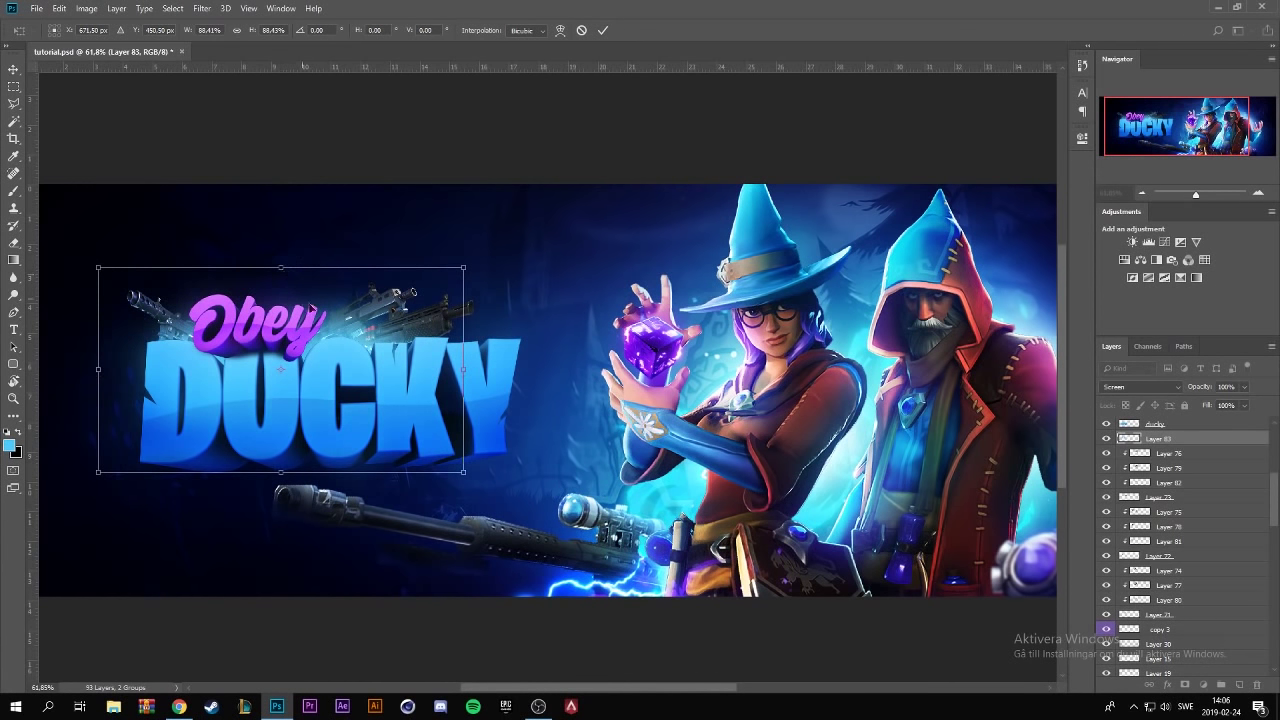
left_click_drag(322, 312, 322, 318)
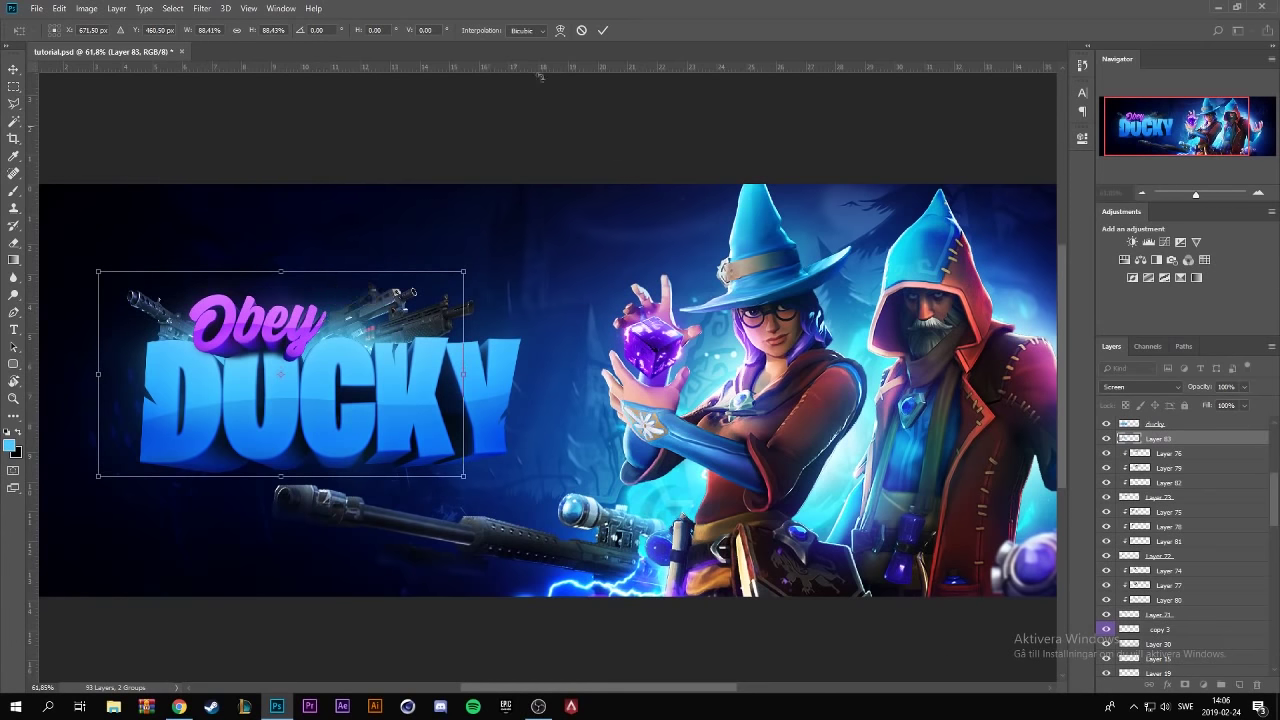
left_click(603, 30)
- Switch to the Eraser, change the glow's blend mode to Hard Light, and minimise OBS
key("e")
scroll(347, 467, "down", 3)
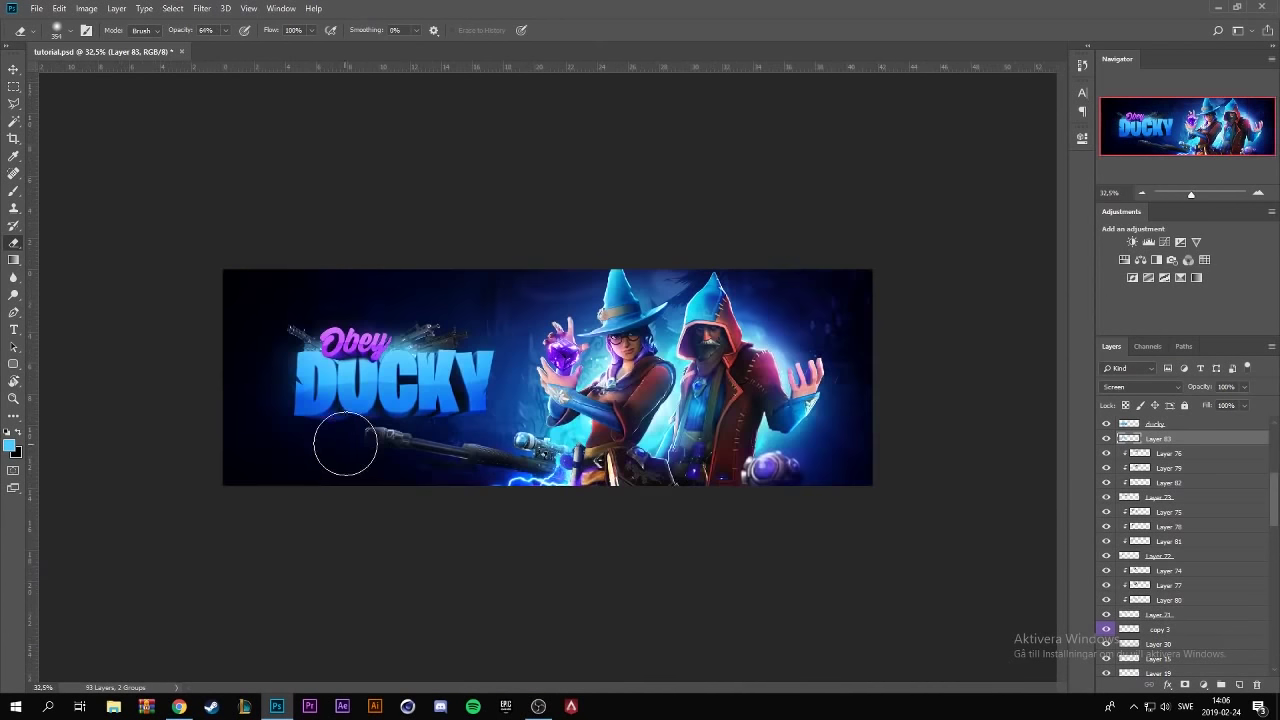
scroll(343, 443, "up", 4)
left_click(538, 706)
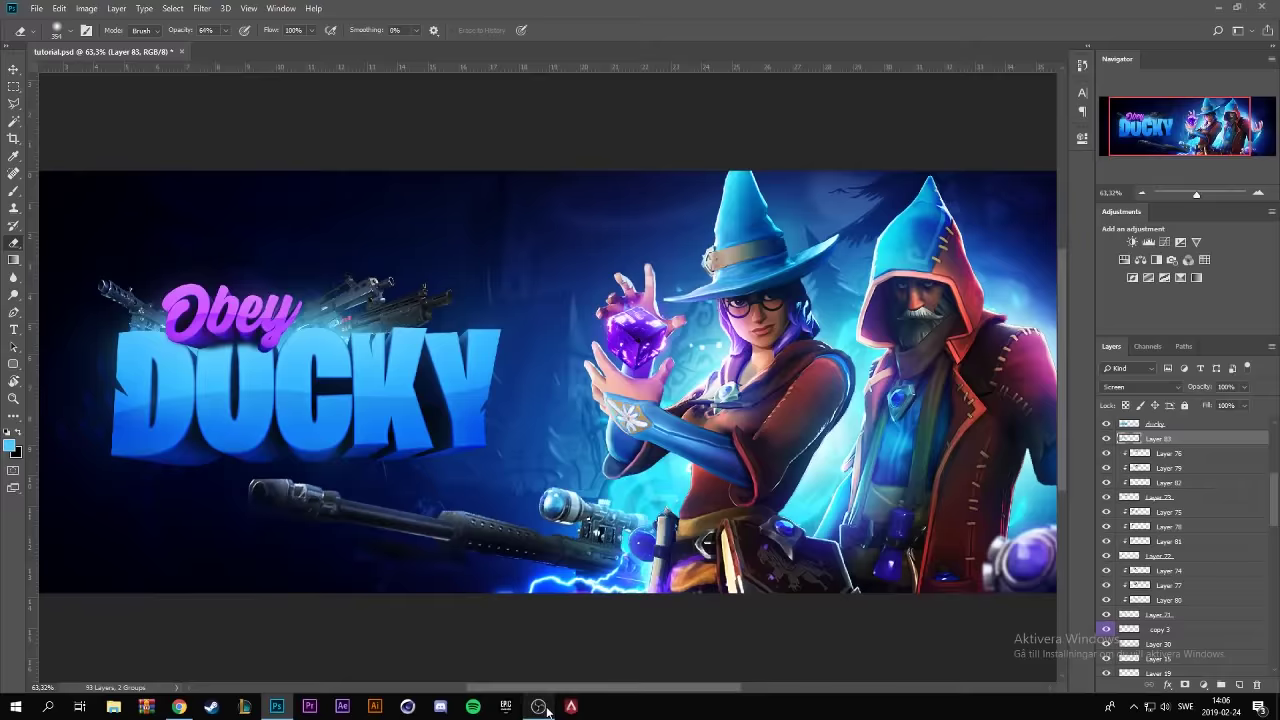
left_click(1091, 174)
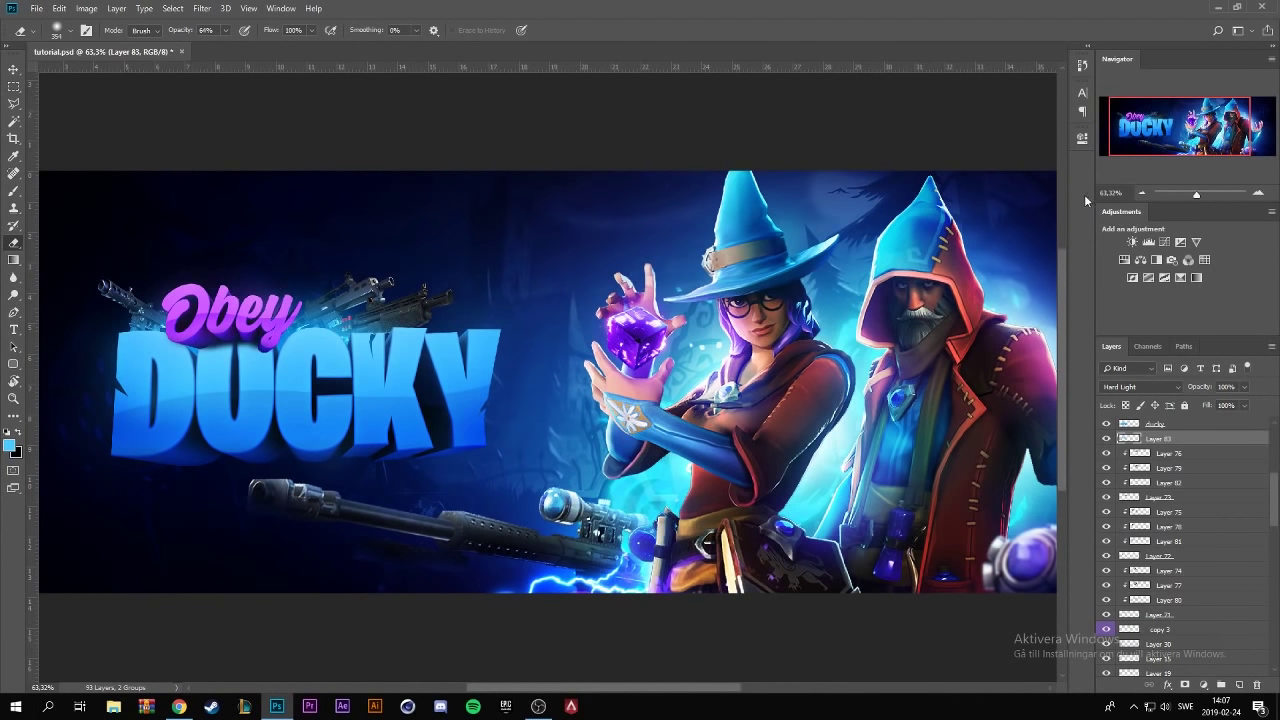
- Paint dark navy on new Layer 84 and blend it Overlay at 64% opacity
left_click(1147, 391)
left_click(1147, 391)
left_click(1239, 685)
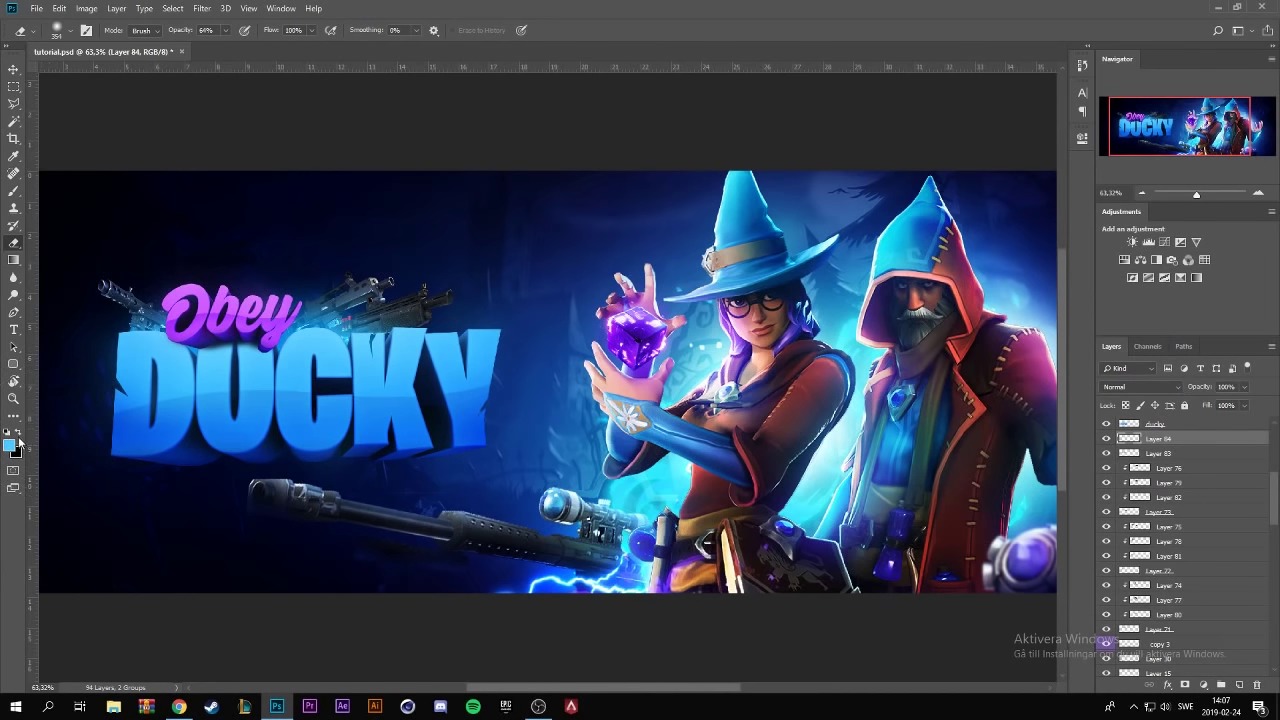
left_click(12, 189)
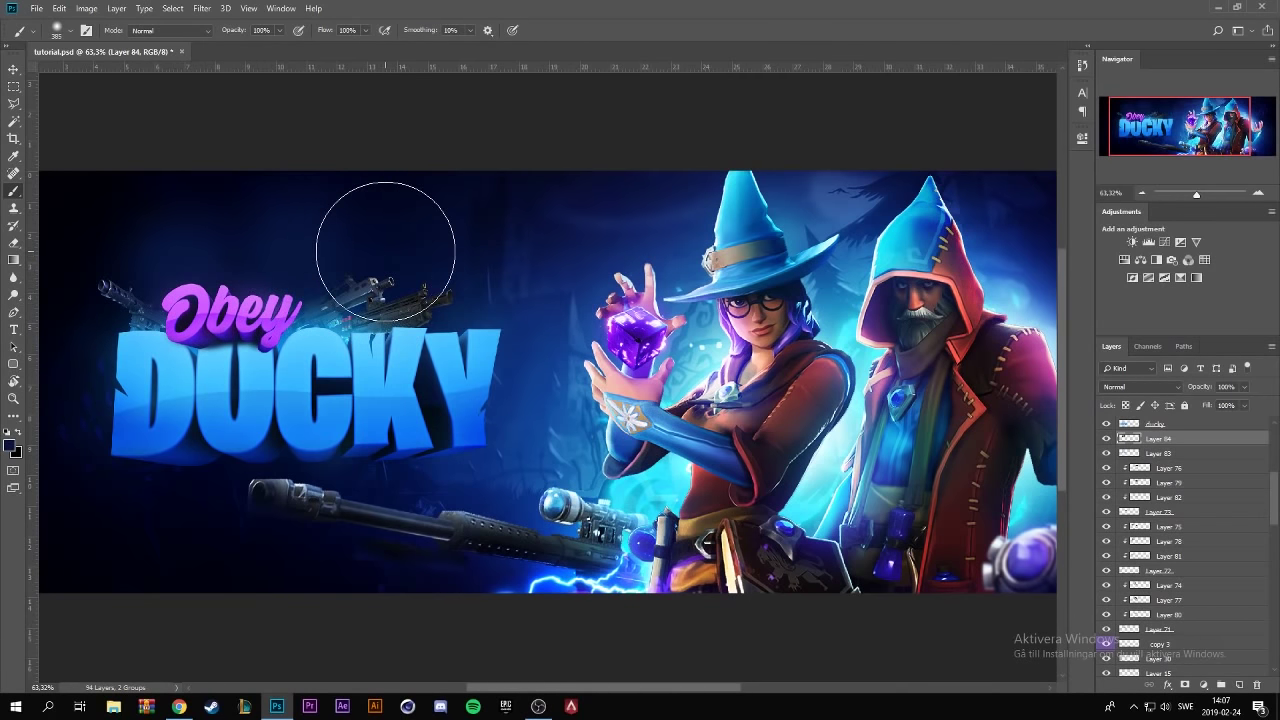
left_click(1140, 386)
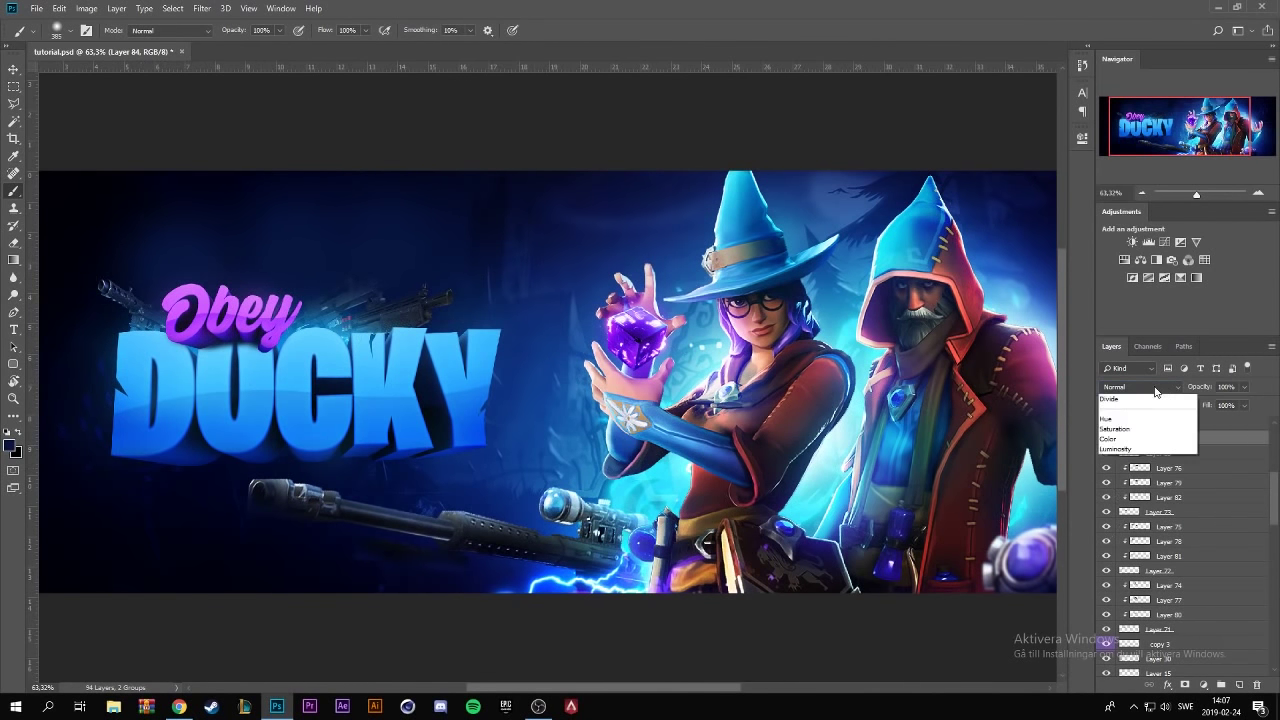
left_click(1130, 548)
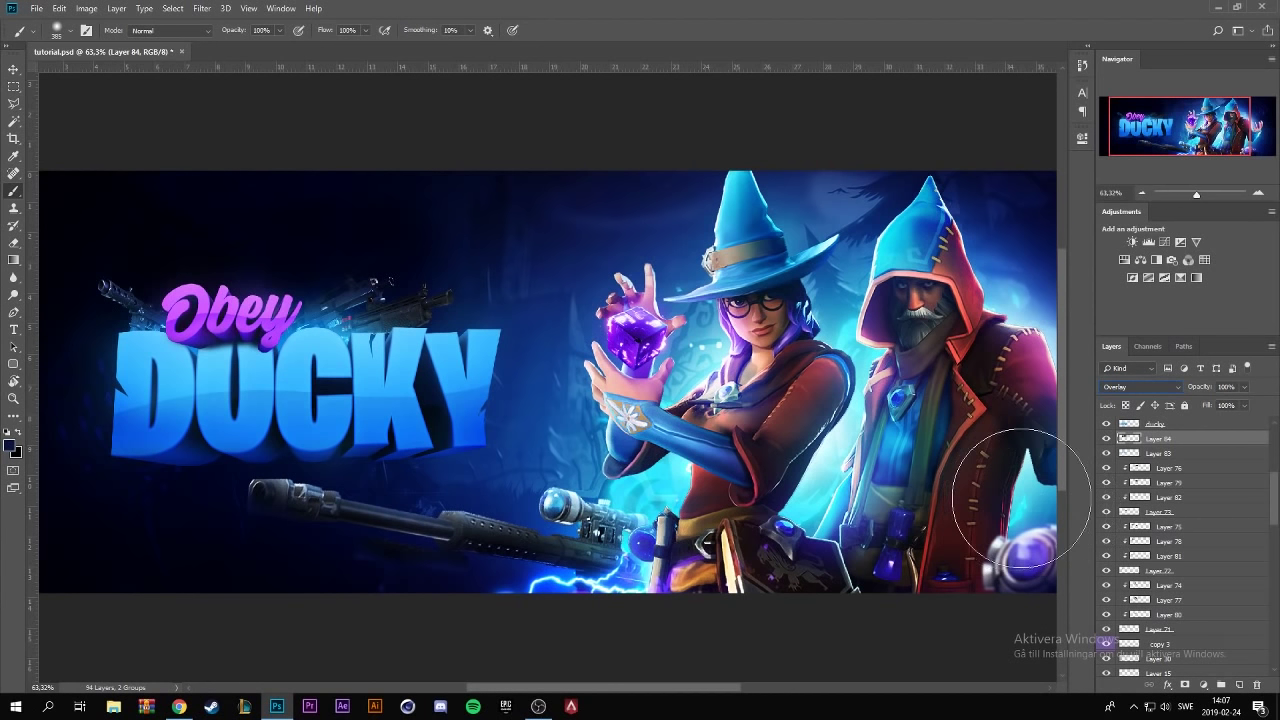
left_click(1244, 386)
left_click_drag(1246, 402, 1162, 409)
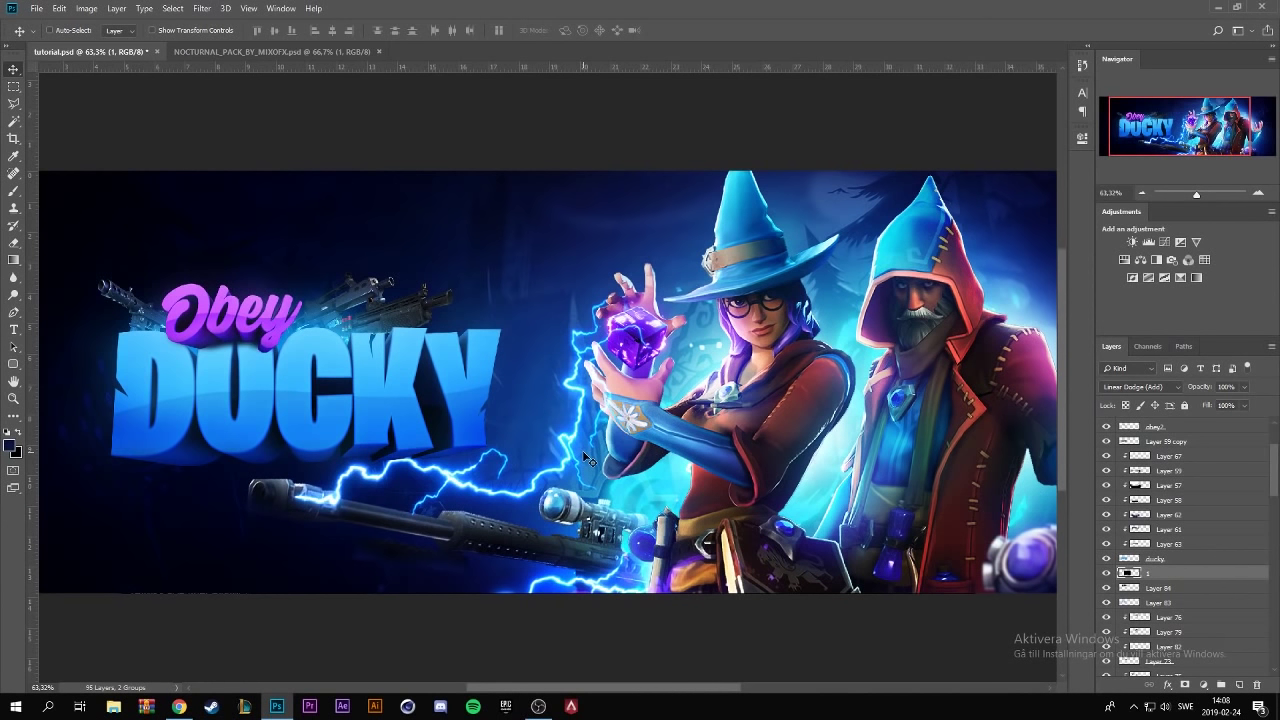
- Move the lightning layer up and resize it beside the DUCKY text
left_click_drag(585, 497, 575, 387)
key("ctrl+t")
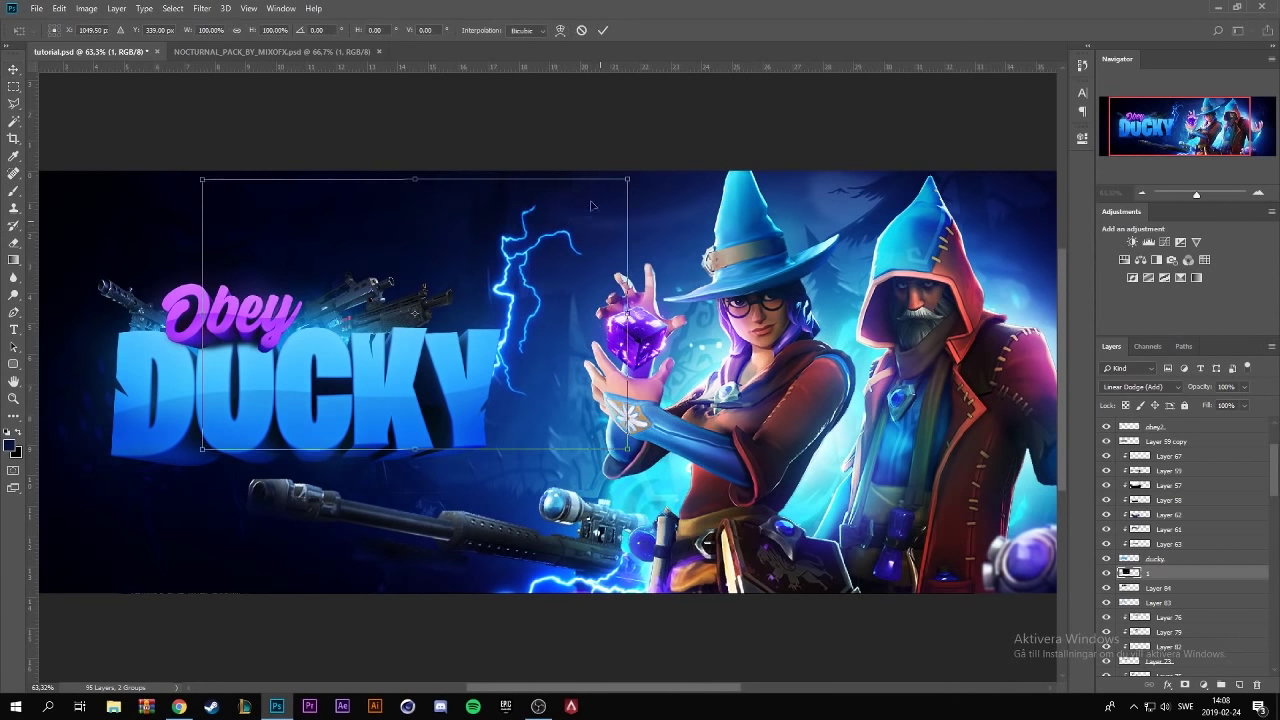
mouse_move(628, 178)
left_mouse_down()
mouse_move(561, 302)
mouse_move(350, 345)
left_mouse_up()
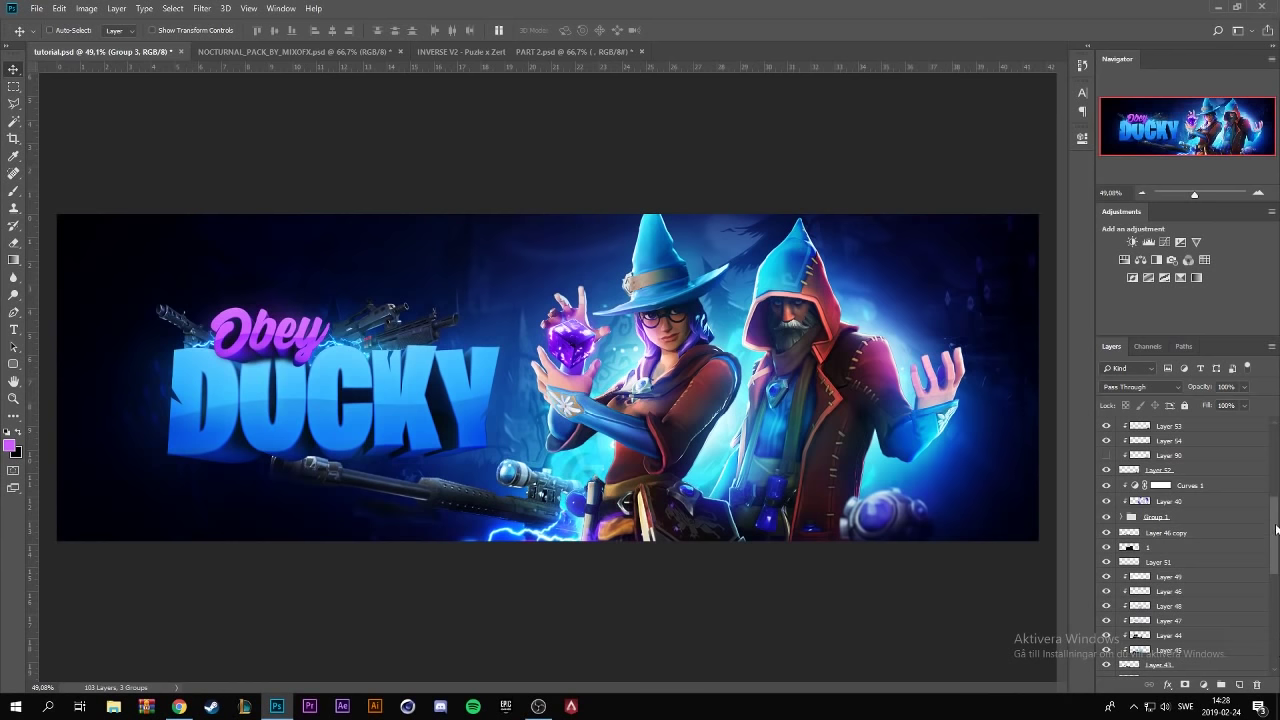
- Hide the sniper rifle and Layer 46 copy, then drag the INVERSE V2 blue smoke into the banner
scroll(1140, 585, "down", 1)
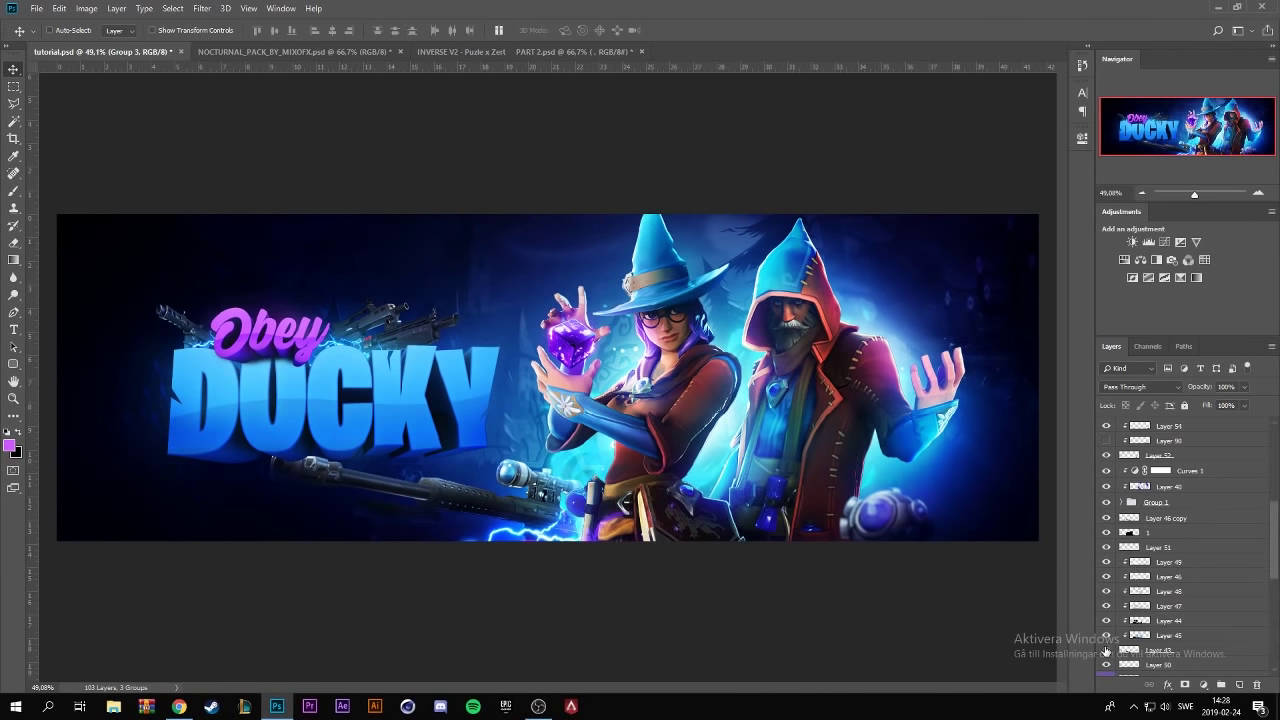
left_click(1106, 650)
left_click(1106, 518)
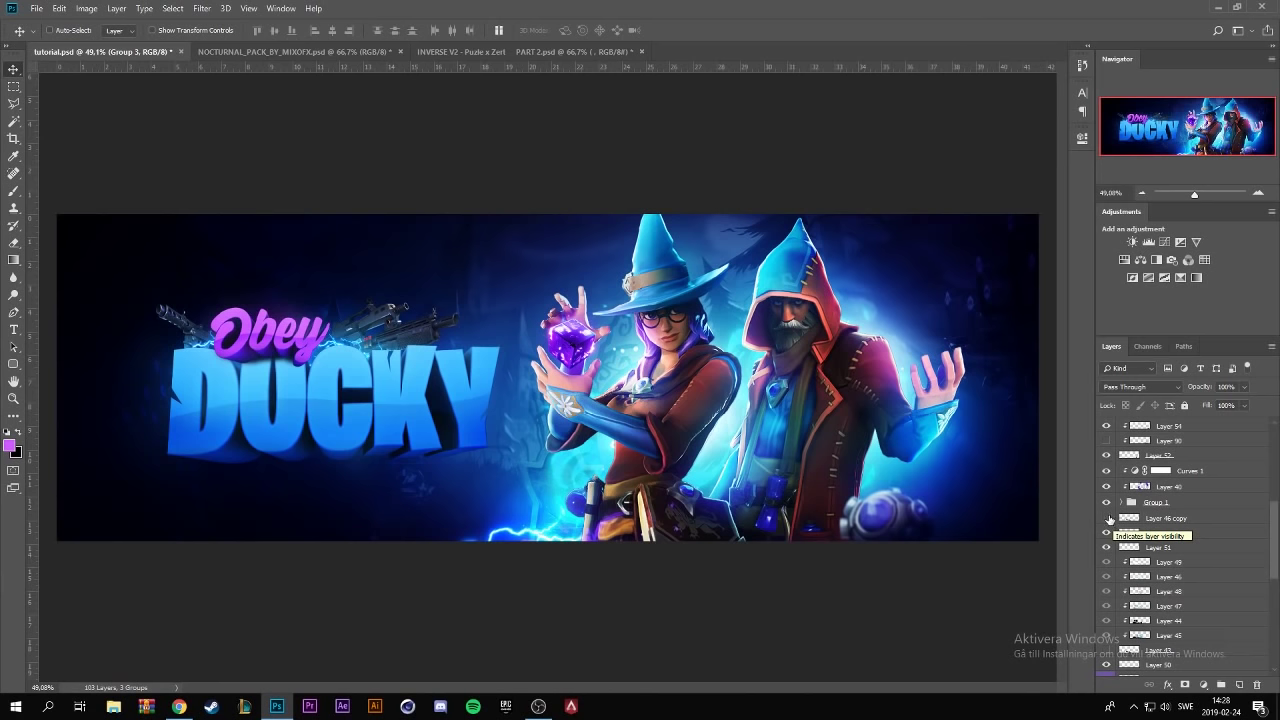
scroll(1118, 528, "up", 5)
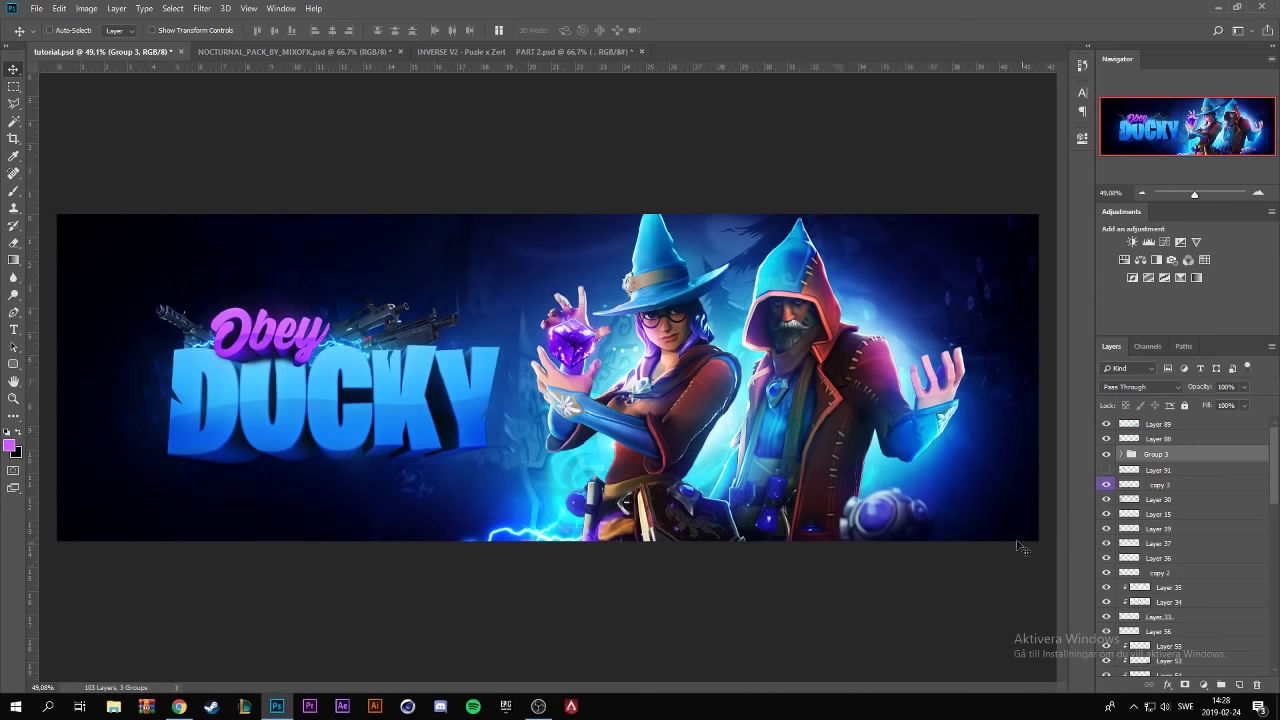
left_click(463, 53)
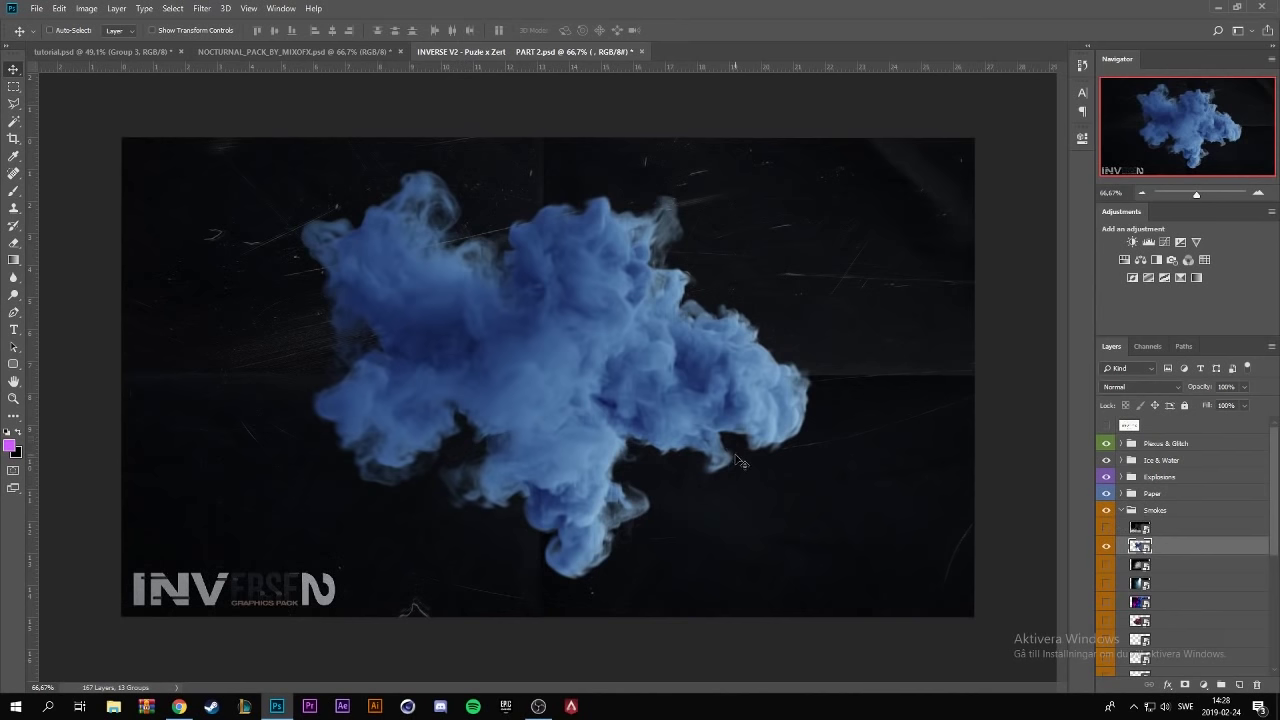
left_click_drag(635, 380, 143, 54)
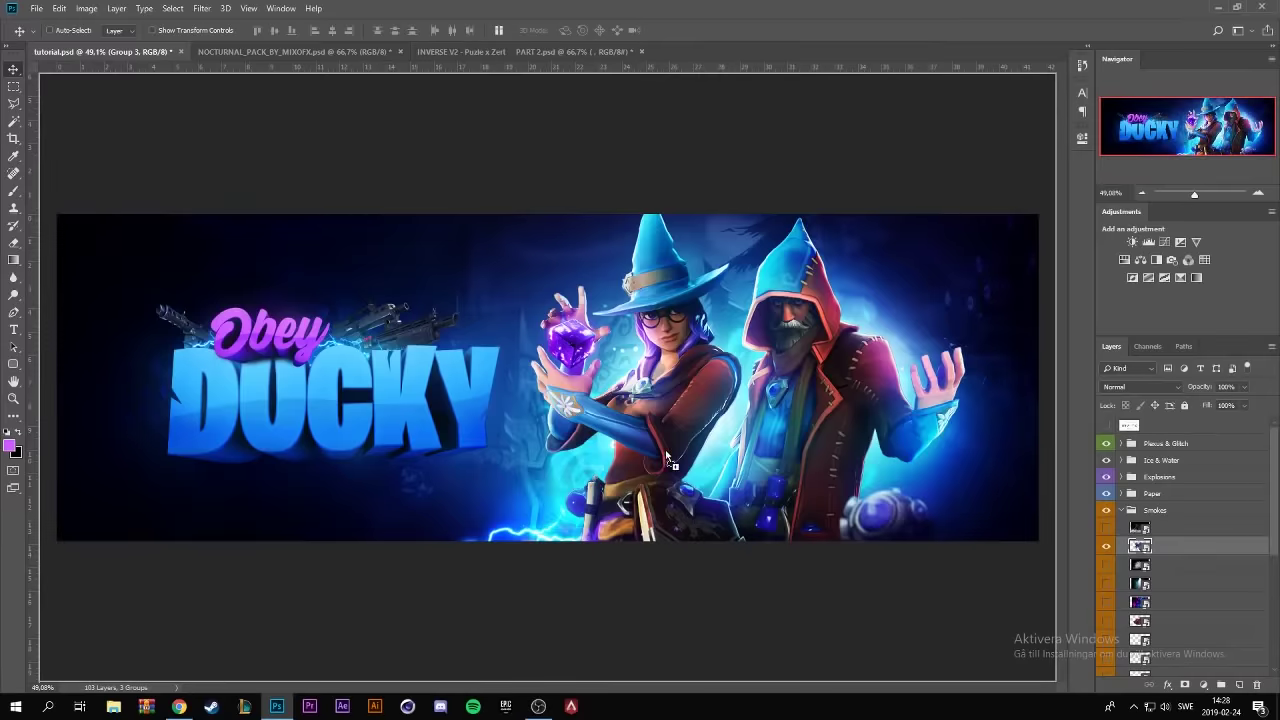
mouse_move(143, 54)
left_mouse_down()
mouse_move(628, 432)
mouse_move(606, 418)
left_mouse_up()
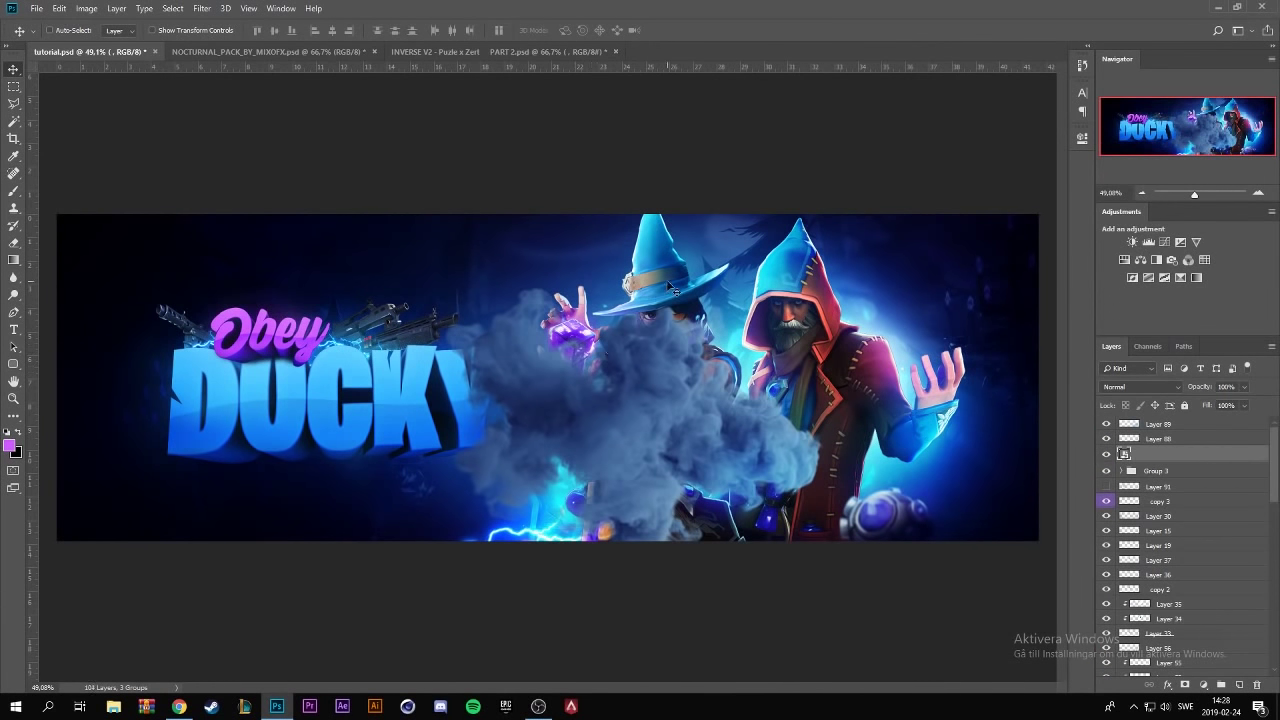
- Enlarge the smoke and settle it across the banner's lower left over DUCKY
key("ctrl+t")
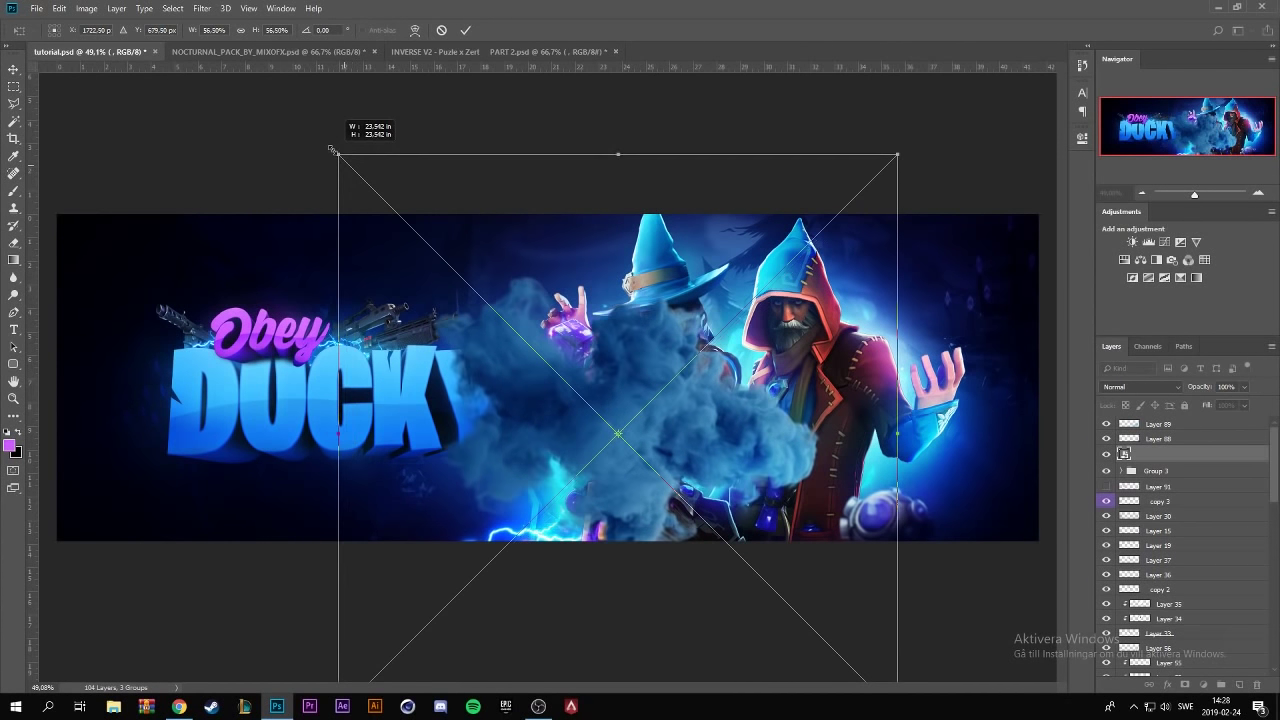
left_click_drag(350, 169, 271, 86)
left_click_drag(600, 420, 334, 497)
key("Return")
left_click_drag(255, 470, 240, 500)
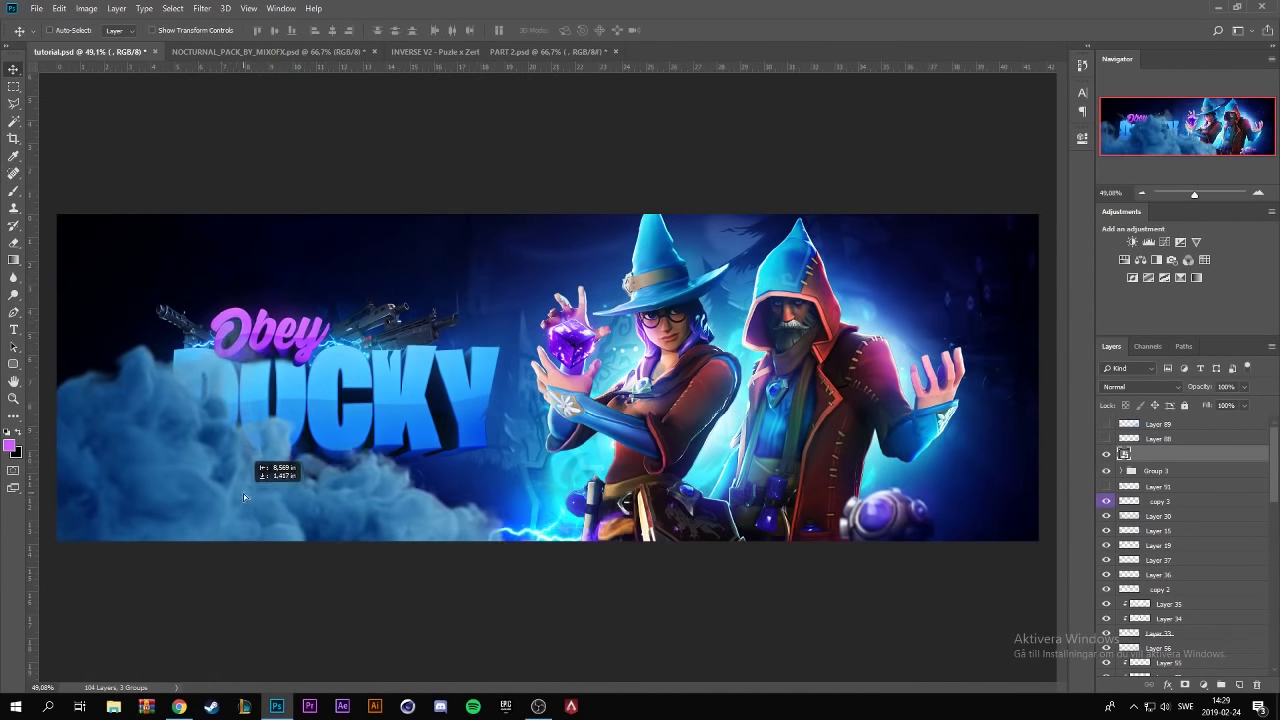
right_click(1177, 456)
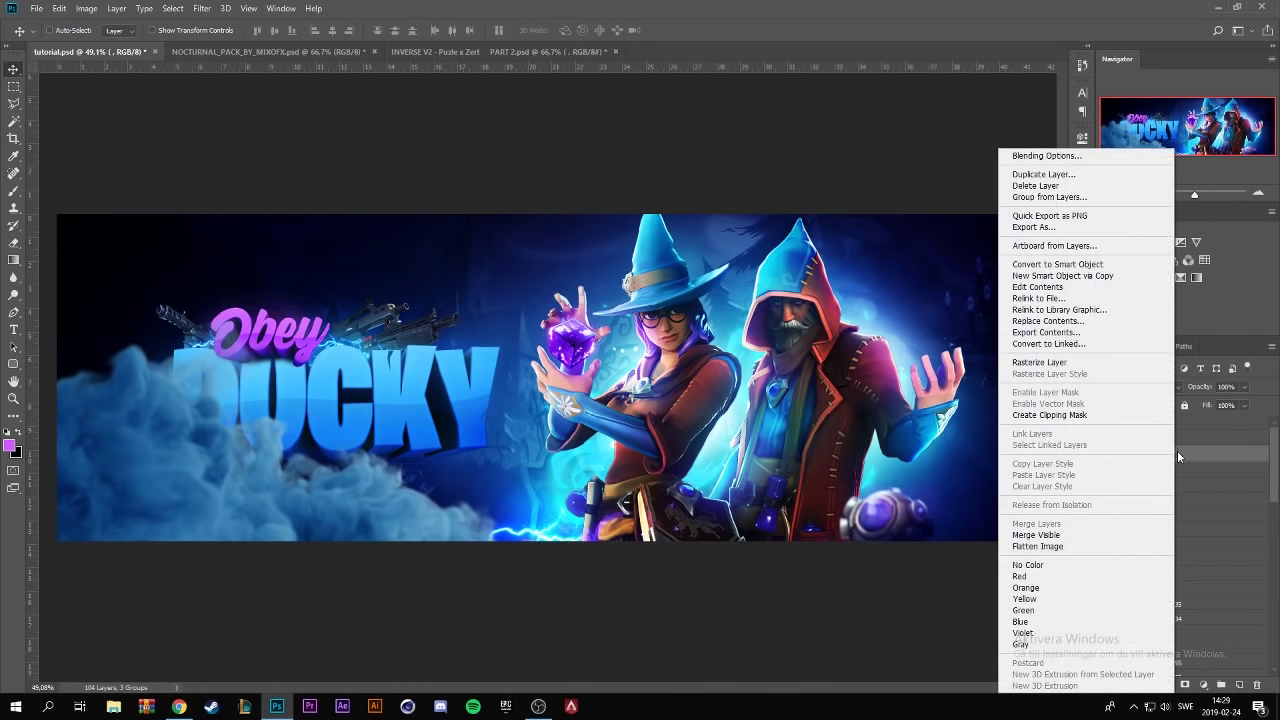
- Rasterize the smoke layer and add a new empty layer clipped to it
left_click(1085, 362)
left_click(1240, 686)
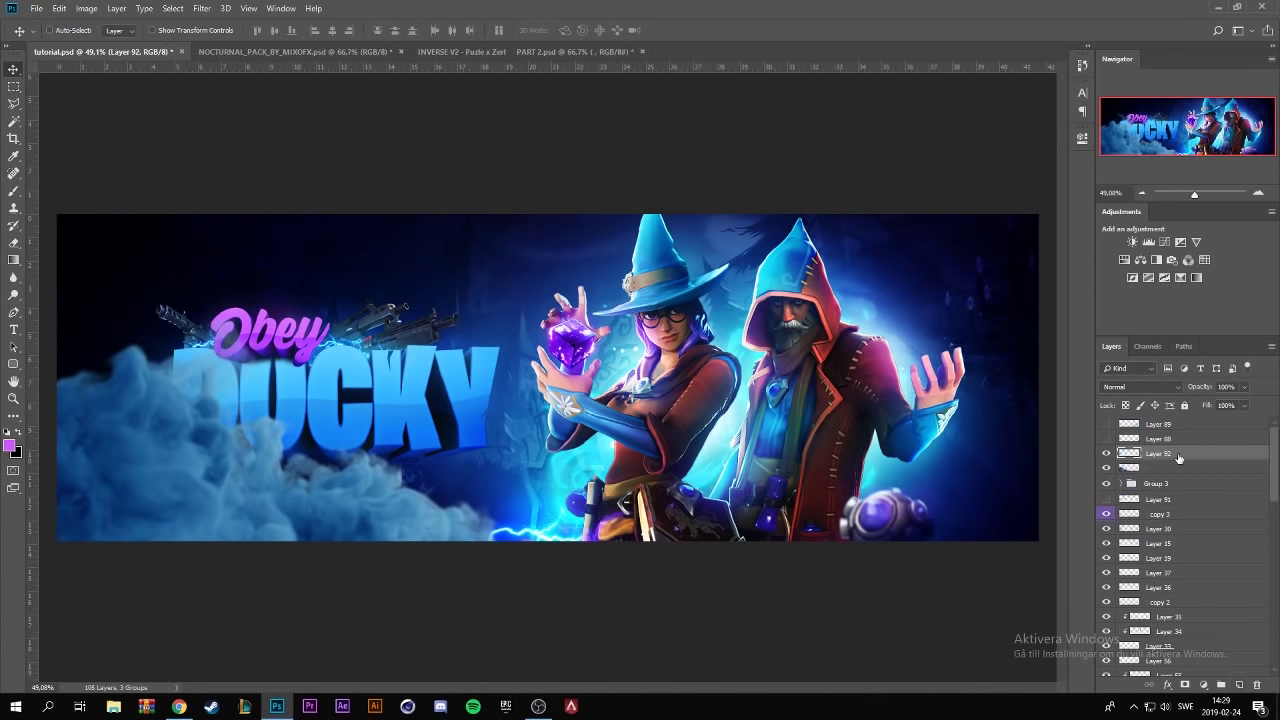
right_click(1188, 460)
left_click(1045, 388)
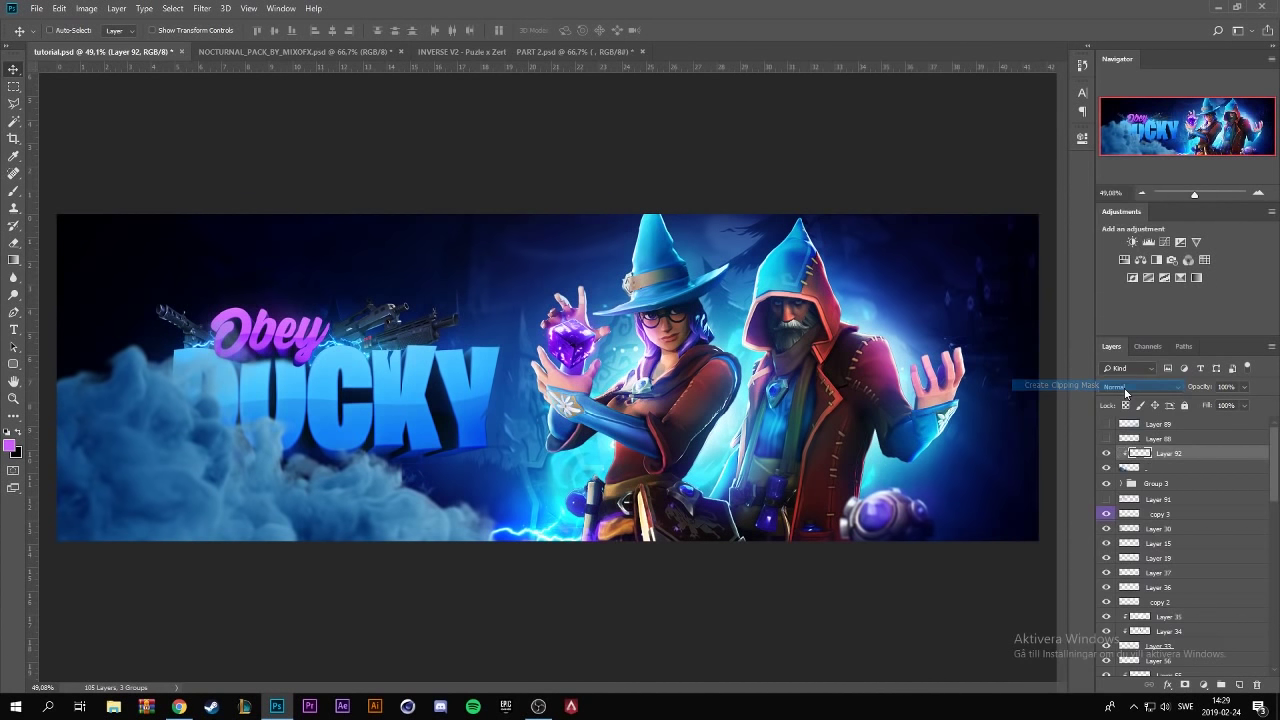
- Set up a black 1811 px brush at 62% opacity for shading
left_click(13, 190)
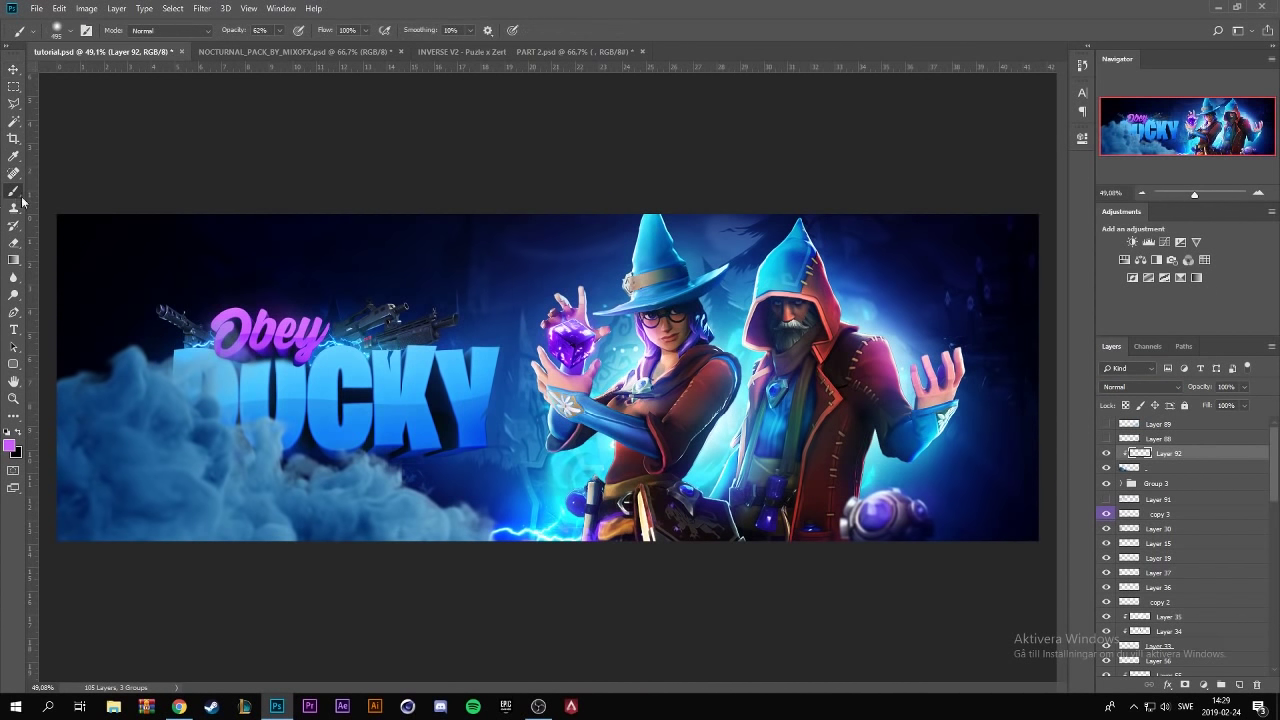
left_click(57, 32)
left_click_drag(155, 76, 153, 76)
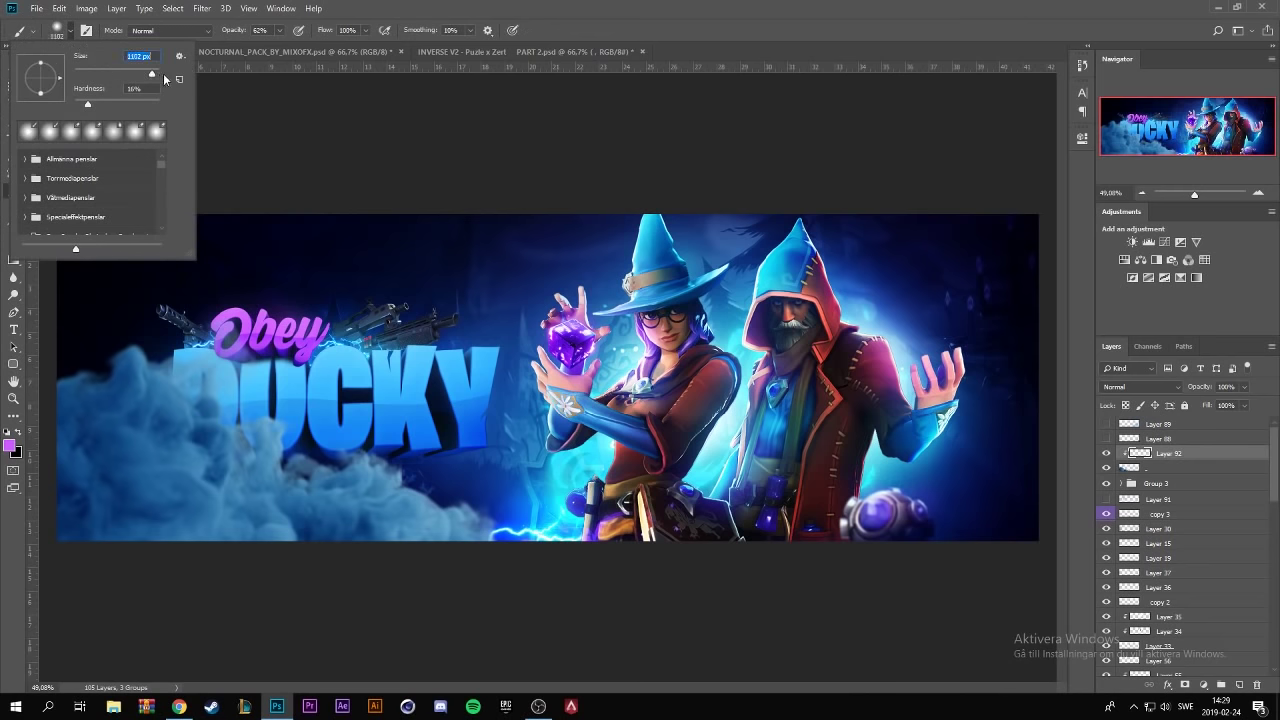
left_click(281, 31)
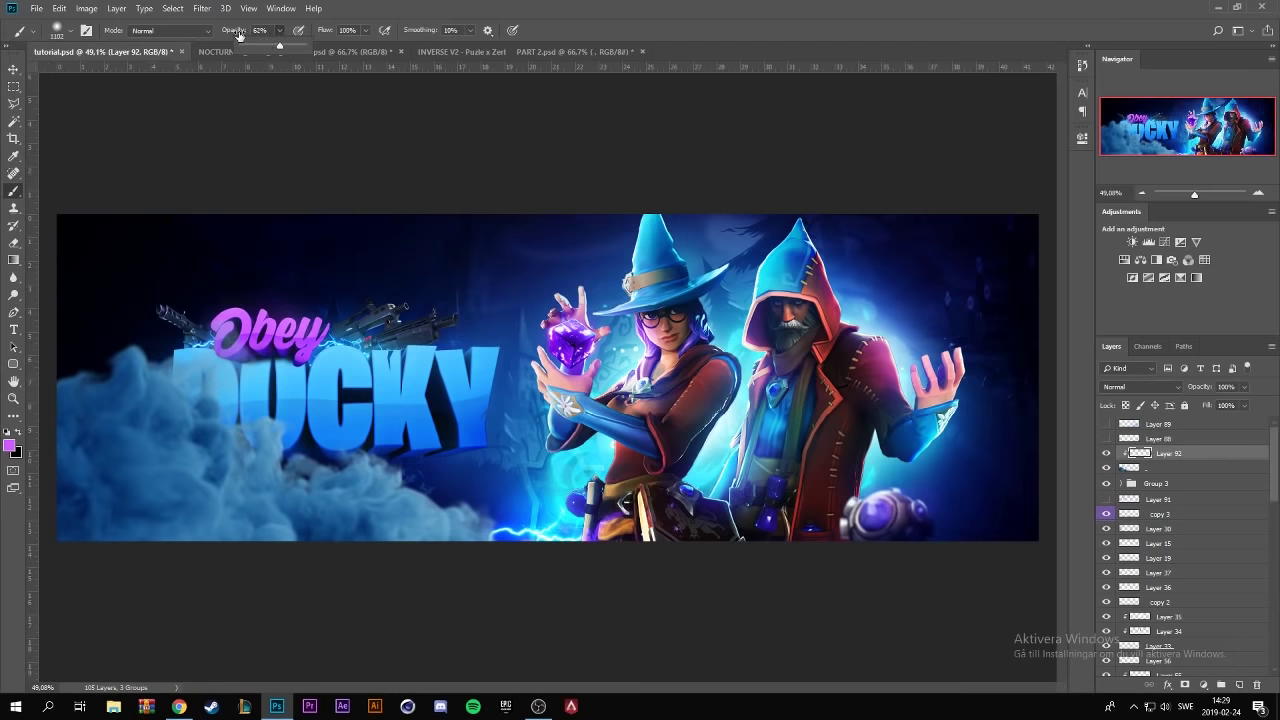
left_click(281, 33)
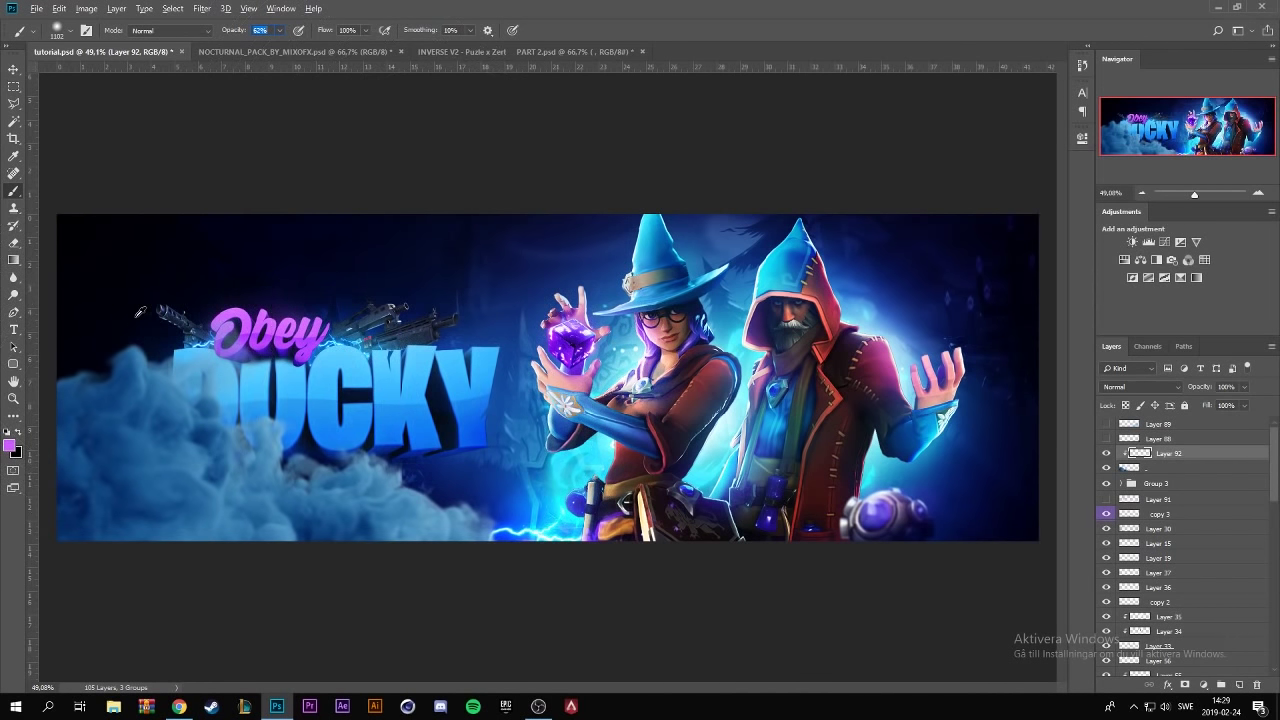
key("d")
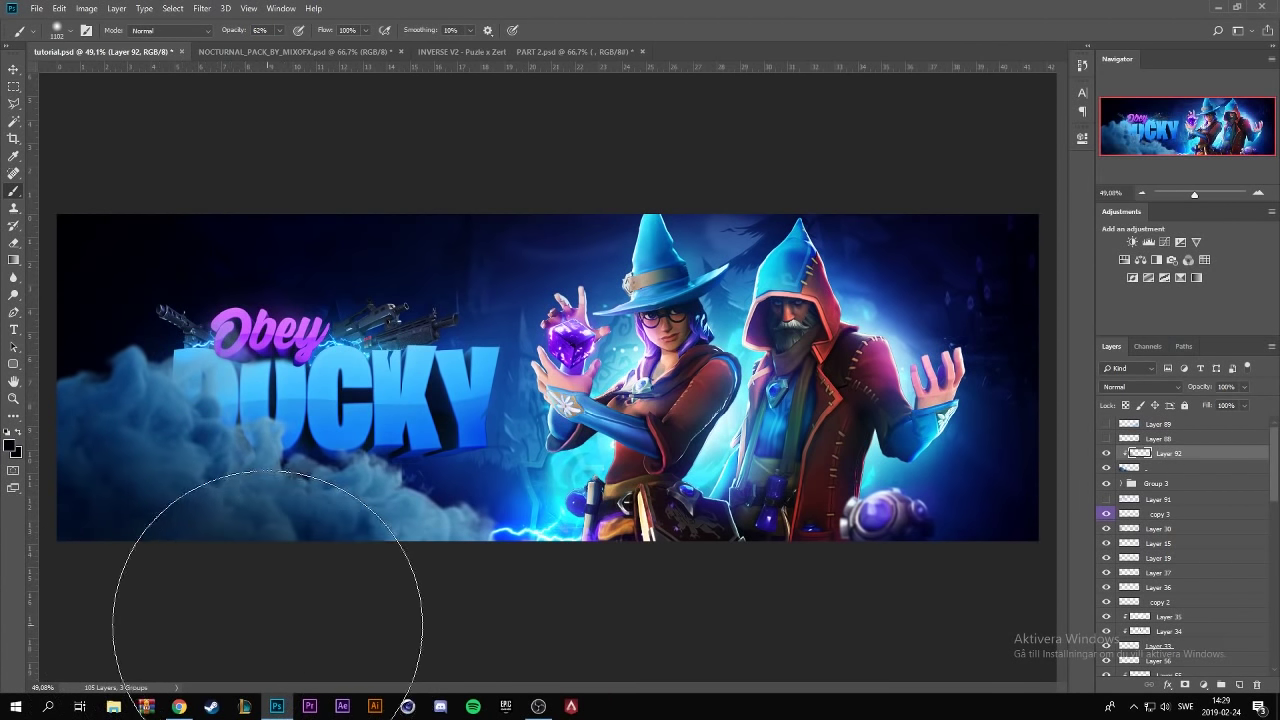
- Hide the dark shading layer and reselect the smoke layer
scroll(346, 523, "down", 3)
scroll(273, 560, "up", 2)
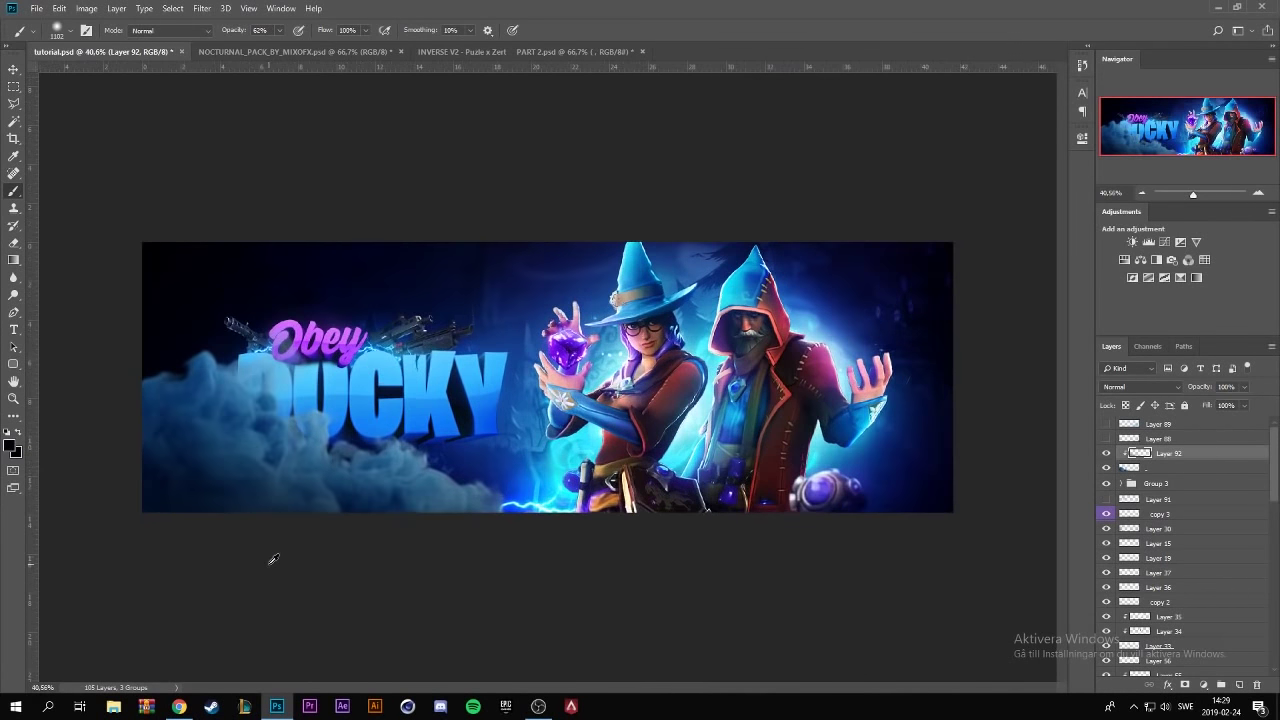
left_click(1107, 454)
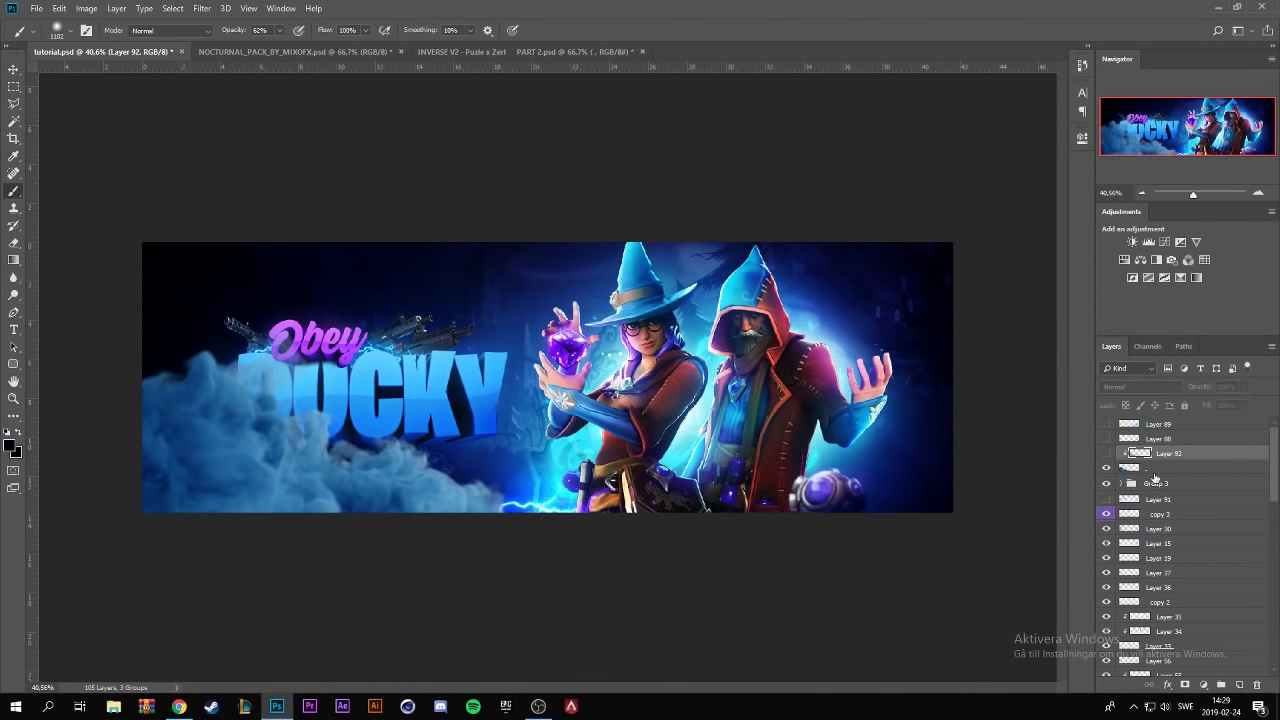
left_click(1131, 467)
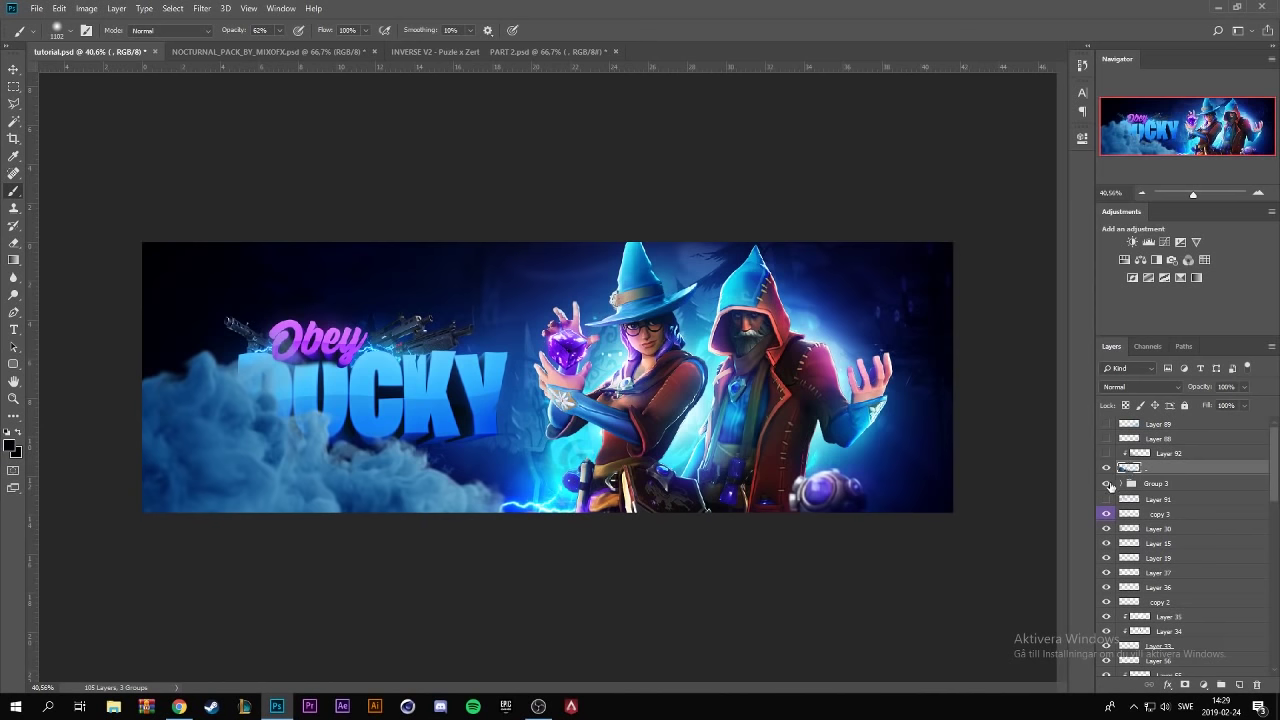
- Give the smoke Hue/Saturation of Hue +9, Saturation +64, and show Layer 92 again
key("ctrl+u")
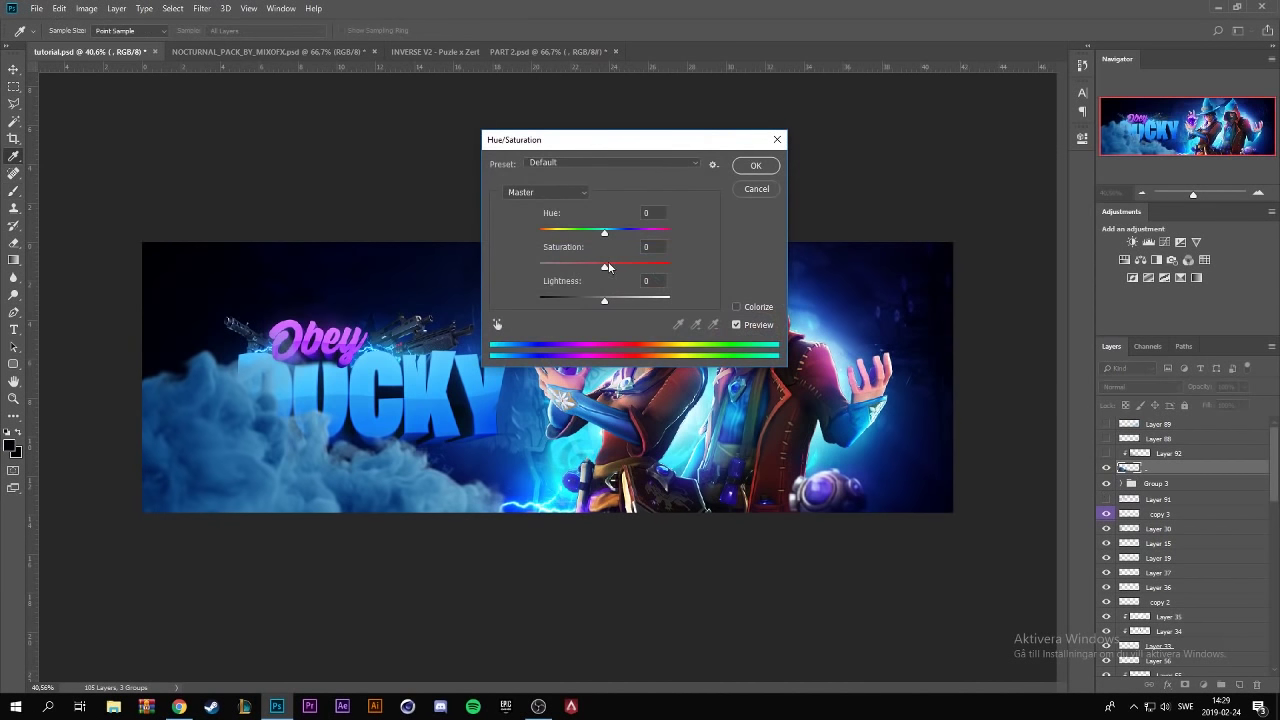
left_click_drag(606, 266, 645, 270)
left_click_drag(604, 232, 606, 233)
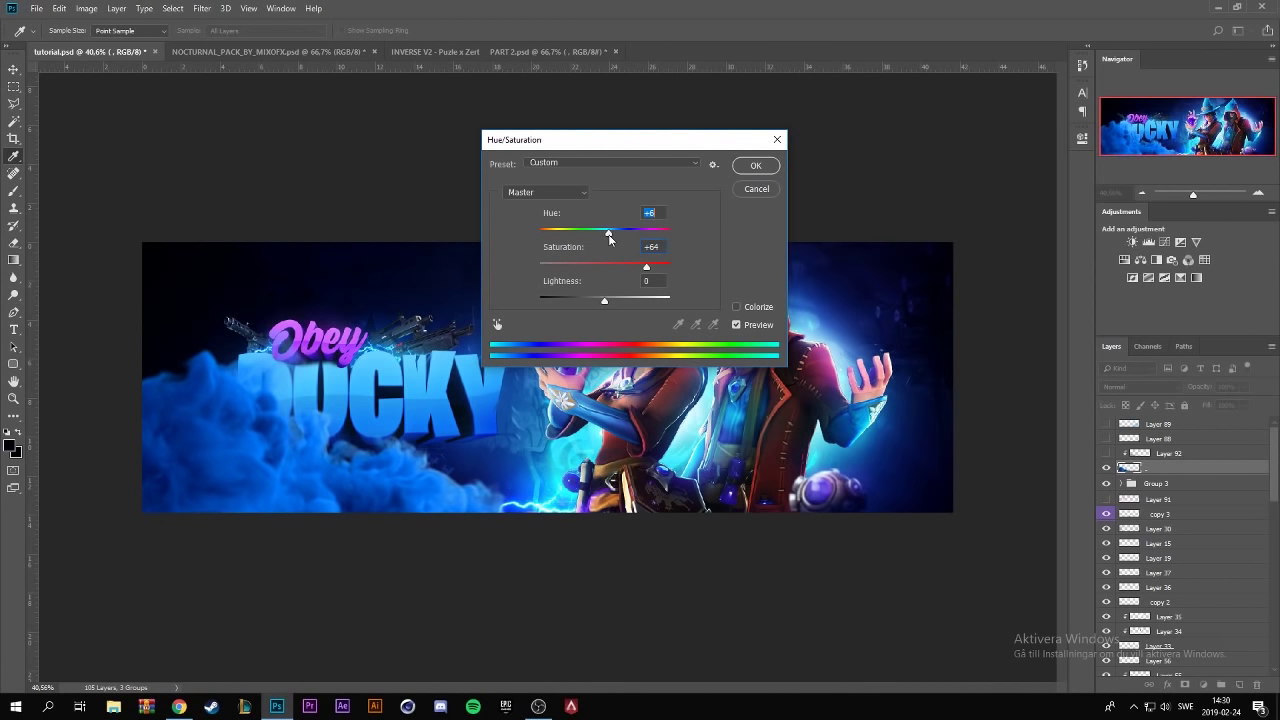
left_click_drag(609, 238, 612, 239)
left_click(762, 174)
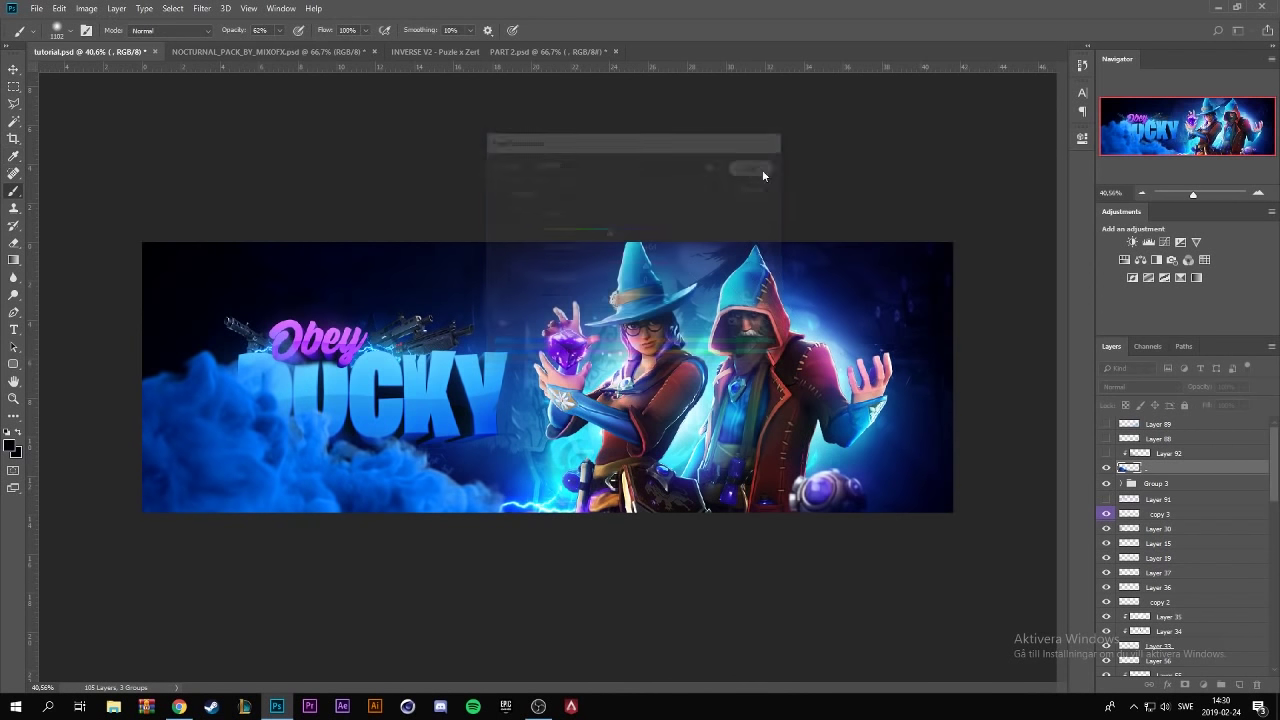
left_click(1106, 453)
left_click(1184, 456)
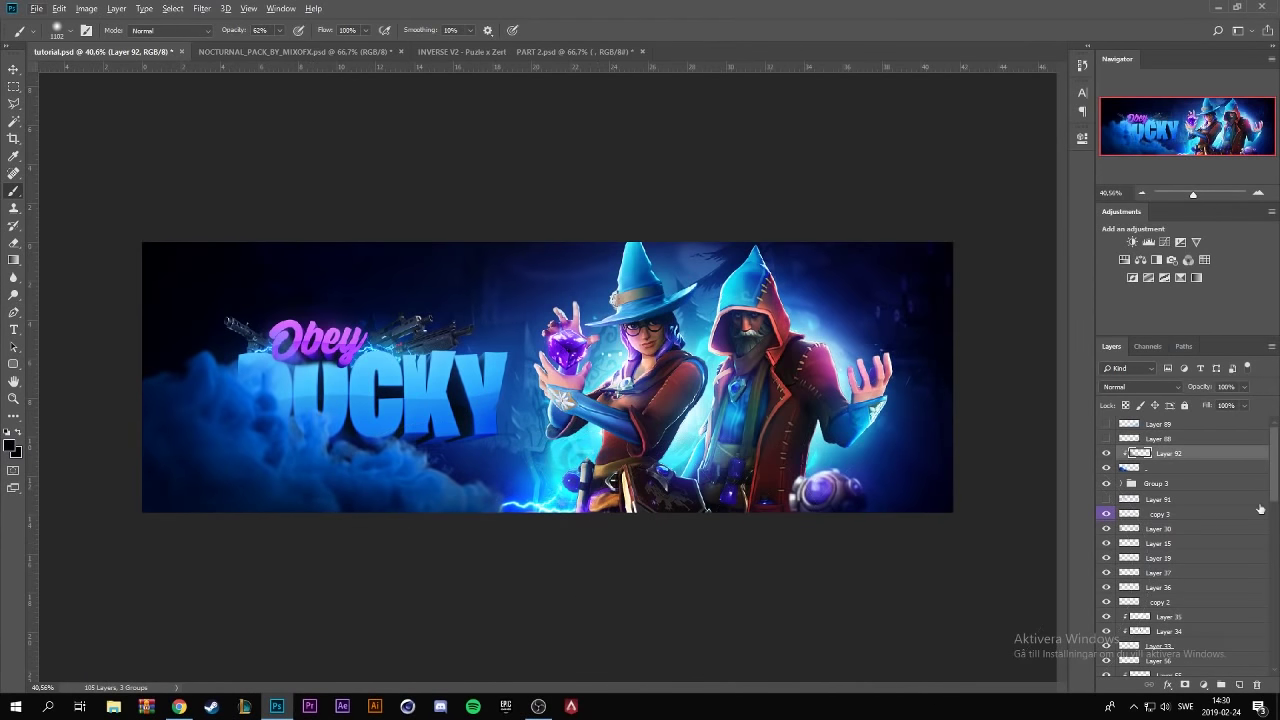
- Paint sampled light blue with a 495 px brush on a new clipped layer under DUCKY
left_click(1239, 685)
right_click(1189, 446)
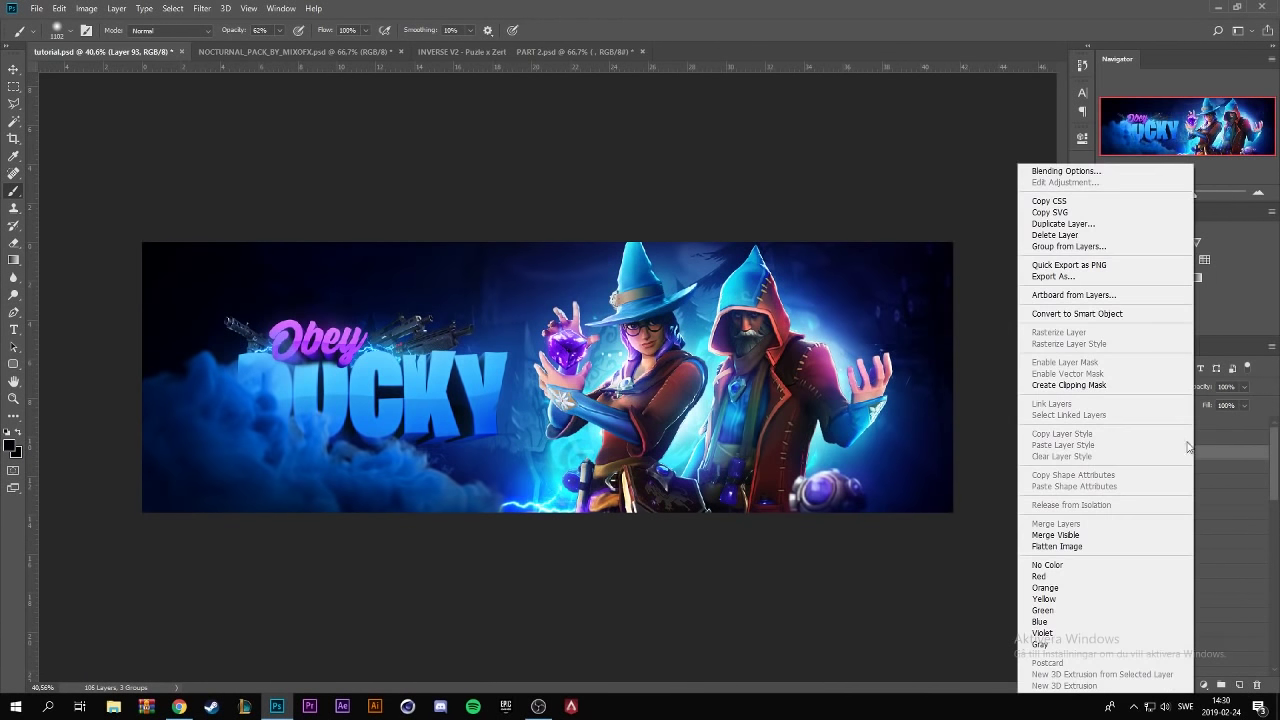
left_click(1069, 385)
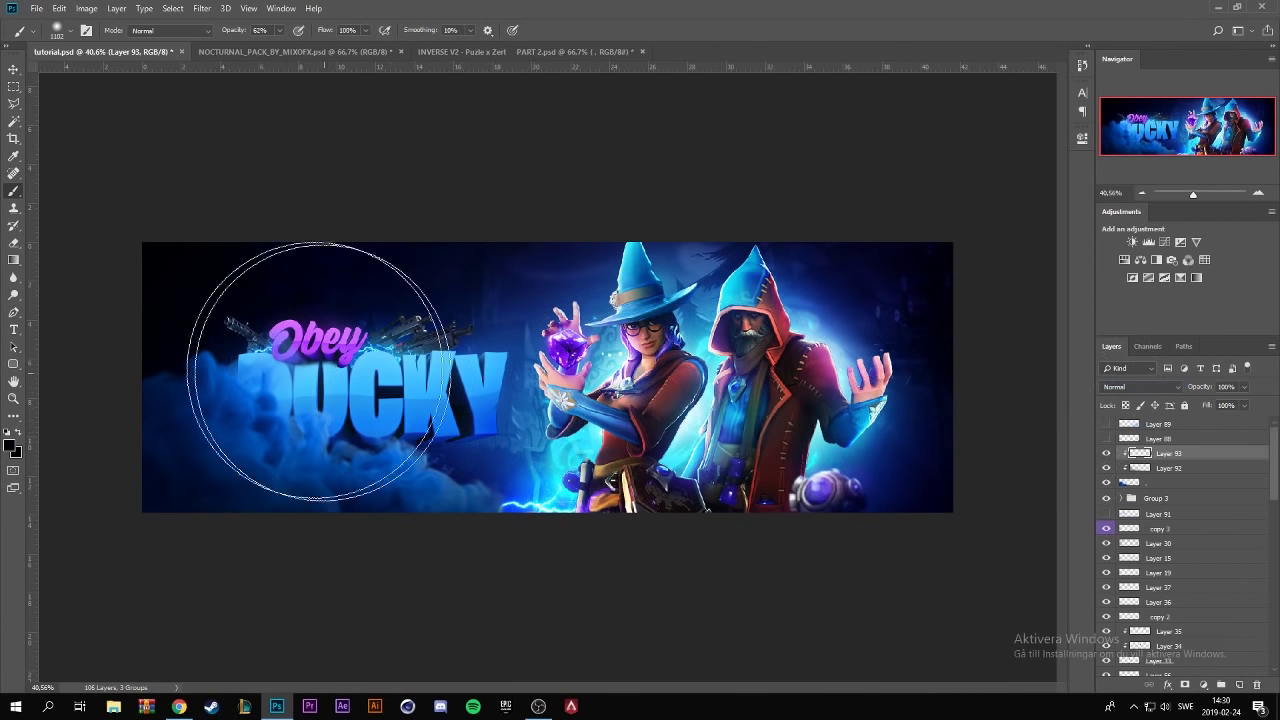
left_click(375, 373, "alt")
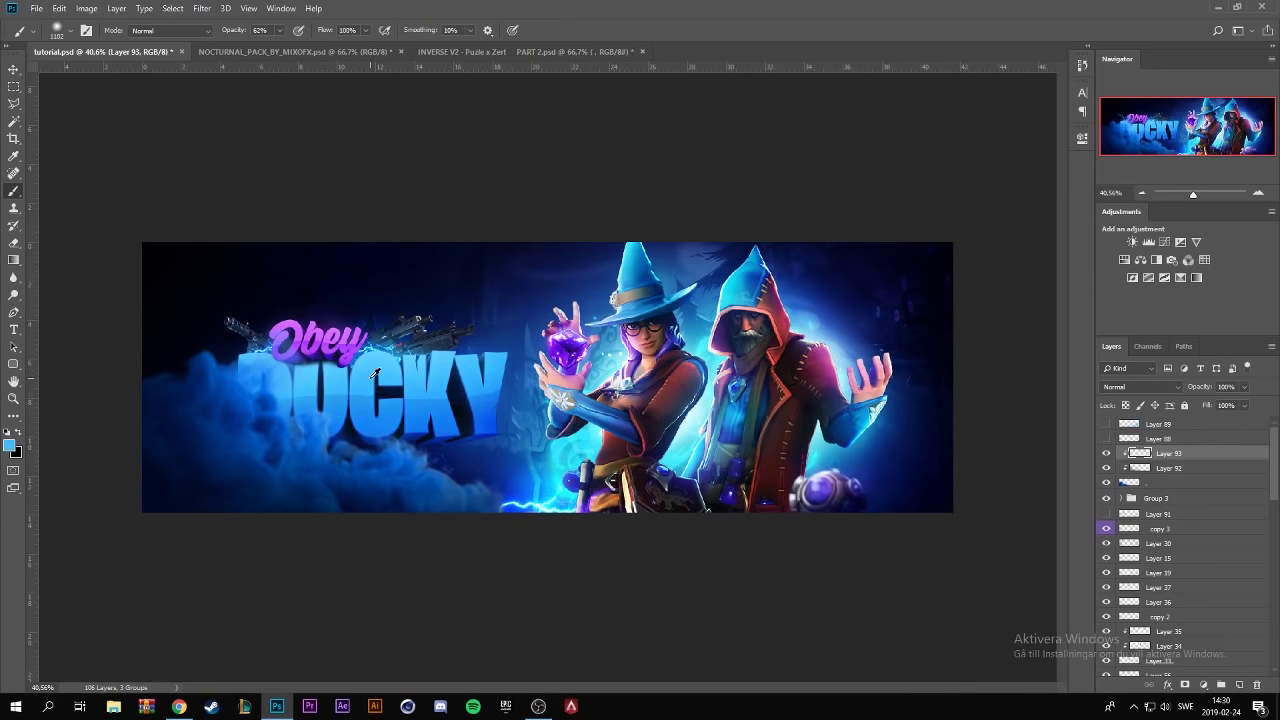
left_click(58, 30)
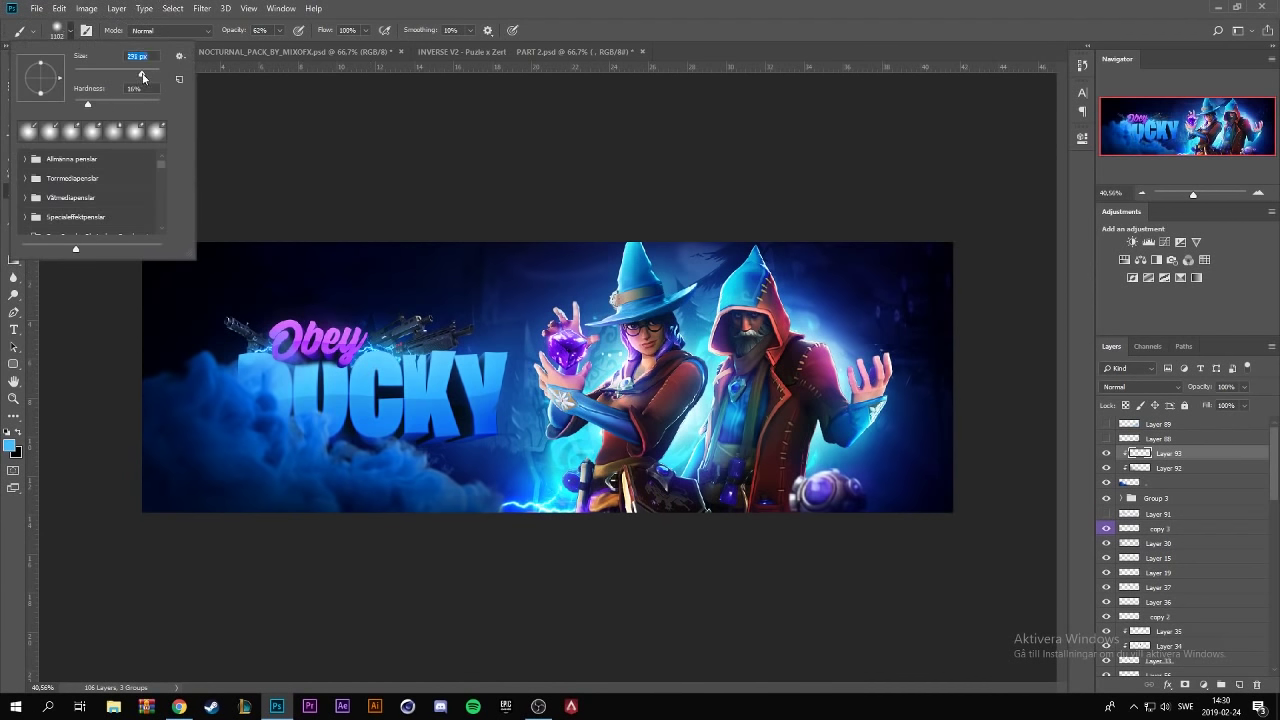
left_click_drag(146, 76, 150, 73)
key("Return")
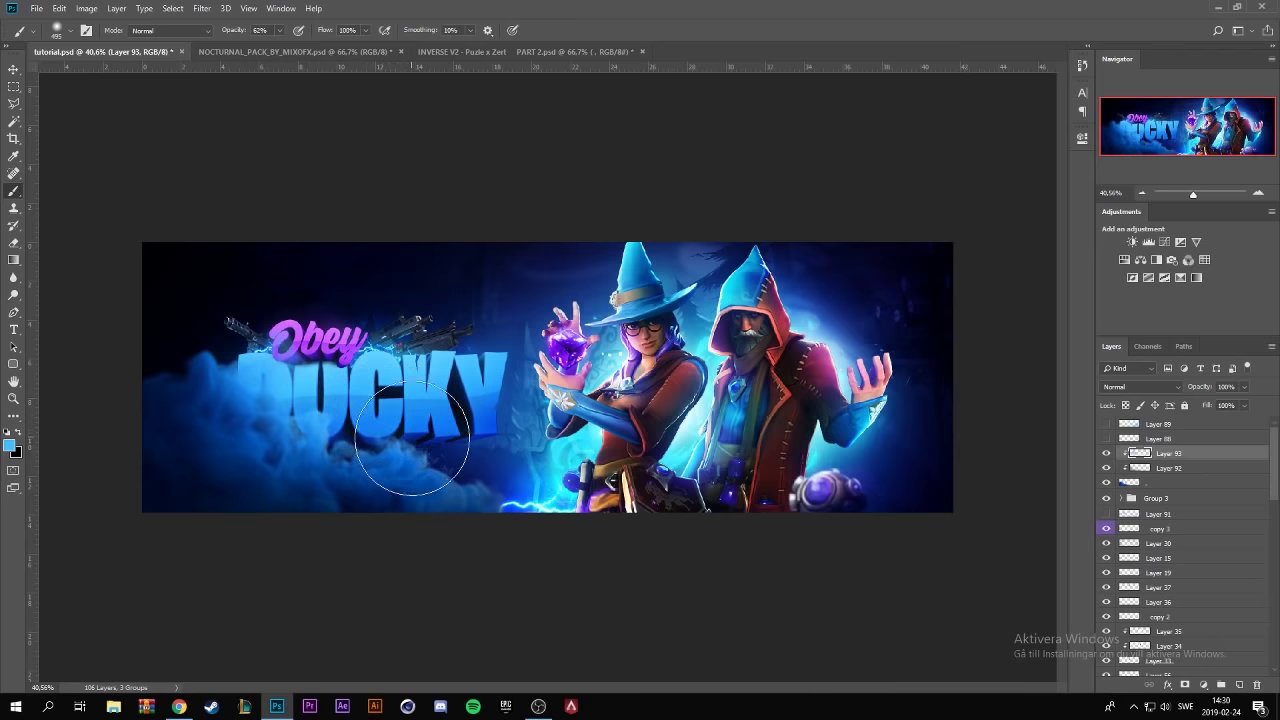
left_click_drag(408, 440, 348, 440)
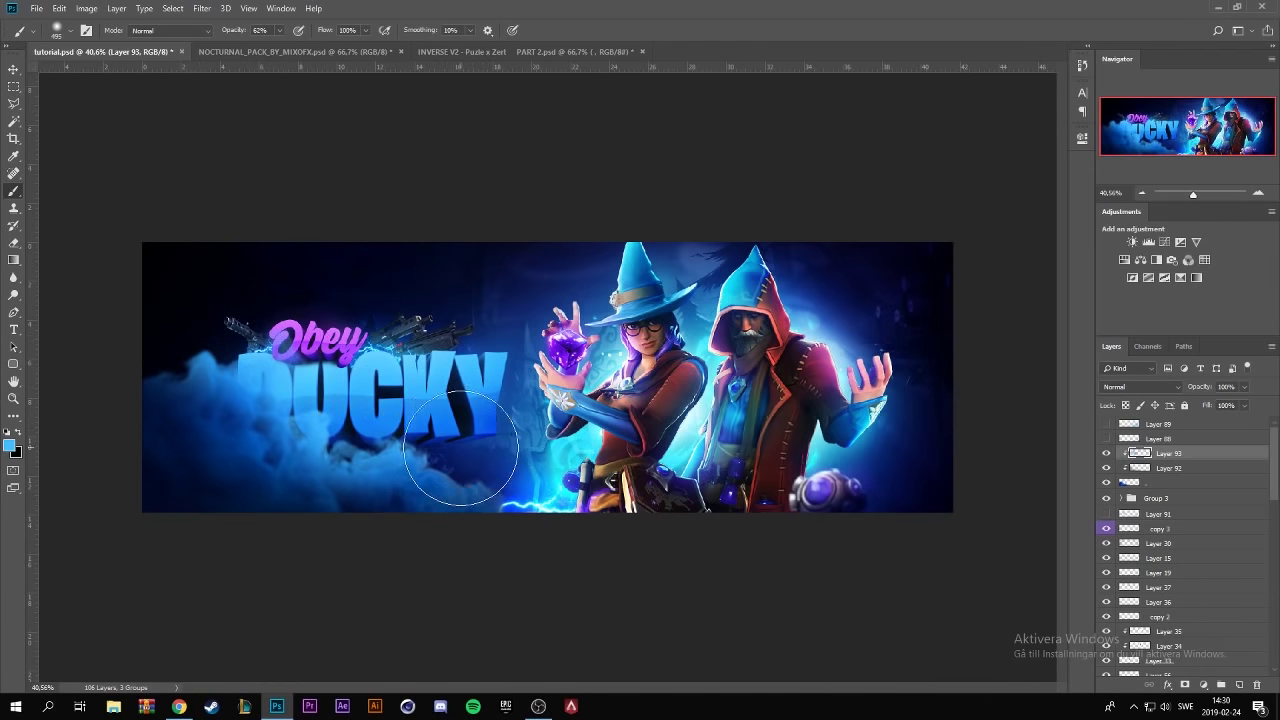
- Set the glow layer to Overlay blending at 47% opacity
left_click(1140, 387)
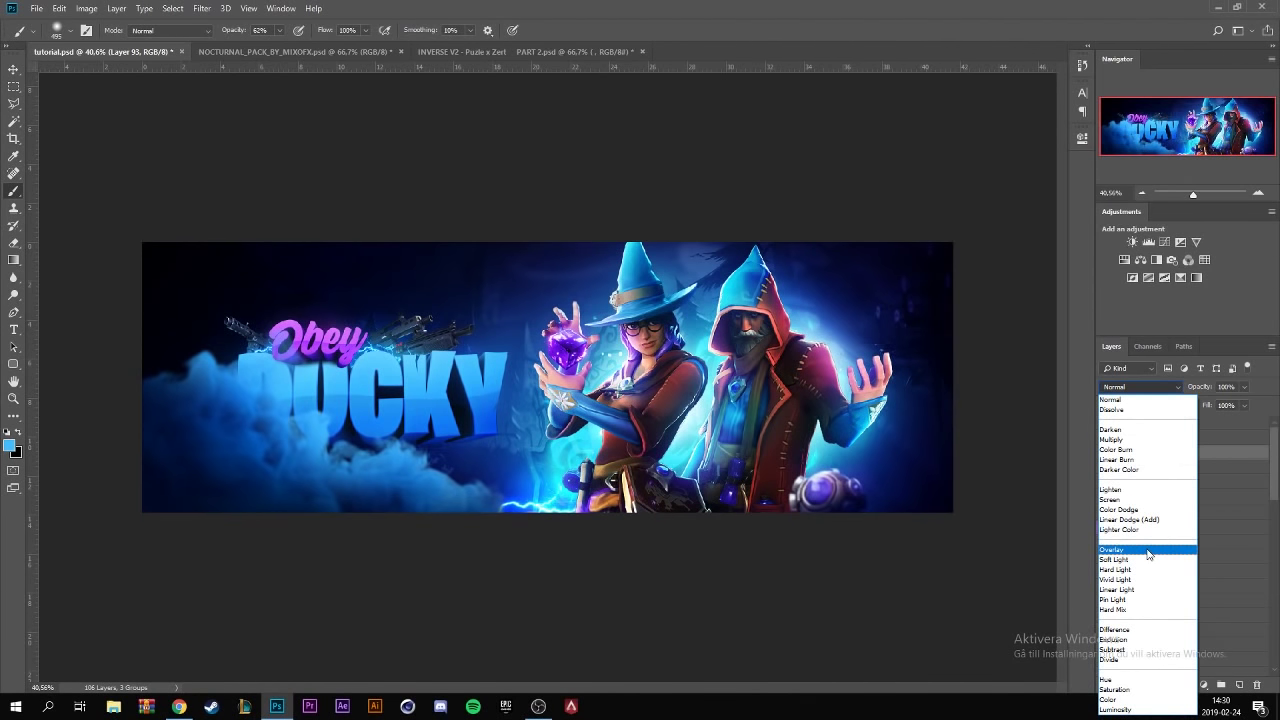
left_click(1148, 550)
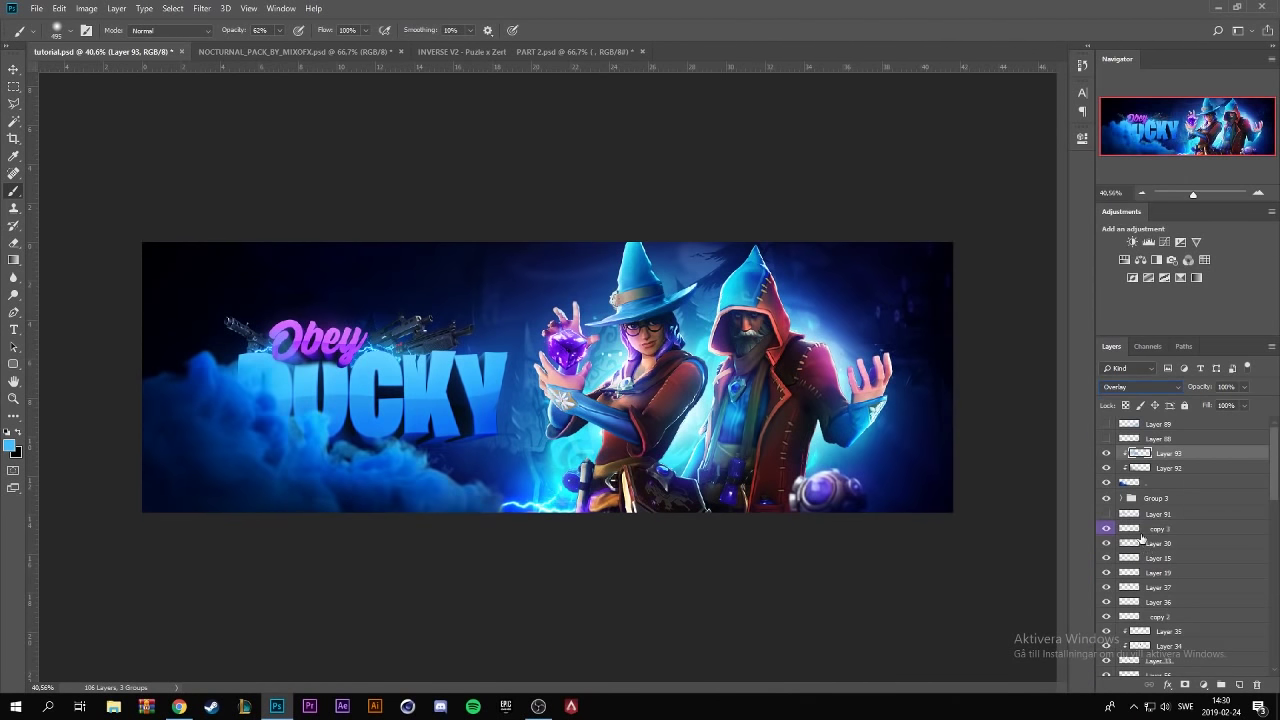
left_click(1137, 387)
left_click(1244, 387)
left_click_drag(1247, 403, 1184, 403)
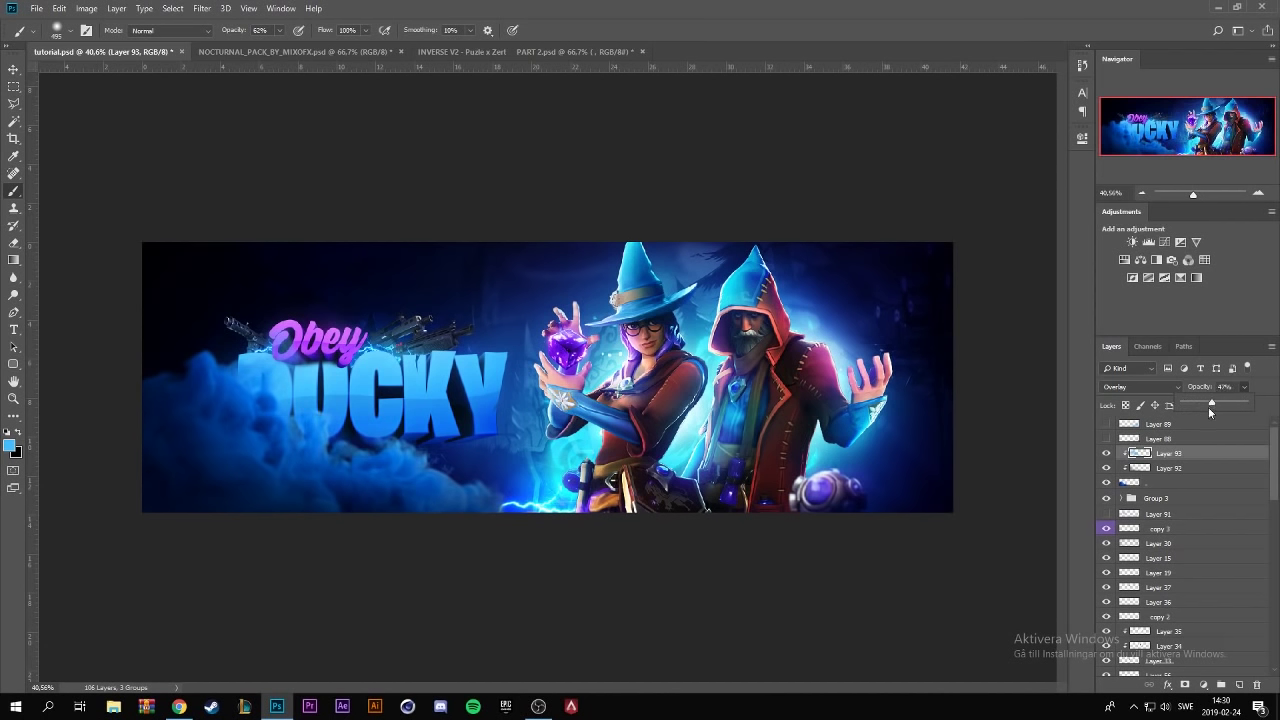
left_click(1190, 483)
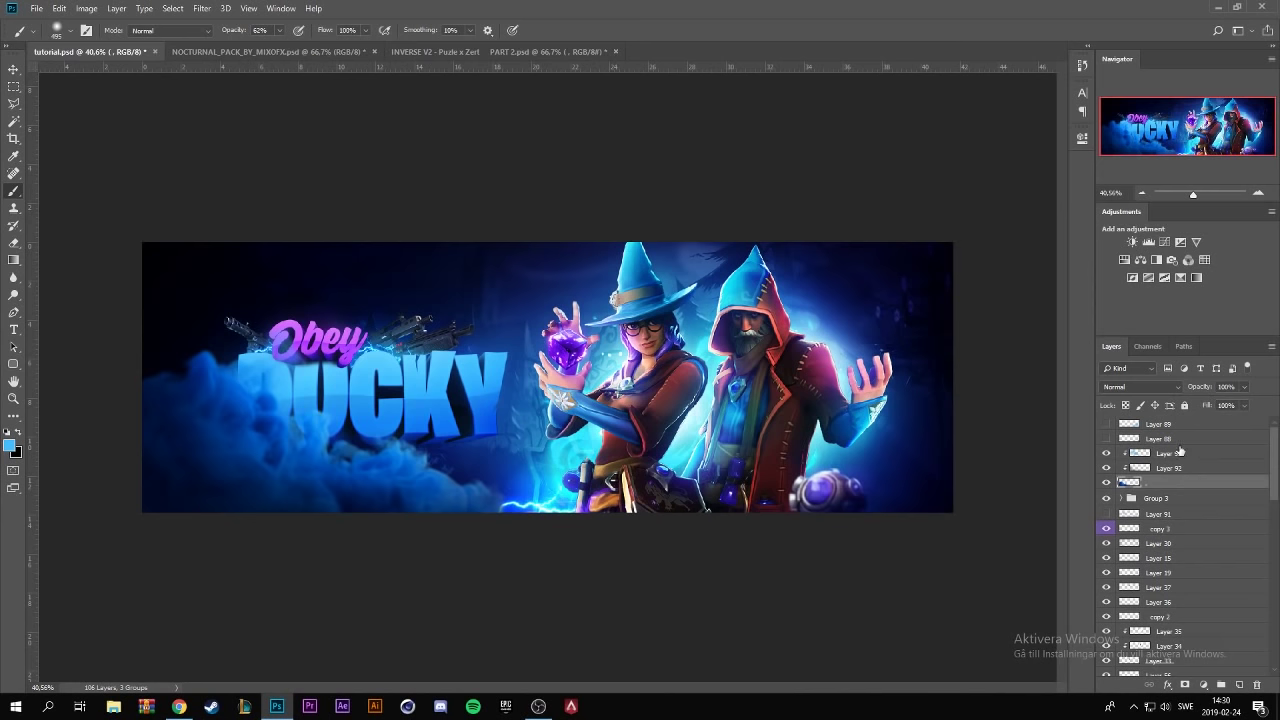
- Flip the smoke layers horizontally, then move and rotate them under the wizards at lower right
left_click(1180, 453, "shift")
key("ctrl+t")
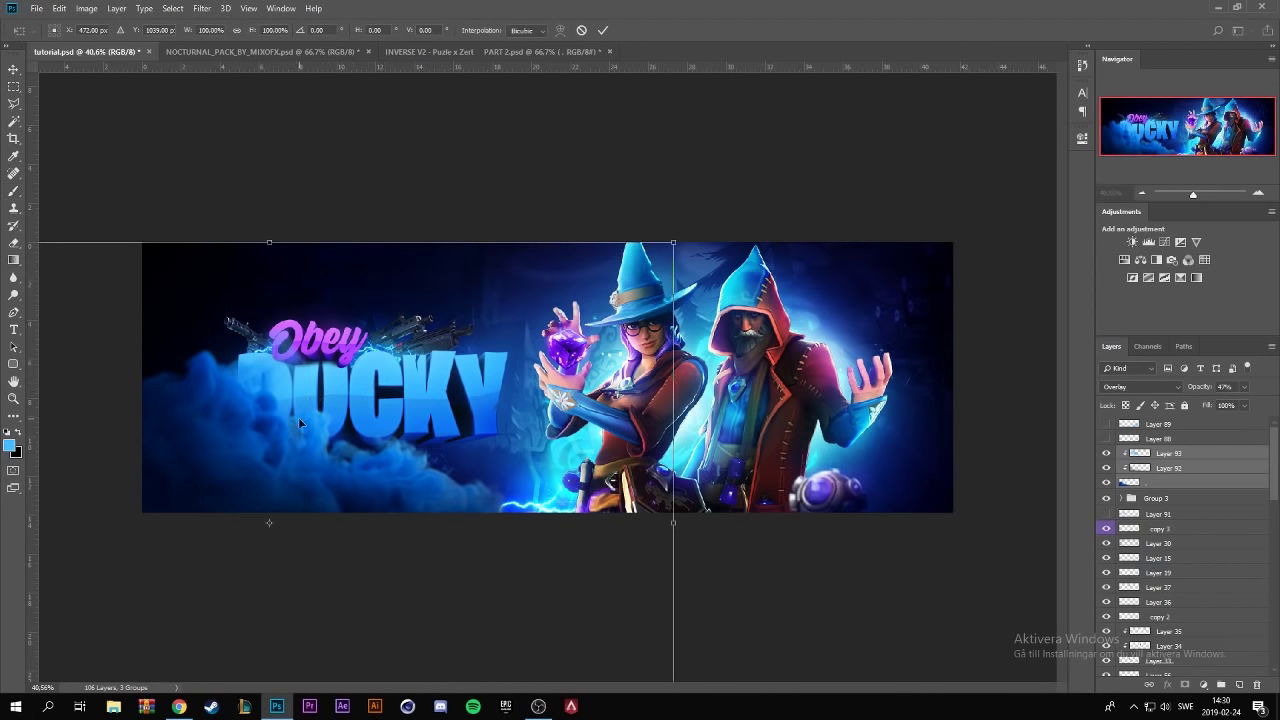
right_click(393, 430)
left_click(445, 590)
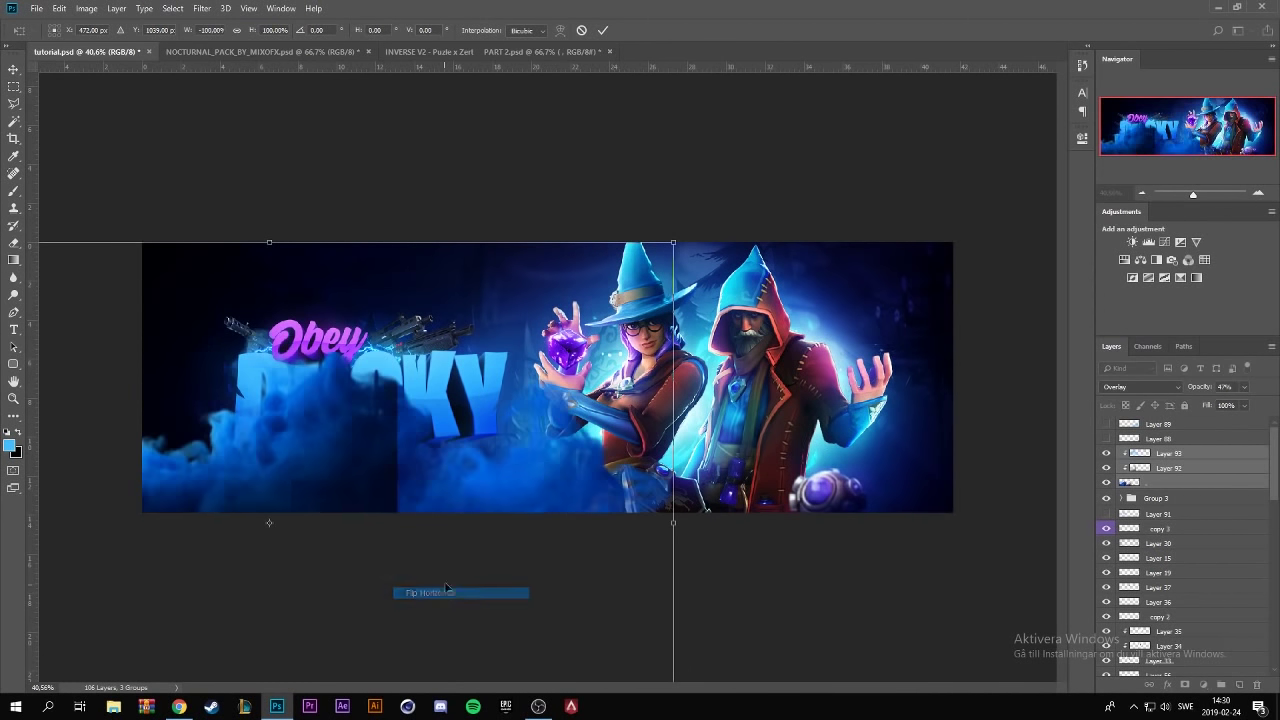
mouse_move(369, 485)
left_mouse_down()
mouse_move(355, 455)
mouse_move(486, 457)
mouse_move(926, 519)
mouse_move(948, 510)
left_mouse_up()
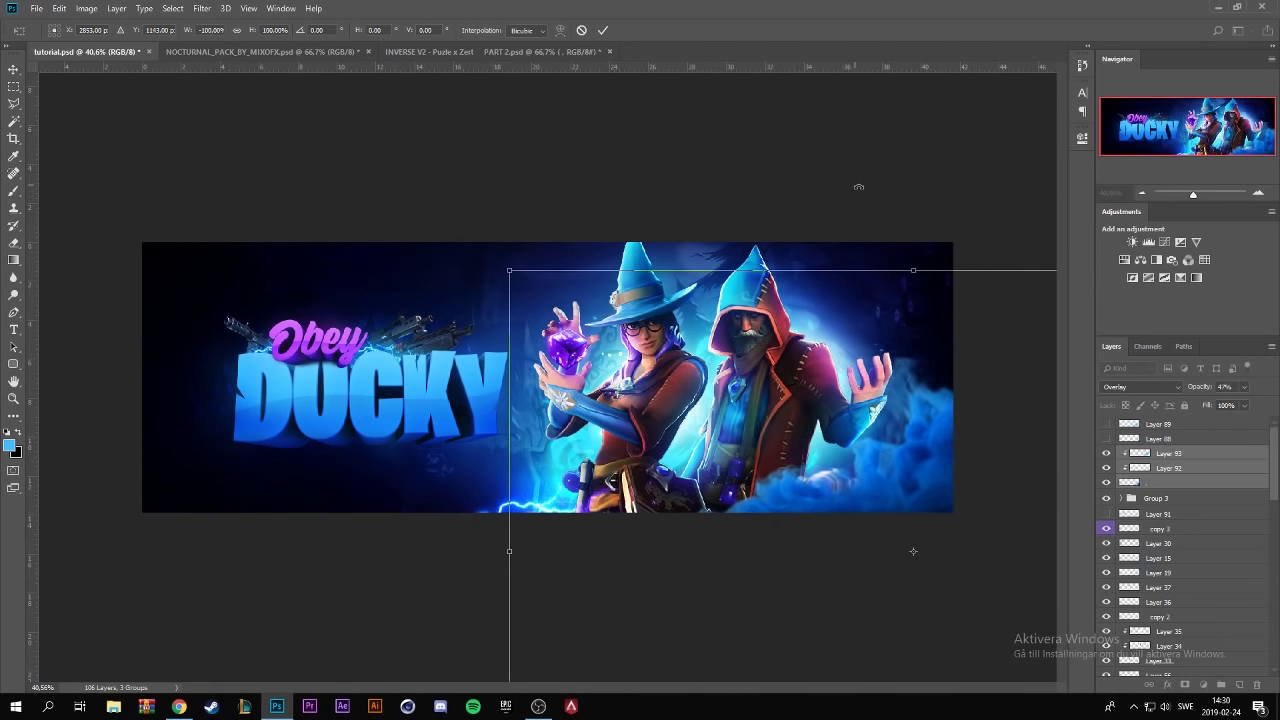
left_click_drag(913, 551, 905, 185)
left_click(603, 30)
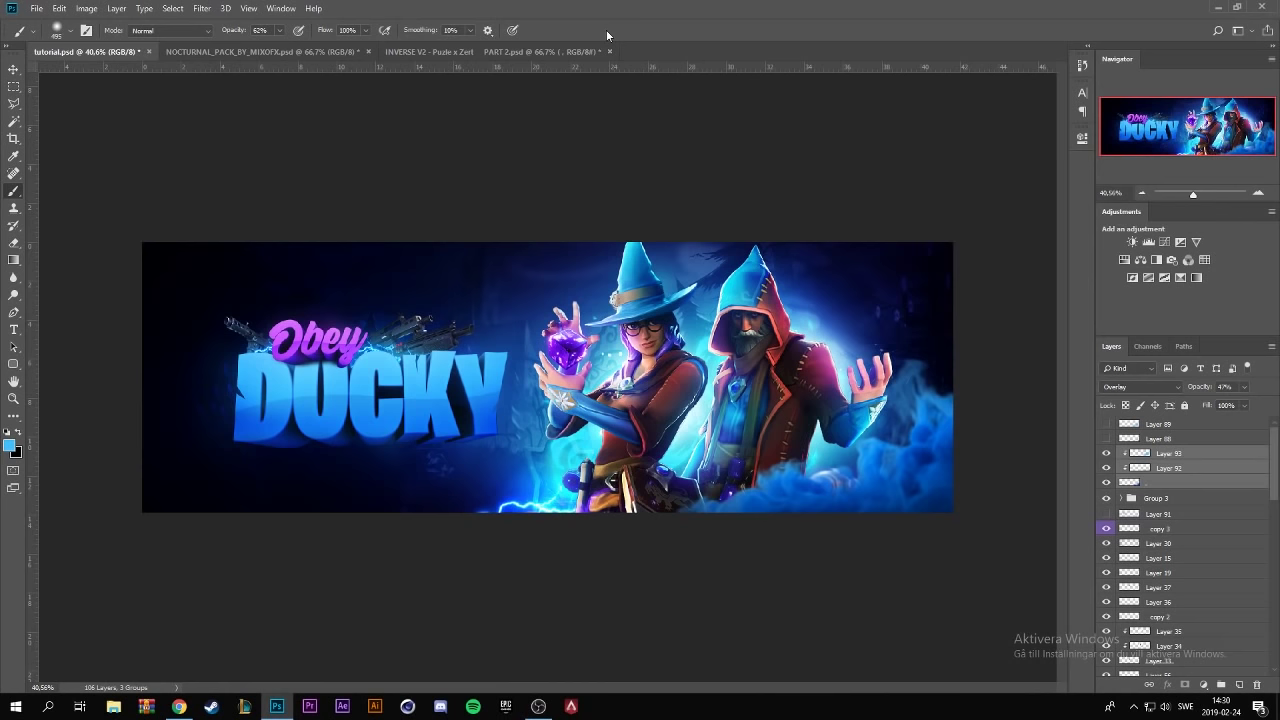
- Apply a 6.4-pixel Gaussian Blur to the smoke layer
left_click(1133, 484)
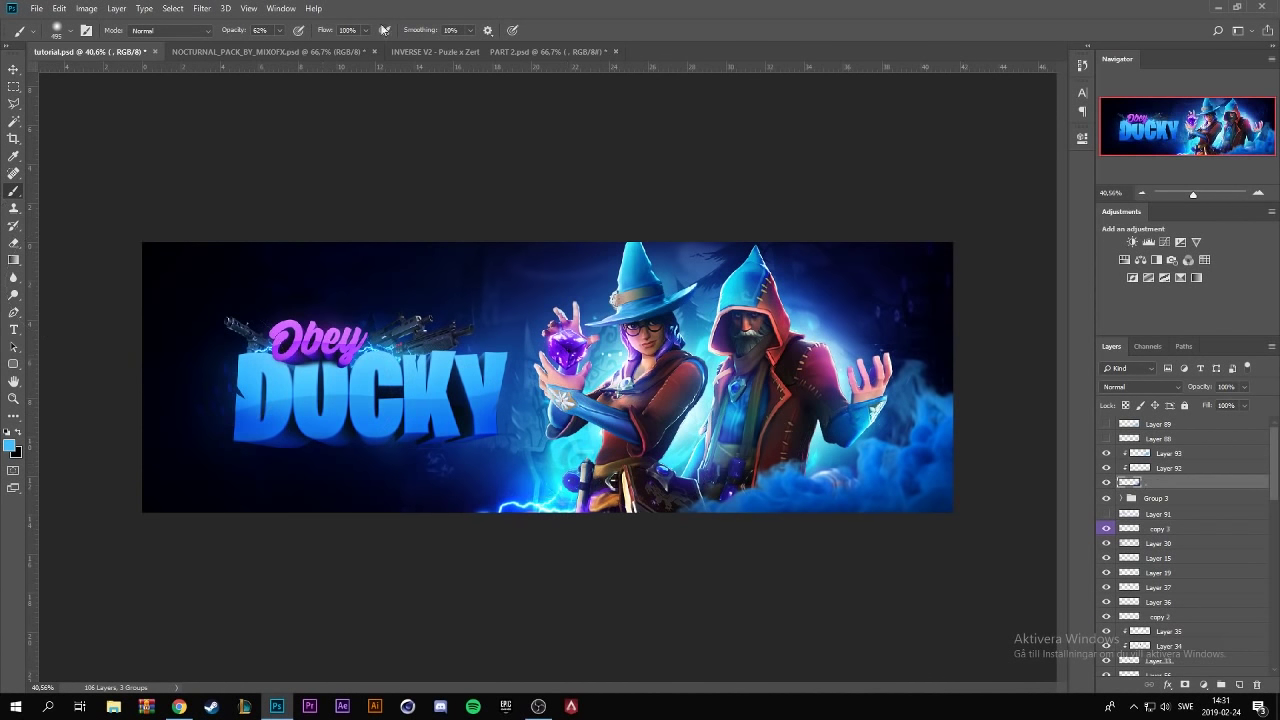
left_click(203, 9)
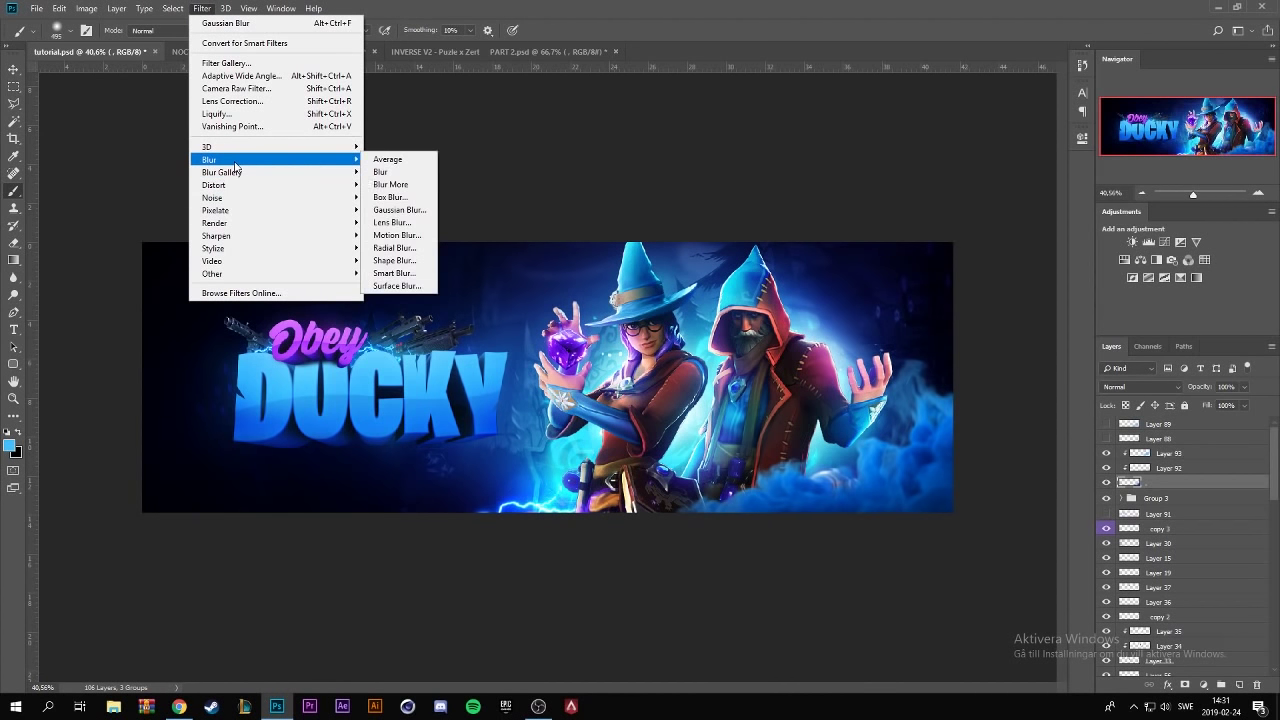
left_click(418, 209)
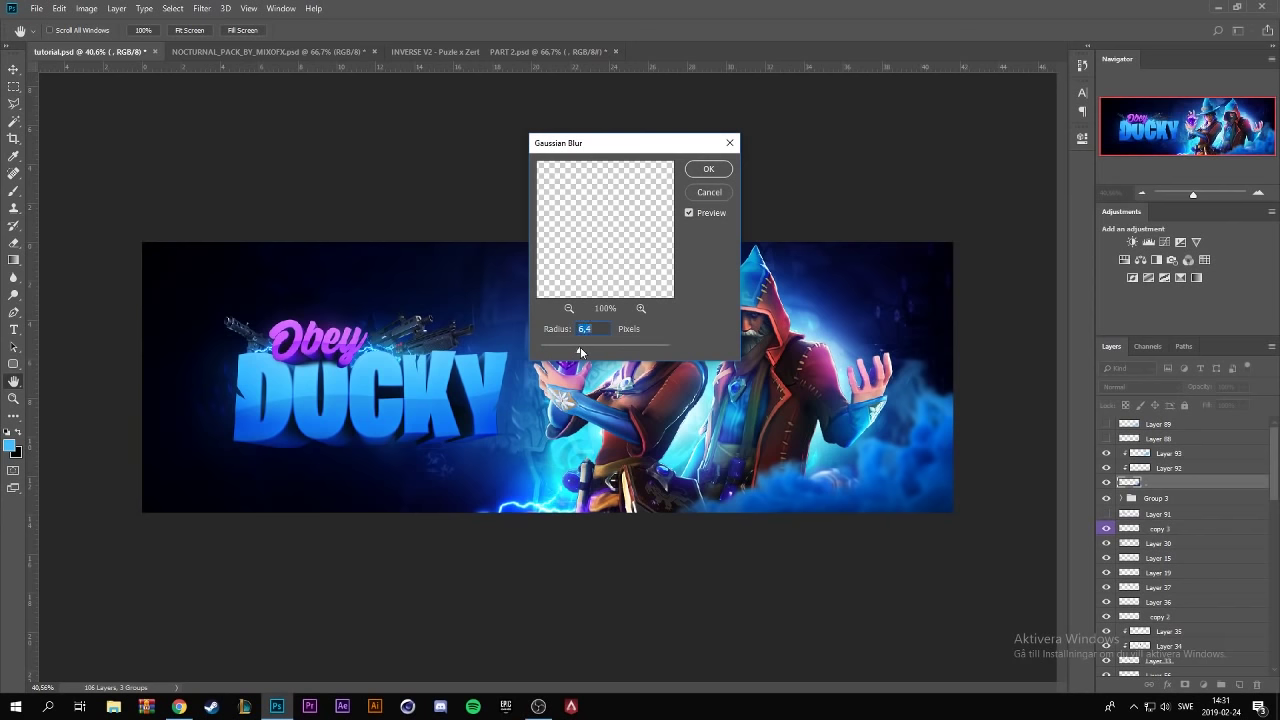
left_click(708, 169)
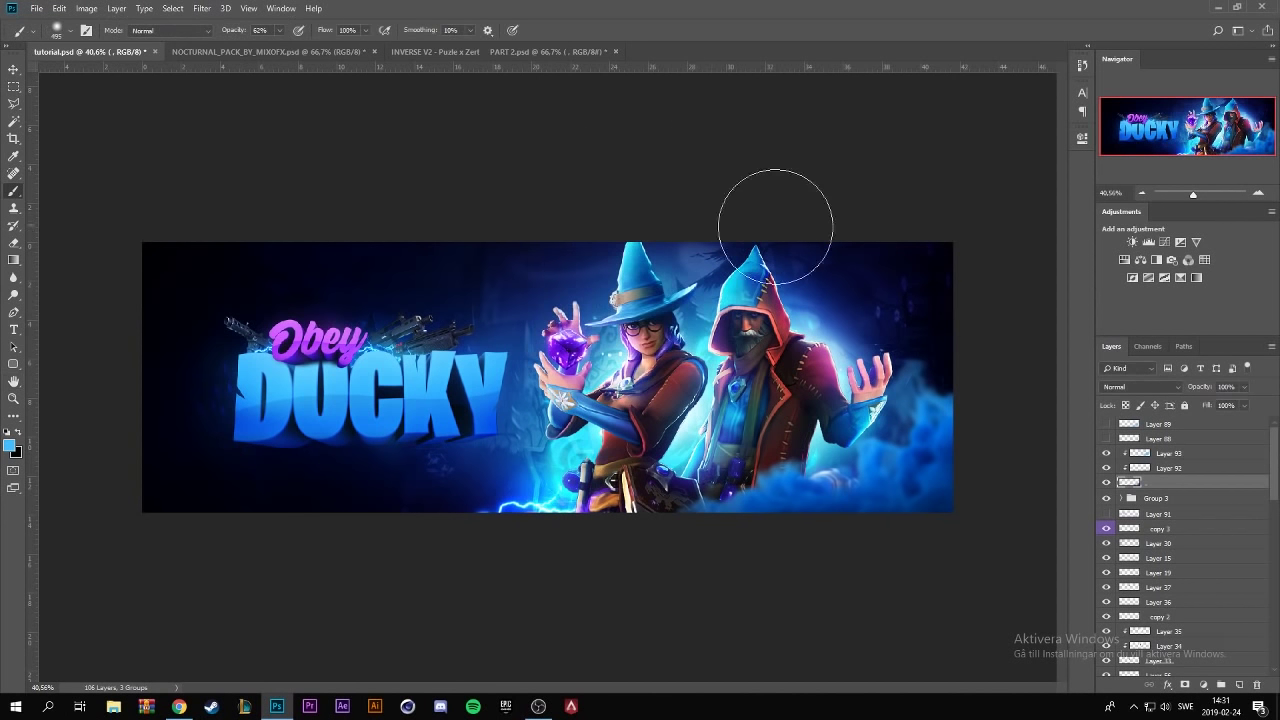
- Nudge the blurred smoke toward the lower right and bring up the NOCTURNAL_PACK_BY_MIXOFX document
key("v")
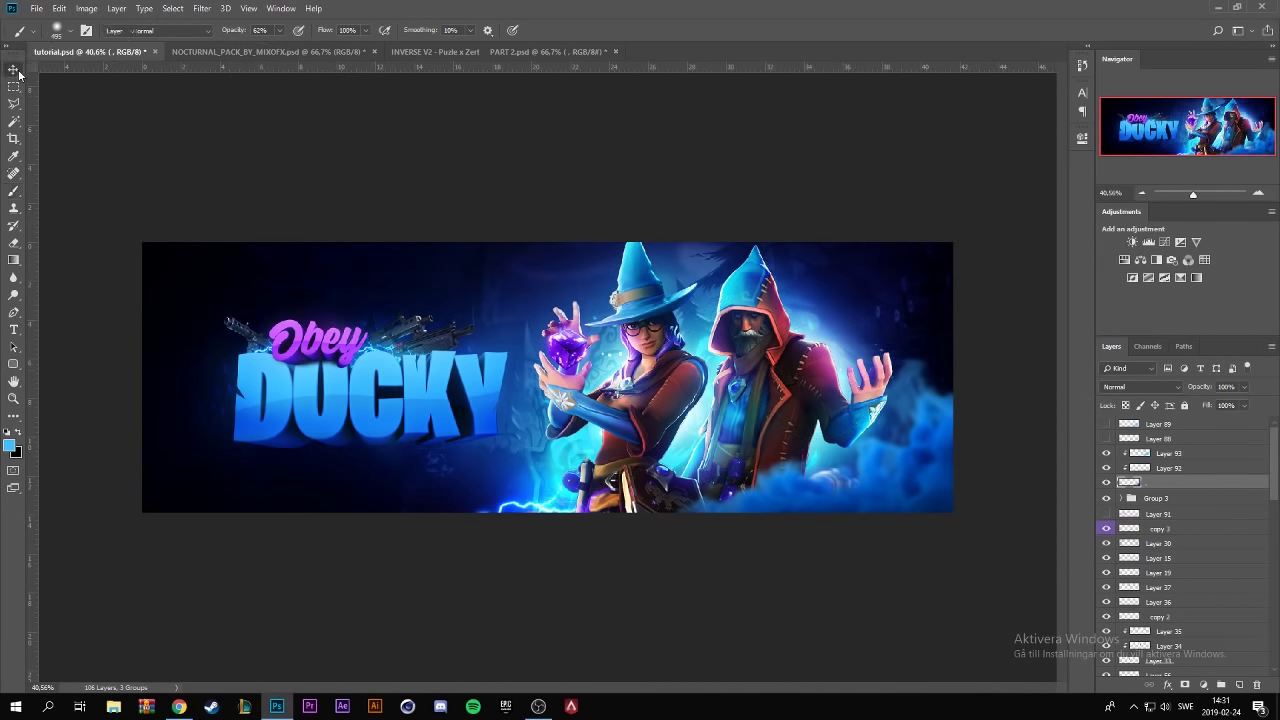
left_click_drag(881, 480, 907, 505)
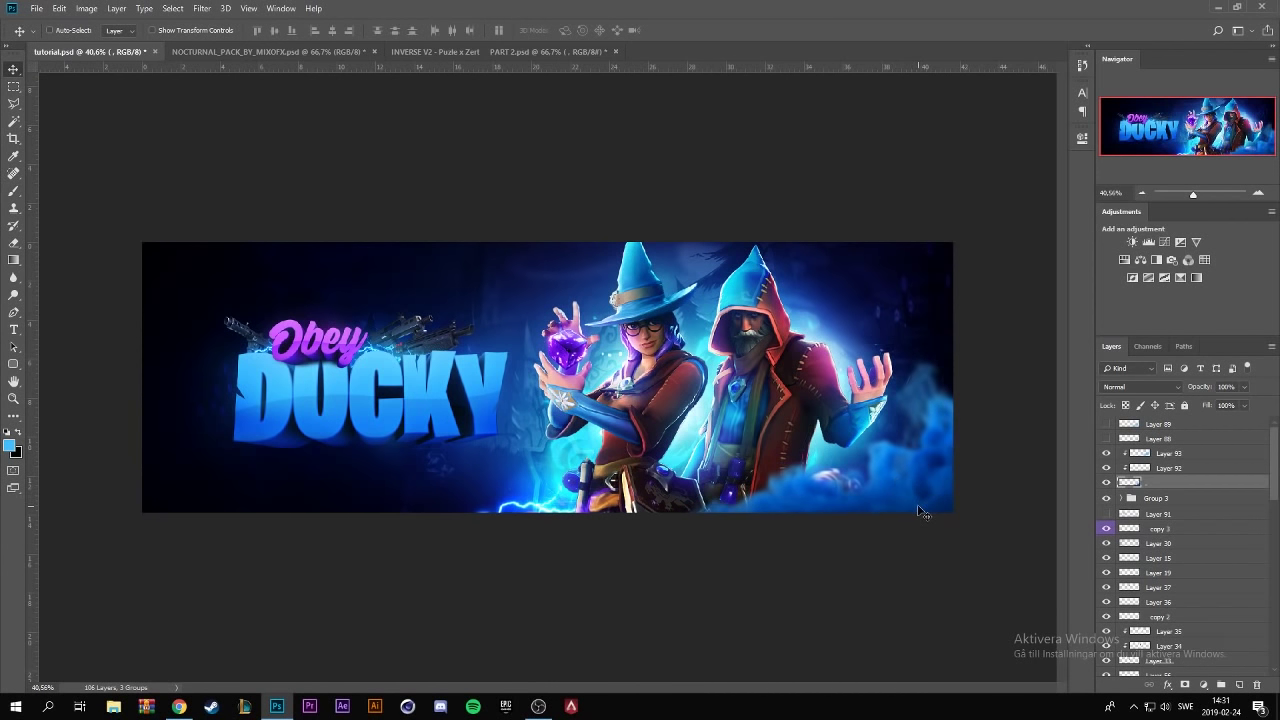
key("b")
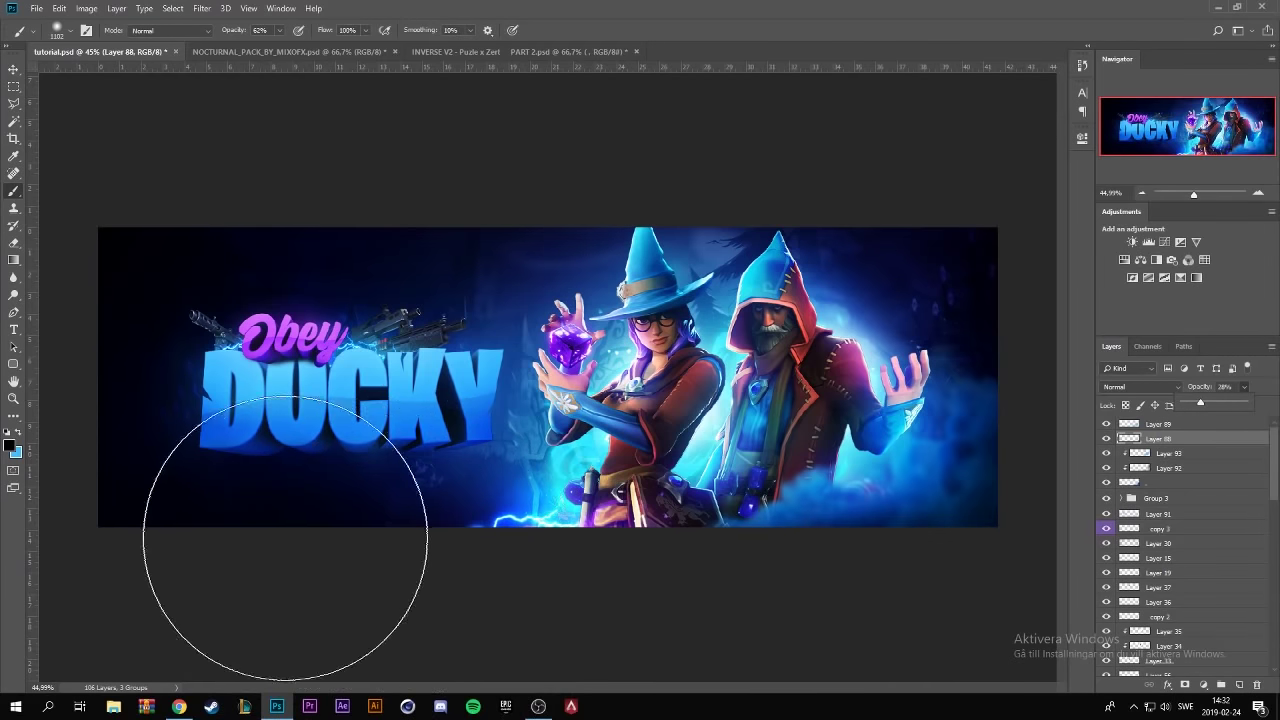
left_click(14, 69)
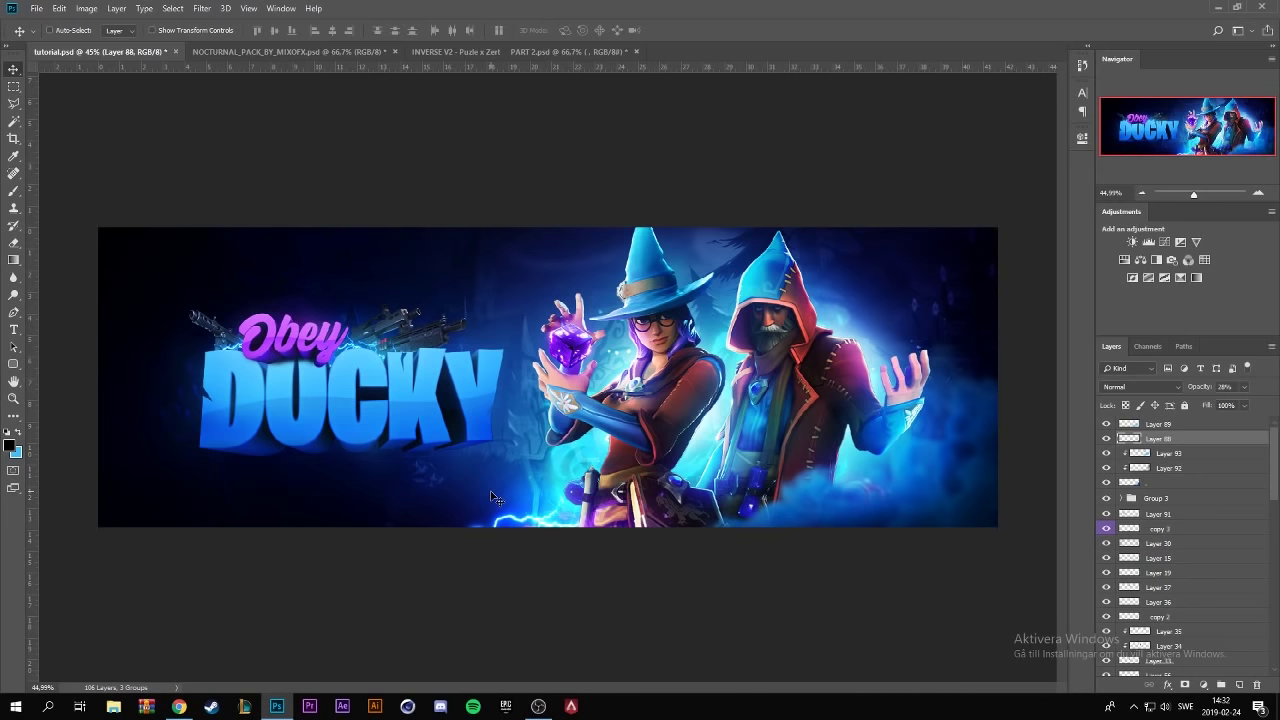
left_click(272, 51)
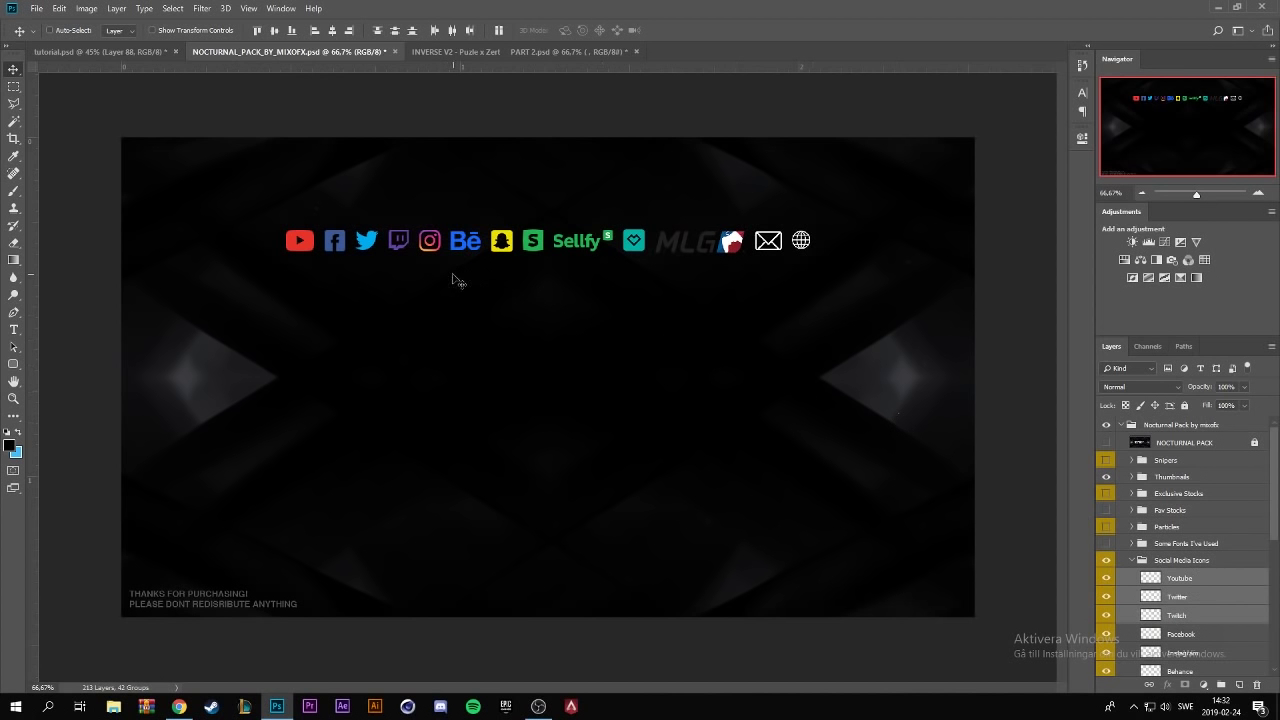
- Bring the three social icons into the banner, hide Twitter and Twitch, and move YouTube under DUCKY
mouse_move(403, 269)
left_mouse_down()
mouse_move(568, 337)
mouse_move(392, 570)
left_mouse_up()
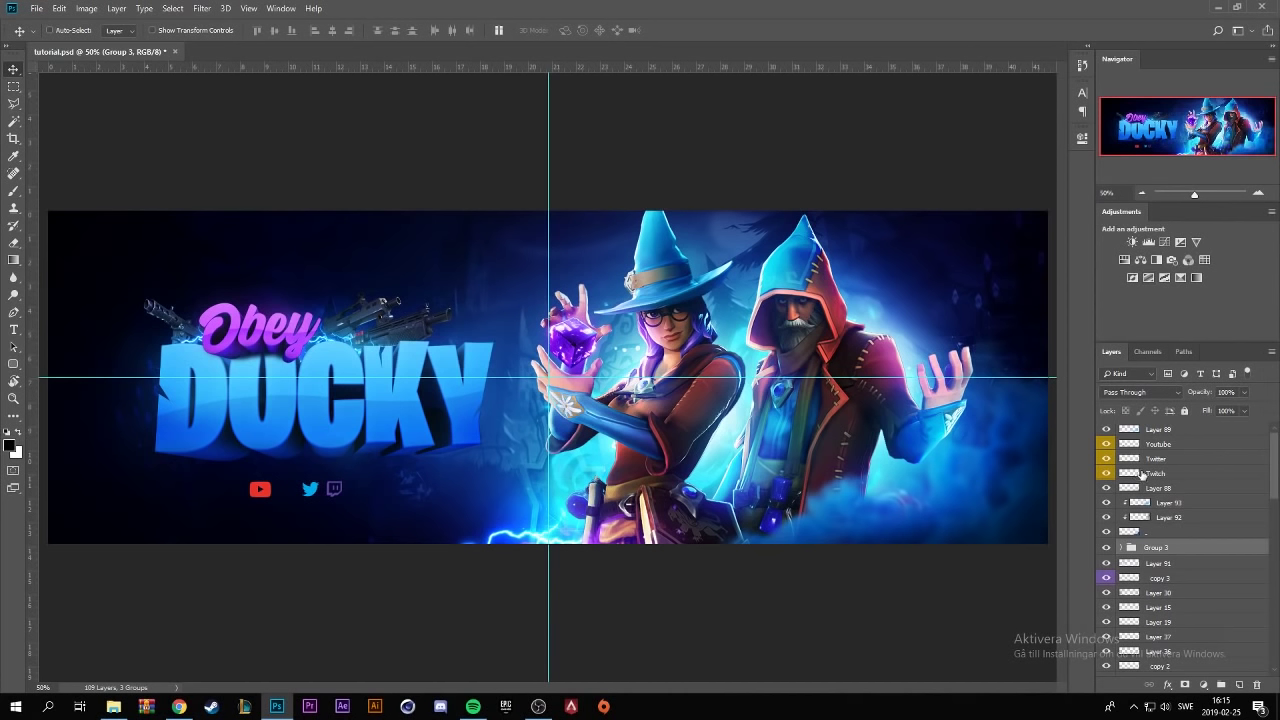
left_click(1106, 473)
left_click(1168, 444)
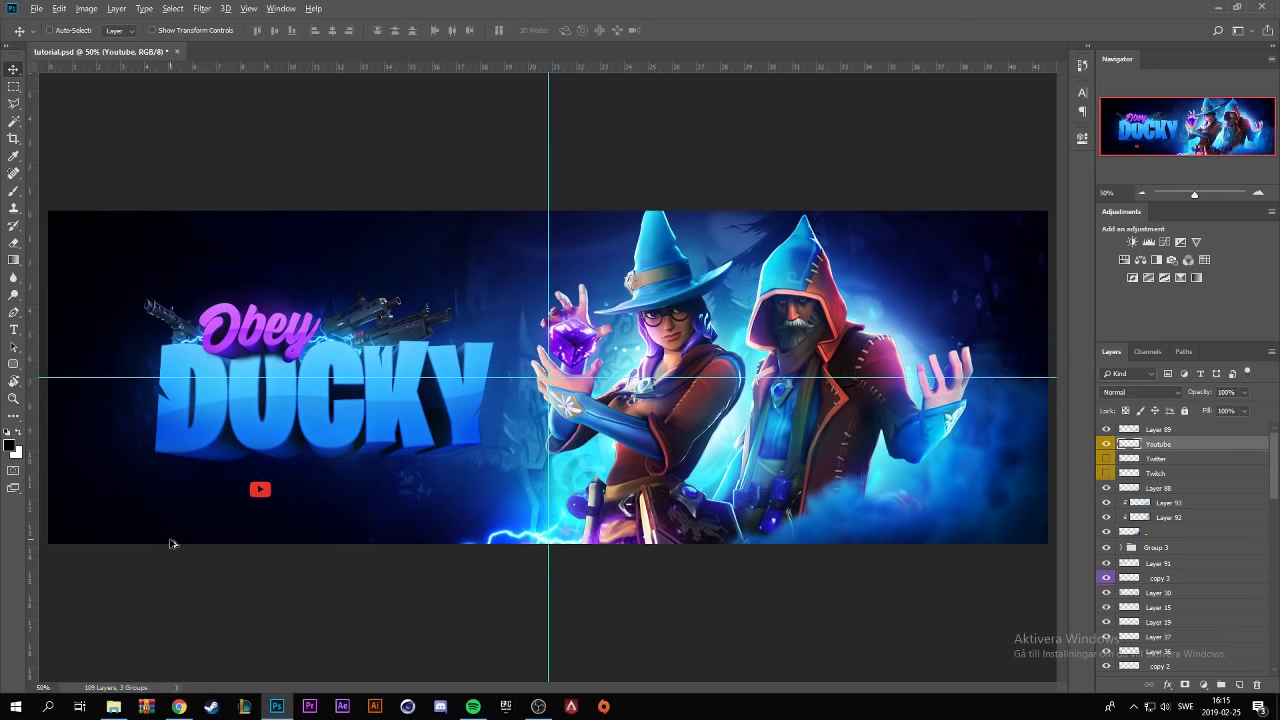
left_click_drag(170, 543, 206, 480)
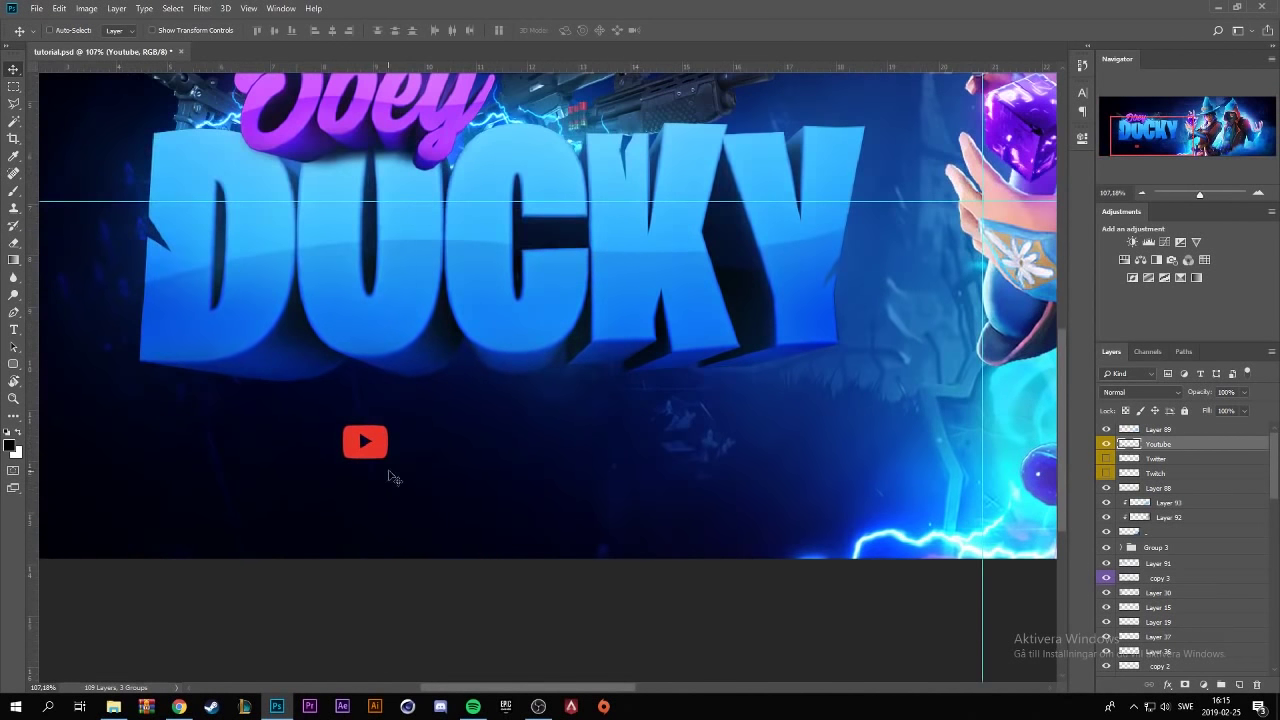
left_click_drag(389, 471, 290, 467)
scroll(260, 424, "up", 1)
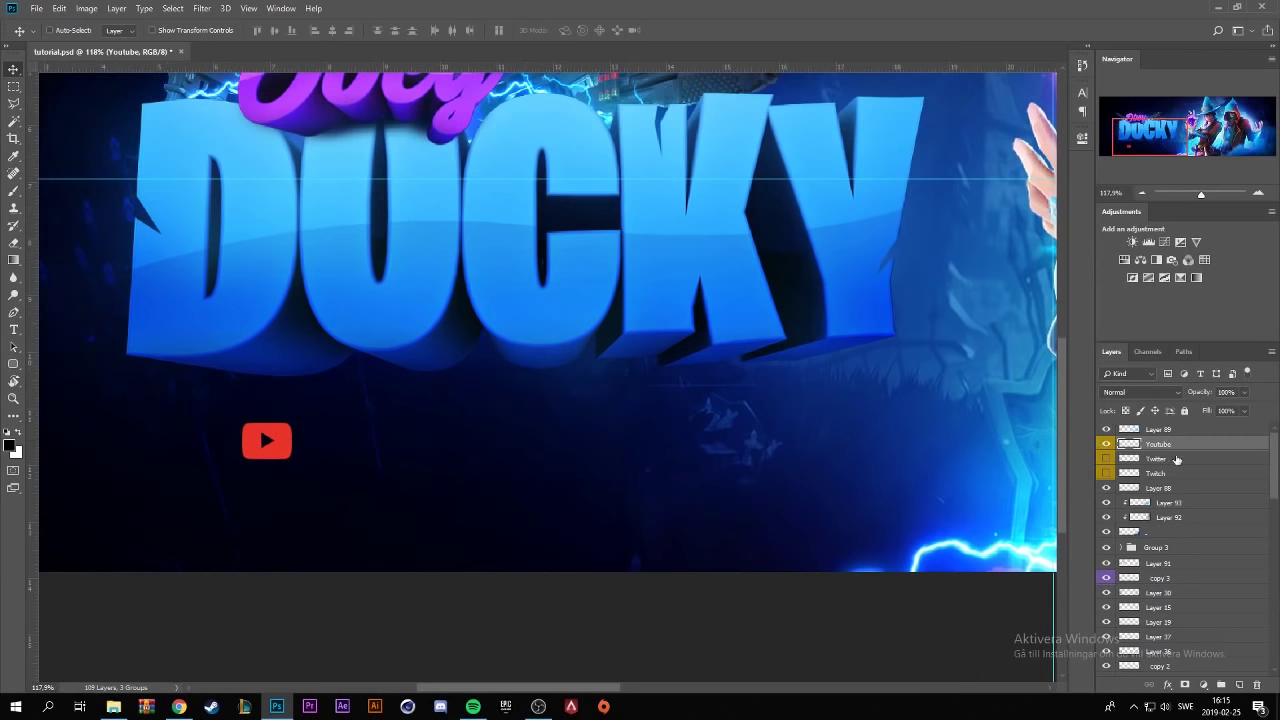
- Give the YouTube icon a #b82fee Color Overlay sampled from Obey, then rasterize its layer style
double_click(1203, 448)
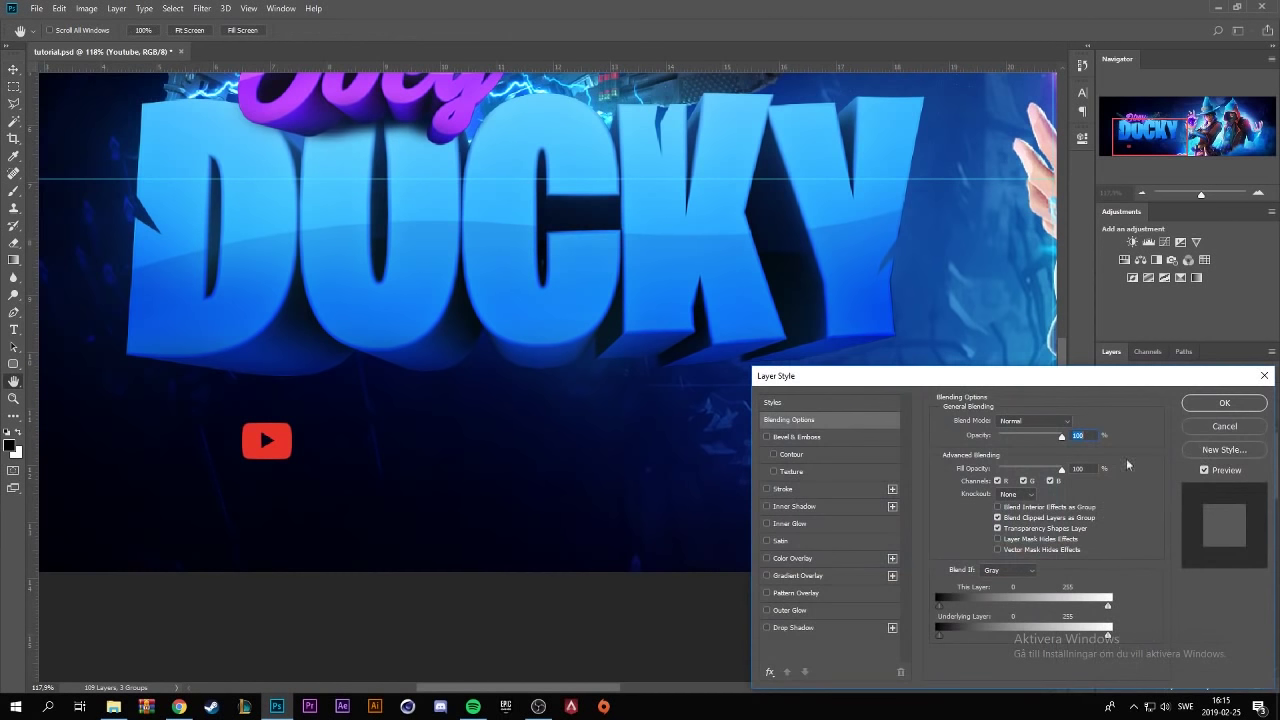
left_click_drag(900, 380, 824, 257)
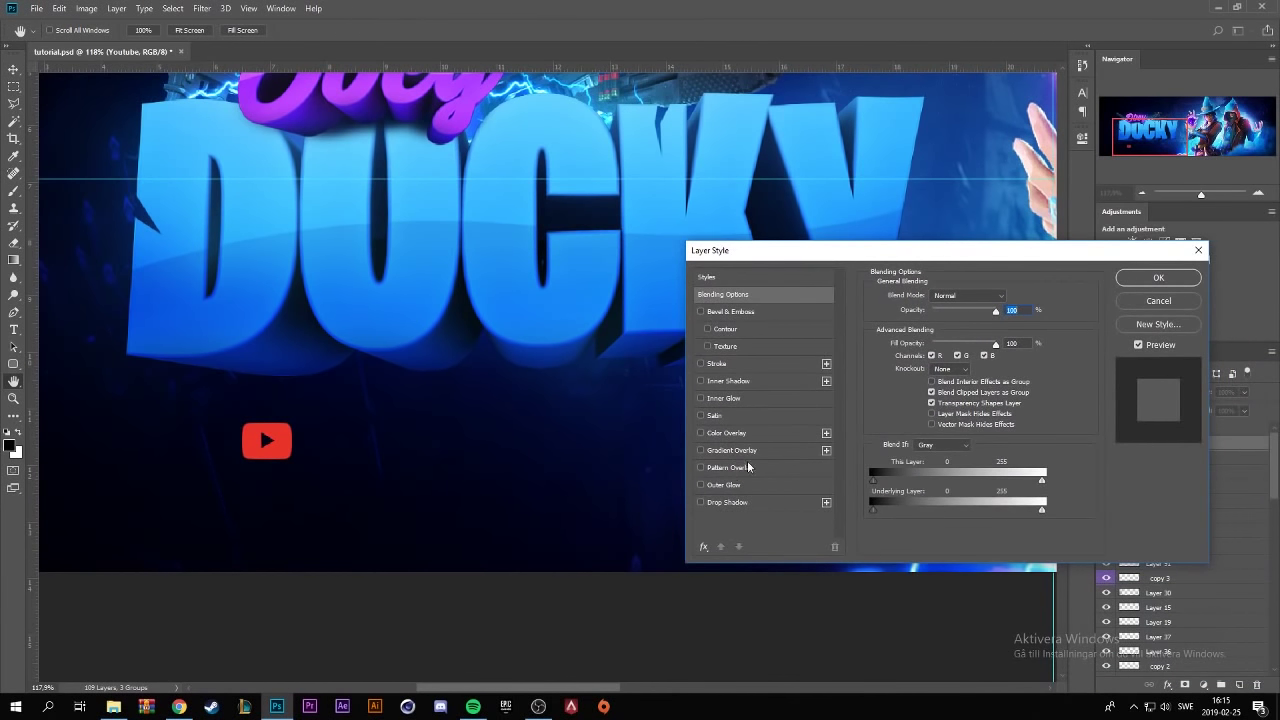
left_click(742, 432)
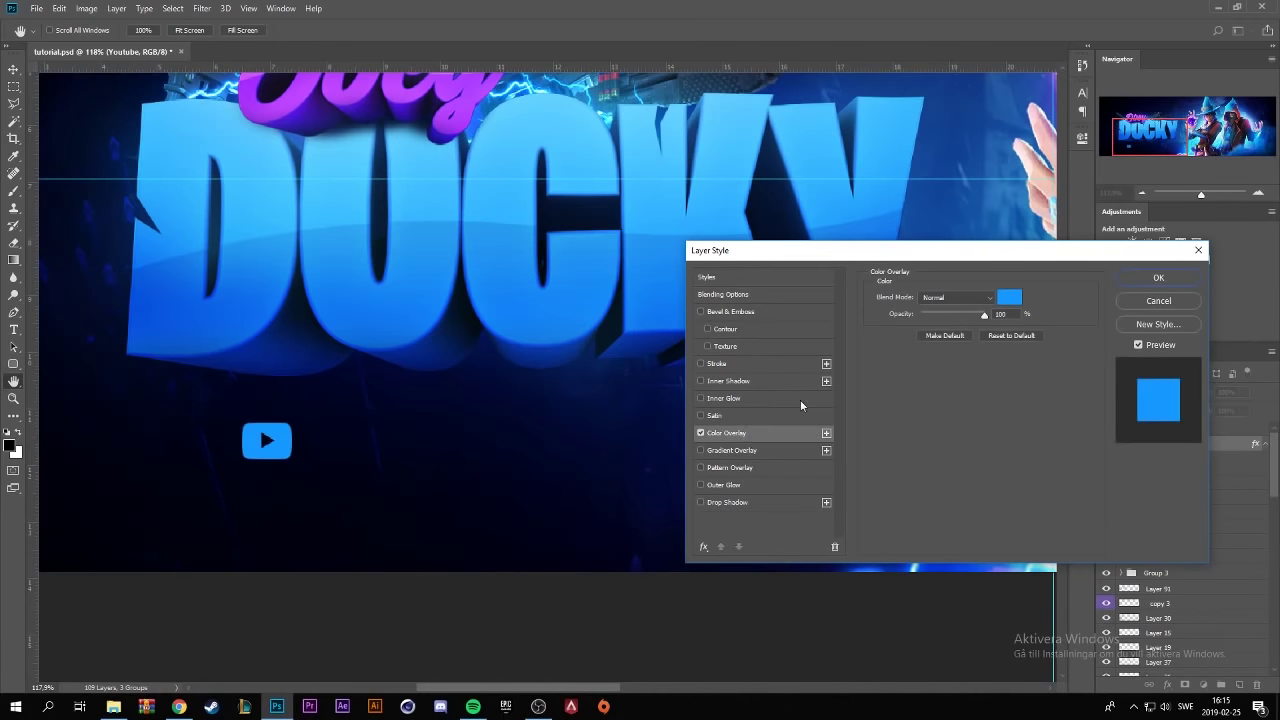
left_click(1009, 297)
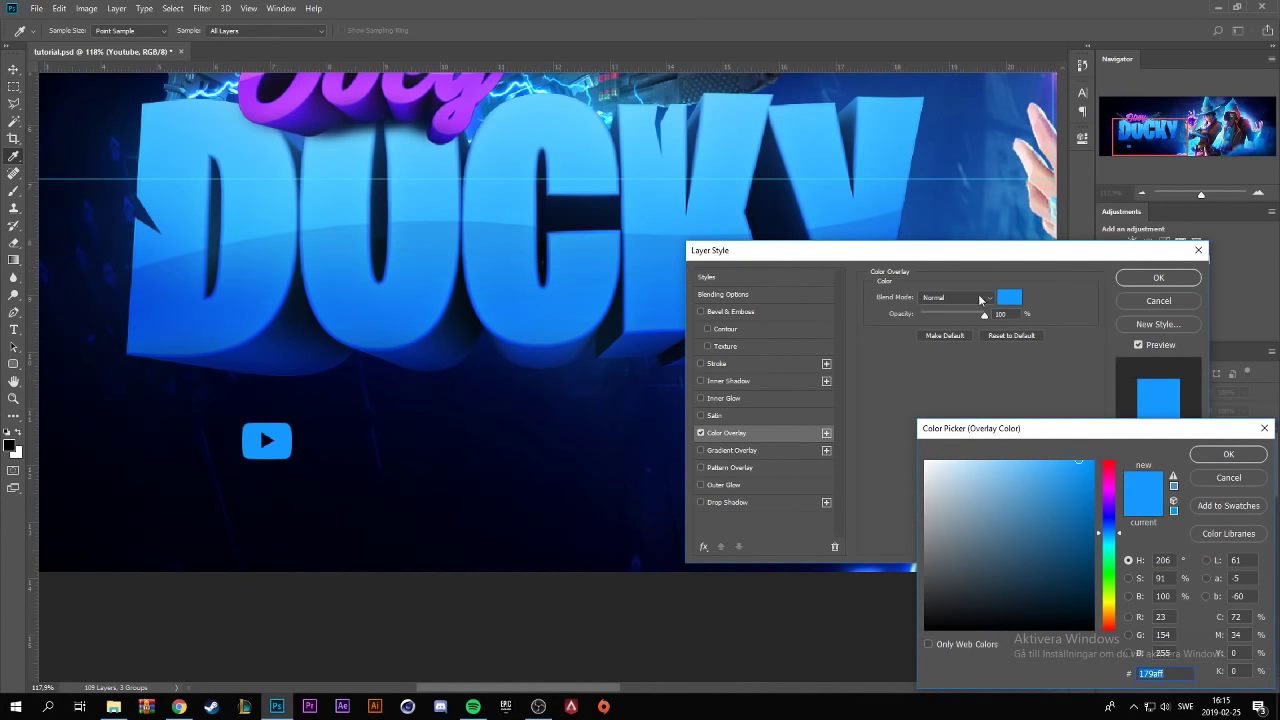
left_click(1228, 478)
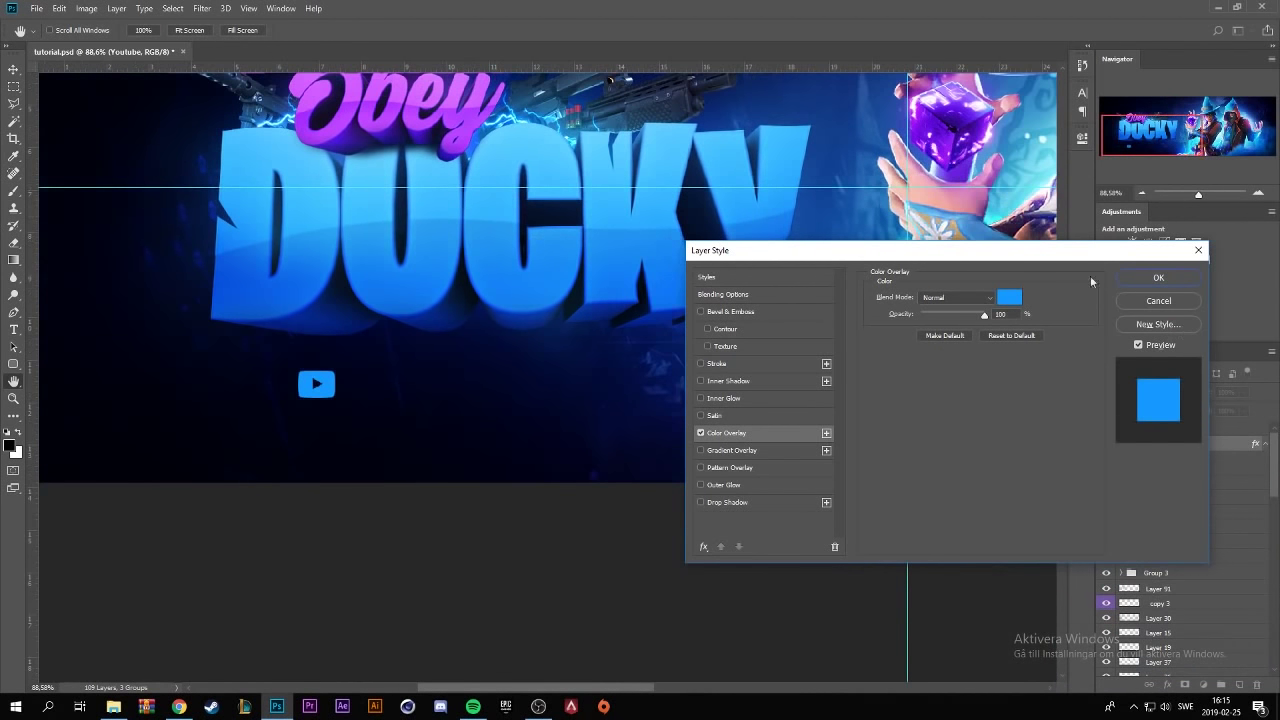
left_click(1009, 298)
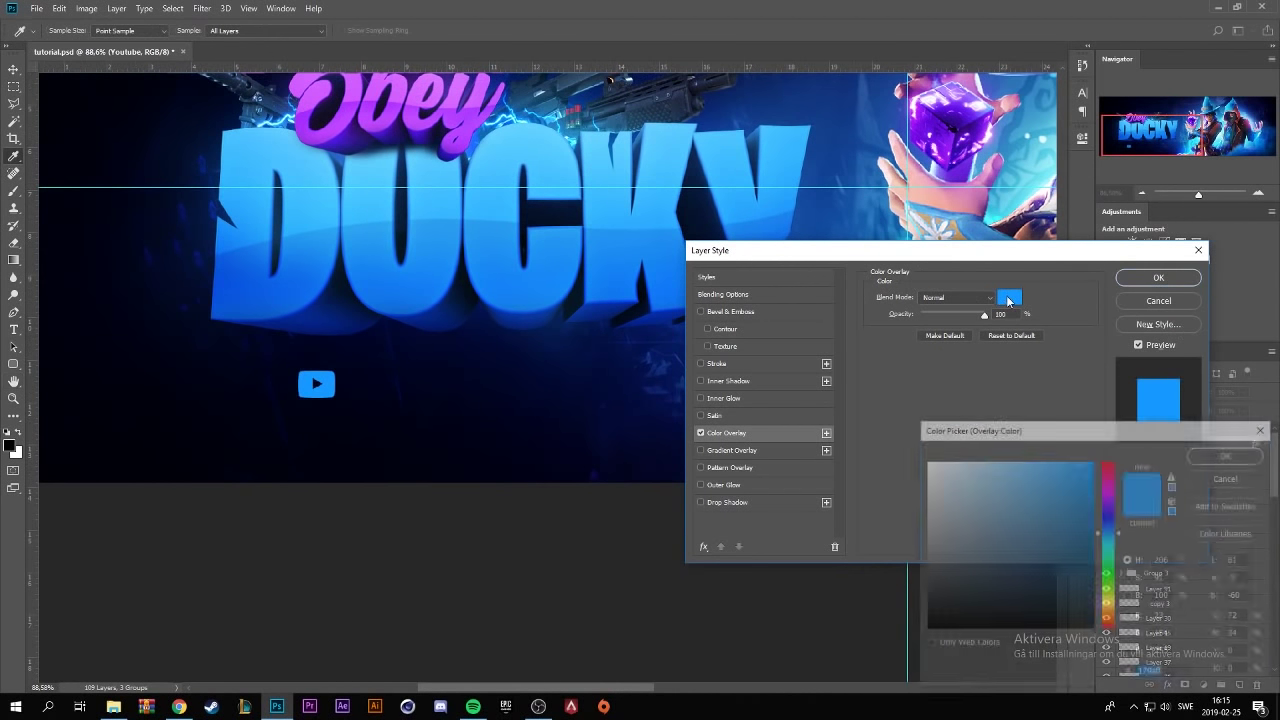
left_click(404, 93)
left_click(1069, 470)
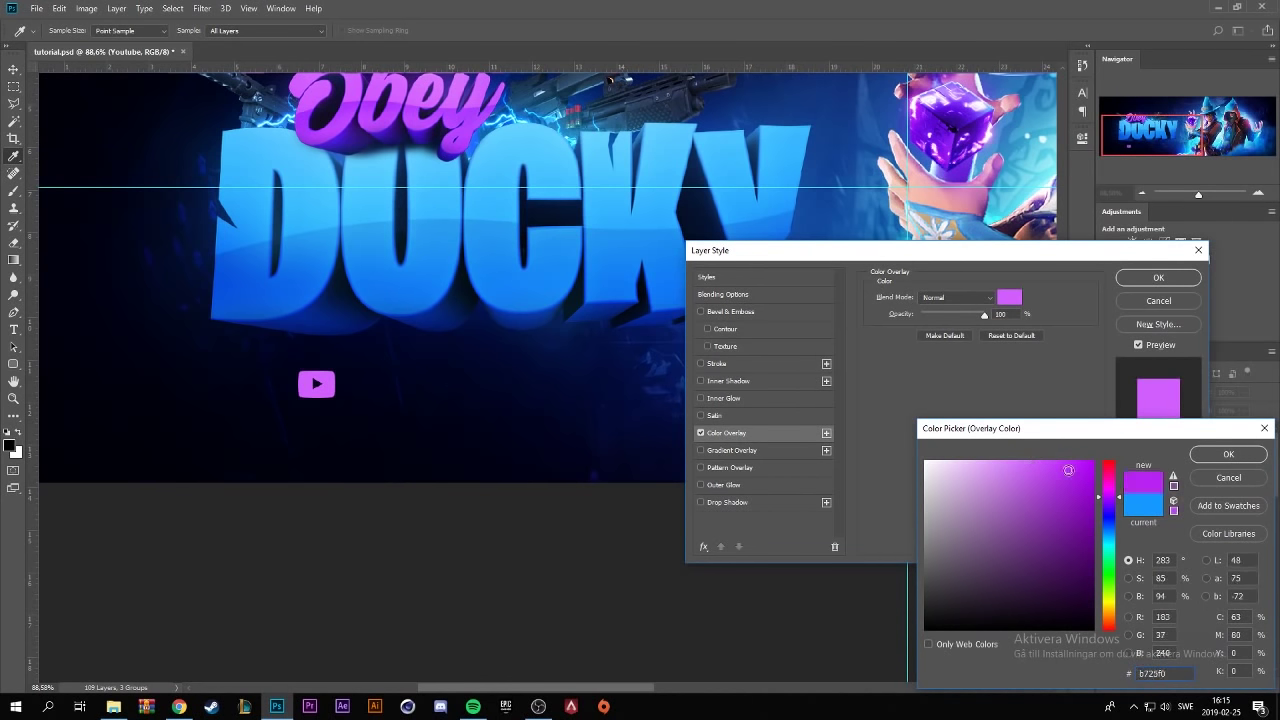
left_click(1228, 454)
left_click(1158, 279)
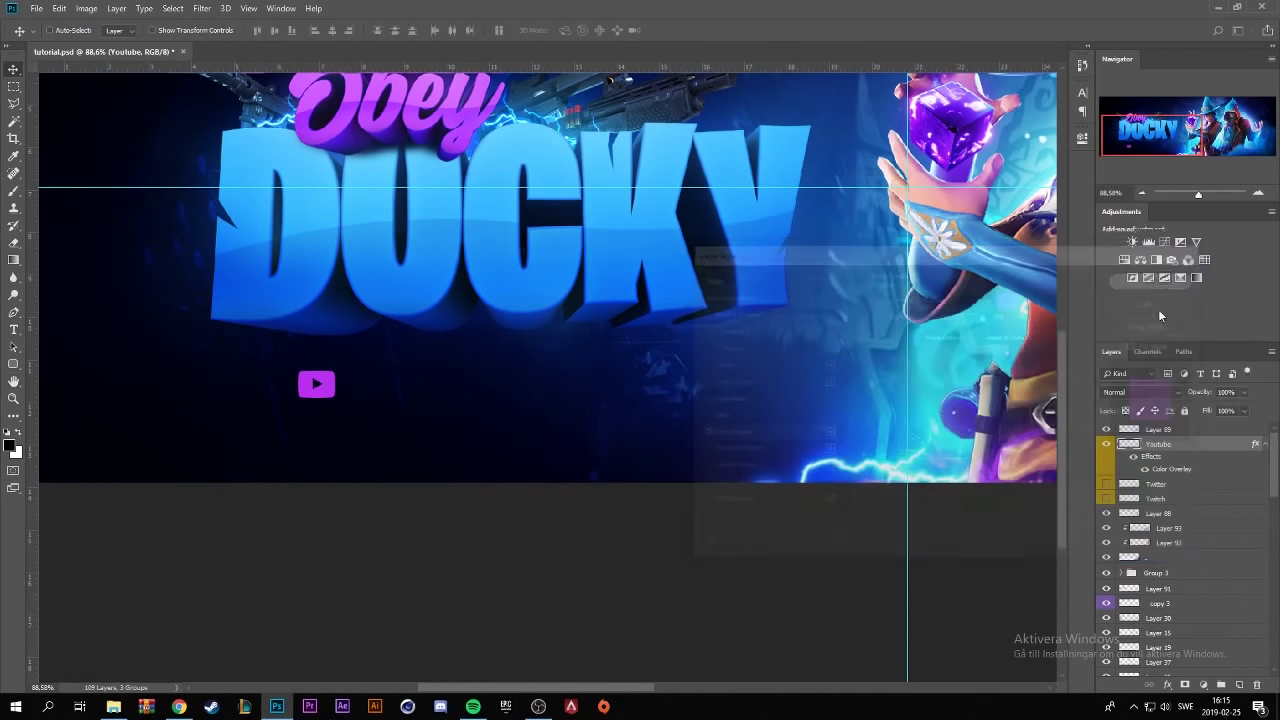
right_click(1203, 446)
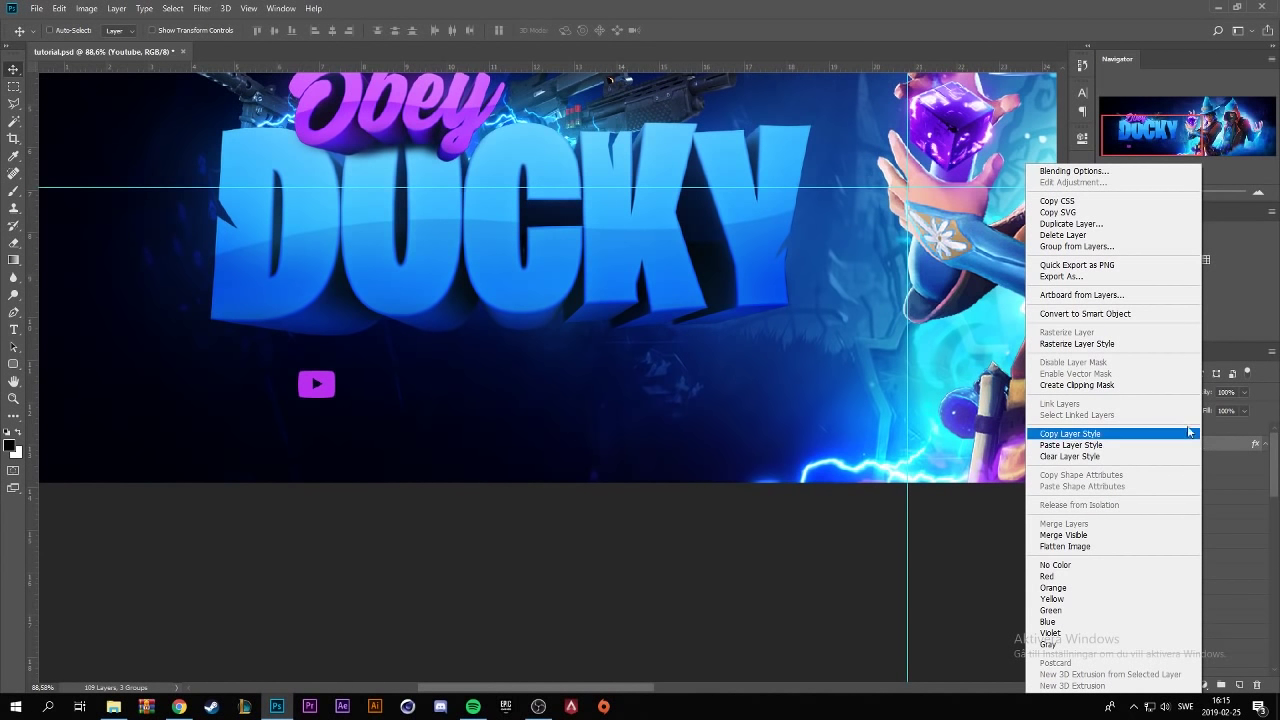
left_click(1120, 344)
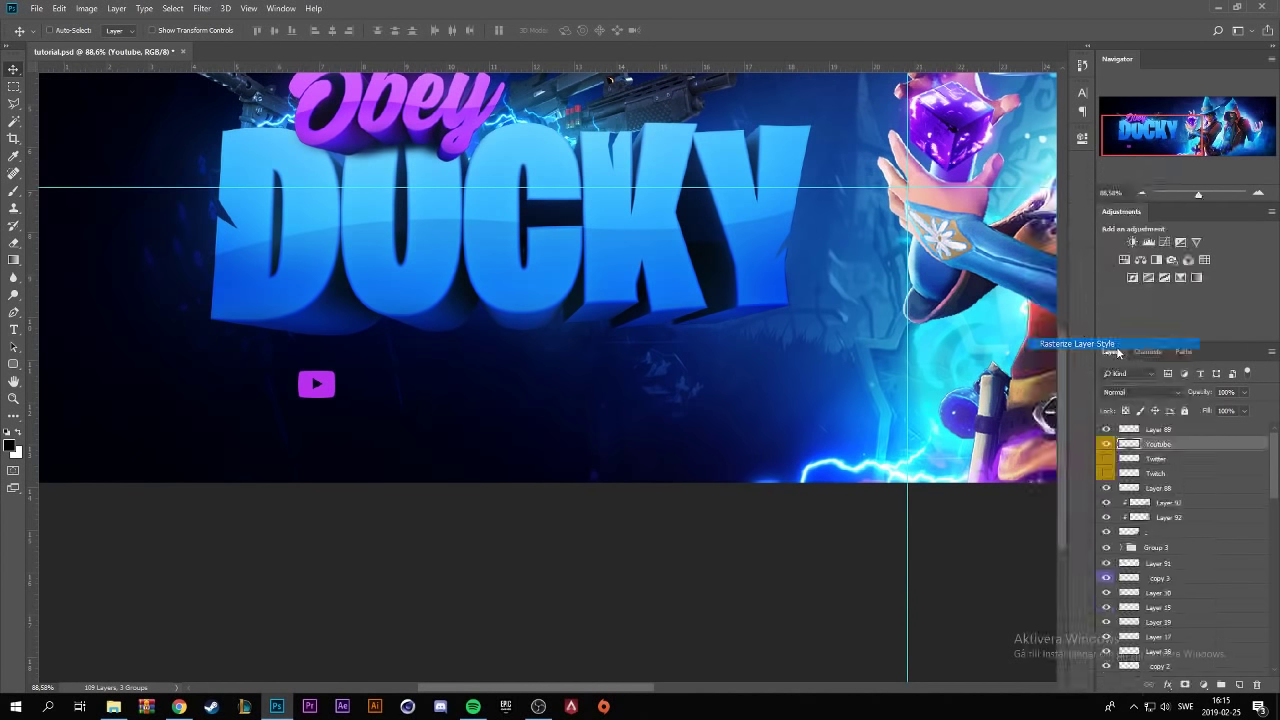
- Add a Foreground to Background Gradient Overlay in Overlay blend mode to the YouTube icon
key("h")
double_click(1224, 447)
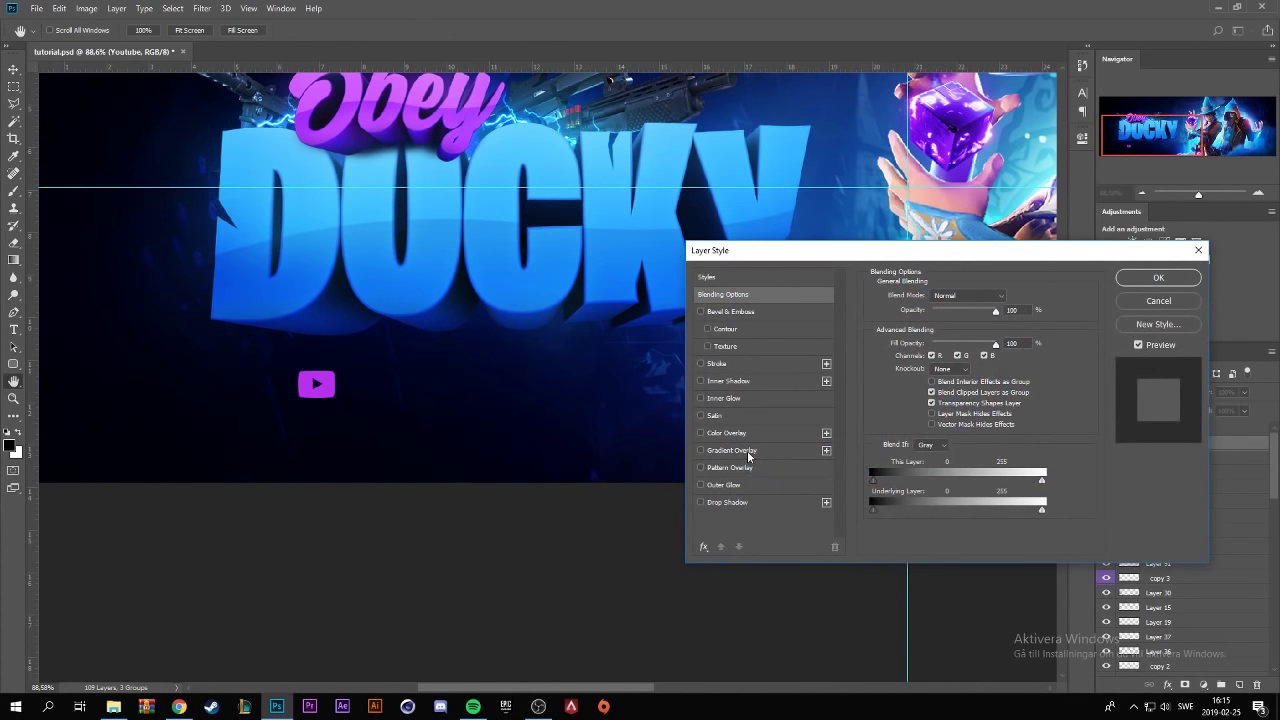
left_click(737, 459)
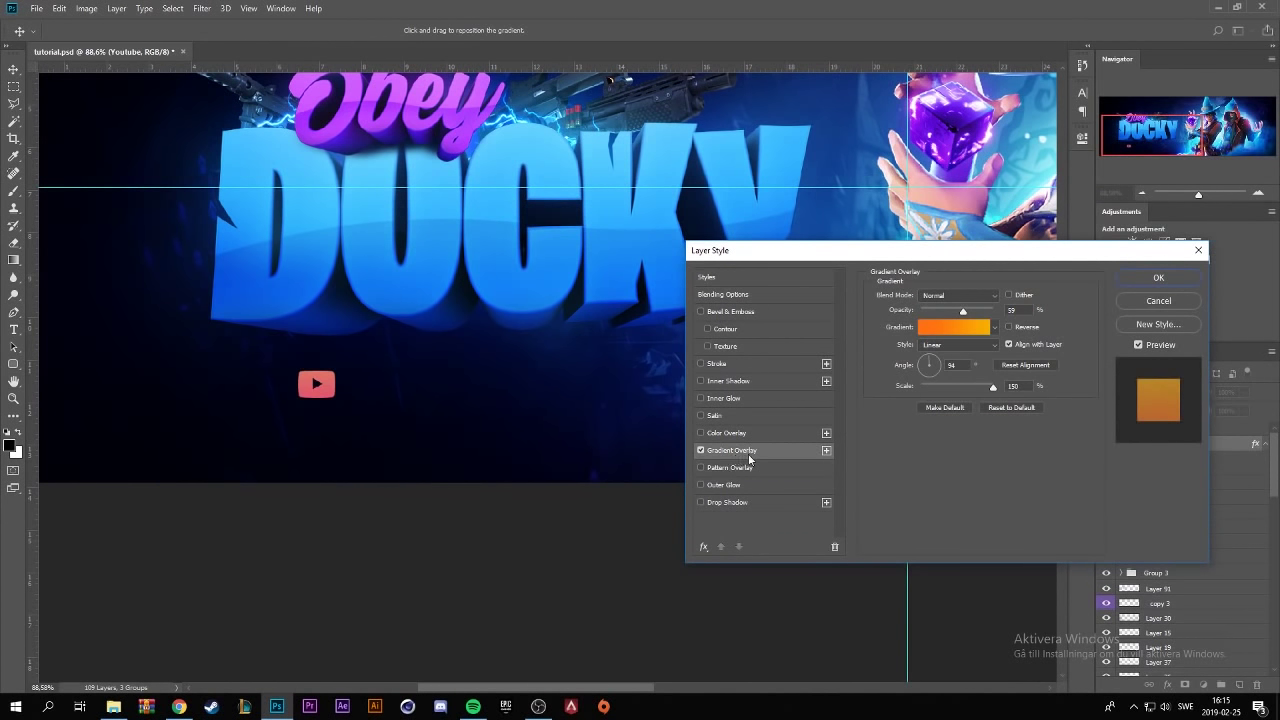
double_click(956, 297)
left_click(934, 328)
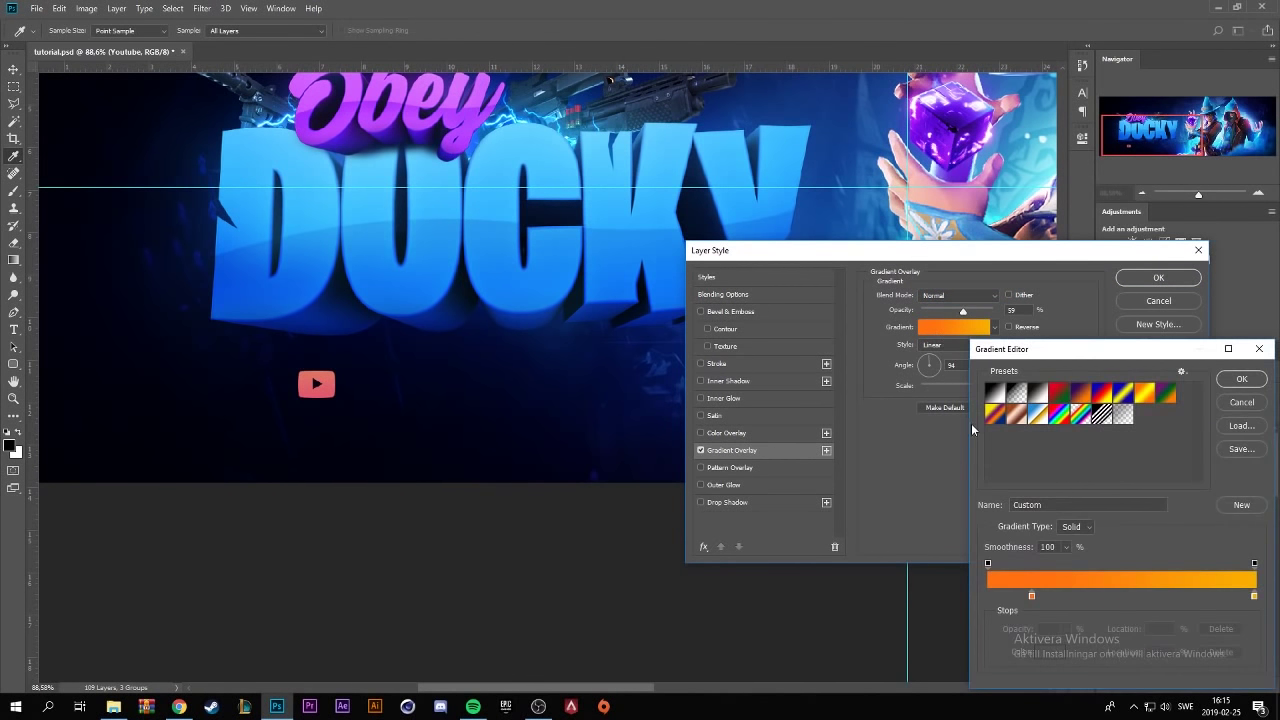
left_click(994, 393)
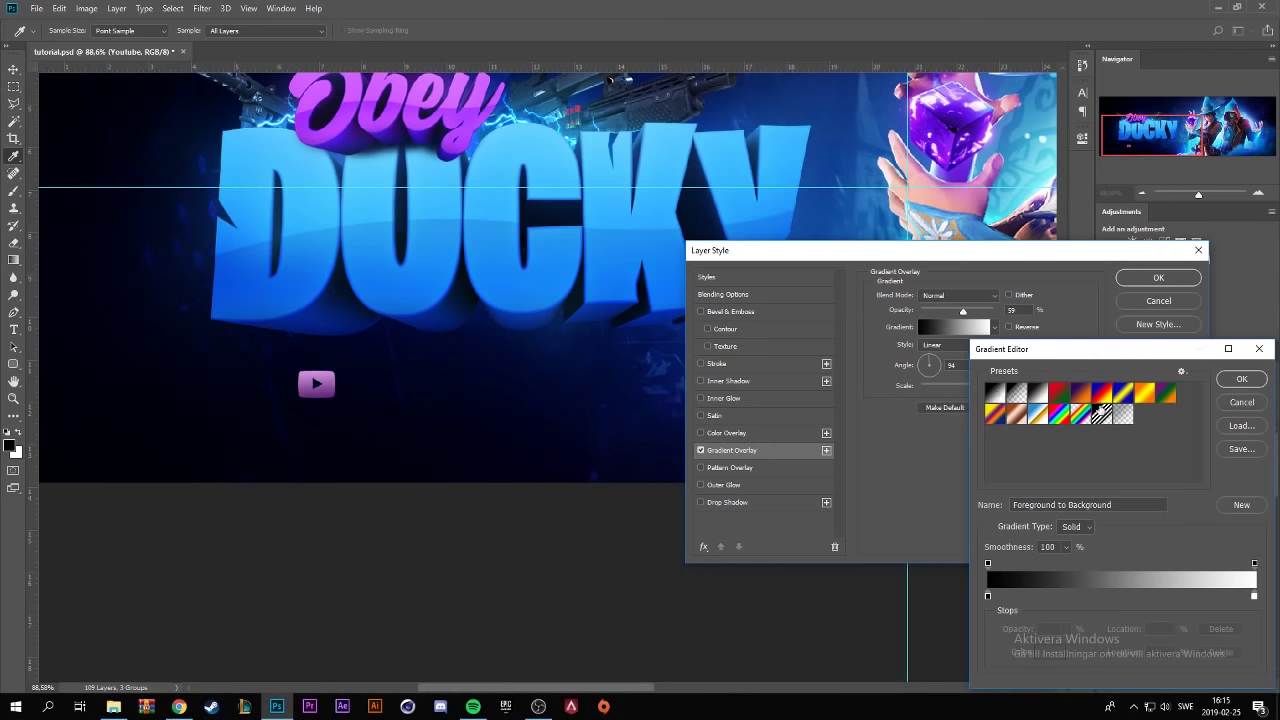
left_click(1242, 380)
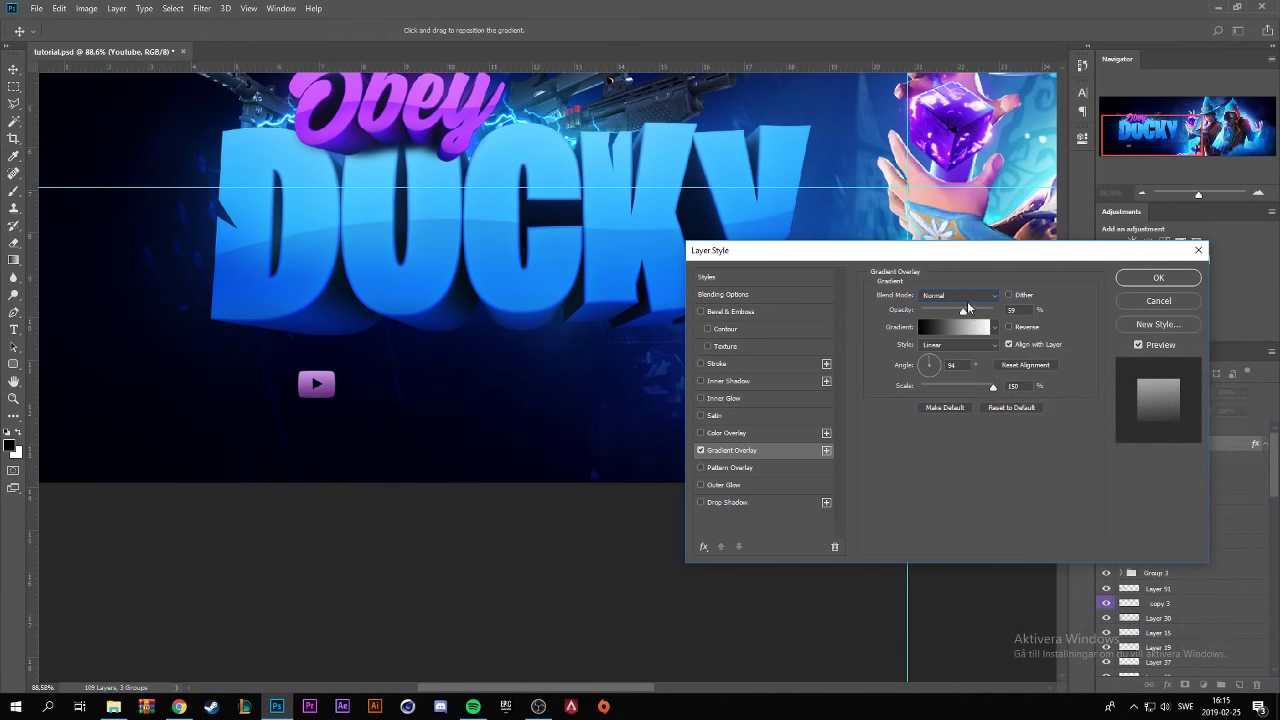
left_click(963, 297)
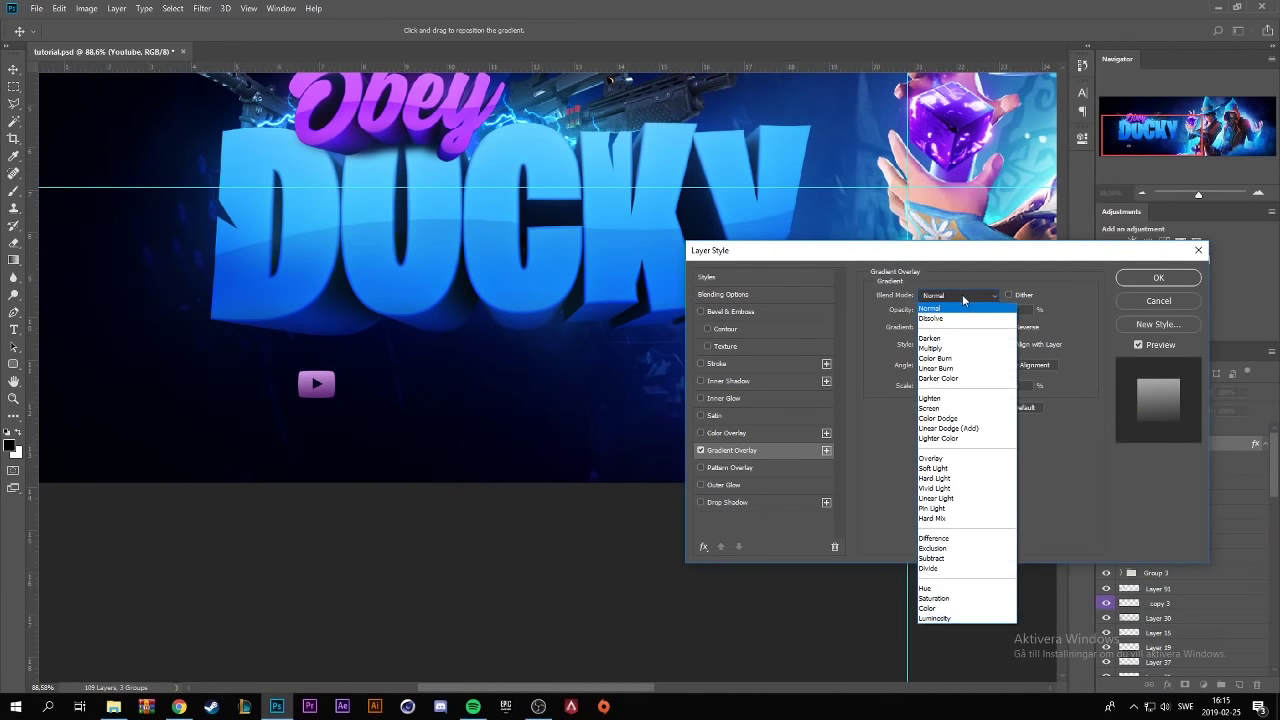
left_click(964, 459)
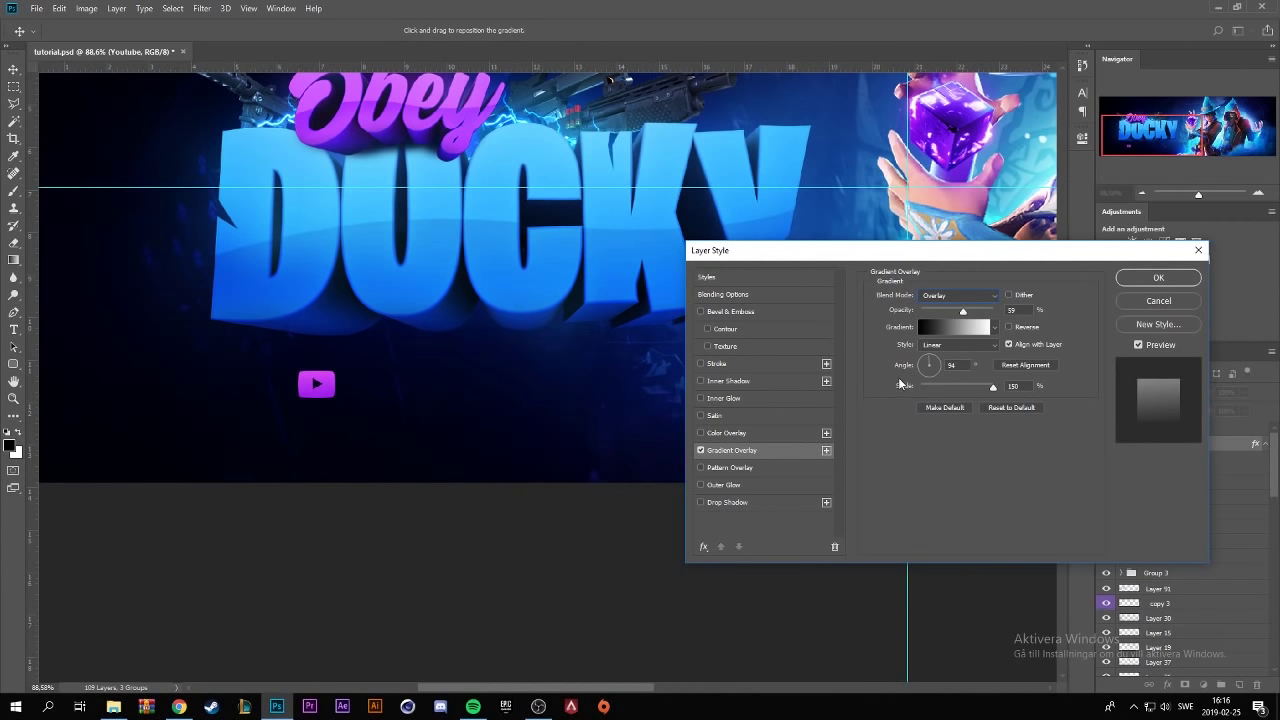
- Add a Bevel & Emboss with 4 px size and 100% highlight opacity
left_click(797, 312)
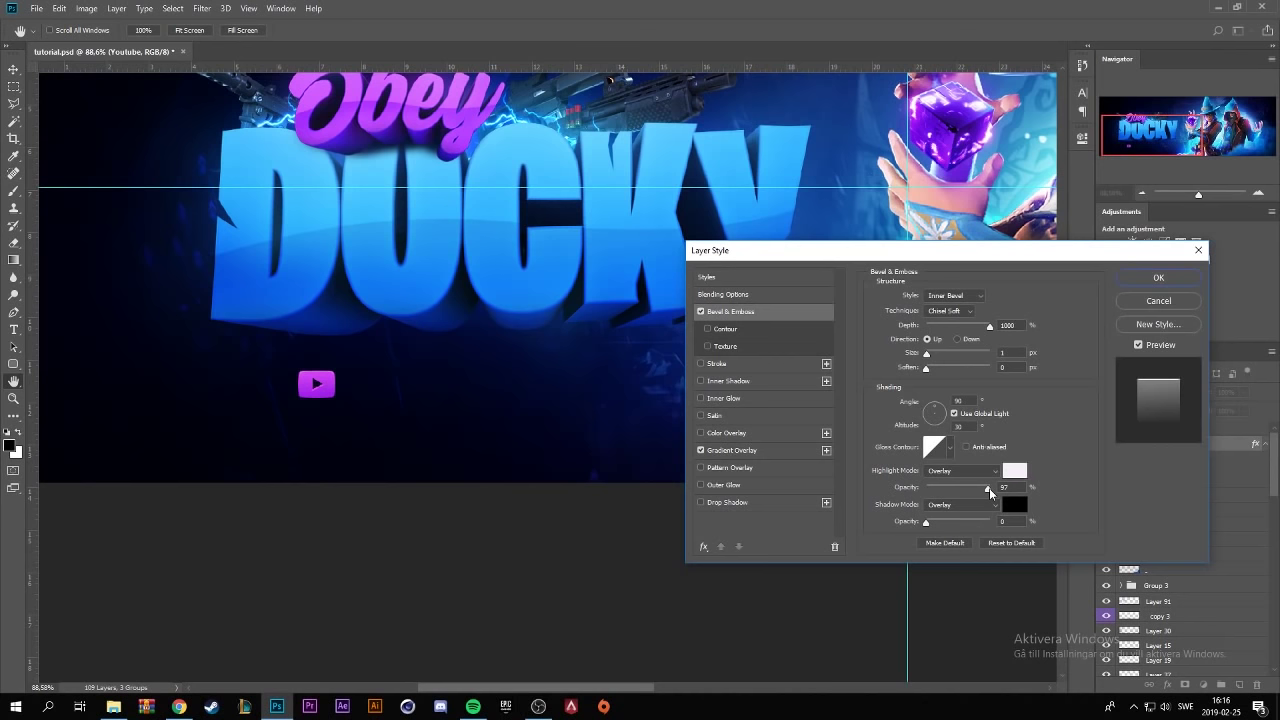
left_click_drag(990, 492, 994, 495)
left_click_drag(927, 357, 928, 357)
left_click(1158, 277)
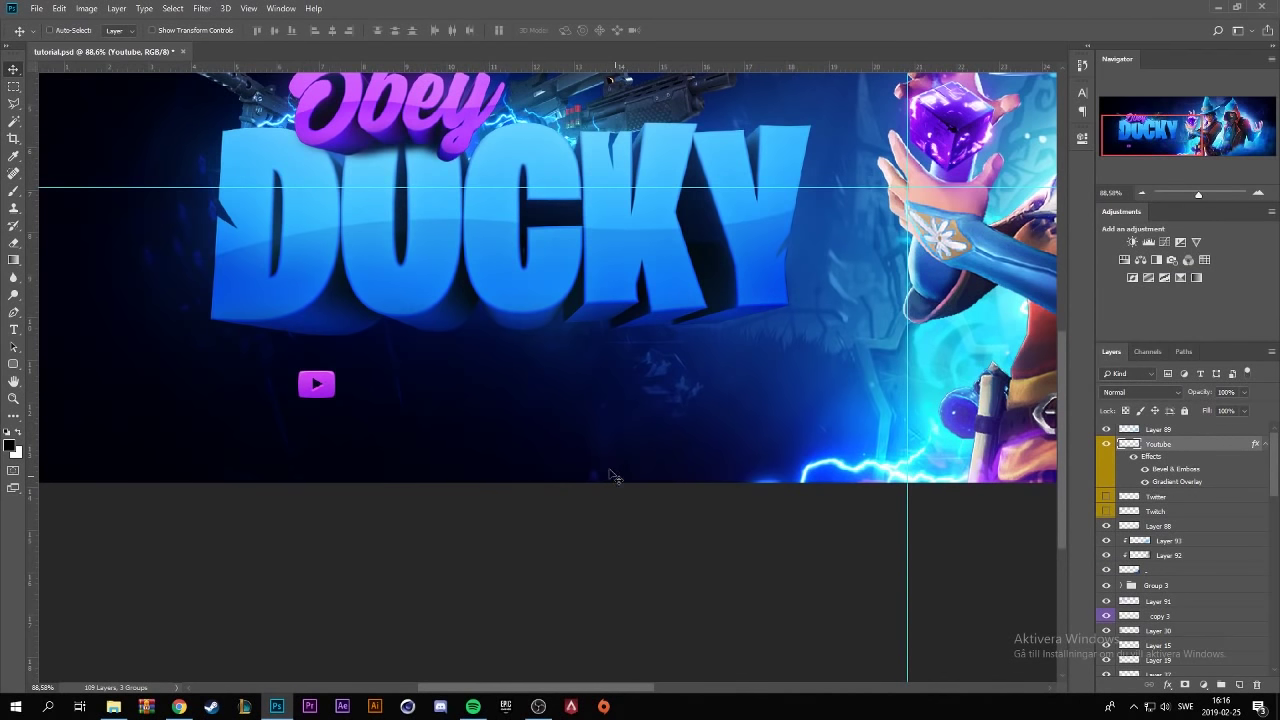
- Show the Twitter and Twitch icons and give each a purple Color Overlay
left_click(1106, 497)
left_click(1196, 499)
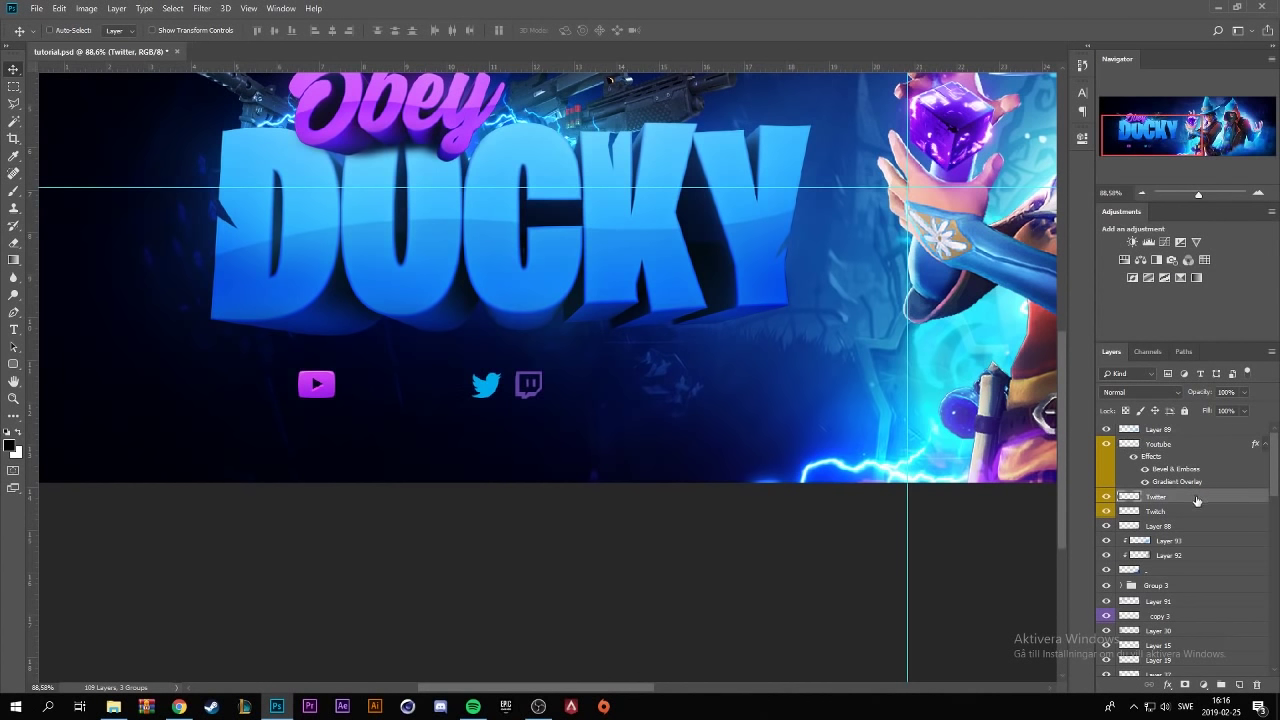
double_click(1196, 497)
left_click(727, 432)
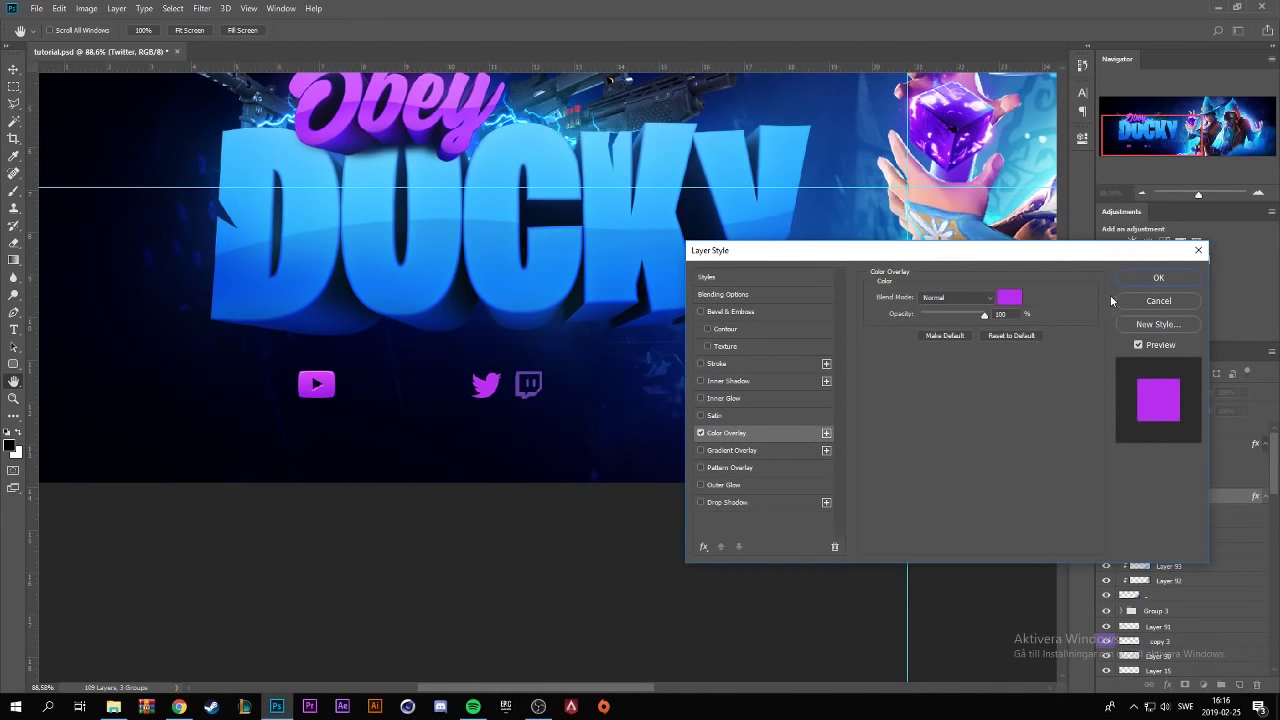
left_click(1159, 278)
left_click(1193, 539)
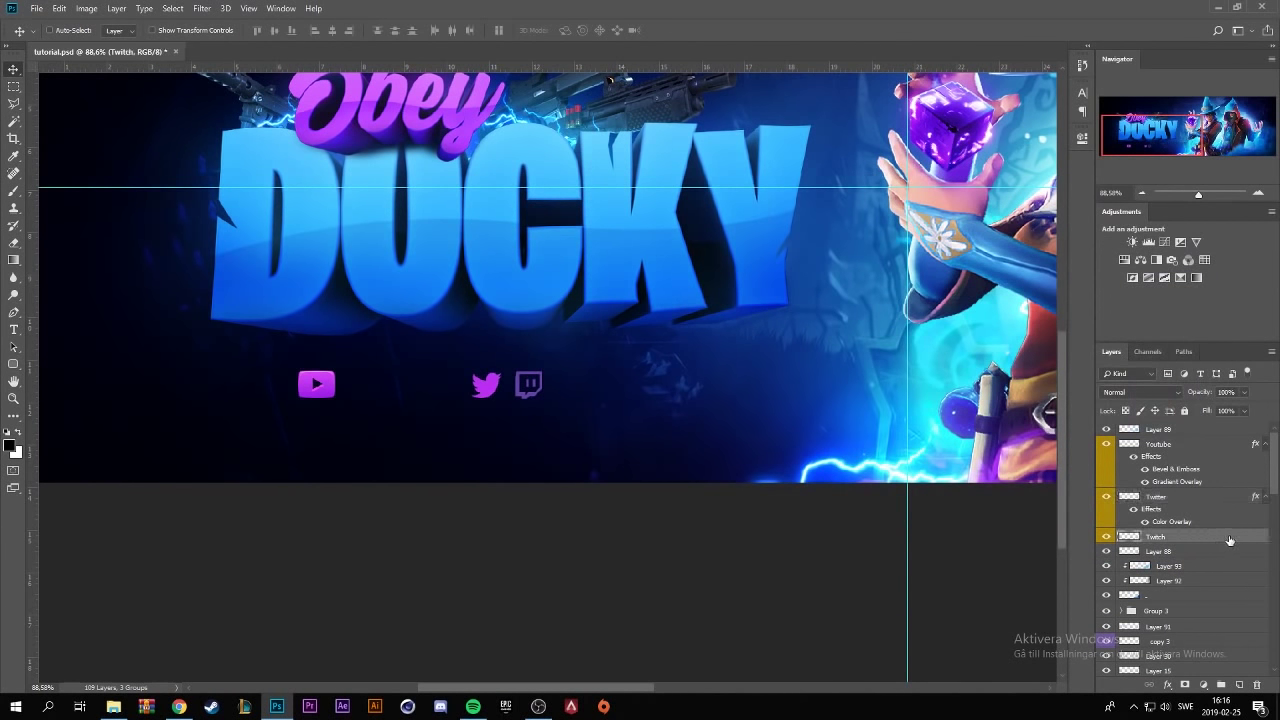
double_click(1229, 535)
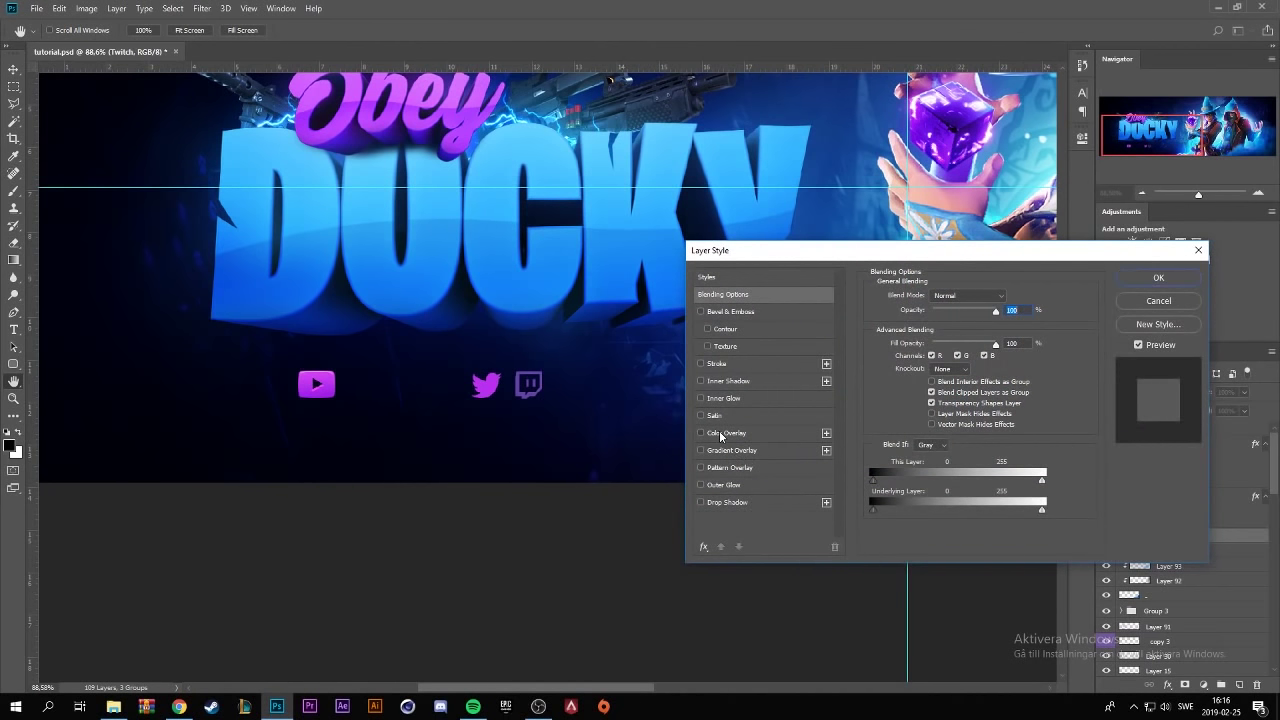
left_click(719, 432)
left_click(1158, 278)
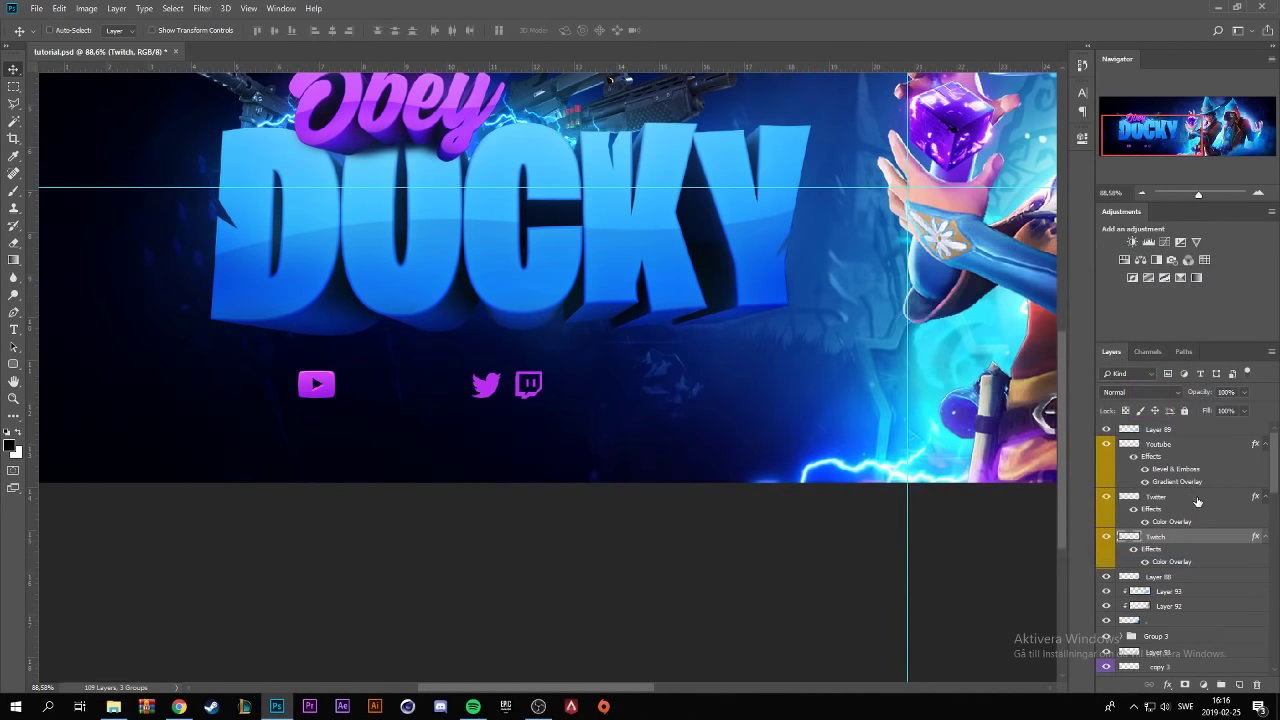
- Clear the effects from Twitter and Twitch, then copy the YouTube icon's layer style
left_click(1197, 501, "shift")
right_click(1197, 501)
left_click(1100, 352)
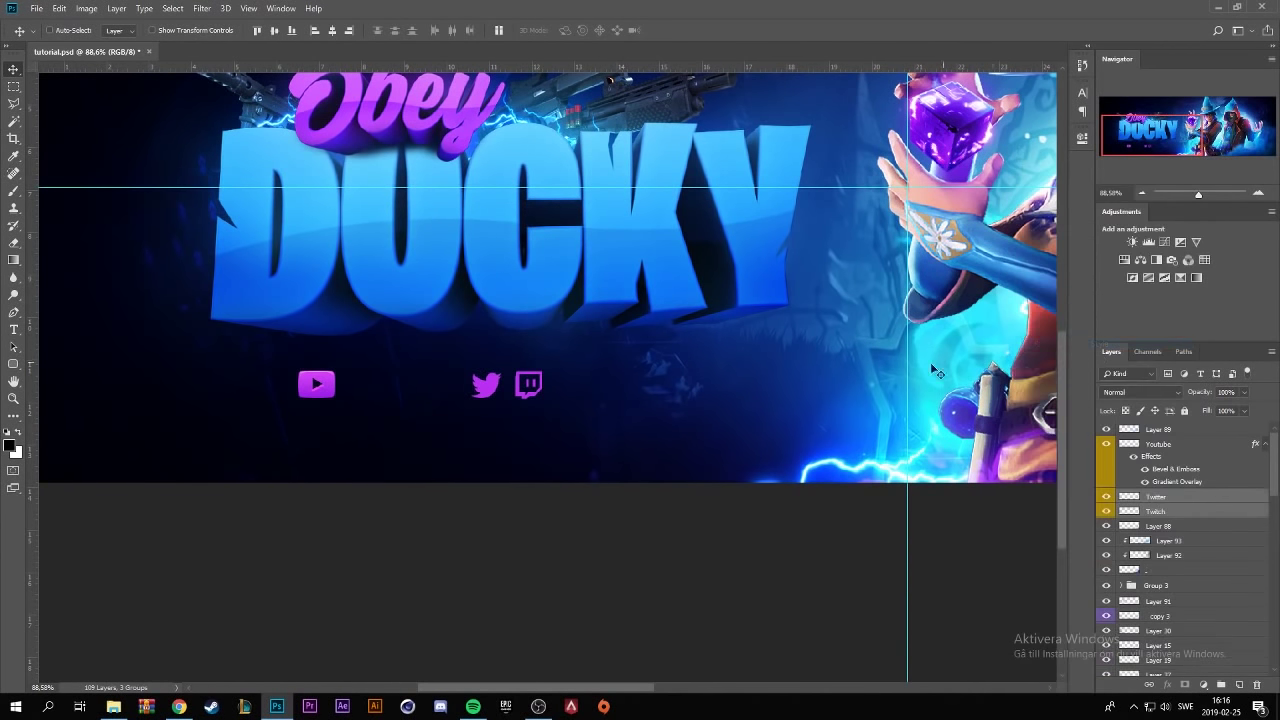
left_click(1186, 444)
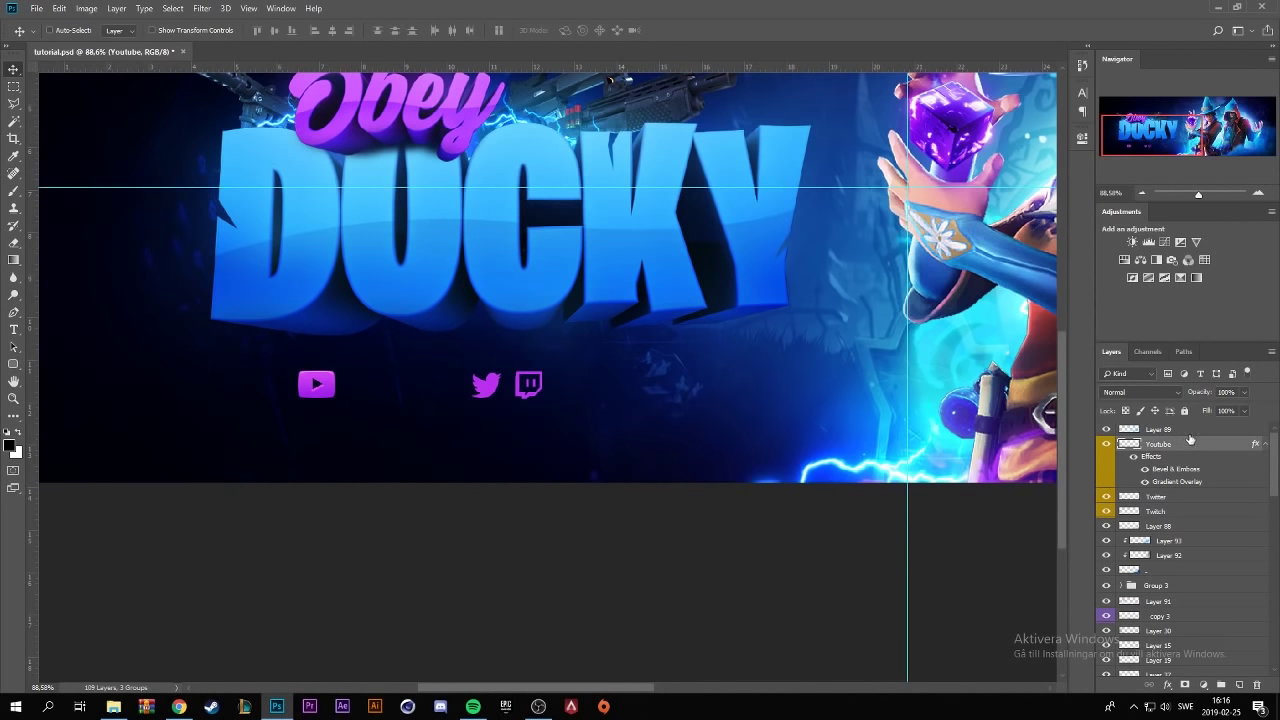
right_click(1194, 442)
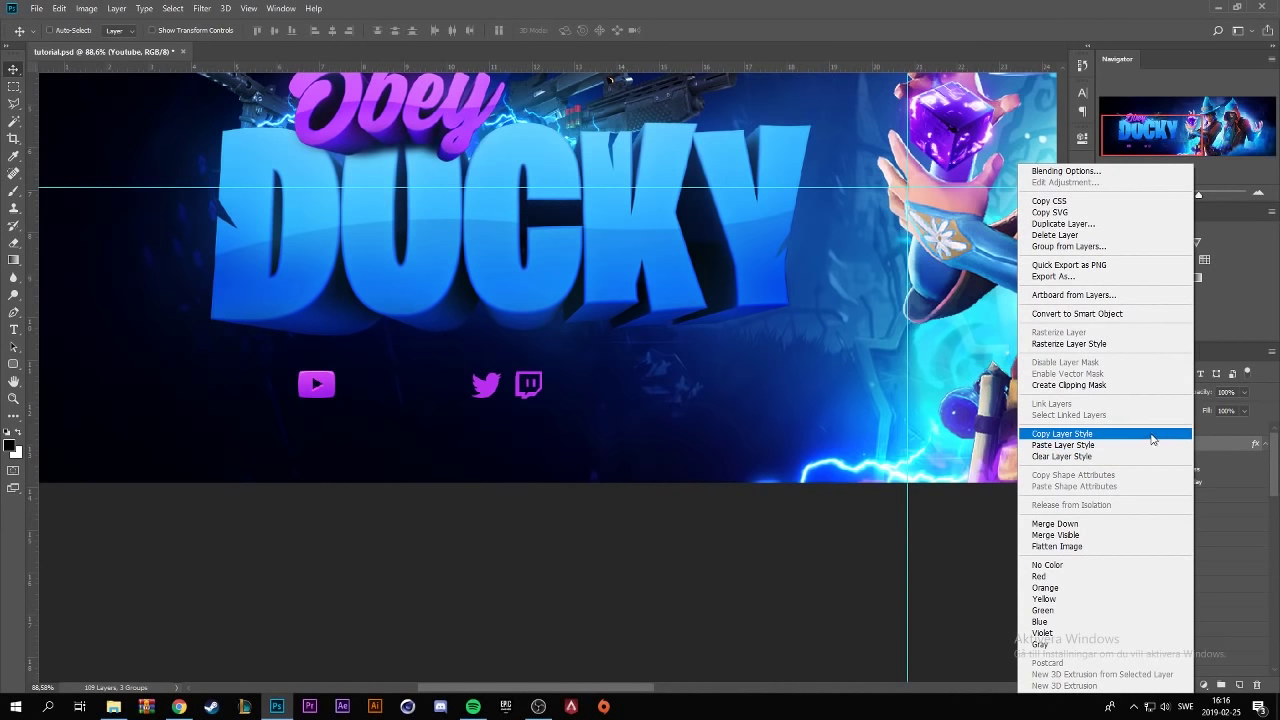
left_click(1152, 434)
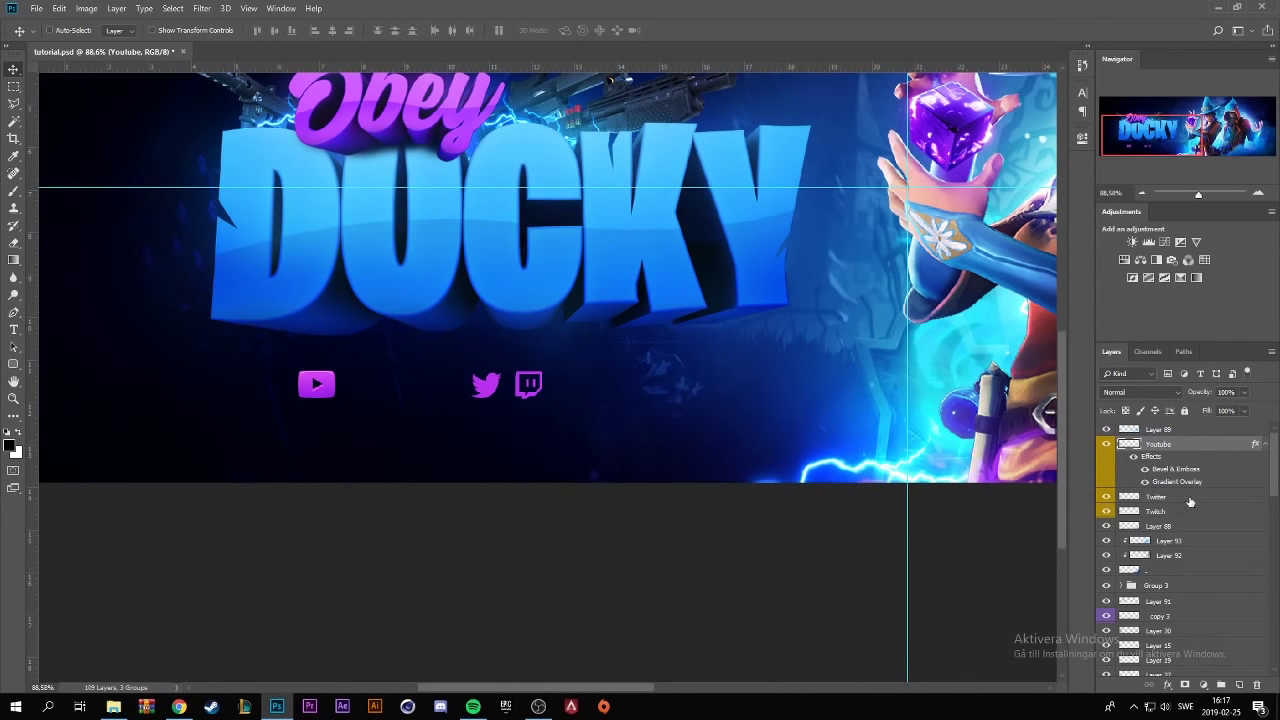
left_click(1190, 502)
right_click(1190, 500)
- Paste the YouTube style onto Twitter and Twitch and place handle text beside Twitch
left_click(1150, 484)
type("/OBEYD")
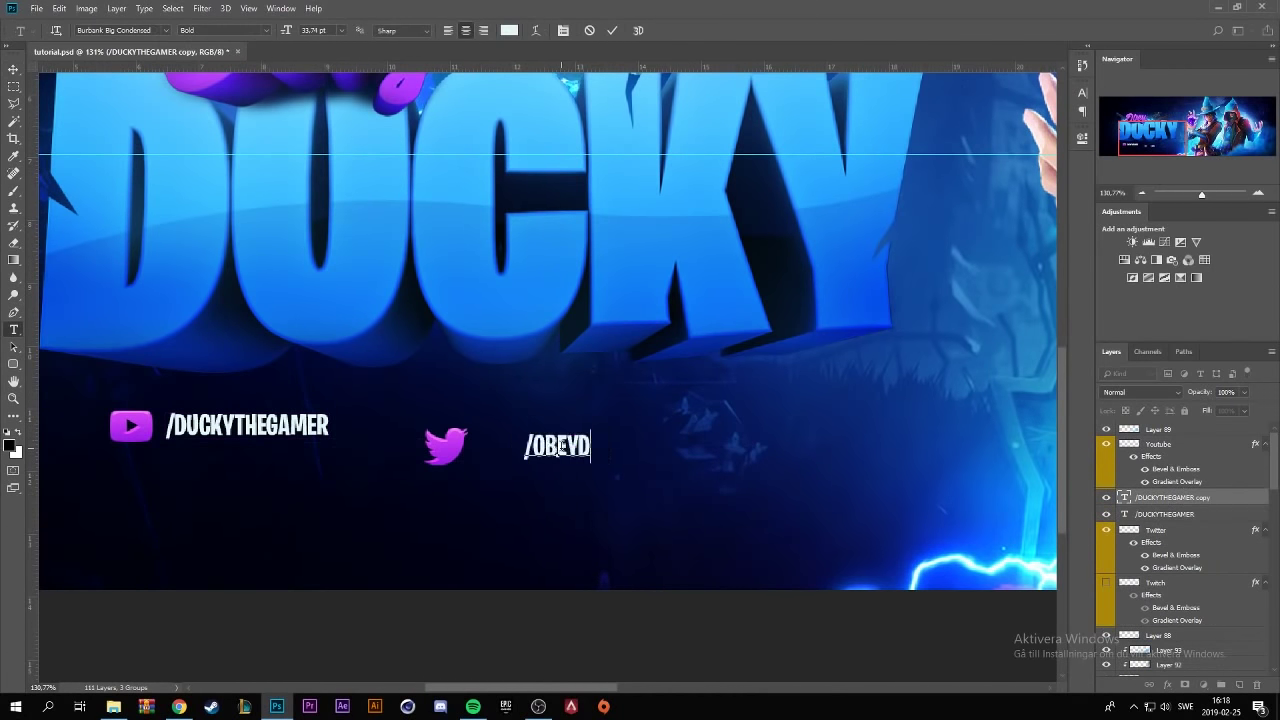
type("UCK")
left_click_drag(614, 489, 671, 521)
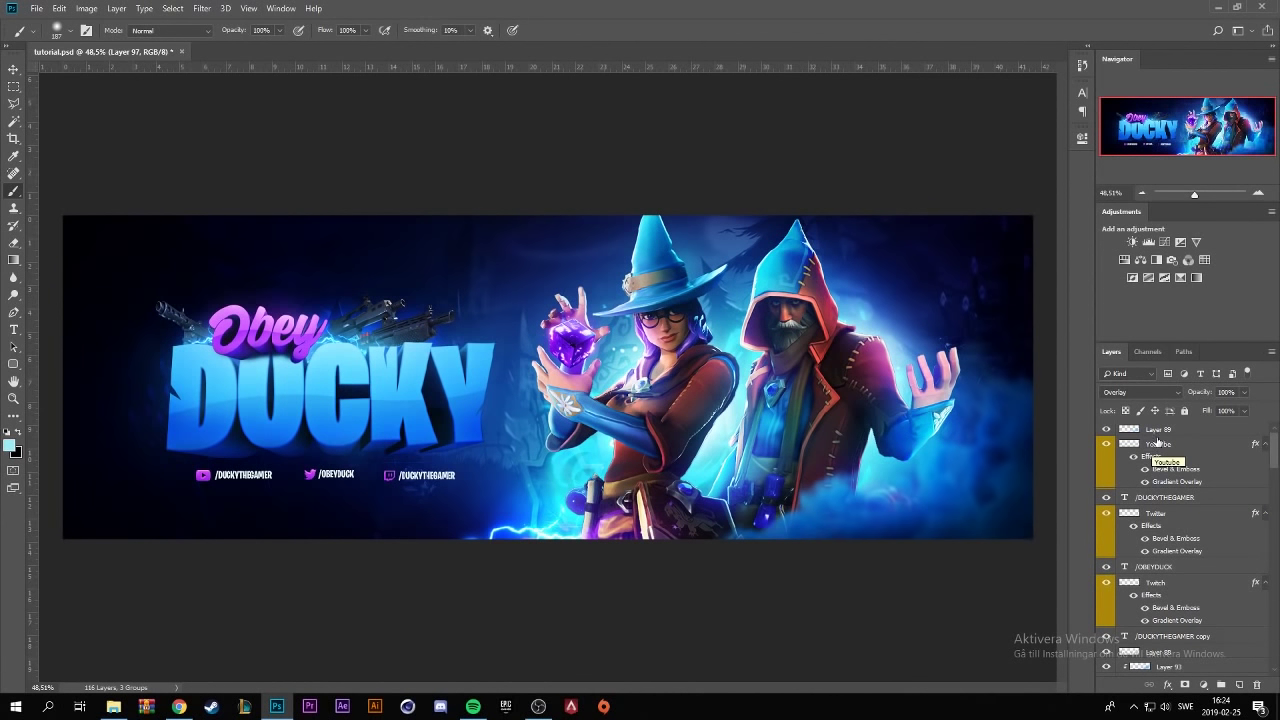
- Group all layers from Layer 89 down to Layer 0 into Group 4
left_click(1228, 433)
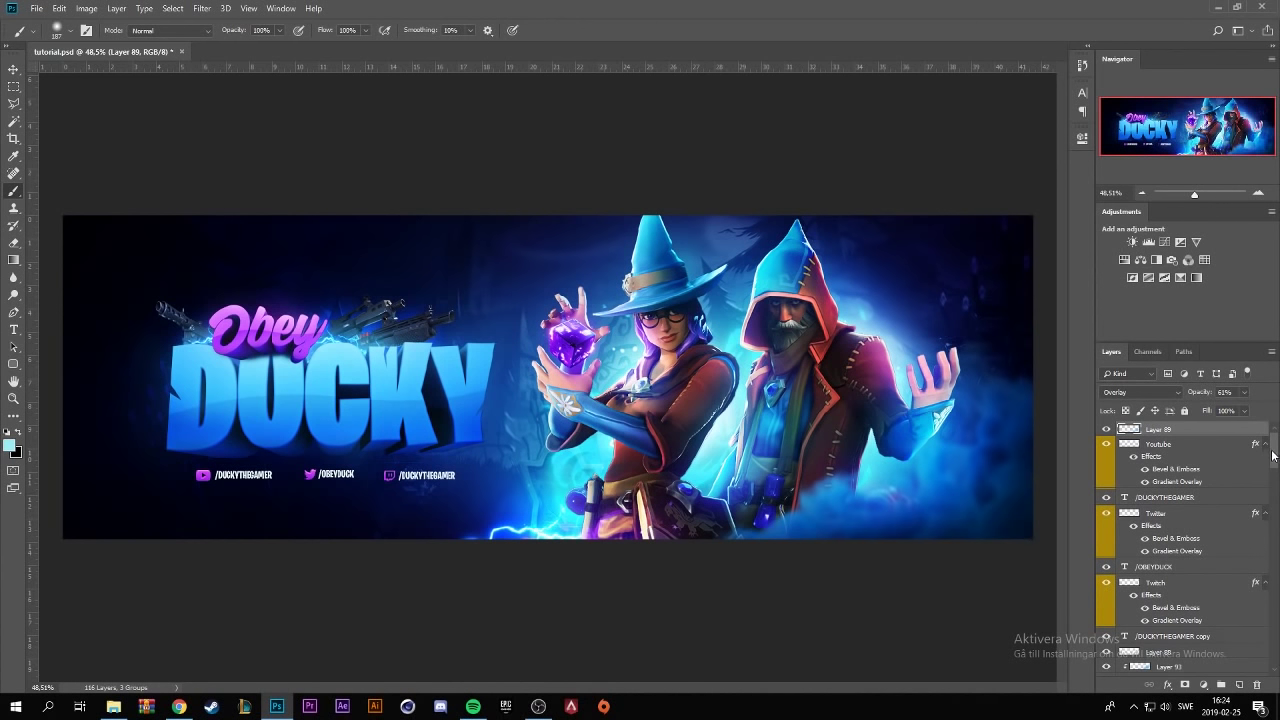
left_click_drag(1275, 456, 1276, 668)
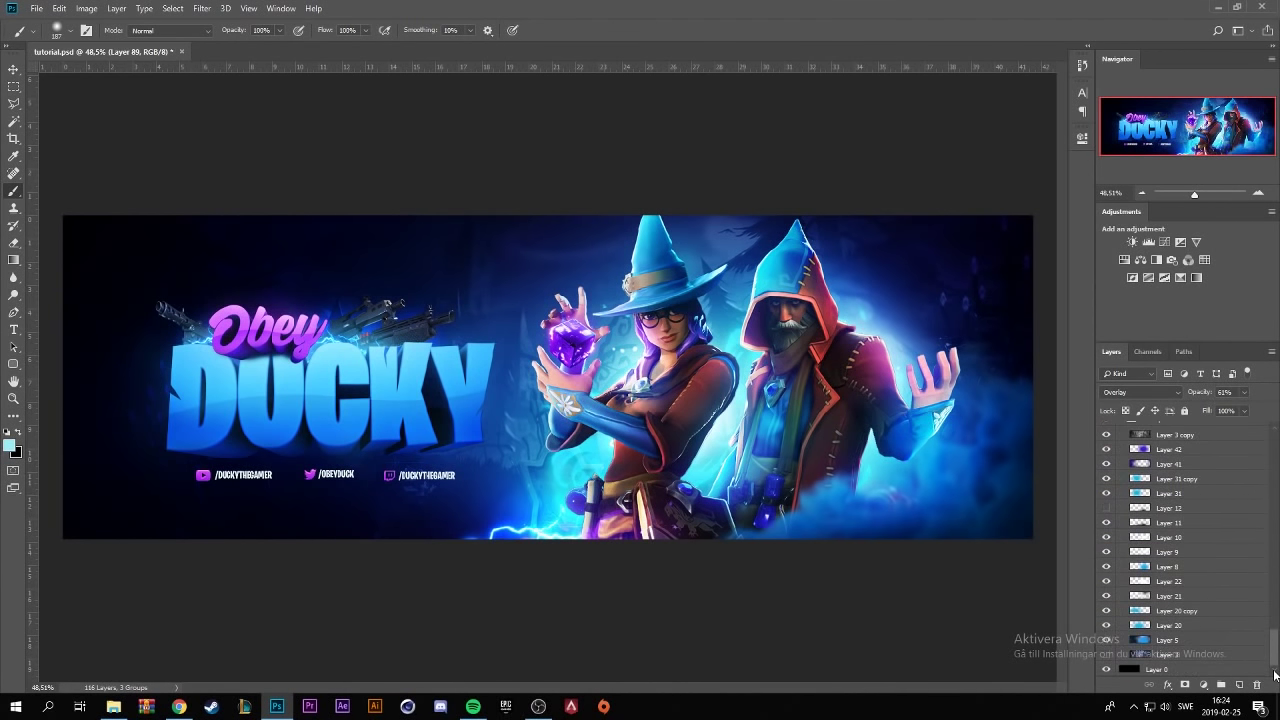
left_click(1186, 671, "shift")
key("ctrl+g")
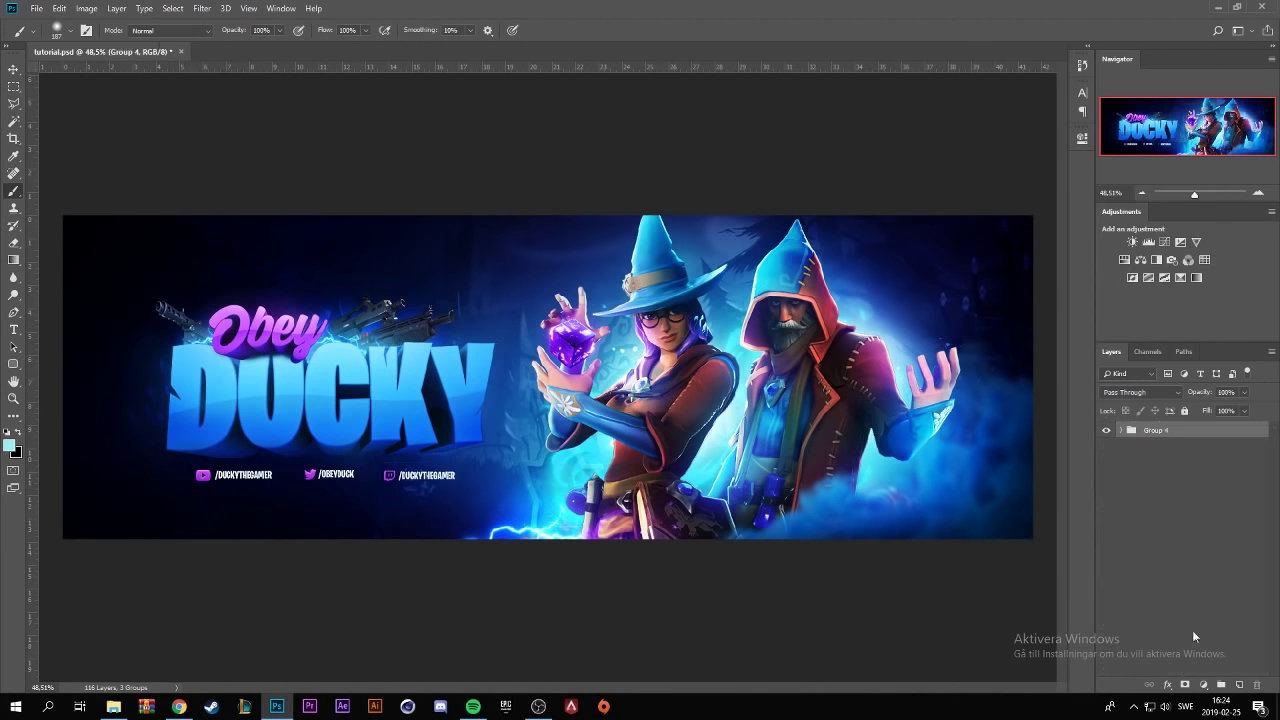
left_click(1105, 430)
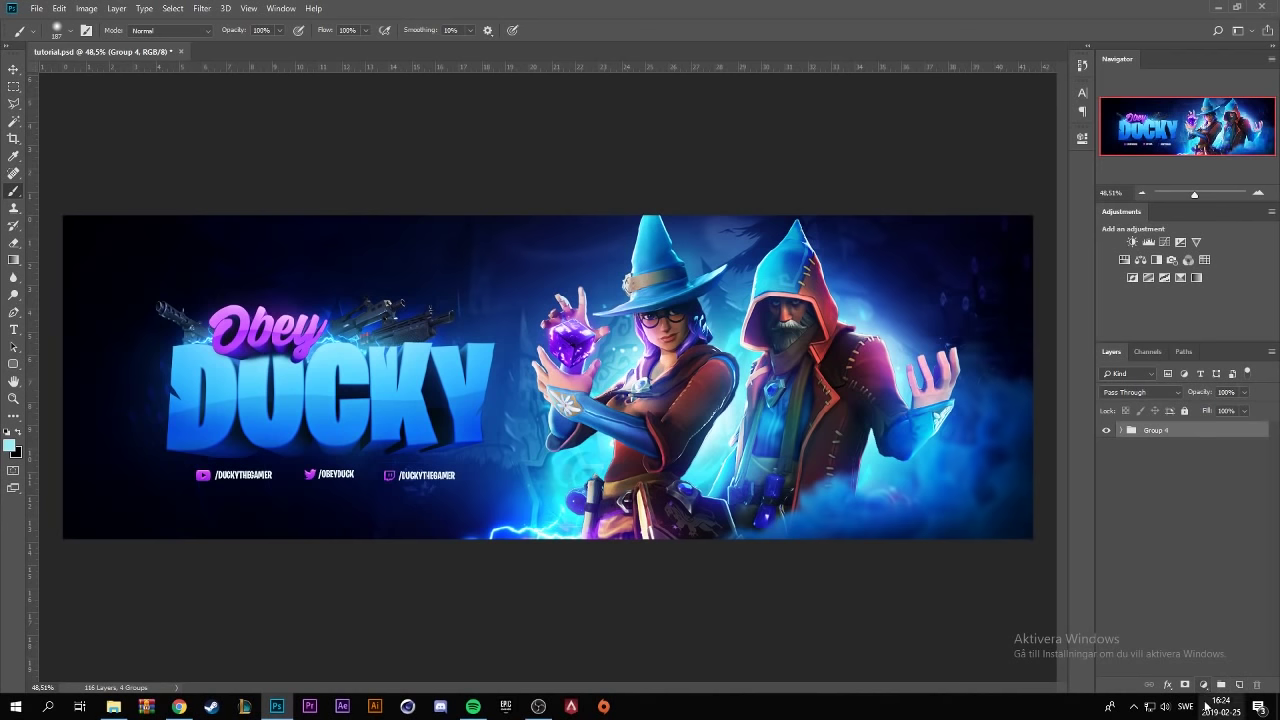
- Add a Black & White adjustment layer and tweak its reds, greens/cyans and magentas sliders
left_click(1204, 686)
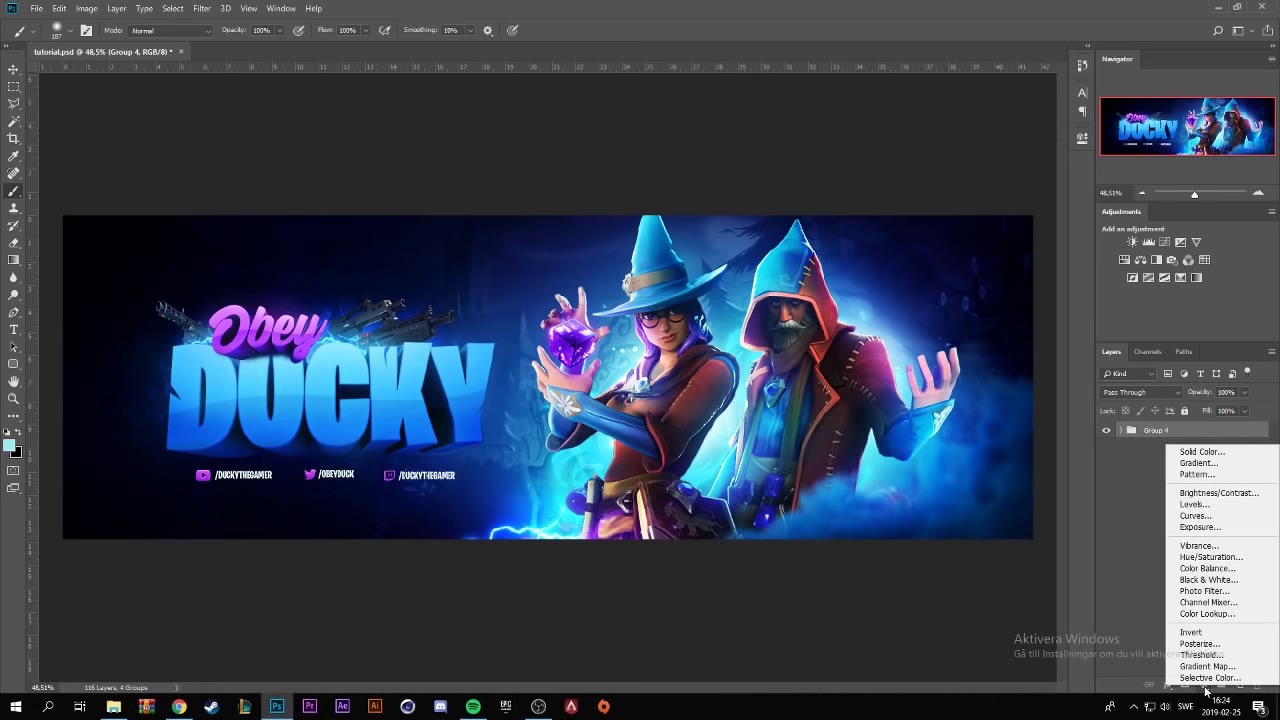
left_click(1205, 580)
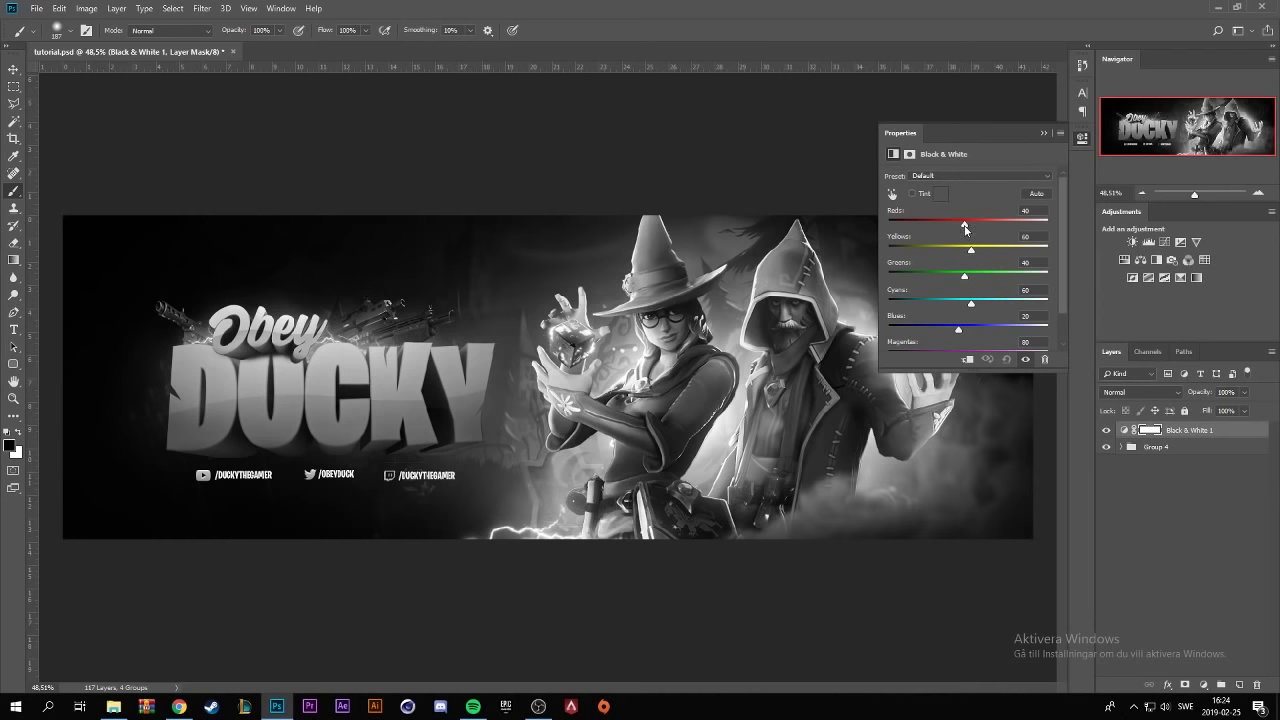
left_click_drag(937, 225, 1021, 253)
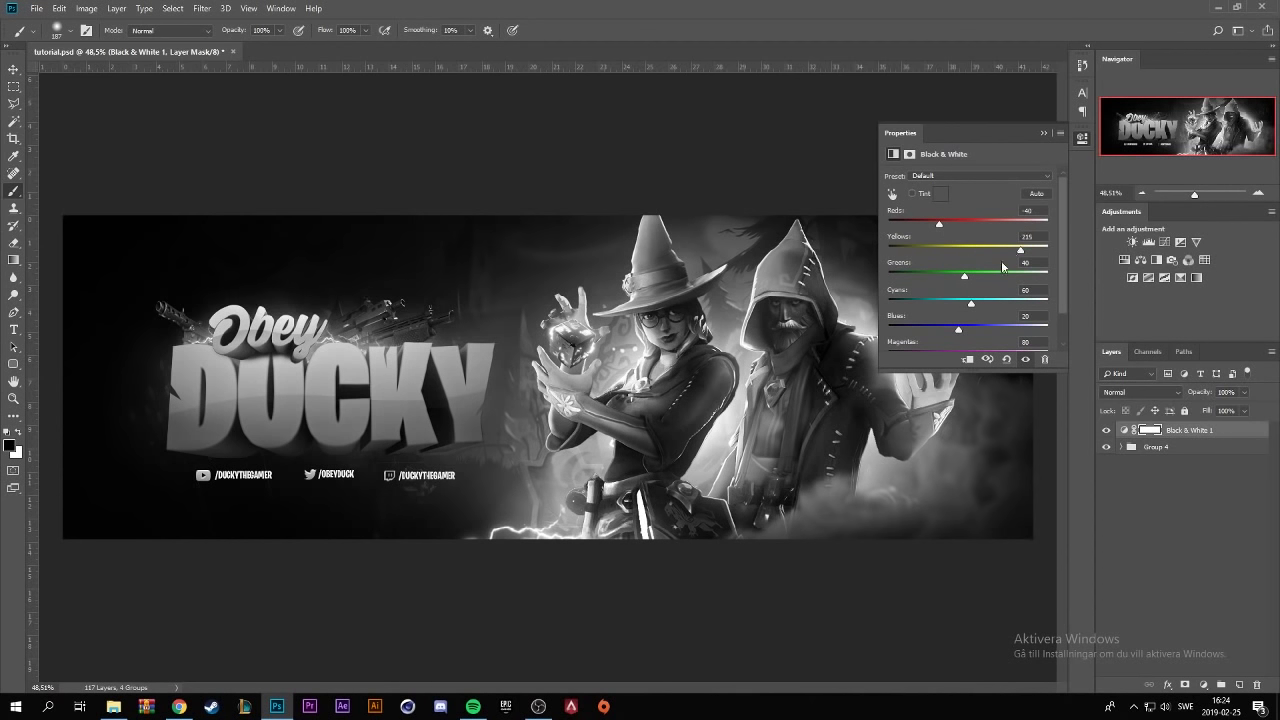
left_click_drag(930, 272, 987, 304)
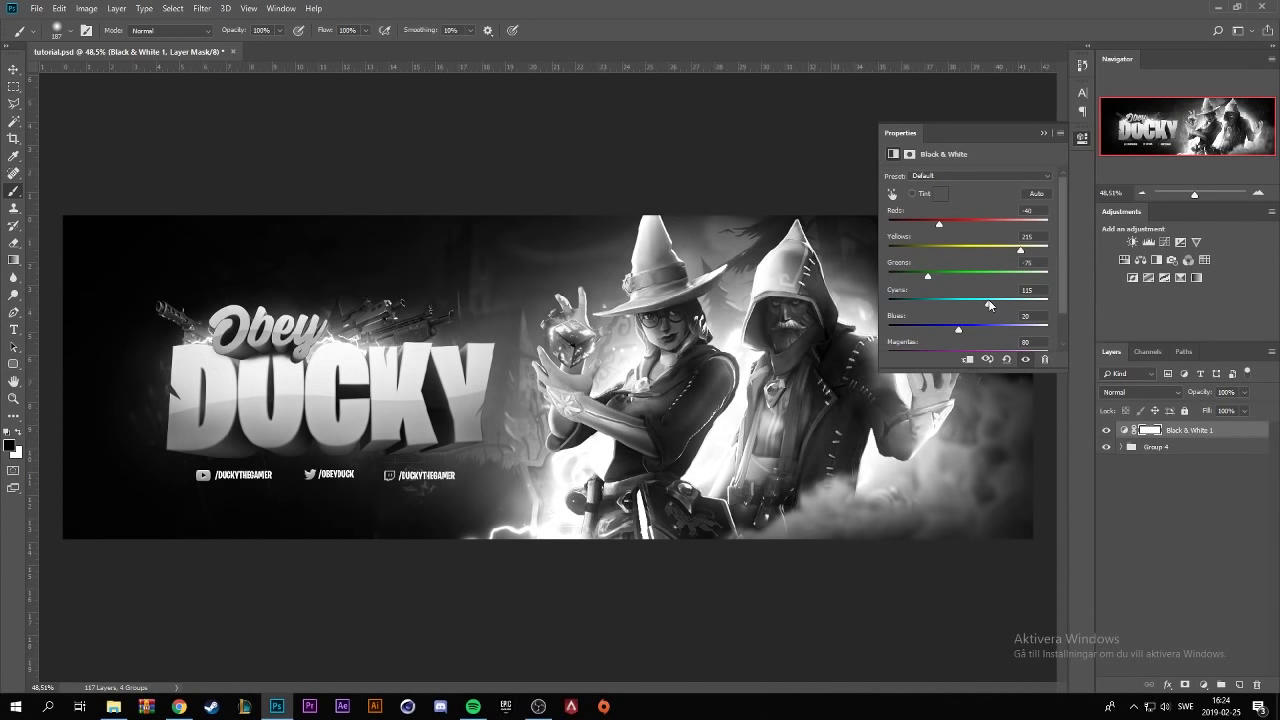
left_click_drag(952, 323, 950, 322)
scroll(950, 322, "down", 1)
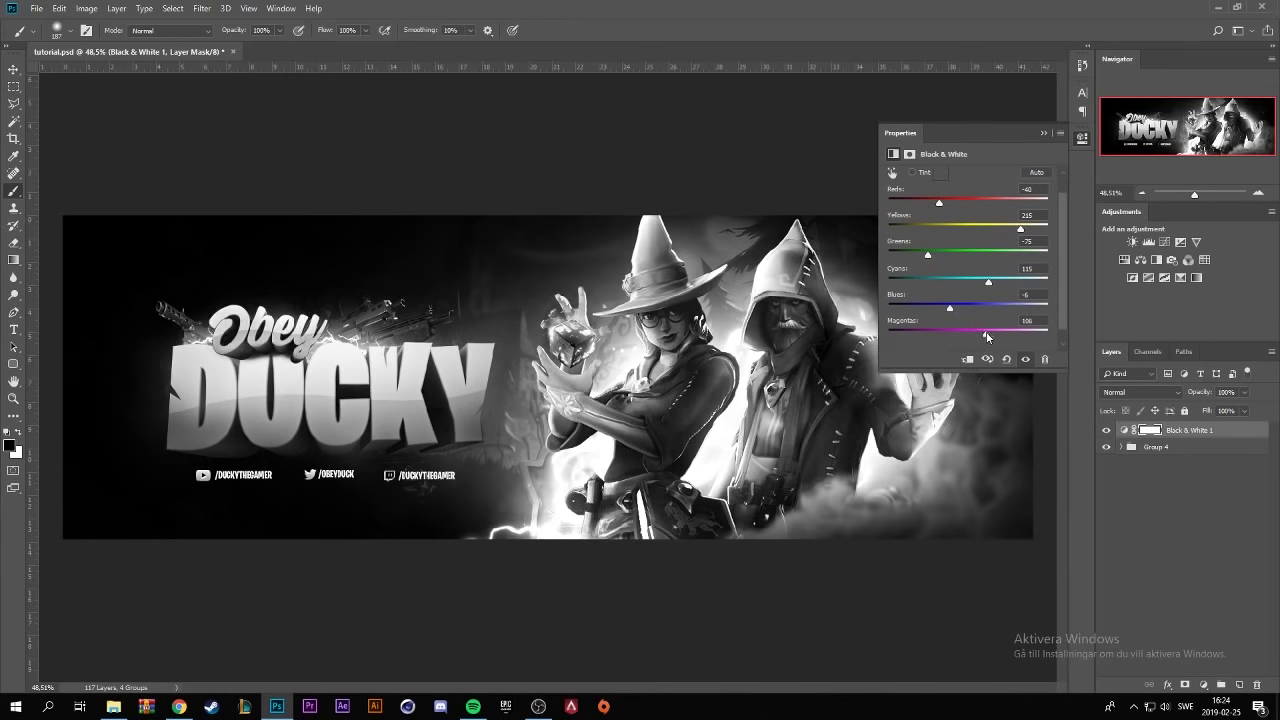
left_click_drag(985, 335, 1000, 333)
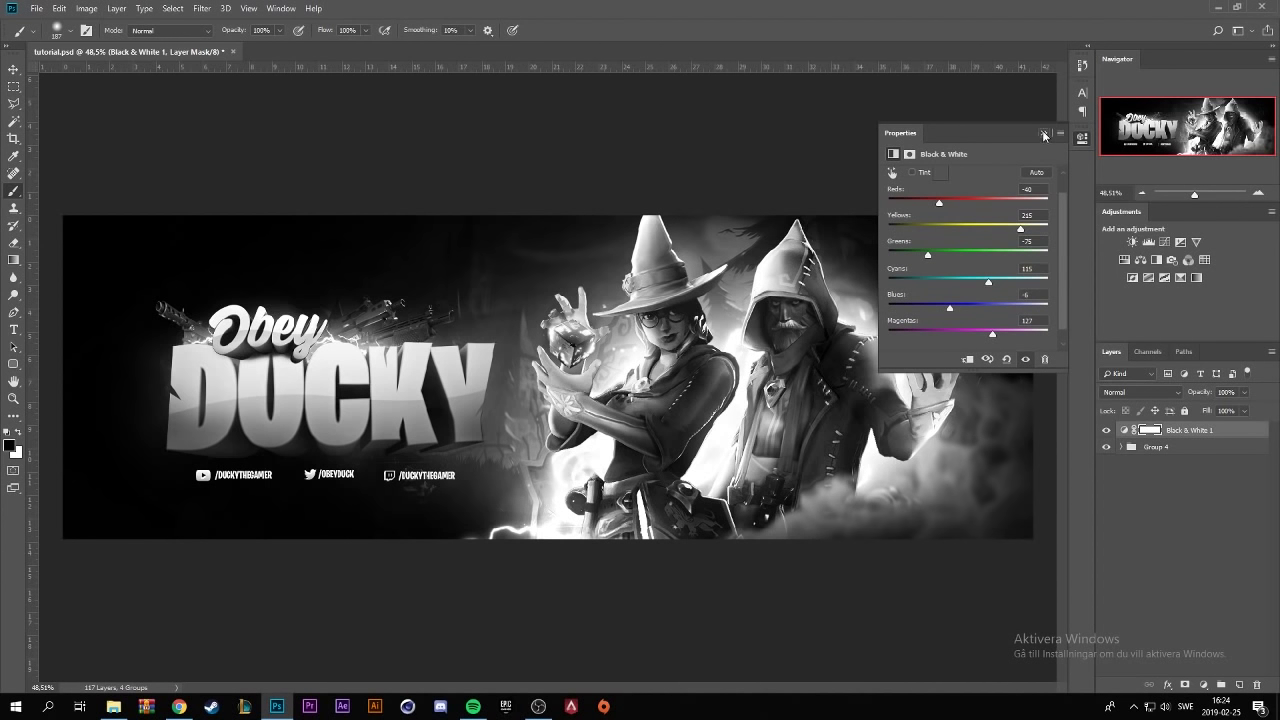
scroll(998, 294, "up", 1)
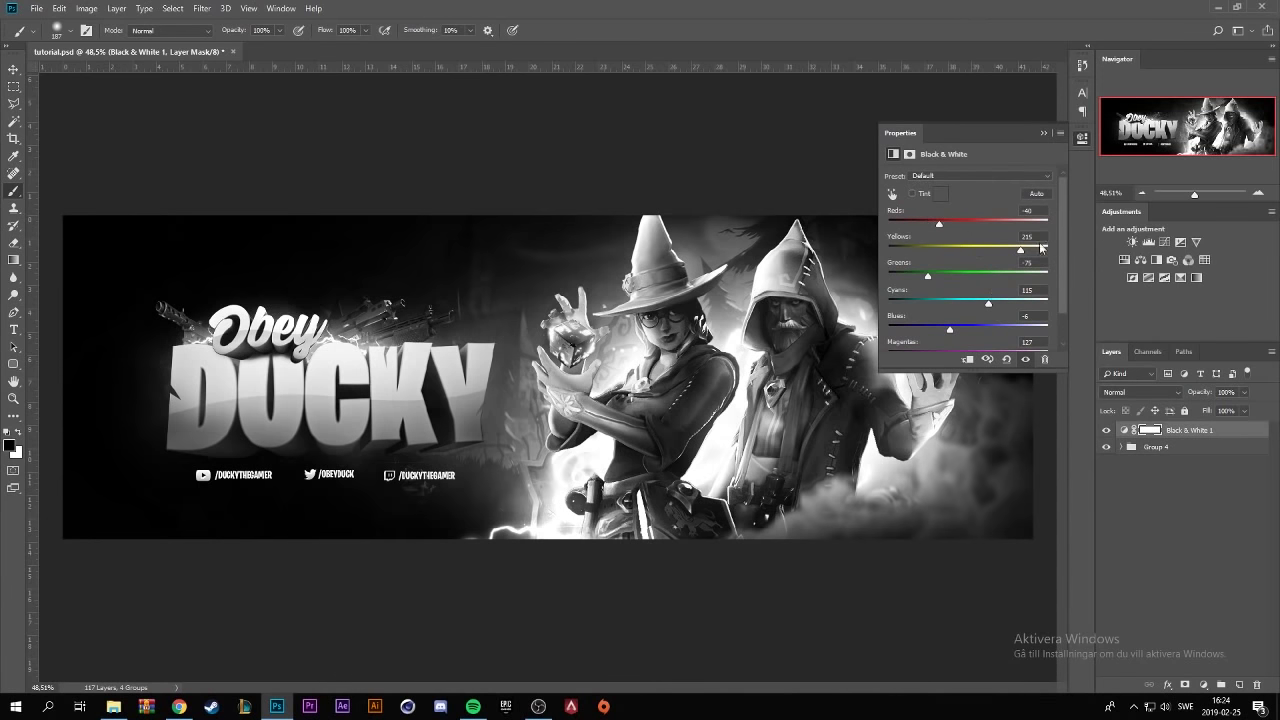
scroll(1008, 286, "down", 1)
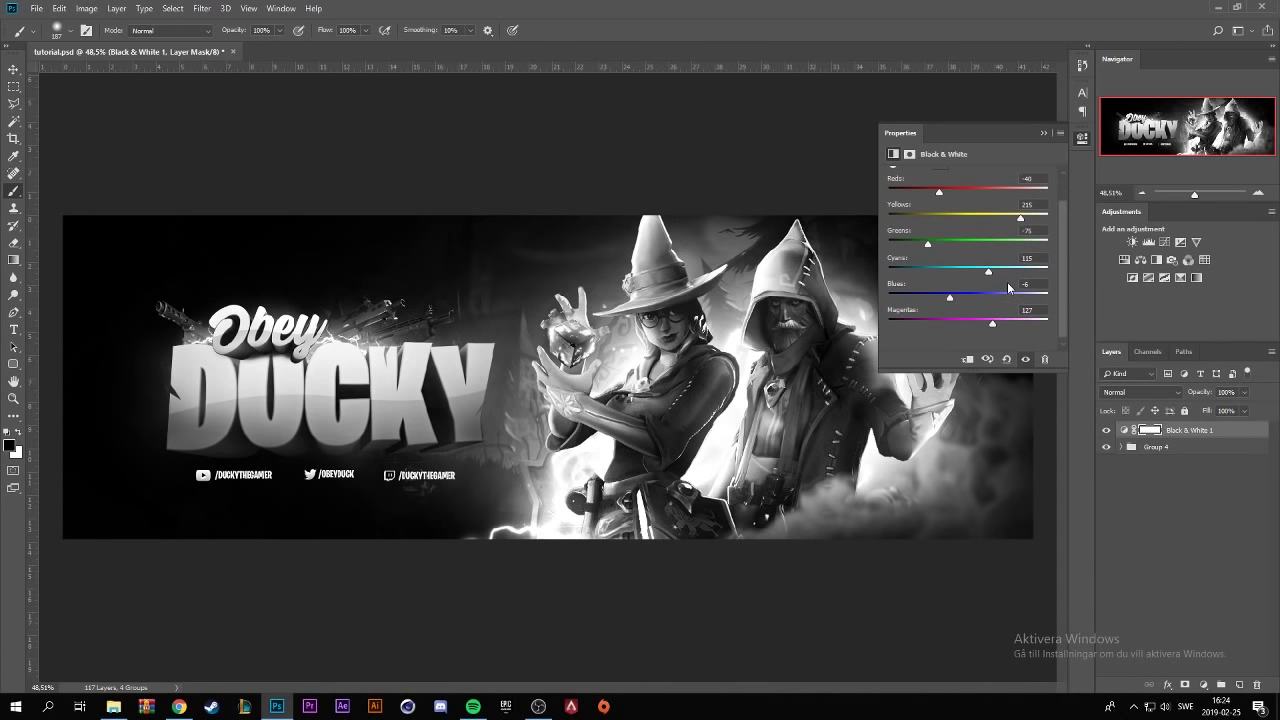
- Set Black & White 1 to Soft Light blend mode at 25% opacity
left_click(1043, 132)
left_click(1130, 393)
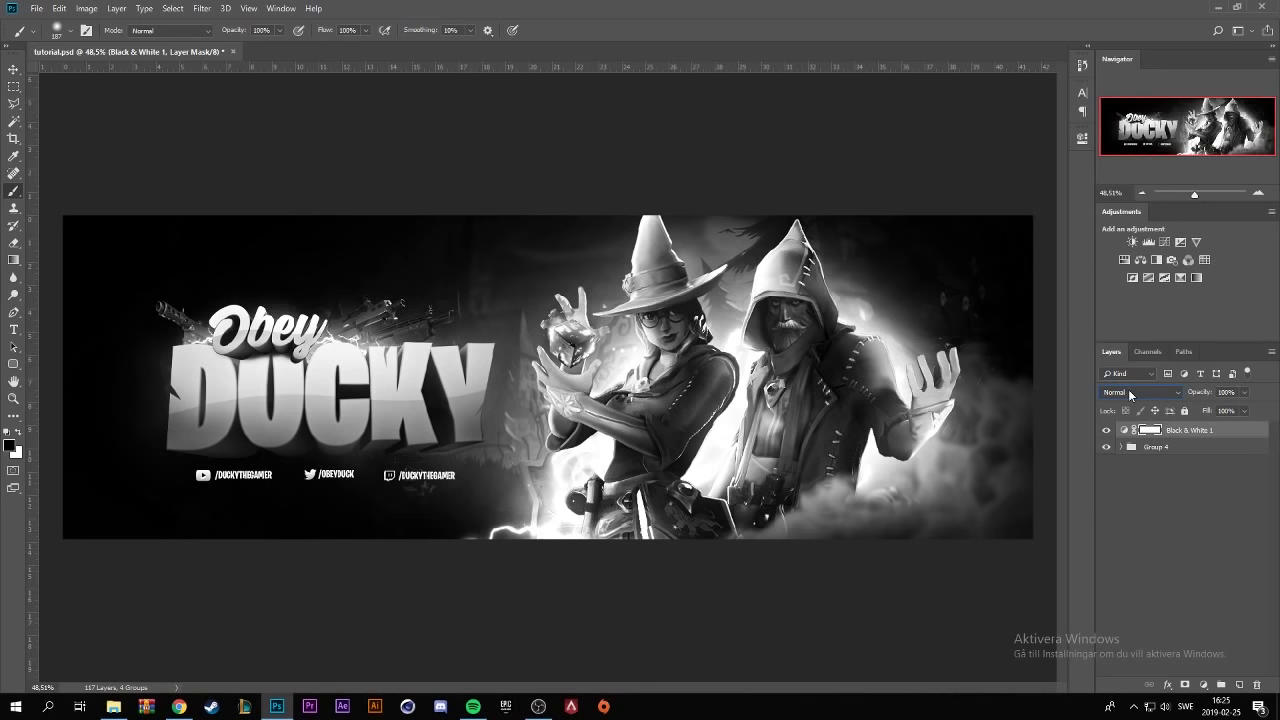
scroll(1130, 394, "down", 1)
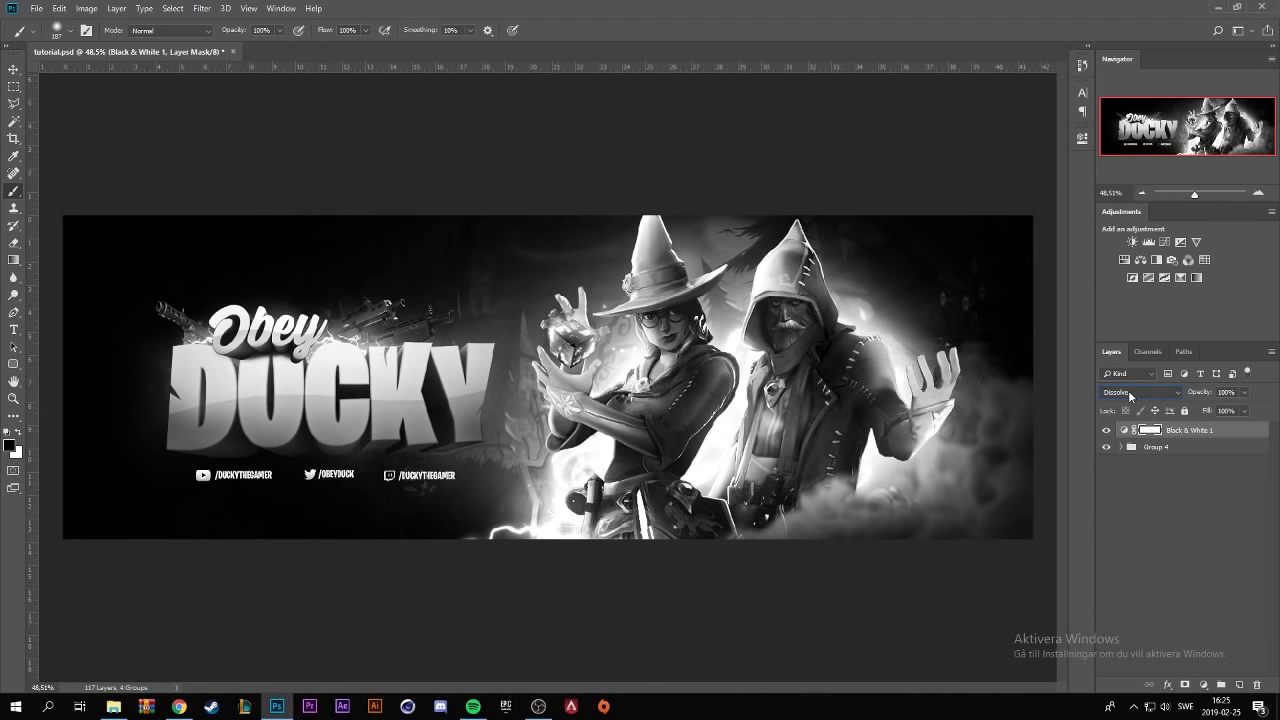
scroll(1130, 394, "down", 1)
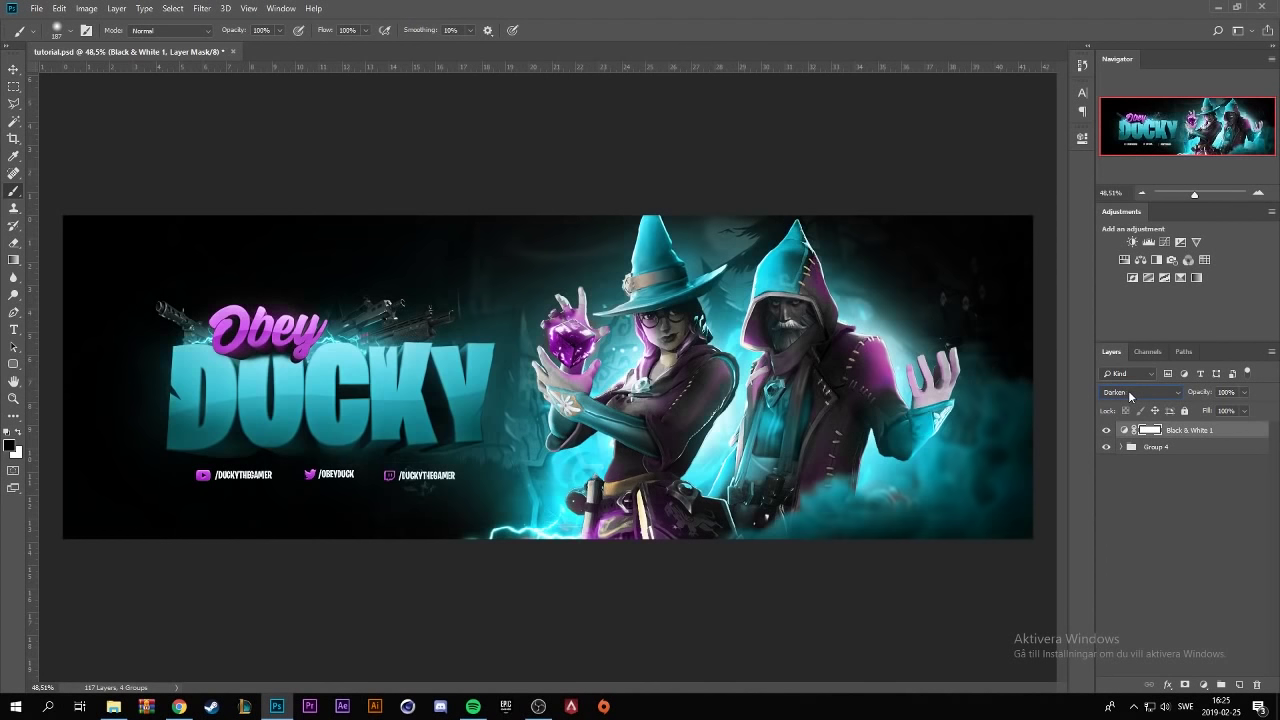
scroll(1130, 394, "down", 1)
scroll(1130, 394, "down", 1)
scroll(1130, 394, "down", 1)
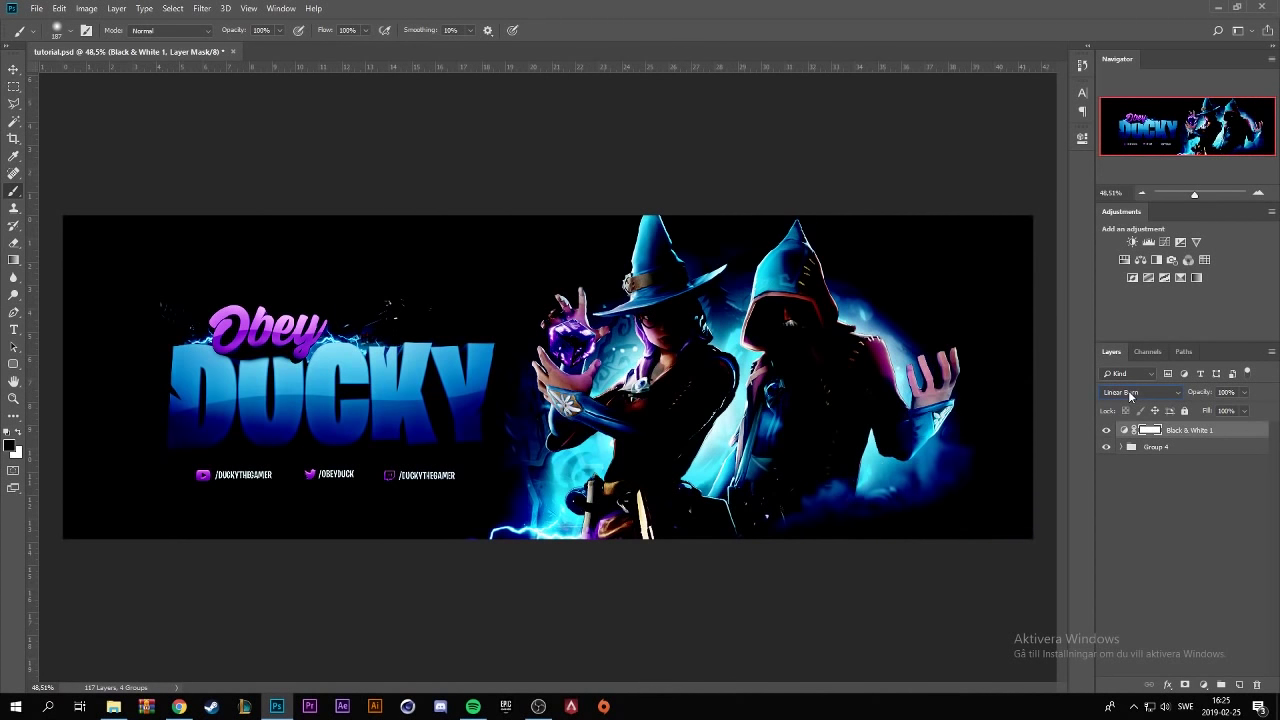
scroll(1130, 394, "down", 2)
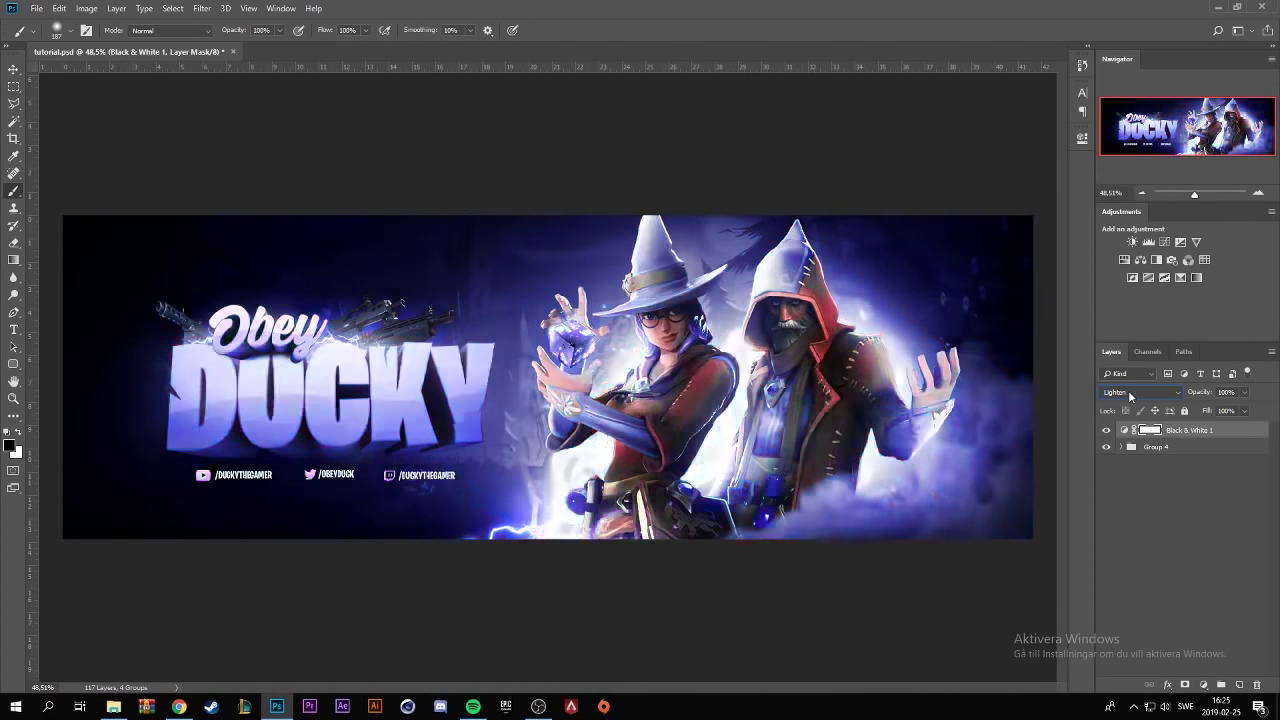
scroll(1130, 394, "down", 1)
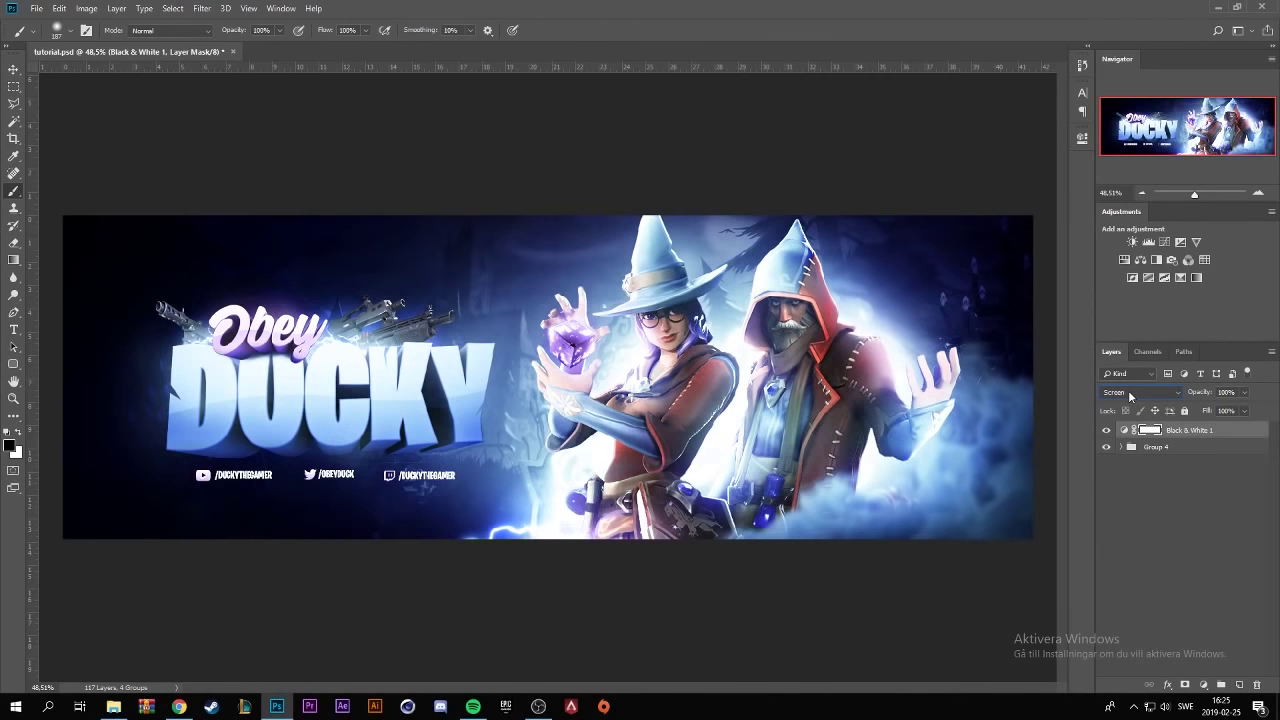
scroll(1130, 396, "down", 1)
scroll(1130, 396, "down", 1)
scroll(1130, 396, "down", 1)
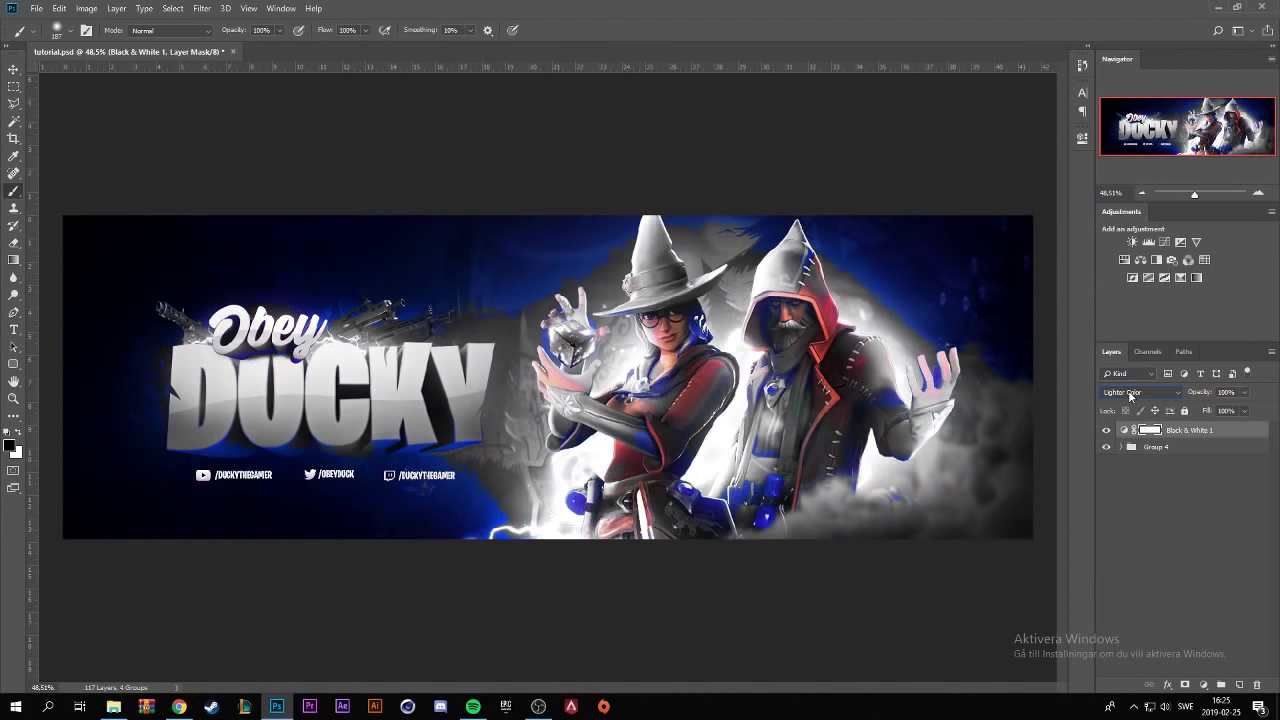
scroll(1130, 396, "down", 1)
scroll(1130, 396, "down", 1)
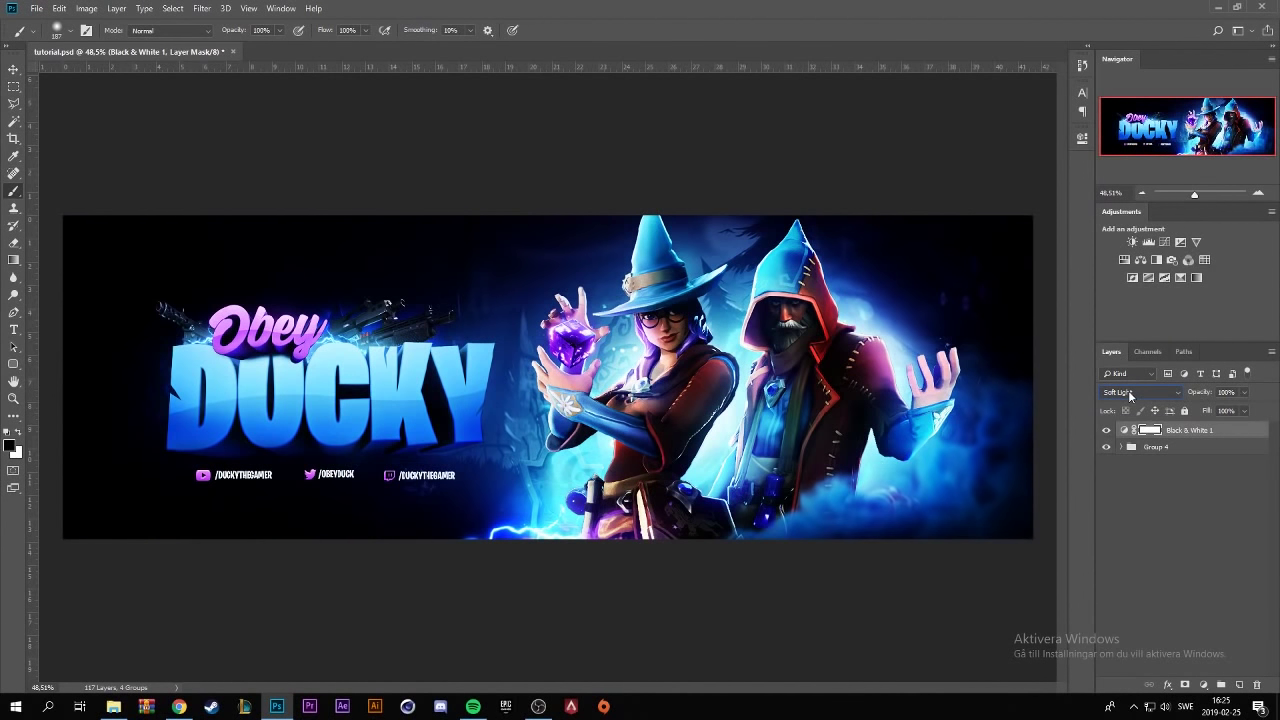
left_click(1244, 392)
mouse_move(1232, 414)
left_mouse_down()
mouse_move(1157, 403)
mouse_move(1186, 400)
left_mouse_up()
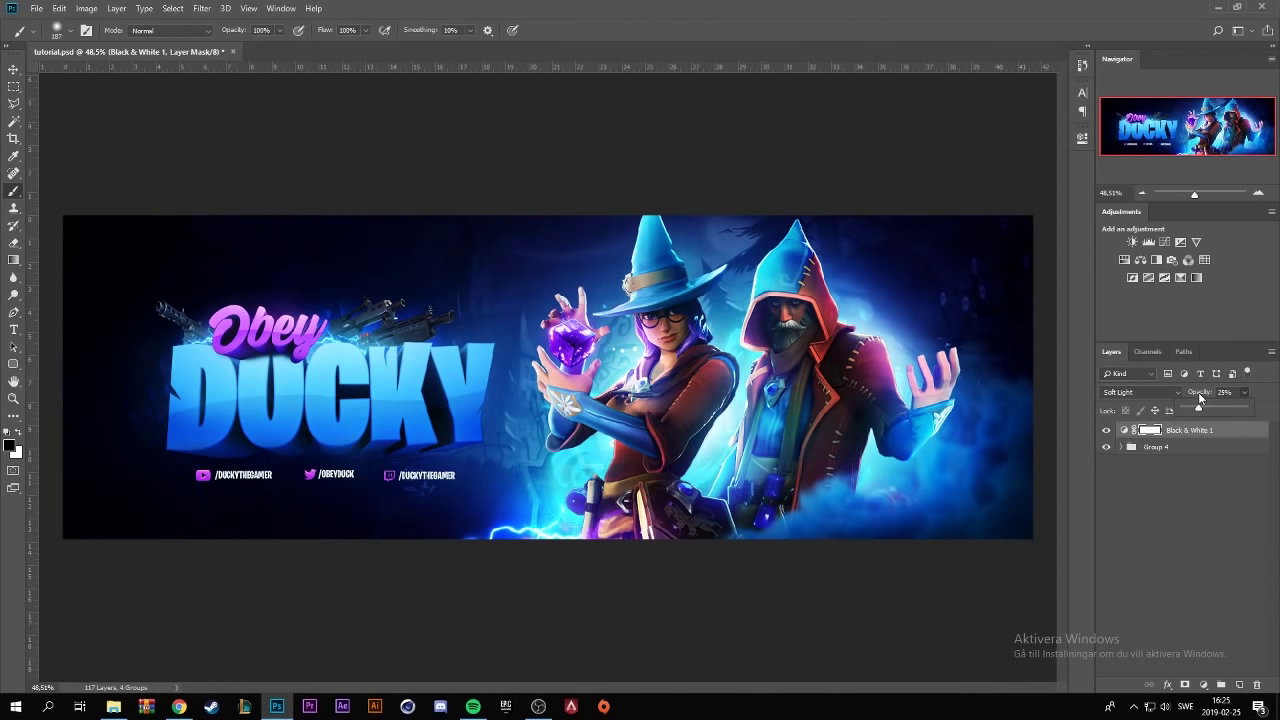
- Add an Exposure adjustment layer with Exposure +0.22 and Gamma 0.96
left_click(1106, 432)
left_click(1204, 685)
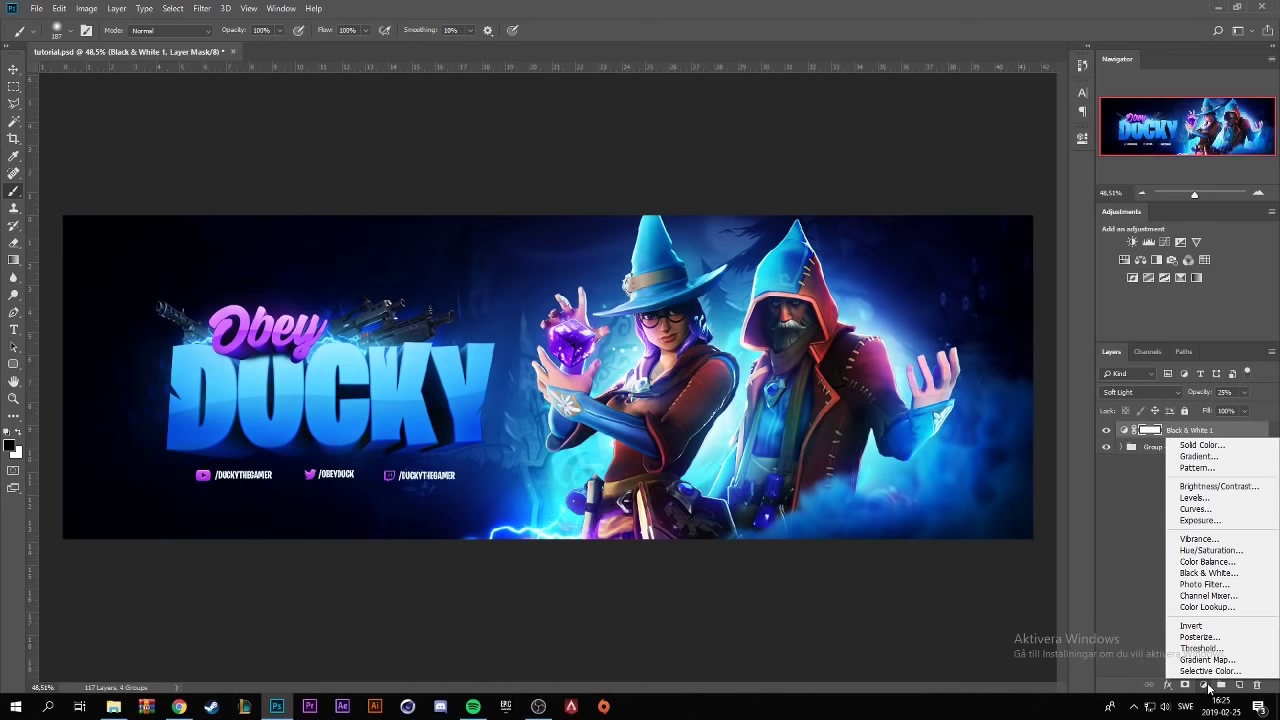
left_click(1233, 521)
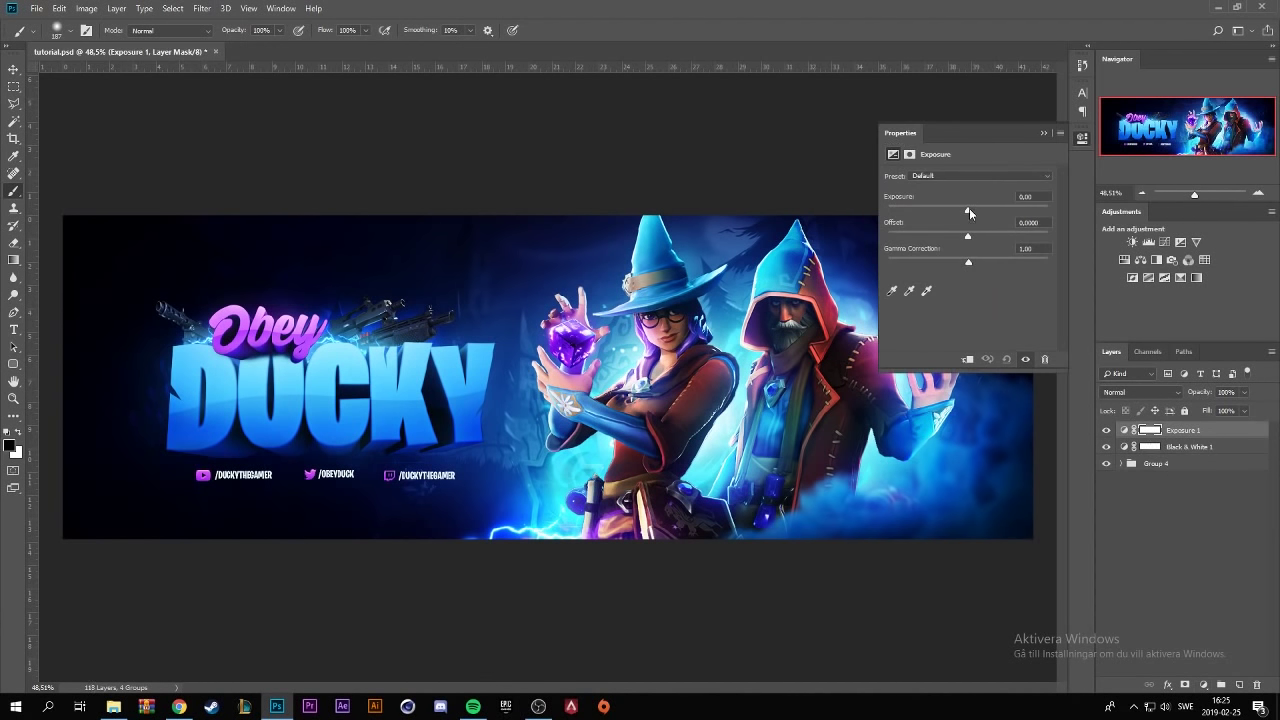
left_click_drag(969, 208, 970, 208)
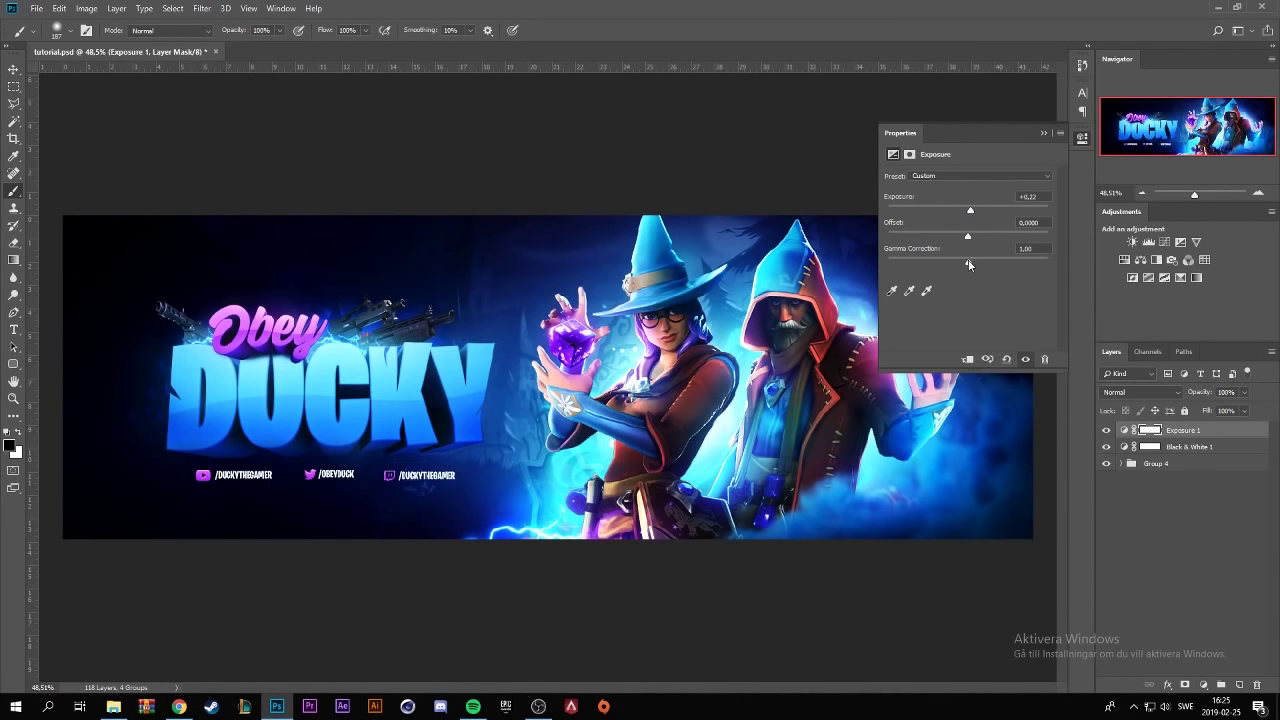
left_click_drag(968, 264, 970, 265)
- Hide and re-show the Exposure 1 layer to compare, then select Group 4
left_click(1044, 132)
left_click(1106, 430)
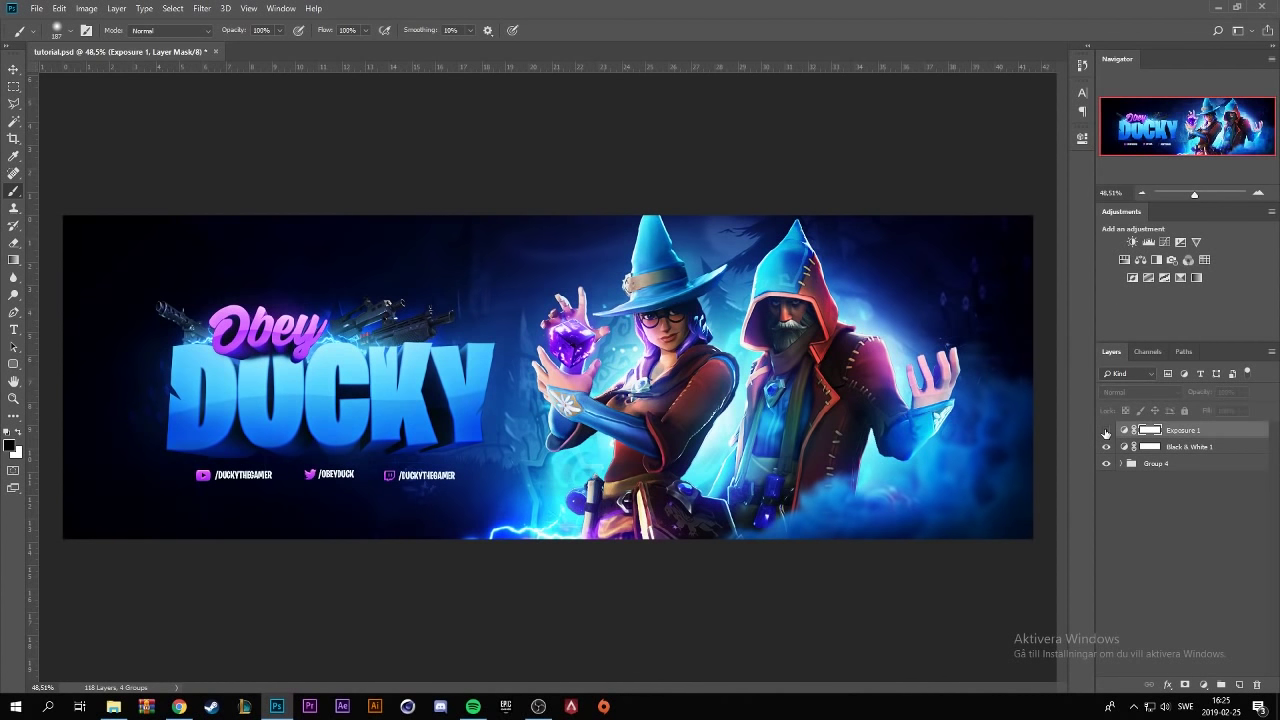
left_click(1204, 685)
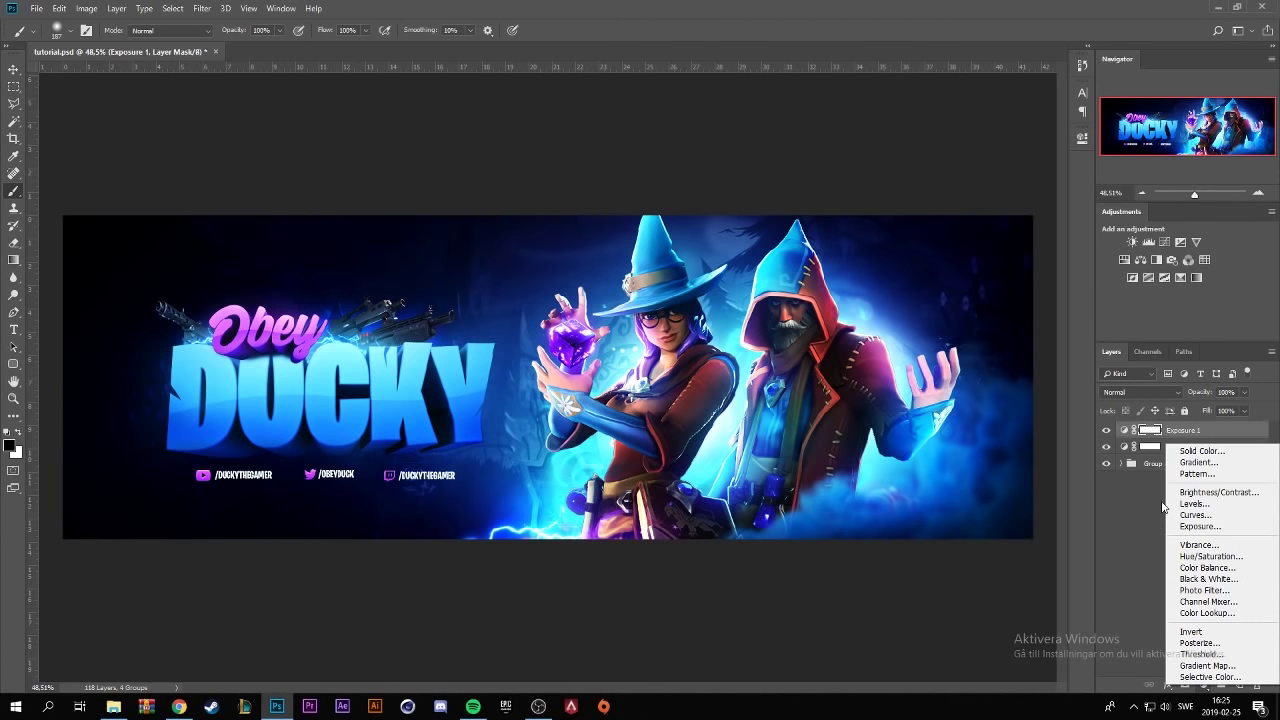
left_click(1161, 502)
left_click(1168, 465)
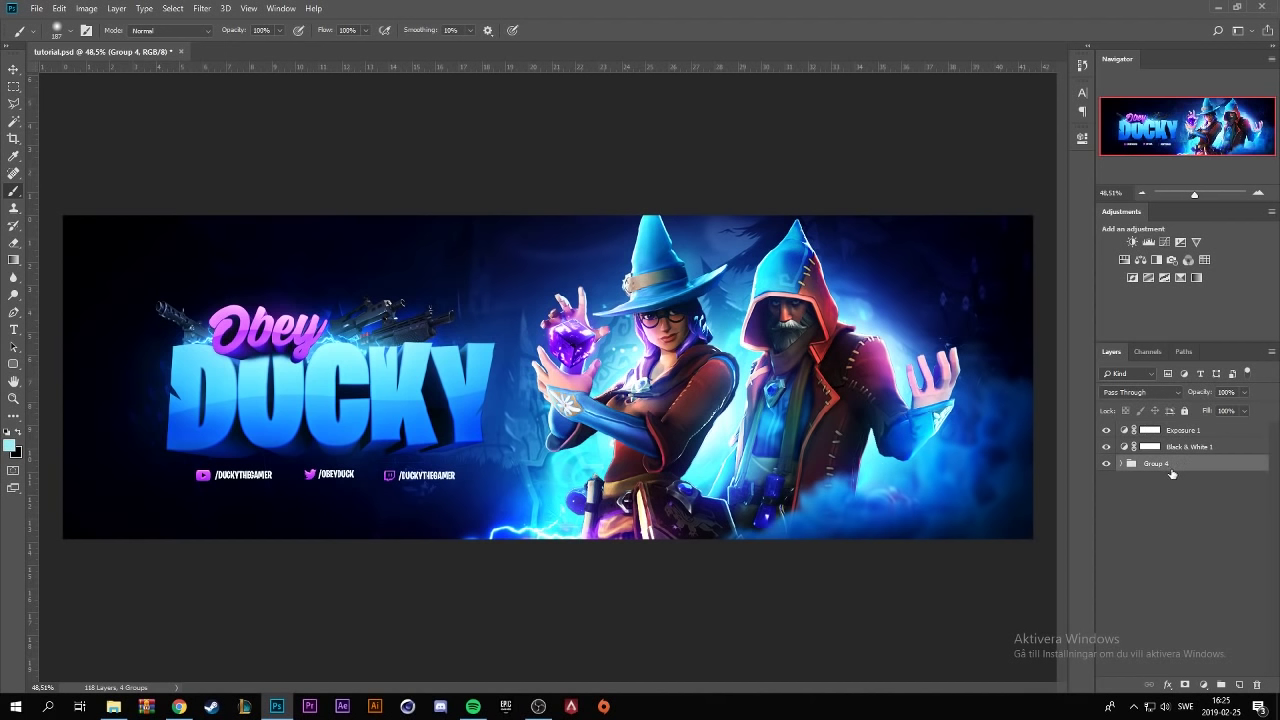
- Duplicate and merge Group 4, then apply monochromatic Add Noise to the copy
key("ctrl+j")
key("ctrl+e")
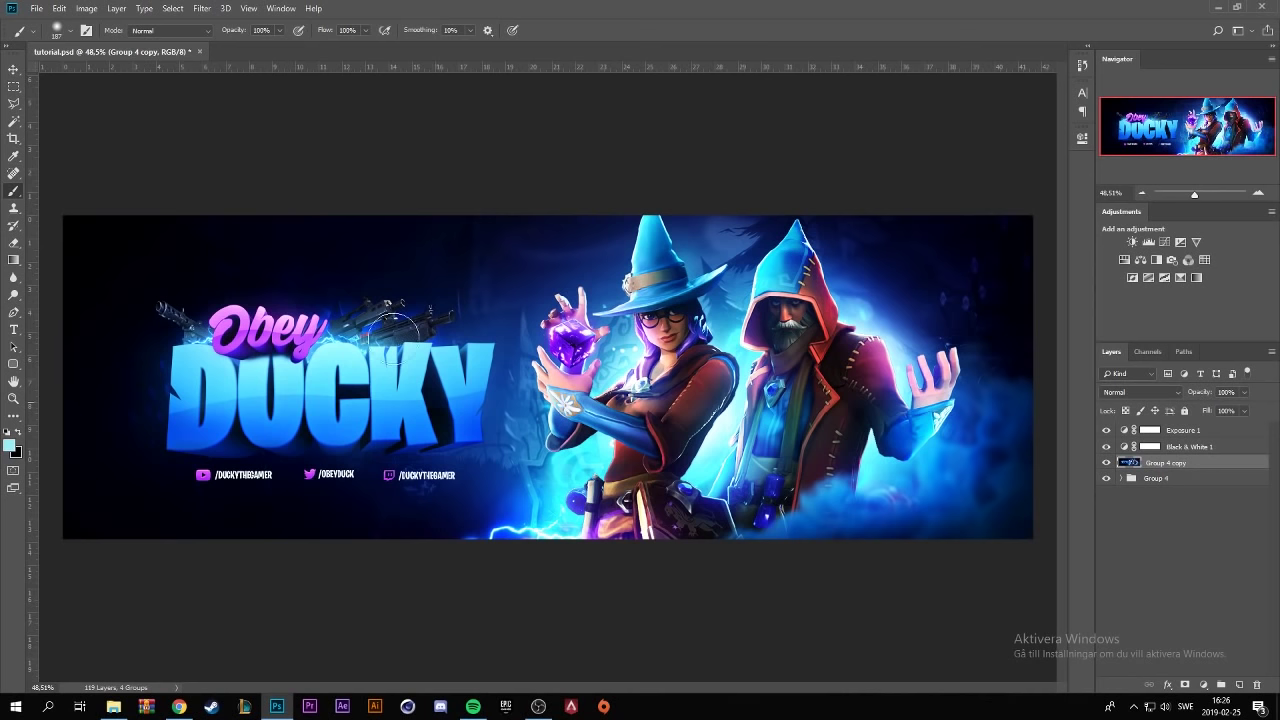
left_click(202, 8)
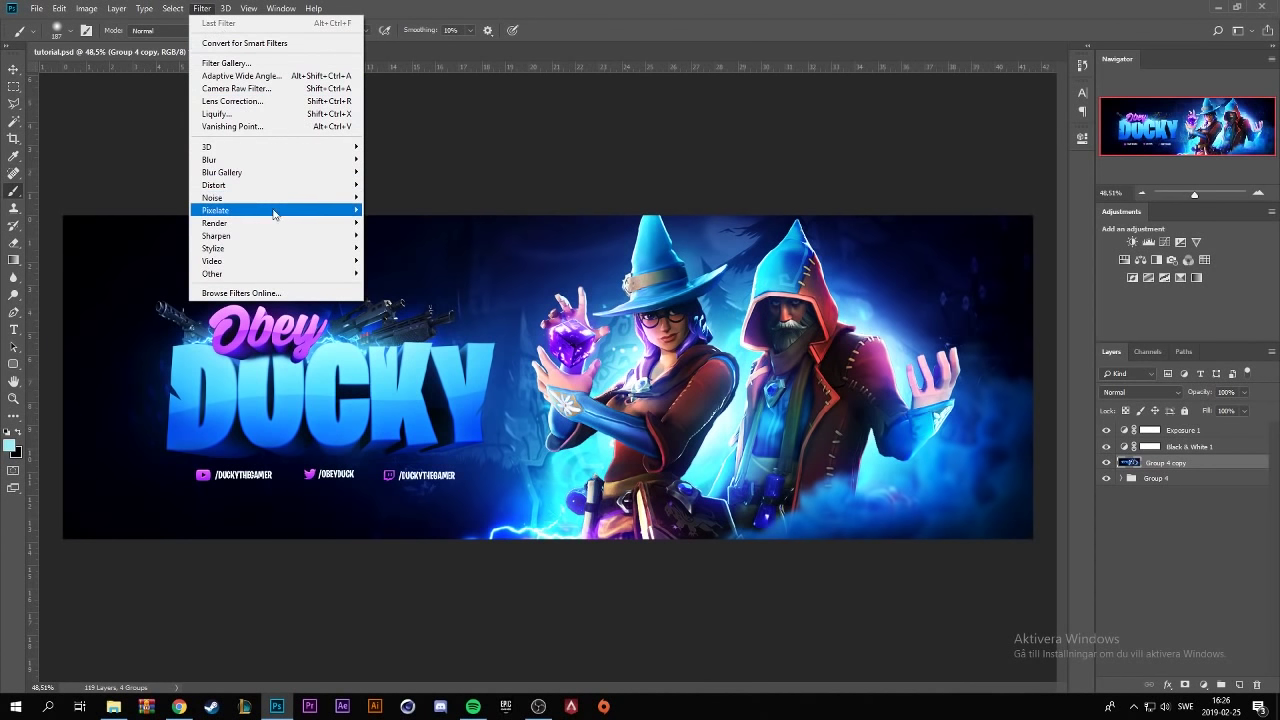
mouse_move(213, 197)
left_click(416, 198)
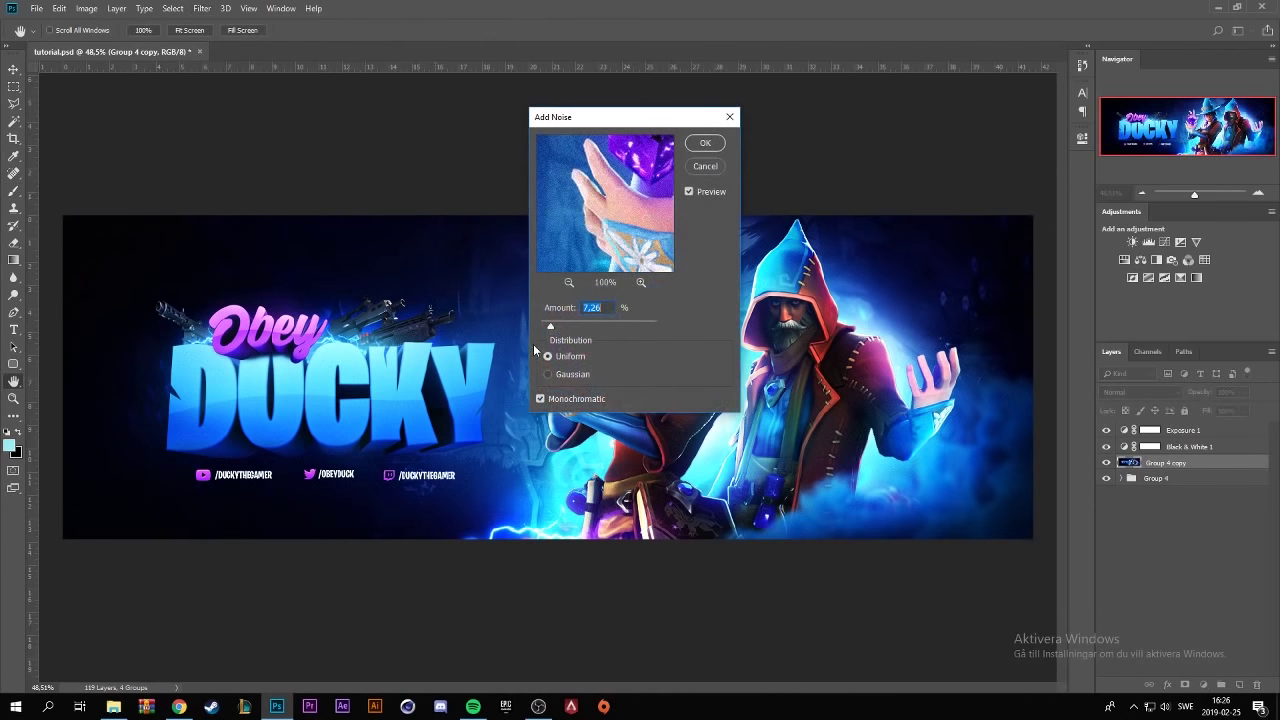
left_click(541, 398)
left_click(705, 143)
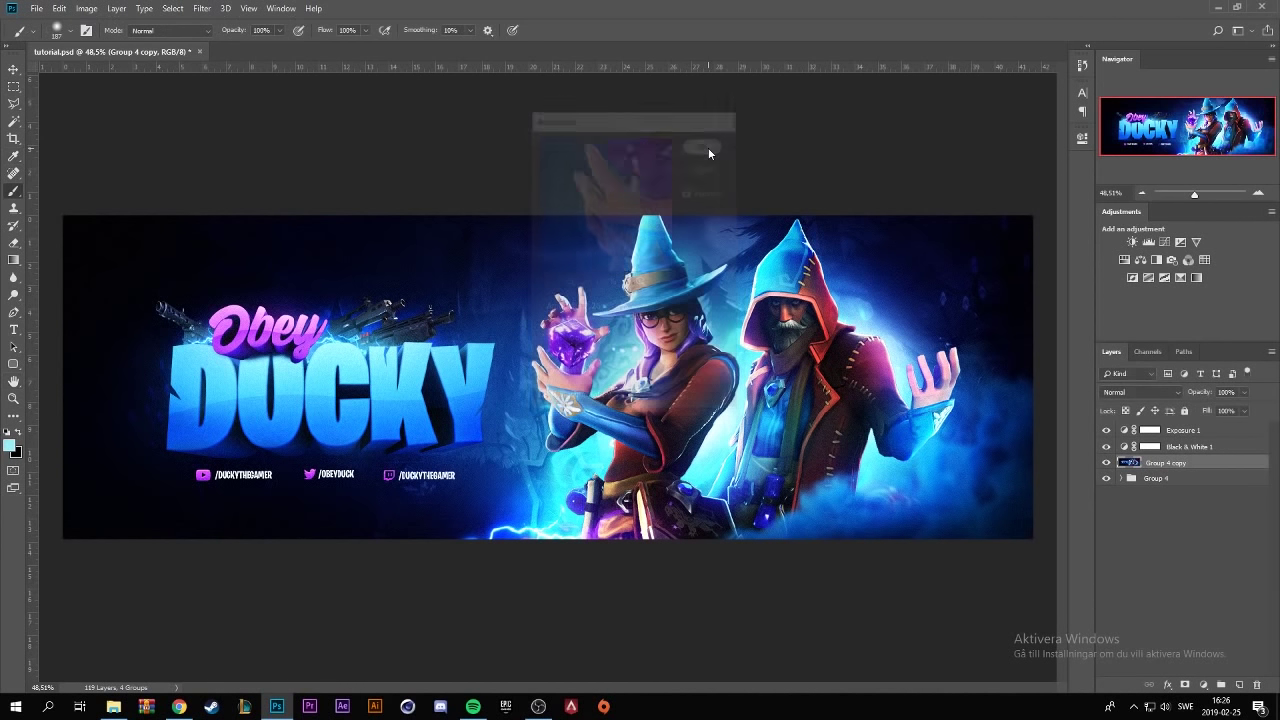
- Set the noise layer to 22% opacity and select Exposure 1 through Group 4
left_click(1245, 394)
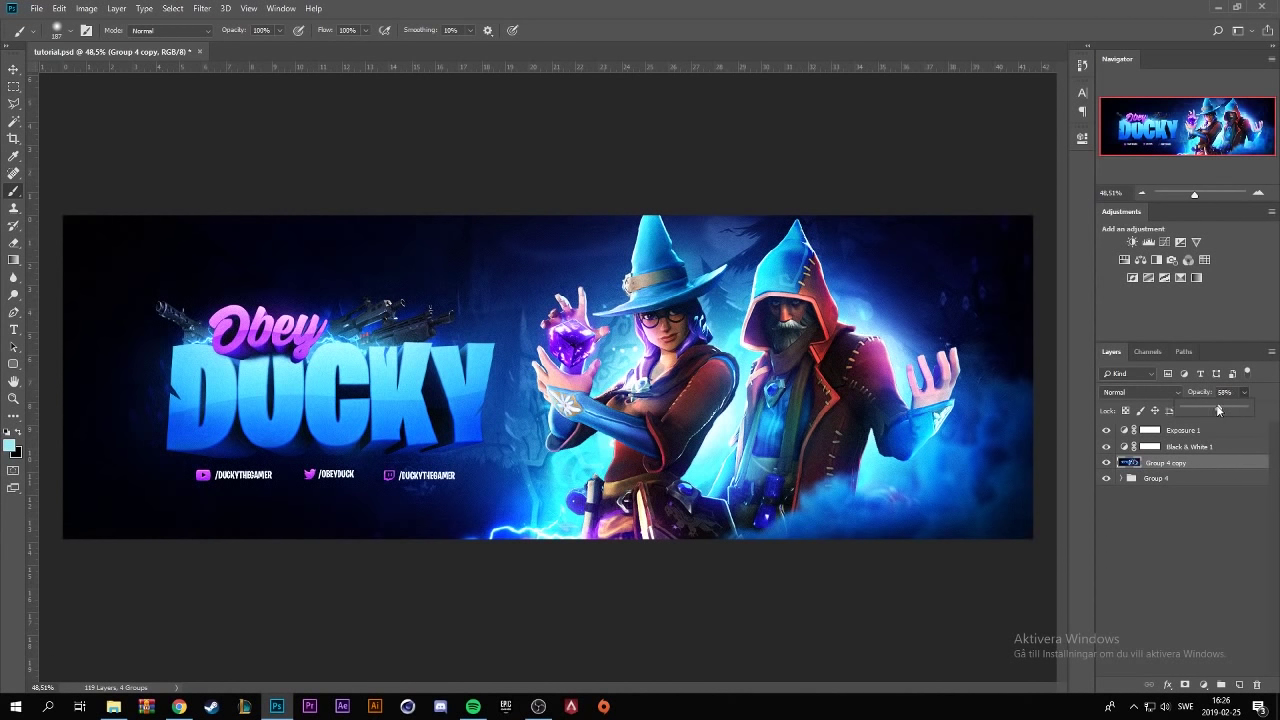
left_click_drag(1226, 406, 1191, 412)
left_click(1104, 462)
left_click(1150, 480)
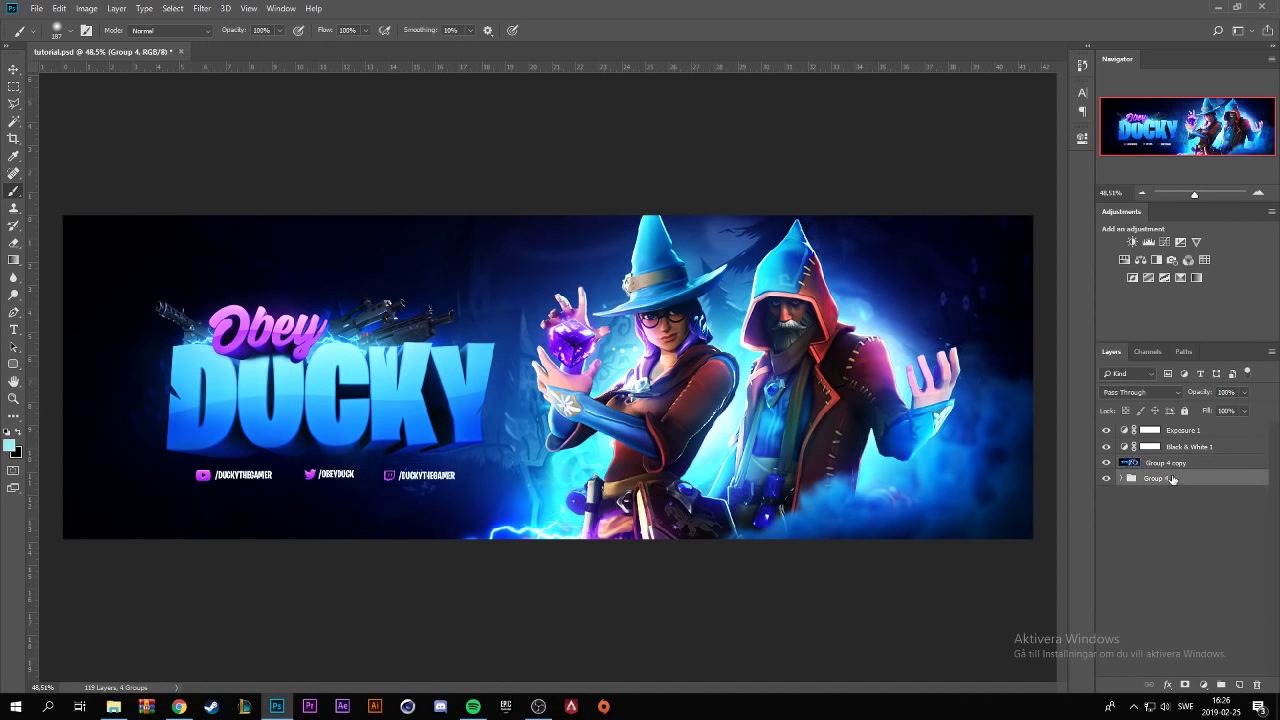
left_click(1207, 432, "shift")
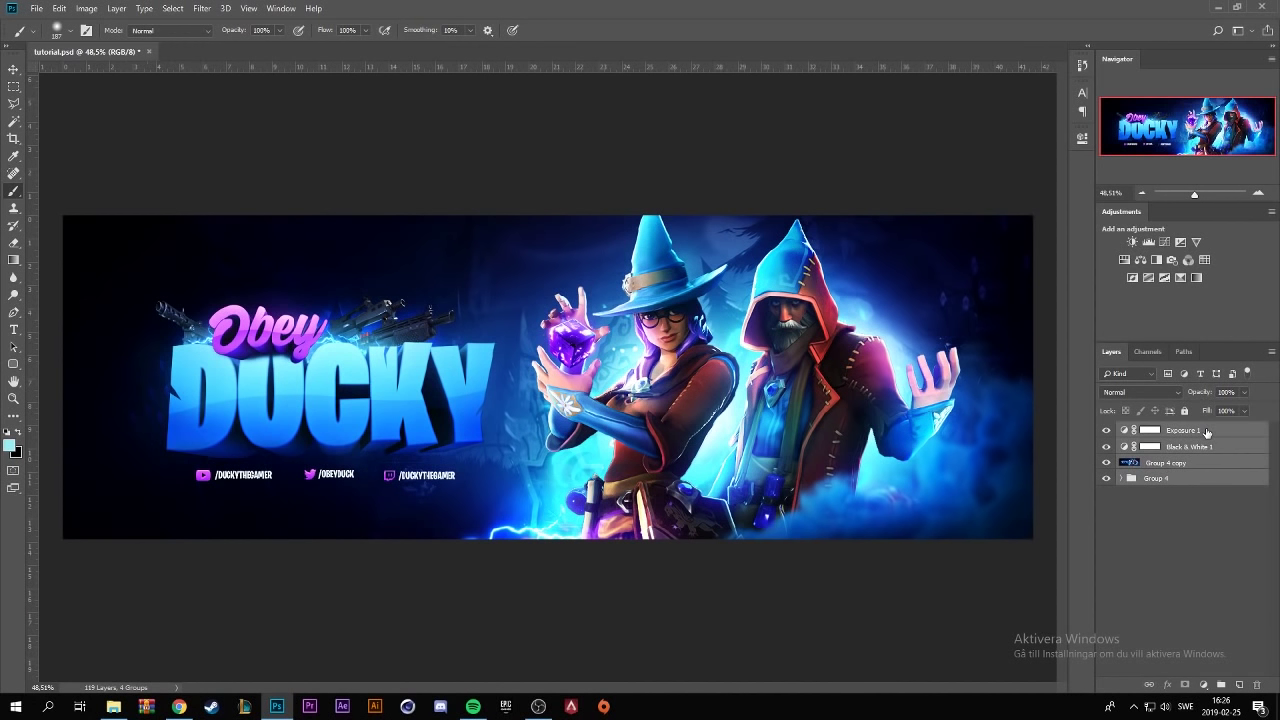
- Group the four layers as Group 5, sharpen a merged copy, and set it to 36% opacity
key("ctrl+g")
key("ctrl+j")
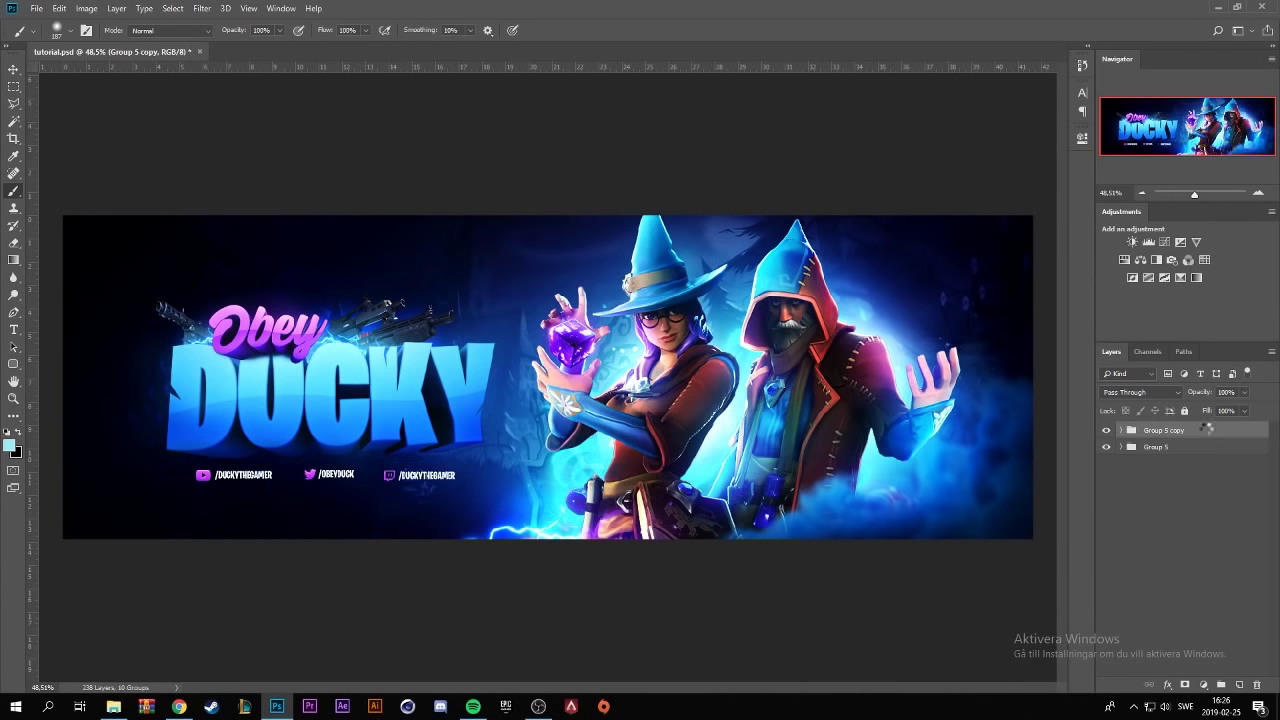
left_click(203, 10)
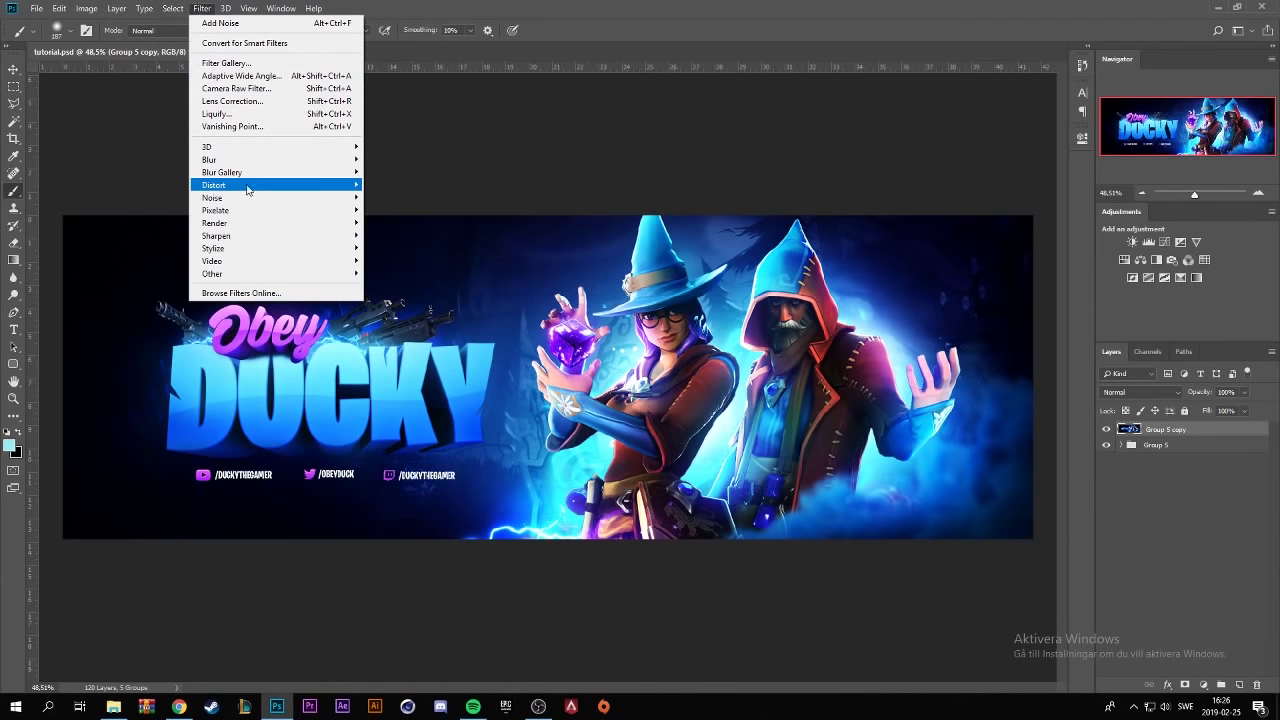
mouse_move(216, 235)
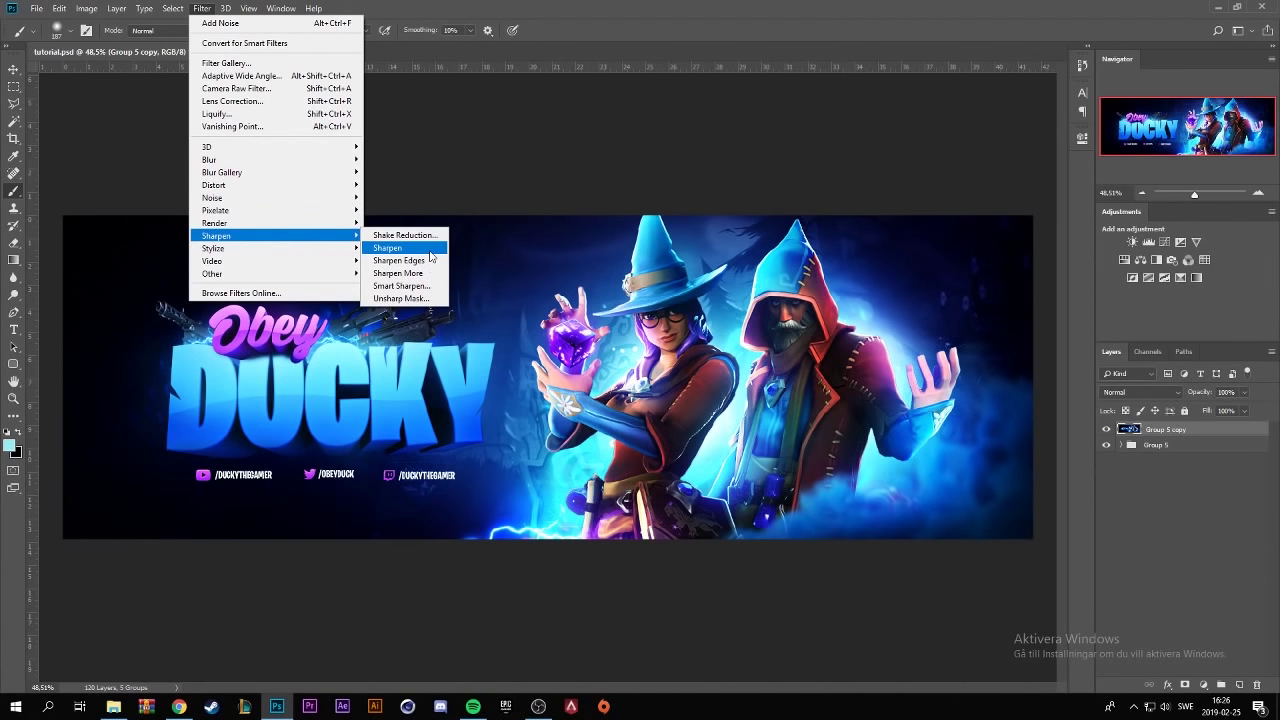
left_click(430, 252)
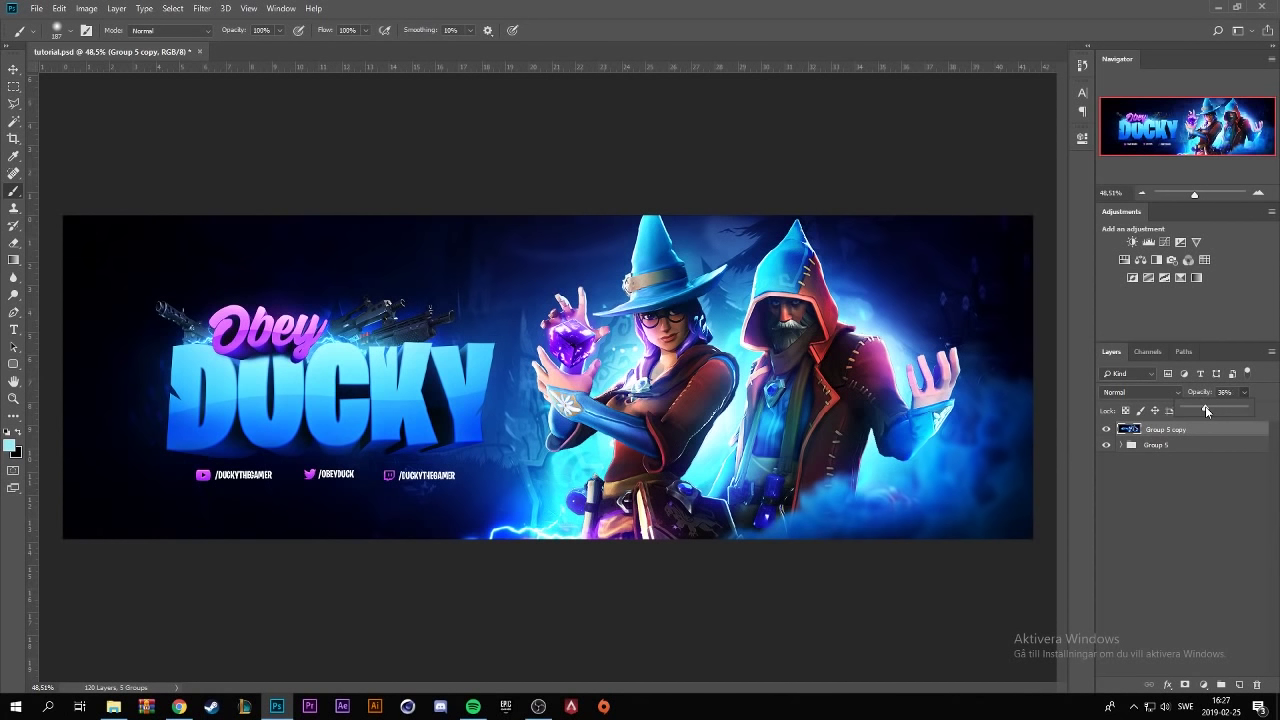
left_click(1107, 430)
- Open File > Export > Save for Web (Legacy) and review the export preview
left_click(35, 9)
mouse_move(50, 190)
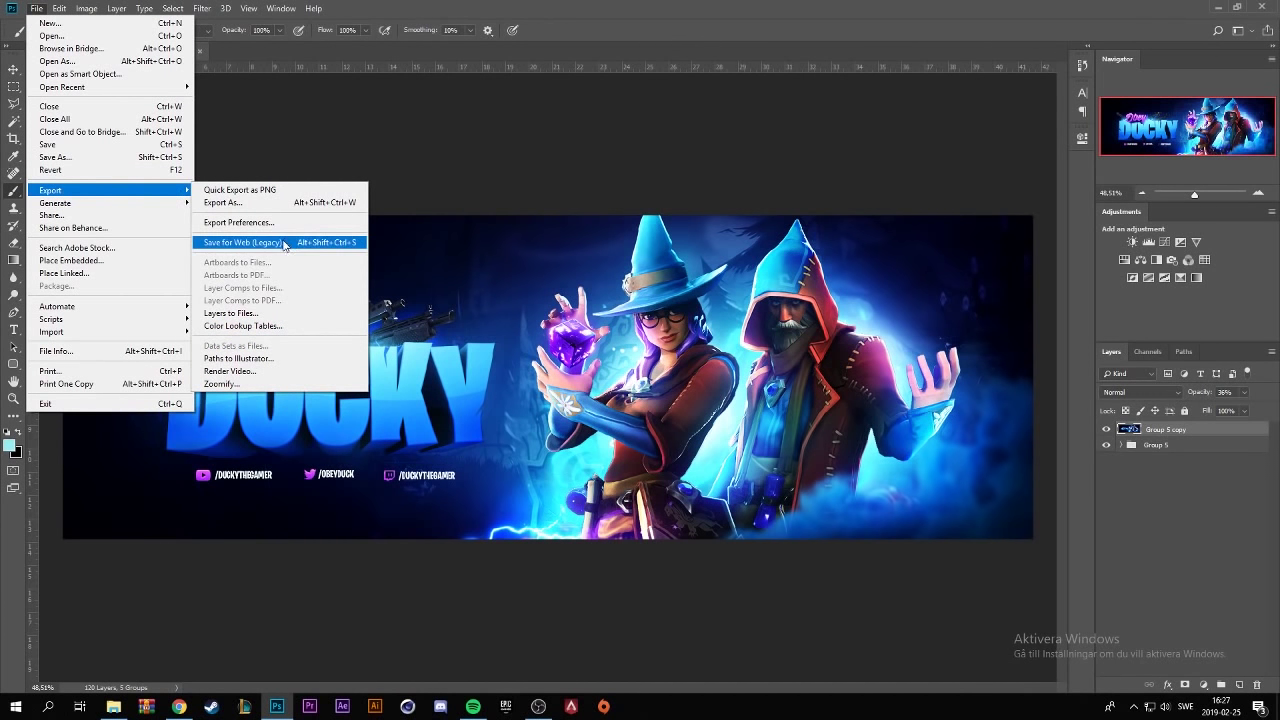
left_click(285, 243)
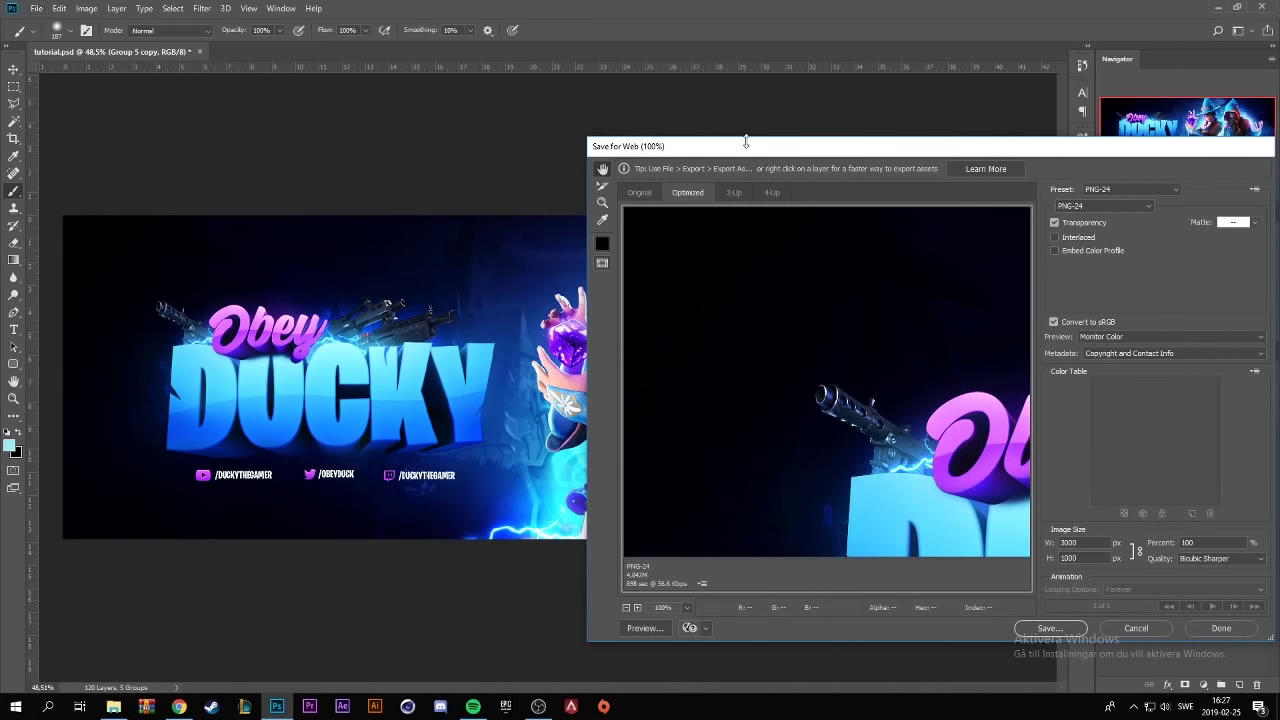
left_click_drag(748, 143, 587, 123)
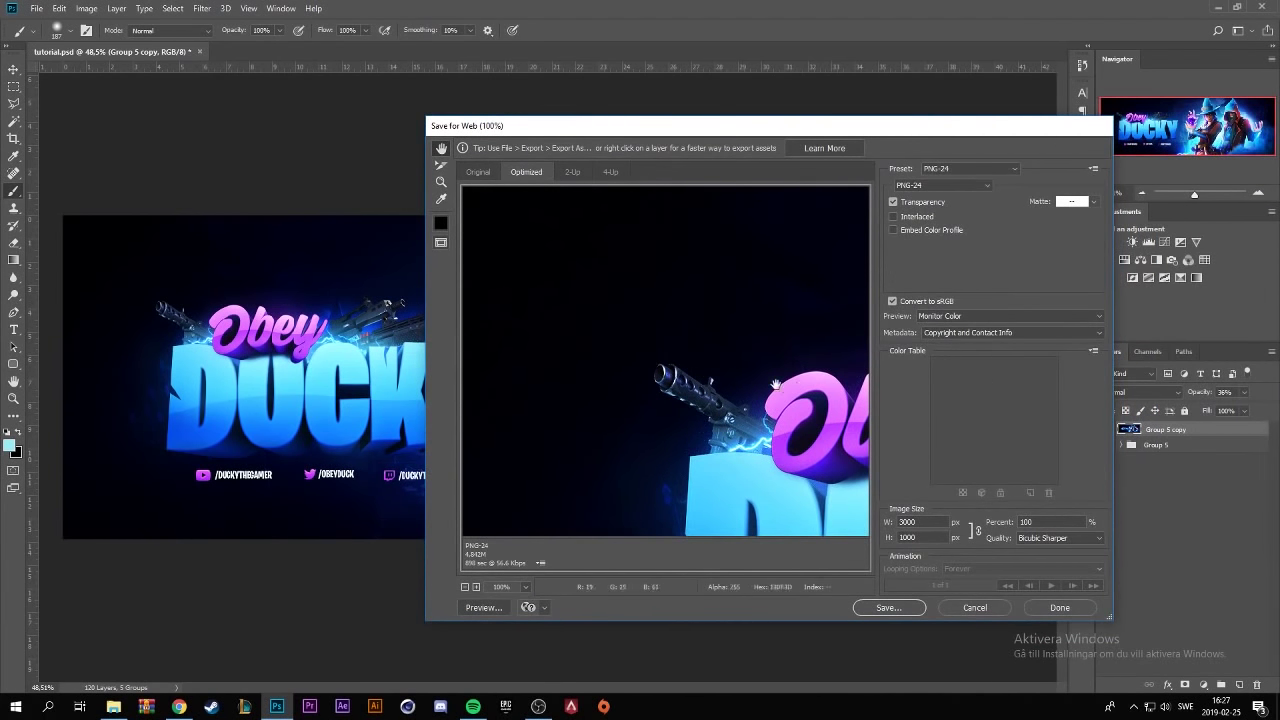
scroll(755, 388, "down", 2)
scroll(755, 388, "down", 1)
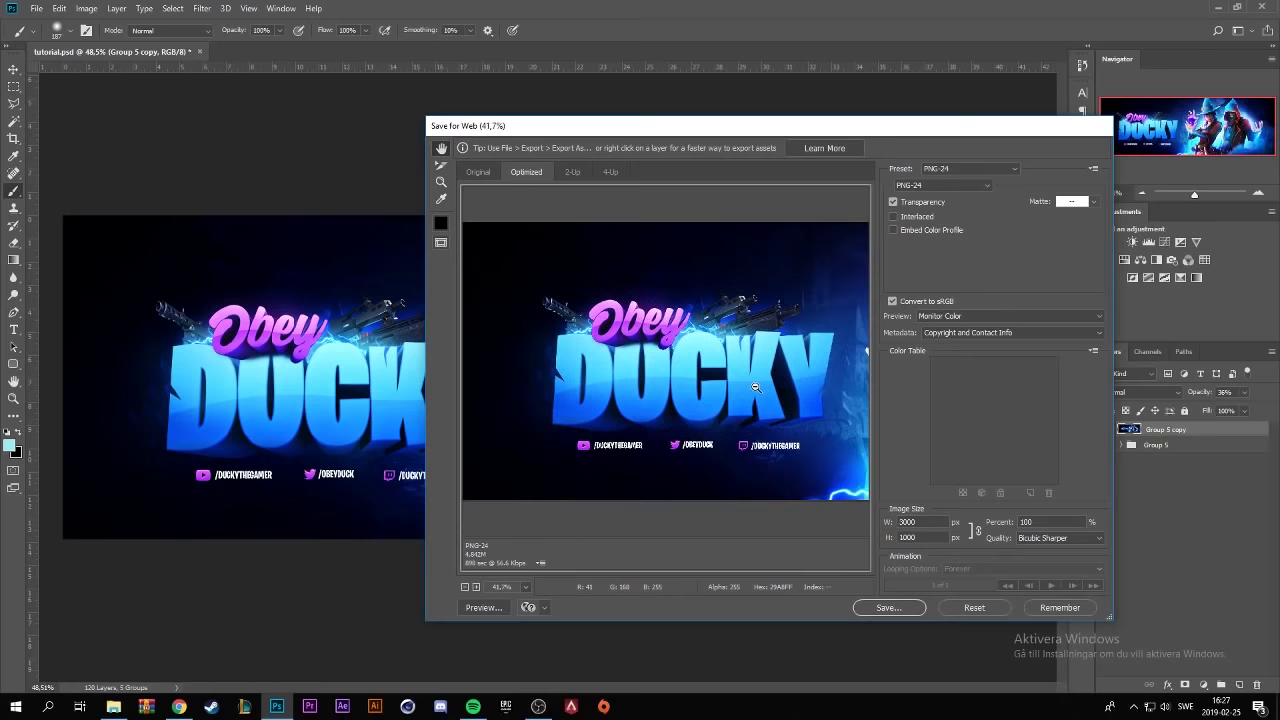
scroll(755, 388, "down", 1)
scroll(755, 388, "down", 1)
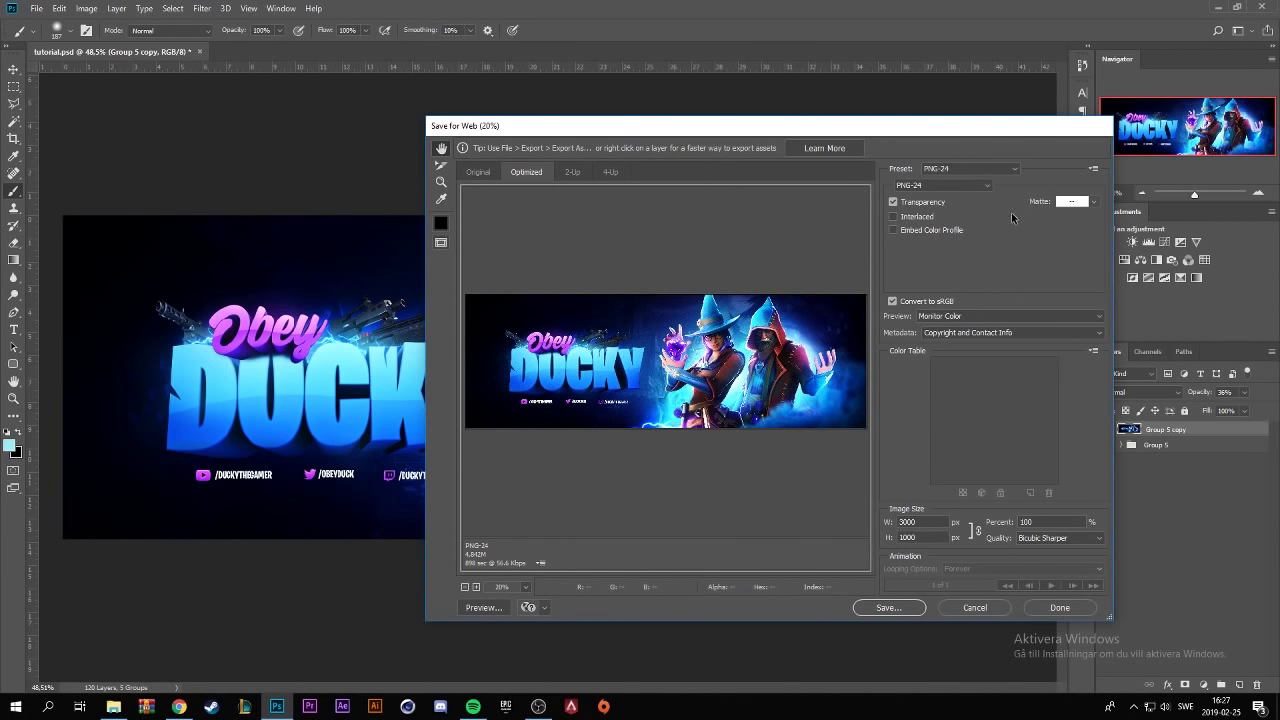
- Keep PNG-24 format and save the 3000×1000 banner into the Design folder
left_click(970, 186)
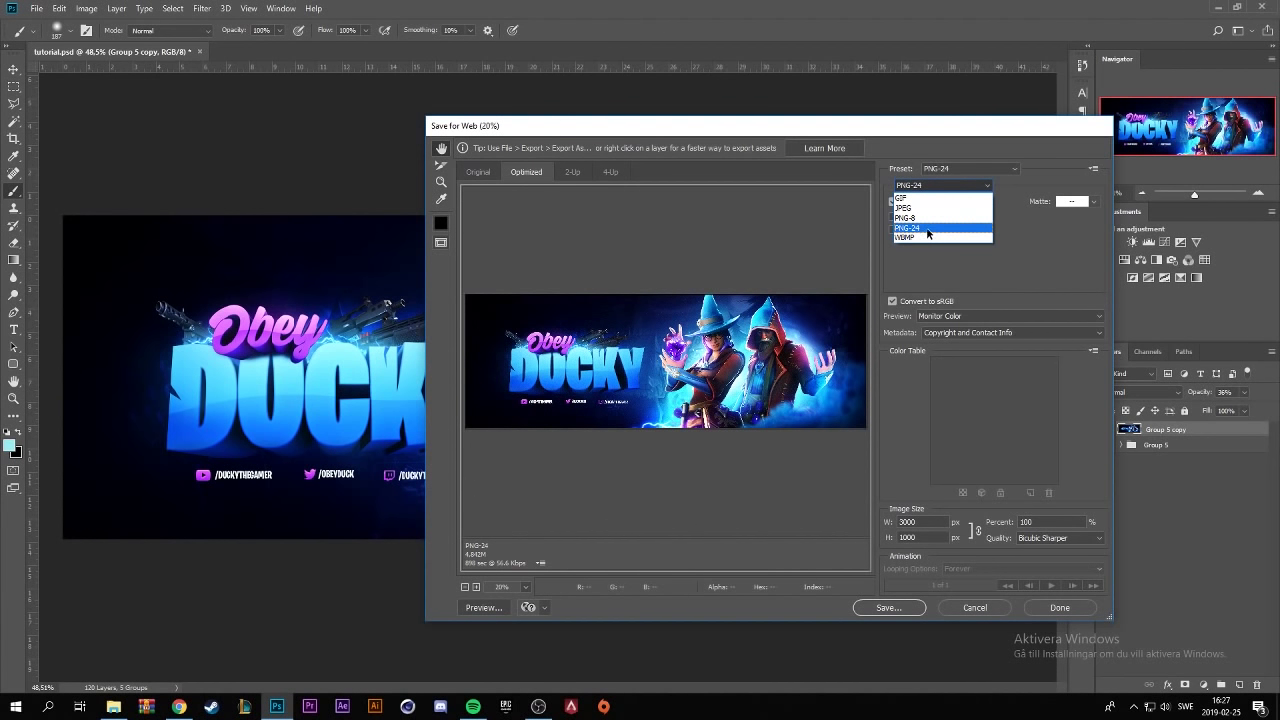
left_click(943, 185)
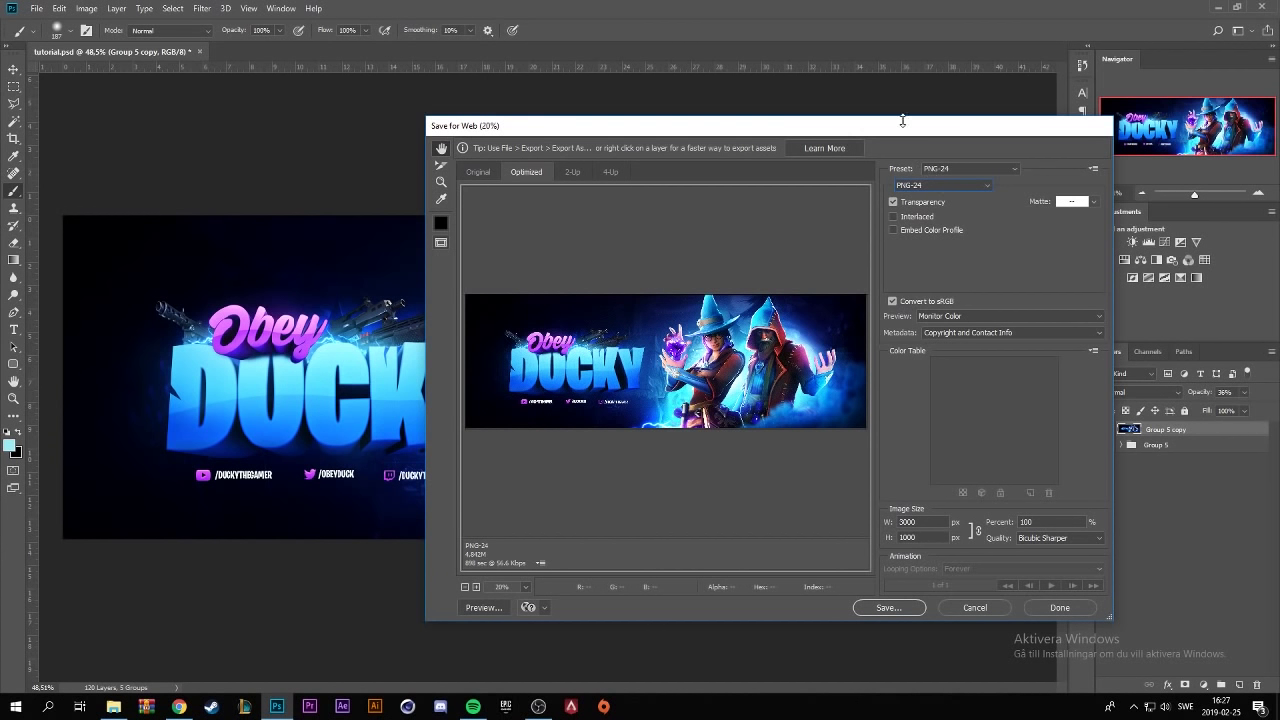
left_click_drag(901, 133, 882, 135)
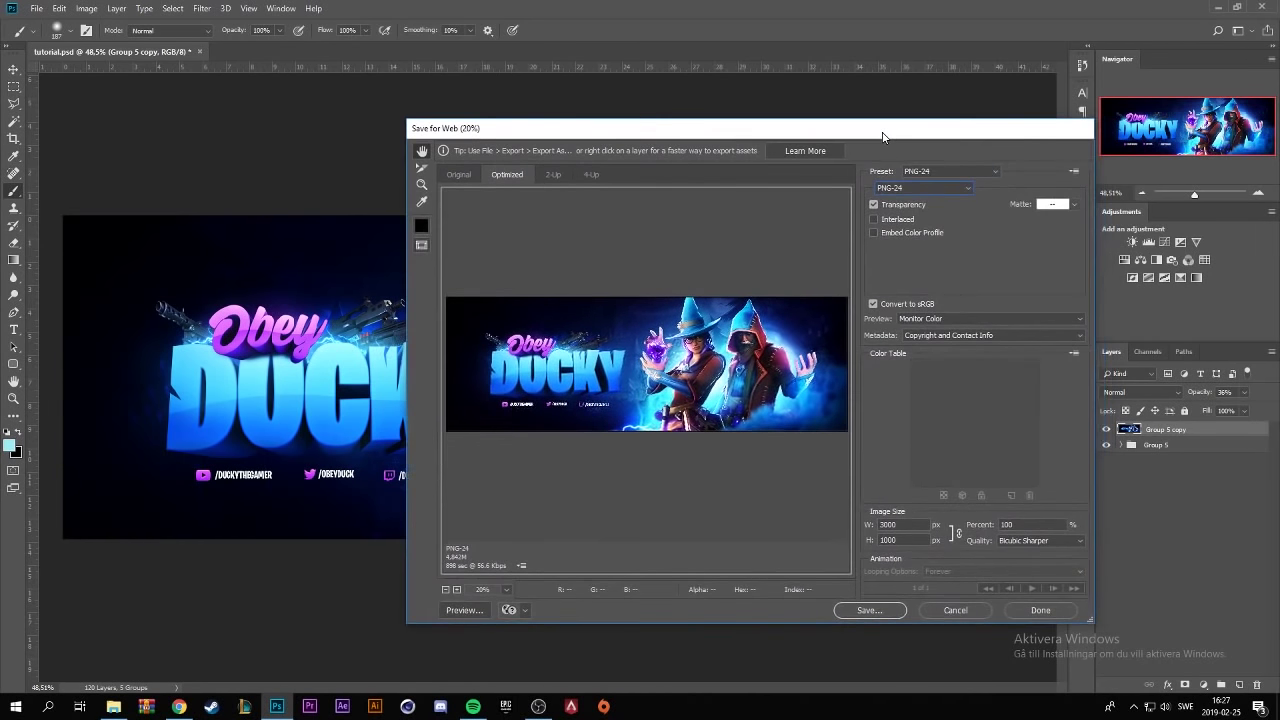
left_click(867, 610)
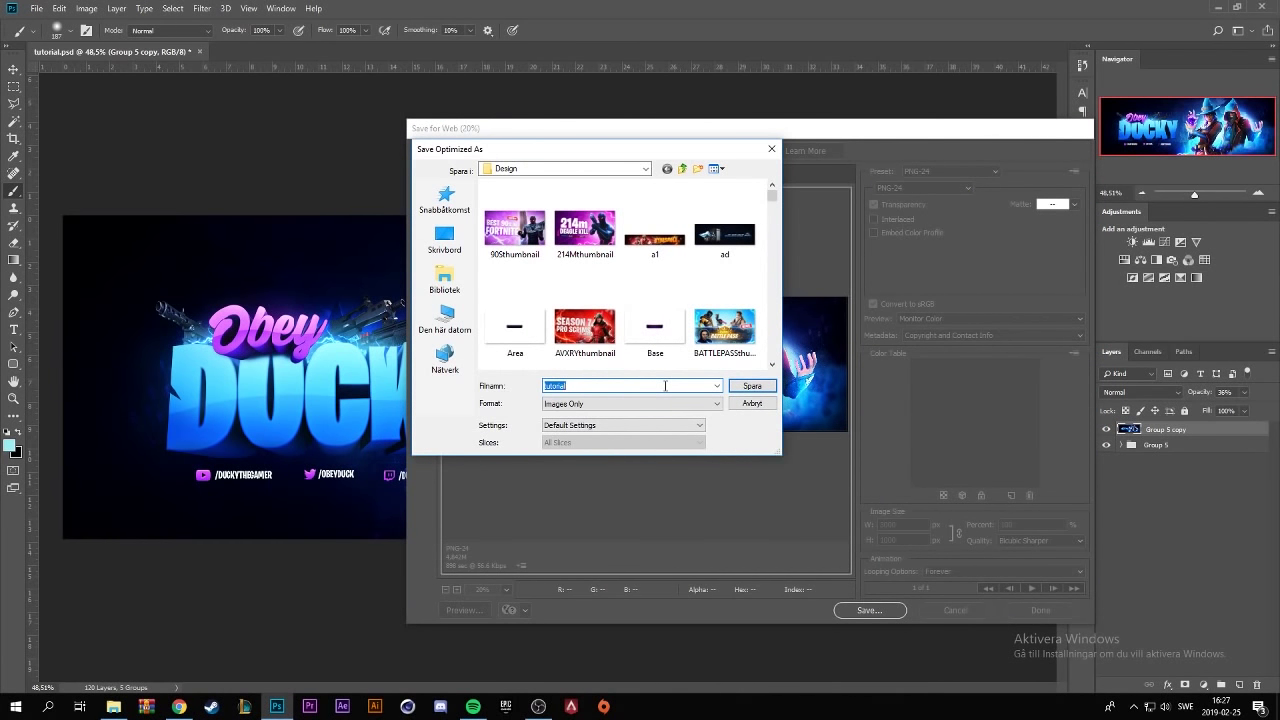
left_click(755, 386)
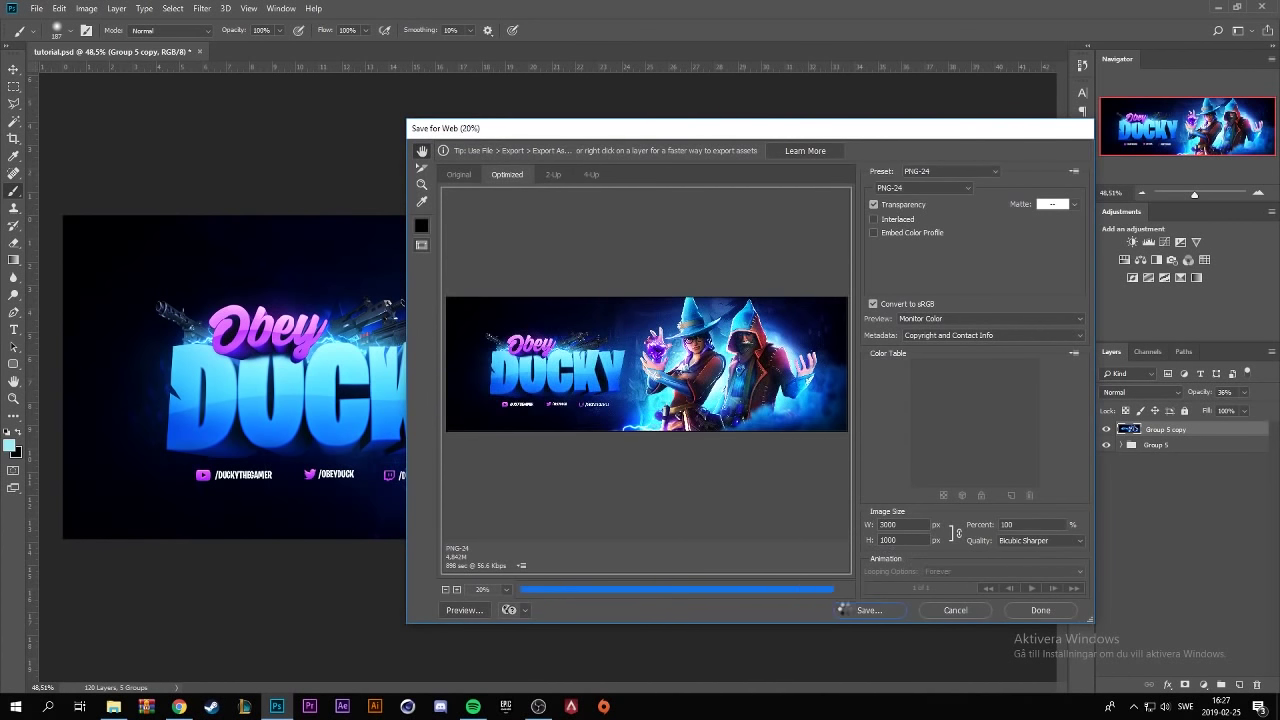